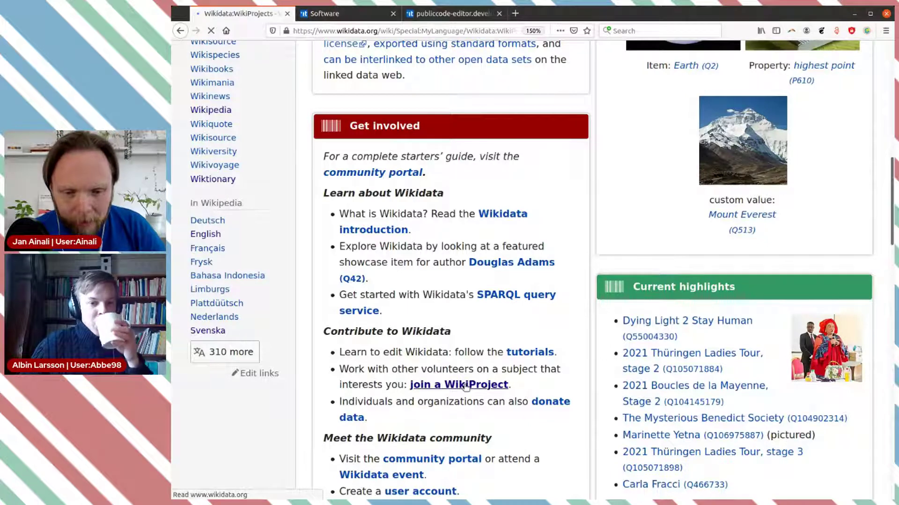
- Expand the Medical WikiProjects category in the list of current WikiProjects on Wikidata
scroll(471, 287, down, 3)
scroll(471, 288, down, 3)
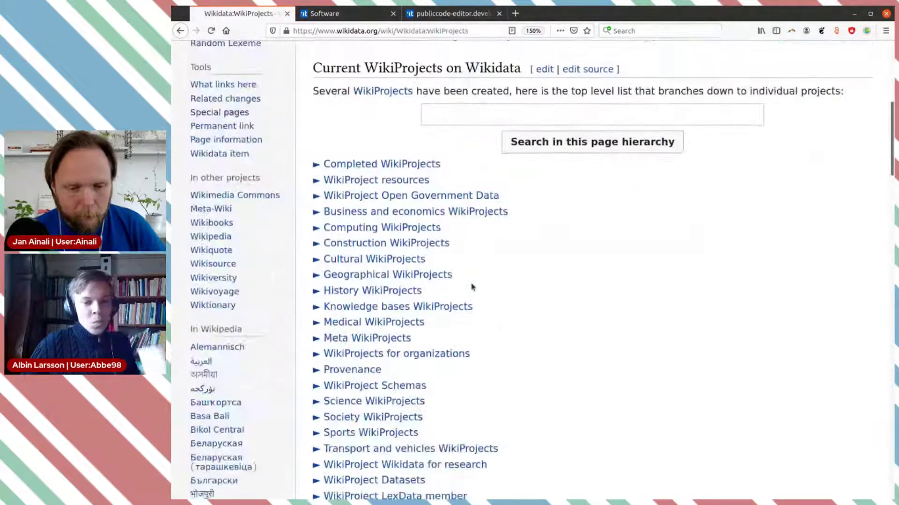
scroll(471, 287, down, 3)
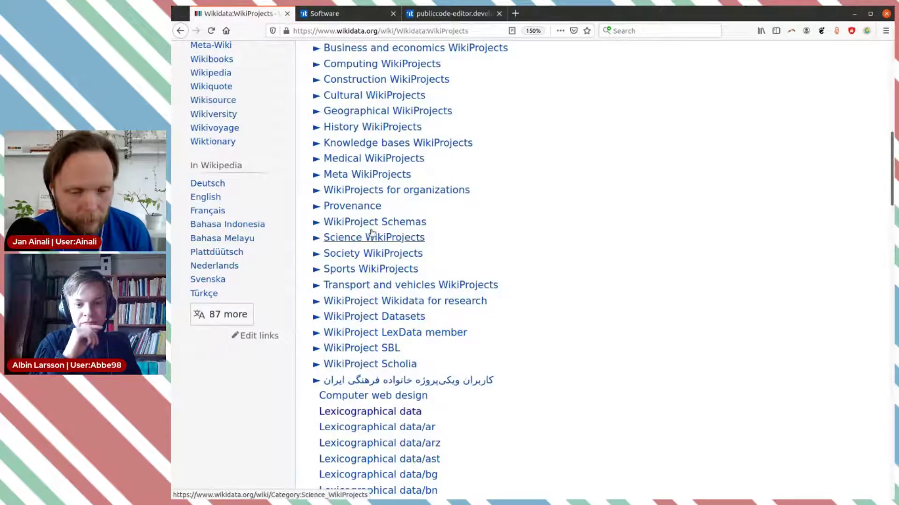
click(317, 159)
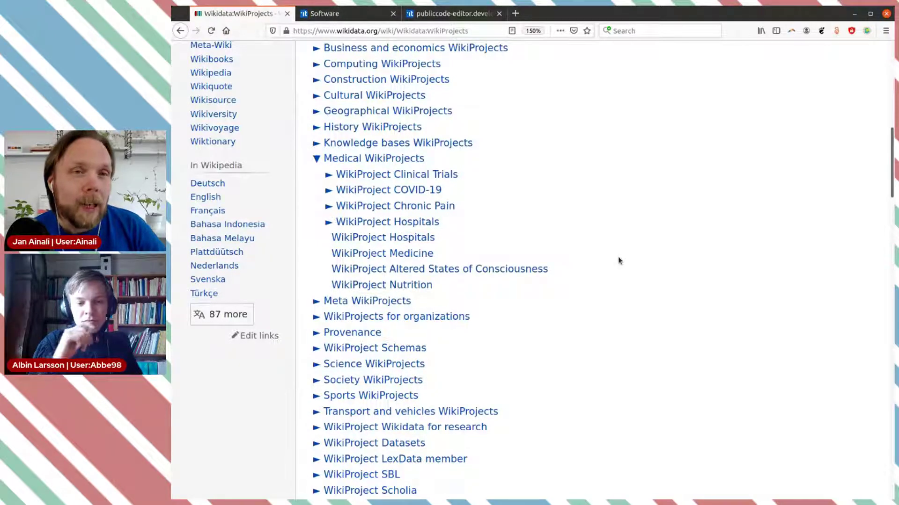
- Expand Computing WikiProjects and its WikiProject Informatics branch, and open the WikiProject Informatics/FLOSS page
scroll(590, 246, up, 2)
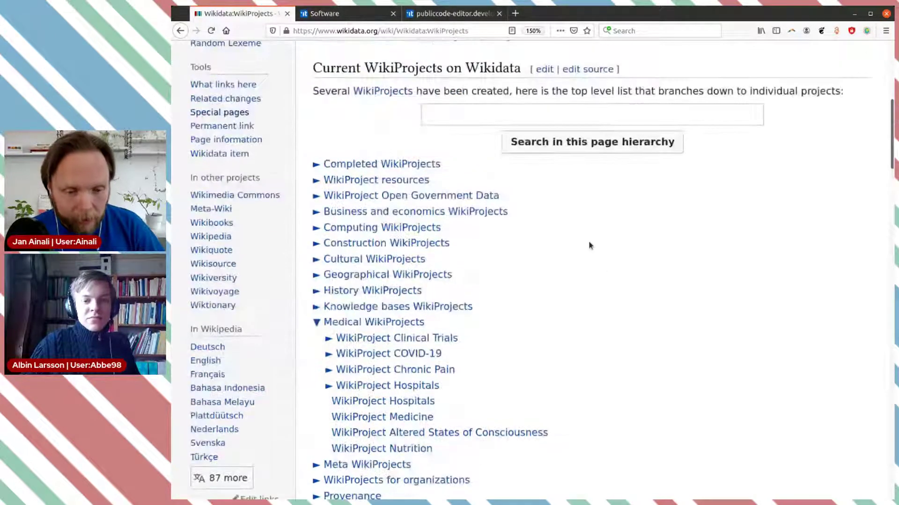
scroll(590, 246, down, 1)
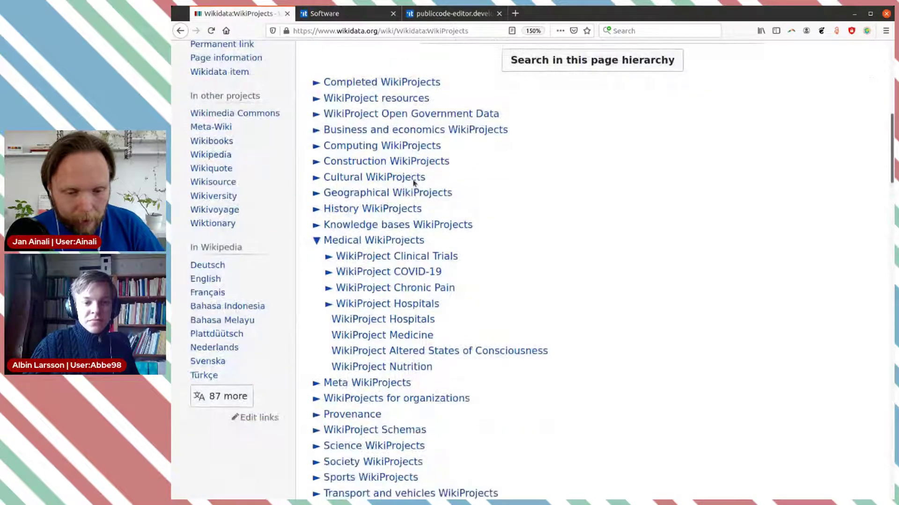
click(317, 146)
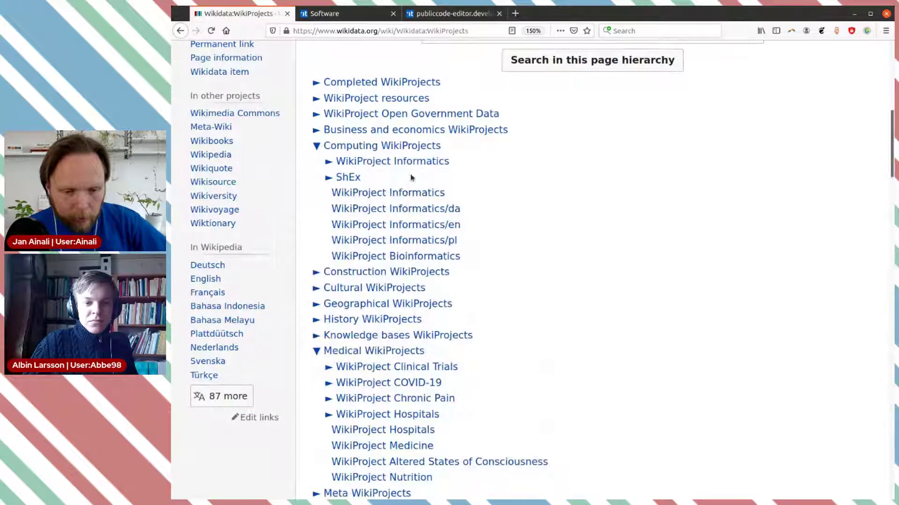
click(328, 161)
scroll(600, 201, down, 1)
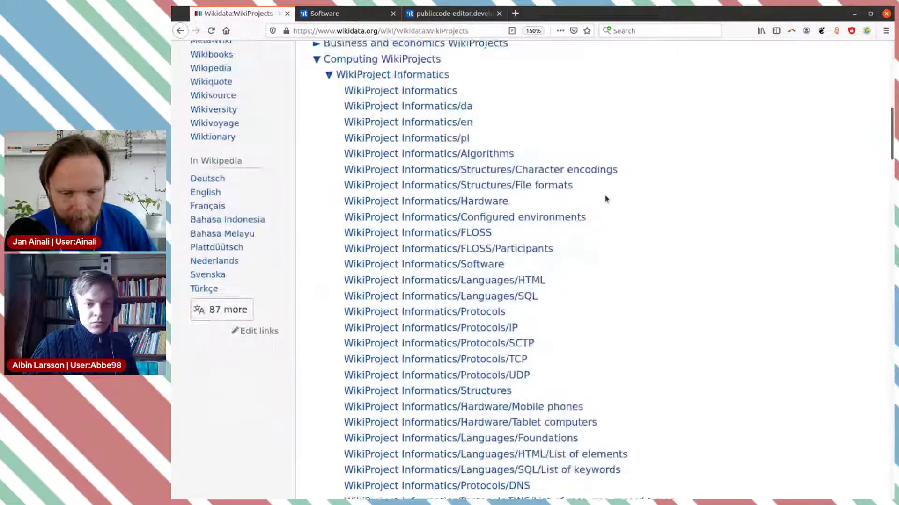
scroll(601, 200, down, 1)
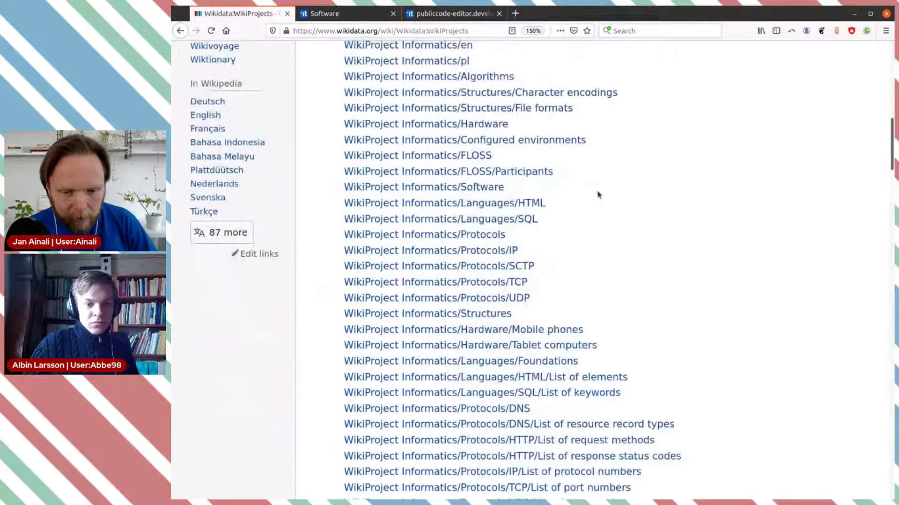
click(423, 156)
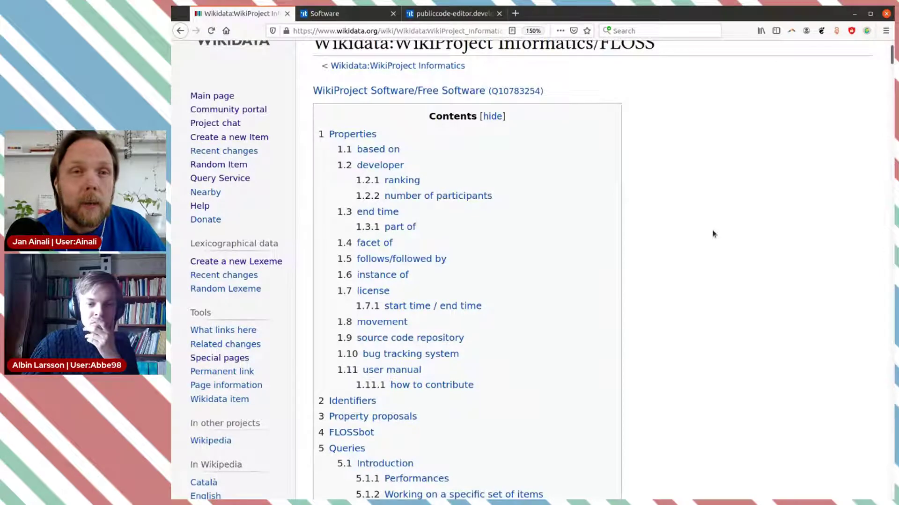
- Examine the FLOSS project's property guidelines, from based on and developer through instance of and license to start time / end time
scroll(713, 234, down, 3)
scroll(713, 233, down, 20)
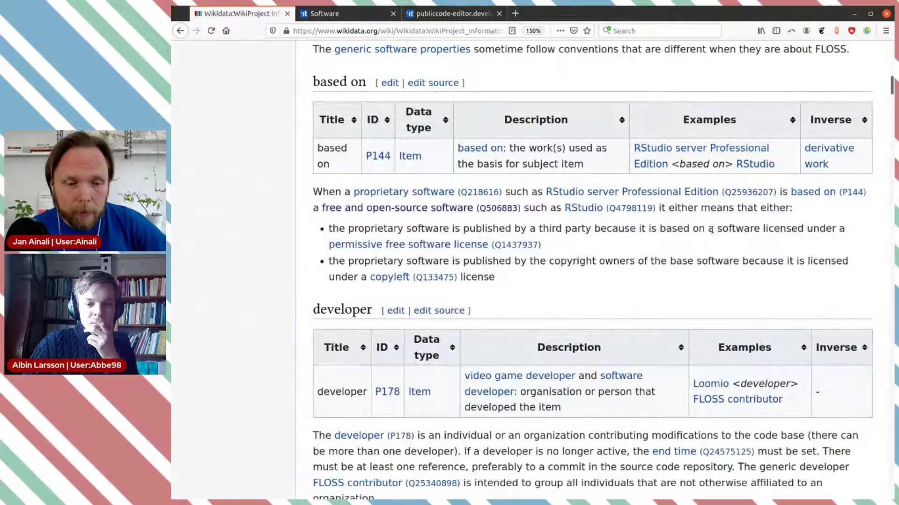
scroll(712, 231, down, 2)
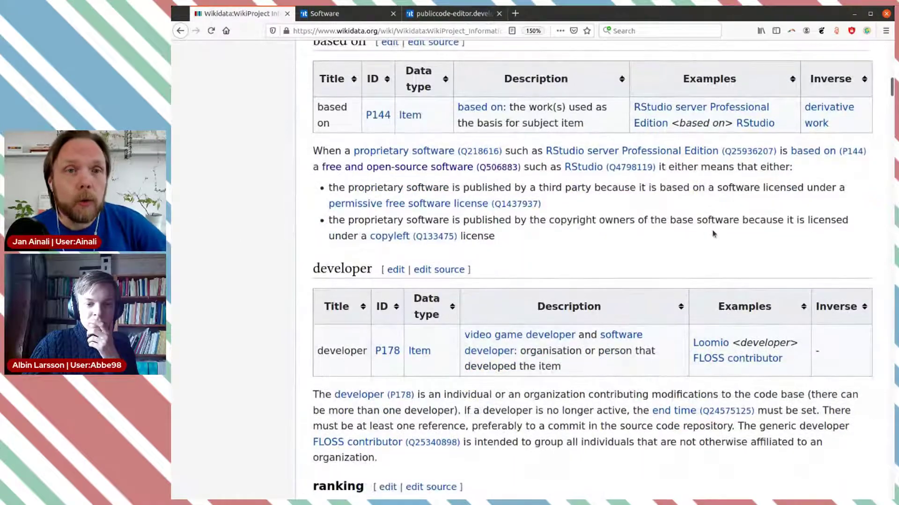
scroll(712, 234, down, 4)
scroll(713, 233, down, 4)
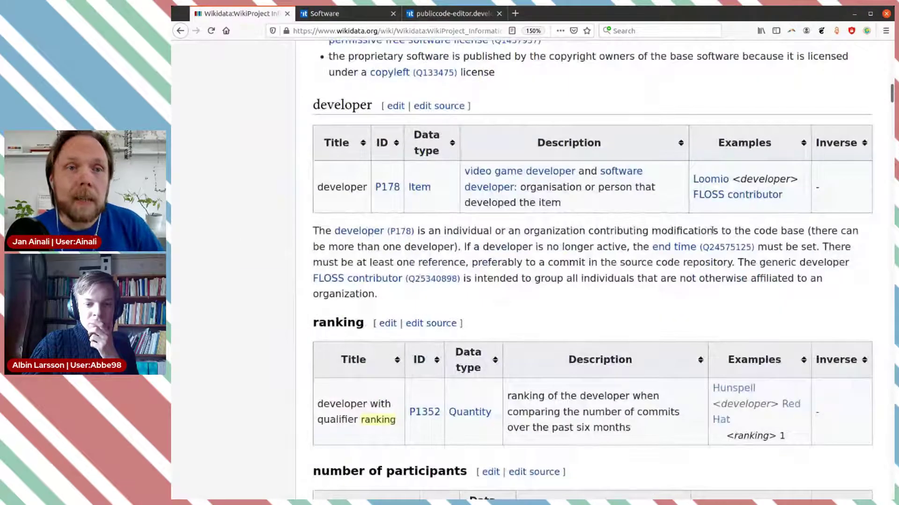
scroll(711, 231, down, 20)
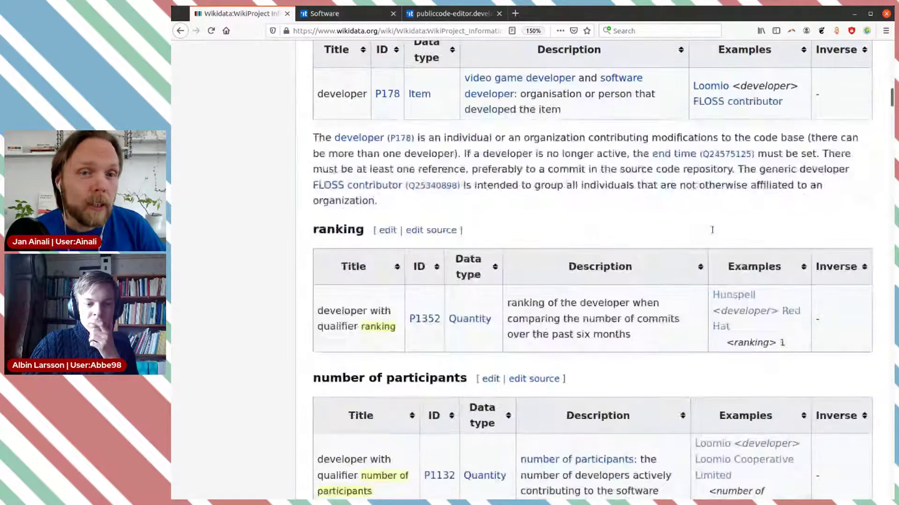
scroll(713, 233, down, 20)
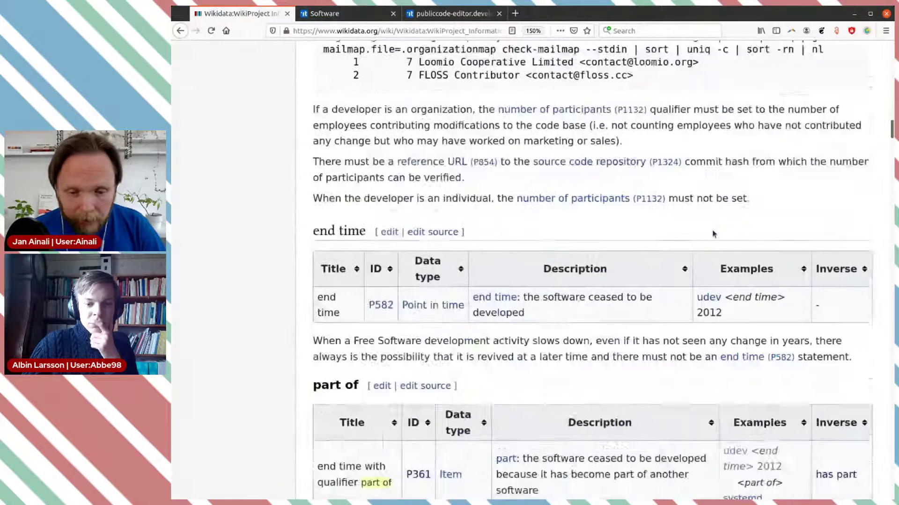
scroll(713, 233, down, 17)
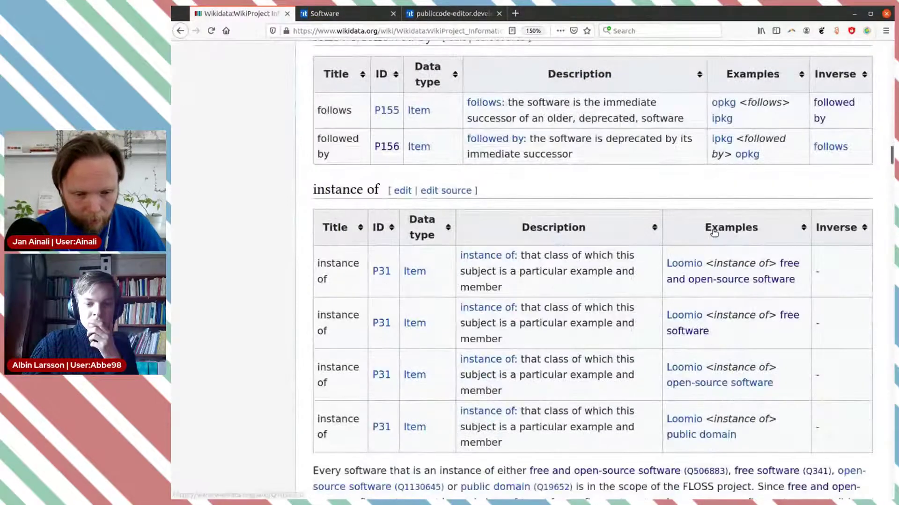
scroll(713, 233, down, 20)
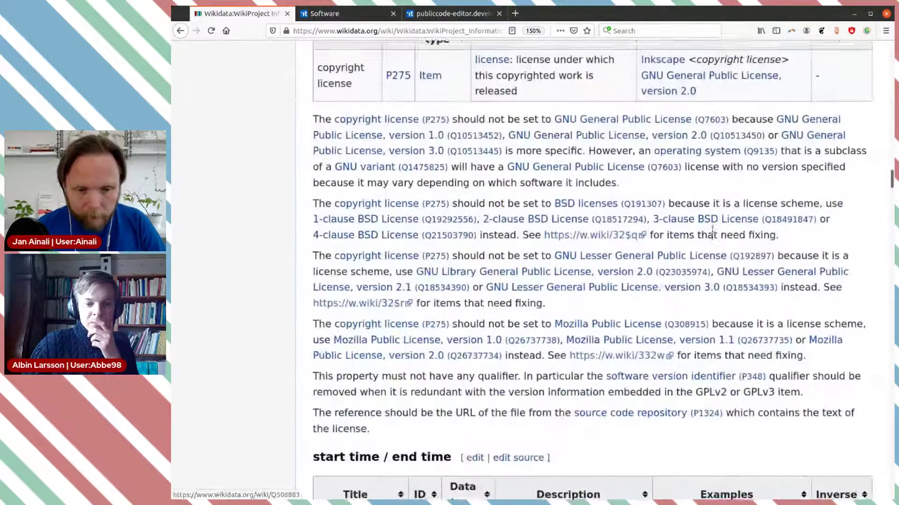
scroll(713, 234, up, 20)
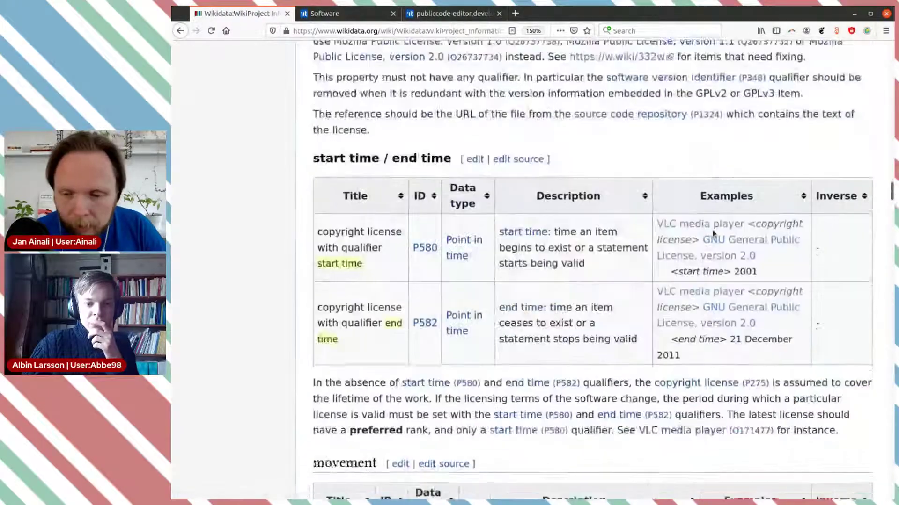
scroll(714, 233, down, 20)
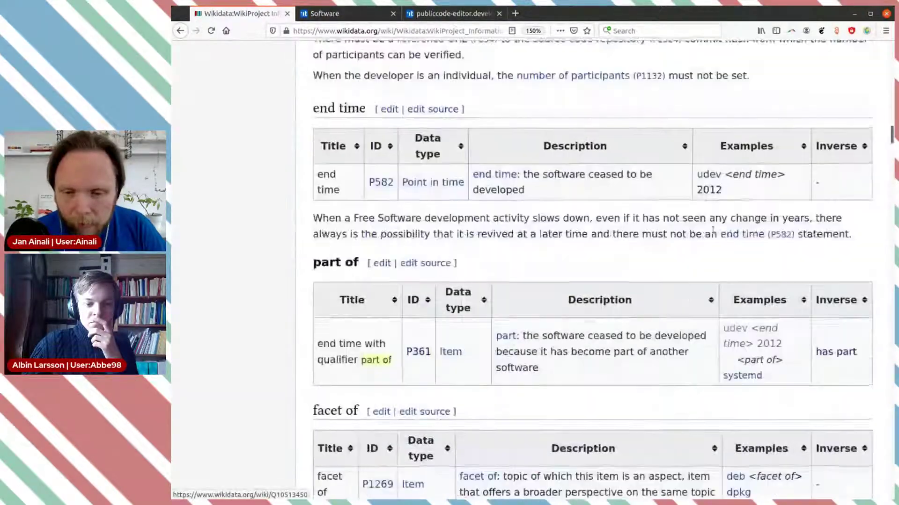
scroll(714, 233, up, 20)
scroll(713, 233, up, 20)
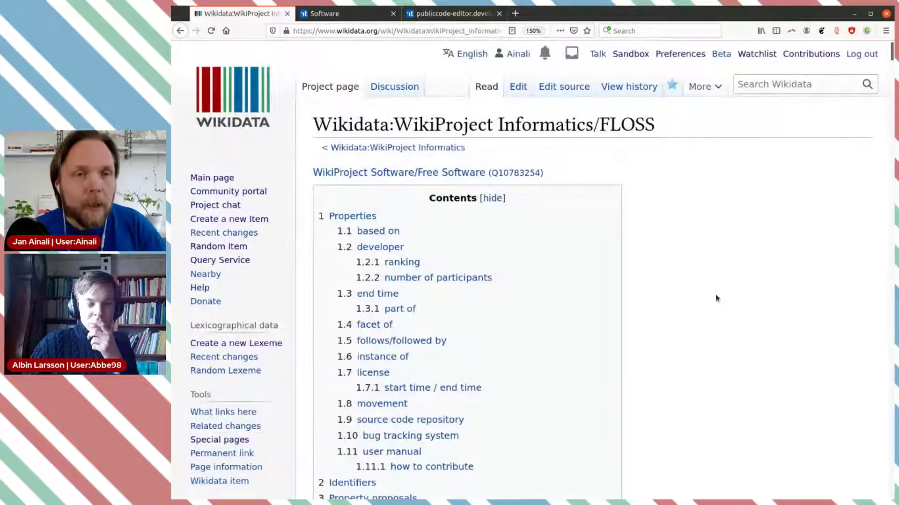
- Switch to the Developers Italia software catalogue and open the OpenSegnalazioni entry under the most recent software
click(342, 13)
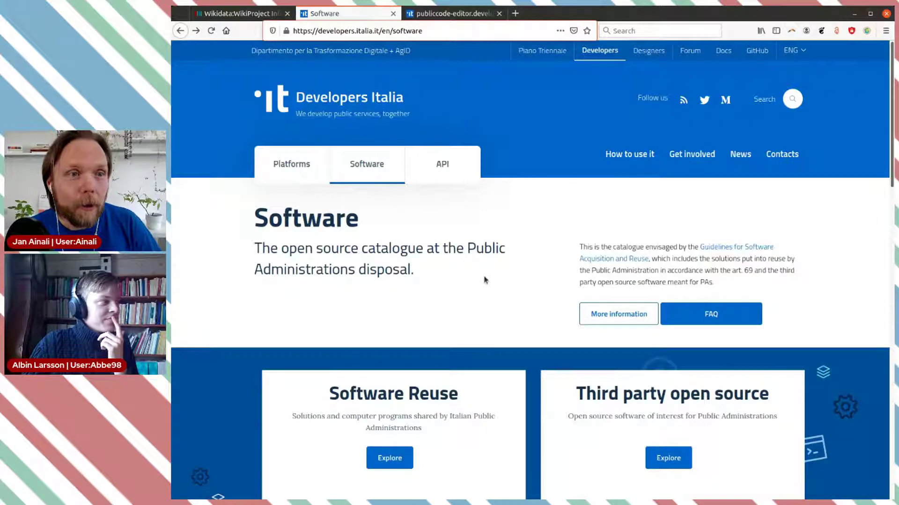
scroll(485, 280, down, 5)
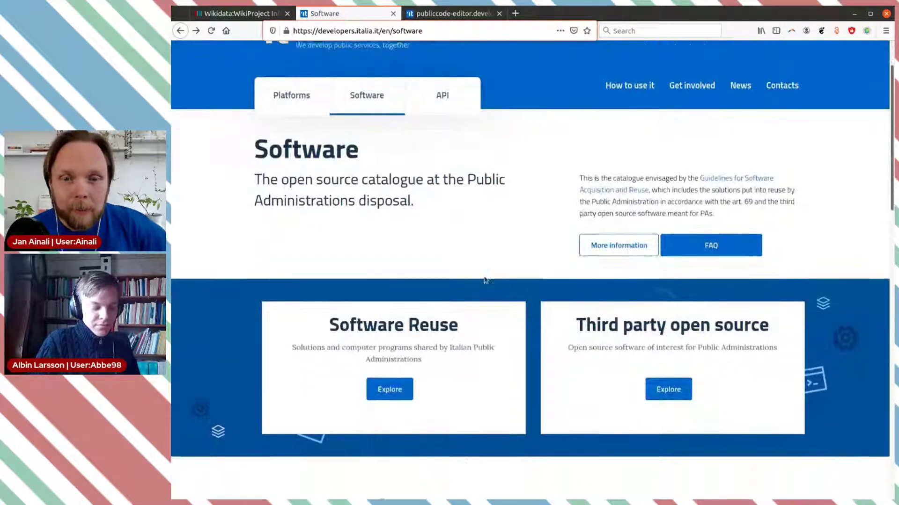
scroll(484, 280, down, 1)
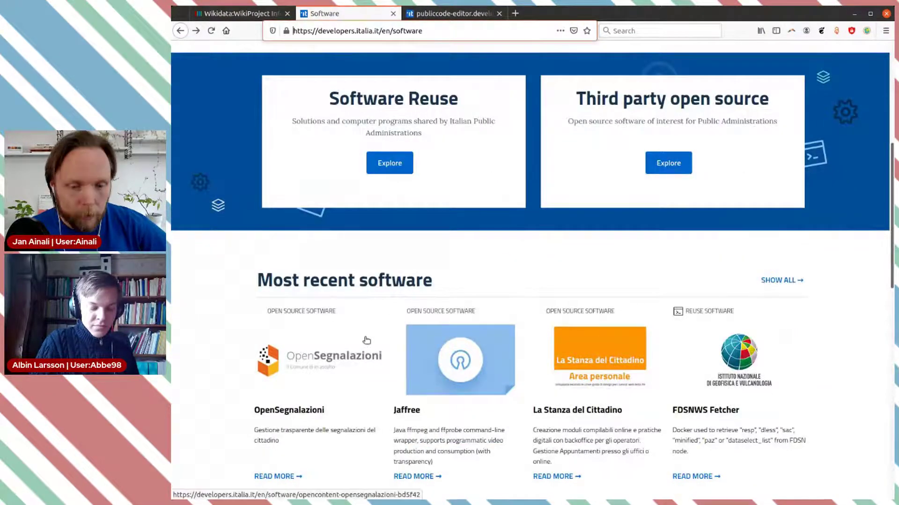
click(321, 368)
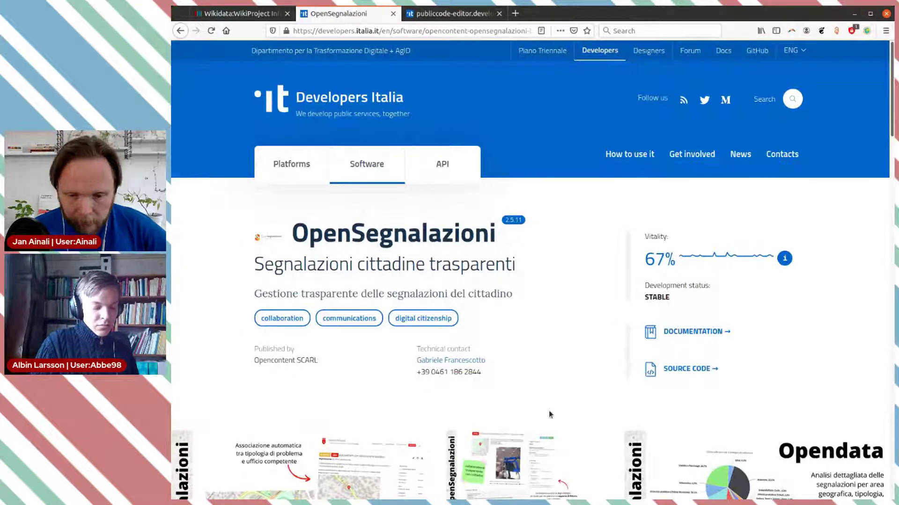
- Review the OpenSegnalazioni overview and functionality, and expand the list of administrations using it
scroll(543, 327, down, 2)
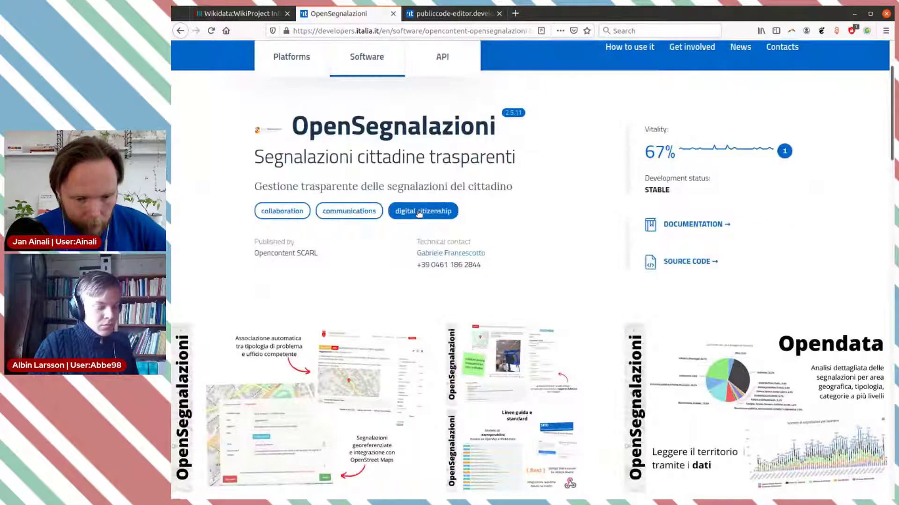
scroll(289, 230, down, 1)
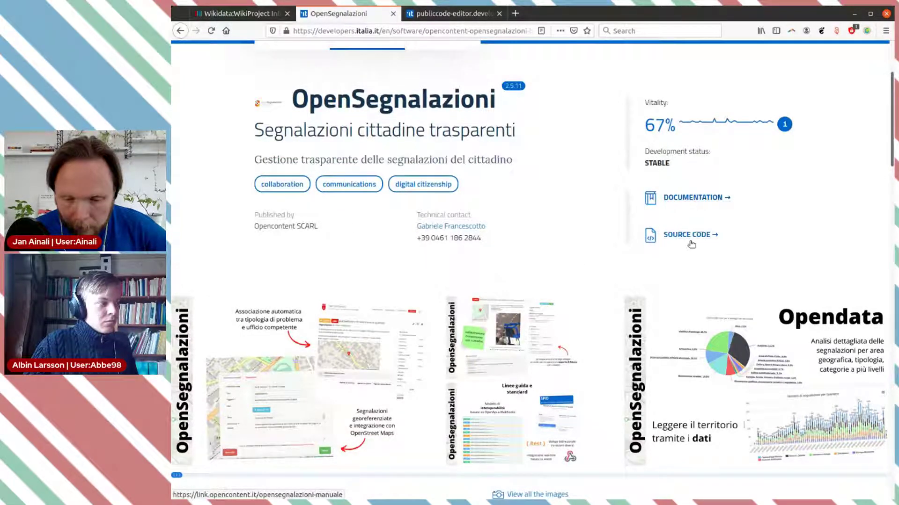
scroll(698, 234, down, 5)
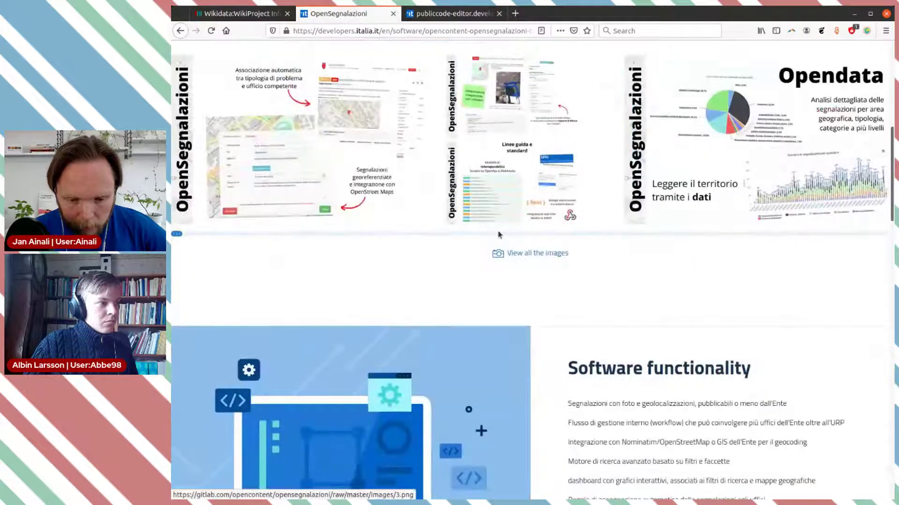
scroll(656, 215, down, 6)
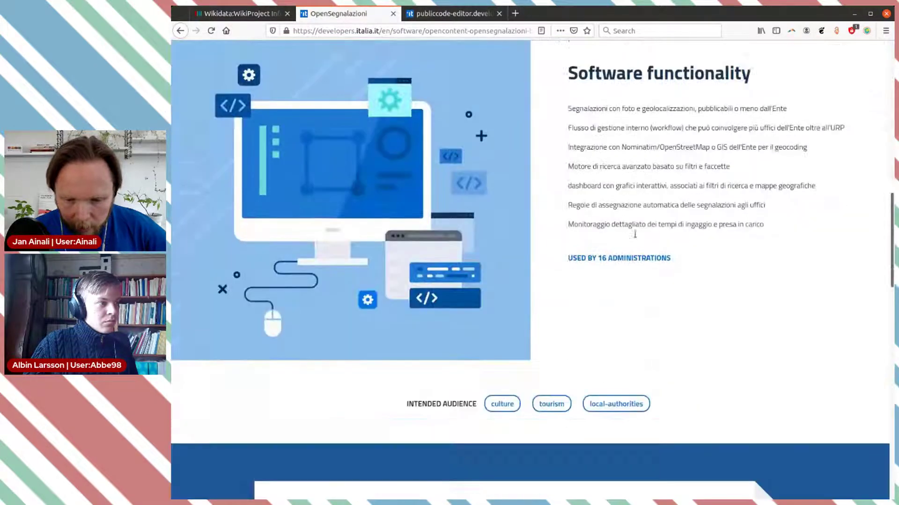
scroll(635, 234, down, 2)
click(608, 140)
scroll(604, 117, down, 2)
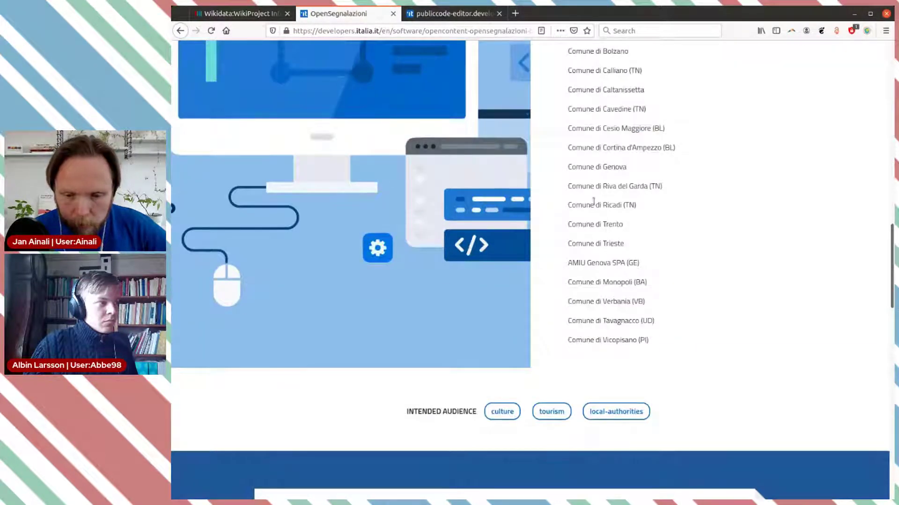
scroll(593, 293, down, 2)
scroll(593, 152, up, 3)
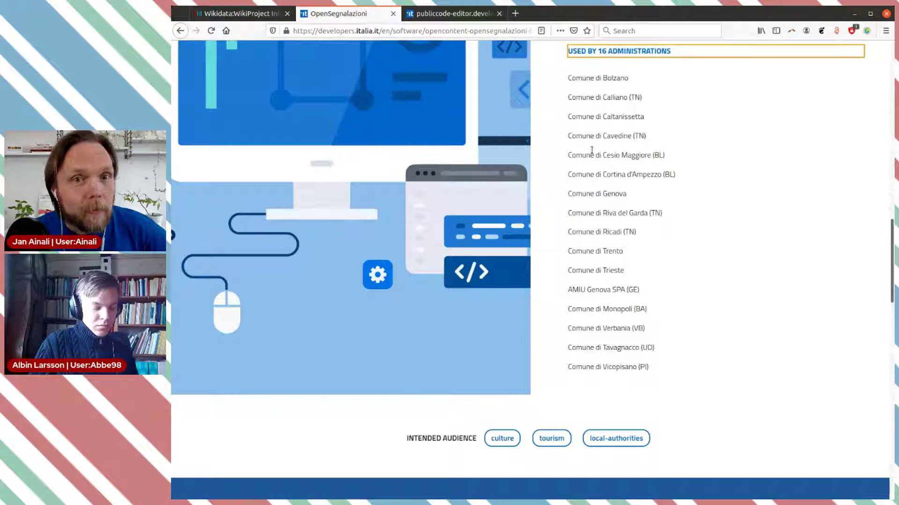
- Examine the intended audience and detailed information of OpenSegnalazioni, including release, license, dependencies, compliance and extended description
scroll(592, 150, down, 5)
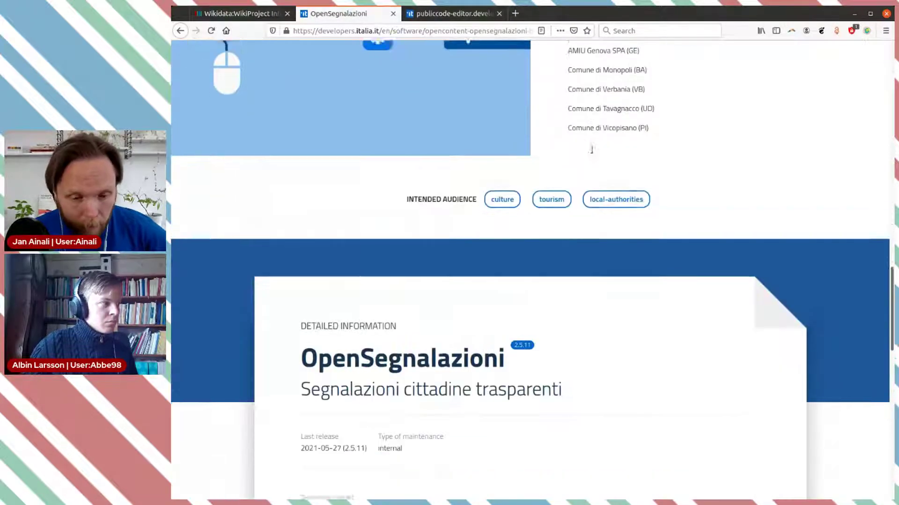
scroll(554, 187, down, 4)
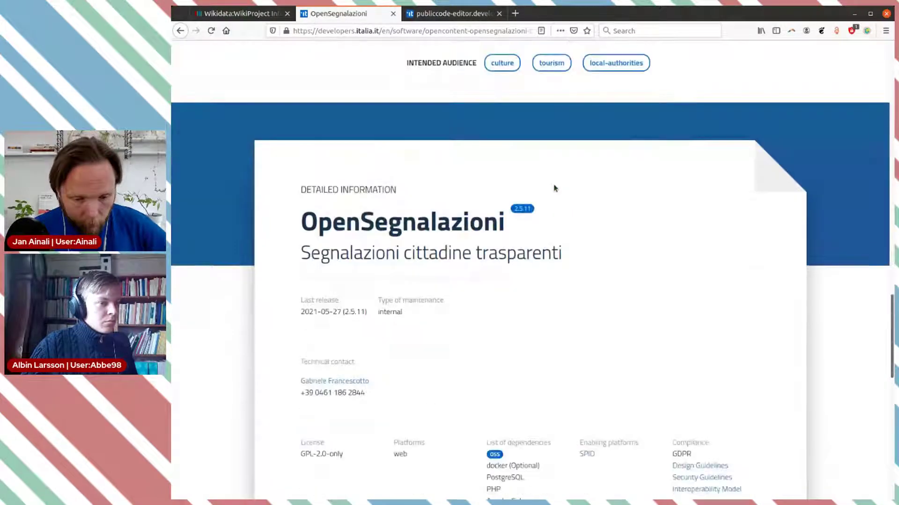
scroll(353, 231, down, 2)
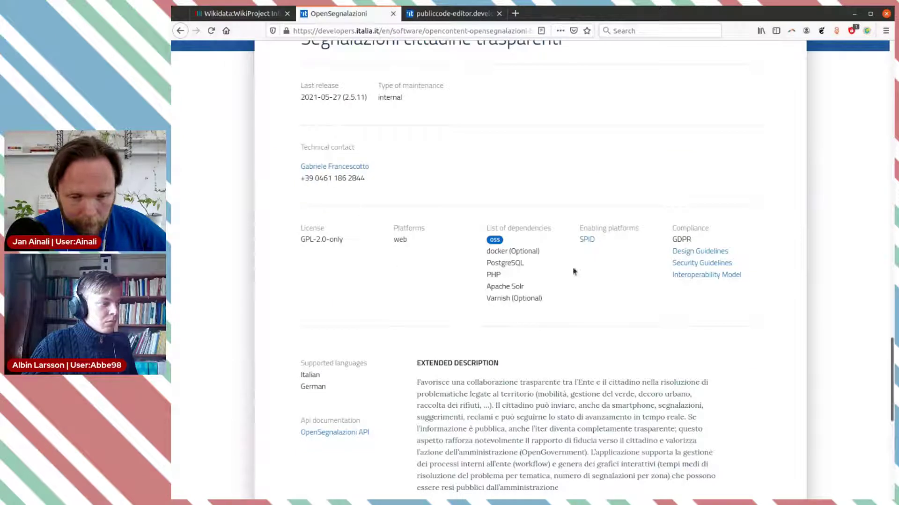
scroll(601, 228, down, 1)
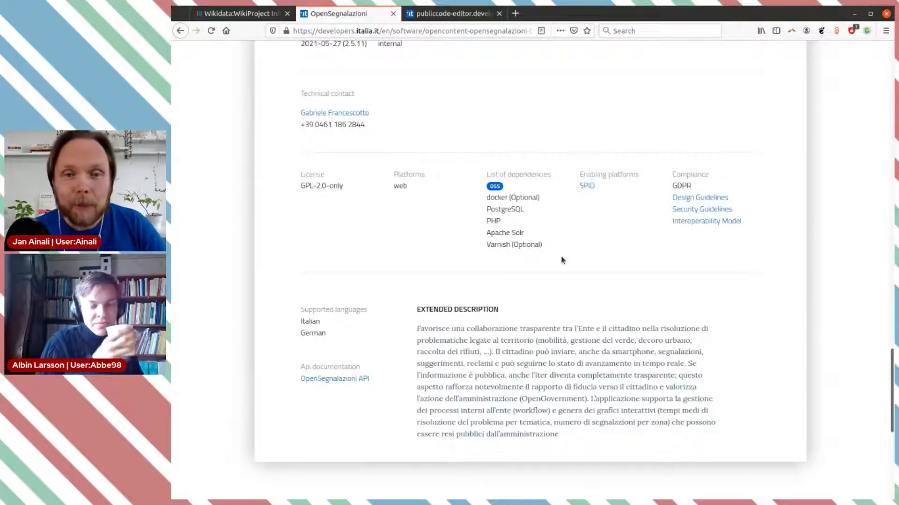
- Switch to the publiccode.yml Editor and highlight the "Name of the software" field label in the Name section
click(449, 16)
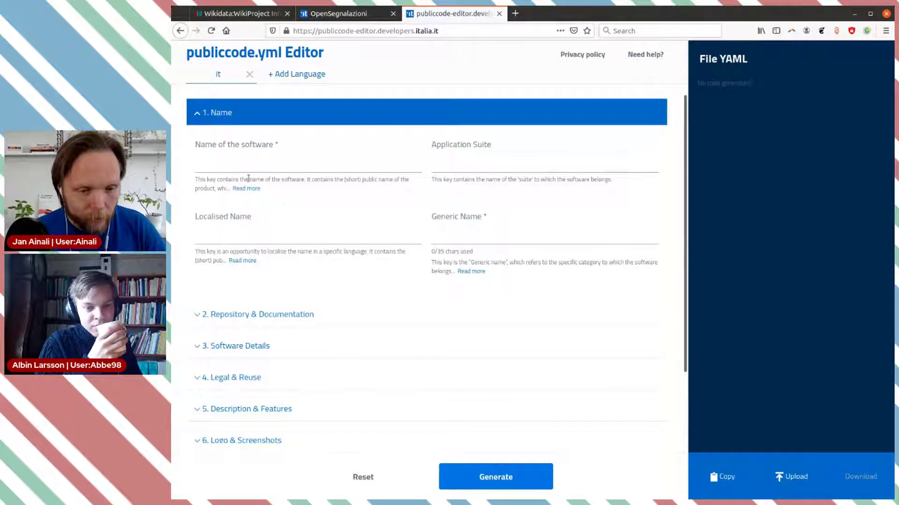
drag(191, 145, 269, 151)
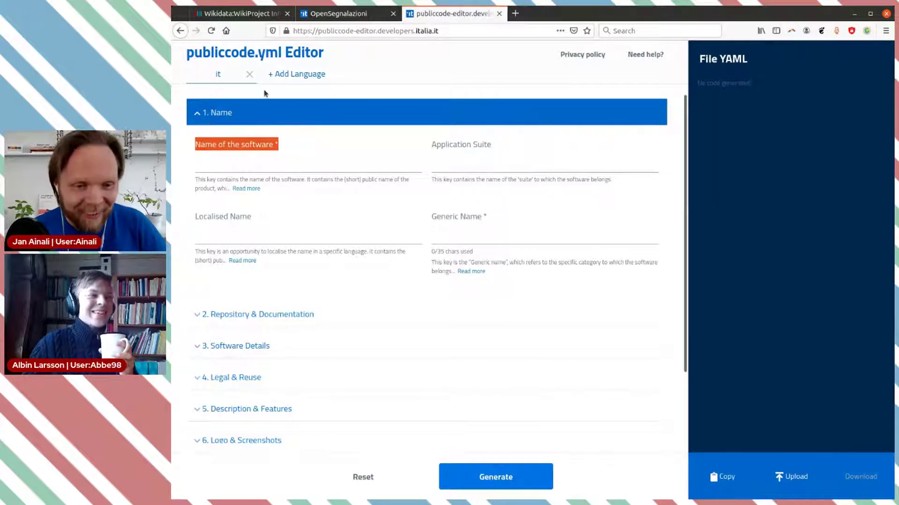
- Switch back to the Wikidata FLOSS project page and go to its subpage named "publiccode.yml mapping"
click(236, 15)
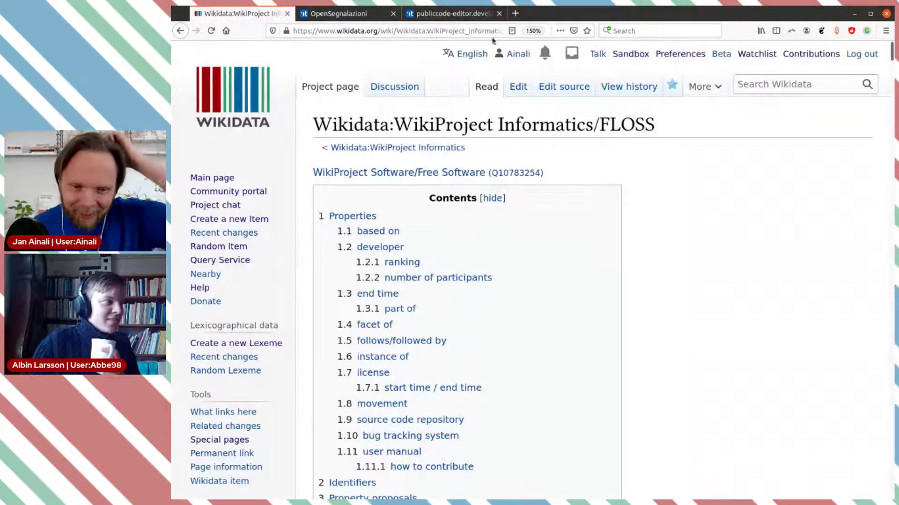
click(468, 30)
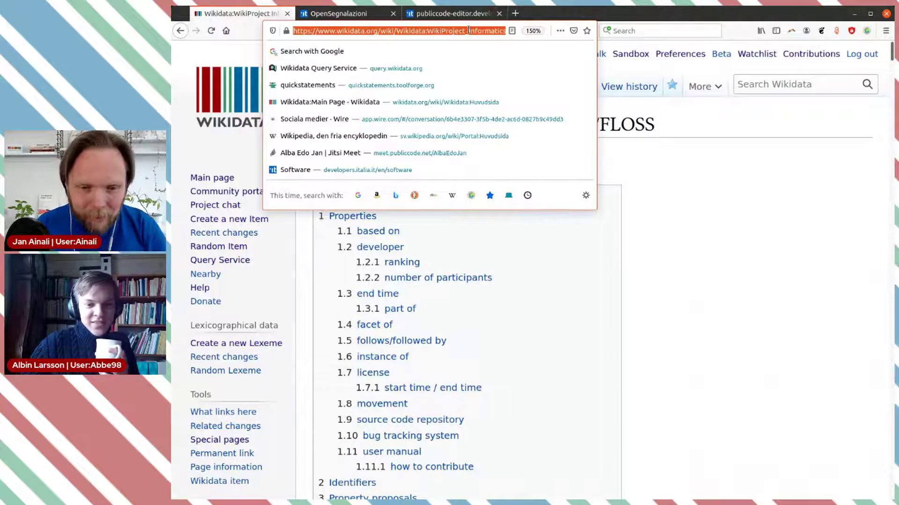
key(End)
text(/)
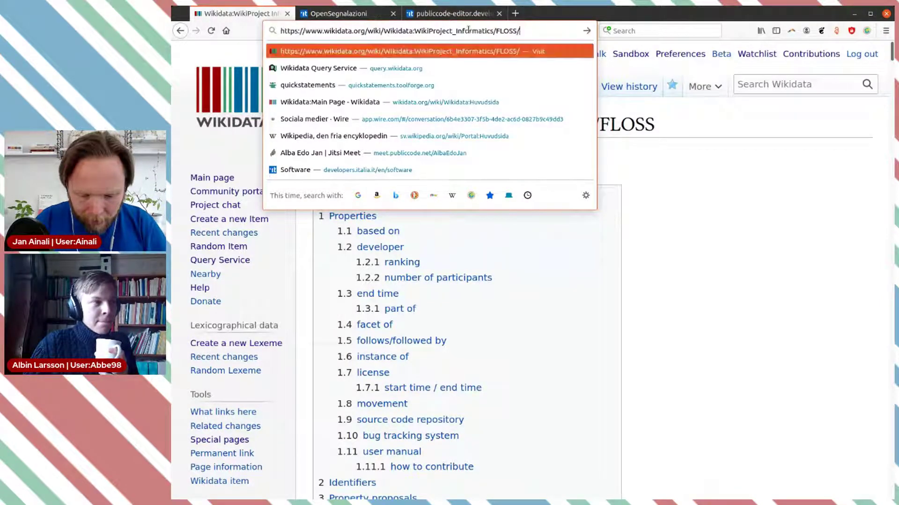
text(publico)
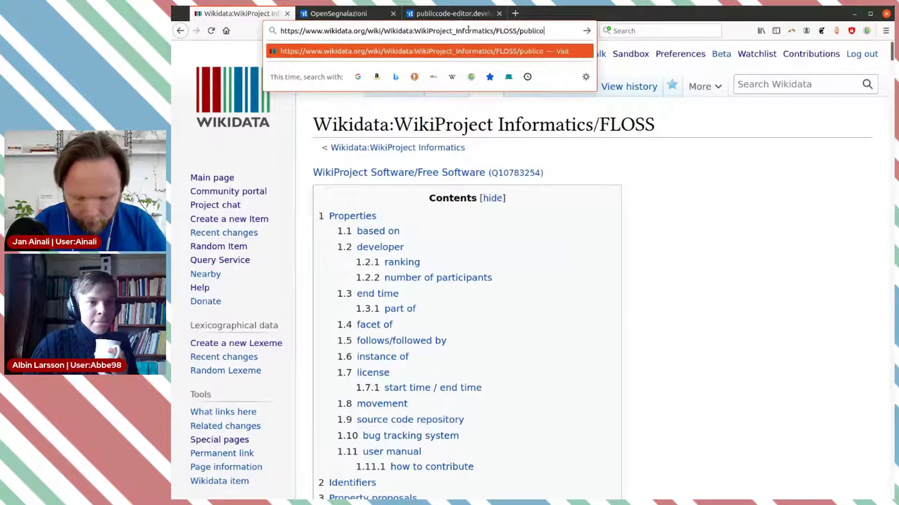
key(BackSpace)
text(code.yml)
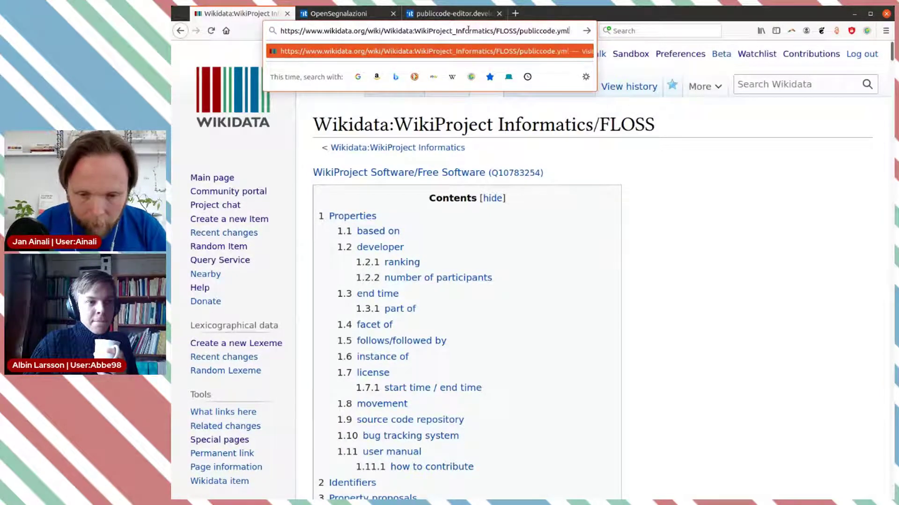
text( mapping)
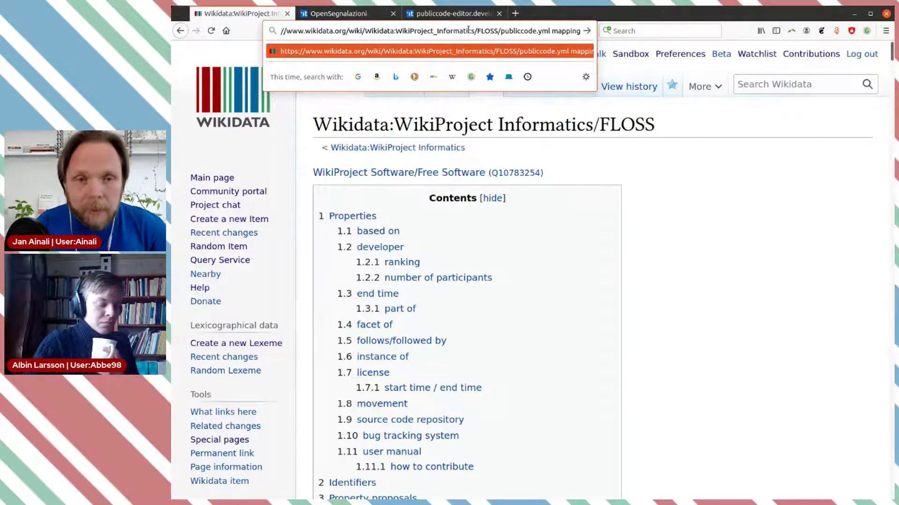
key(Return)
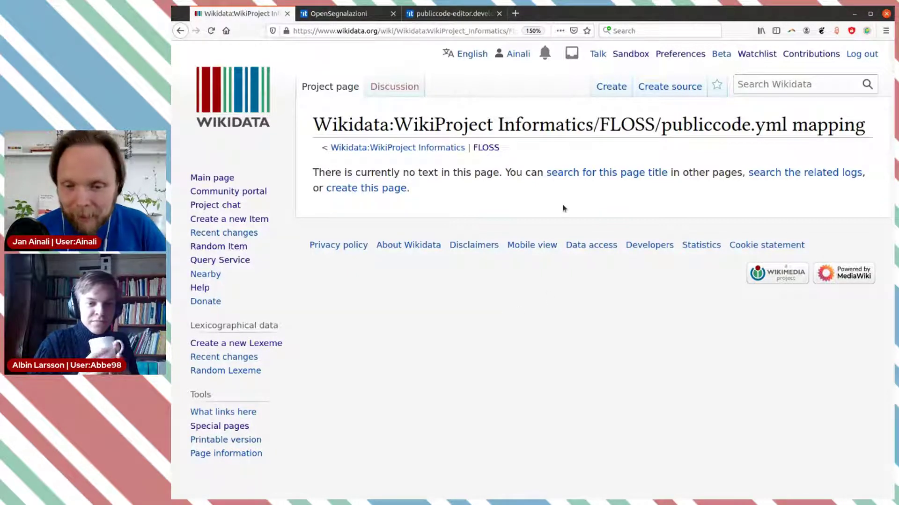
- Start creating the mapping page in source mode and paste in the prepared crosswalk table of publiccode.yml fields, properties and comments
click(666, 88)
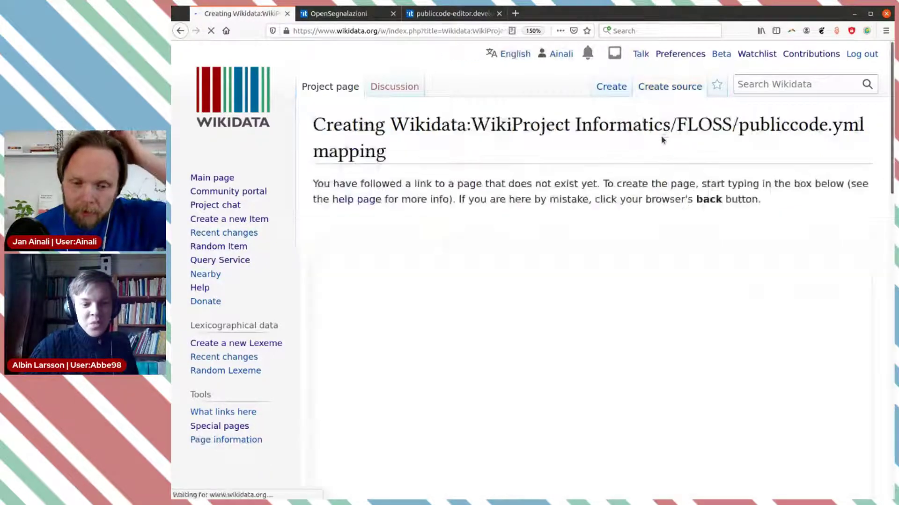
scroll(576, 227, down, 3)
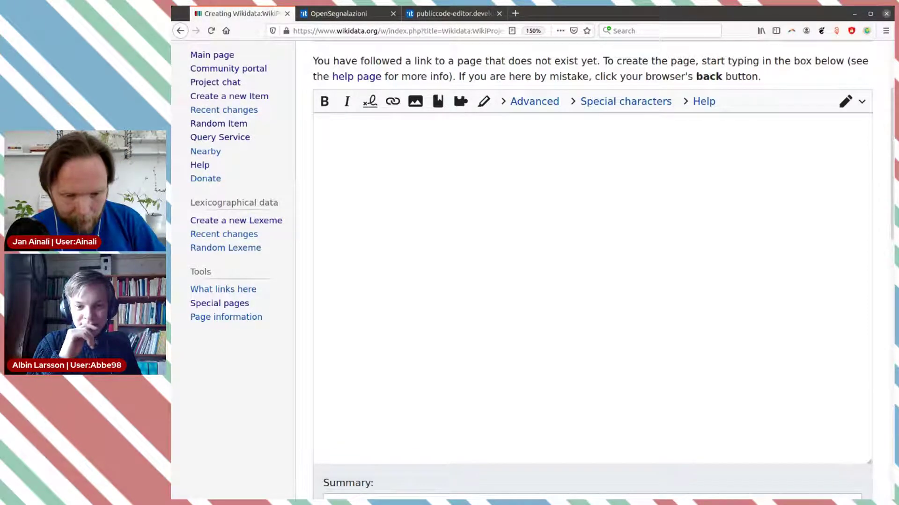
click(480, 184)
key(ctrl+v)
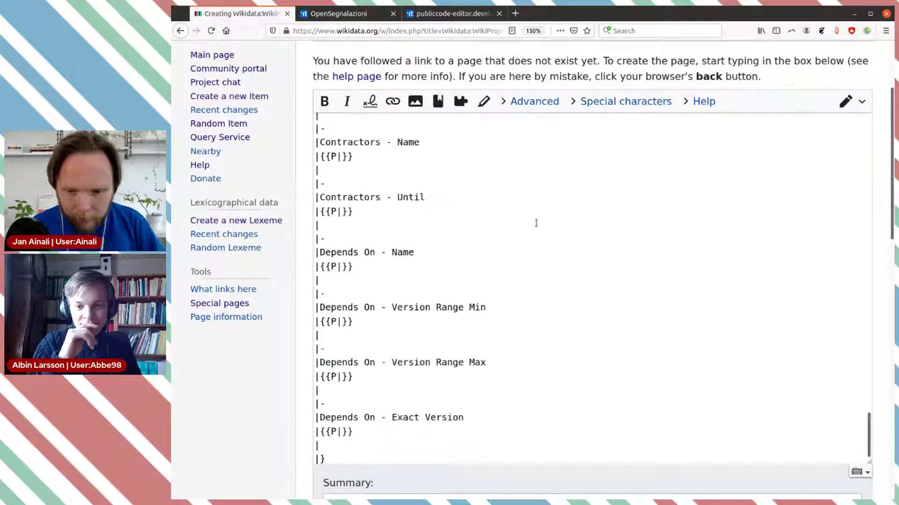
scroll(541, 206, up, 20)
scroll(544, 204, up, 15)
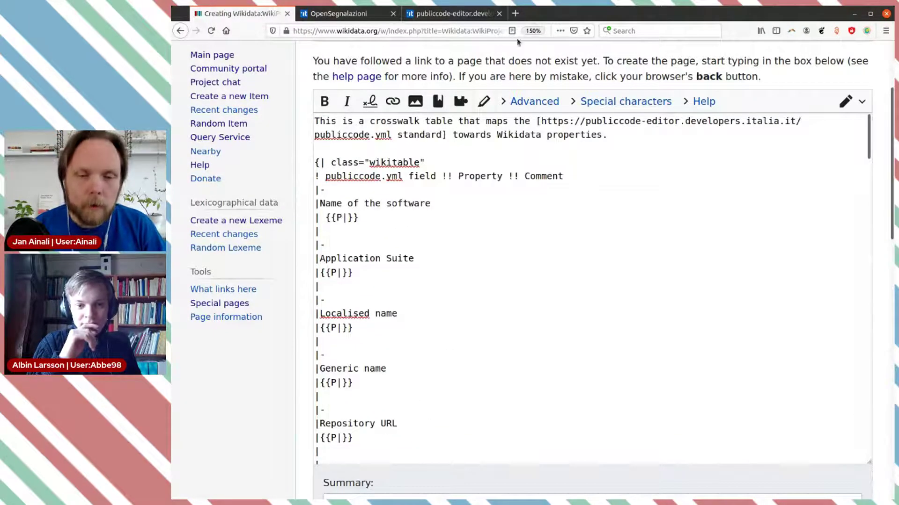
- Check the pasted fields against the publiccode.yml Editor, and preview the new mapping page
click(448, 13)
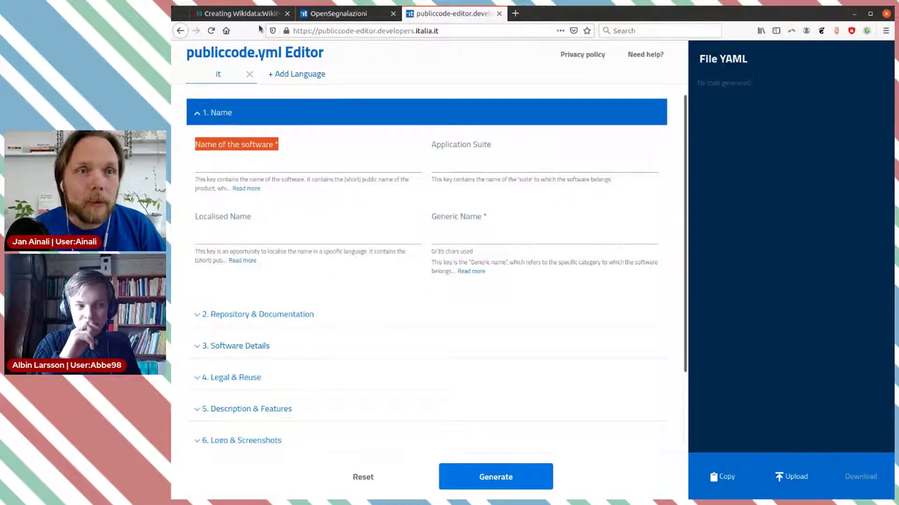
click(236, 13)
scroll(515, 211, down, 5)
key(ctrl+plus)
key(ctrl+plus)
key(ctrl+plus)
key(ctrl+plus)
scroll(280, 298, down, 5)
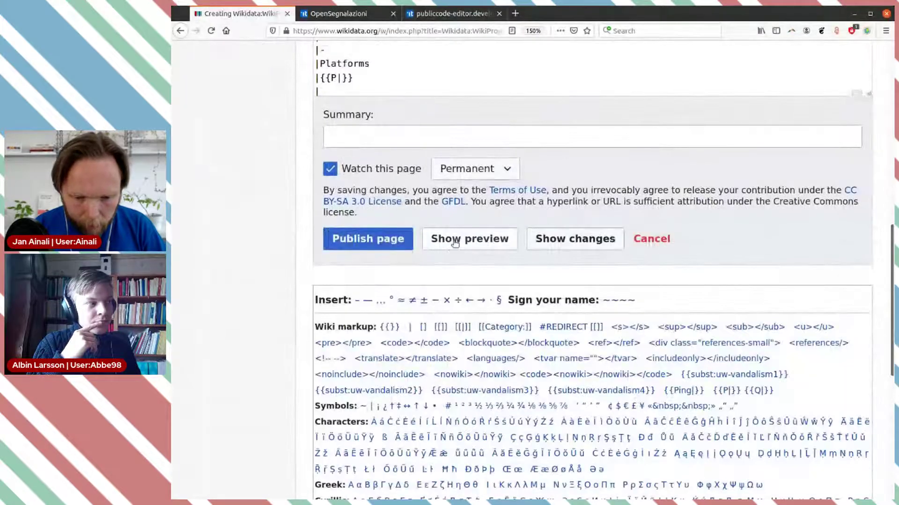
click(470, 239)
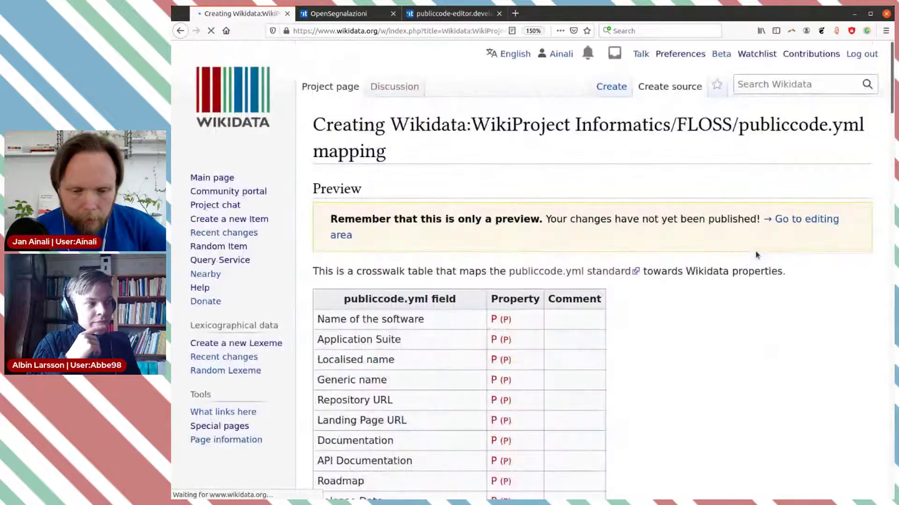
- Examine the previewed crosswalk table from the "Name of the software" row down through the remaining publiccode.yml fields
scroll(755, 253, down, 3)
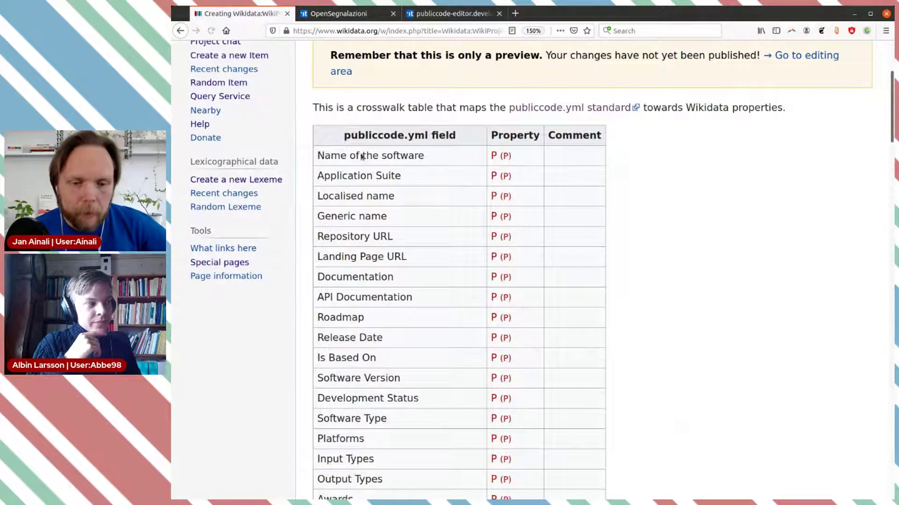
triple_click(416, 156)
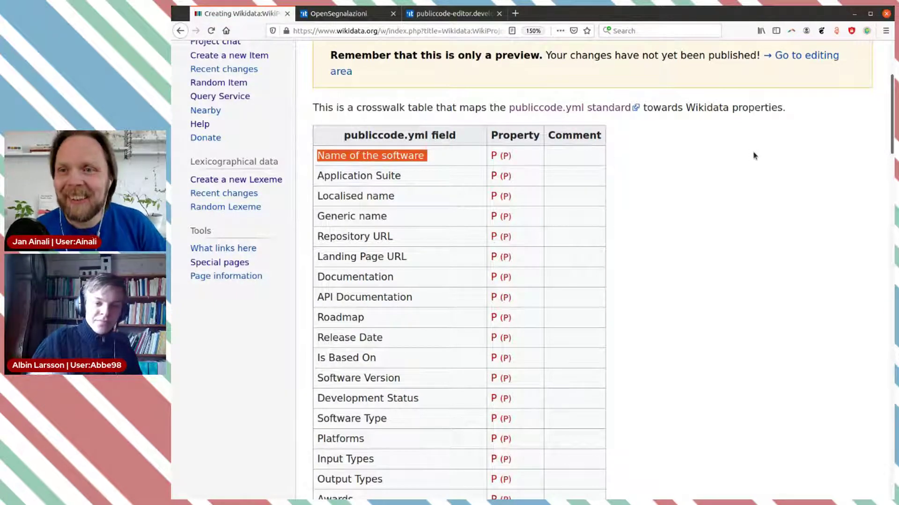
click(345, 177)
scroll(376, 196, down, 2)
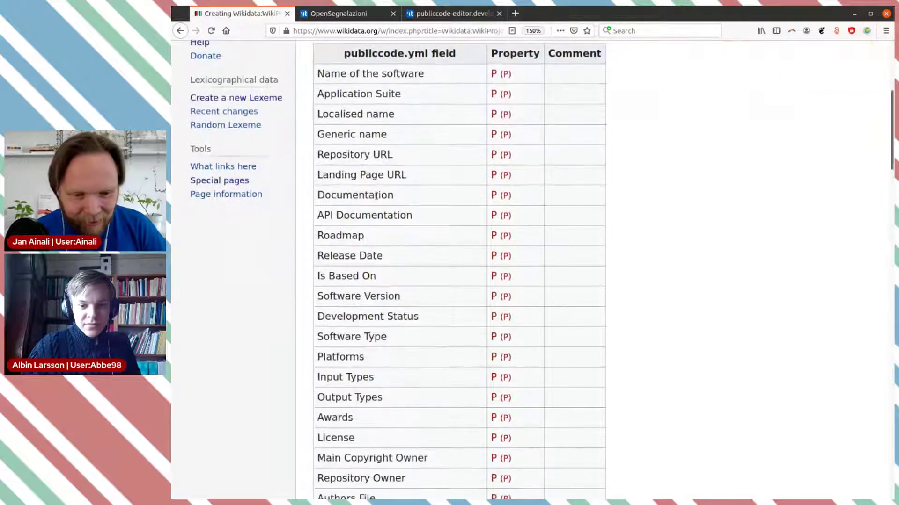
scroll(376, 196, up, 1)
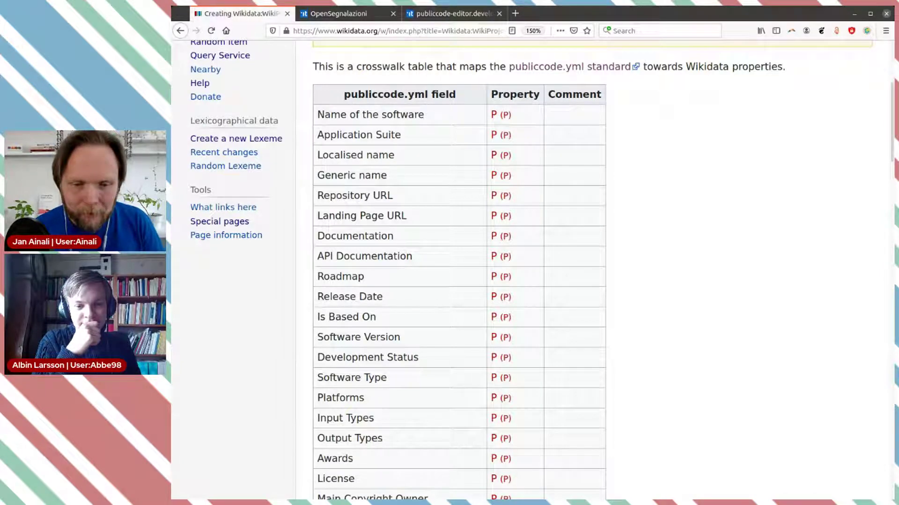
scroll(441, 203, down, 9)
scroll(441, 203, up, 8)
scroll(440, 206, down, 3)
scroll(439, 206, down, 17)
- Enter "Label" as the comment for the "Name of the software" row in the page source
scroll(439, 206, up, 4)
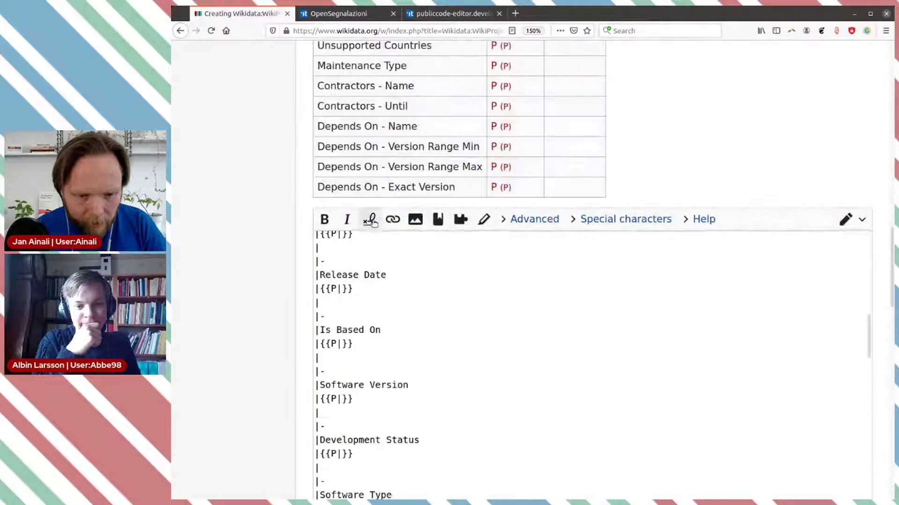
scroll(286, 251, down, 4)
scroll(403, 244, up, 7)
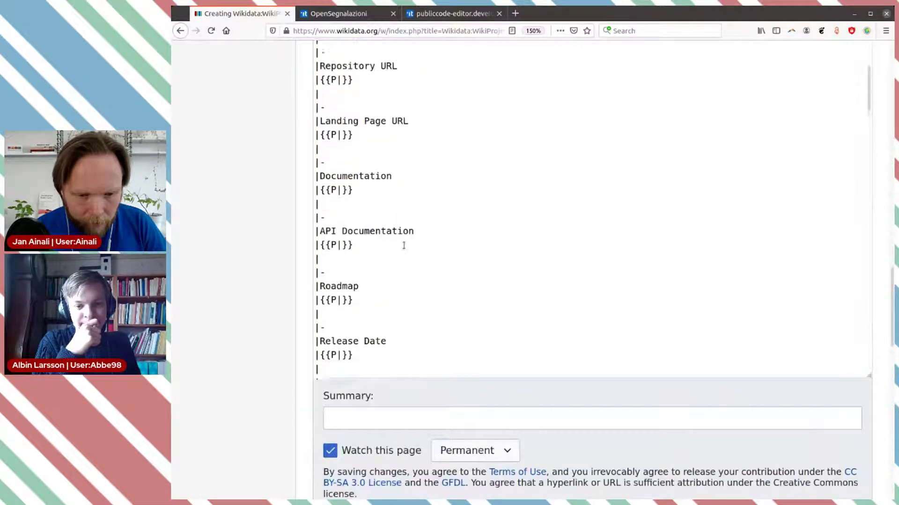
scroll(403, 244, up, 6)
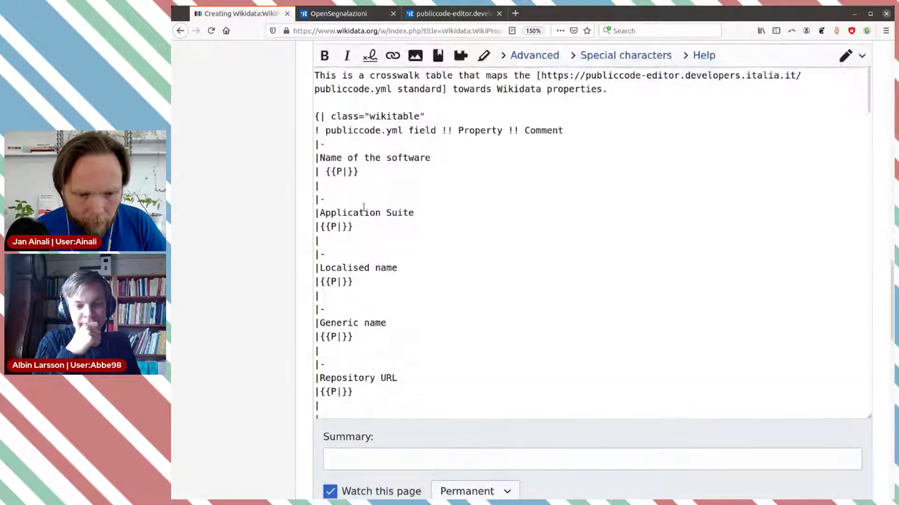
click(366, 187)
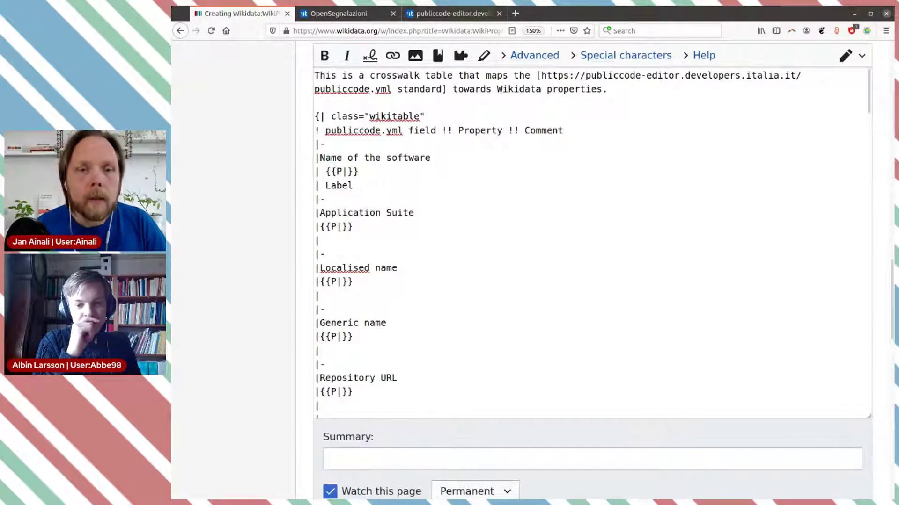
- Open the Wikidata main page in a new tab and search for properties with "P:name"
scroll(262, 158, up, 10)
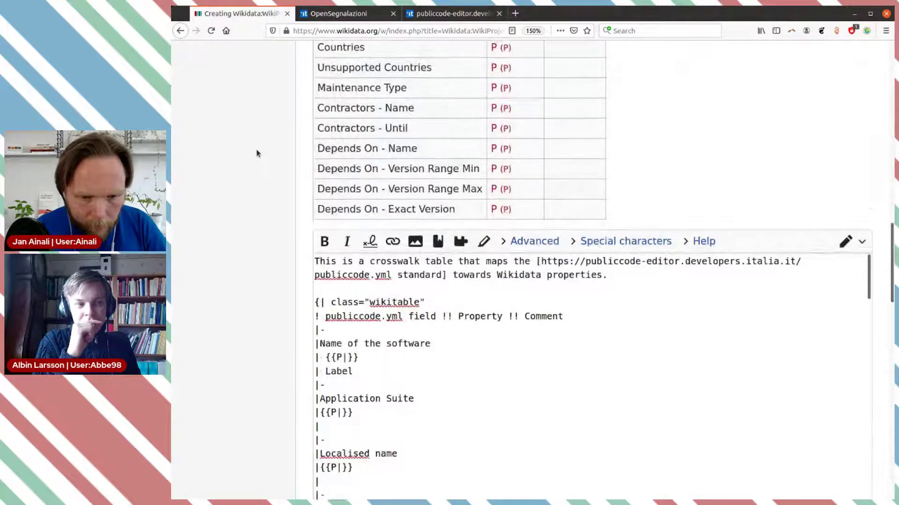
scroll(330, 152, up, 8)
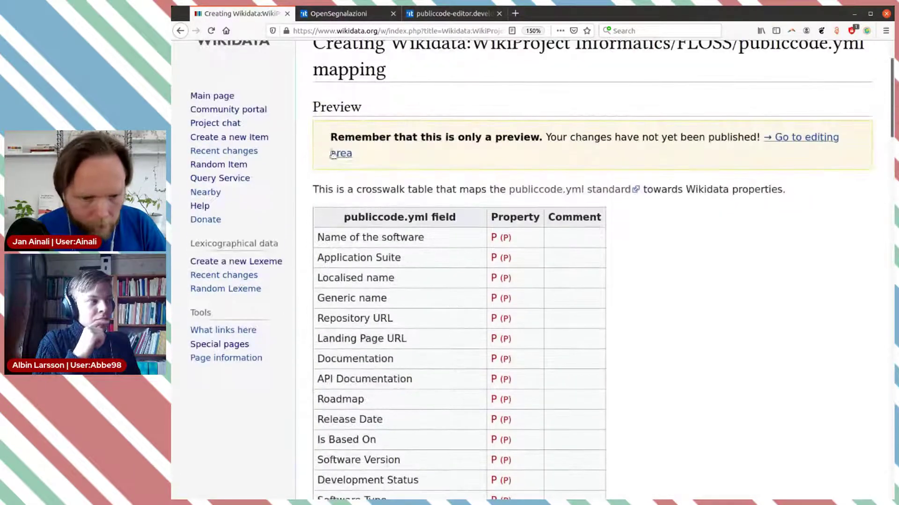
middle_click(215, 96)
key(ctrl+Tab)
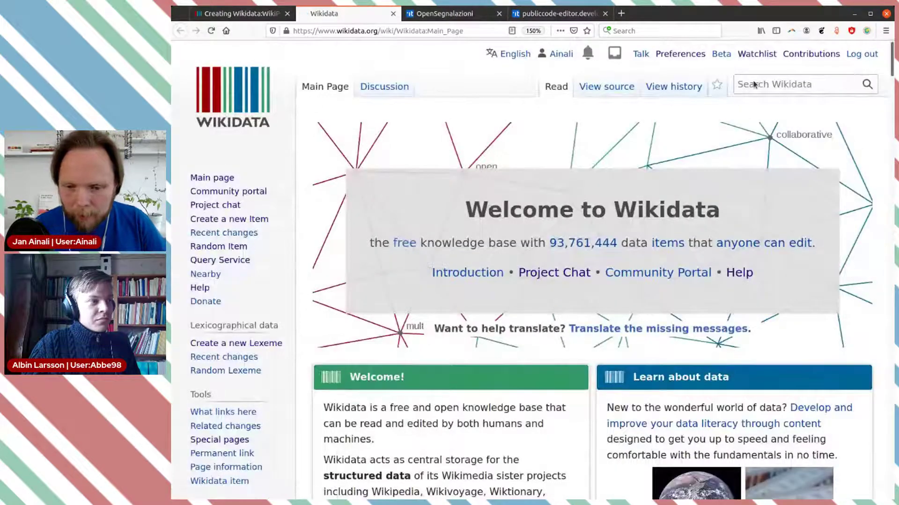
click(754, 85)
text(P:name)
key(Return)
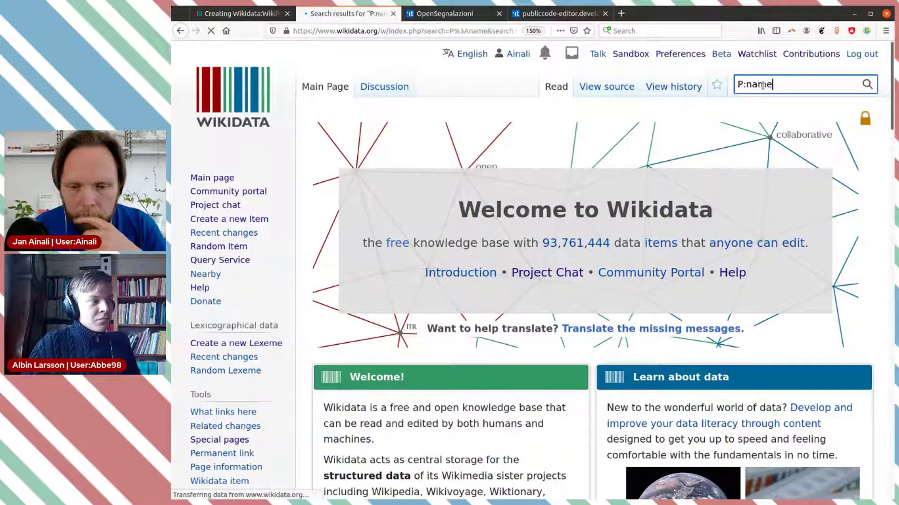
- Look through the name property search results, including the next 20, for one suited to a software name
scroll(585, 197, down, 3)
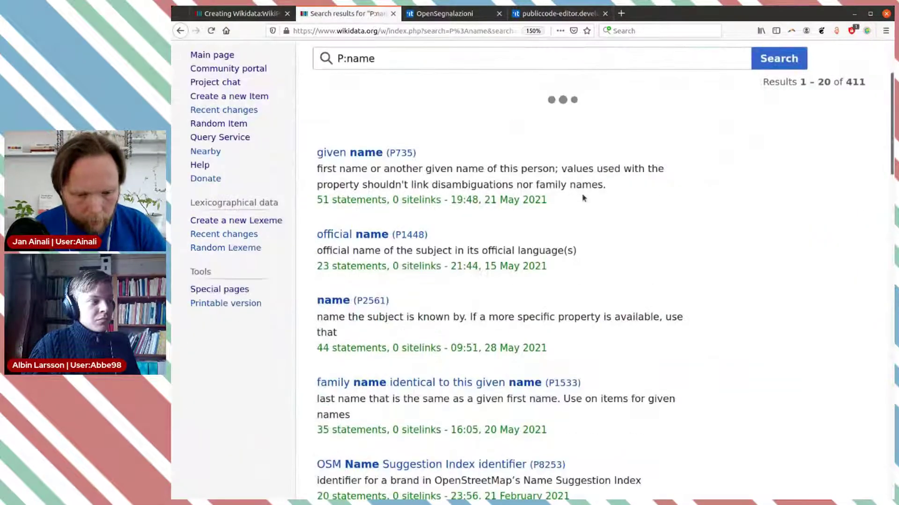
scroll(402, 229, down, 2)
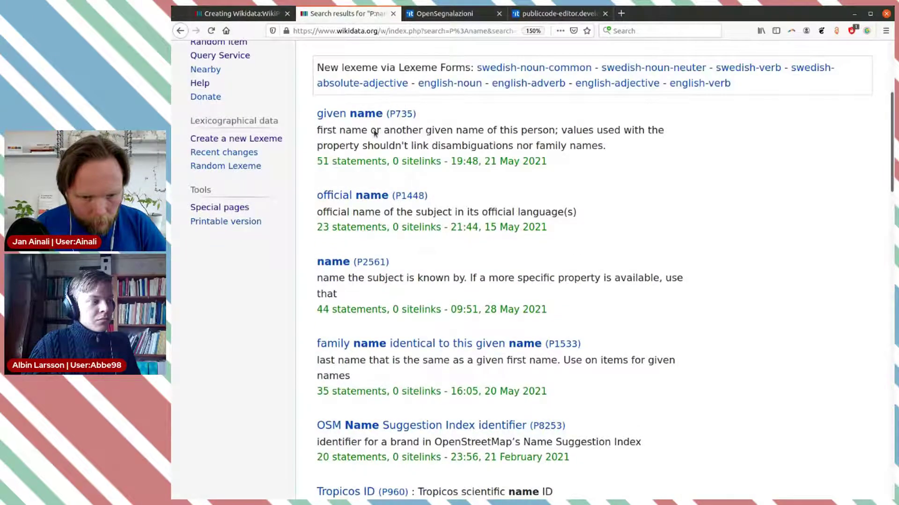
scroll(406, 183, up, 3)
scroll(468, 206, down, 5)
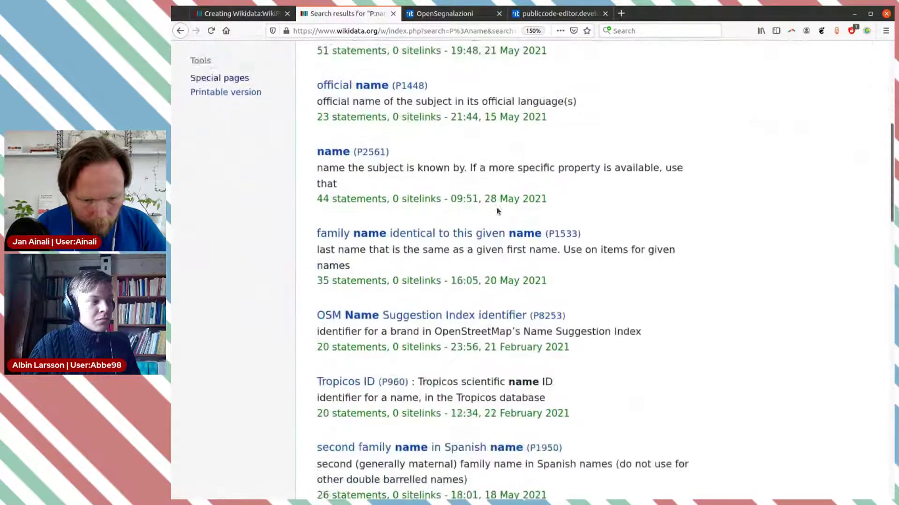
scroll(499, 211, down, 6)
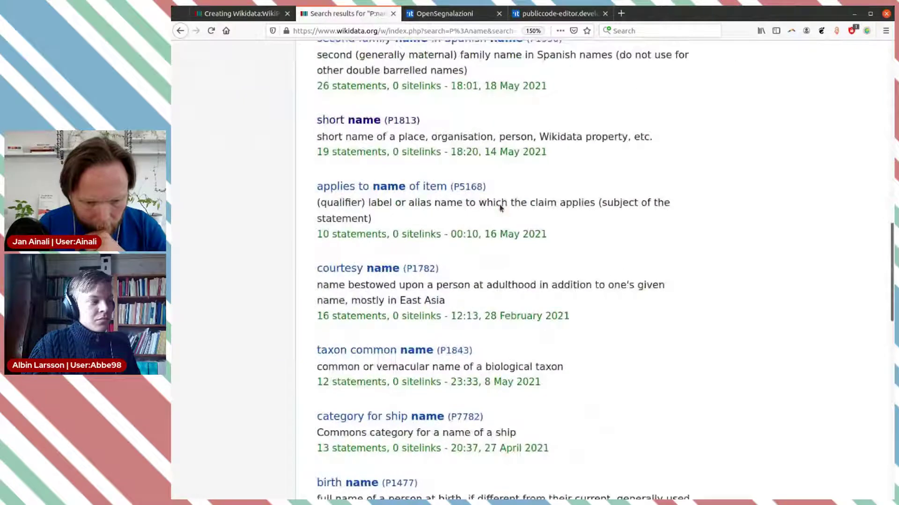
scroll(500, 207, down, 5)
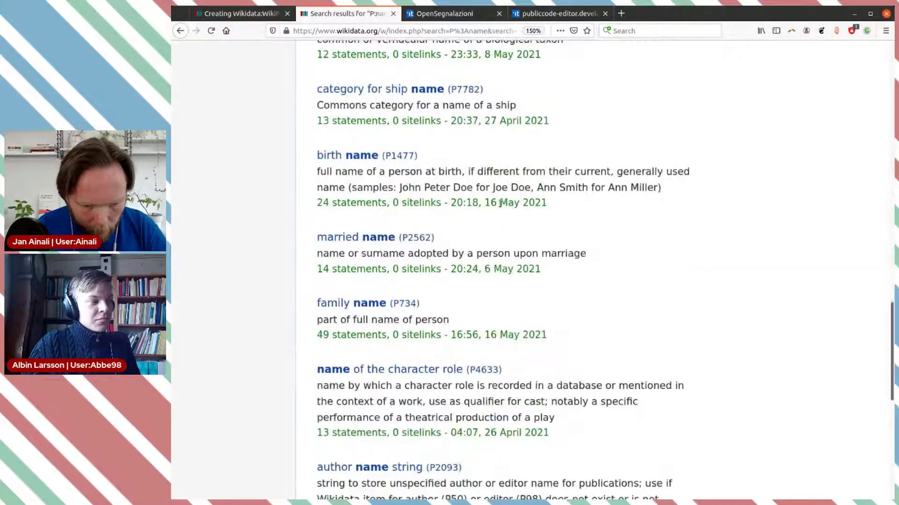
scroll(500, 203, down, 5)
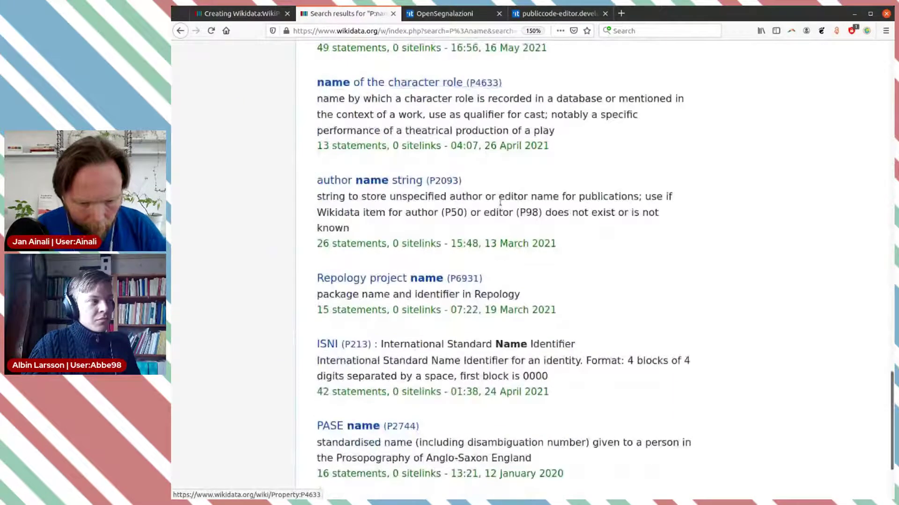
click(433, 394)
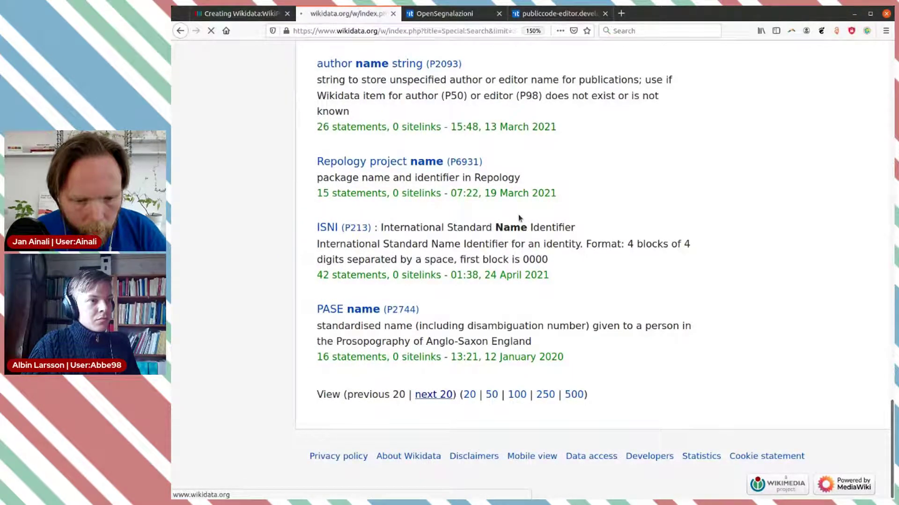
scroll(518, 219, down, 4)
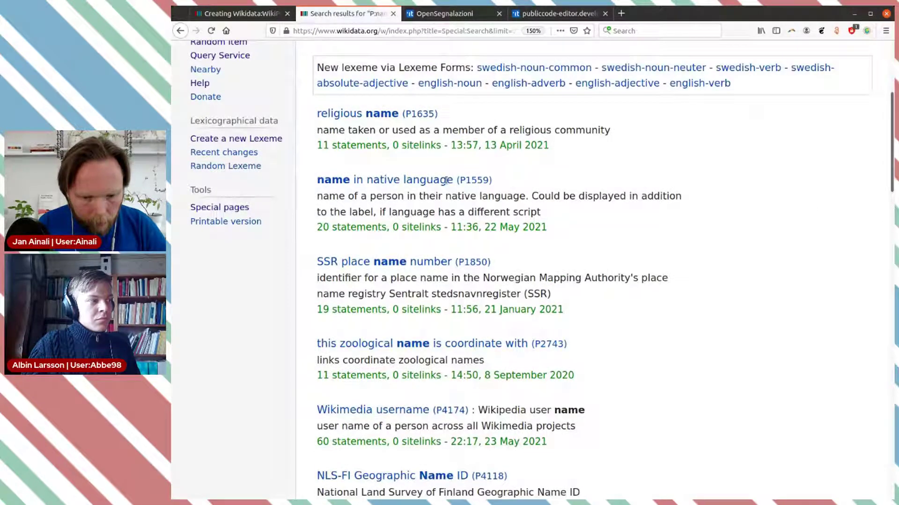
scroll(505, 230, up, 2)
scroll(576, 257, down, 1)
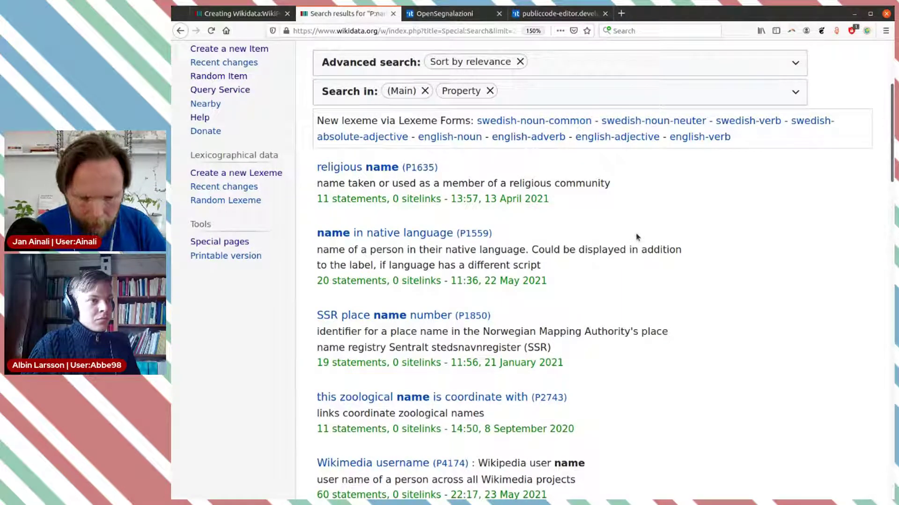
- Return to the first page of name property results and open the official name property (P1448) in a new tab to review its definition
key(alt+Left)
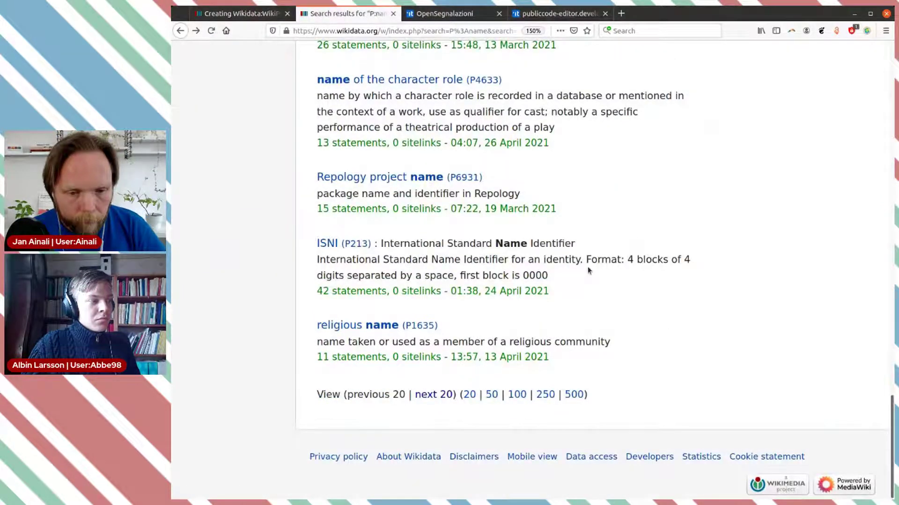
scroll(599, 242, up, 20)
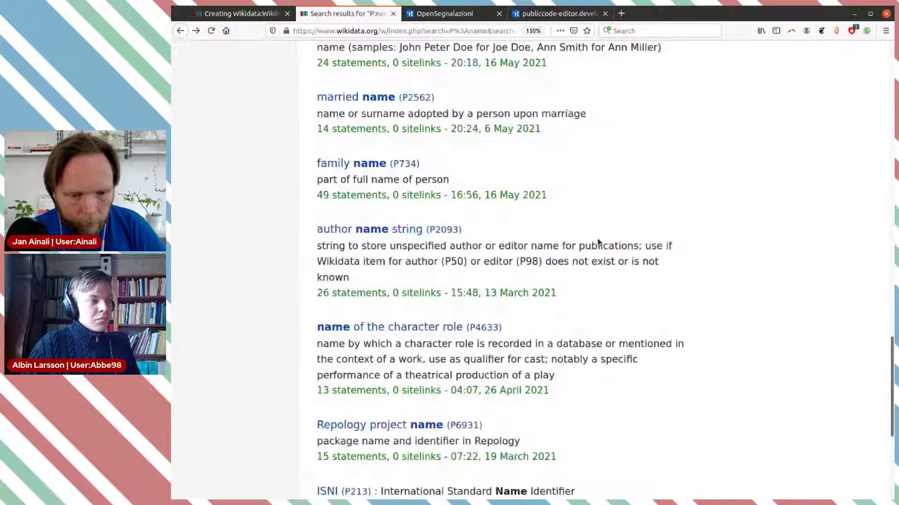
scroll(597, 242, down, 5)
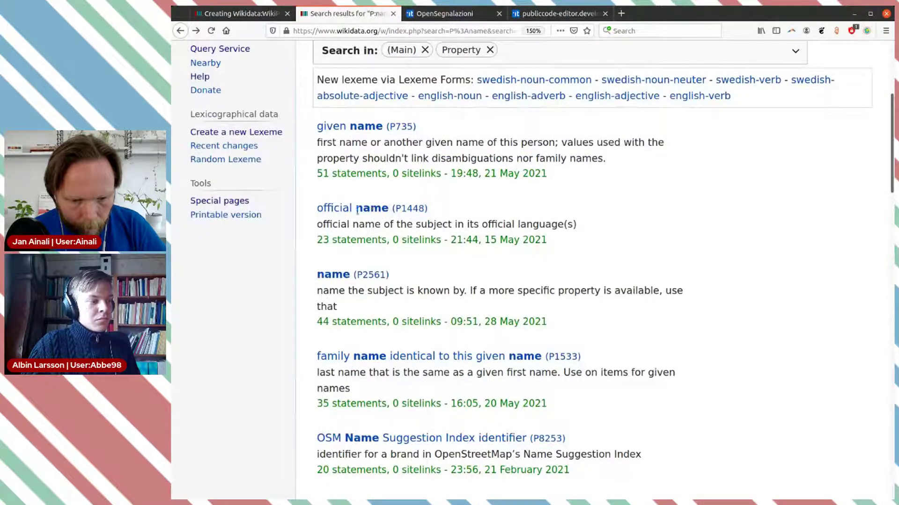
middle_click(378, 209)
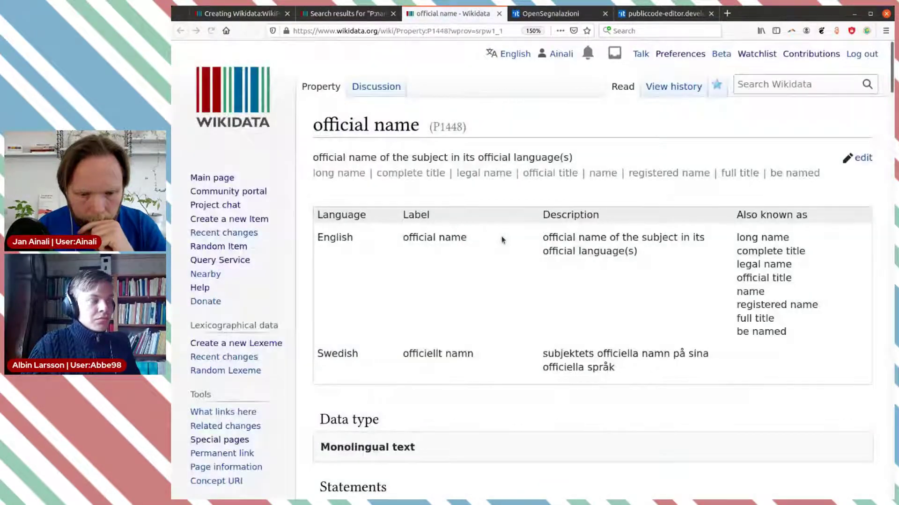
scroll(501, 240, down, 3)
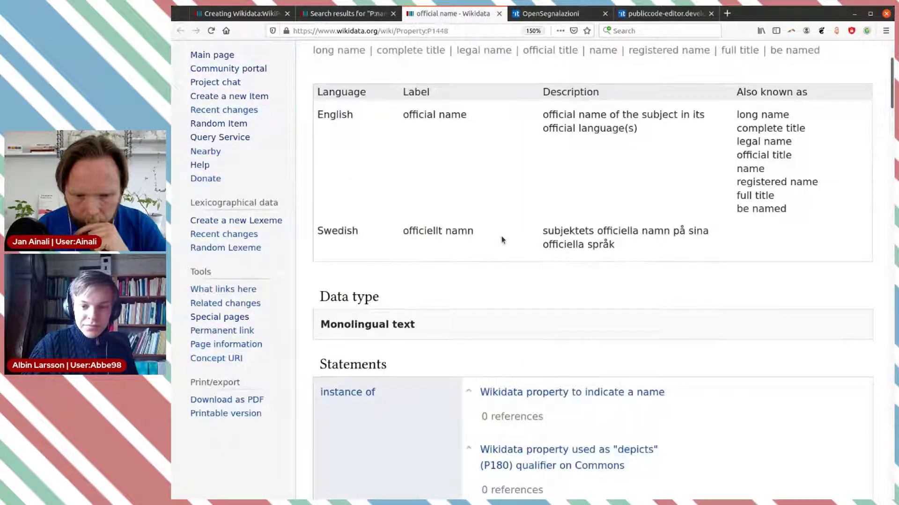
scroll(501, 236, up, 1)
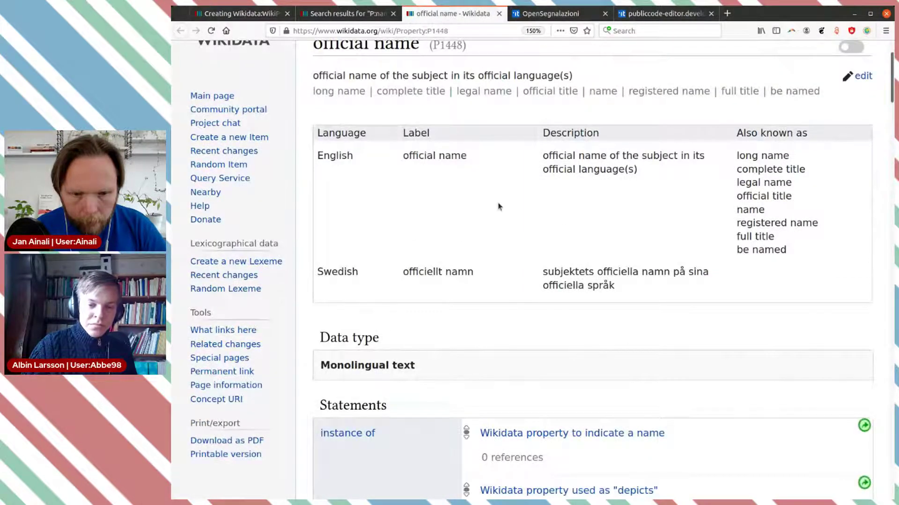
- Check the crosswalk page preview, and open property P2561 in place of the official name property page
click(242, 15)
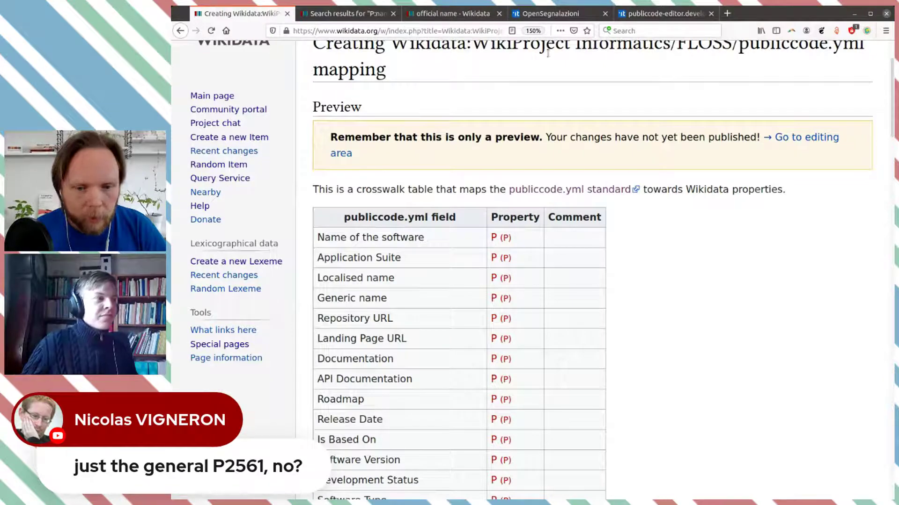
click(442, 17)
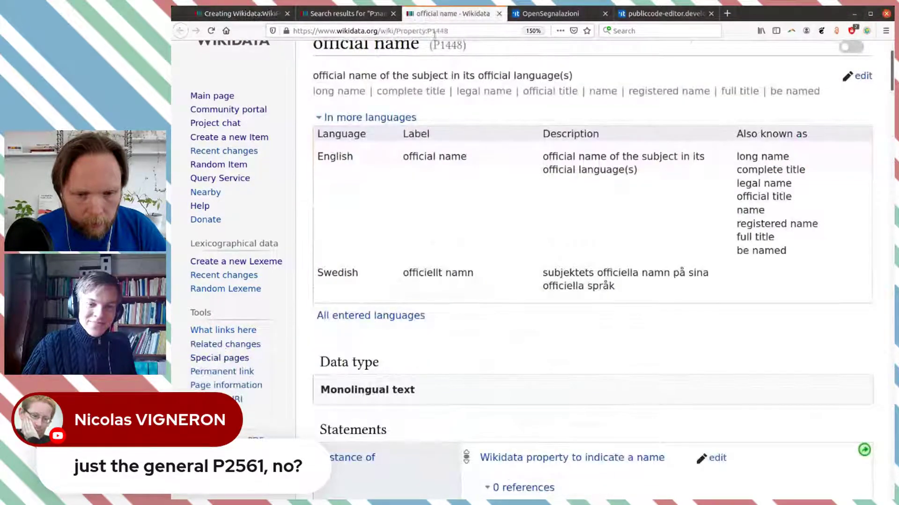
double_click(432, 30)
text(P25)
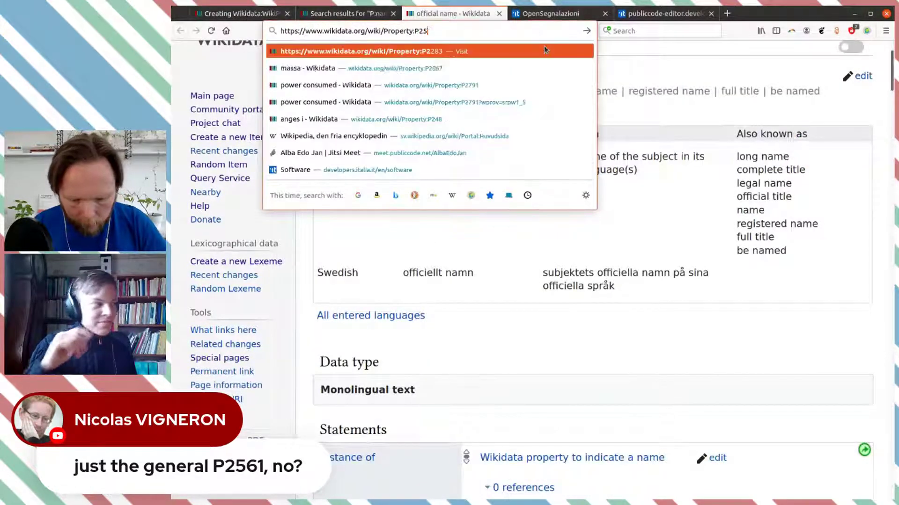
text(61)
key(Return)
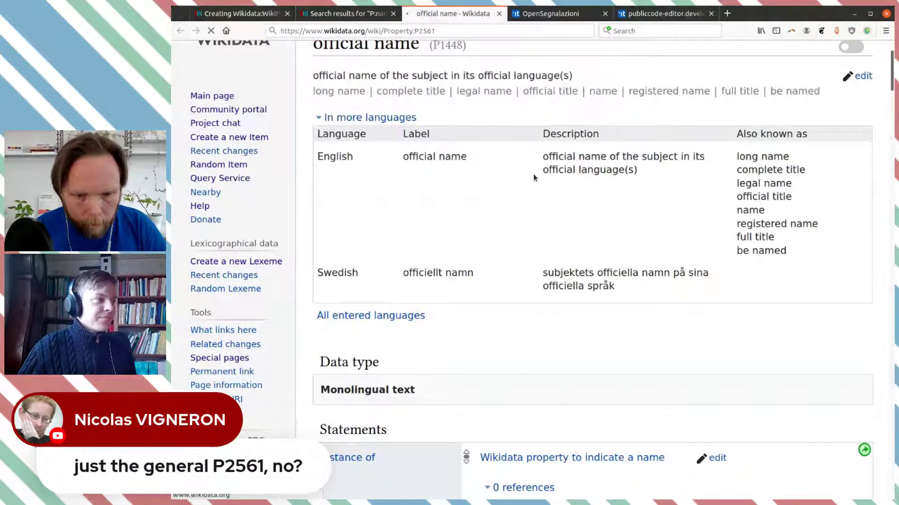
- Examine the name property's description, usage instructions, equivalent properties and related "see also" properties for suitability as a software name
scroll(525, 202, down, 2)
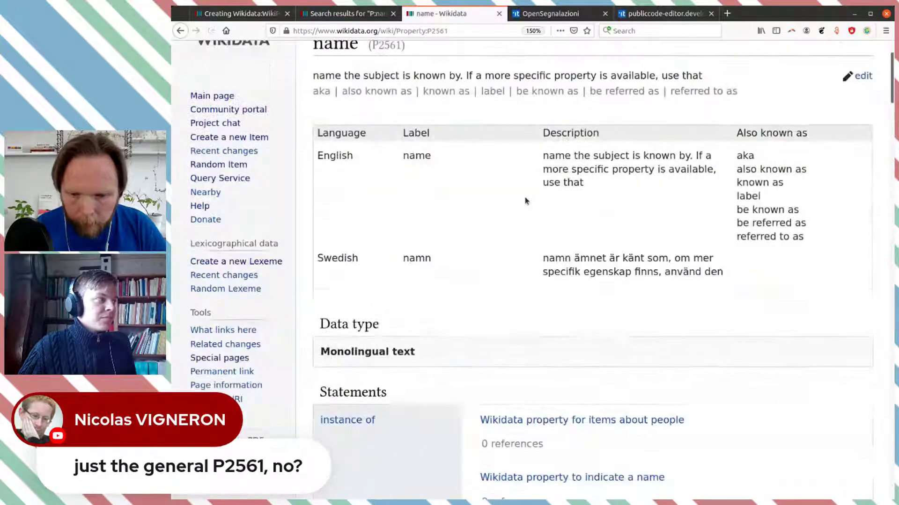
scroll(525, 202, down, 1)
scroll(534, 182, down, 1)
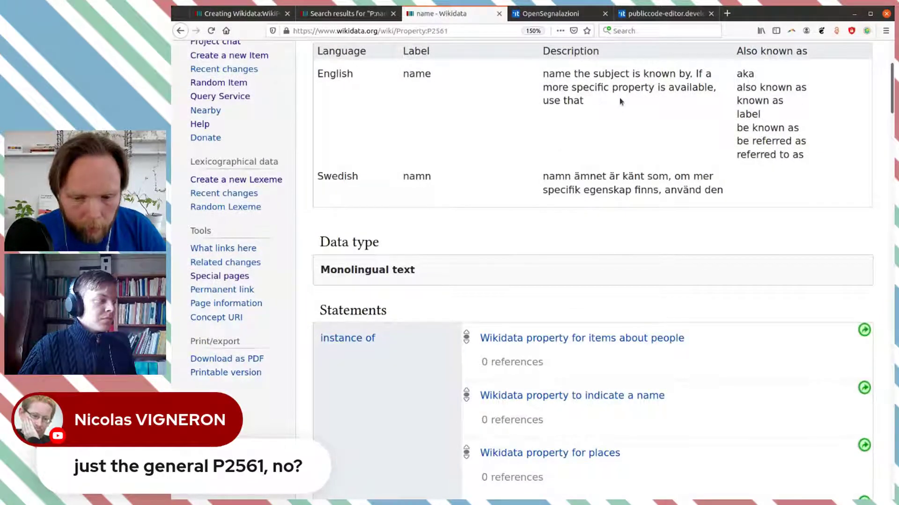
scroll(619, 98, down, 6)
scroll(620, 101, down, 8)
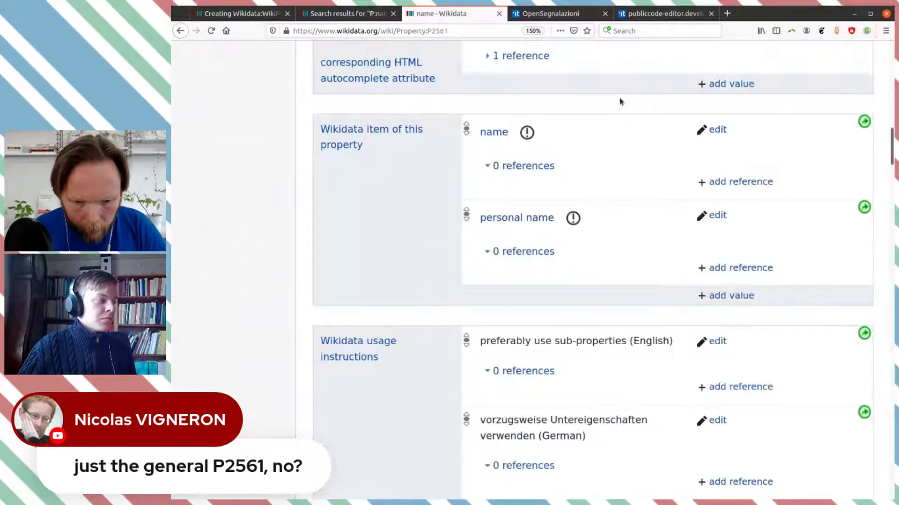
scroll(619, 102, down, 3)
scroll(619, 102, down, 11)
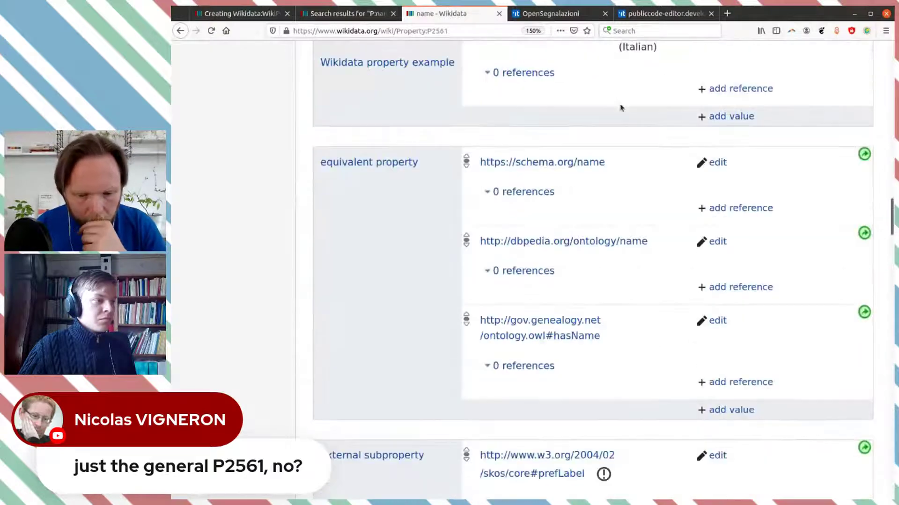
scroll(621, 108, down, 14)
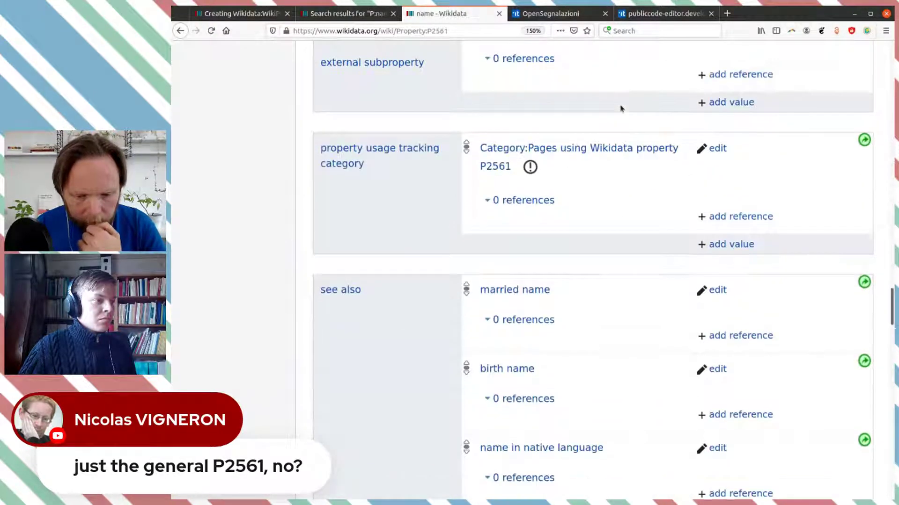
scroll(621, 108, down, 9)
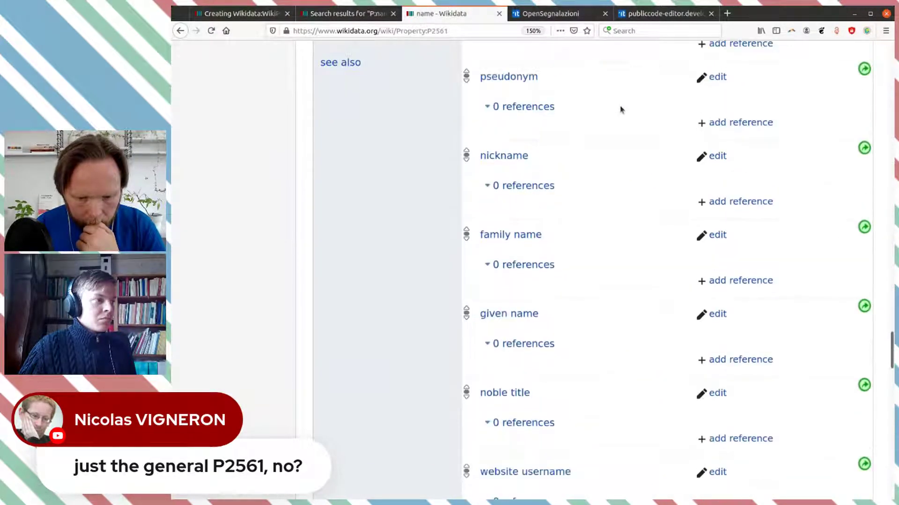
scroll(619, 108, down, 5)
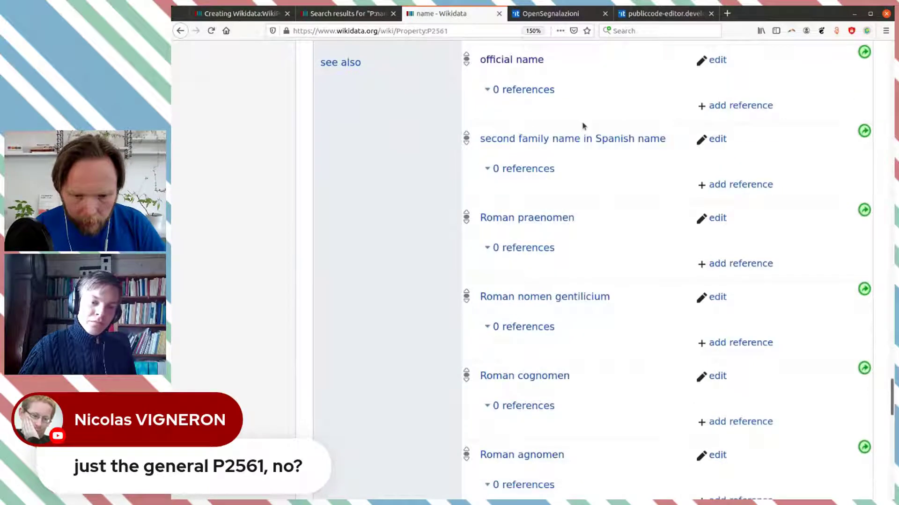
scroll(536, 97, down, 10)
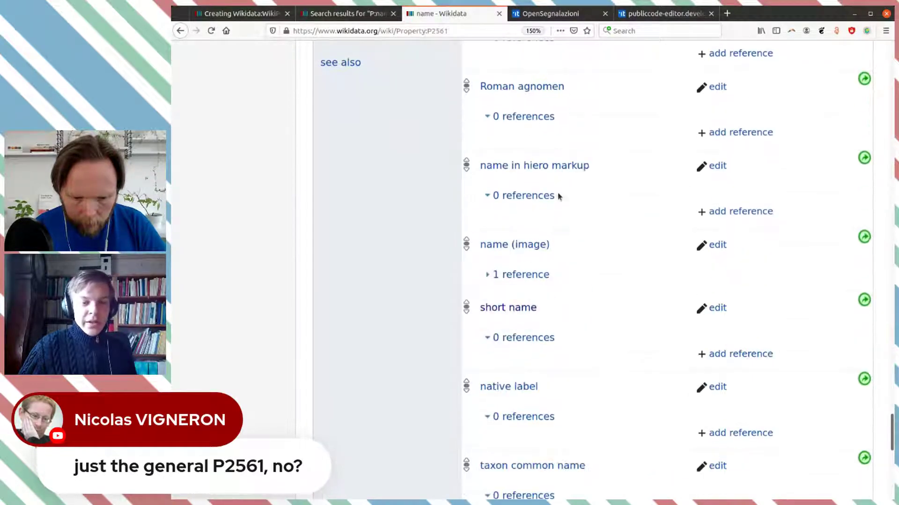
scroll(559, 199, down, 2)
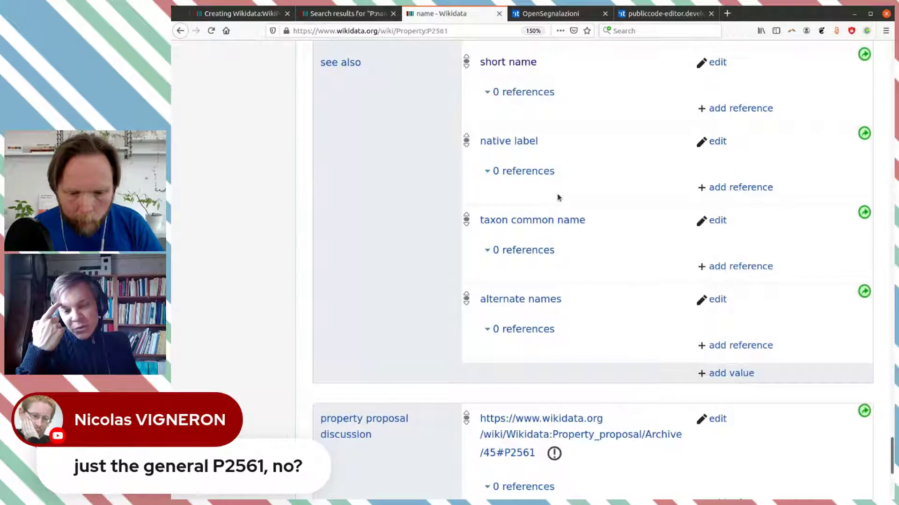
scroll(560, 196, up, 7)
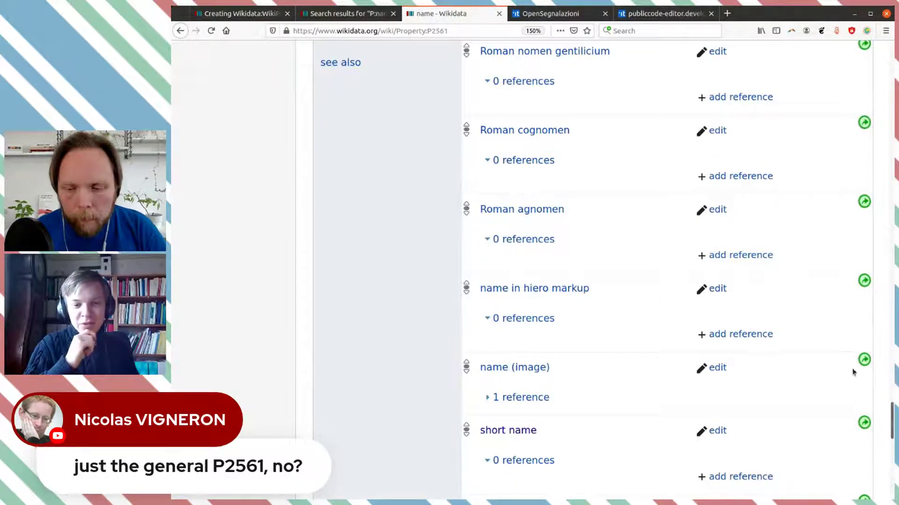
drag(892, 412, 892, 51)
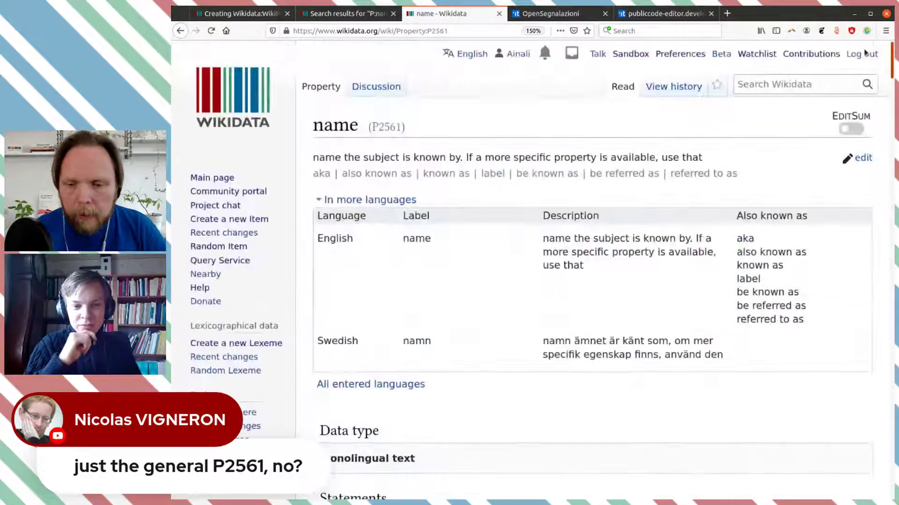
- Search Wikidata for "P:title" and open the title property (P1476)
click(750, 83)
text(P:title)
key(Return)
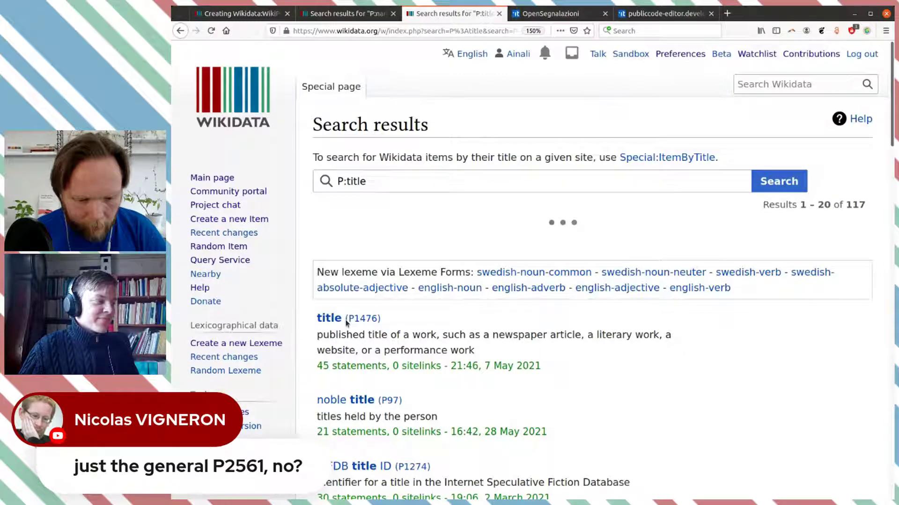
click(338, 340)
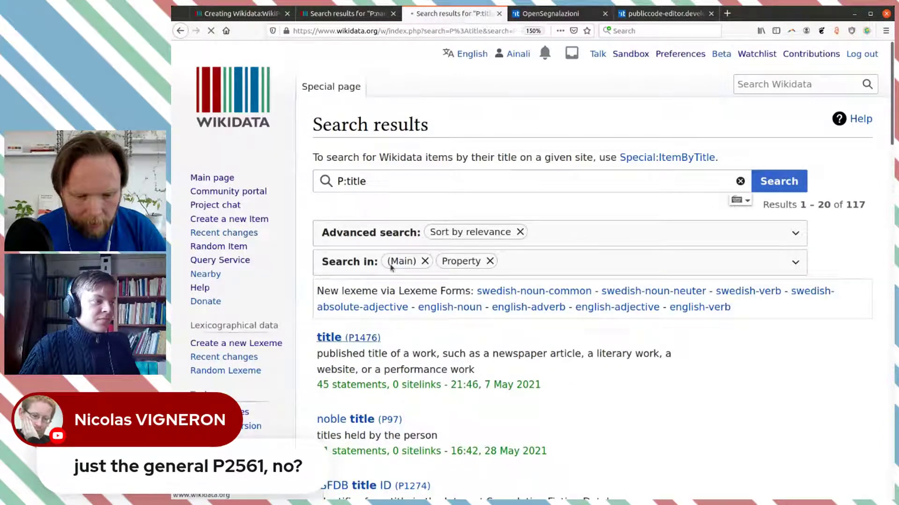
- Enter 1476 as the property number for the "Name of the software" row in the crosswalk page source
click(240, 16)
scroll(252, 295, down, 10)
scroll(257, 289, down, 5)
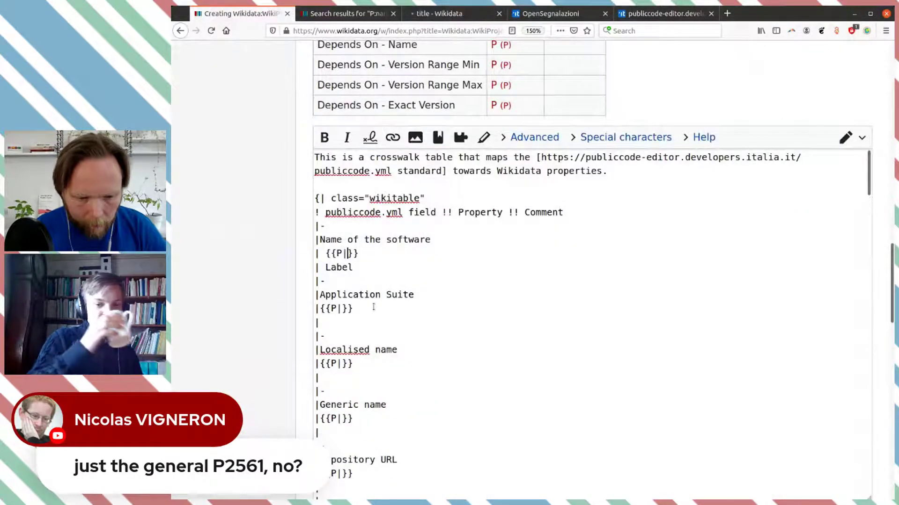
text(1476)
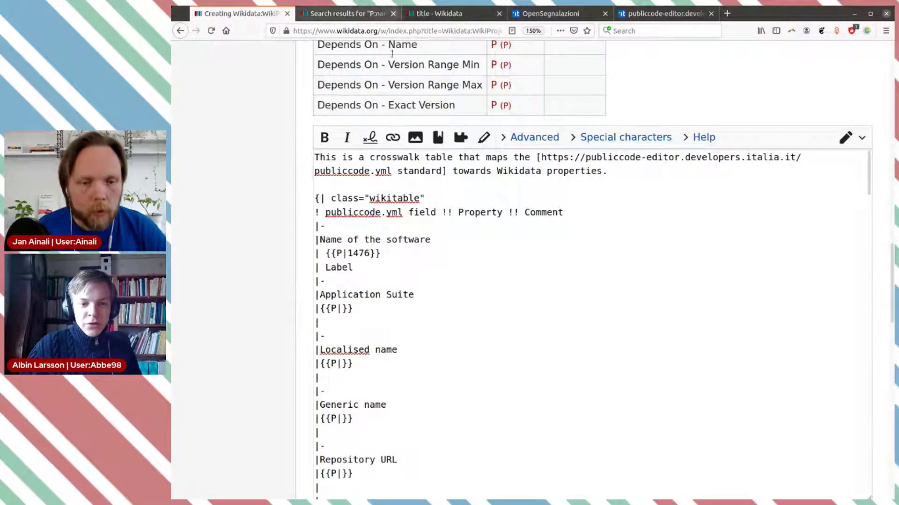
- Search Wikidata for "P:part of" from the title property page and open the part of property (P361)
click(354, 16)
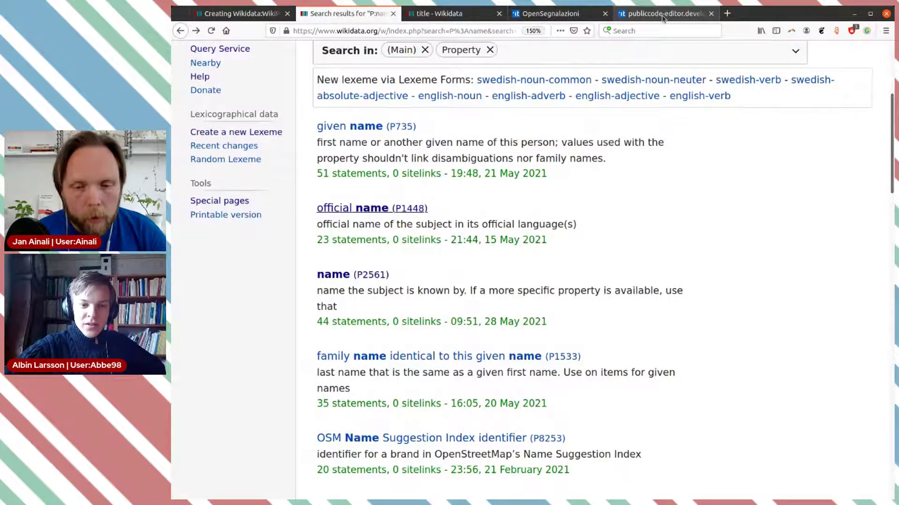
click(440, 14)
click(783, 89)
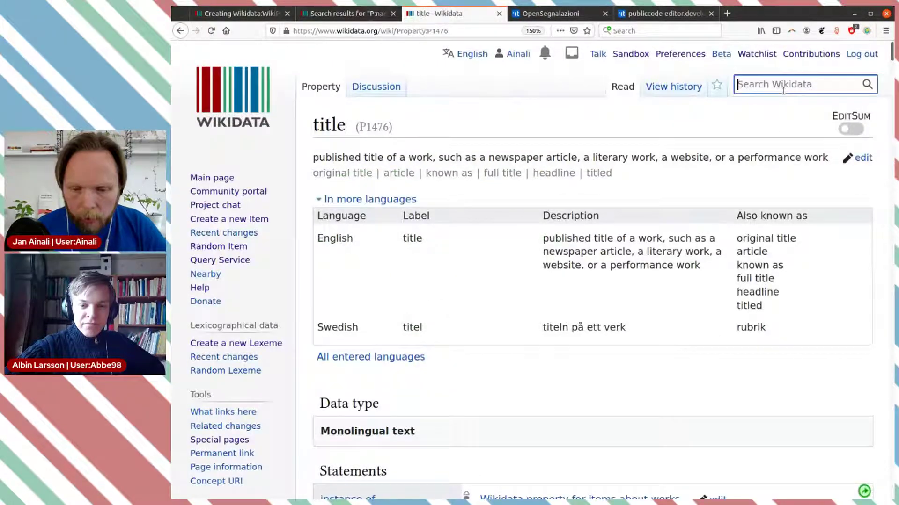
text(P:pa)
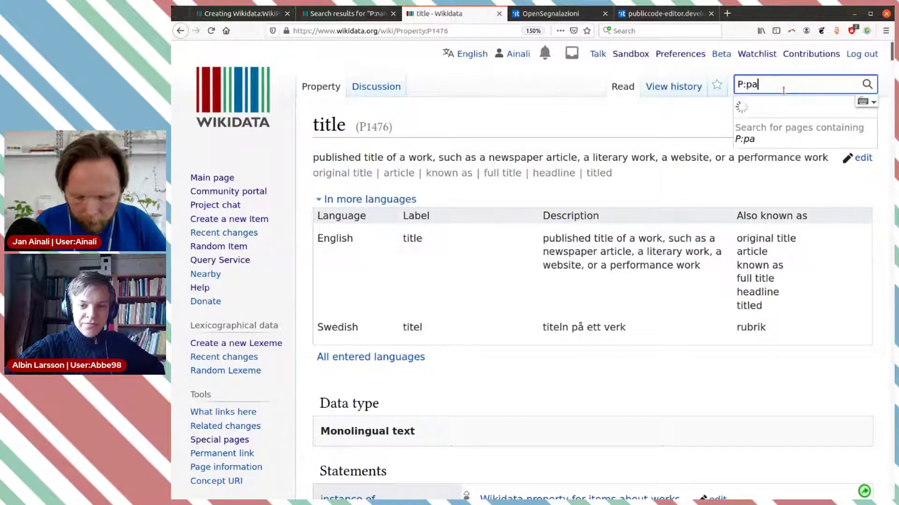
text(rt of)
key(Return)
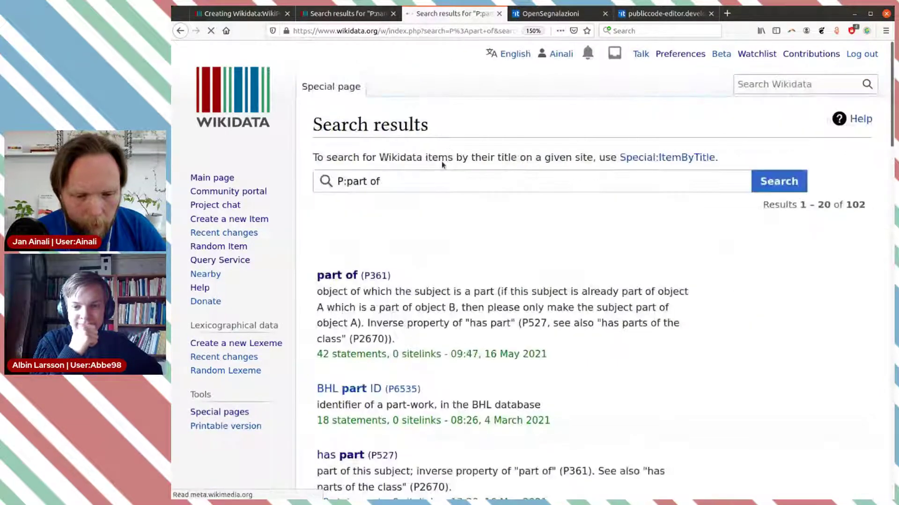
click(337, 275)
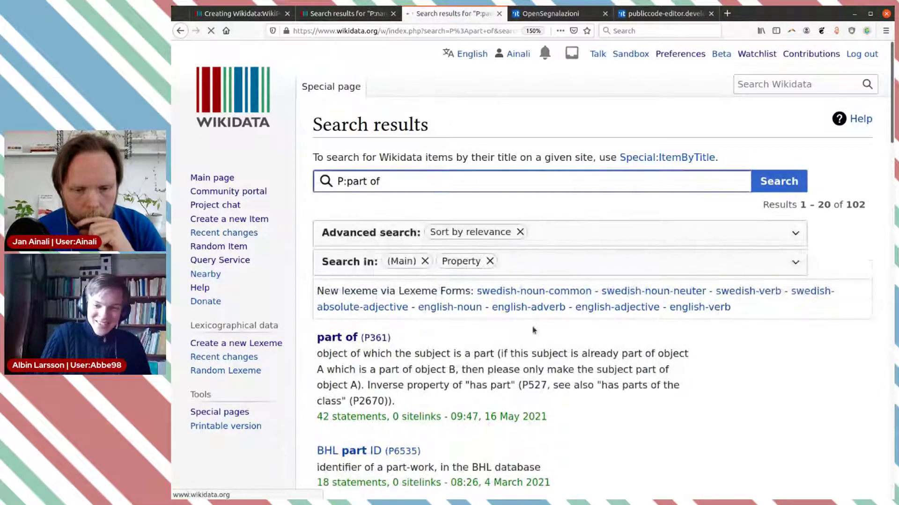
- Examine the part of property's description, data type, statements, usage instructions, examples and equivalent properties
scroll(393, 325, down, 2)
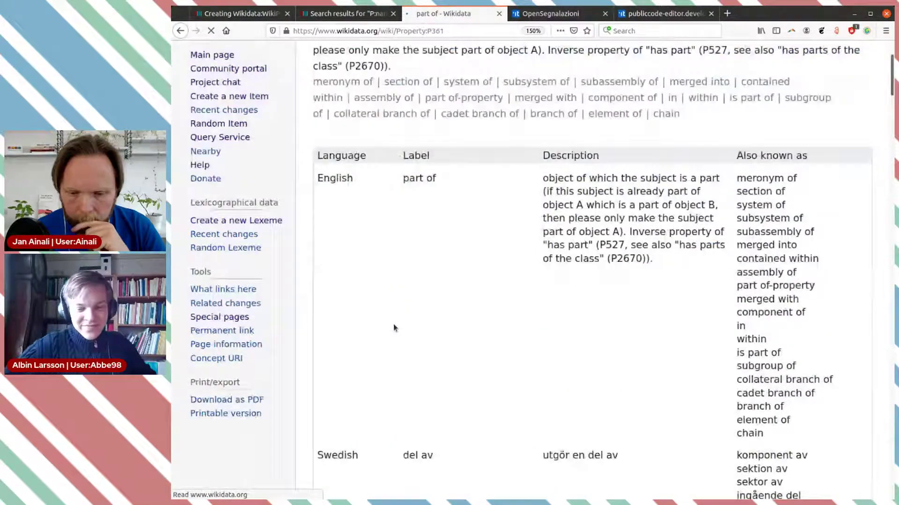
scroll(393, 327, up, 1)
scroll(393, 327, down, 2)
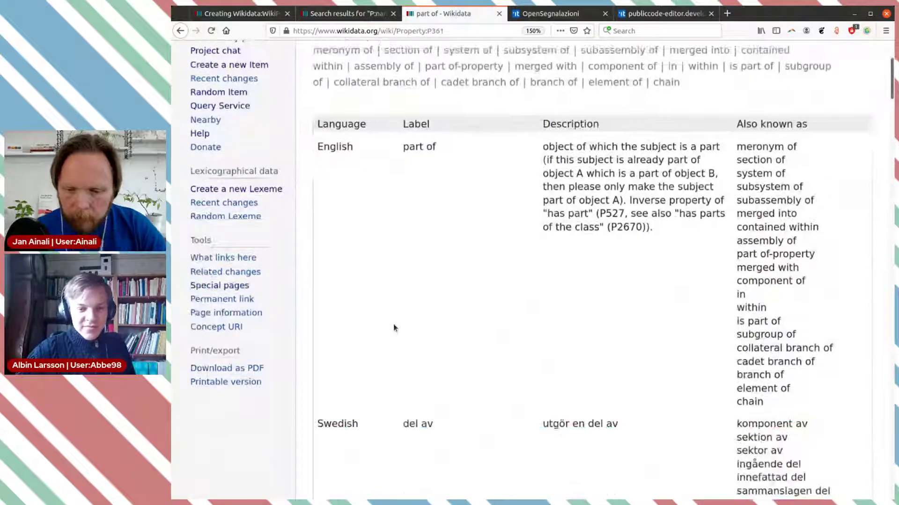
scroll(410, 283, down, 10)
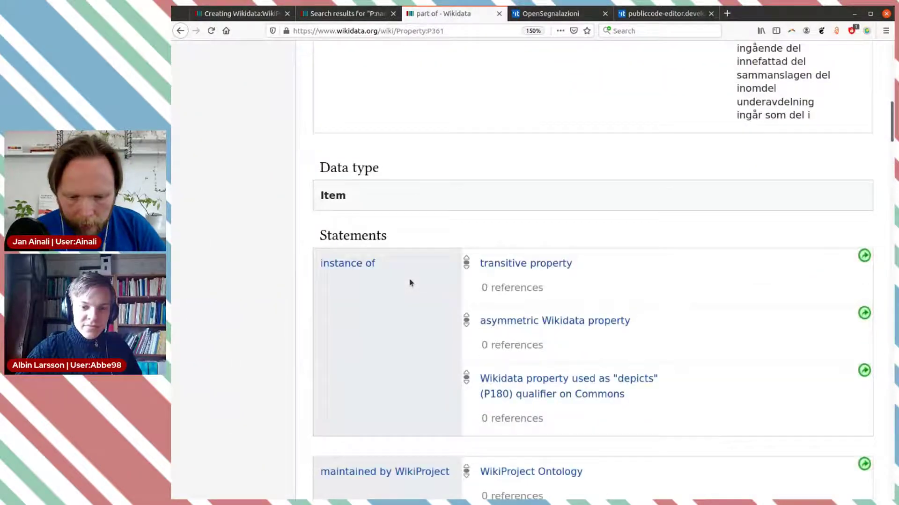
scroll(410, 282, down, 7)
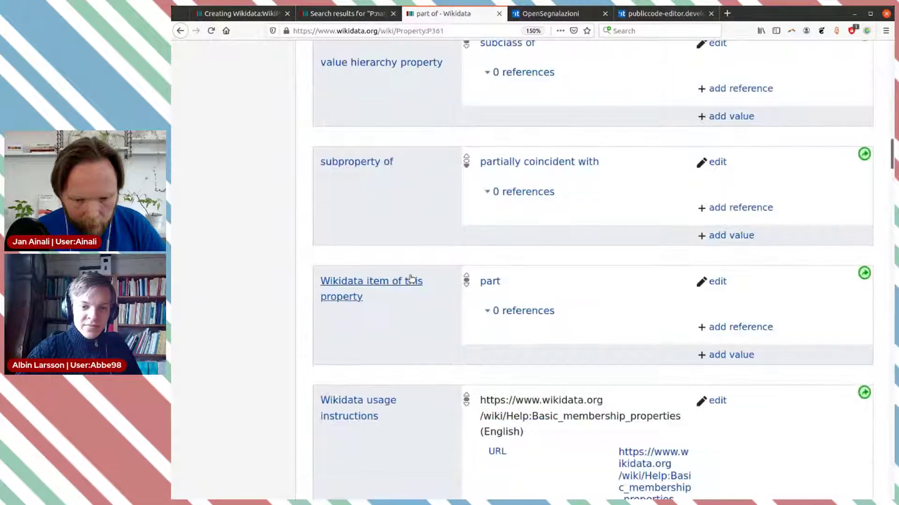
scroll(410, 279, down, 7)
scroll(410, 279, down, 6)
scroll(409, 281, down, 3)
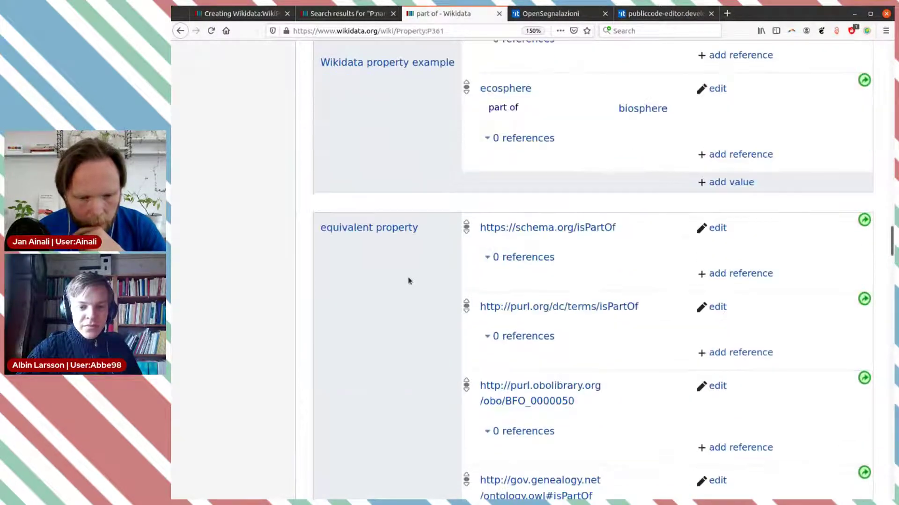
- Examine the rest of the part of property's statements, including its equivalent and inverse properties and the related properties under see also
scroll(409, 281, down, 8)
scroll(408, 280, down, 16)
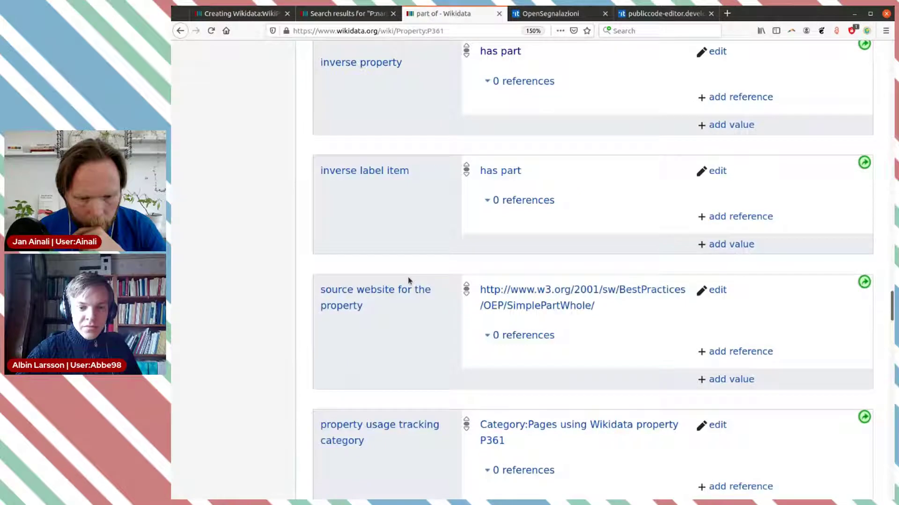
scroll(414, 269, down, 2)
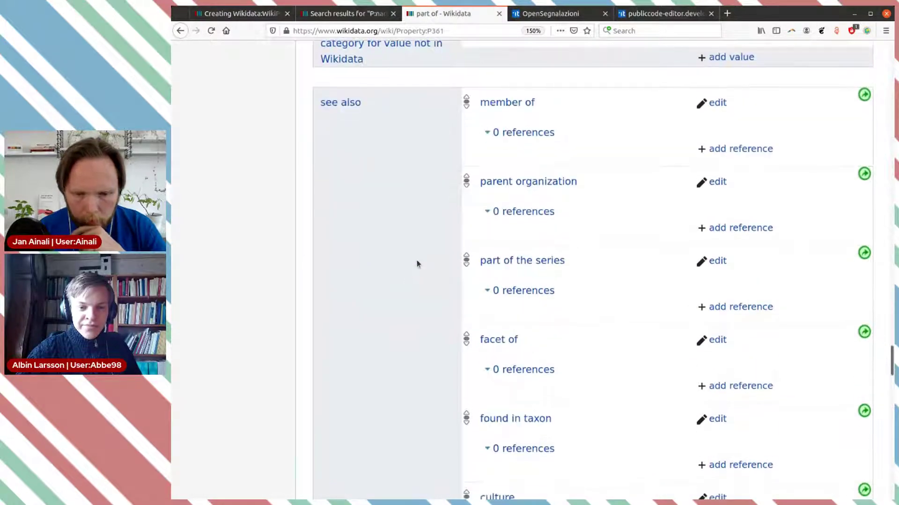
scroll(486, 168, down, 2)
scroll(512, 210, down, 2)
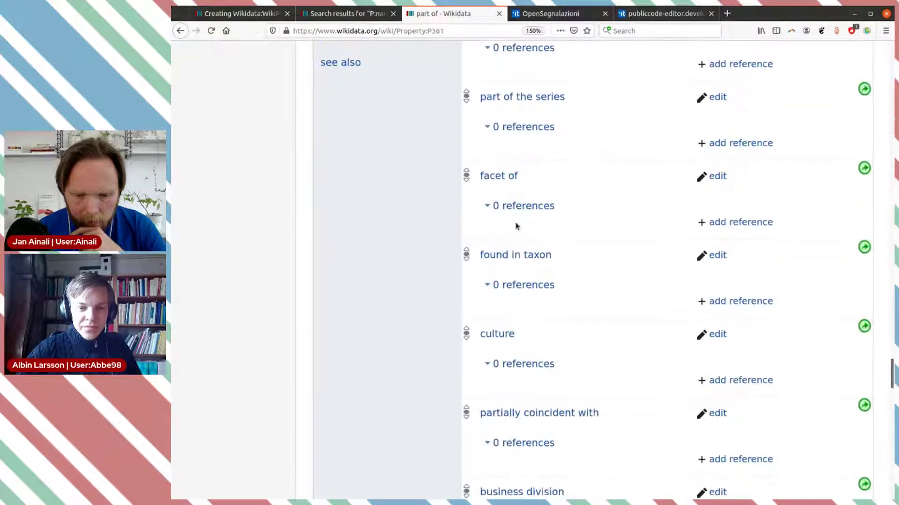
scroll(518, 241, down, 3)
scroll(519, 243, down, 4)
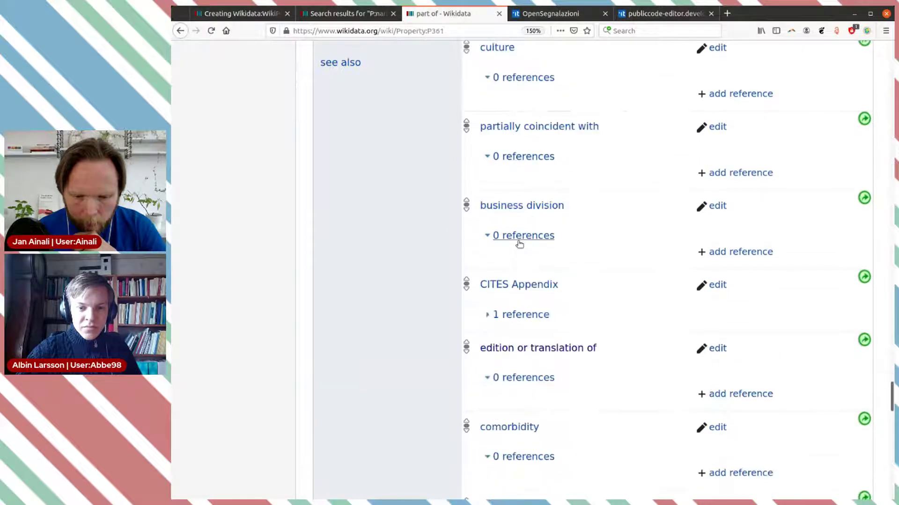
scroll(534, 240, down, 2)
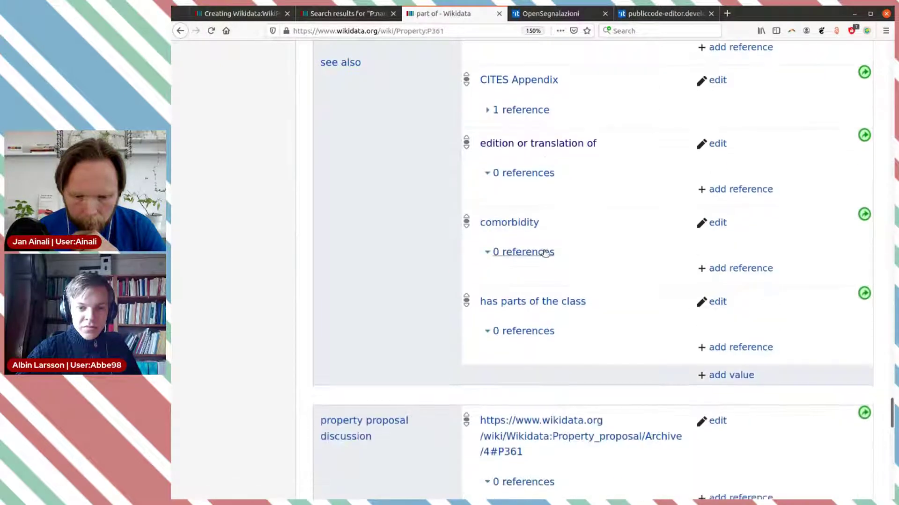
scroll(526, 238, up, 3)
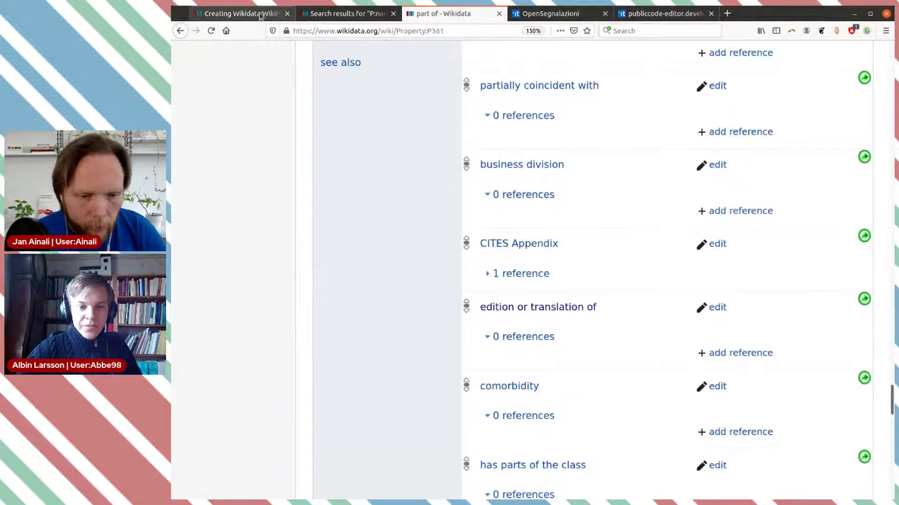
- Enter 361 as the property number for the "Application Suite" row in the crosswalk page source
click(238, 13)
click(339, 305)
text(361)
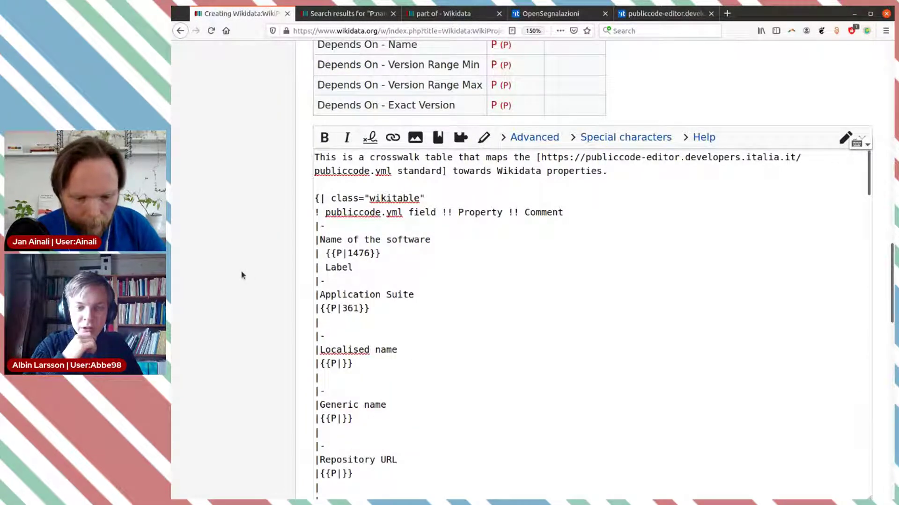
scroll(242, 275, down, 1)
scroll(242, 276, up, 1)
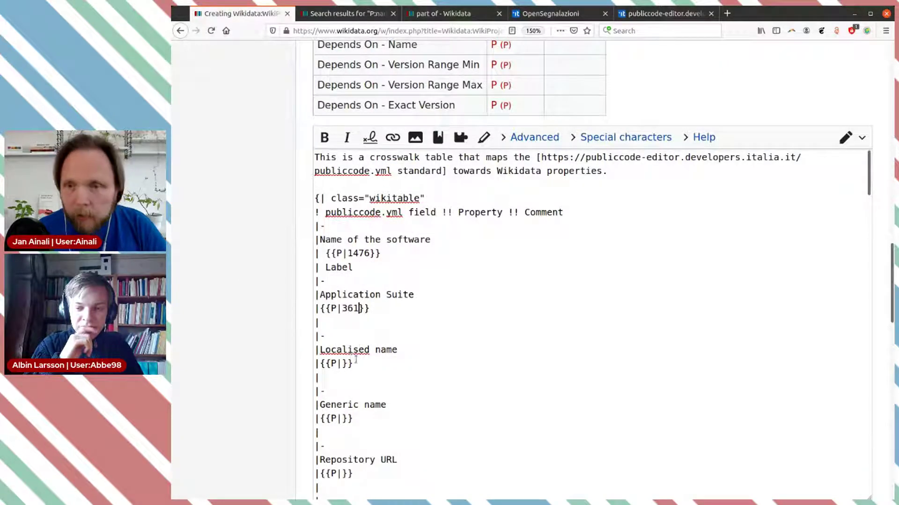
- Look up the official name property in the name search results and enter 1448 as the property number for the "Localised name" row
click(354, 14)
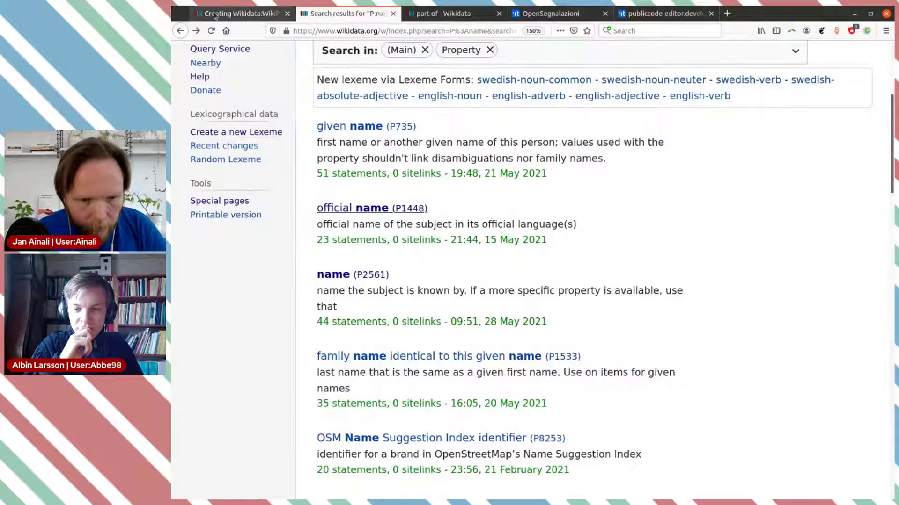
key(ctrl+Page_Up)
click(345, 363)
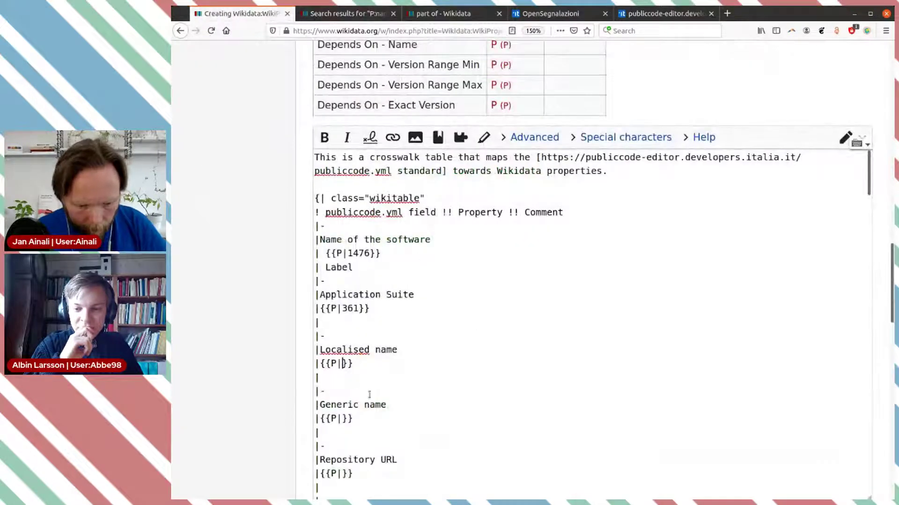
text(1448)
scroll(435, 263, down, 3)
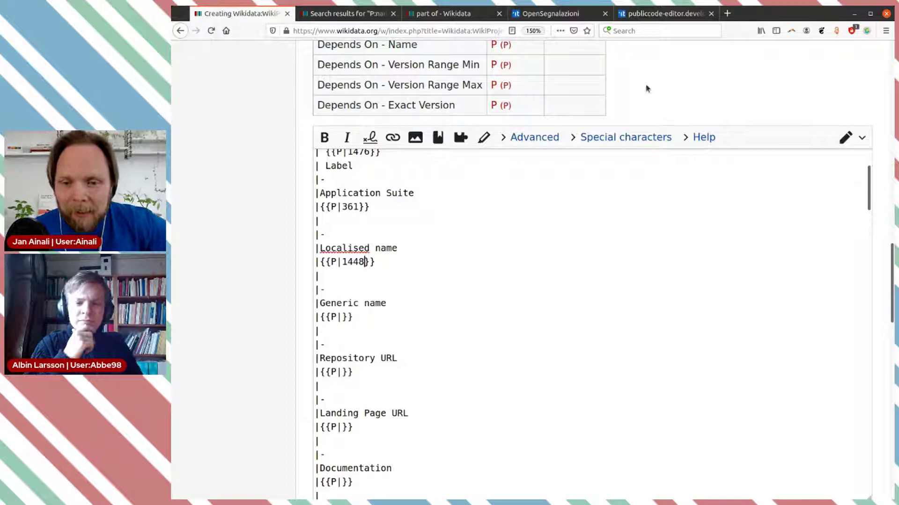
- Read the full description of the Generic Name field in the publiccode.yml Editor
click(650, 15)
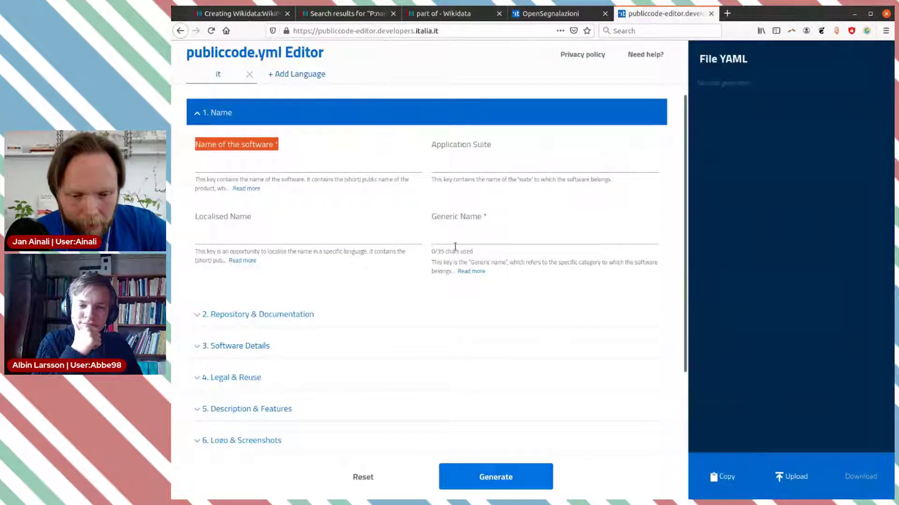
click(480, 272)
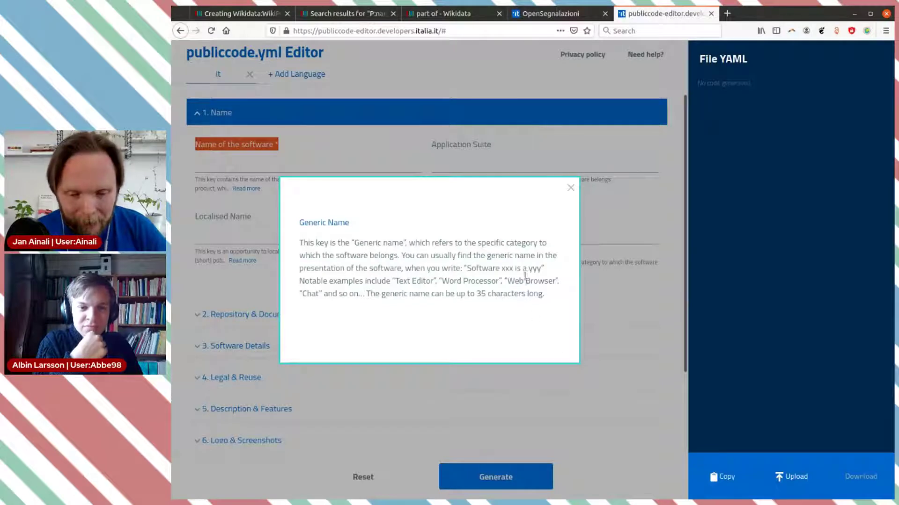
click(570, 188)
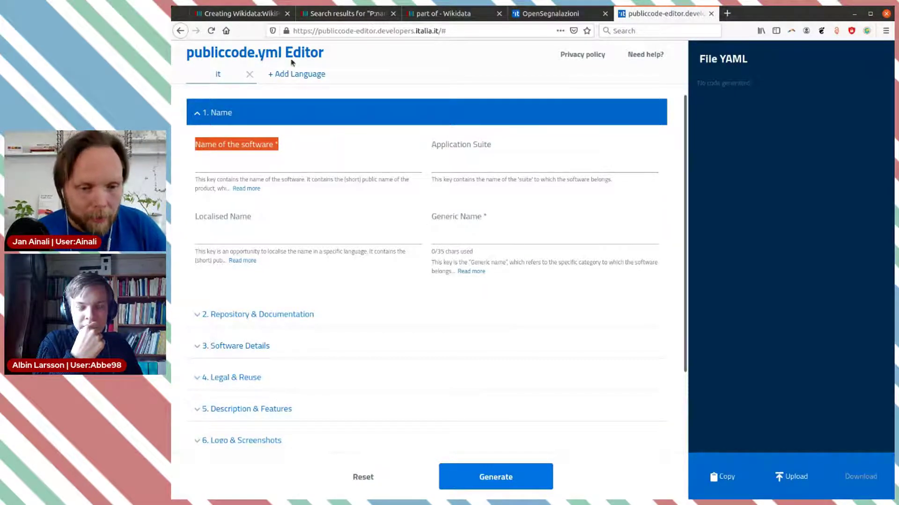
- Enter 31 as the property number for the "Generic name" row in the crosswalk page source
click(236, 13)
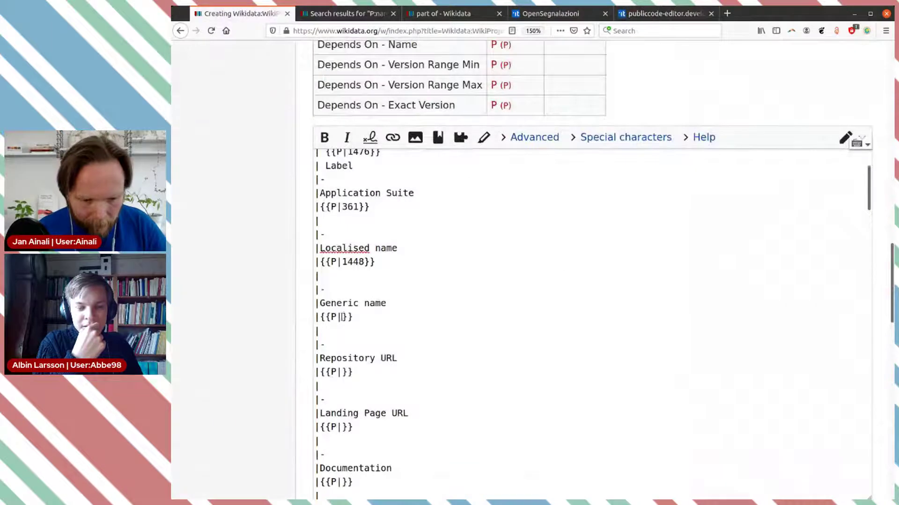
text(31)
scroll(449, 285, down, 3)
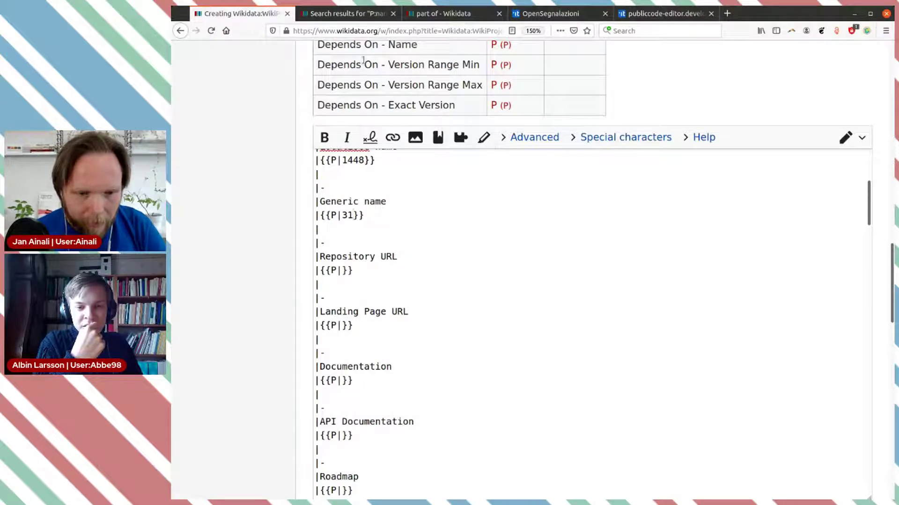
- Search Wikidata for "P:repository" and enter 1324 as the property number for the "Repository URL" row in the crosswalk source
click(356, 13)
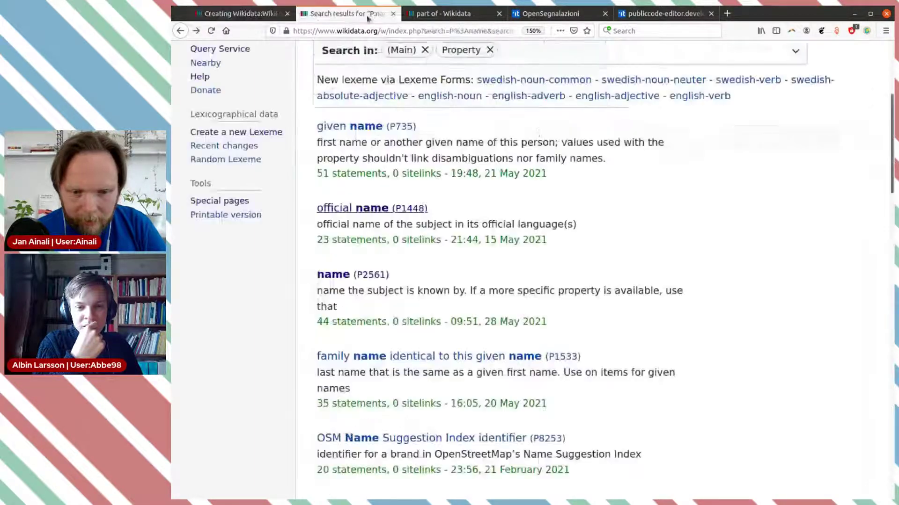
scroll(526, 184, up, 5)
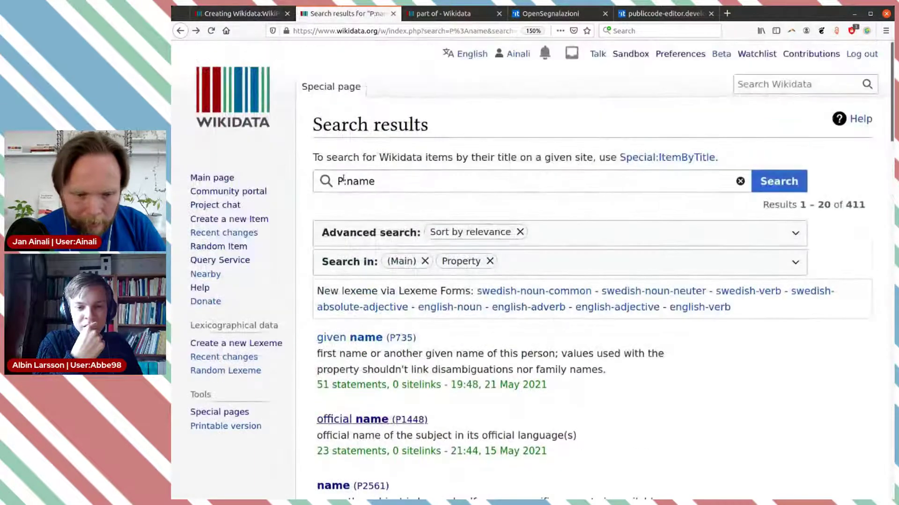
drag(346, 182, 509, 192)
text(repository)
key(Return)
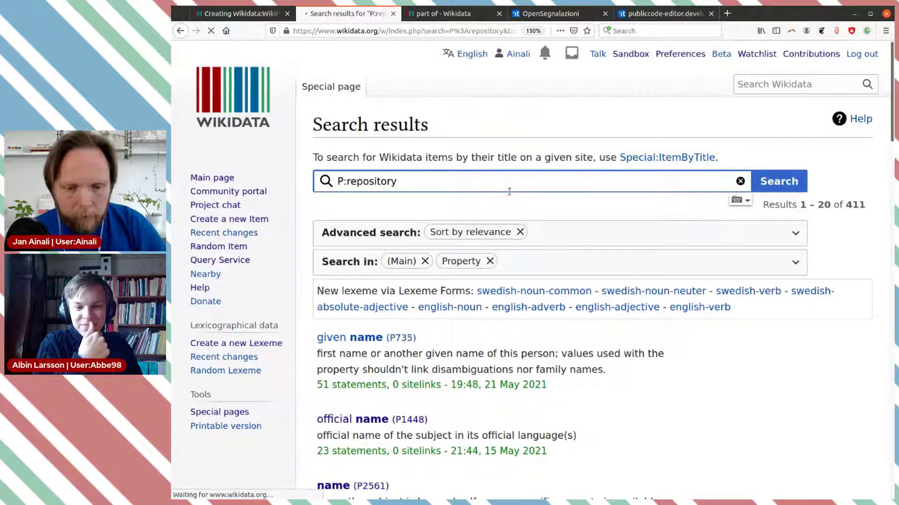
scroll(468, 210, down, 2)
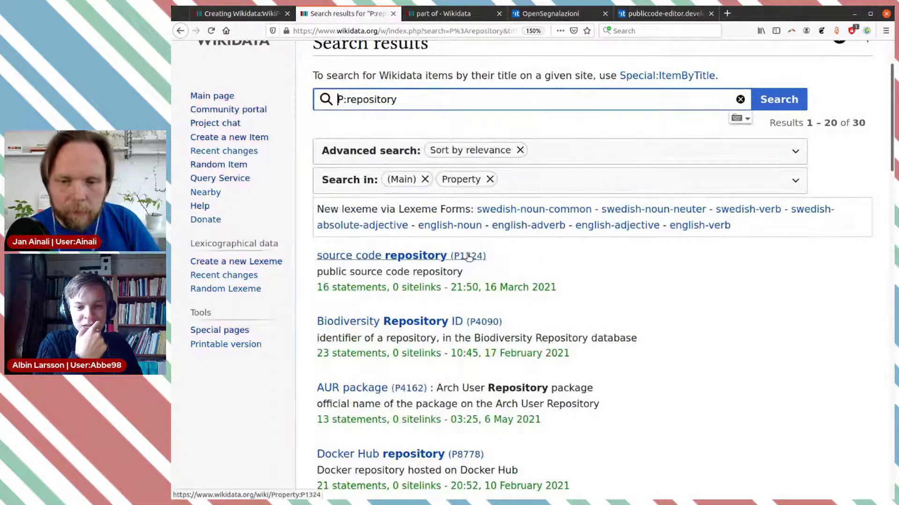
key(ctrl+Page_Up)
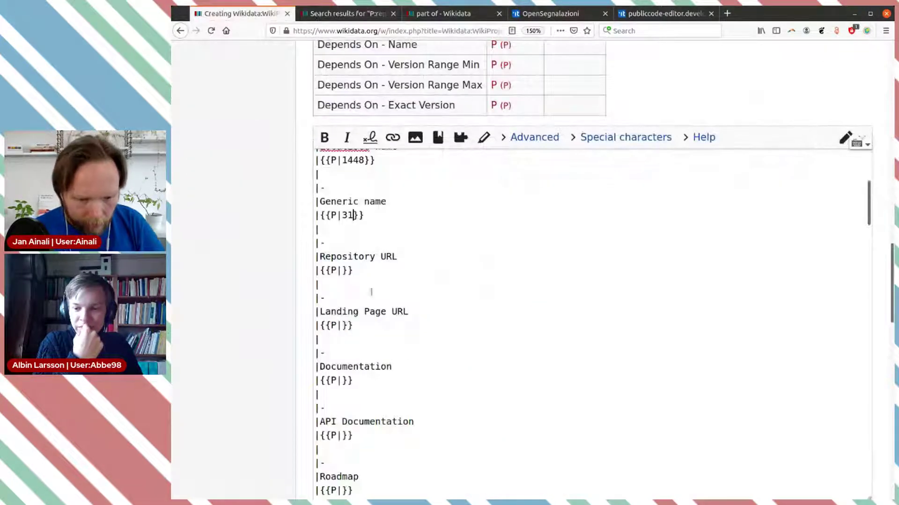
text(1324)
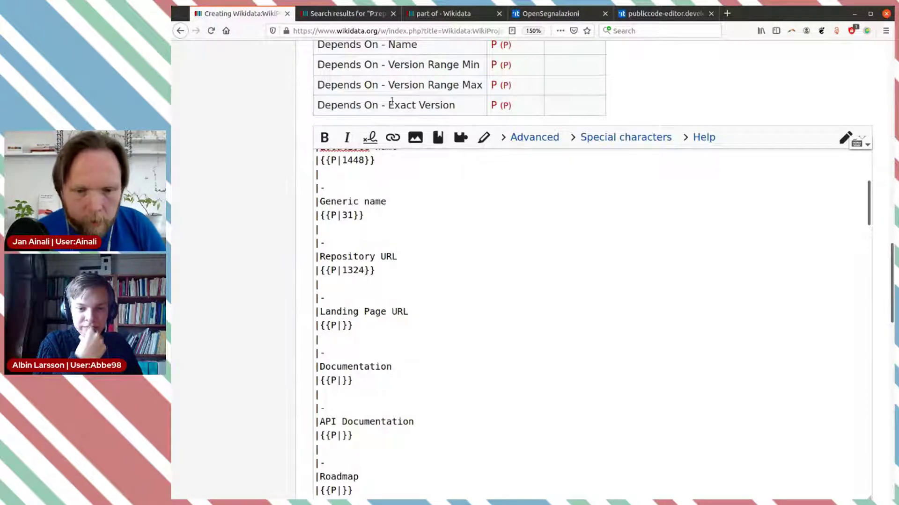
- Expand the Repository & Documentation section in the publiccode.yml Editor, enlarge the page to 120%, and read the full Landing Page URL description
click(628, 16)
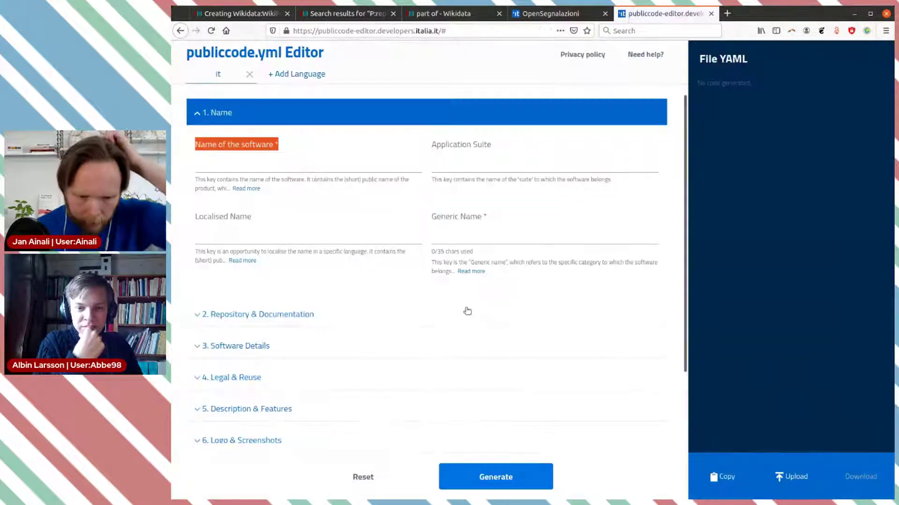
scroll(419, 288, down, 2)
click(307, 236)
scroll(407, 253, down, 3)
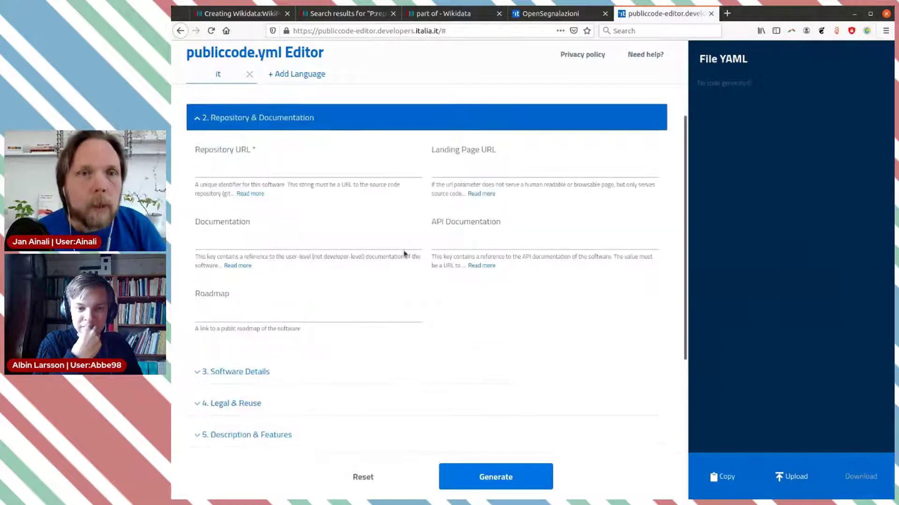
key(ctrl+plus)
key(ctrl+plus)
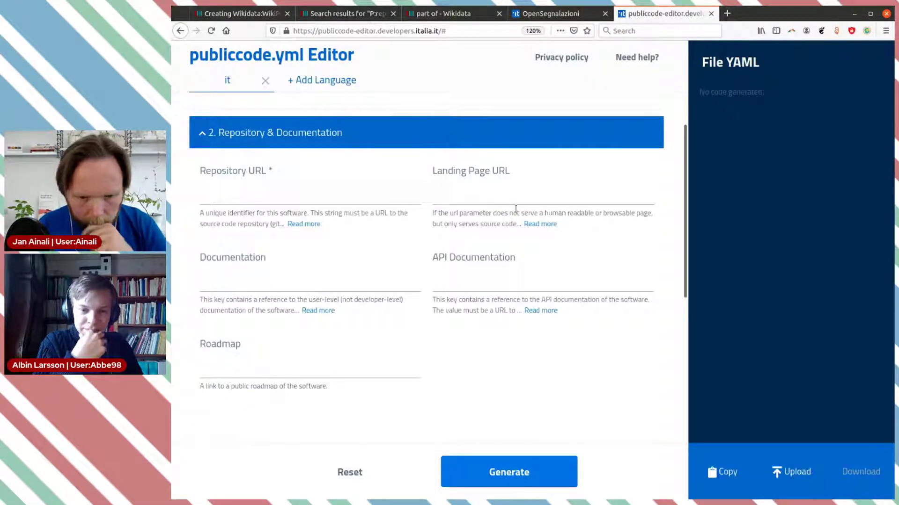
click(538, 224)
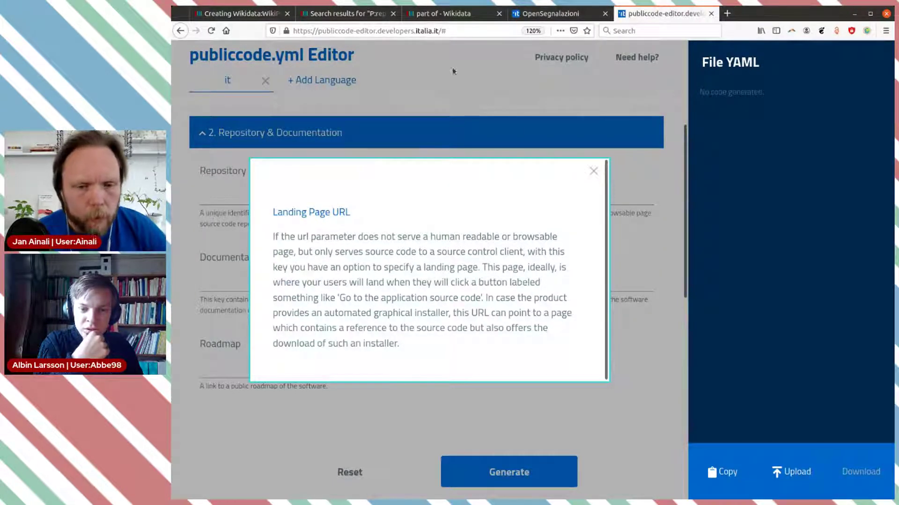
- Search Wikidata for "P:website" and look for a property that suits the landing page URL
click(355, 17)
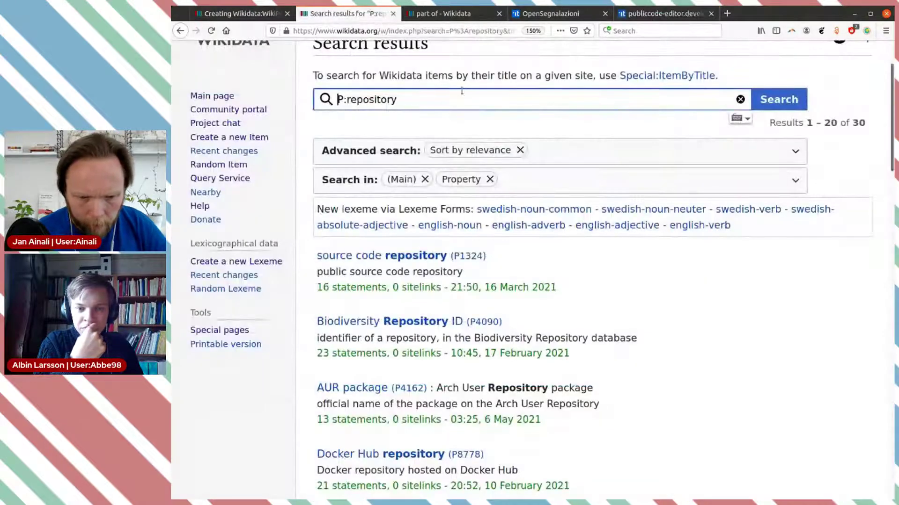
double_click(348, 100)
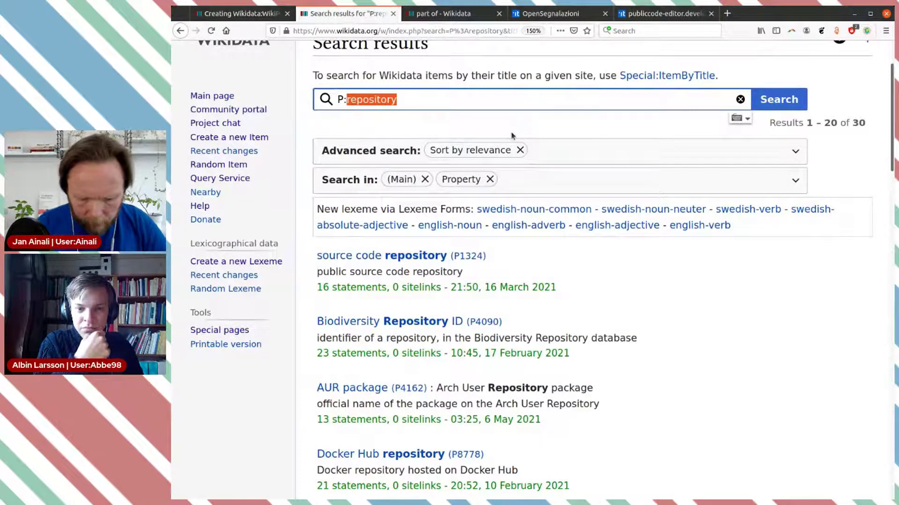
text(website)
key(Return)
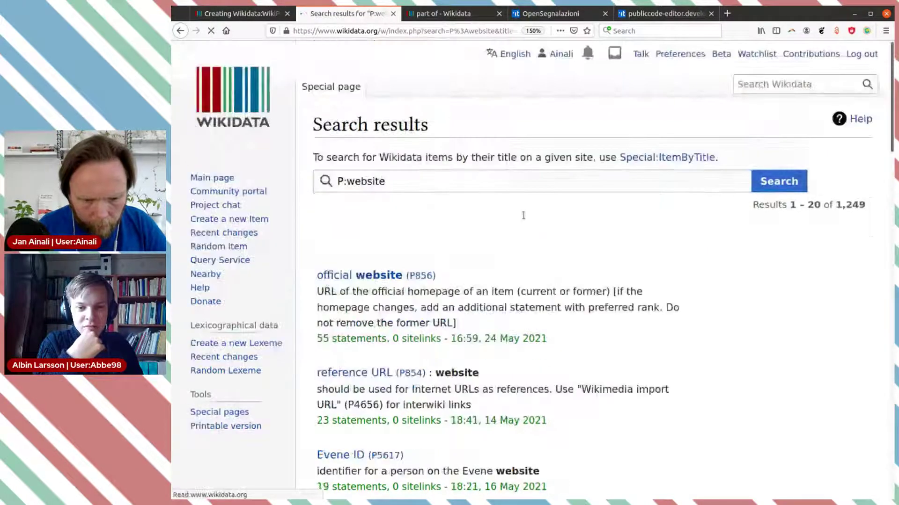
scroll(523, 216, down, 3)
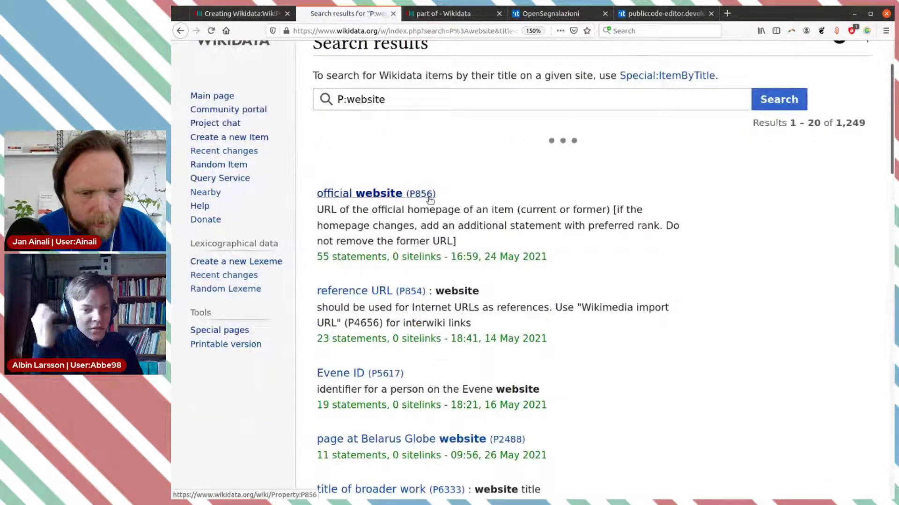
- Enter 856 as the property number for the "Landing Page URL" row in the crosswalk page source
key(ctrl+Page_Up)
scroll(351, 241, down, 2)
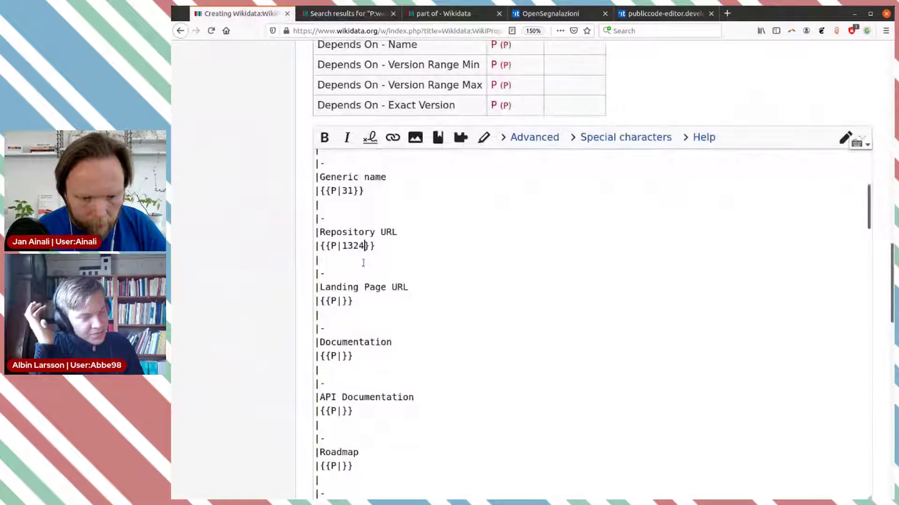
click(342, 291)
text(56)
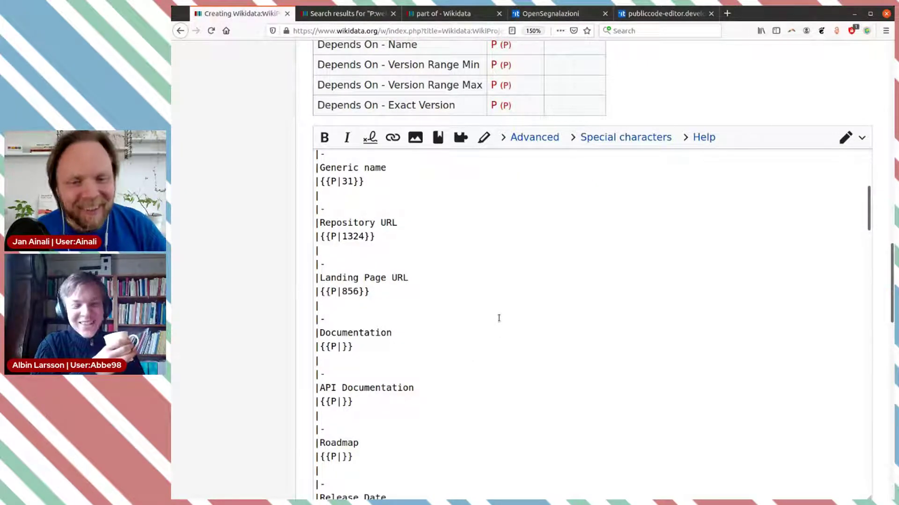
- Copy the "Documentation" field name from the crosswalk source and search Wikidata for "P:Documentation"
scroll(431, 309, down, 3)
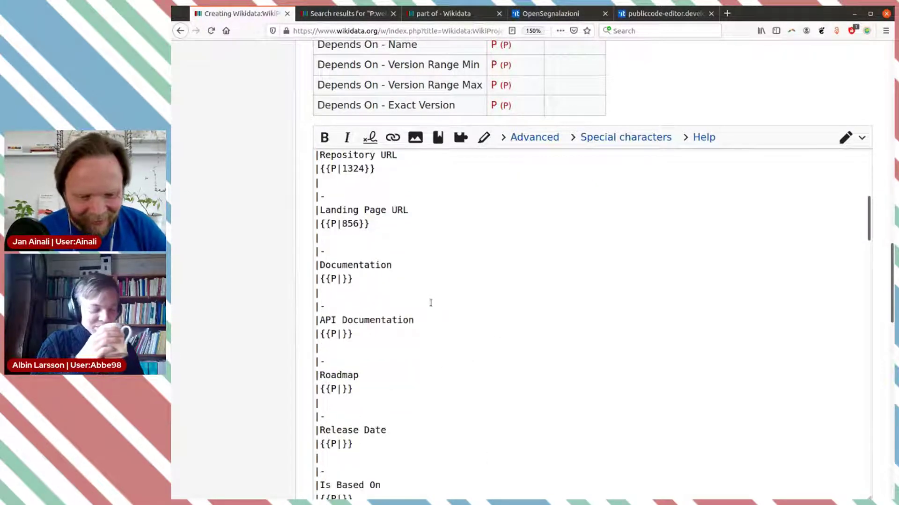
double_click(349, 265)
key(ctrl+c)
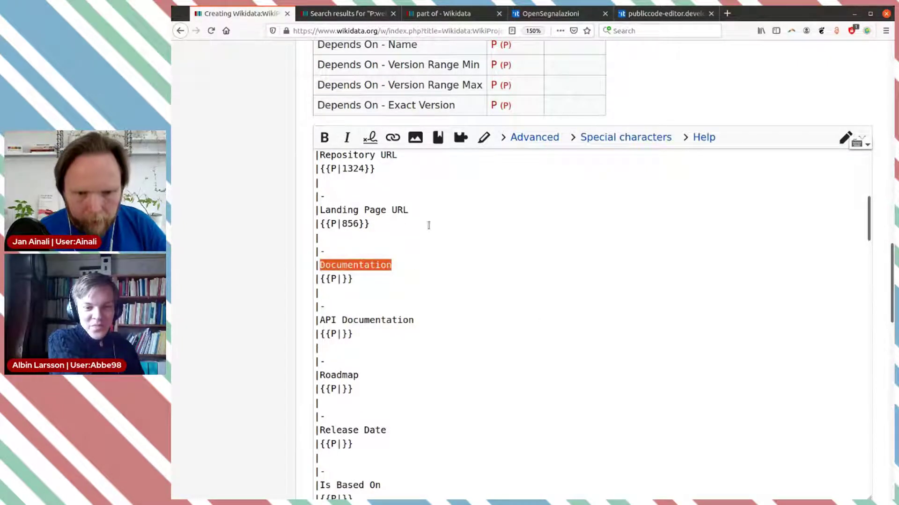
click(363, 13)
double_click(349, 100)
key(ctrl+v)
key(Return)
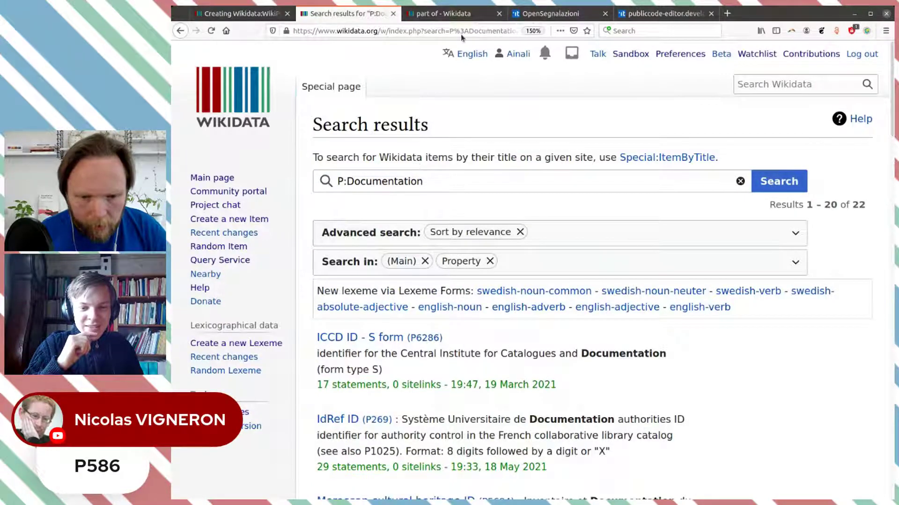
- Open the Wikidata property page for P586 in place of the "part of" property page
click(438, 14)
double_click(430, 31)
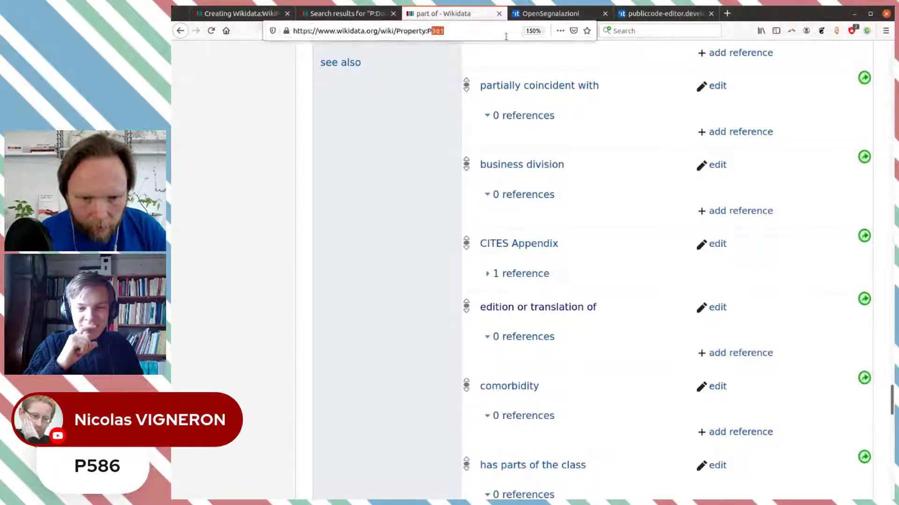
text(P586)
key(Return)
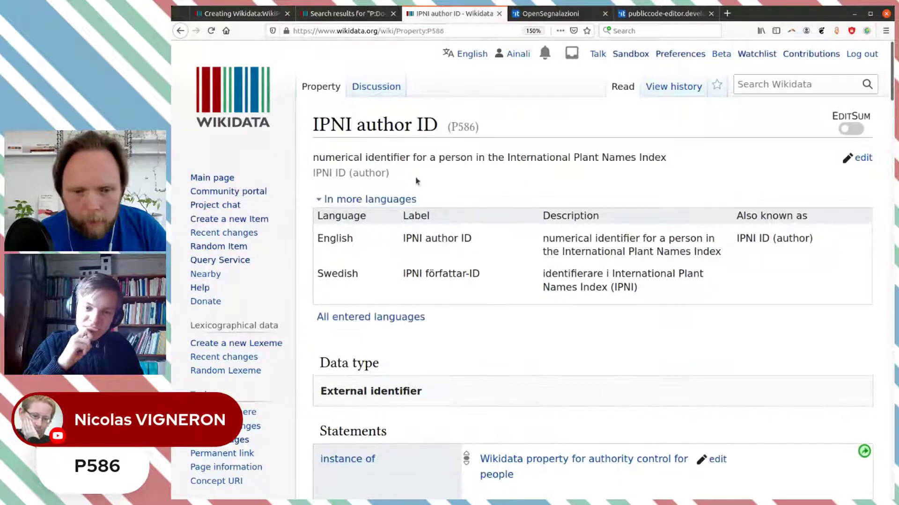
- Find a suitable property in the "P:Documentation" search results and enter 2078 as the property number for the "Documentation" row
click(352, 18)
scroll(490, 250, down, 4)
scroll(491, 249, down, 10)
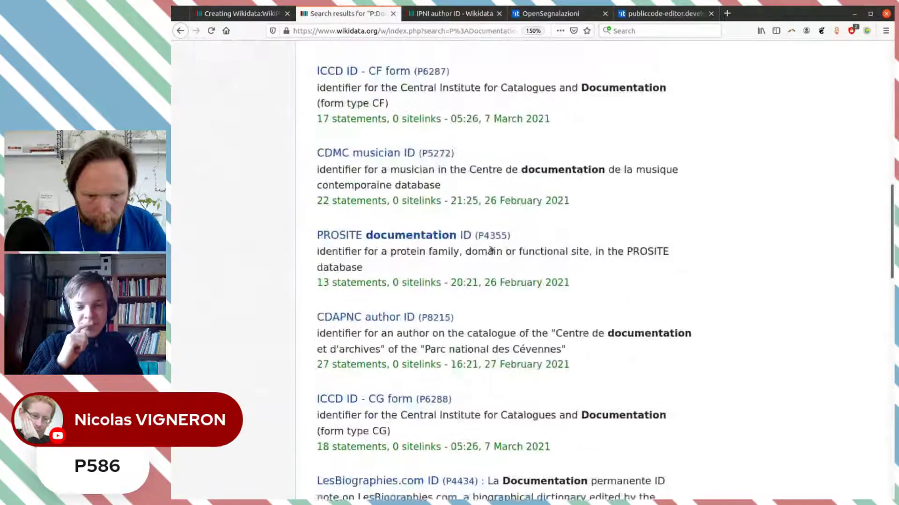
scroll(491, 250, down, 7)
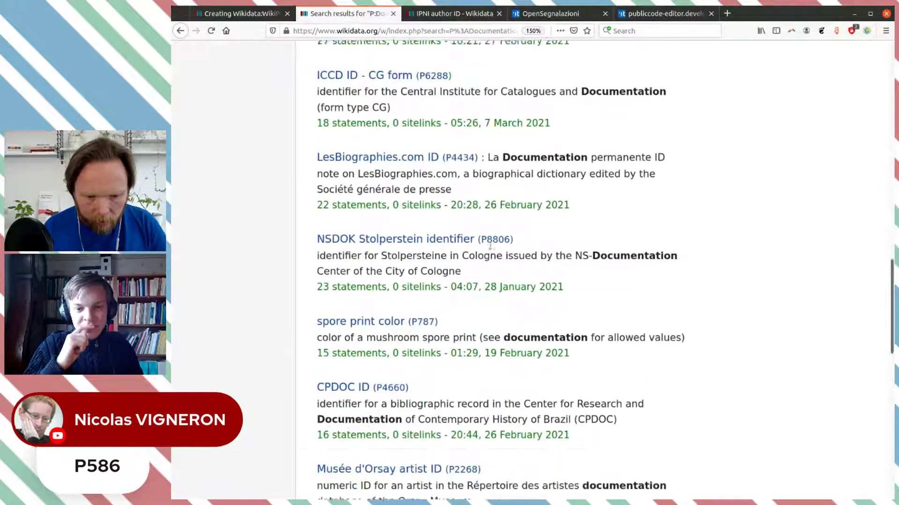
scroll(491, 251, down, 3)
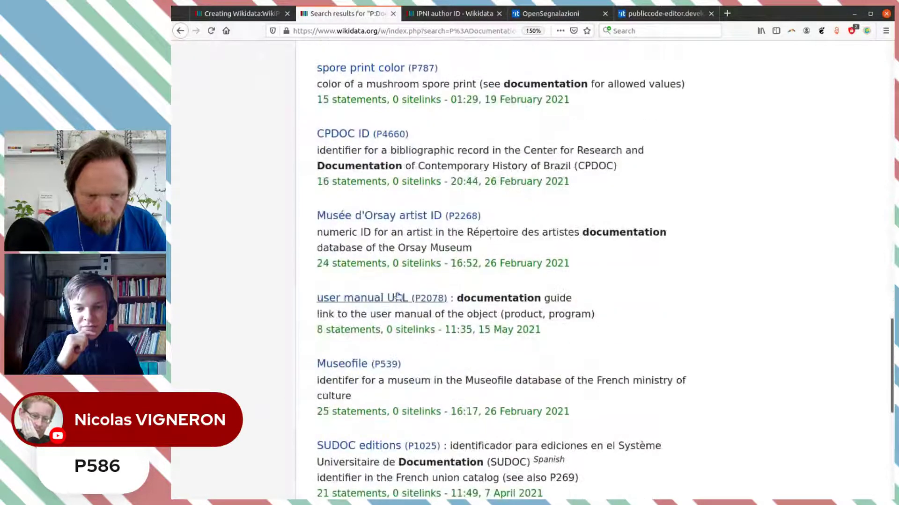
scroll(379, 300, down, 1)
scroll(380, 262, down, 1)
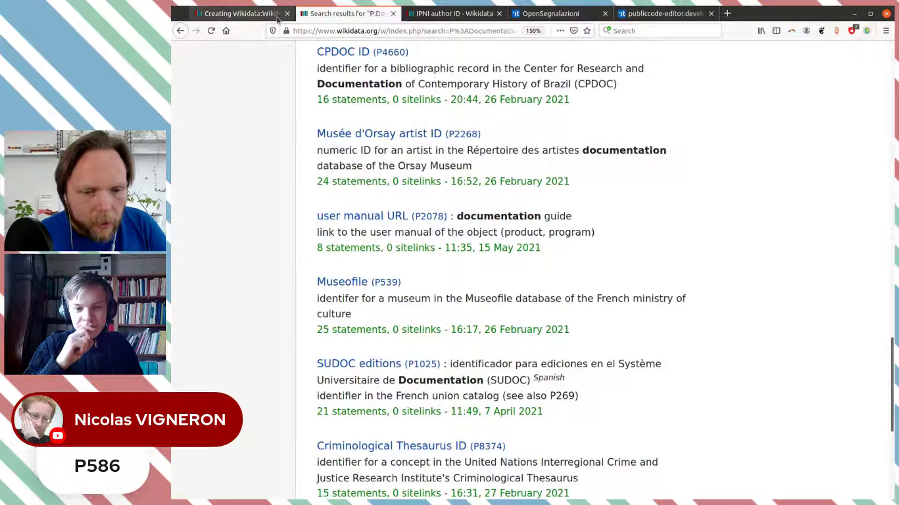
click(277, 18)
click(343, 278)
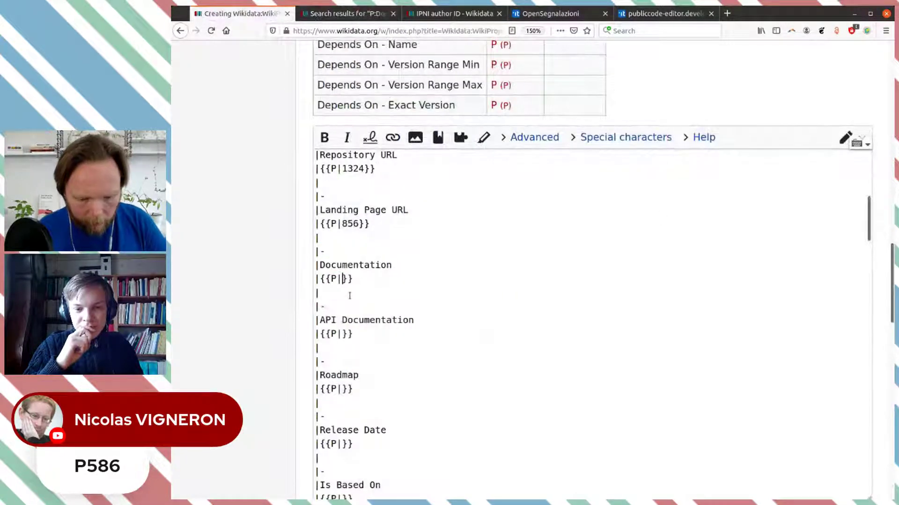
text(2078)
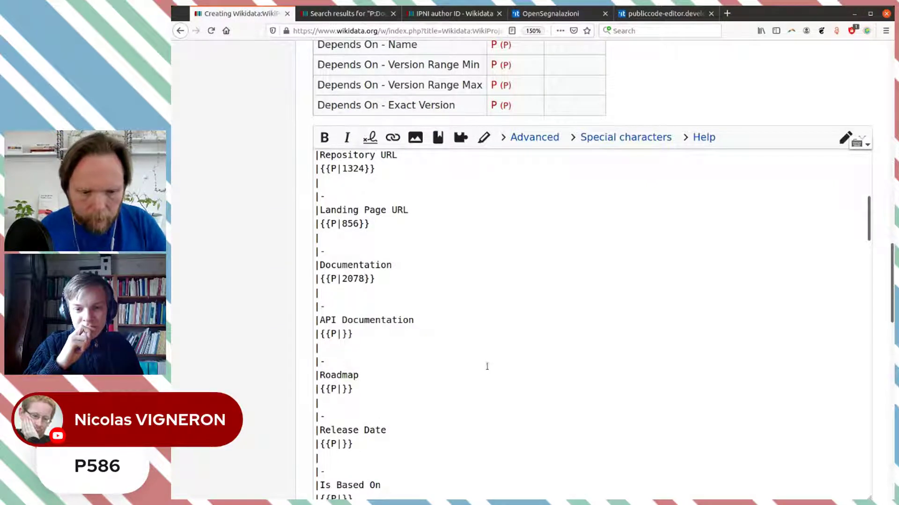
- Close the Landing Page URL description in the publiccode.yml Editor and read the full Documentation field description
scroll(522, 341, down, 2)
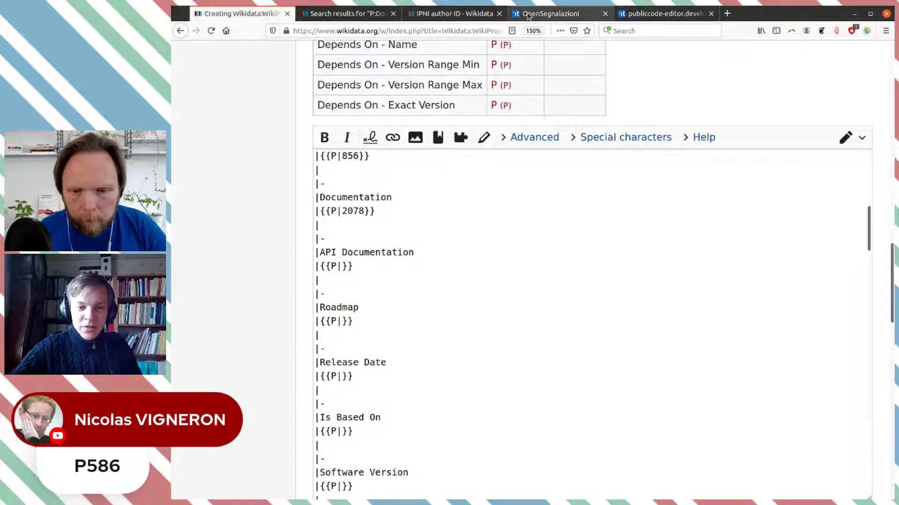
click(645, 20)
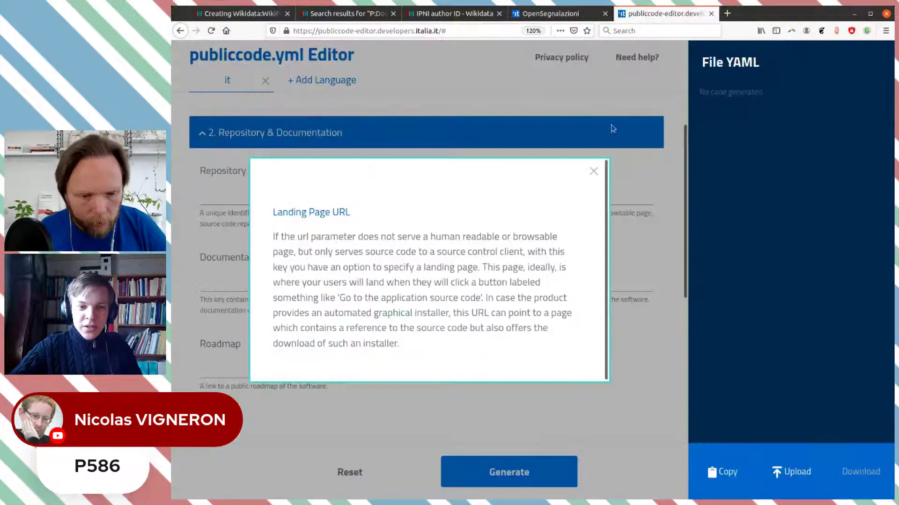
click(592, 171)
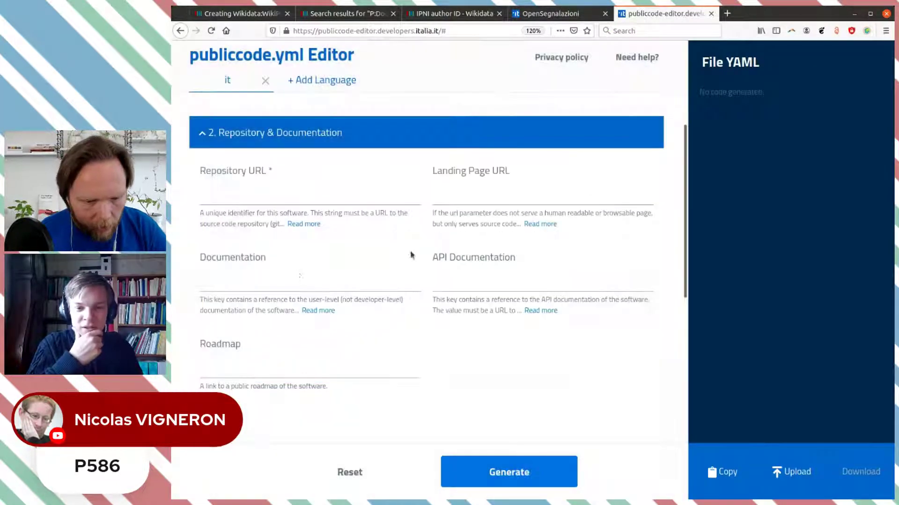
click(327, 311)
drag(423, 232, 558, 235)
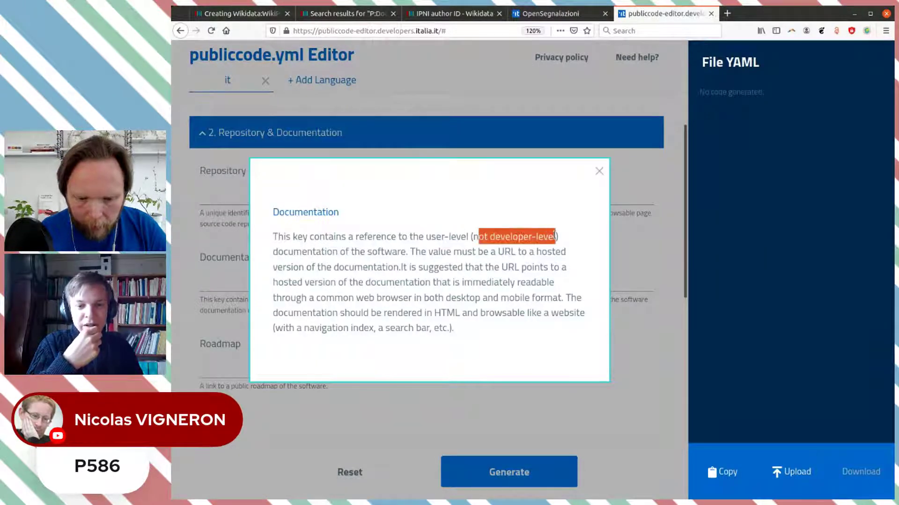
click(508, 301)
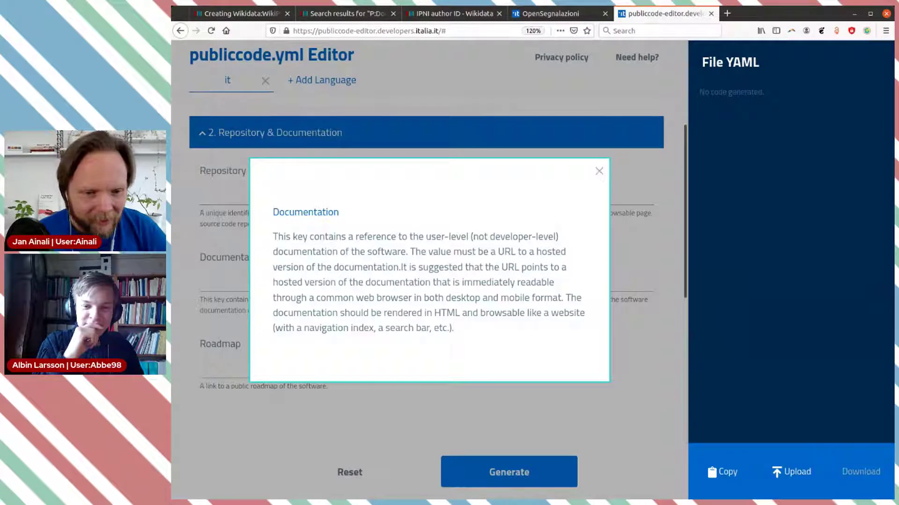
- Copy "API" from the "API Documentation" row in the crosswalk source and search Wikidata for "P:API"
click(239, 13)
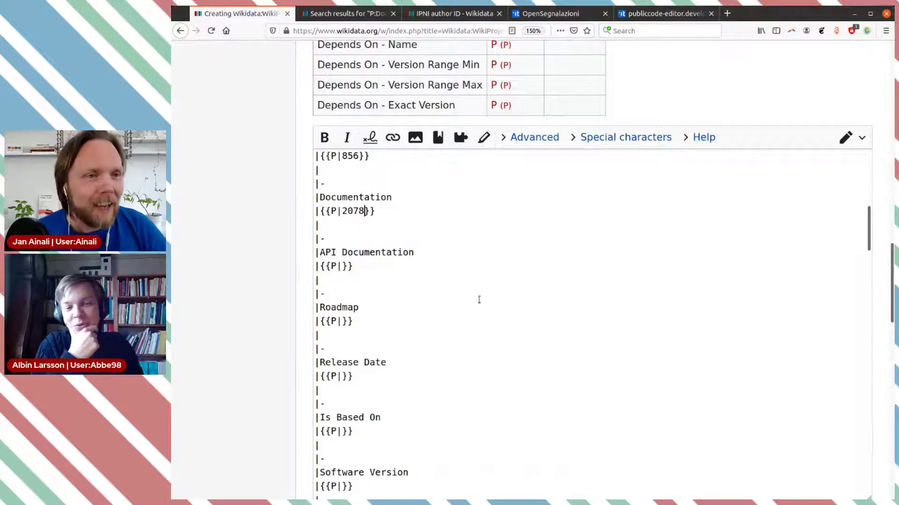
scroll(404, 261, down, 1)
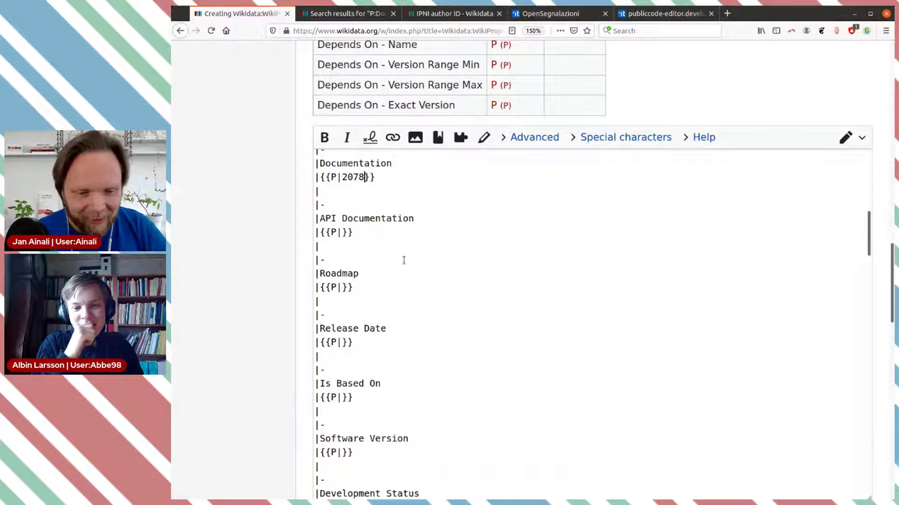
double_click(324, 218)
key(ctrl+c)
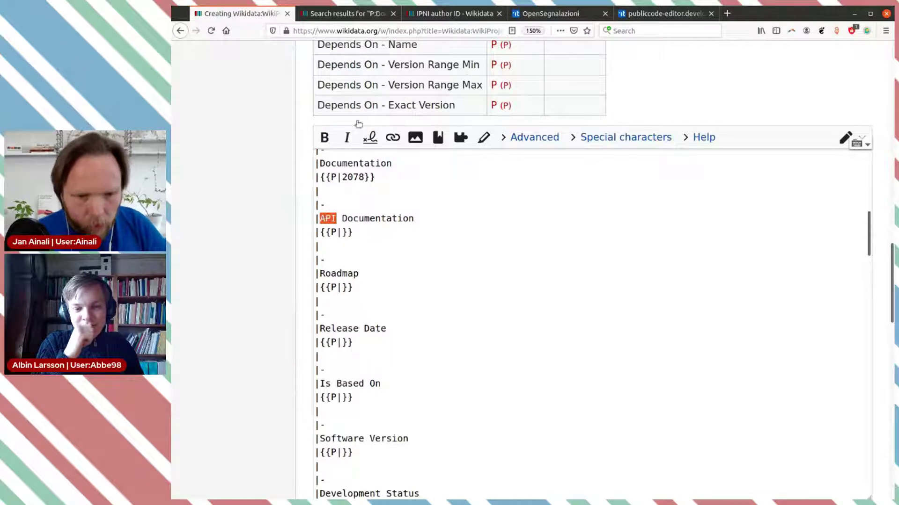
click(347, 13)
scroll(420, 181, up, 10)
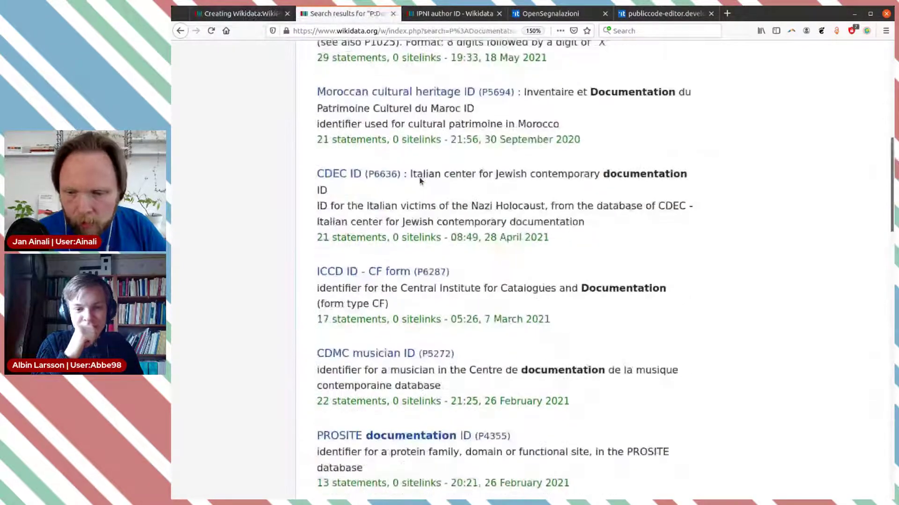
drag(347, 181, 450, 187)
key(ctrl+v)
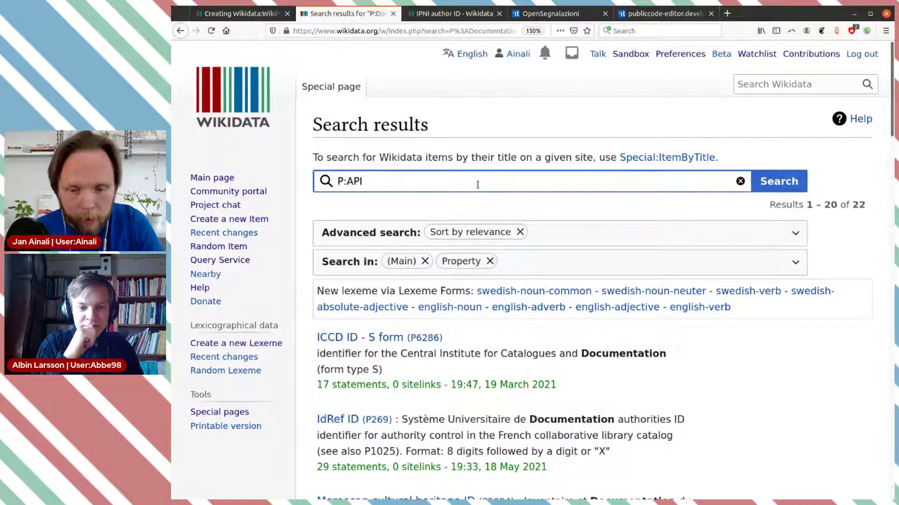
key(Return)
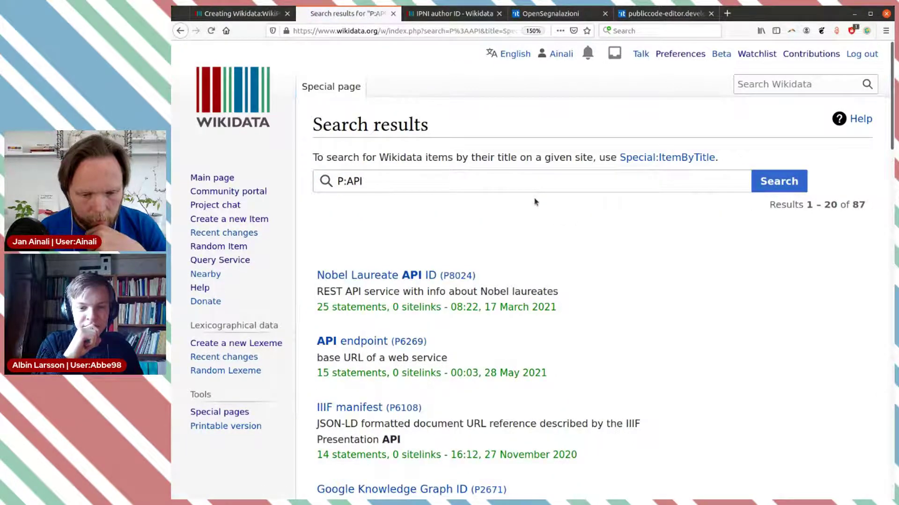
- Look through the "P:API" search results for a property that suits API documentation
scroll(536, 202, down, 3)
scroll(535, 201, down, 3)
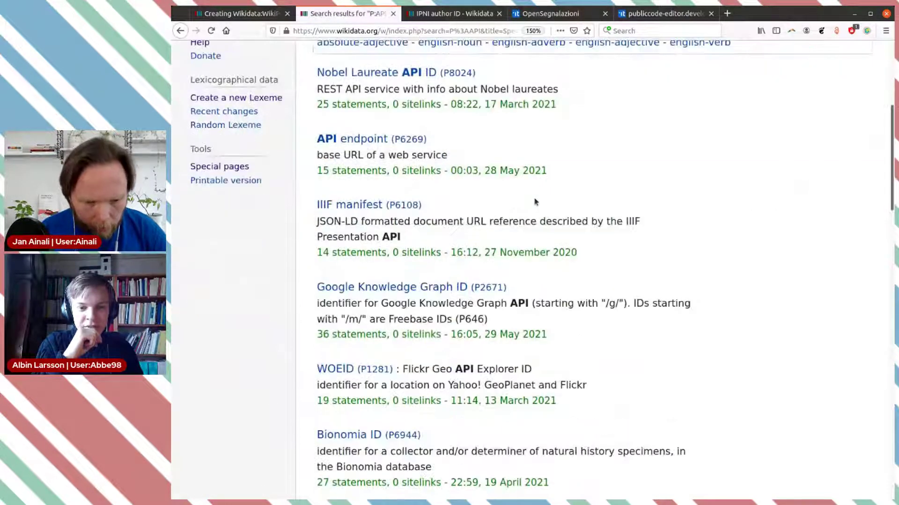
scroll(536, 202, down, 2)
scroll(536, 199, down, 5)
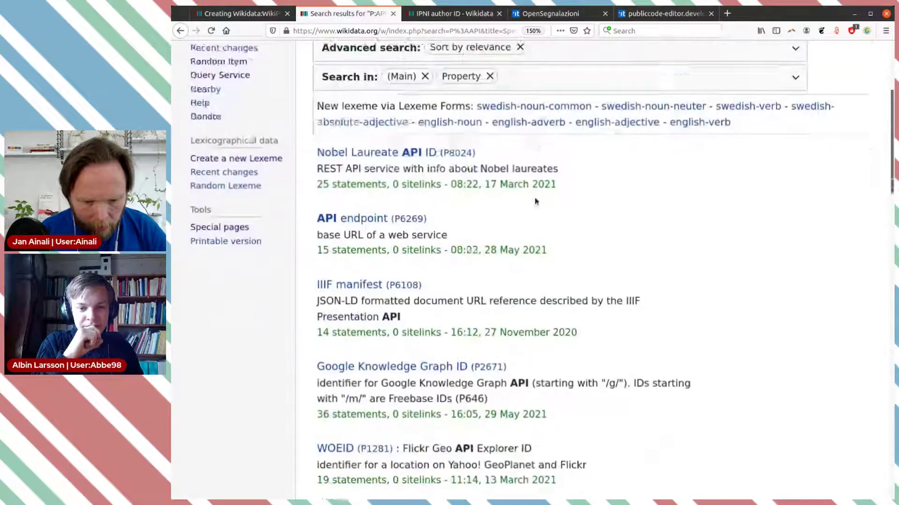
drag(892, 183, 865, 322)
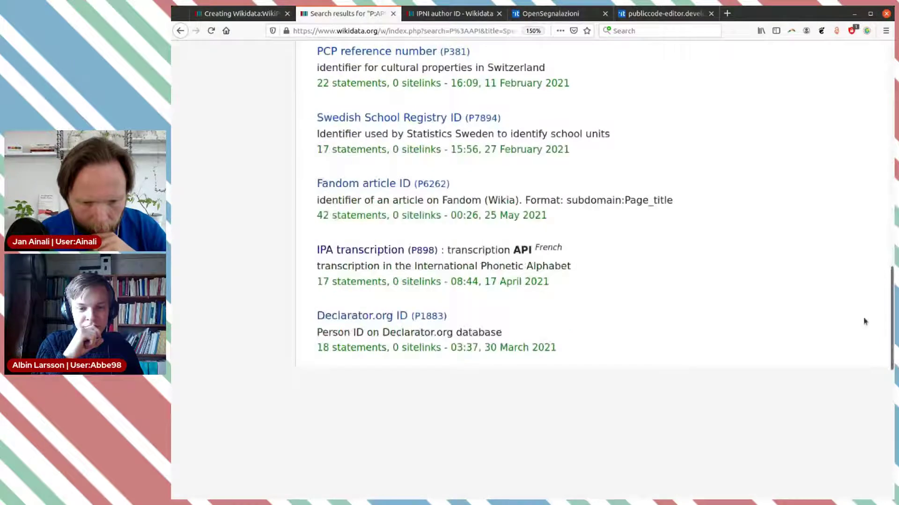
scroll(748, 234, up, 12)
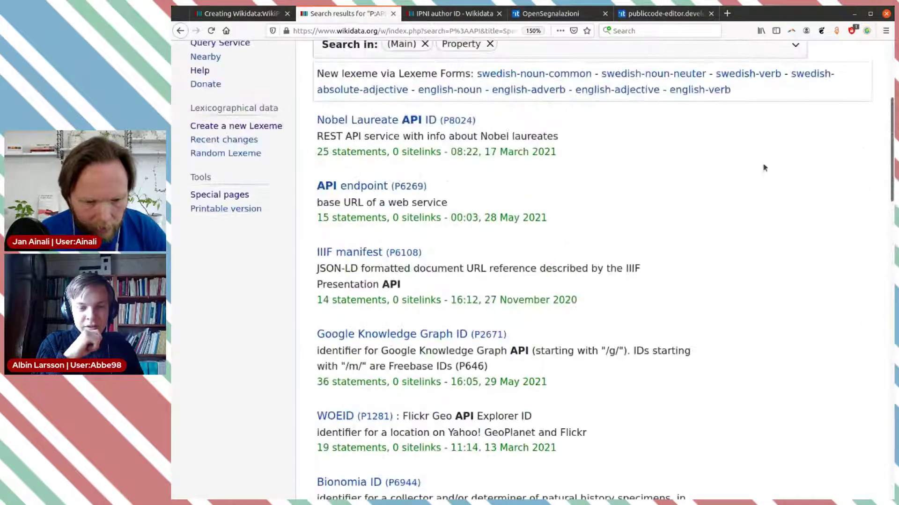
- Open the "API endpoint" property (P6269) and examine its statements, examples and related properties
click(383, 186)
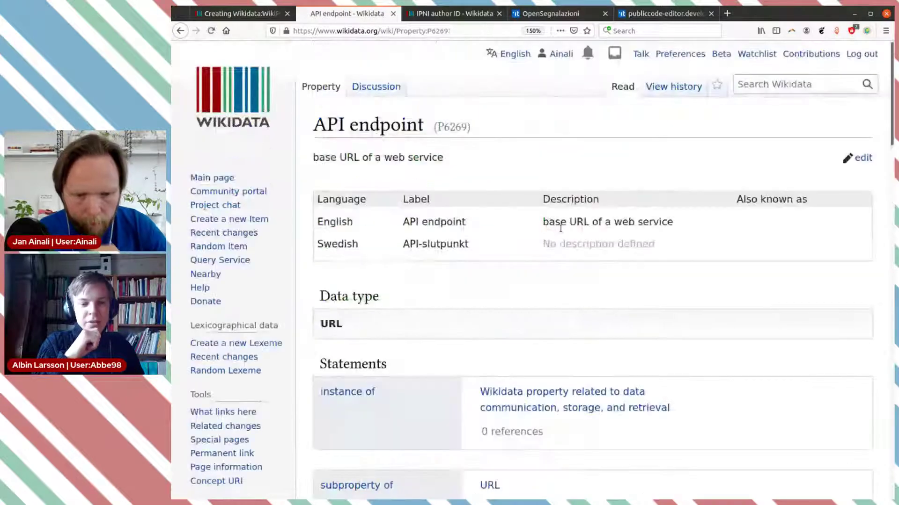
scroll(563, 233, down, 6)
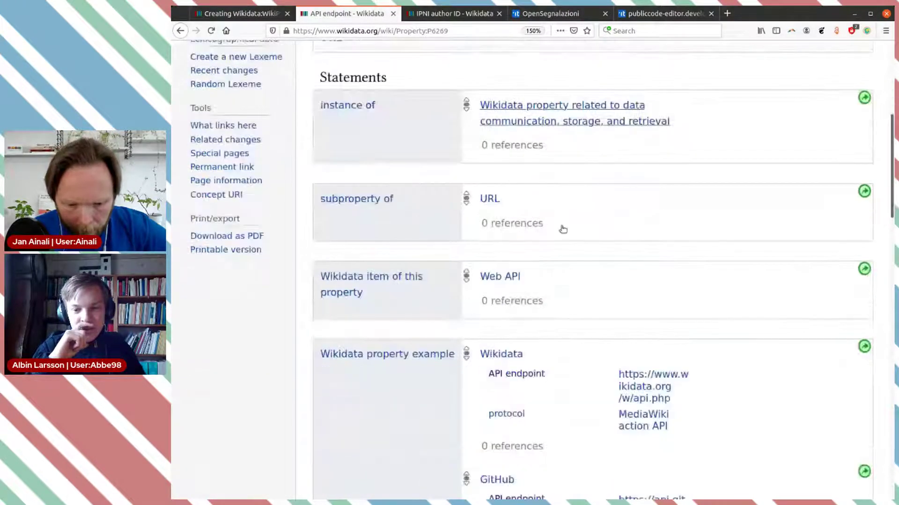
scroll(567, 232, down, 5)
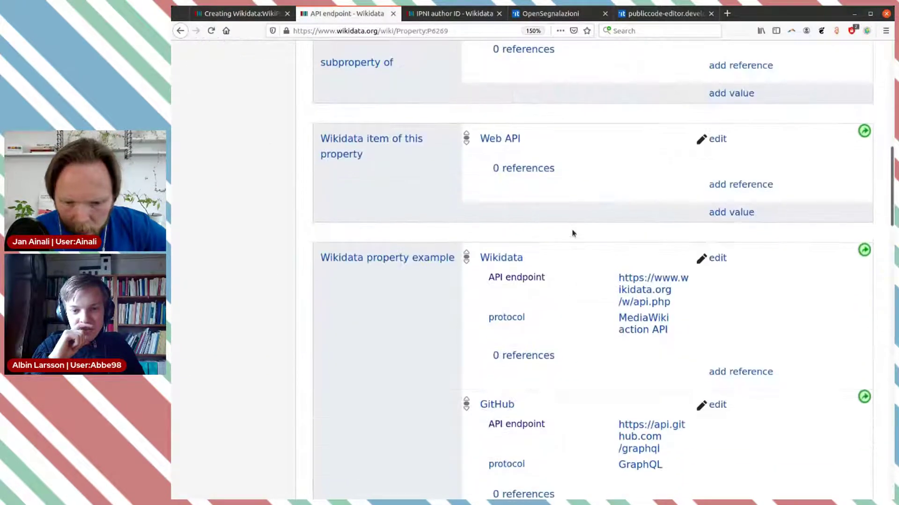
scroll(572, 232, down, 7)
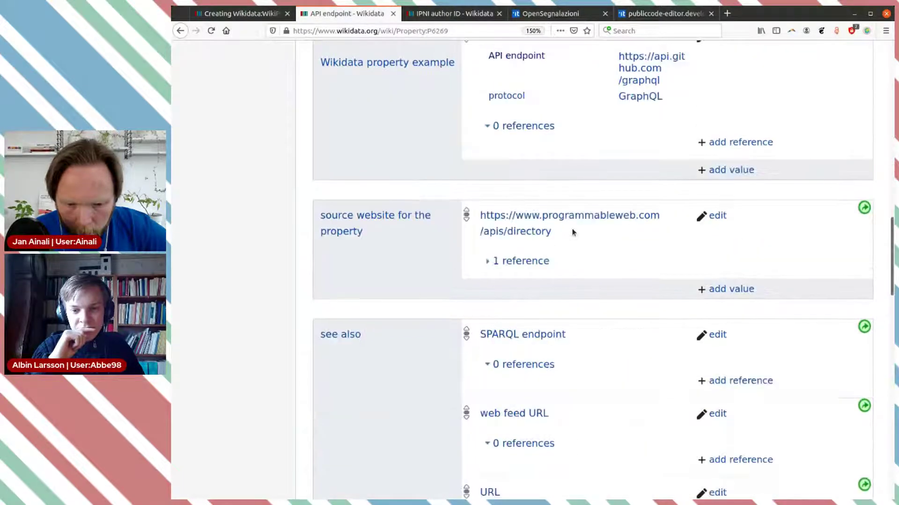
scroll(572, 233, down, 2)
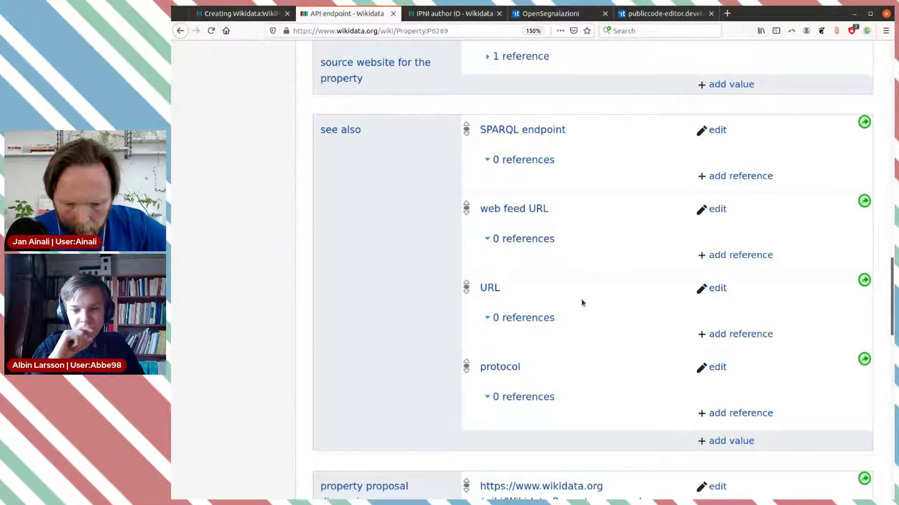
scroll(583, 302, down, 1)
scroll(583, 301, up, 6)
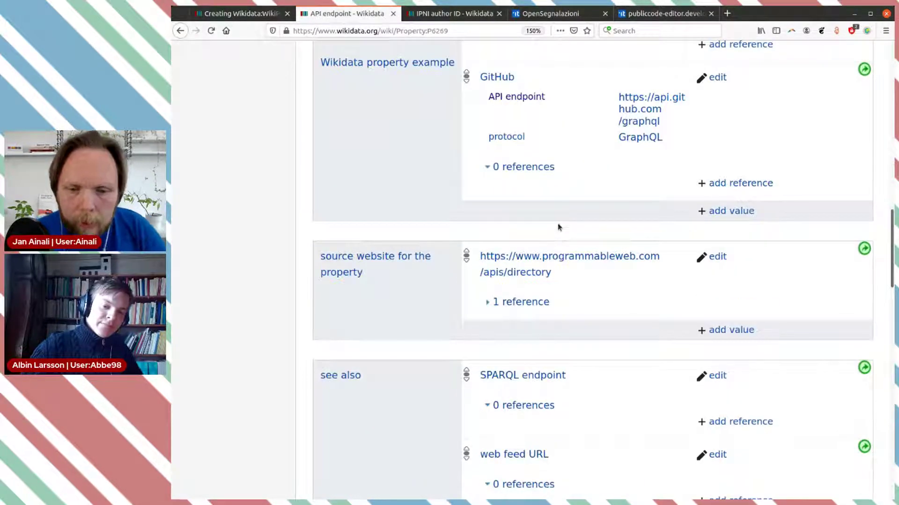
- Copy the number 2078 from the crosswalk's "Documentation" row and open the Wikidata page of property P2078
key(ctrl+Page_Up)
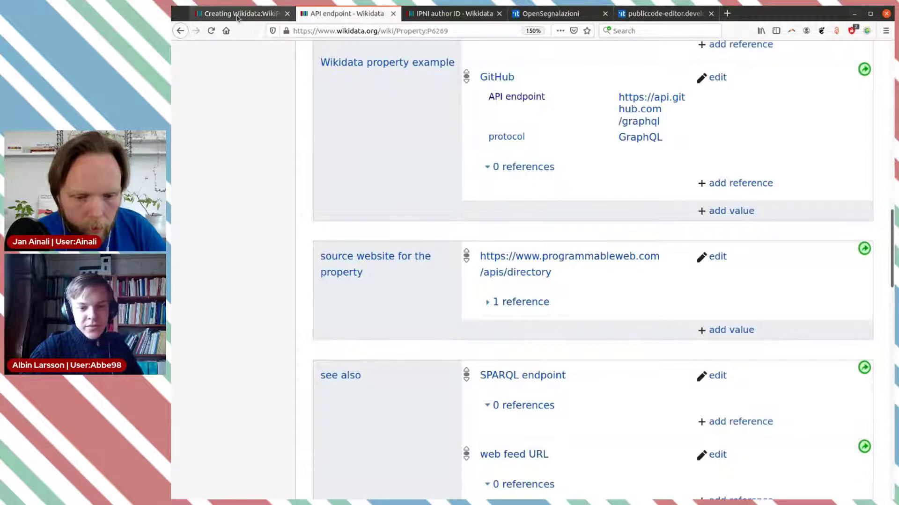
scroll(485, 277, down, 1)
double_click(328, 199)
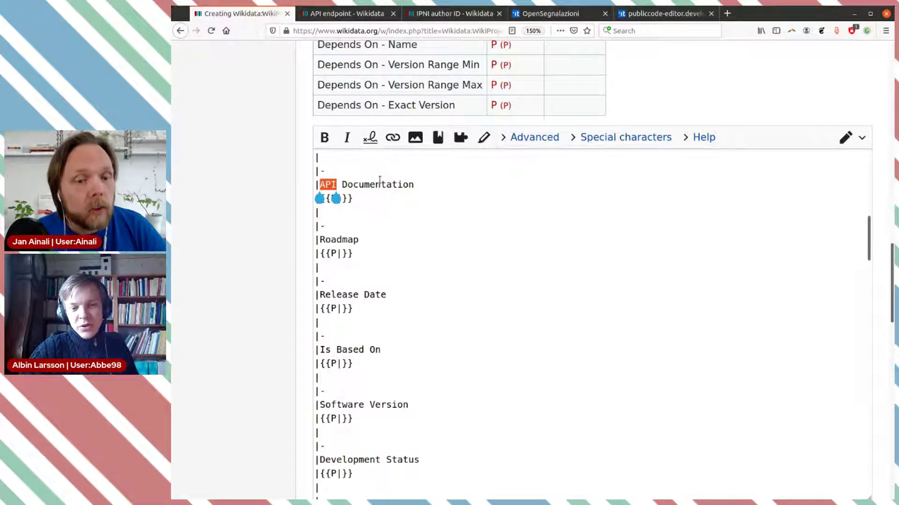
scroll(388, 224, up, 4)
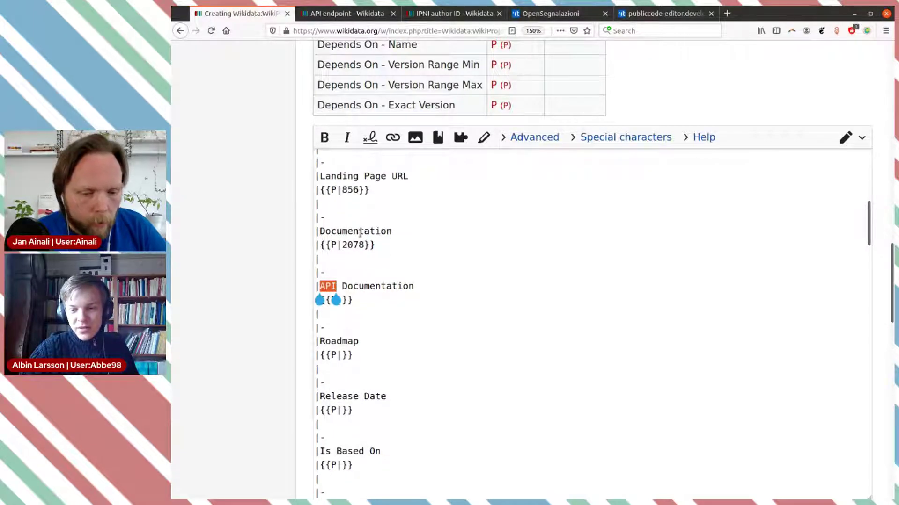
double_click(349, 245)
key(ctrl+c)
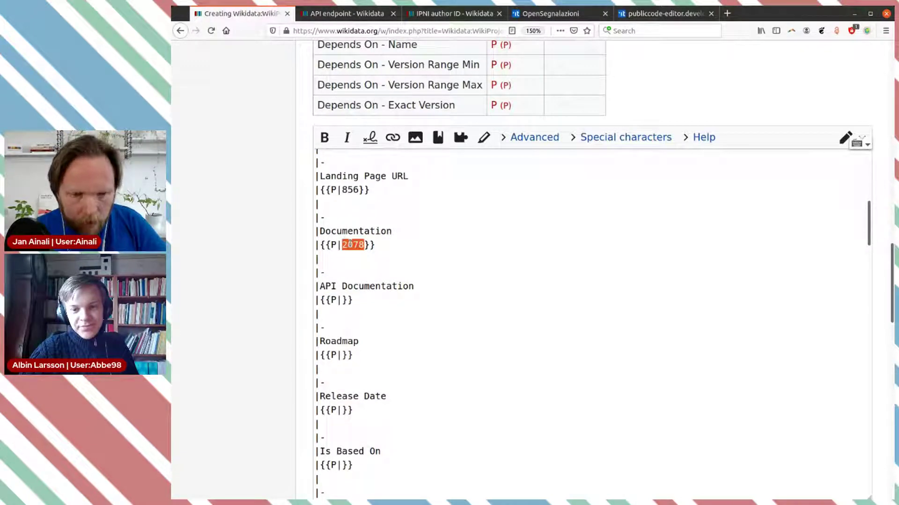
click(360, 13)
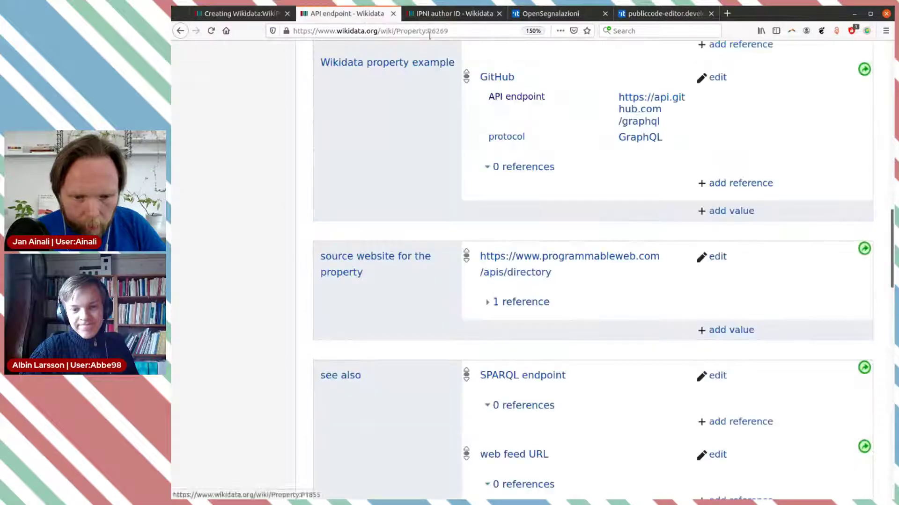
double_click(430, 35)
key(ctrl+v)
key(Return)
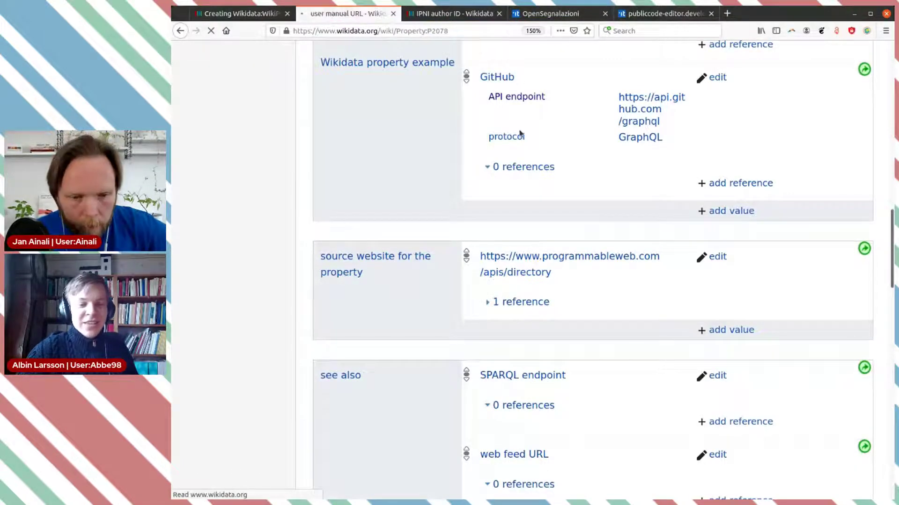
- Examine the aliases and statements of the user manual URL property (P2078)
scroll(508, 220, down, 3)
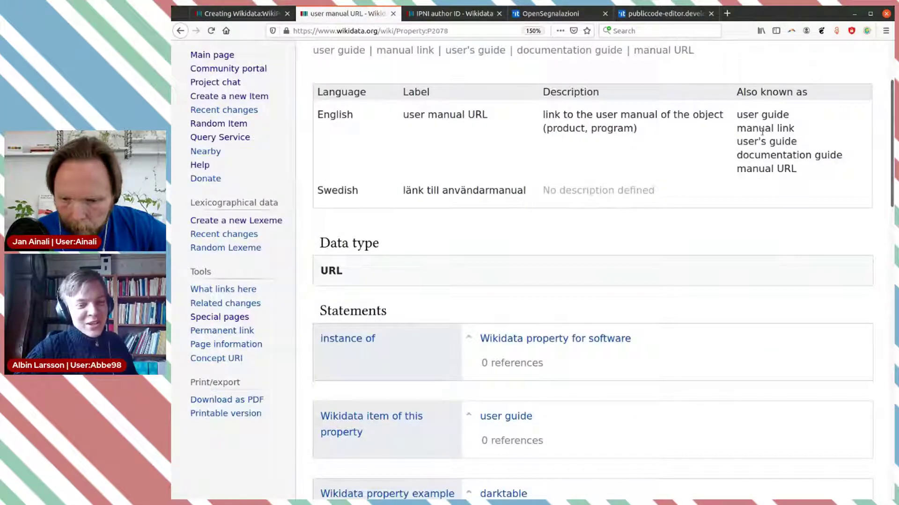
drag(754, 114, 791, 170)
click(791, 170)
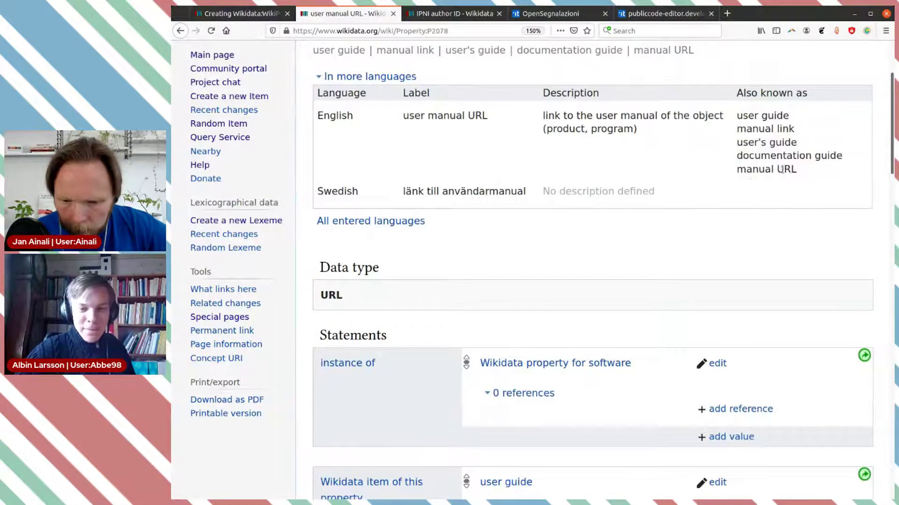
scroll(662, 175, down, 5)
scroll(658, 172, up, 2)
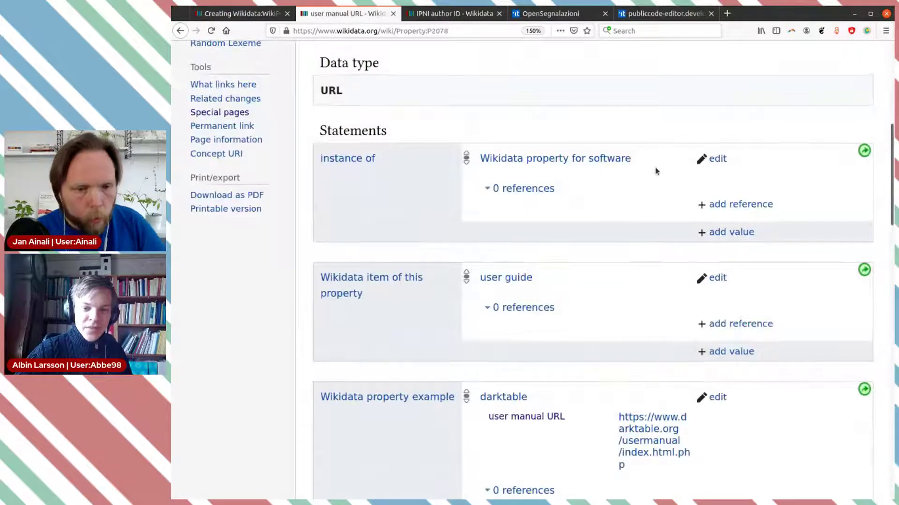
- Copy the parent page title "Wikidata:WikiProject Informatics/FLOSS" from the crosswalk's heading in a separate tab and open that page through the Wikidata search
click(239, 13)
scroll(274, 136, up, 15)
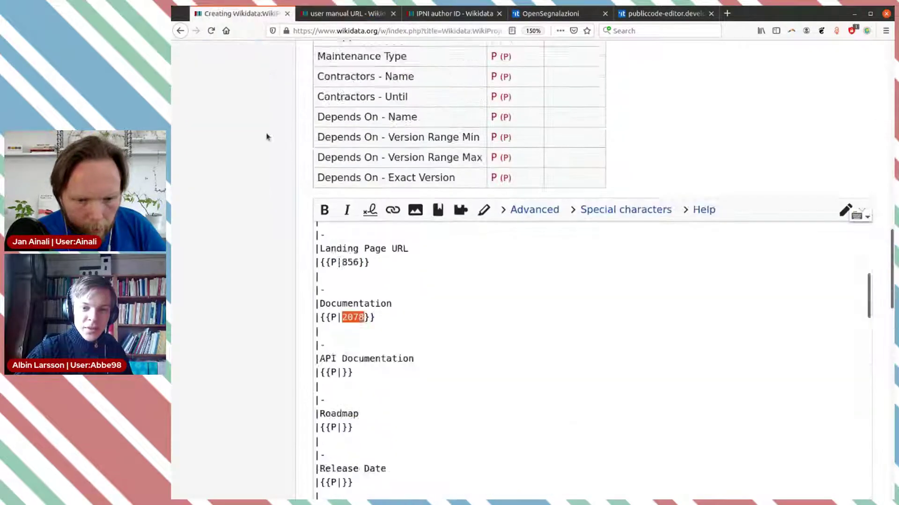
scroll(281, 130, up, 5)
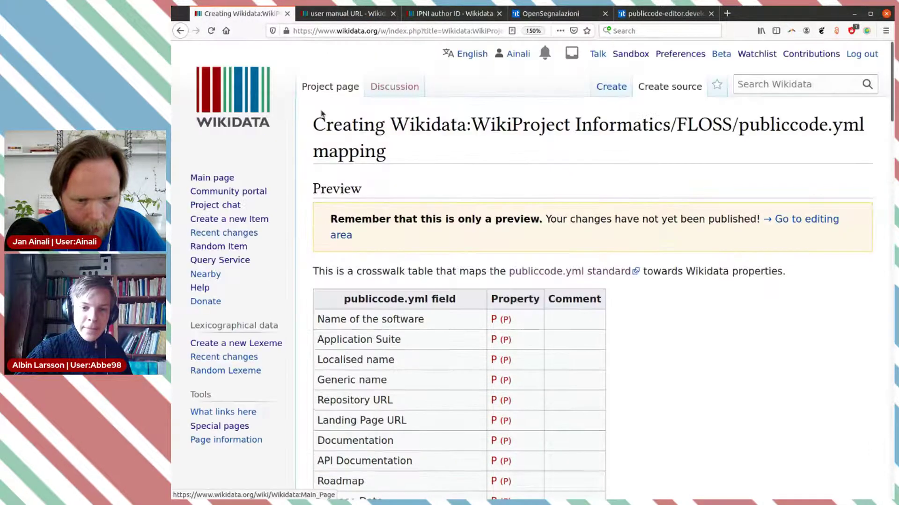
middle_click(327, 89)
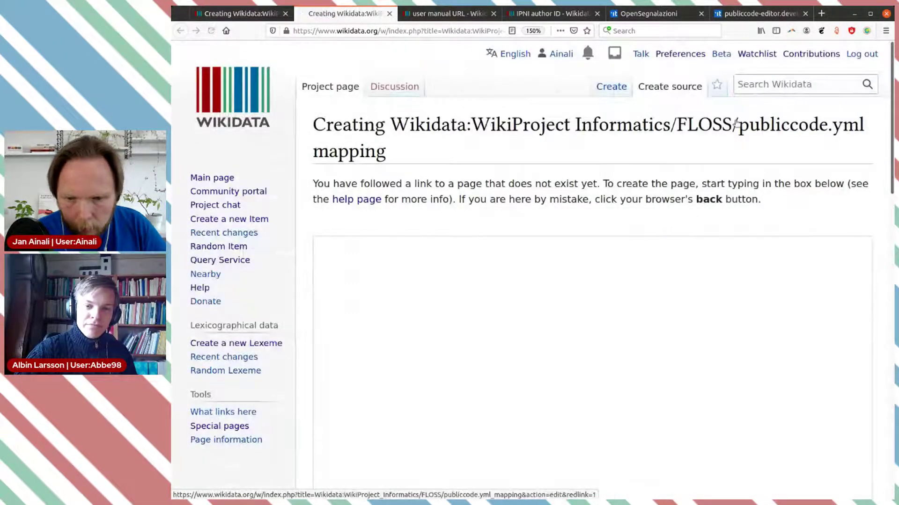
drag(725, 124, 392, 121)
key(ctrl+c)
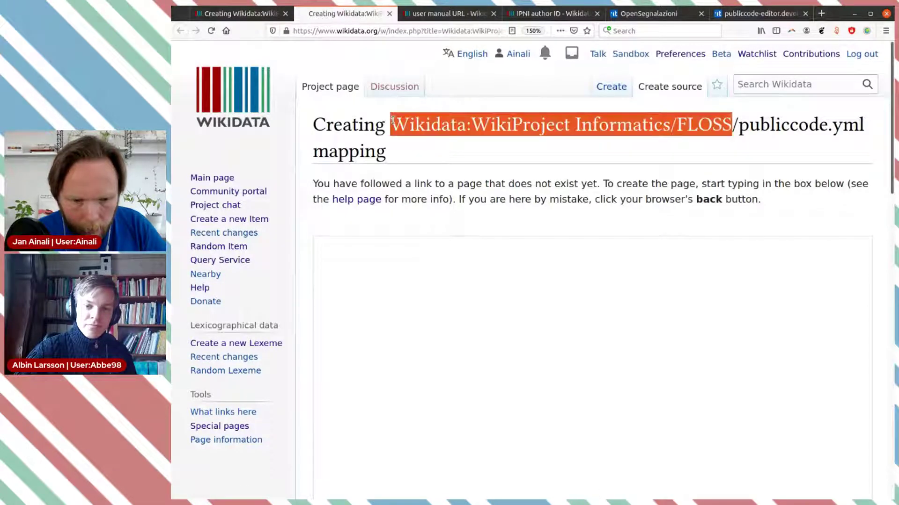
click(760, 80)
key(ctrl+v)
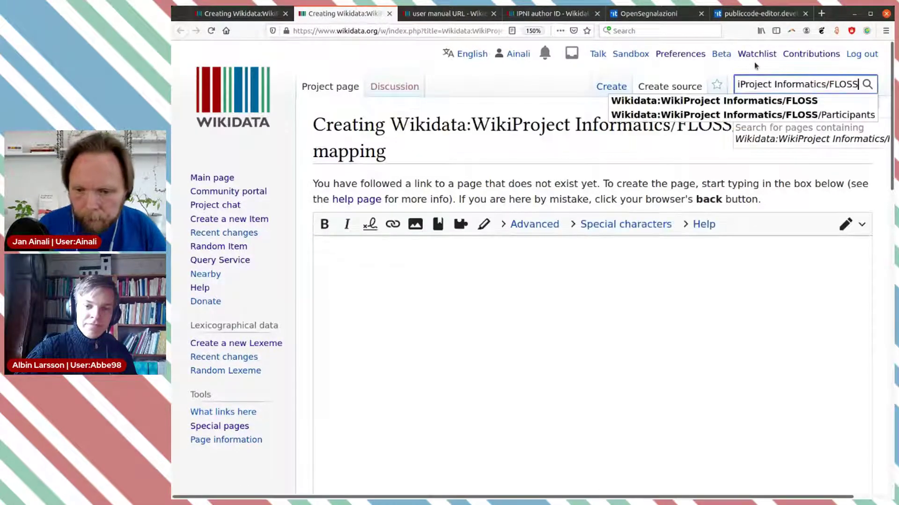
key(Return)
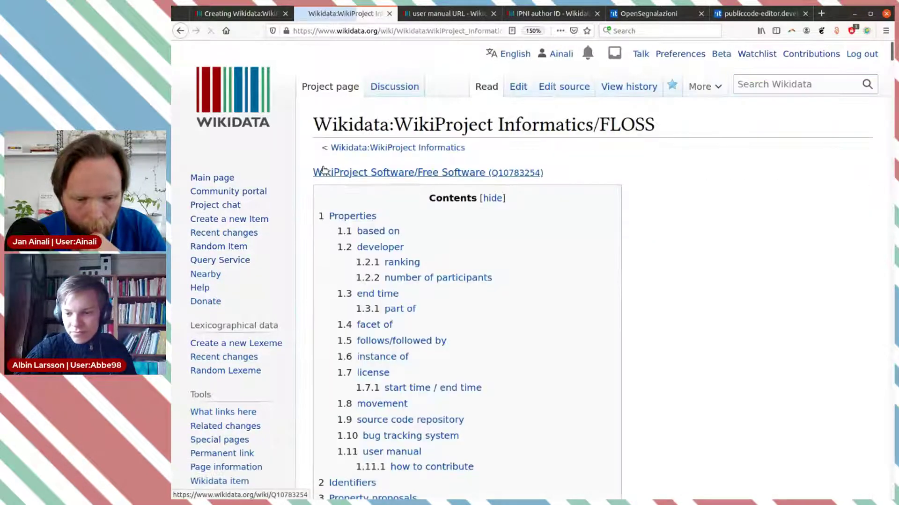
- Examine the user manual and how to contribute property tables on the WikiProject FLOSS page
scroll(324, 172, down, 4)
scroll(324, 172, down, 3)
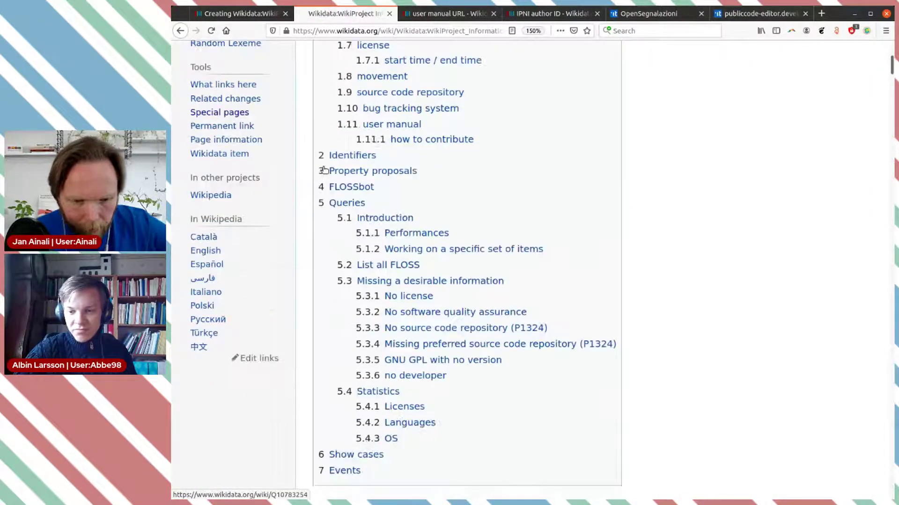
click(398, 124)
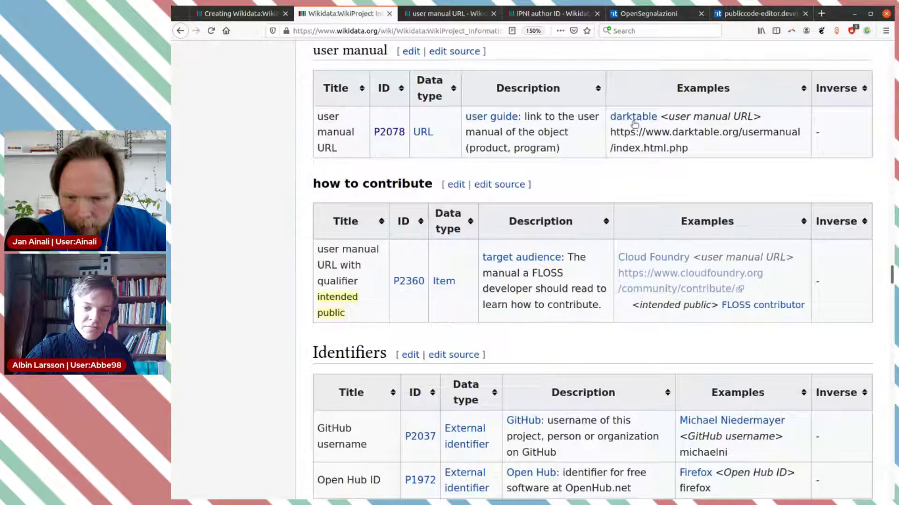
scroll(403, 202, down, 2)
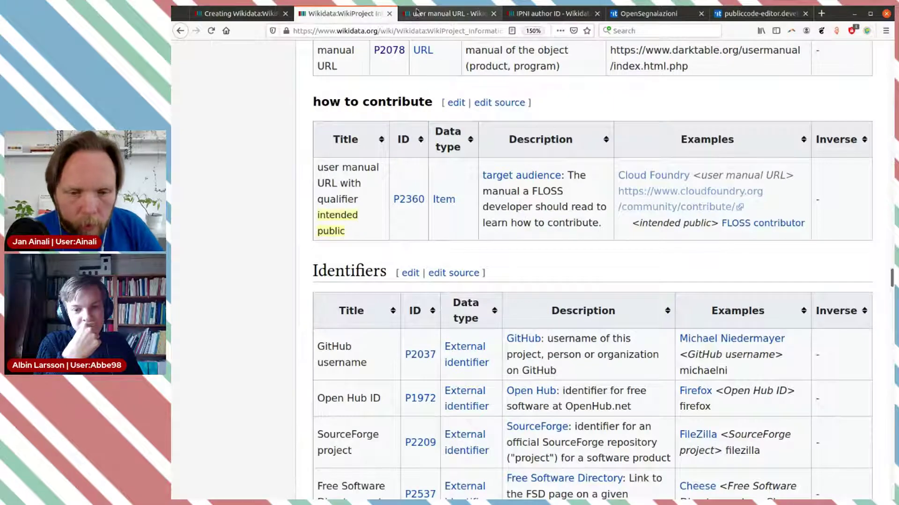
- Copy 2078 from the crosswalk's "Documentation" row into the property template of the "API Documentation" row
click(227, 17)
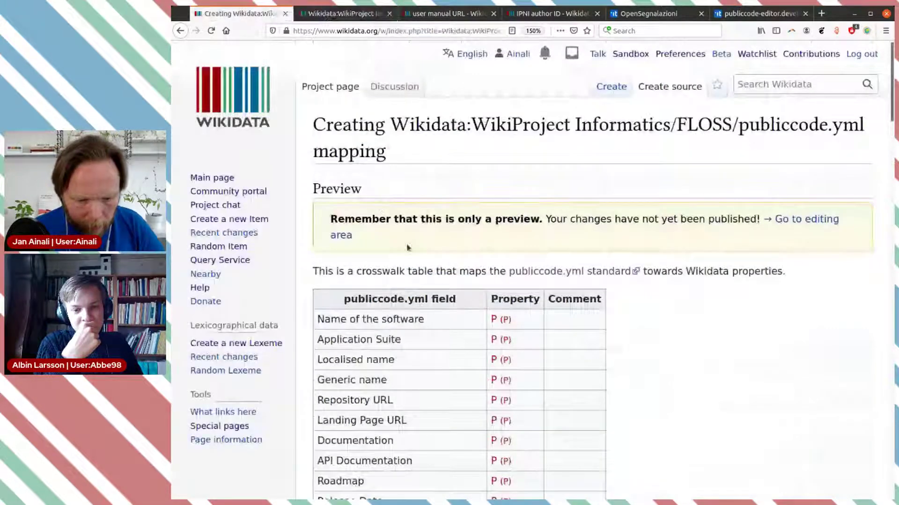
scroll(280, 213, down, 20)
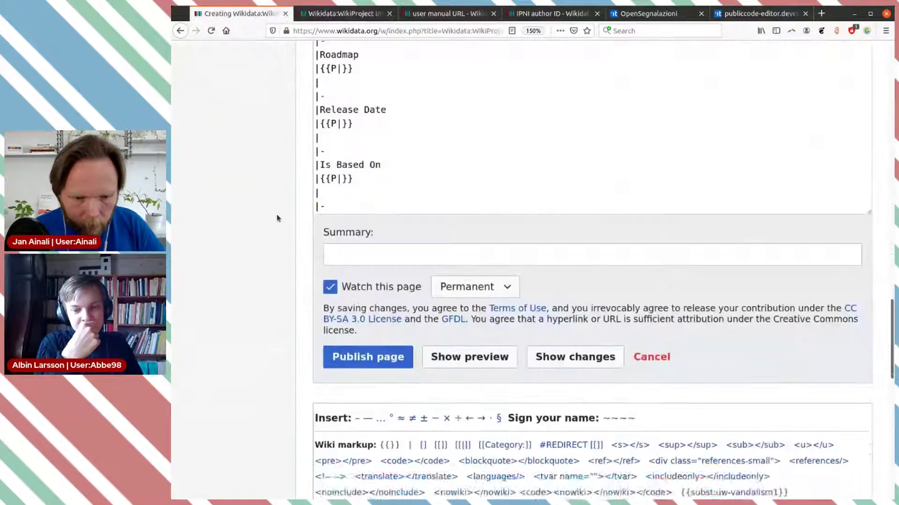
scroll(277, 218, up, 3)
double_click(358, 230)
key(ctrl+c)
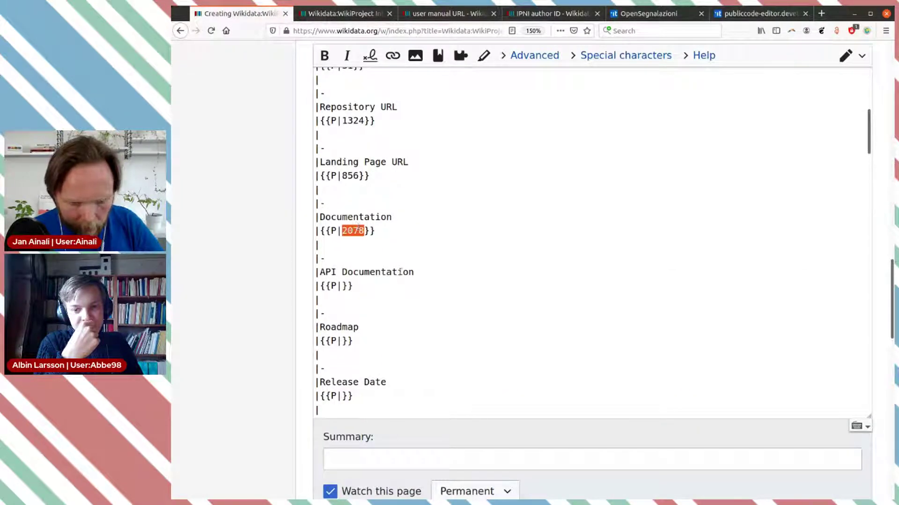
click(342, 287)
key(ctrl+v)
- Enter the comment "qulaify with {{P|2360}} - developer" in the "API Documentation" row, checking the qualifier's number on the WikiProject FLOSS page
click(340, 301)
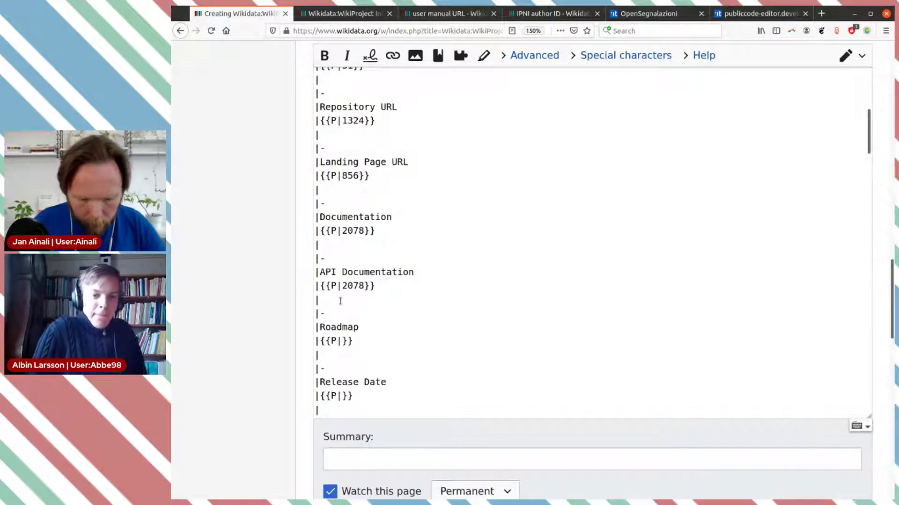
text(qulaif)
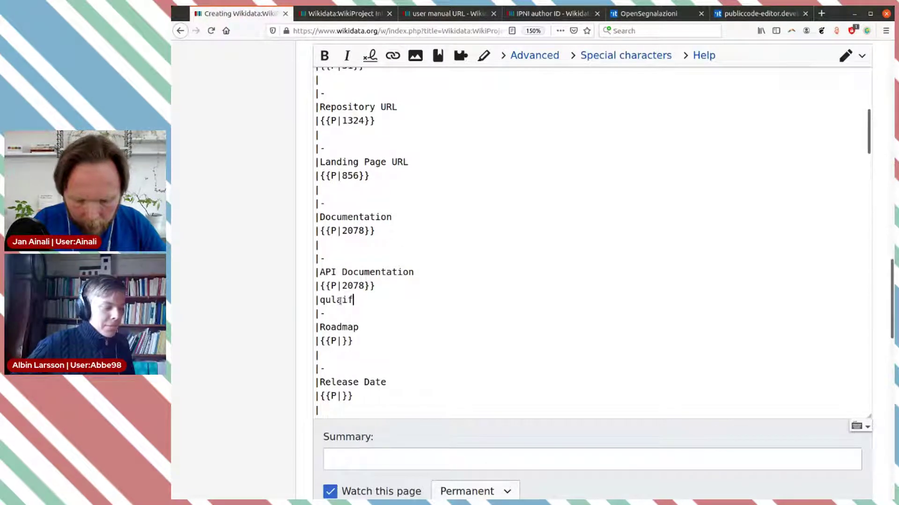
text(y with)
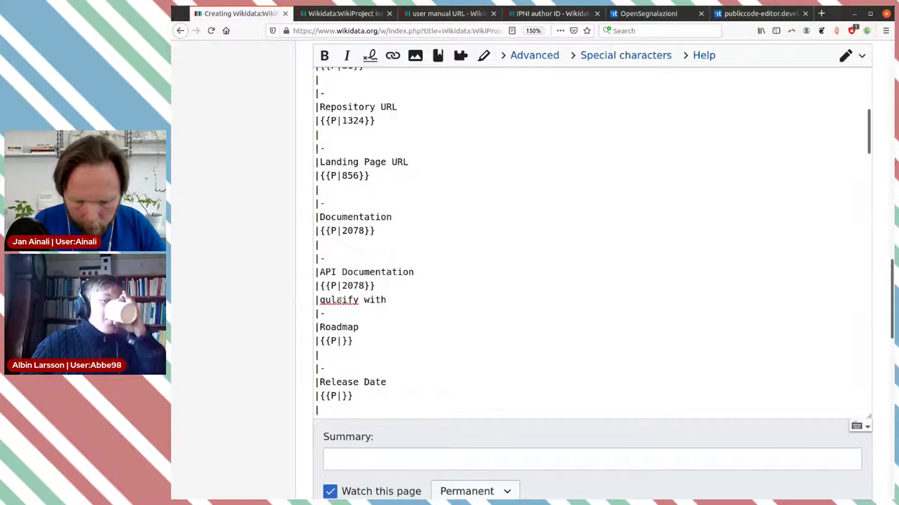
key(ctrl+Tab)
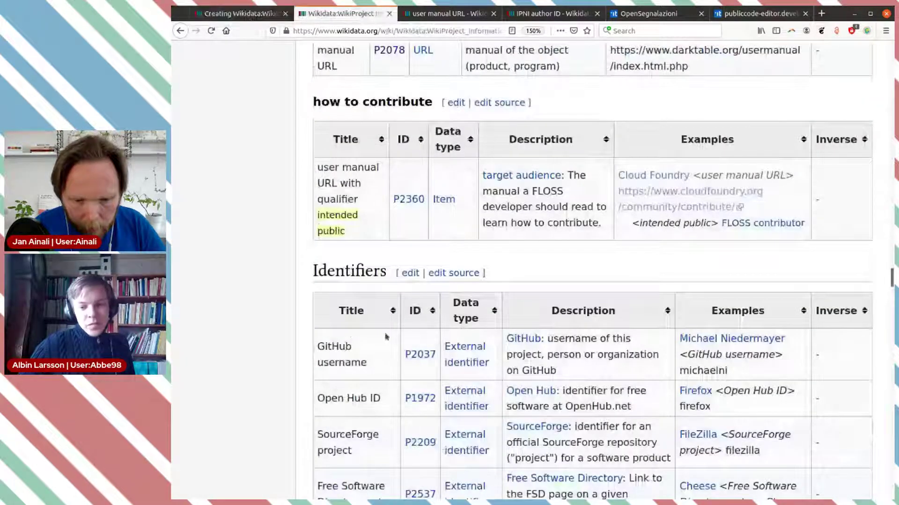
key(ctrl+shift+Tab)
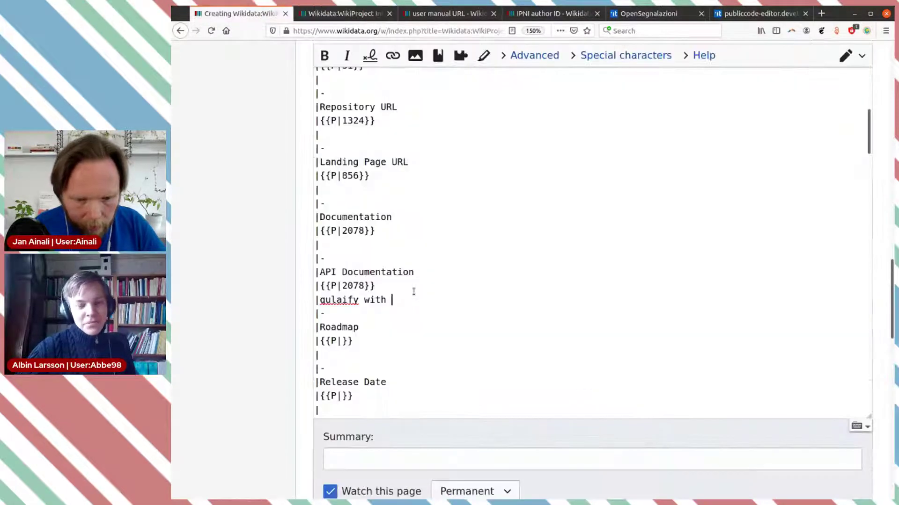
text({{P)
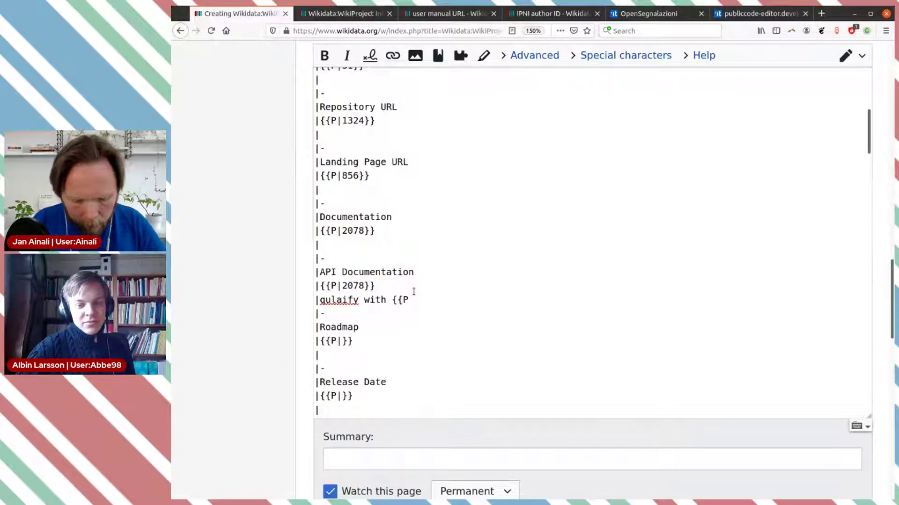
text(|2360)
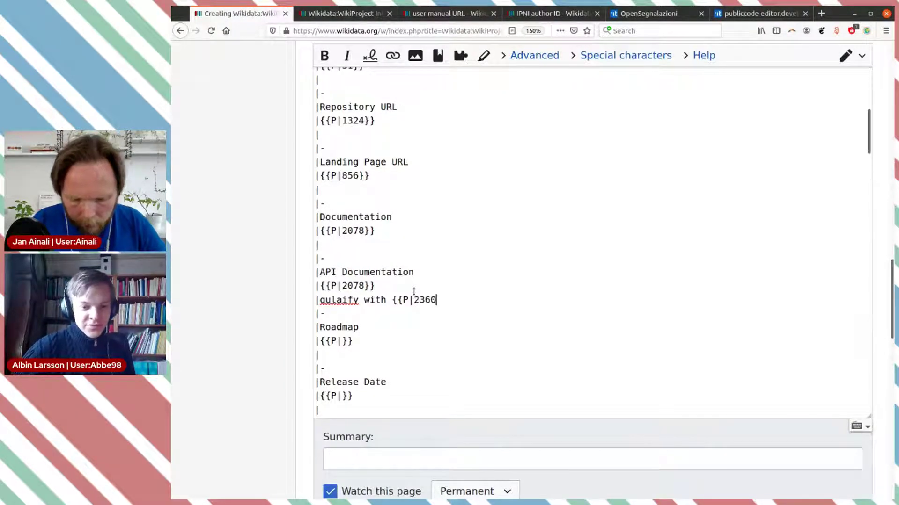
text(}})
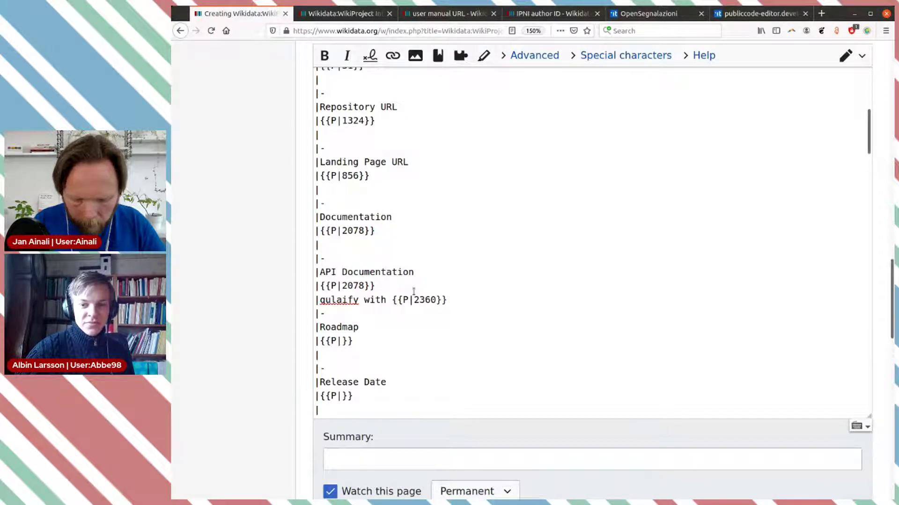
text( dedeveloper)
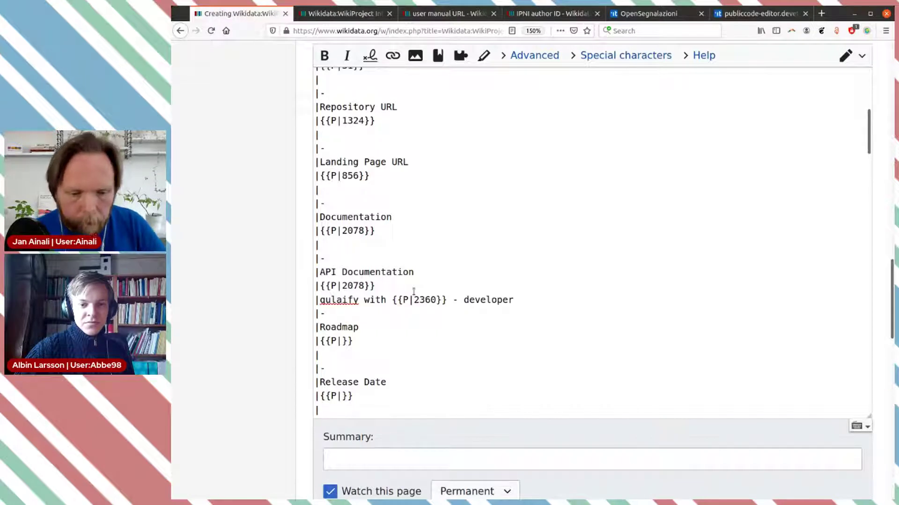
- Take the "Roadmap" field name from the crosswalk source and search Wikidata for "P:Roadmap"
double_click(337, 326)
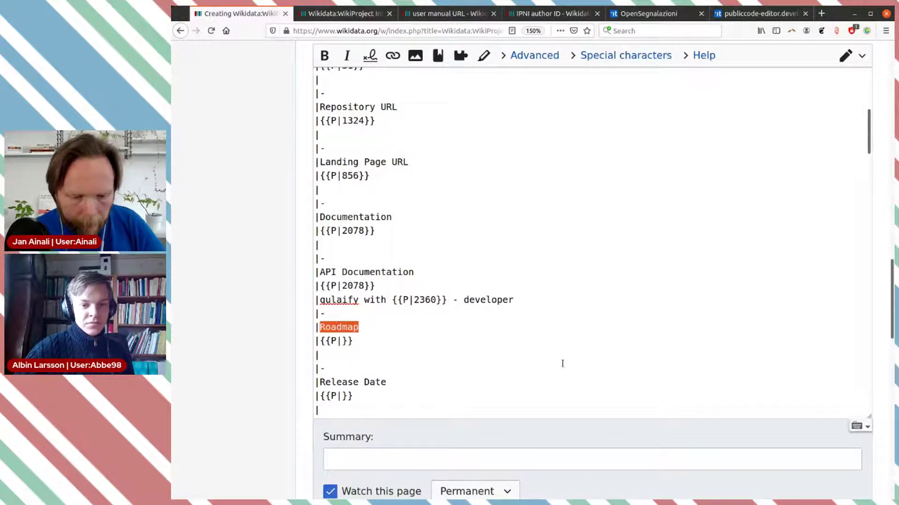
click(344, 13)
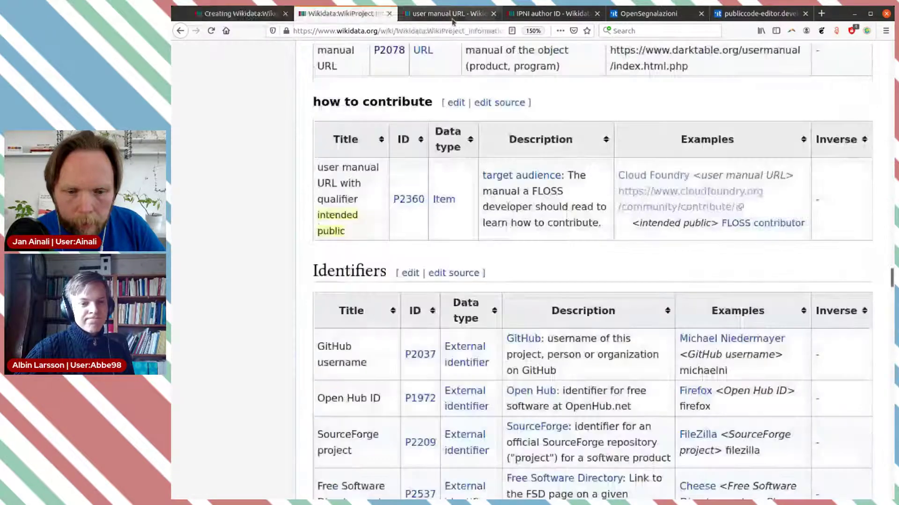
click(447, 13)
scroll(476, 83, up, 5)
scroll(476, 84, up, 3)
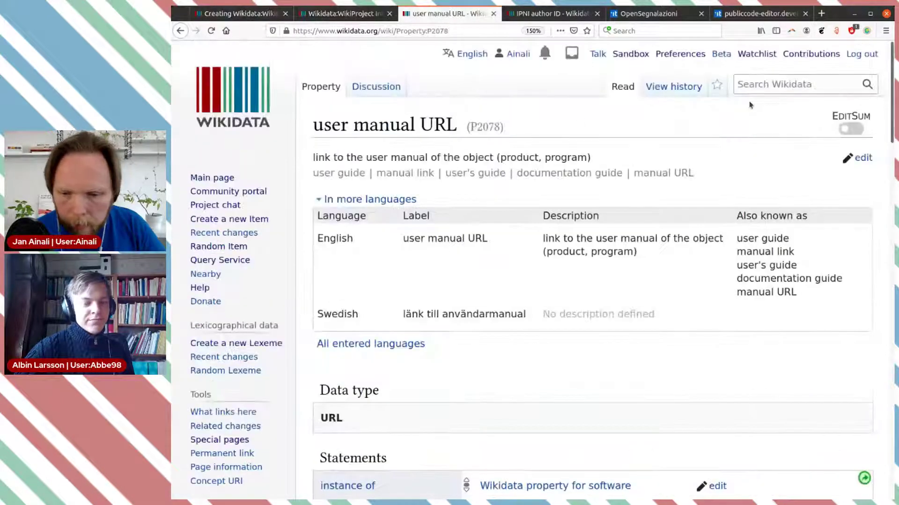
click(751, 88)
text(P:Roadmap)
key(Return)
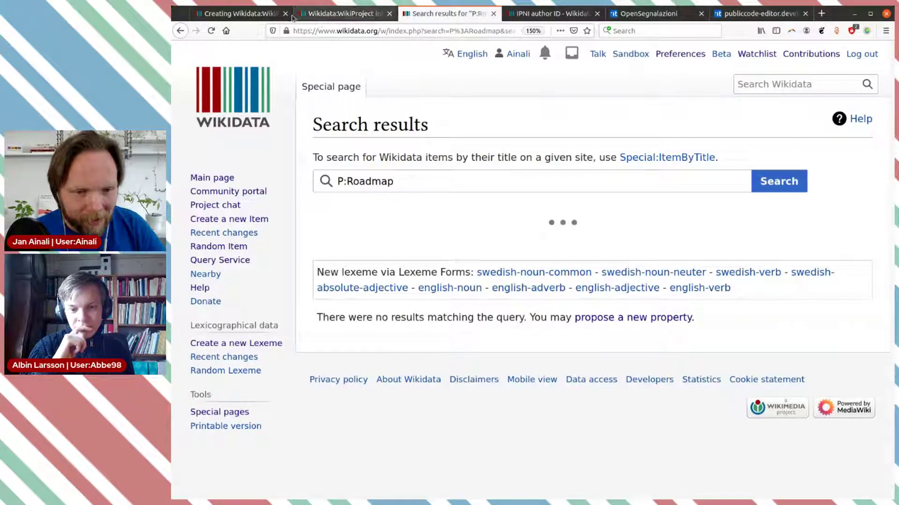
- Read the full Release Date description under Software Details in the publiccode.yml Editor, and return to the WikiProject FLOSS page
click(247, 15)
scroll(464, 237, down, 5)
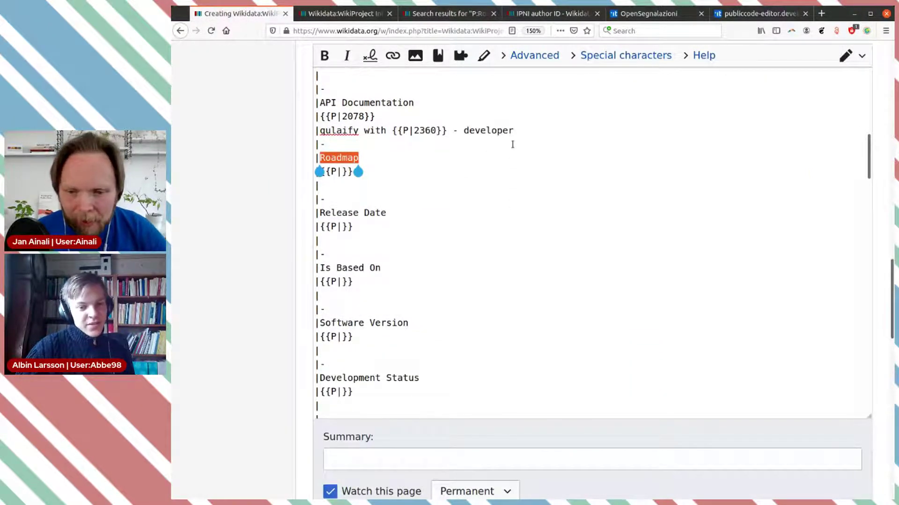
click(758, 13)
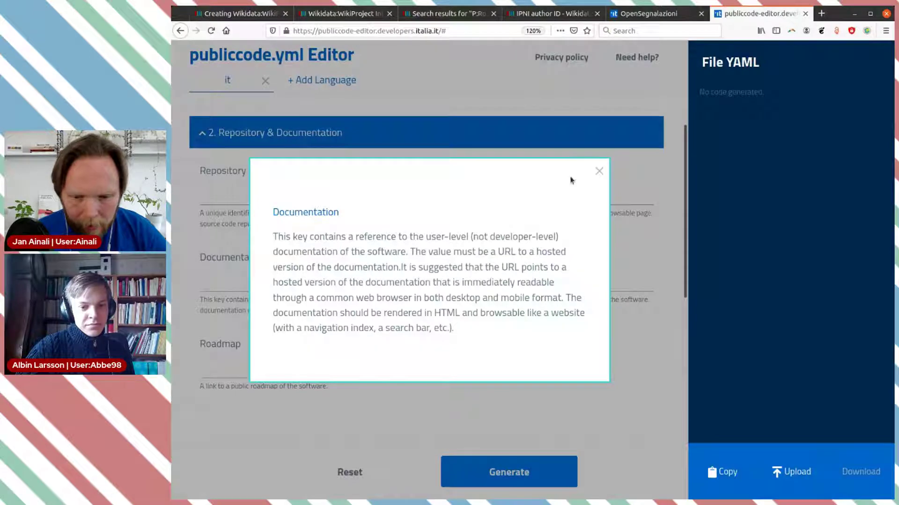
click(599, 172)
scroll(560, 190, down, 5)
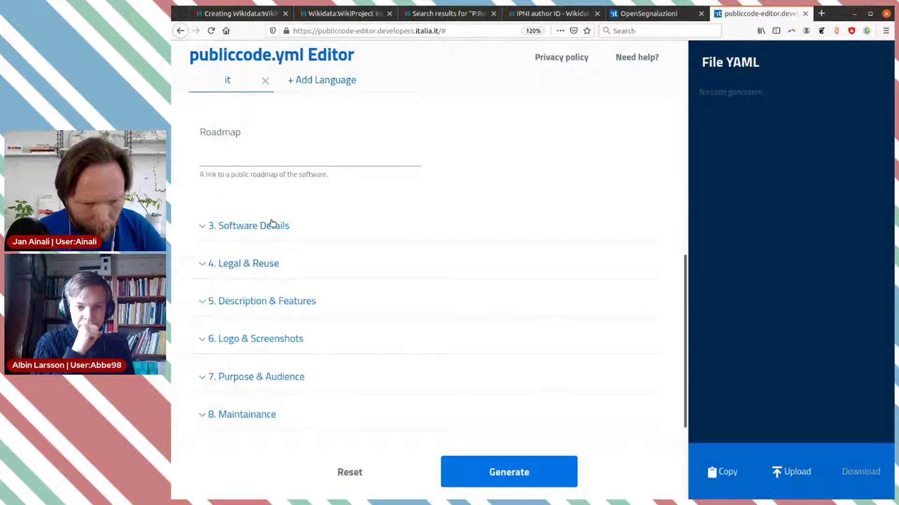
click(272, 224)
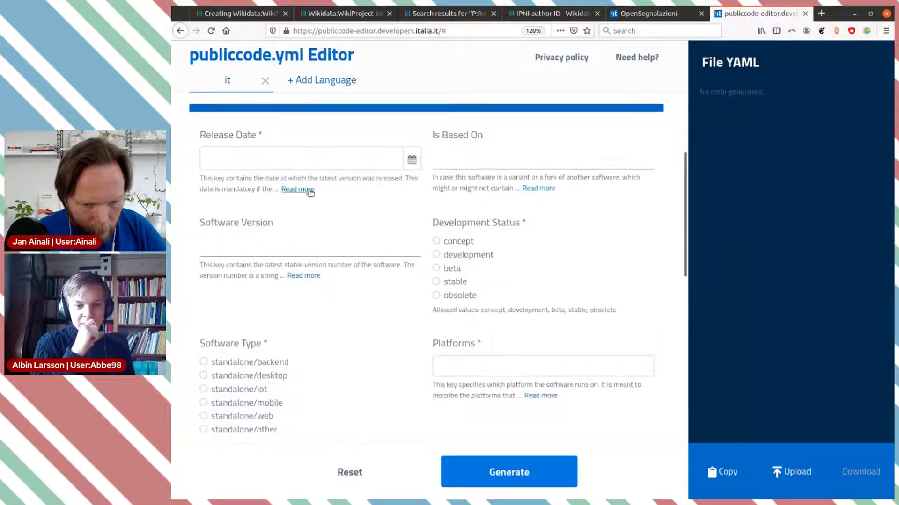
click(310, 189)
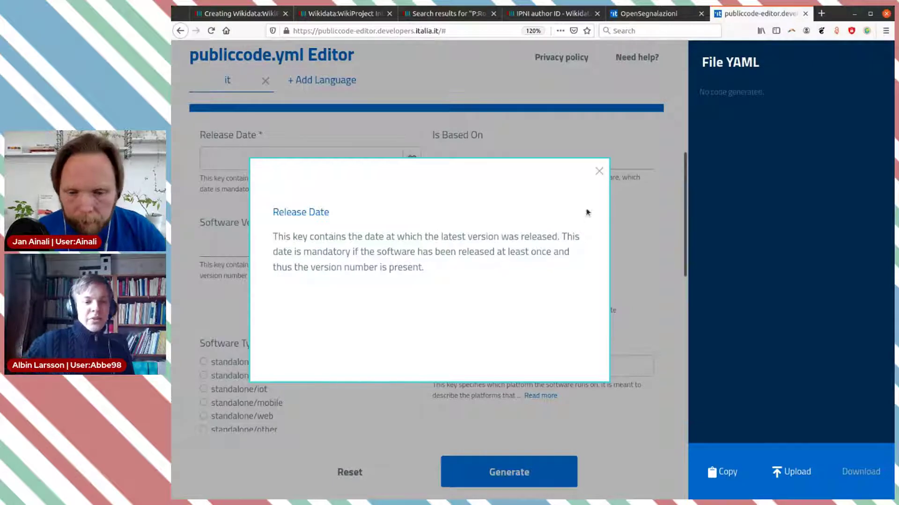
click(599, 171)
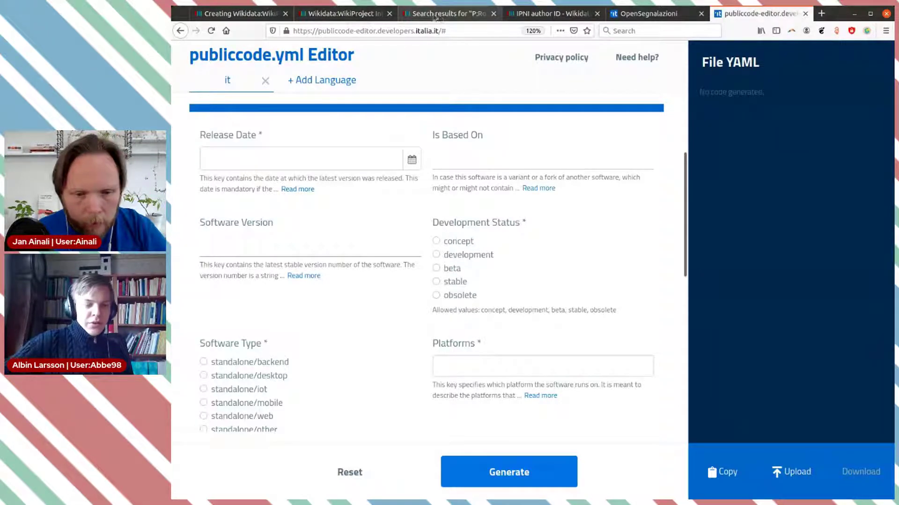
click(341, 13)
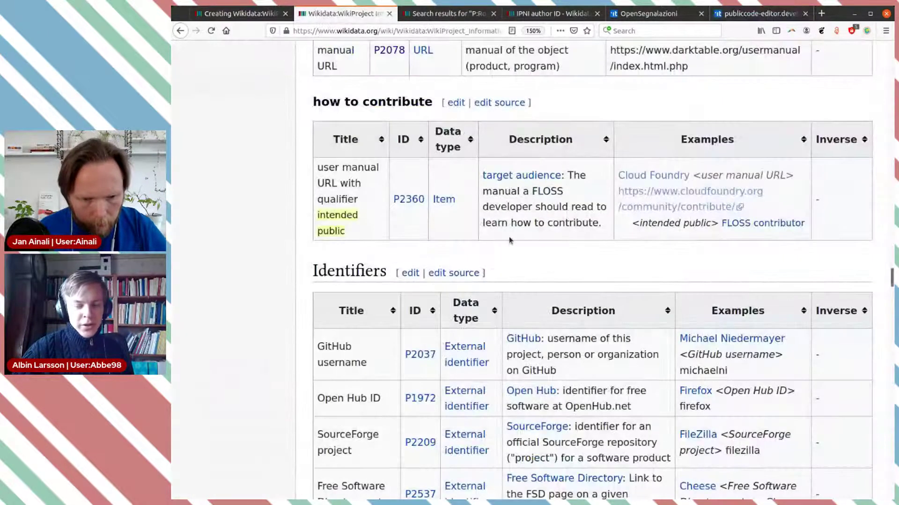
- Search the WikiProject FLOSS page for "vers" to look for a version-related property
scroll(508, 236, up, 5)
key(ctrl+f)
text(vers)
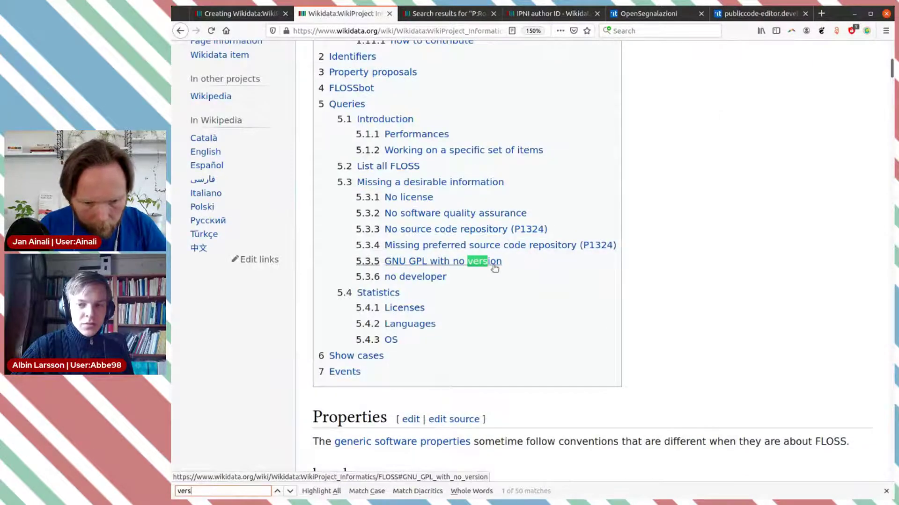
scroll(496, 246, up, 1)
scroll(487, 249, up, 7)
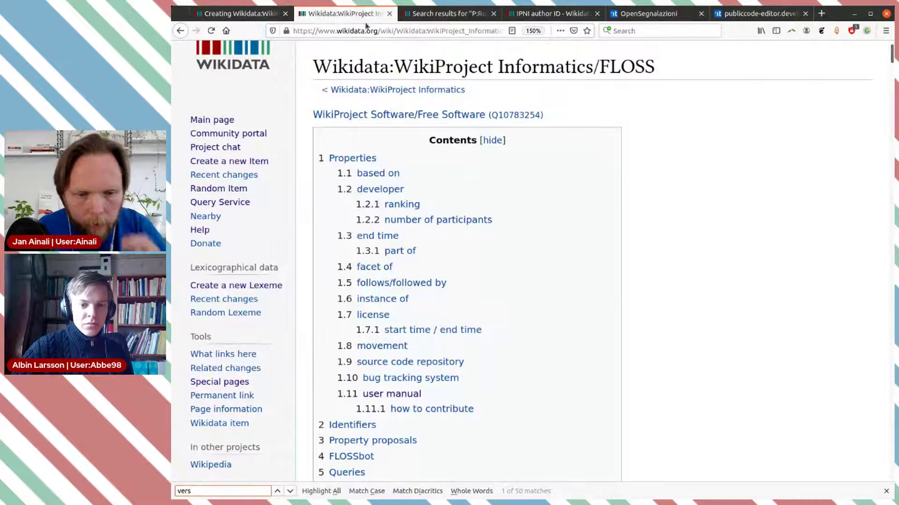
- Search Wikidata for "mediawiki" and open the item for the MediaWiki wiki software
scroll(707, 185, up, 1)
scroll(707, 186, up, 1)
click(771, 86)
text(medi)
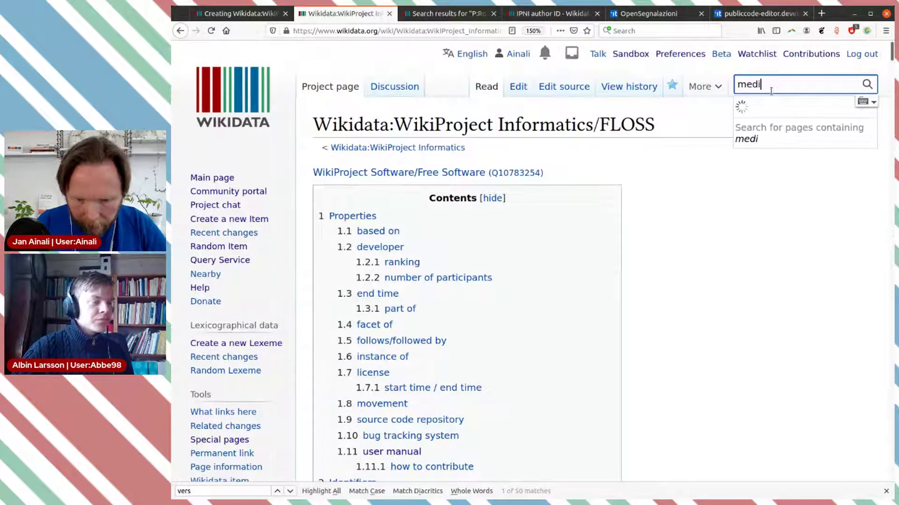
text(awiki)
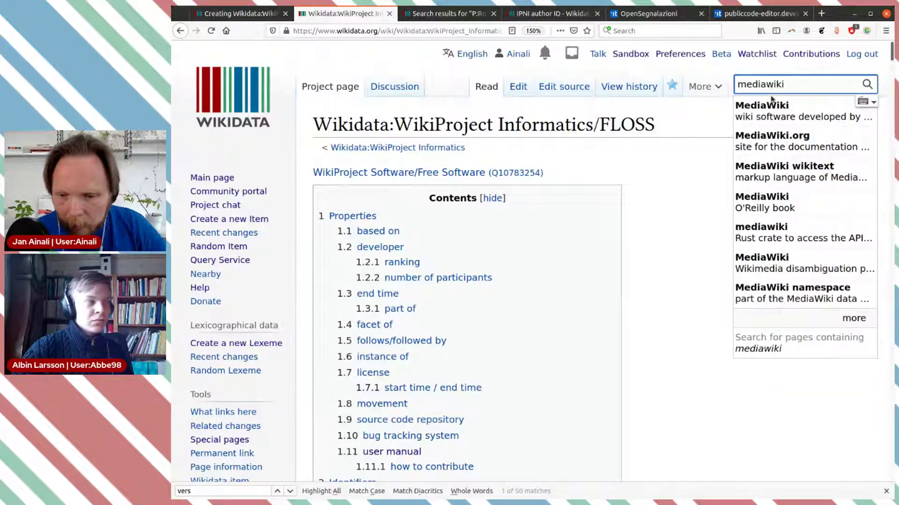
click(770, 100)
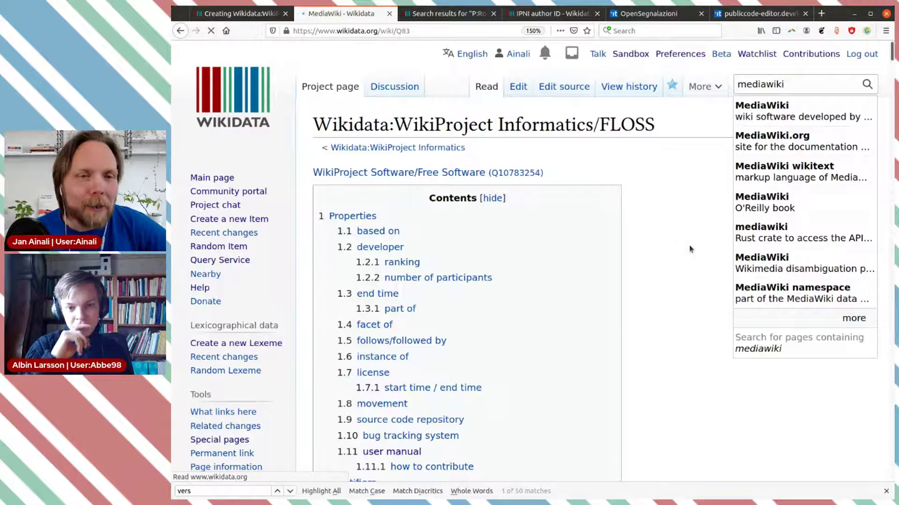
- Look through the MediaWiki item's statements and examine the software version identifier entries with their publication date qualifiers
scroll(689, 248, down, 10)
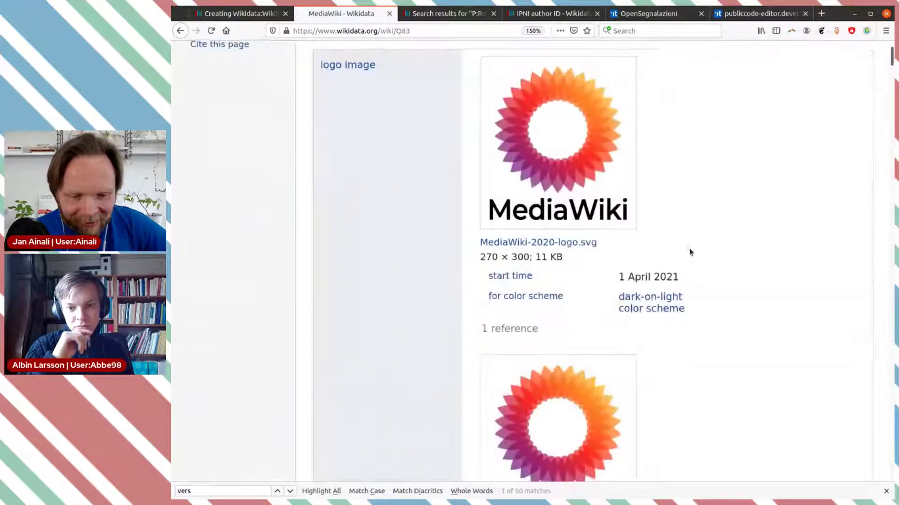
scroll(689, 252, down, 10)
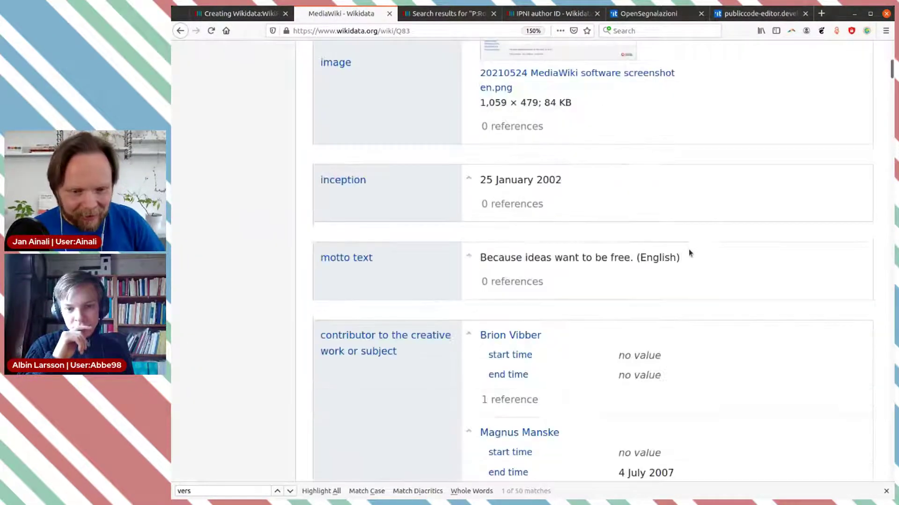
scroll(689, 251, down, 10)
scroll(689, 251, down, 10)
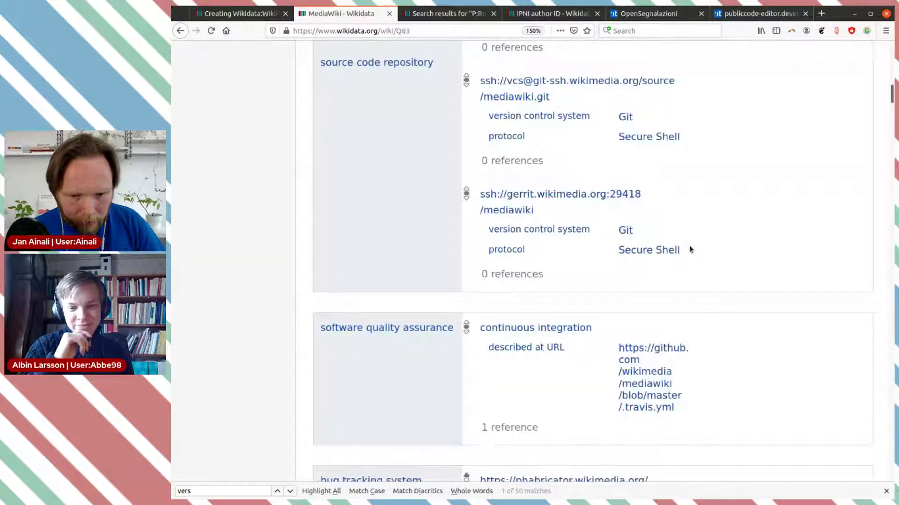
scroll(689, 249, down, 10)
scroll(689, 246, down, 3)
scroll(689, 245, up, 8)
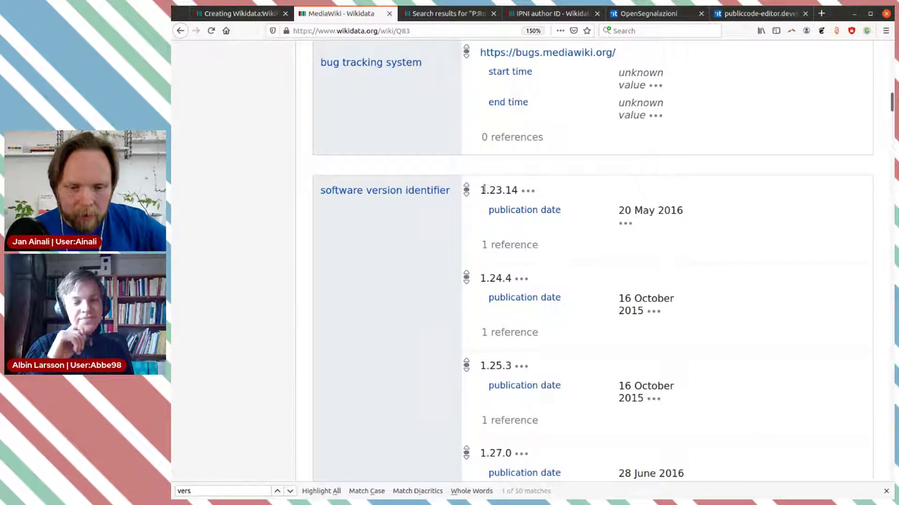
drag(484, 188, 514, 189)
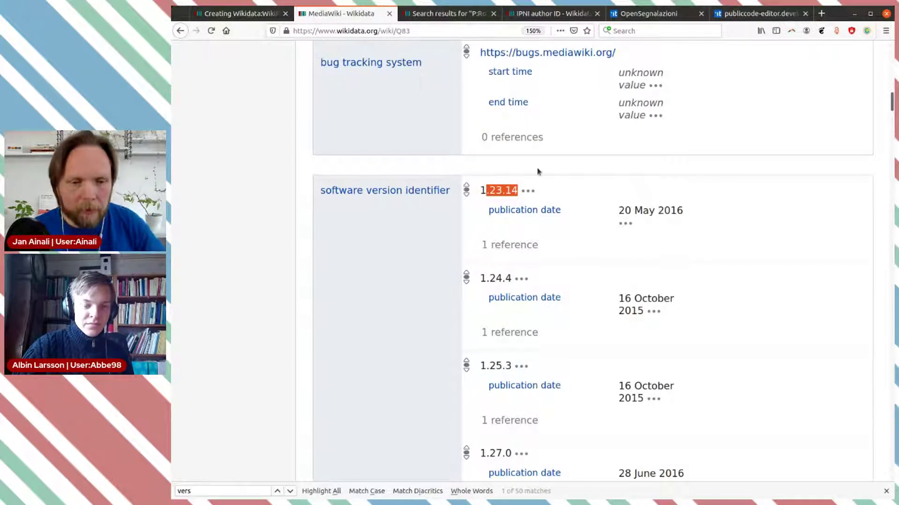
- Check the publication date property's number in the MediaWiki item and enter 577 in the crosswalk's "Release Date" property template
click(243, 17)
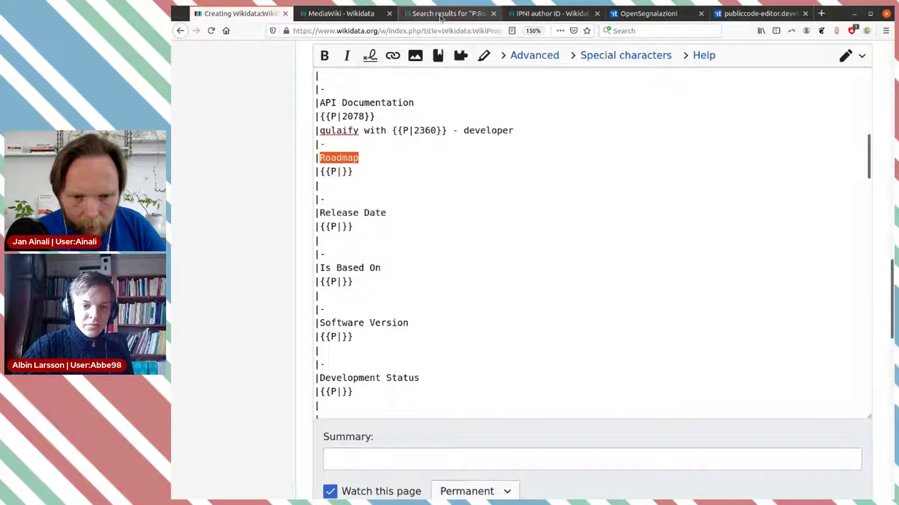
click(344, 14)
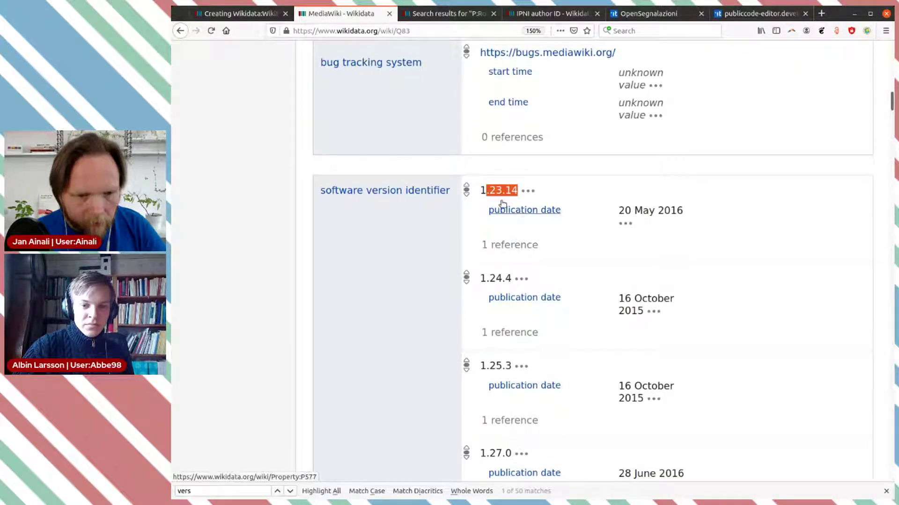
click(255, 13)
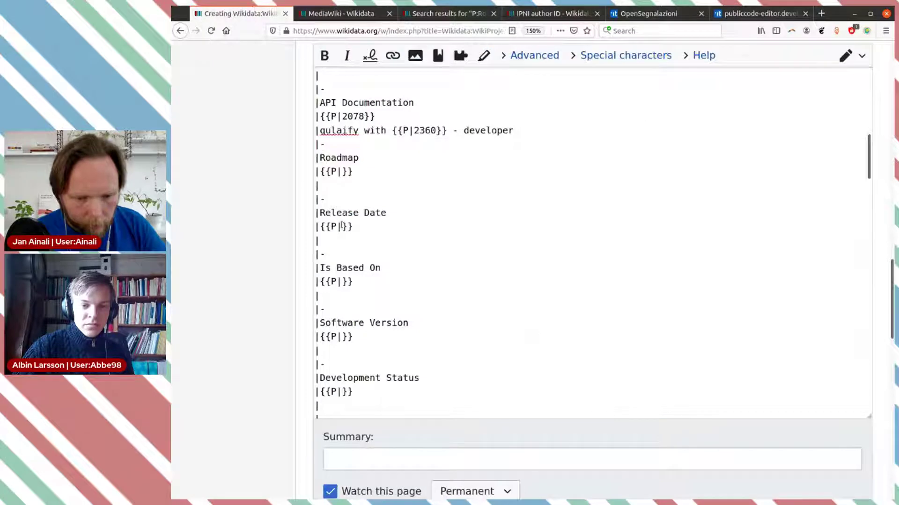
text(577)
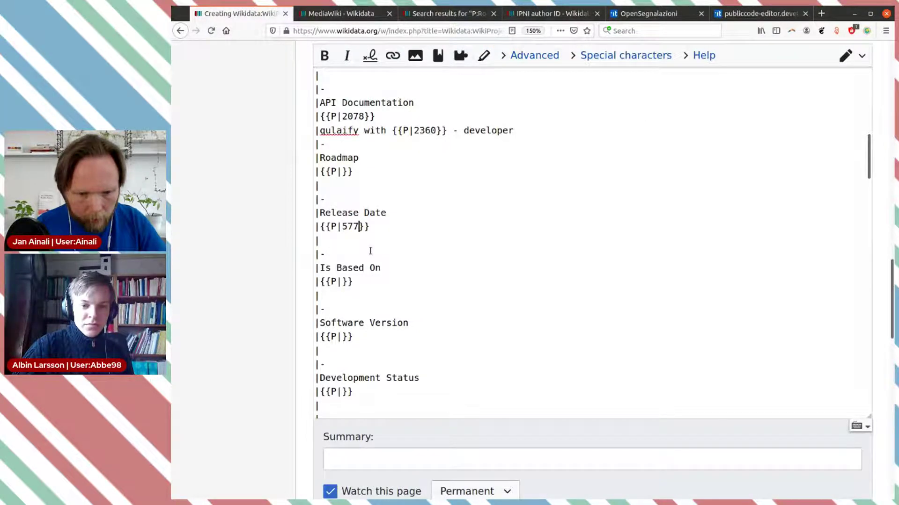
- Enter the comment "Use as qualifier for Software Version" in the "Release Date" row, reusing the field name from the "Software Version" row
click(369, 239)
text(Us)
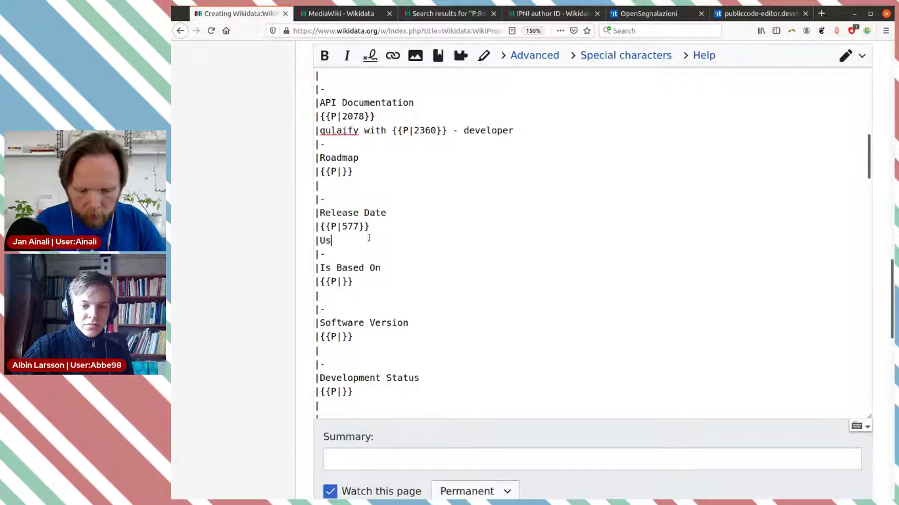
text(e as qualifier for)
drag(409, 323, 319, 320)
key(ctrl+c)
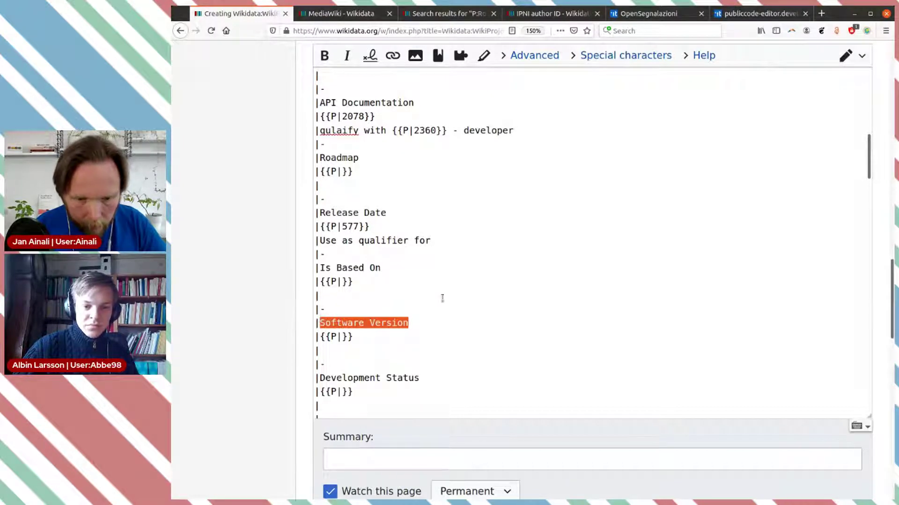
click(497, 242)
key(ctrl+v)
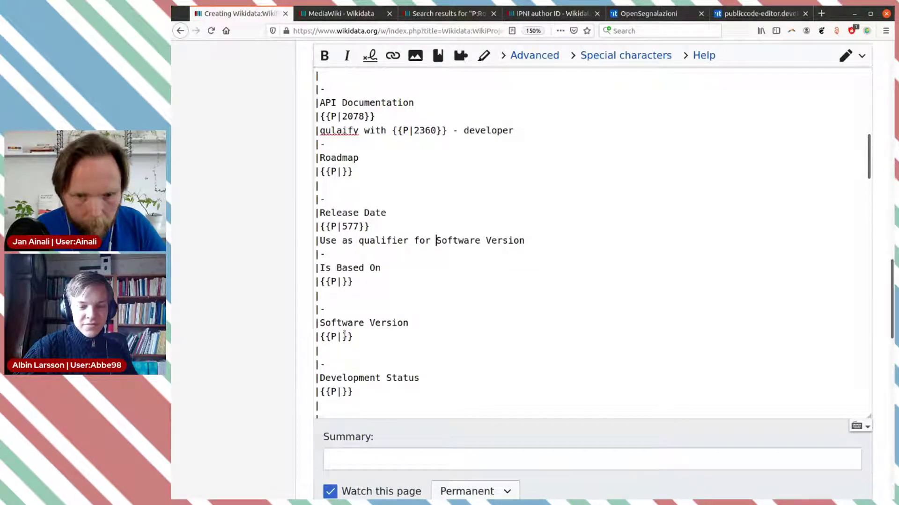
- Check the software version identifier property's number in the MediaWiki item and enter 348 in the "Software Version" property template
click(356, 13)
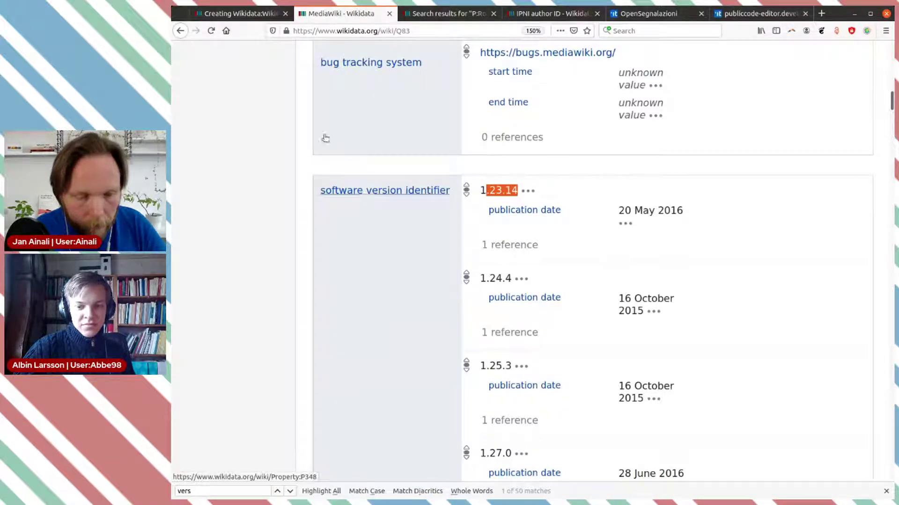
click(236, 14)
click(343, 337)
text(348)
- Enter the comment "Use Release Date as quailifier" in the "Software Version" row
click(371, 365)
text(Use Rela)
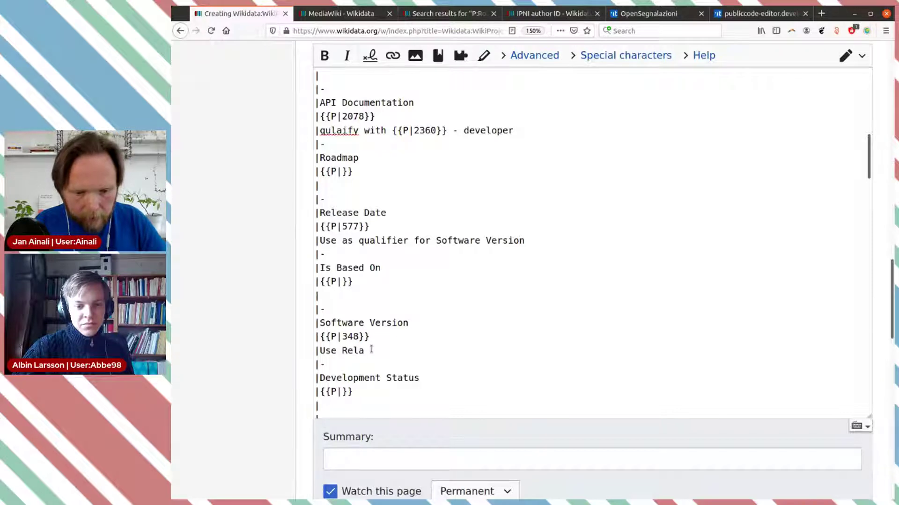
key(BackSpace)
text(ease Date as quailifier)
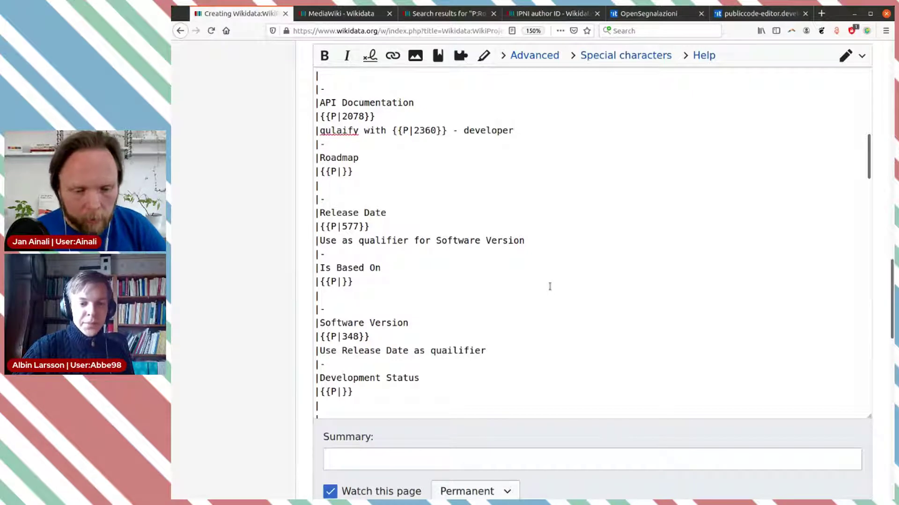
- Look through the MediaWiki item's statements for a property matching the crosswalk's "Is Based On" row
scroll(550, 287, down, 2)
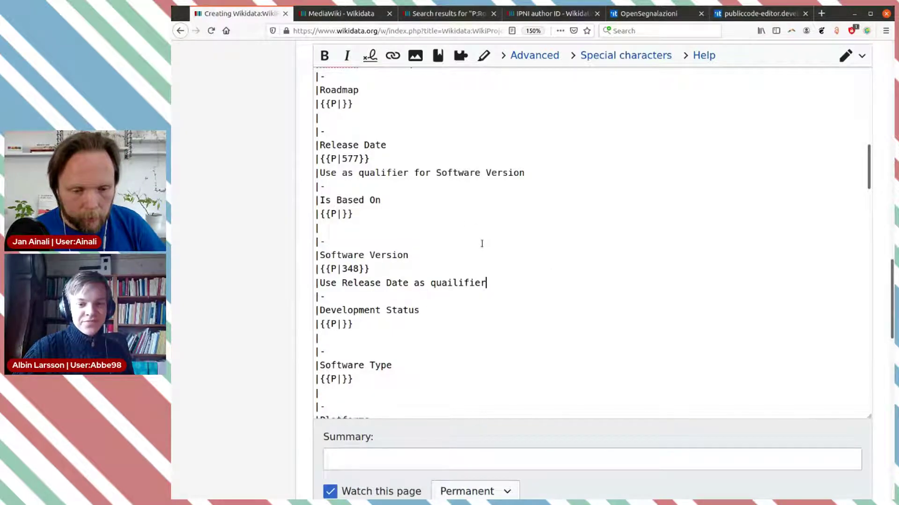
scroll(481, 243, up, 2)
click(343, 280)
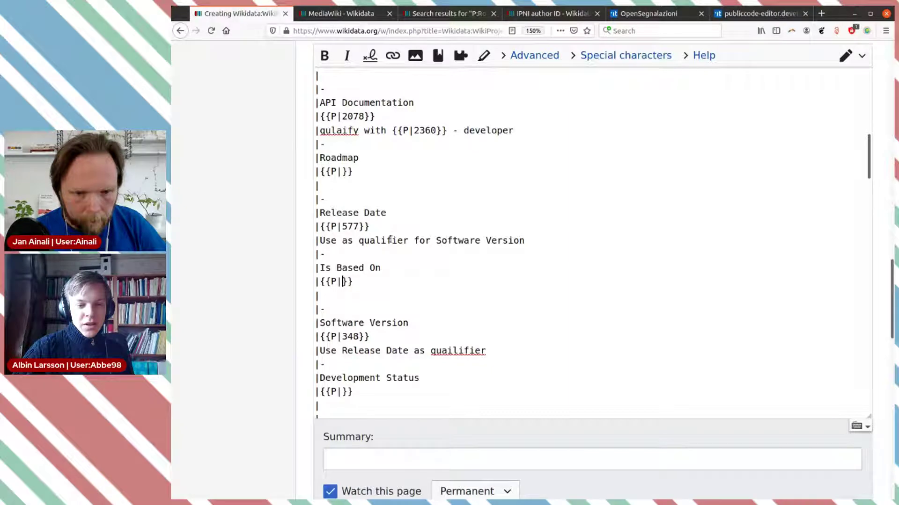
click(340, 13)
scroll(582, 189, up, 4)
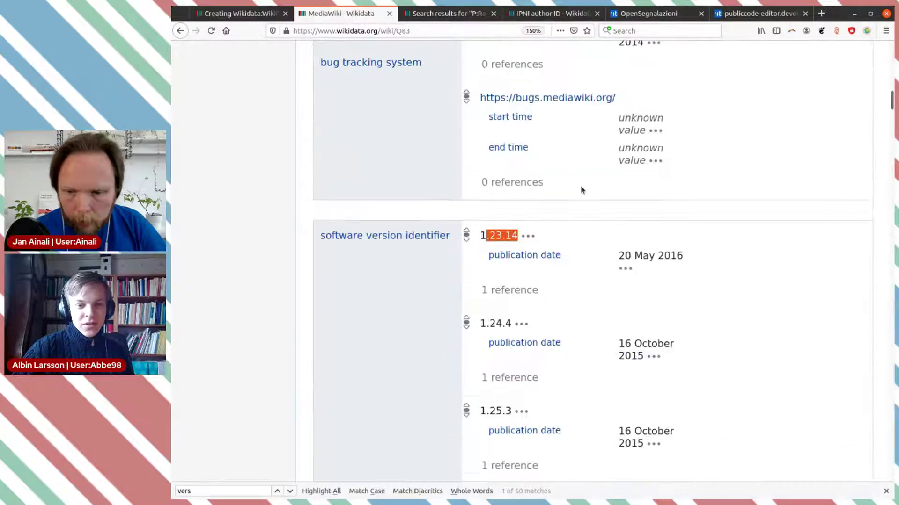
scroll(582, 190, up, 20)
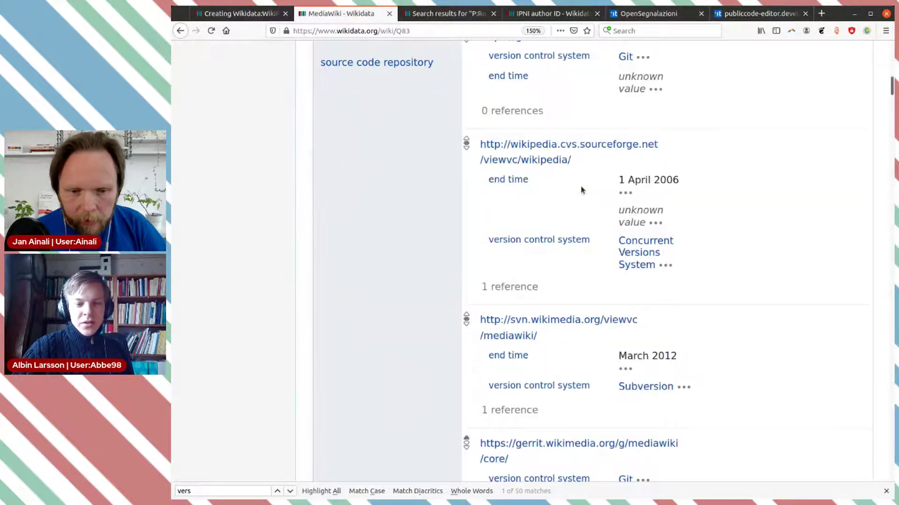
- Search Wikidata for "P:derived" and look through the resulting properties for one that fits "Is Based On"
click(447, 13)
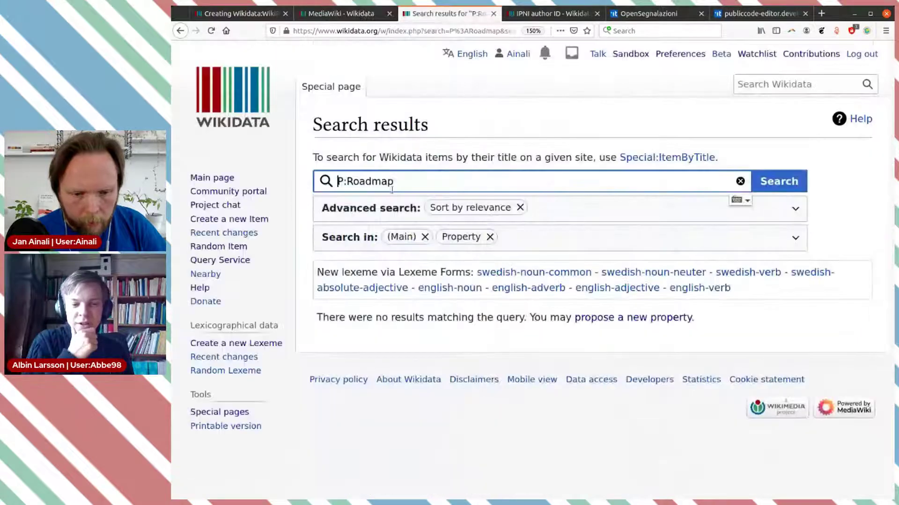
drag(347, 181, 513, 192)
text(derived)
key(Return)
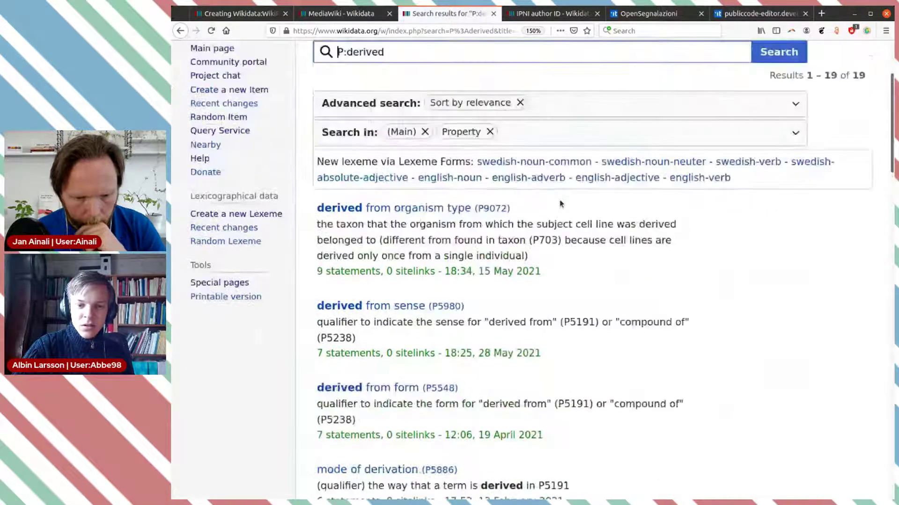
scroll(562, 204, down, 5)
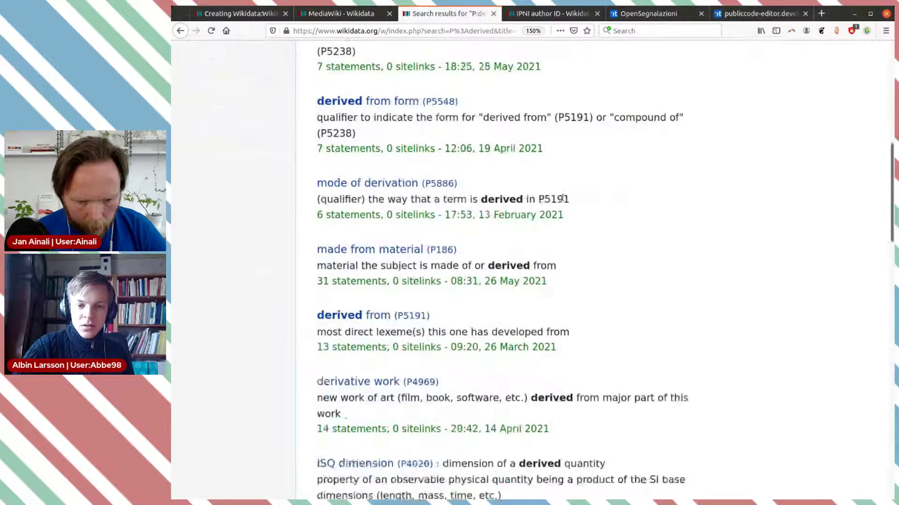
scroll(563, 198, down, 2)
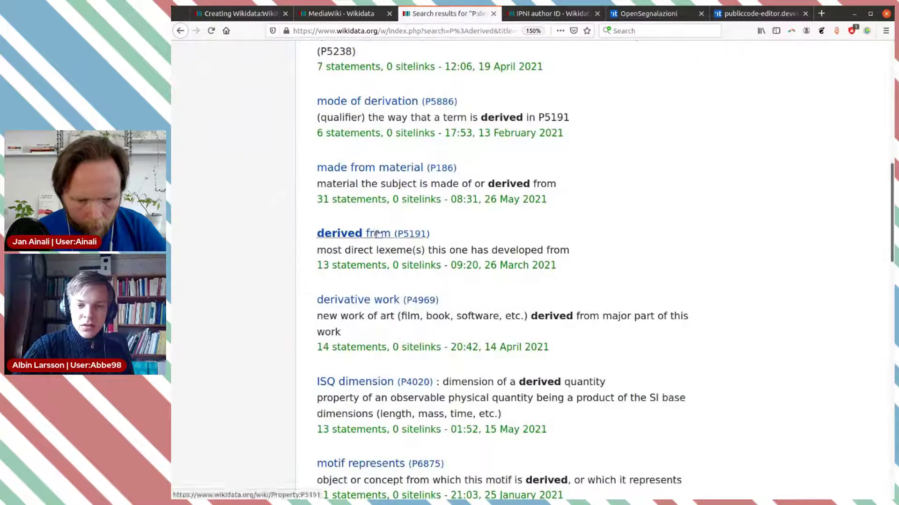
scroll(402, 191, down, 2)
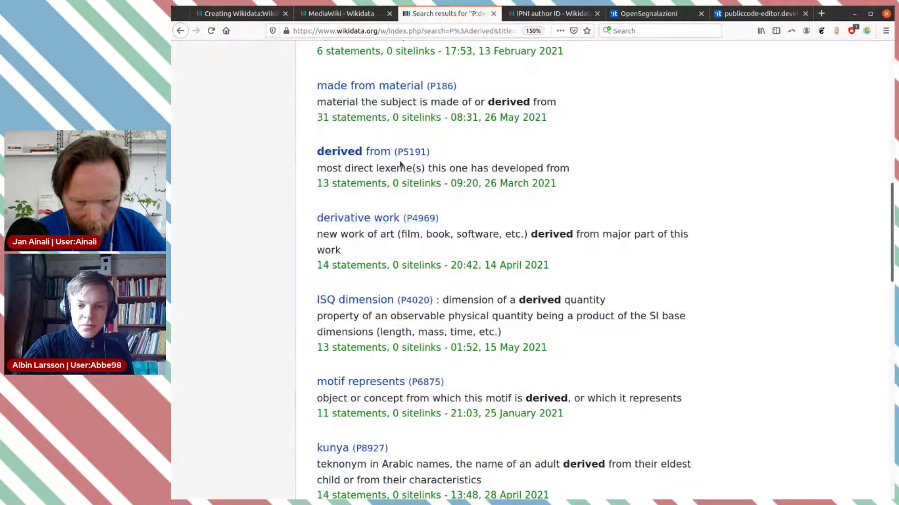
scroll(403, 196, down, 1)
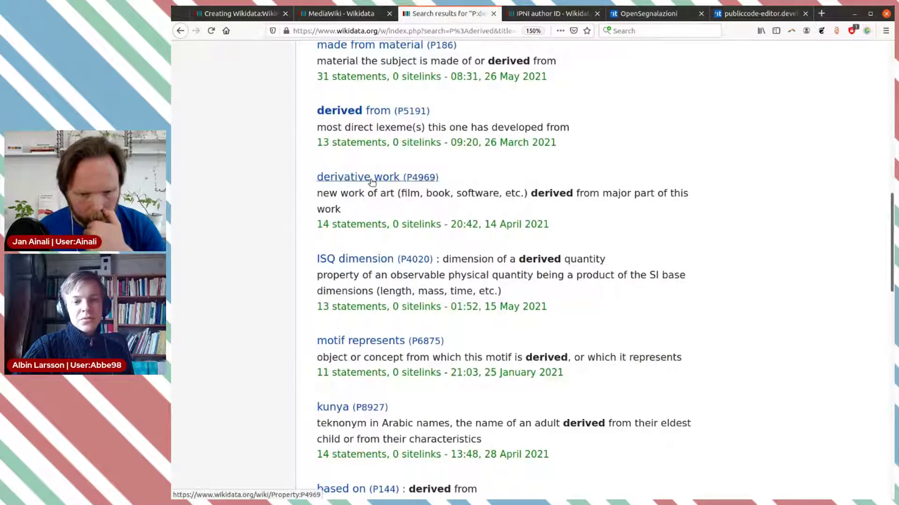
click(372, 182)
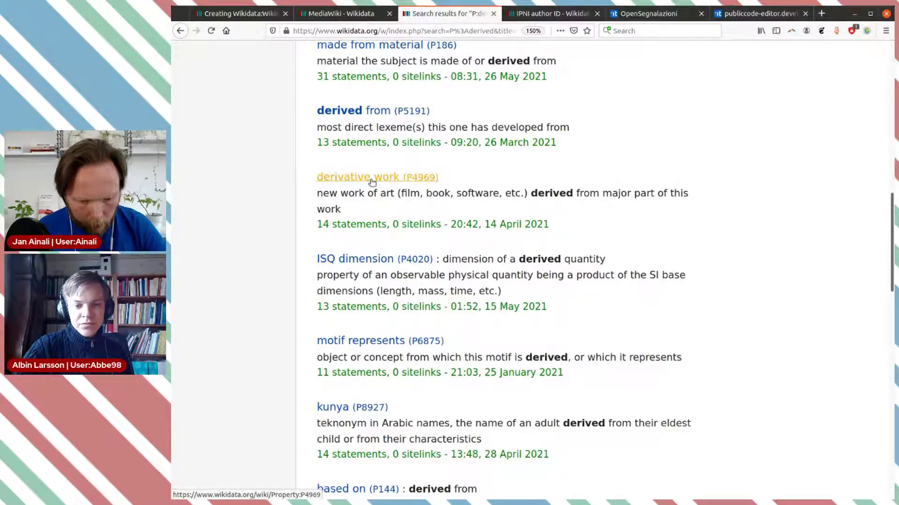
scroll(275, 206, down, 8)
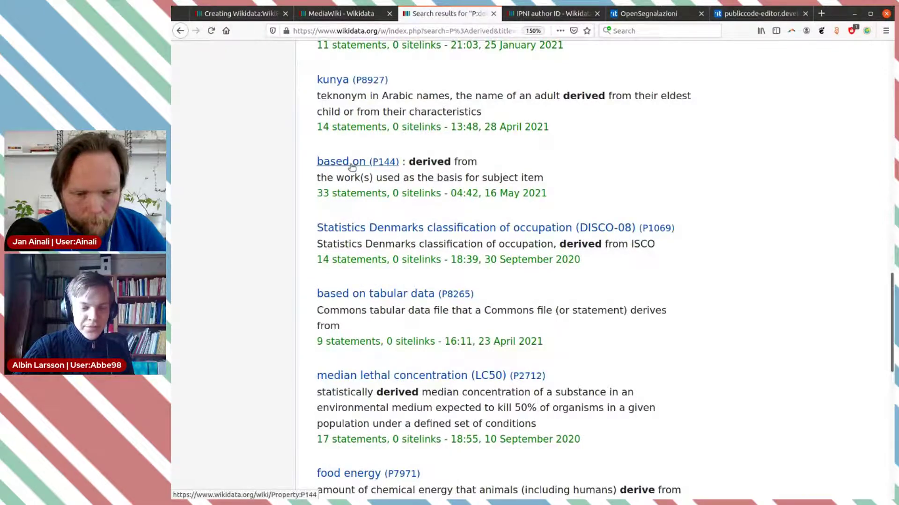
- Enter 144 in the property template of the crosswalk's "Is Based On" row
click(234, 17)
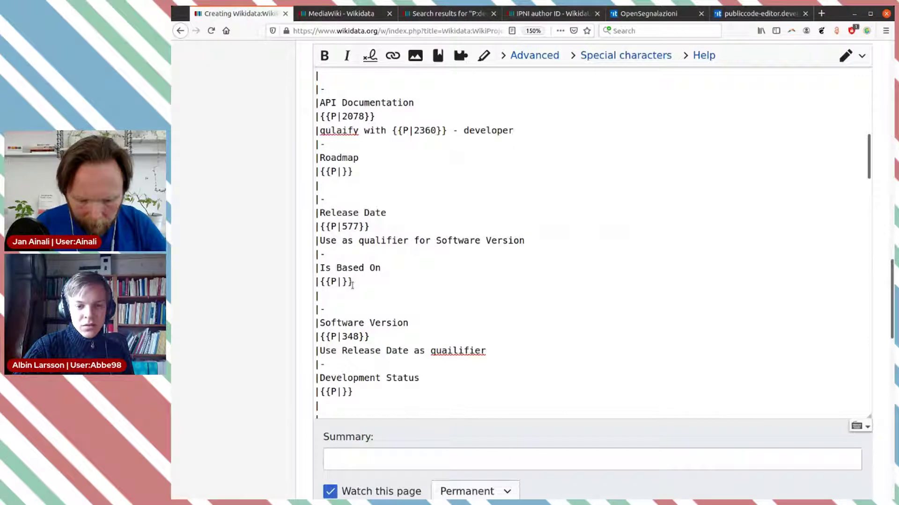
text(144)
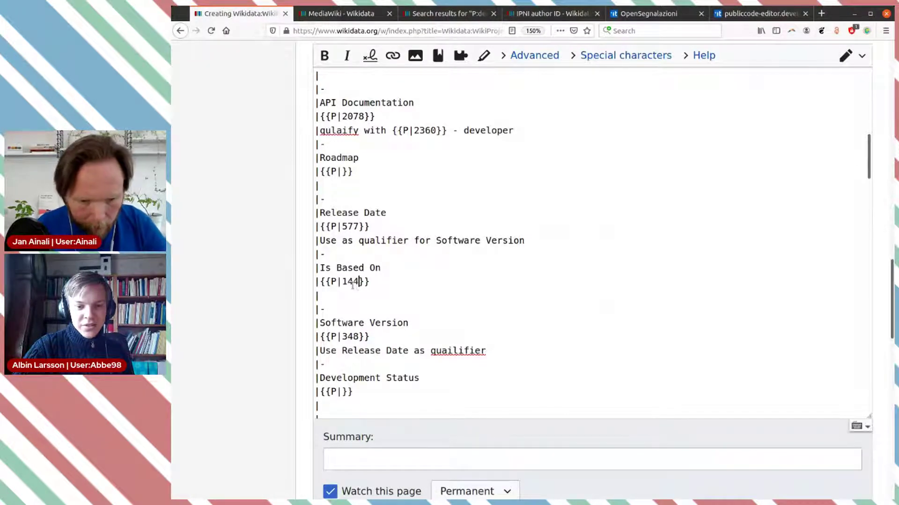
scroll(494, 261, down, 5)
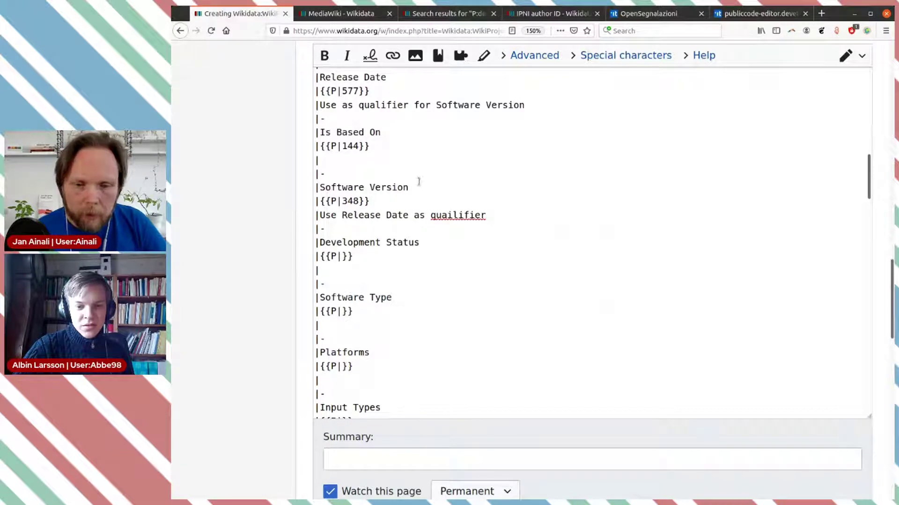
- Switch to the publiccode.yml Editor, review the allowed Development Status values and select beta
click(750, 18)
drag(452, 241, 477, 302)
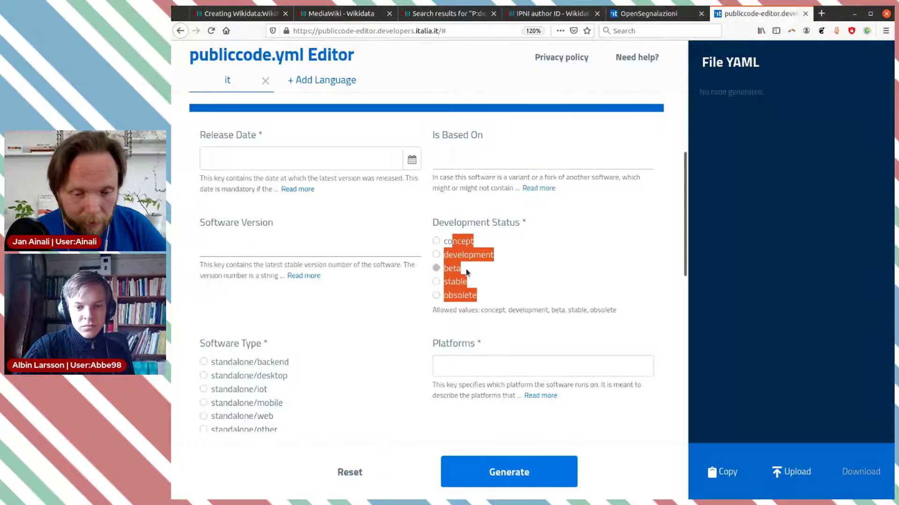
click(453, 270)
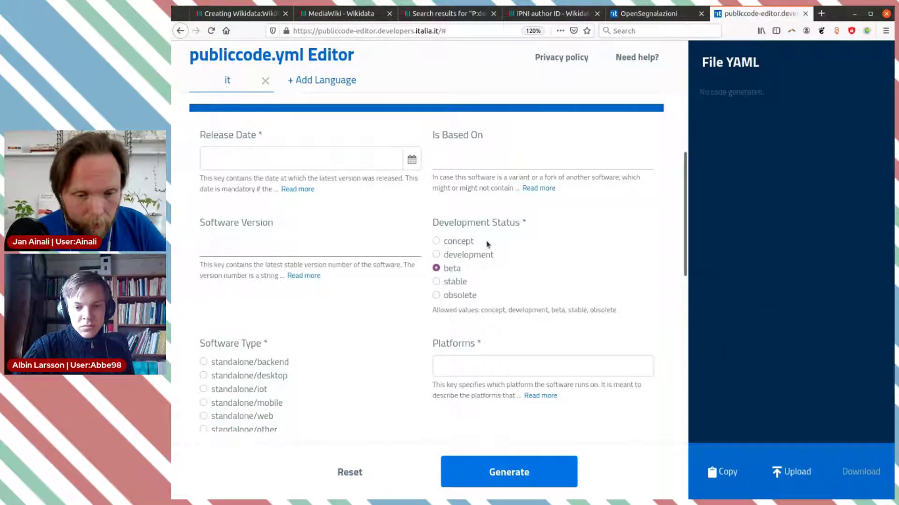
- Search Wikidata for "P:status" and look through the resulting properties for one that fits "Development Status"
click(438, 15)
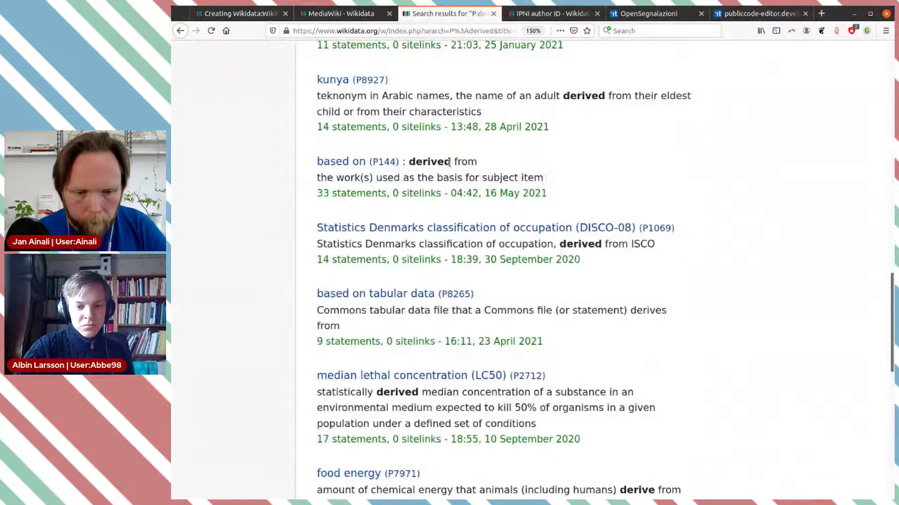
scroll(452, 168, up, 15)
scroll(451, 169, up, 3)
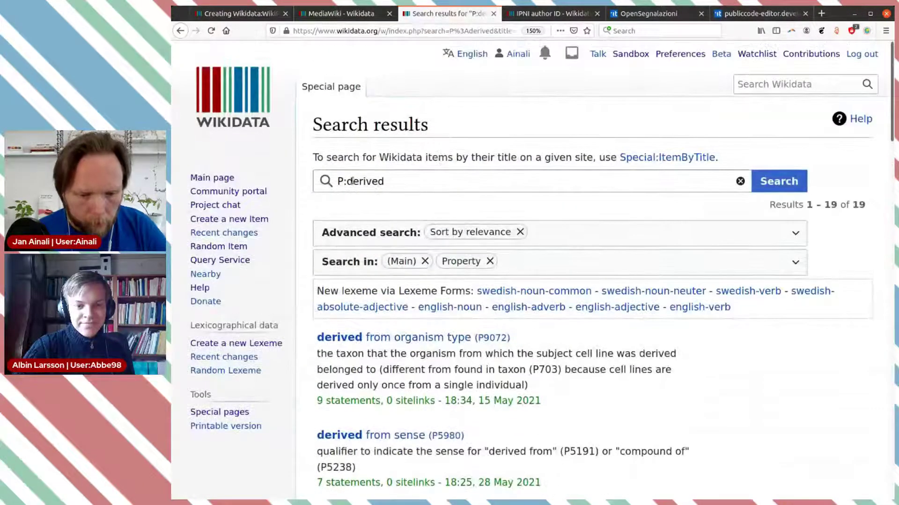
double_click(344, 182)
click(347, 183)
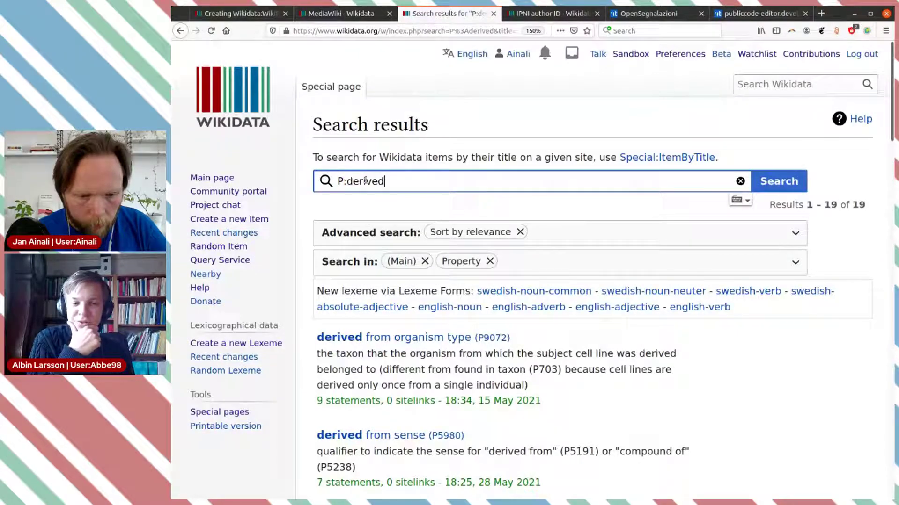
drag(347, 182, 459, 187)
text(status)
key(Return)
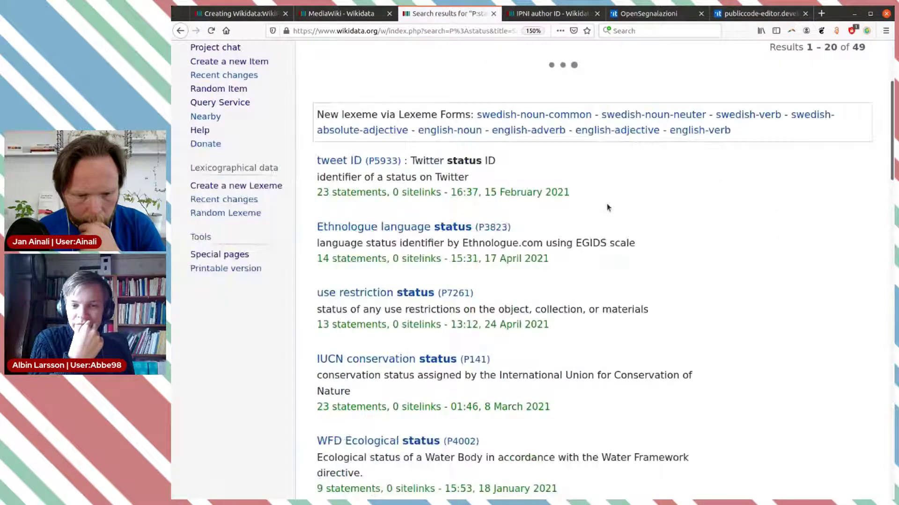
scroll(609, 206, down, 5)
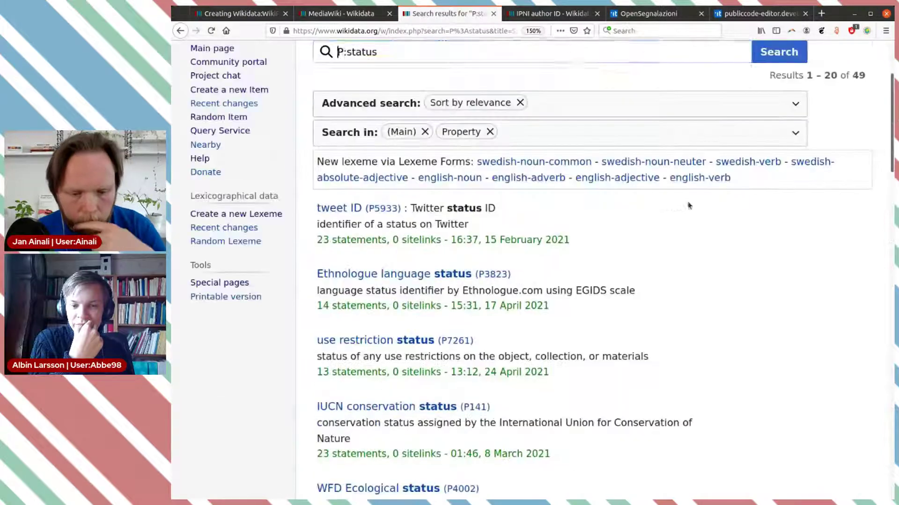
scroll(688, 206, down, 7)
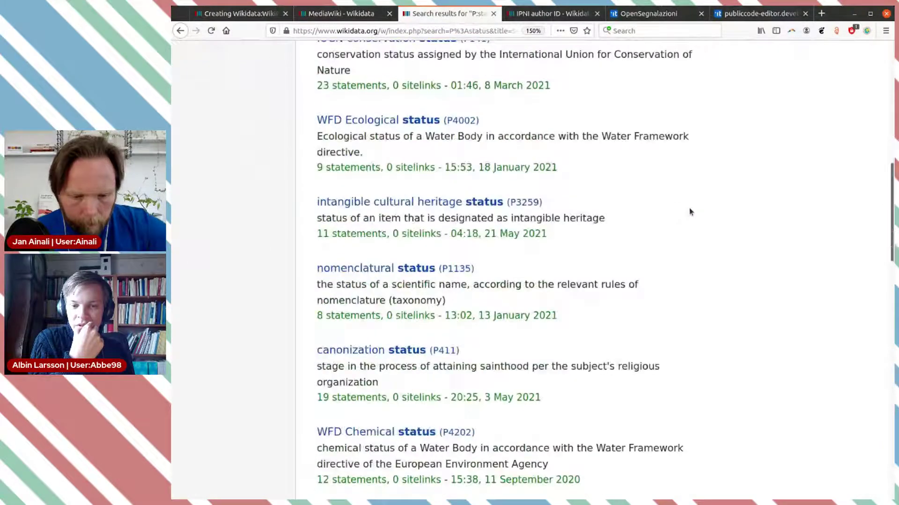
scroll(689, 212, down, 6)
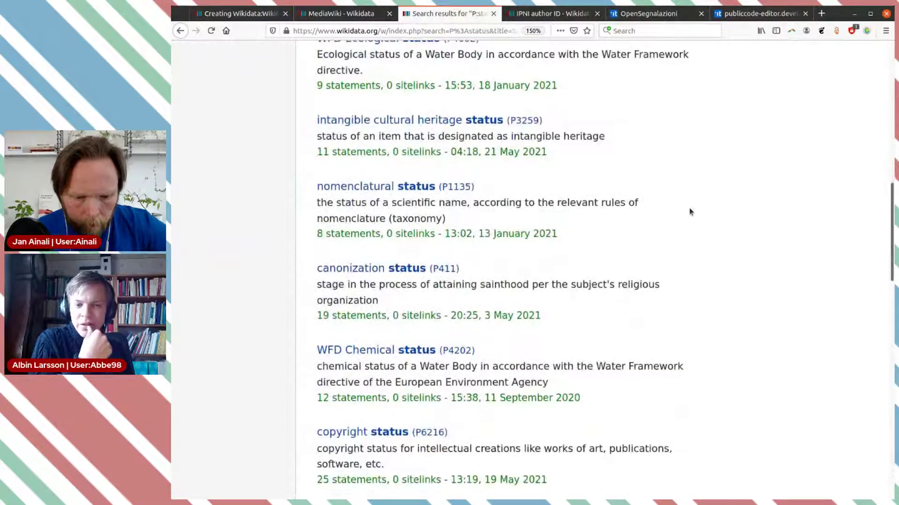
scroll(690, 212, down, 3)
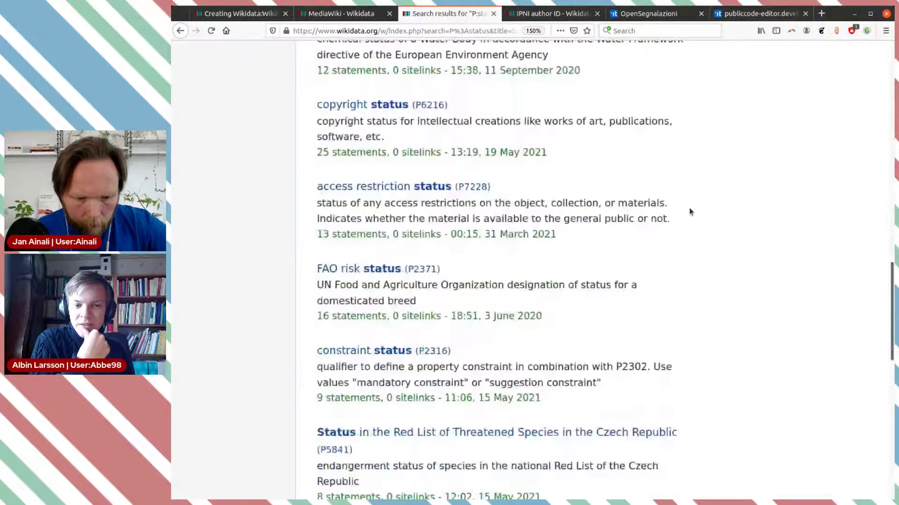
scroll(690, 212, down, 5)
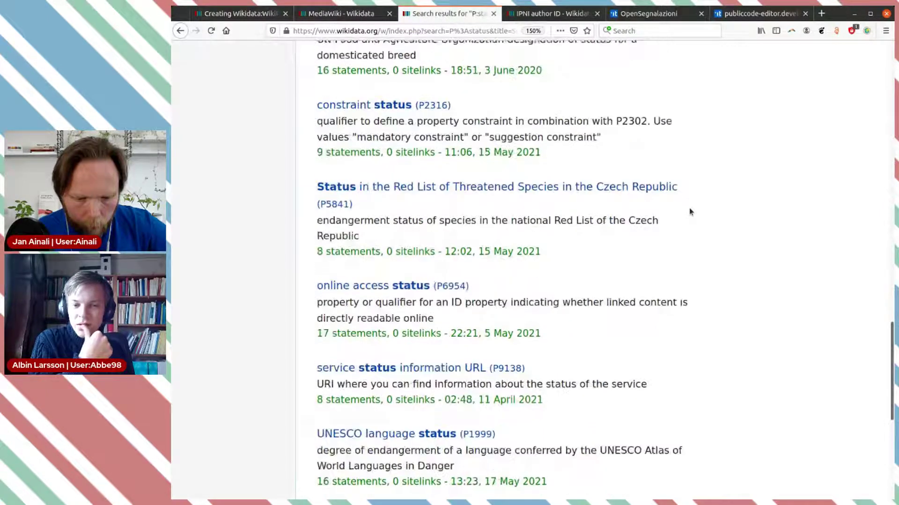
scroll(690, 211, down, 2)
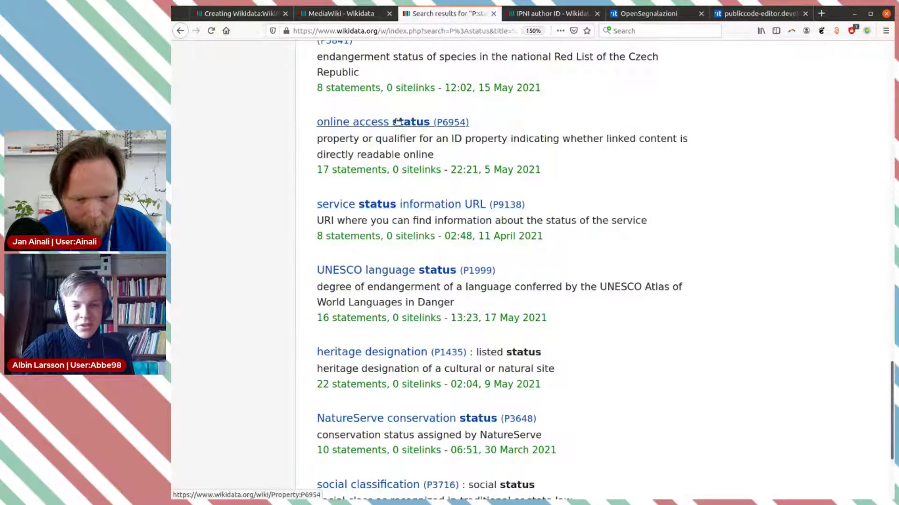
- Search Wikidata for "firefox", also trying beta or developer editions, and open the item for the web browser
click(522, 14)
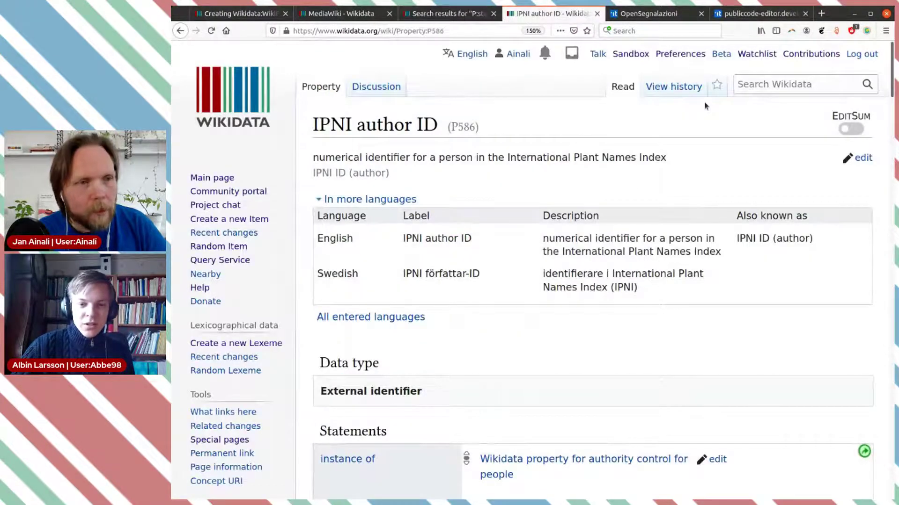
click(758, 85)
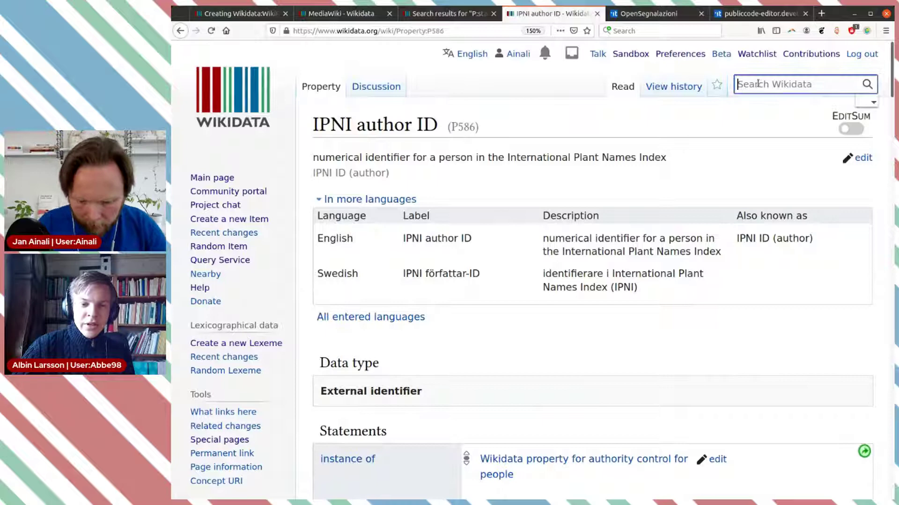
text(firefox)
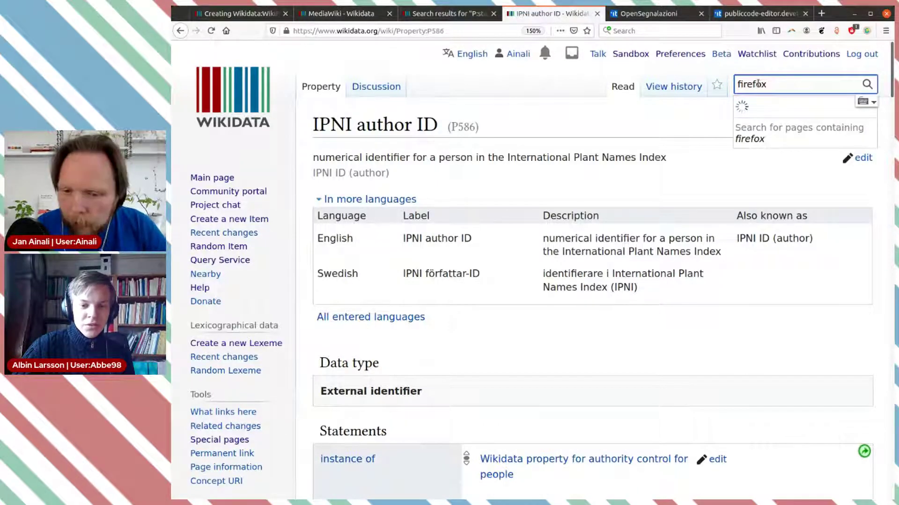
text( de)
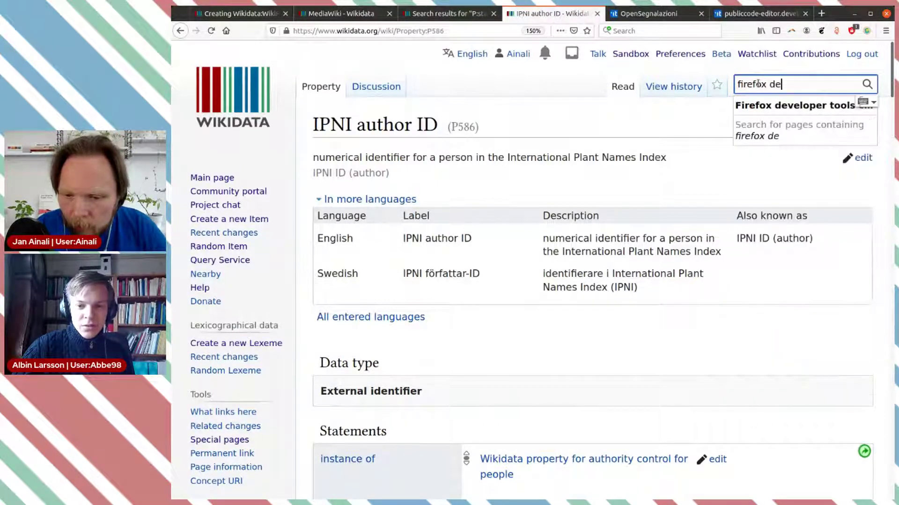
key(BackSpace)
key(BackSpace)
key(BackSpace)
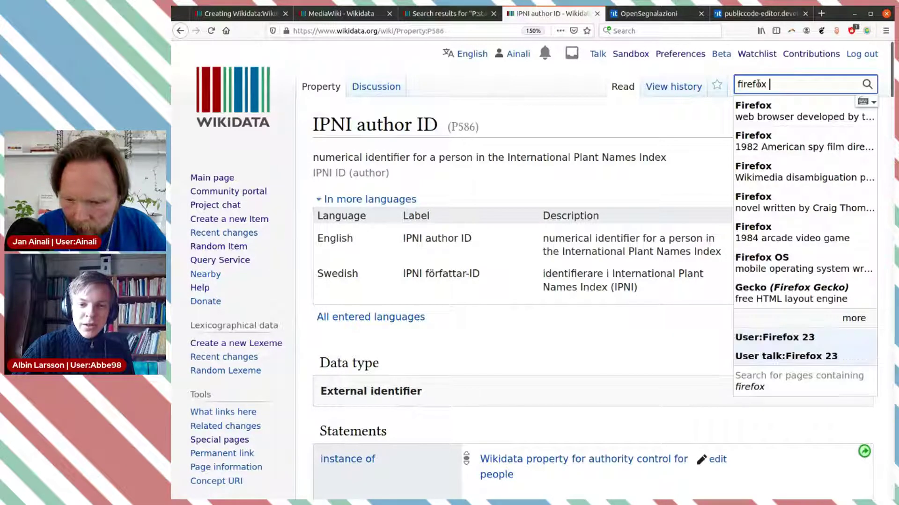
text(be)
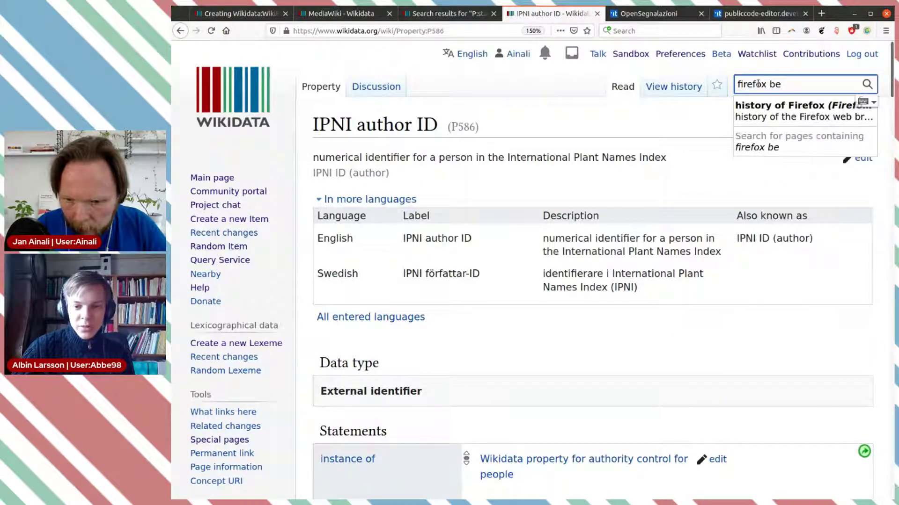
key(BackSpace)
key(BackSpace)
key(BackSpace)
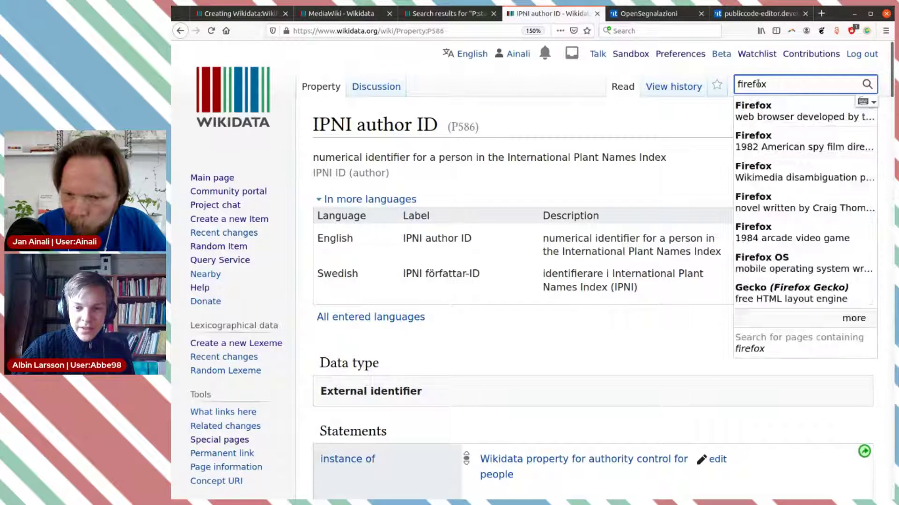
click(768, 117)
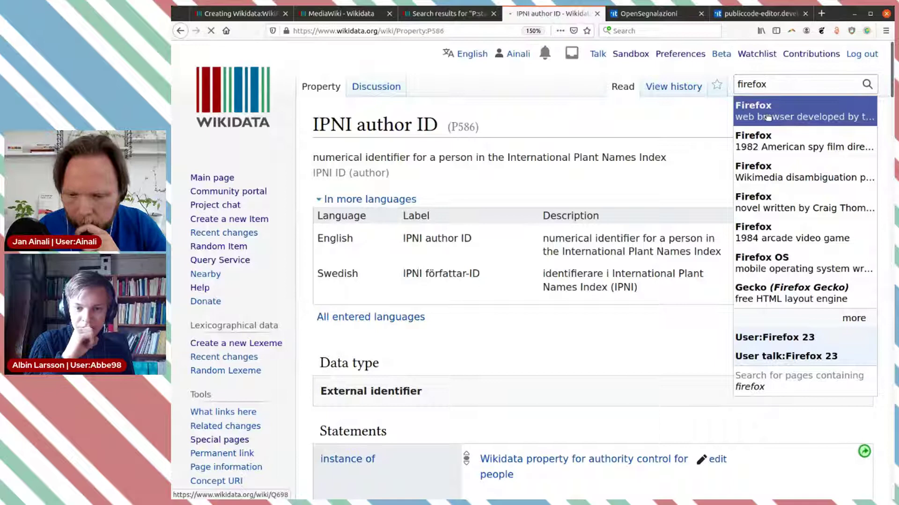
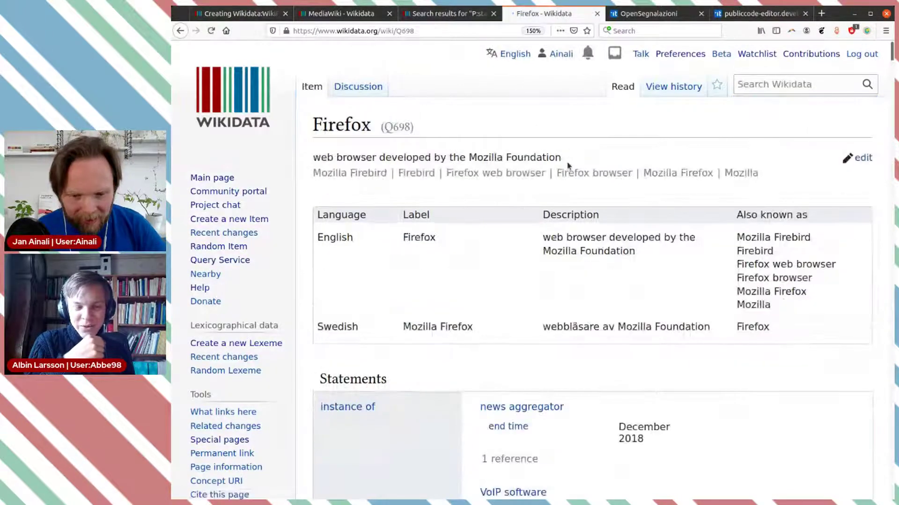
- Look through the Firefox item's statements for how editions or development stages of the software are modelled
scroll(568, 154, down, 5)
scroll(568, 165, down, 10)
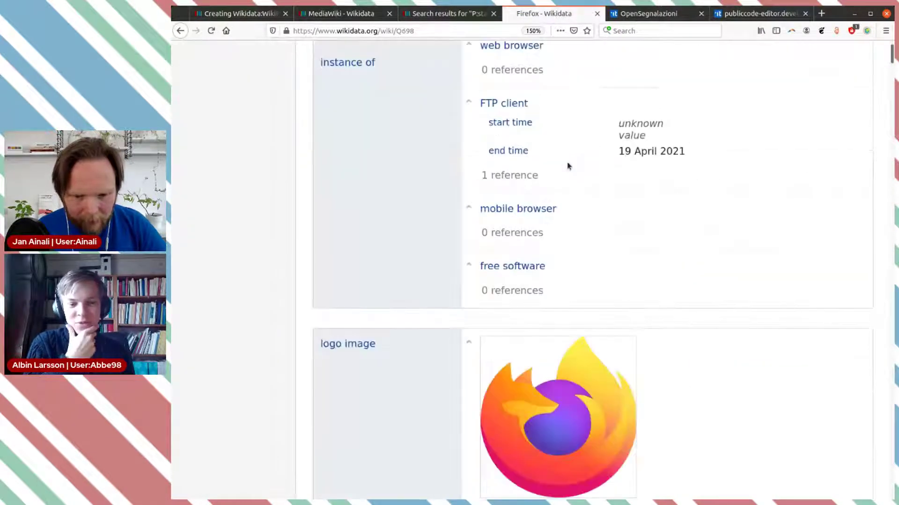
scroll(569, 167, down, 10)
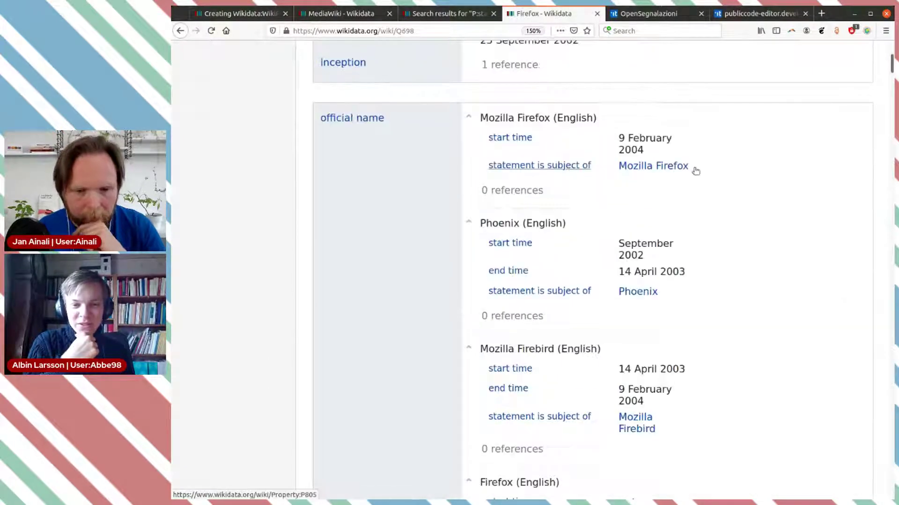
scroll(716, 184, down, 5)
scroll(748, 198, down, 1)
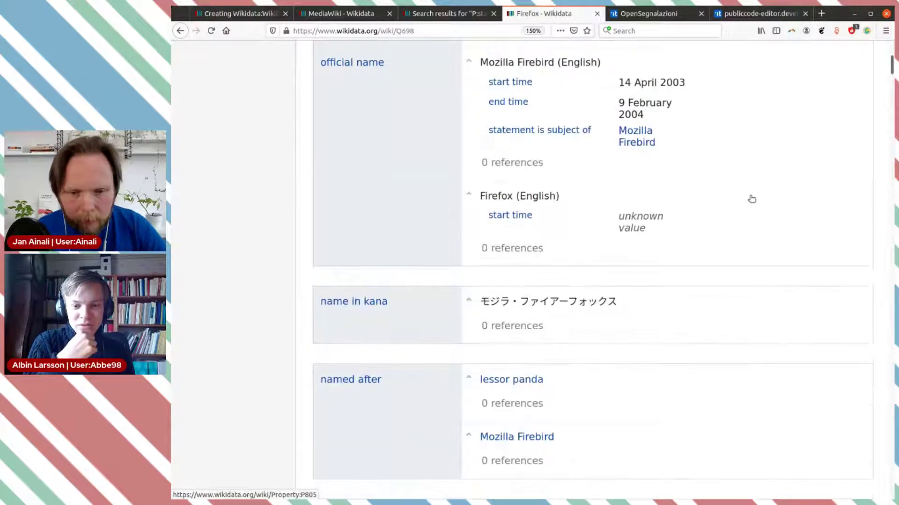
scroll(751, 198, up, 3)
scroll(751, 199, down, 2)
scroll(751, 199, down, 6)
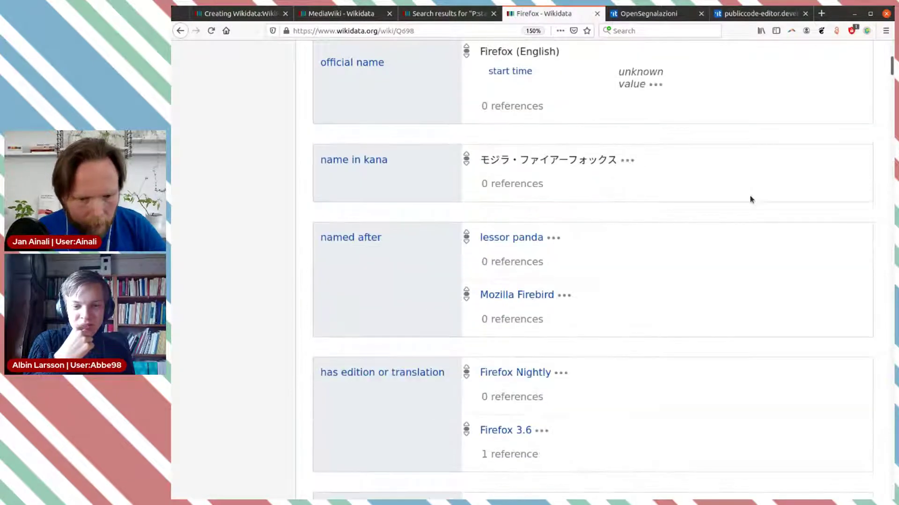
scroll(750, 199, up, 2)
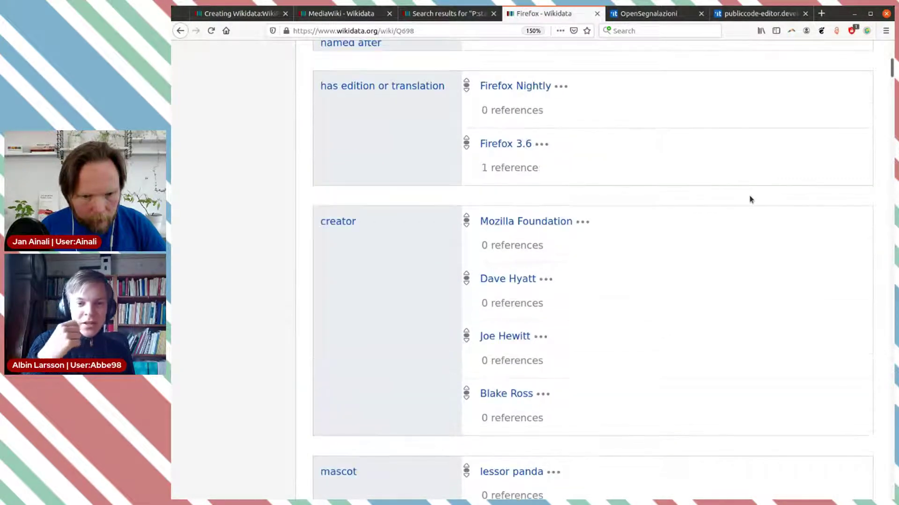
scroll(749, 199, up, 2)
scroll(421, 166, up, 7)
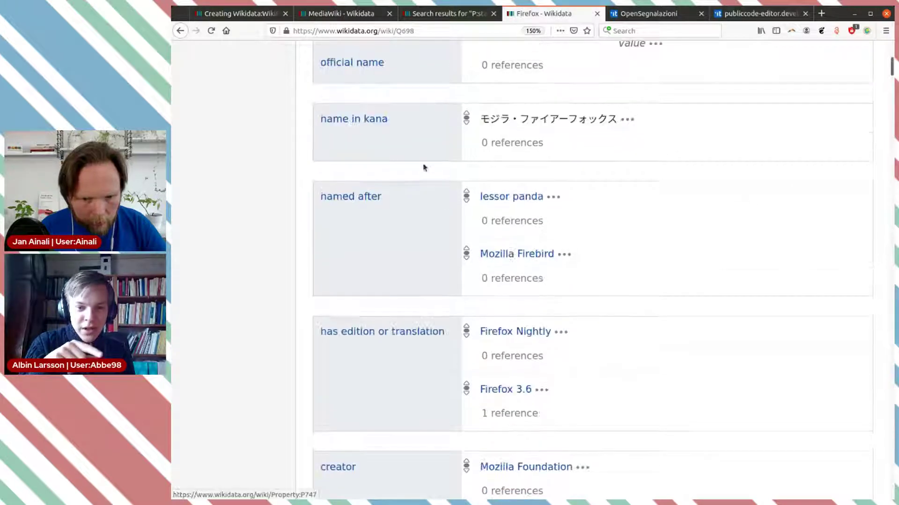
scroll(423, 168, up, 2)
scroll(424, 167, down, 3)
scroll(424, 167, up, 4)
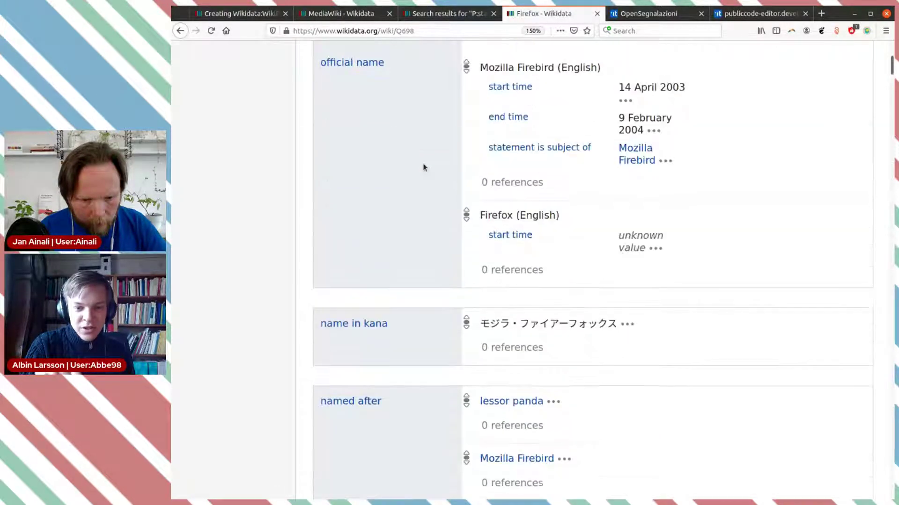
scroll(423, 167, down, 8)
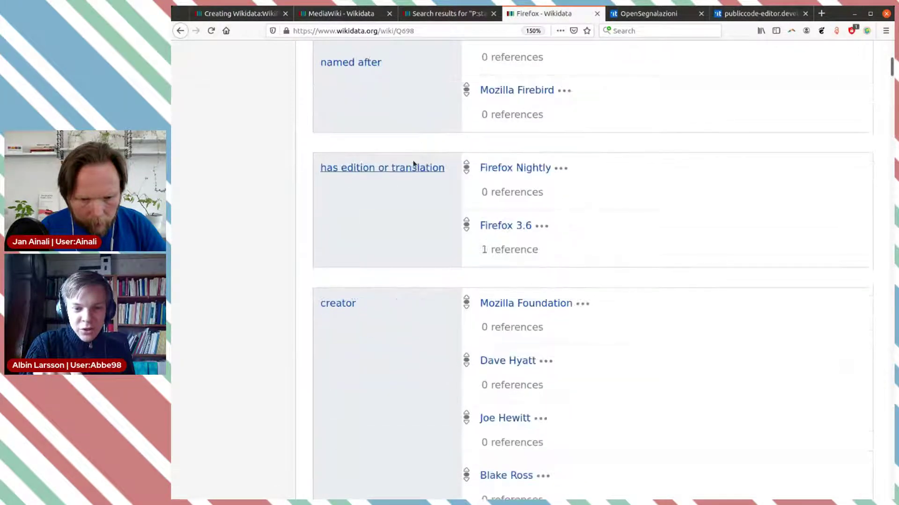
- Open the Firefox Nightly item from the edition statement and look through its statements for a development status property
click(518, 169)
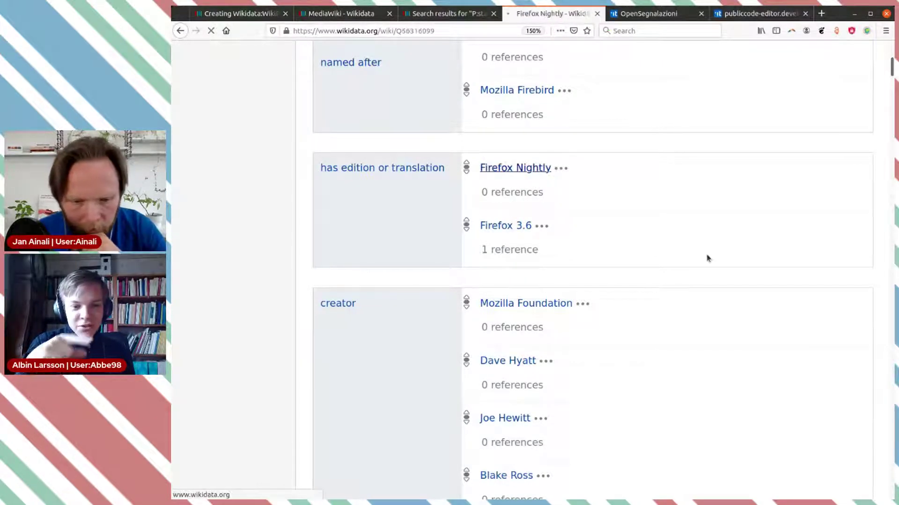
scroll(707, 258, down, 6)
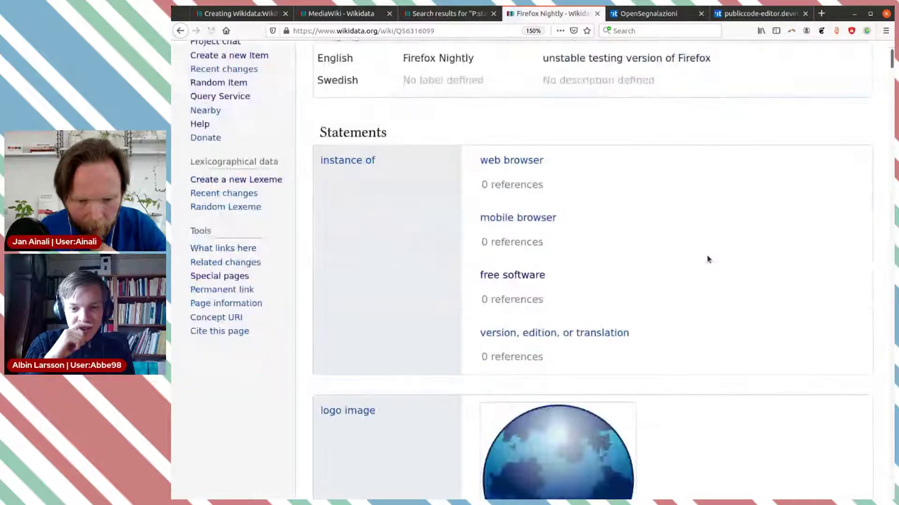
scroll(714, 234, up, 2)
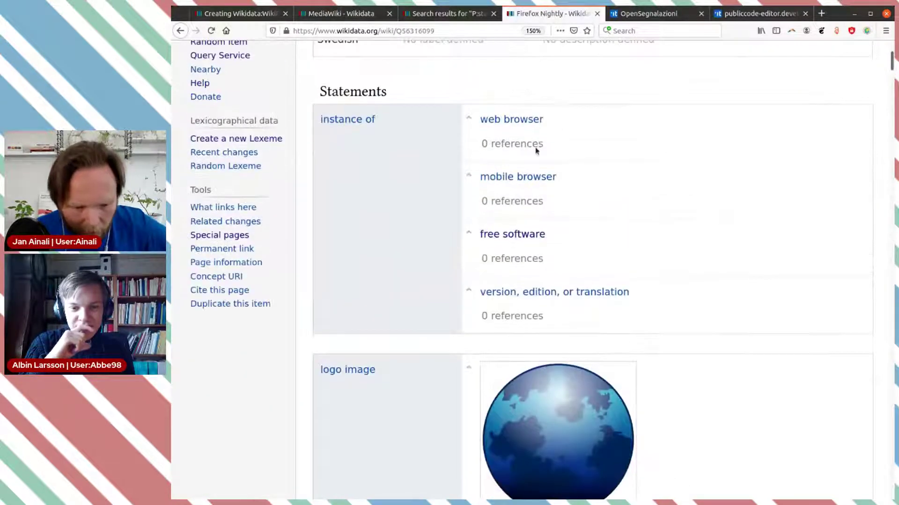
scroll(472, 179, down, 8)
scroll(425, 206, down, 17)
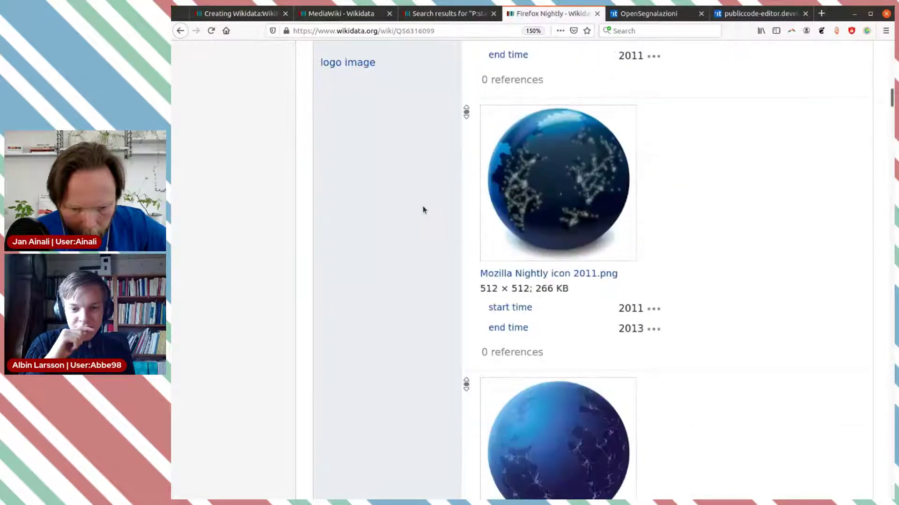
scroll(425, 208, down, 15)
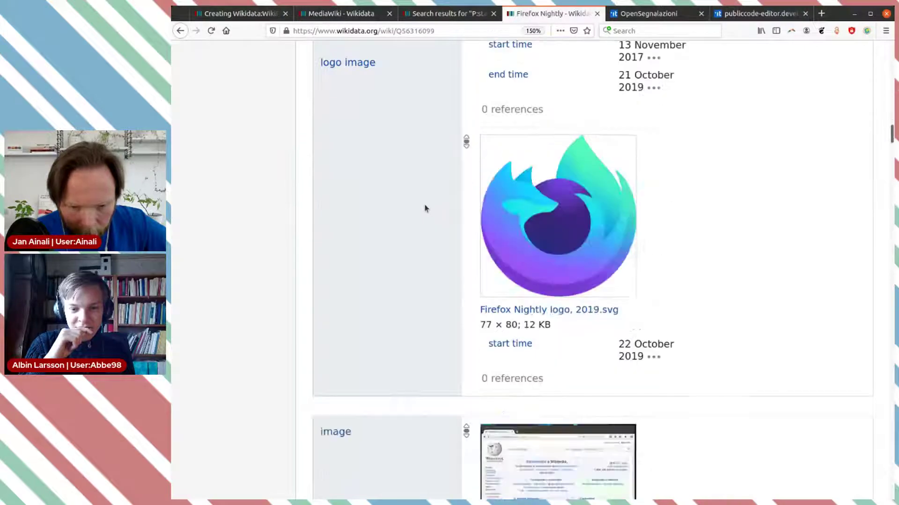
- Look through the Firefox Nightly item's statements for a property that could express development status
scroll(425, 208, down, 5)
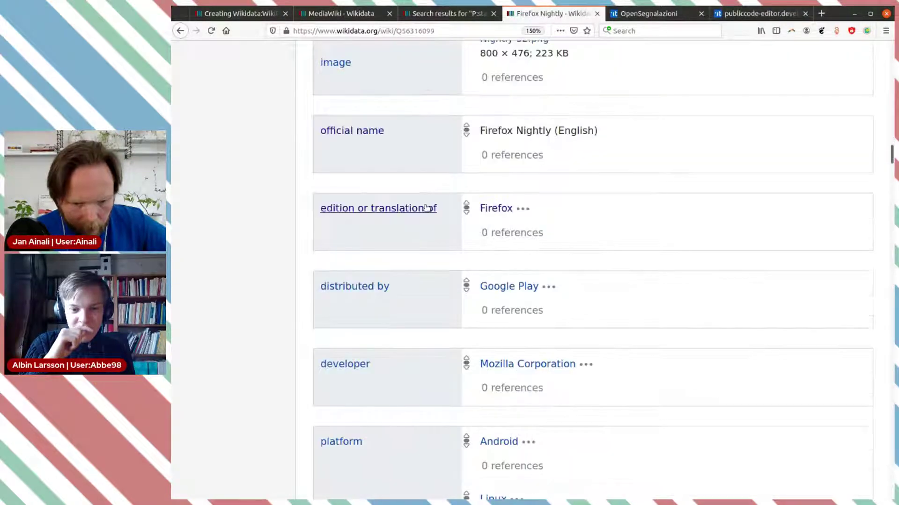
scroll(384, 238, down, 5)
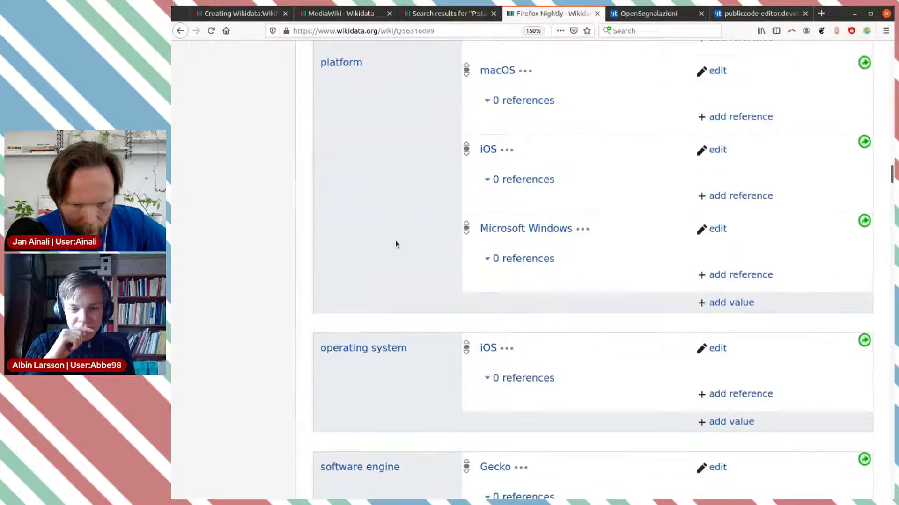
scroll(412, 231, down, 8)
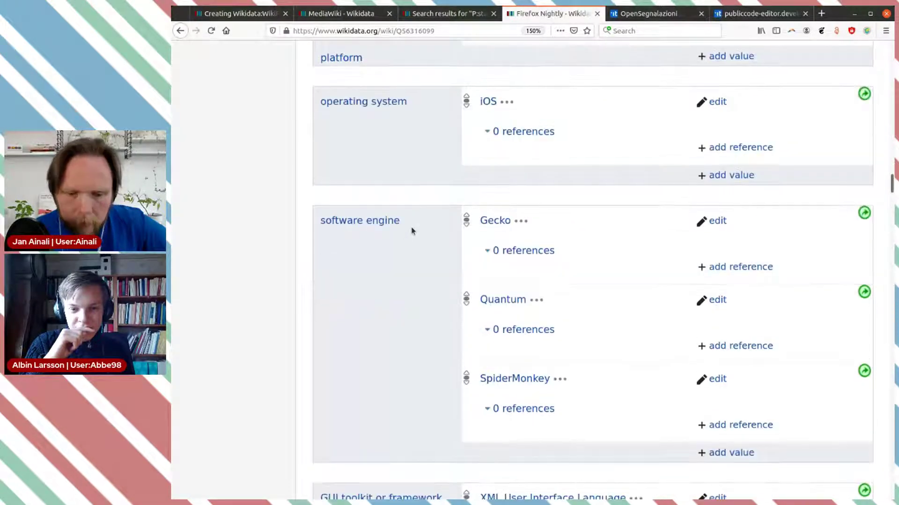
scroll(411, 231, down, 9)
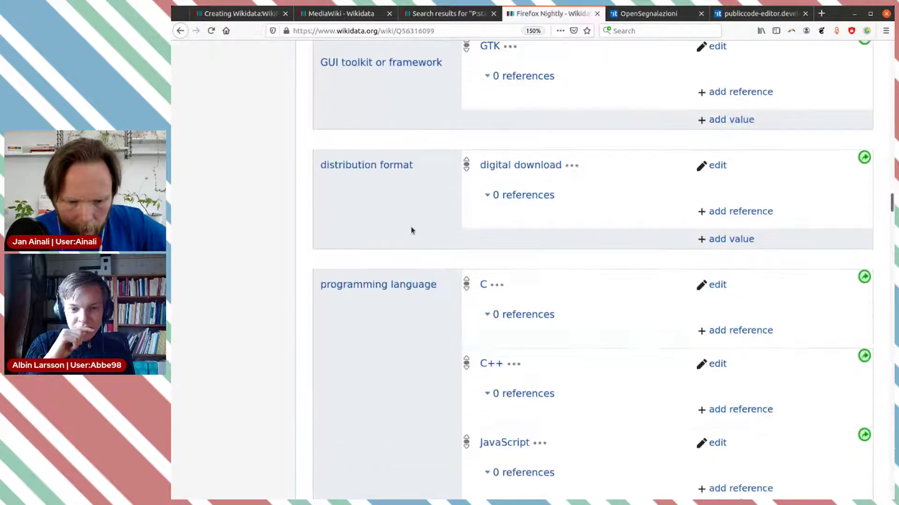
scroll(411, 231, down, 16)
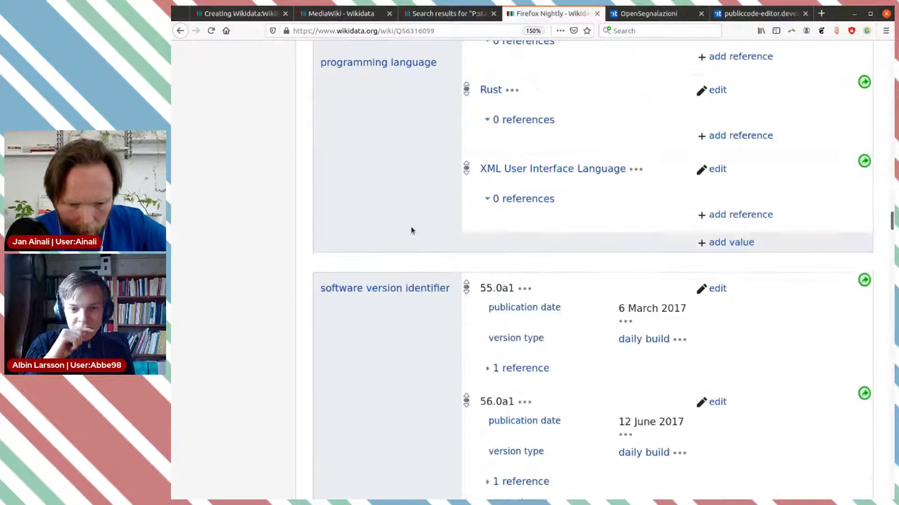
scroll(412, 230, down, 11)
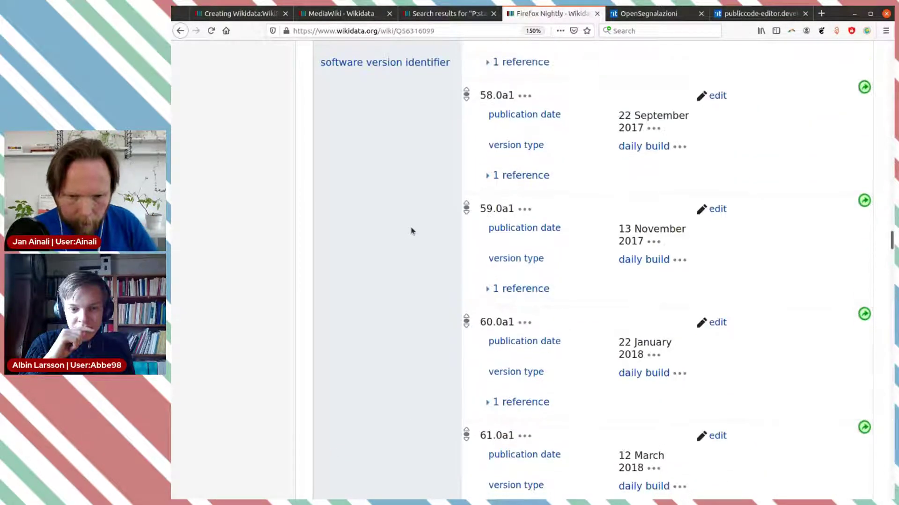
scroll(411, 231, down, 15)
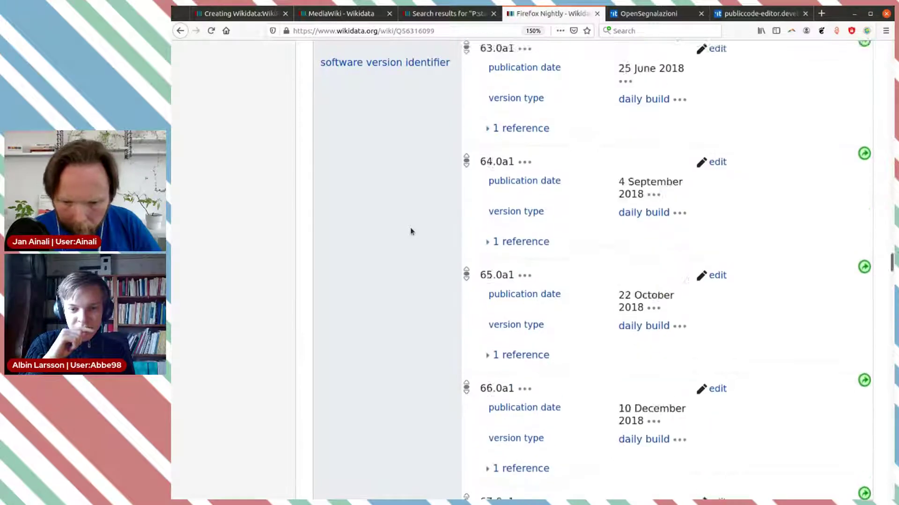
scroll(410, 231, down, 20)
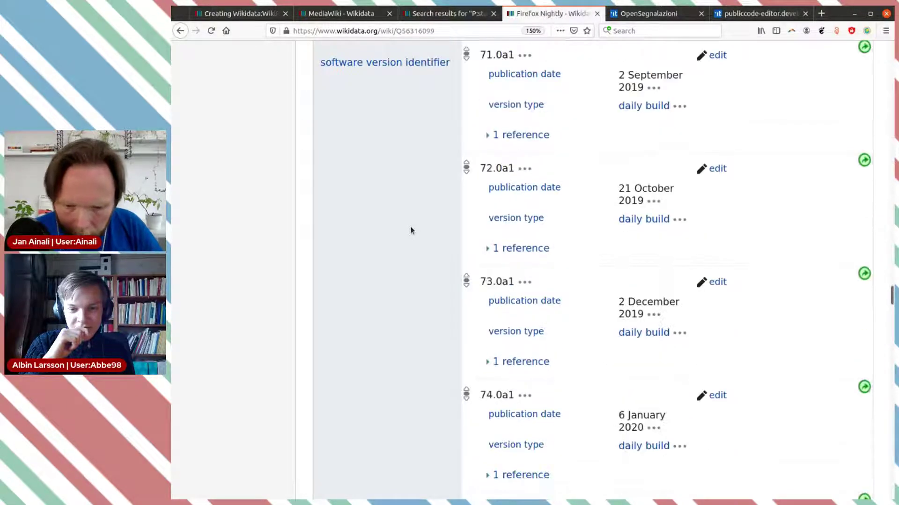
scroll(412, 229, down, 14)
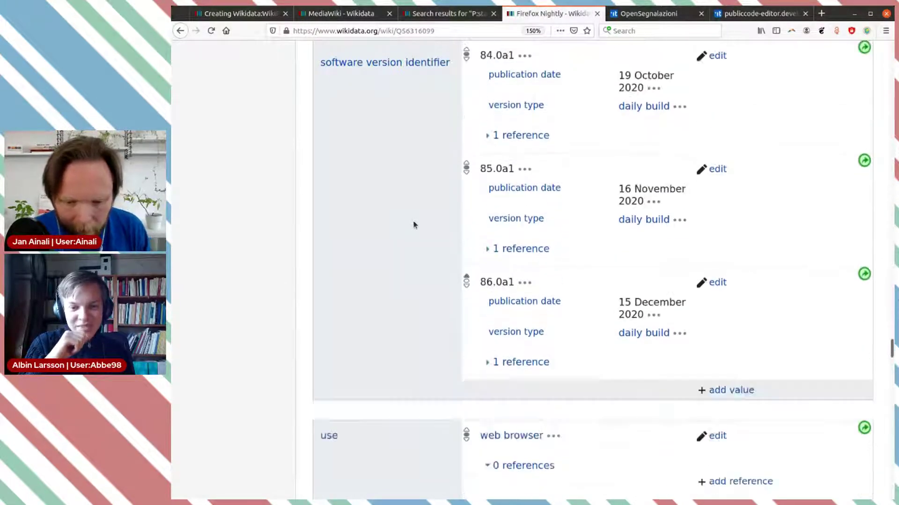
scroll(414, 225, down, 10)
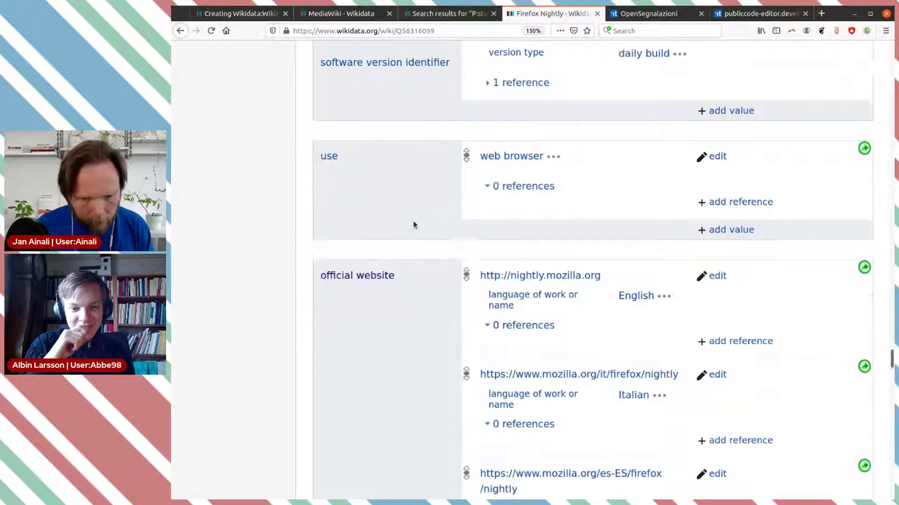
scroll(413, 225, down, 6)
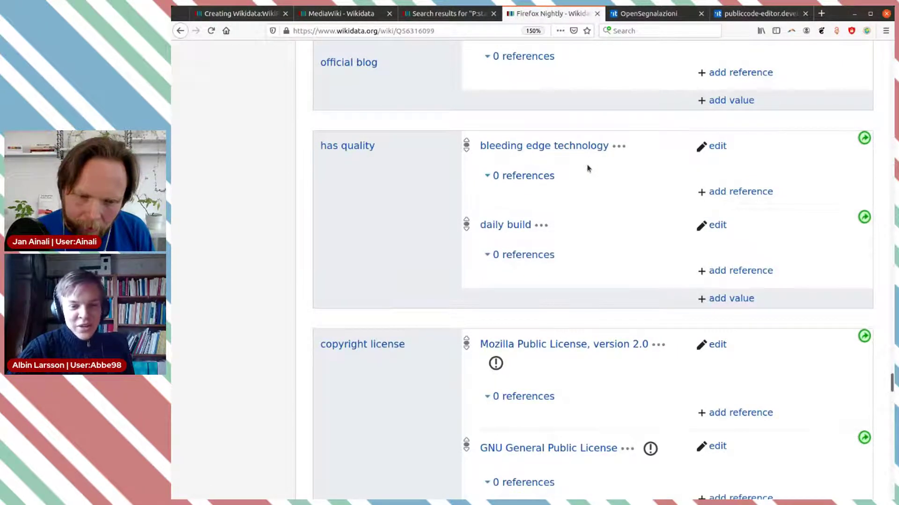
click(251, 15)
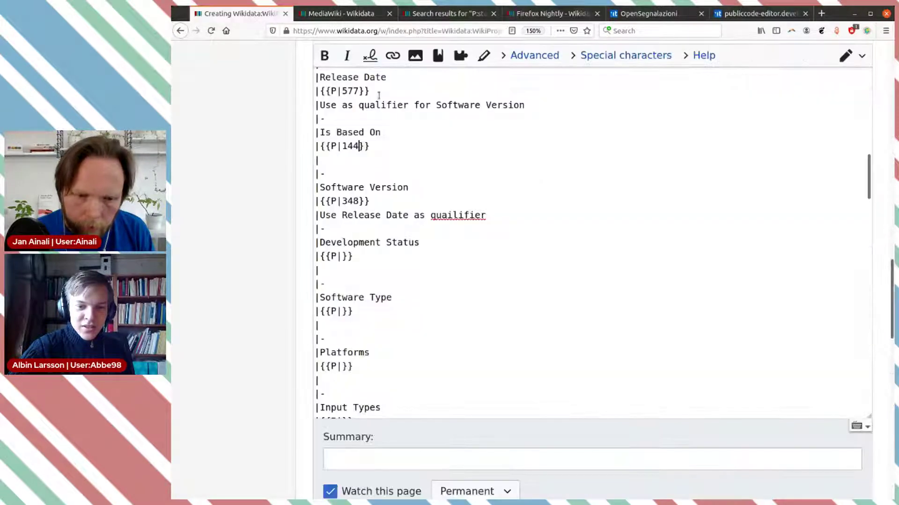
click(338, 14)
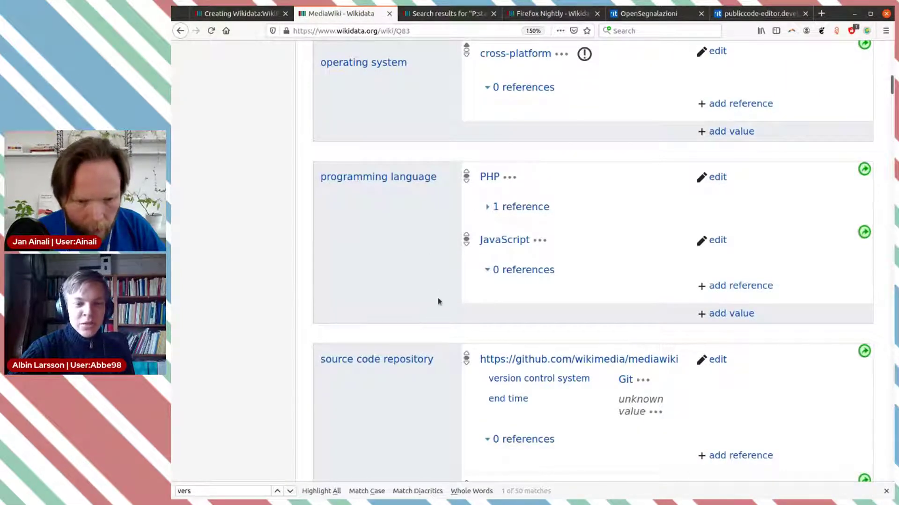
click(423, 31)
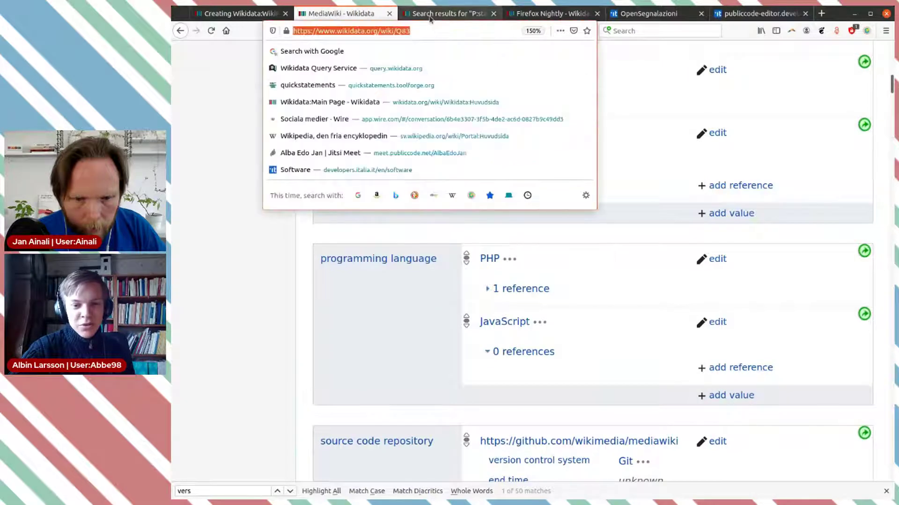
click(431, 16)
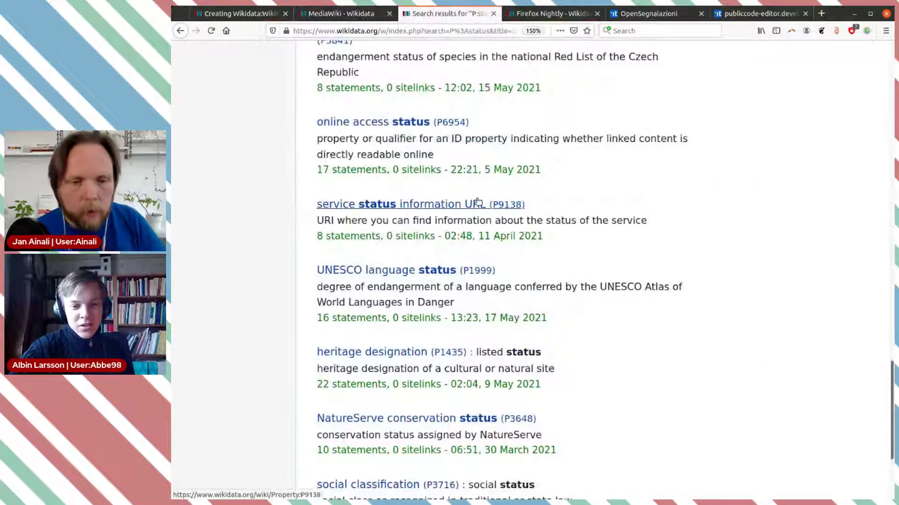
click(232, 14)
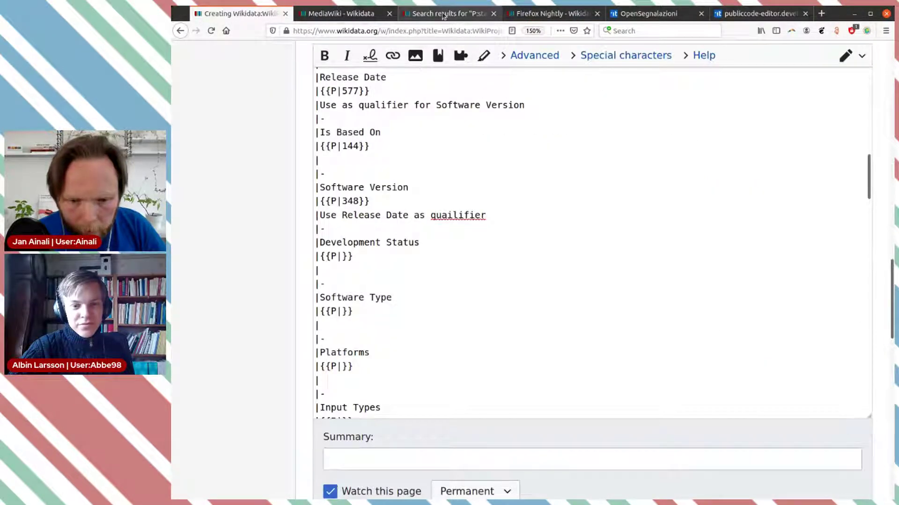
click(445, 14)
- Look up the property number of "has quality" on Firefox Nightly and enter 1552 in the Development Status row's P template
click(551, 17)
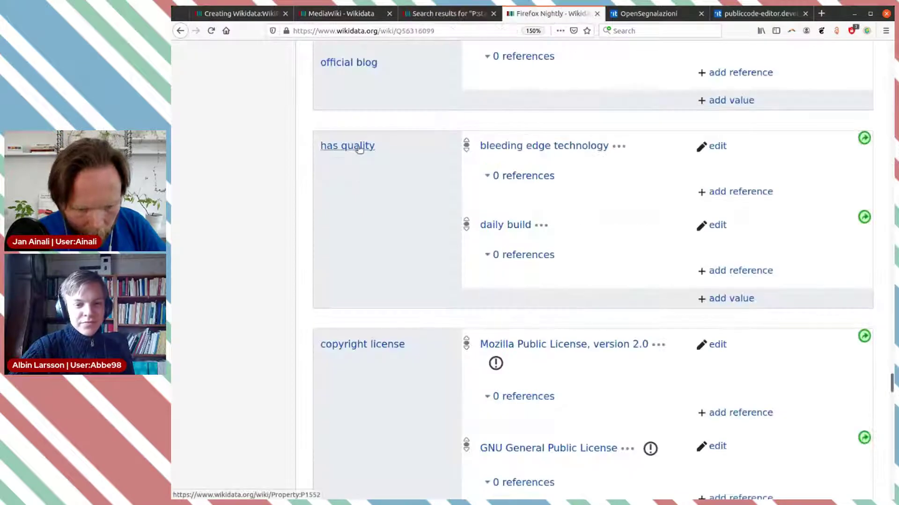
click(234, 14)
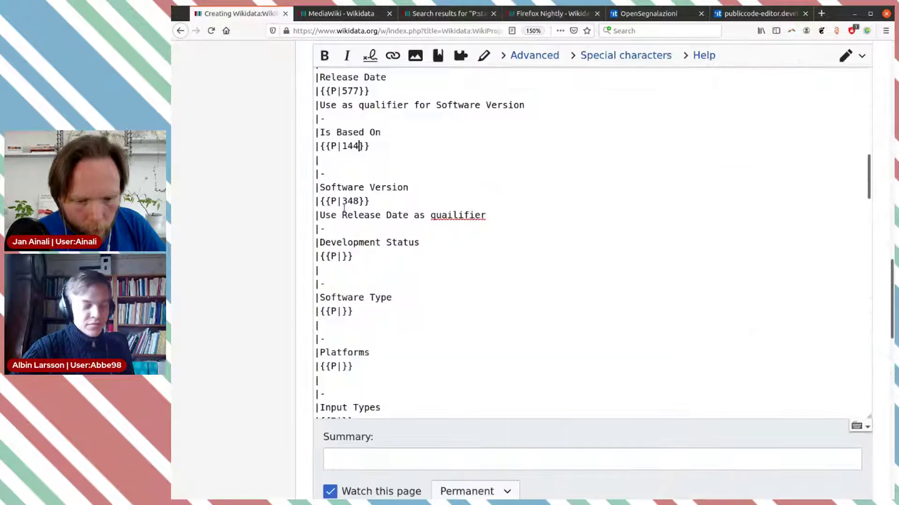
click(342, 256)
text(14)
key(BackSpace)
text(552)
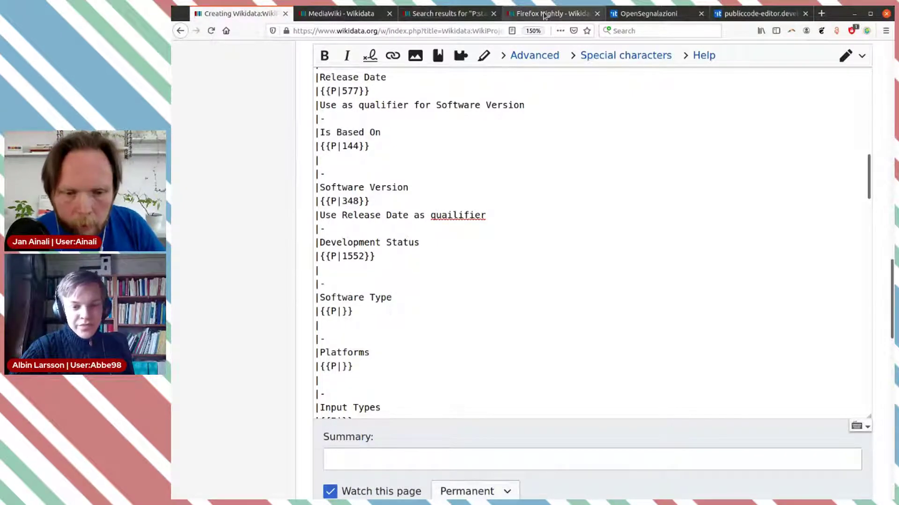
- Compare the allowed Development Status values in the publiccode.yml Editor with the "has quality" values on Firefox Nightly
click(746, 15)
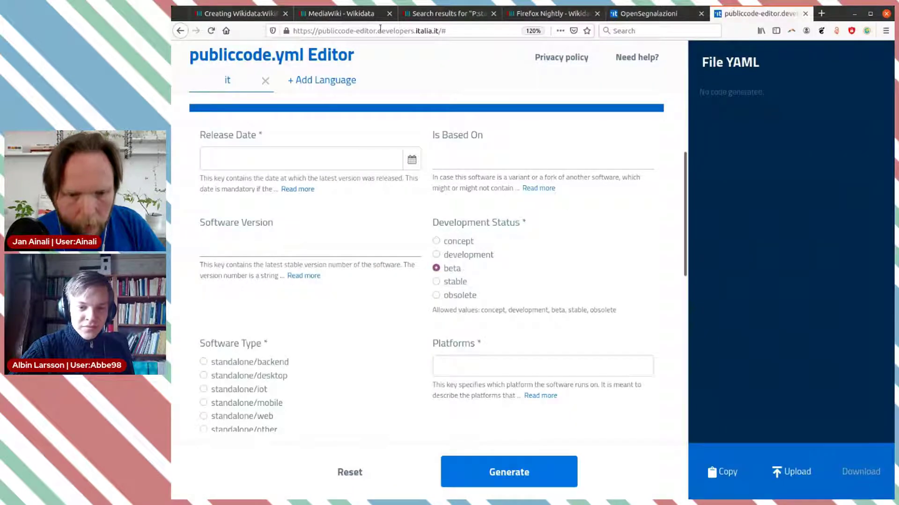
click(549, 14)
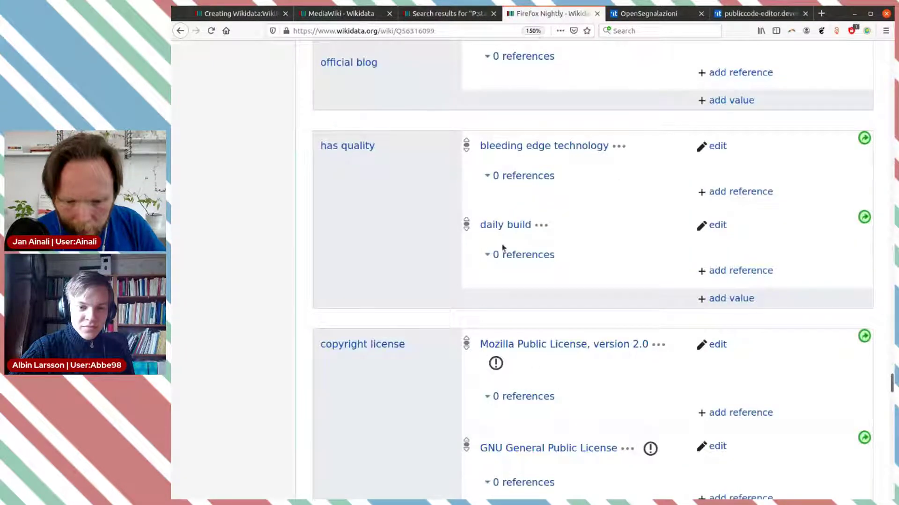
scroll(805, 69, up, 1)
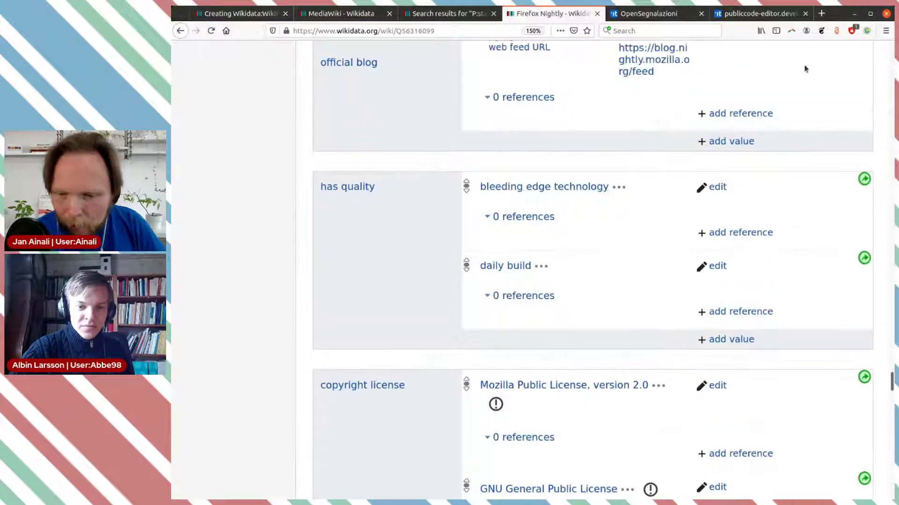
- Search Wikidata for "concept" from the MediaWiki item page and open the item described as a semantic unit
click(892, 45)
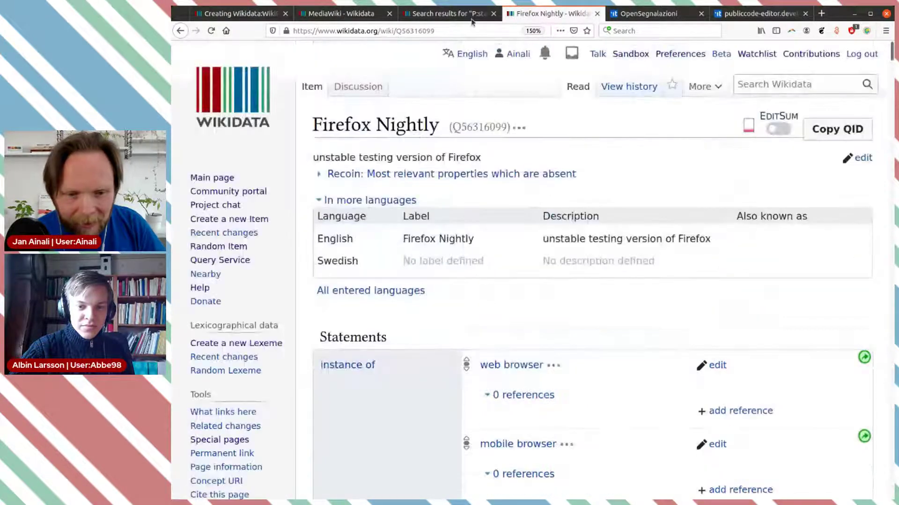
key(ctrl+Page_Up)
key(ctrl+Page_Up)
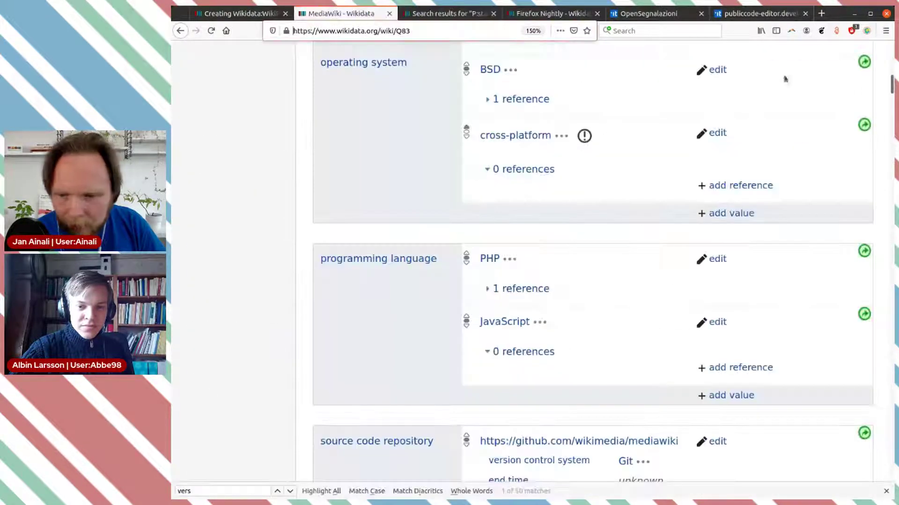
click(892, 47)
click(772, 85)
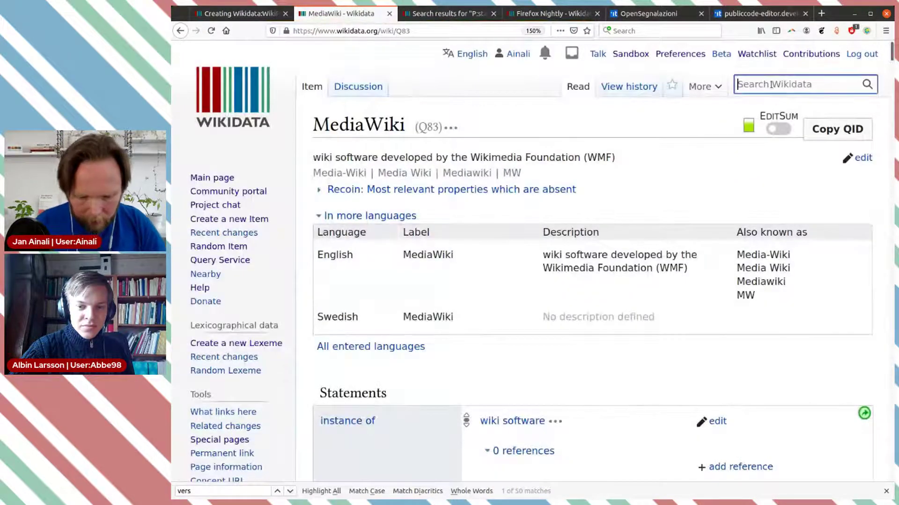
text(concept)
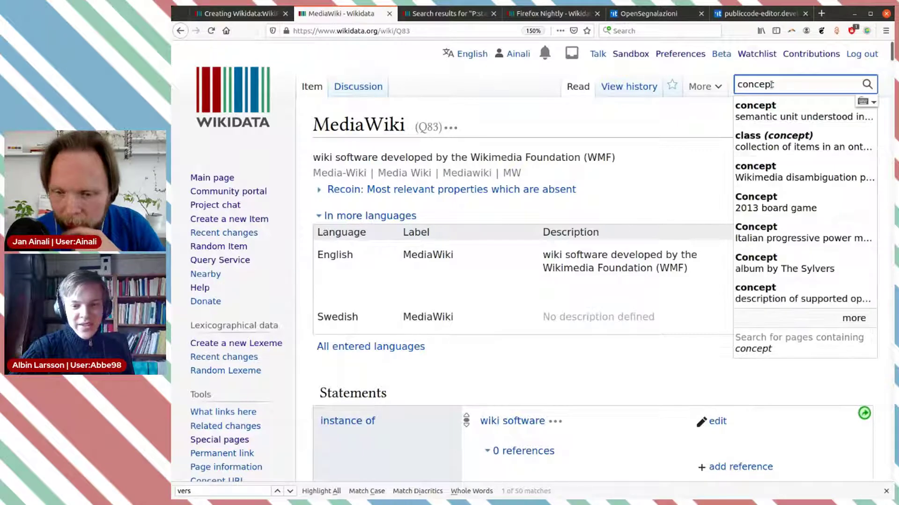
click(834, 109)
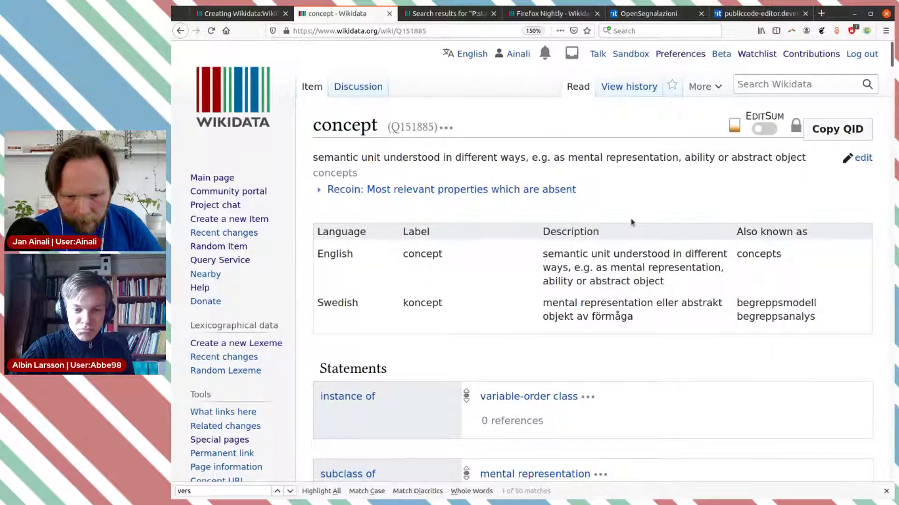
- Review the concept item's descriptions and statements, and open its English Wikipedia article in a separate tab
scroll(631, 220, down, 3)
scroll(631, 219, up, 2)
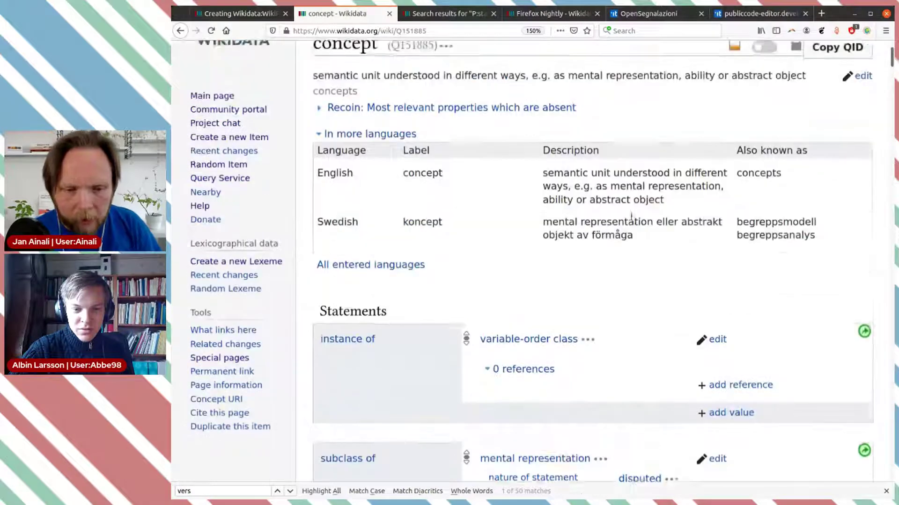
scroll(531, 167, up, 1)
scroll(531, 163, down, 1)
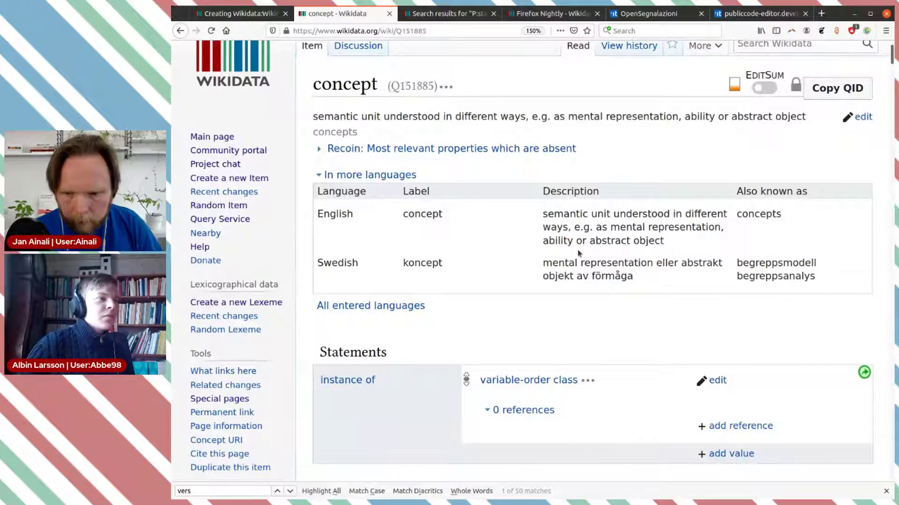
drag(891, 54, 867, 385)
middle_click(364, 288)
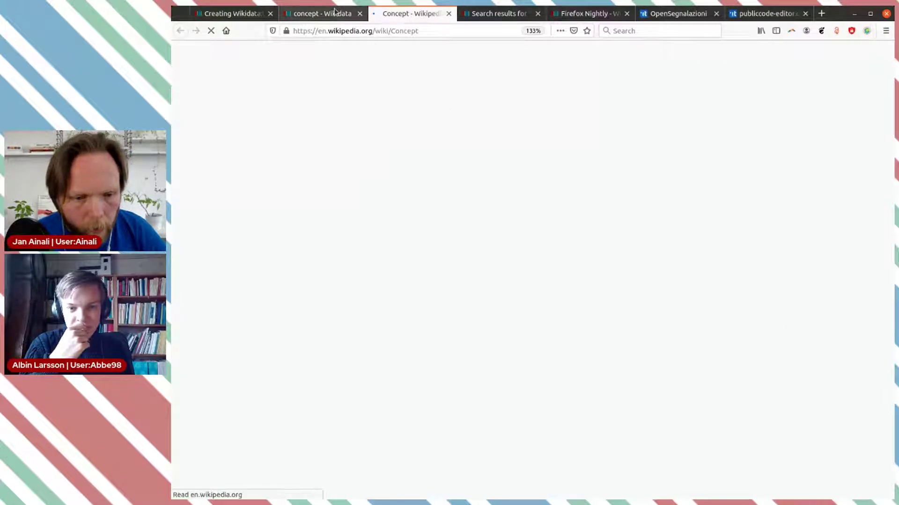
- Return to the Wikidata concept item and copy its identifier Q151885 from the page address
click(315, 14)
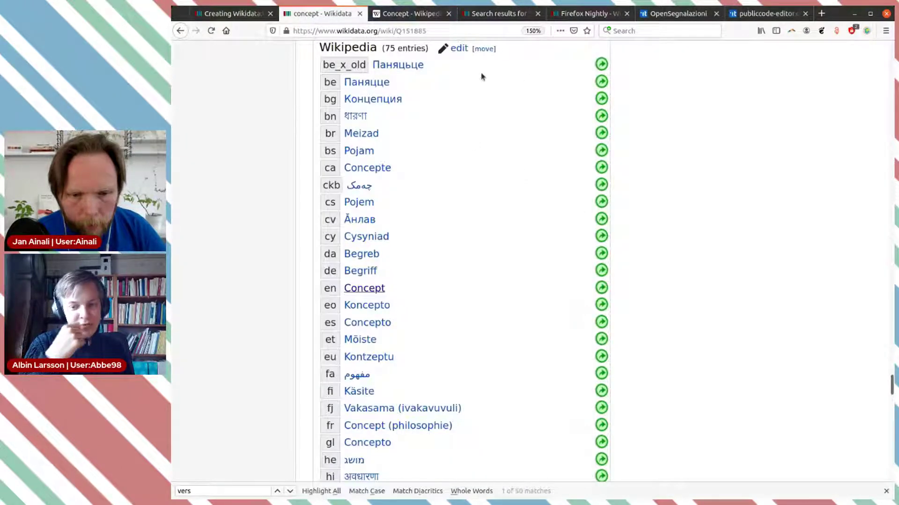
click(415, 31)
double_click(415, 31)
key(ctrl+c)
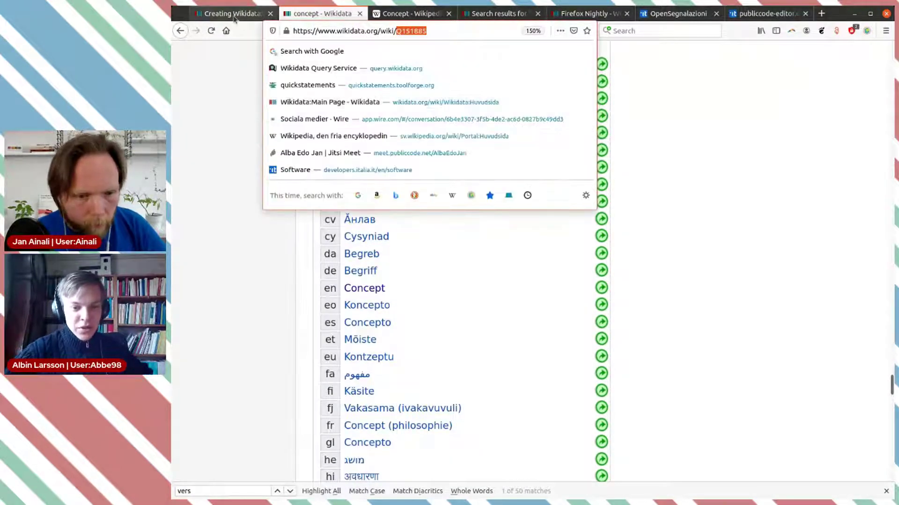
- Begin the Development Status row's note in the WikiProject wikitext with "Use one of {{Q|Q151885}},"
click(229, 13)
key(Down)
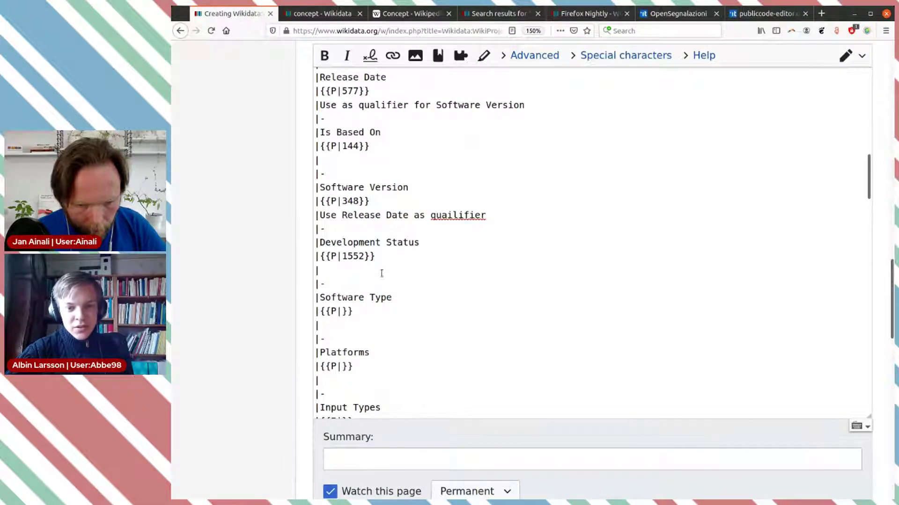
text({{)
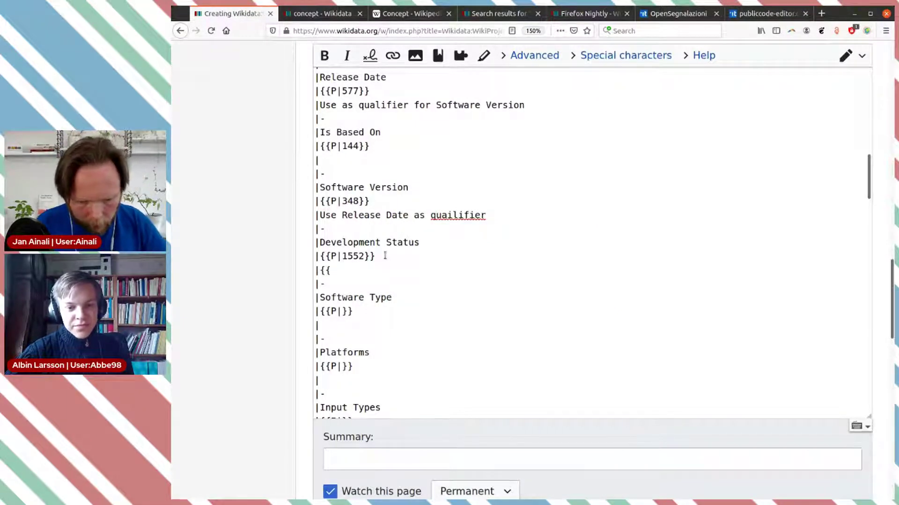
key(Left)
key(Left)
text(Use )
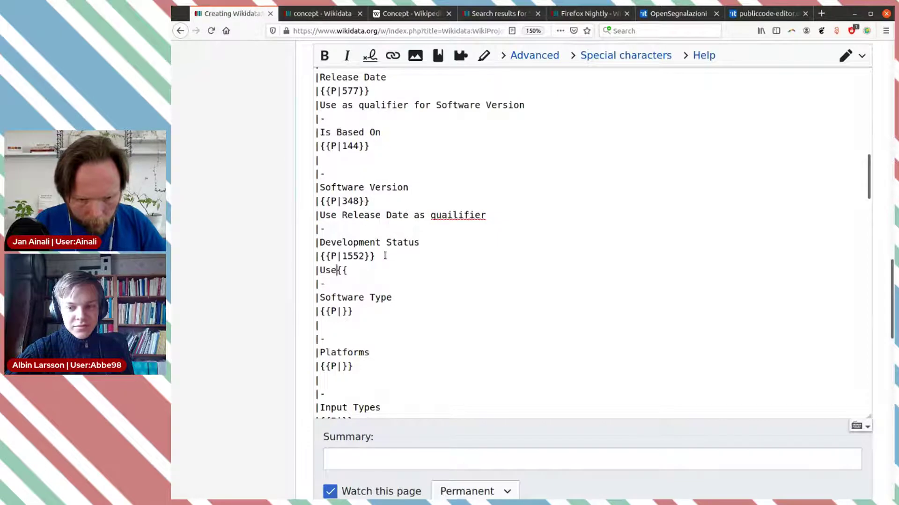
text(one of)
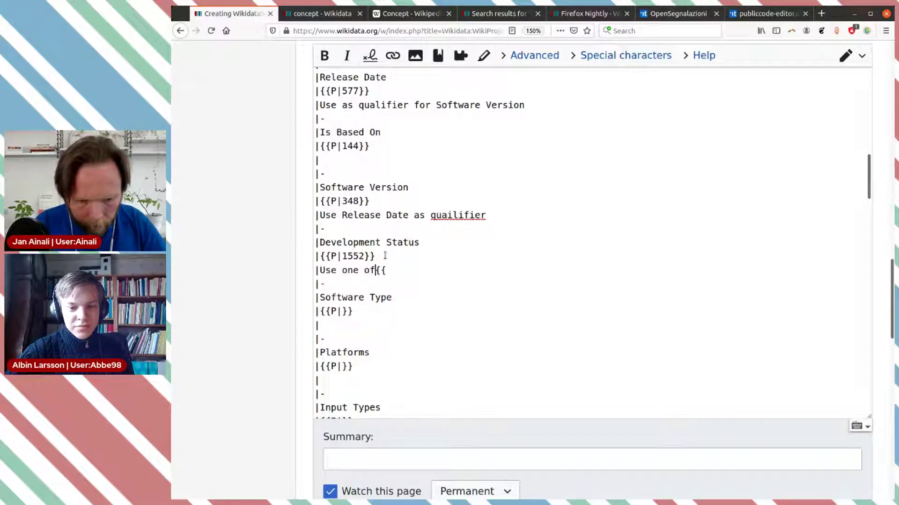
key(End)
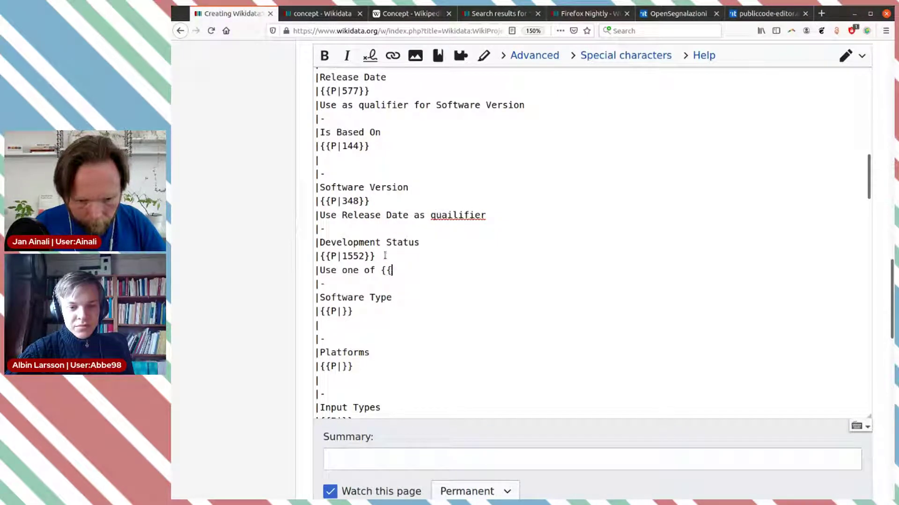
text(Q|)
key(ctrl+v)
text(}},)
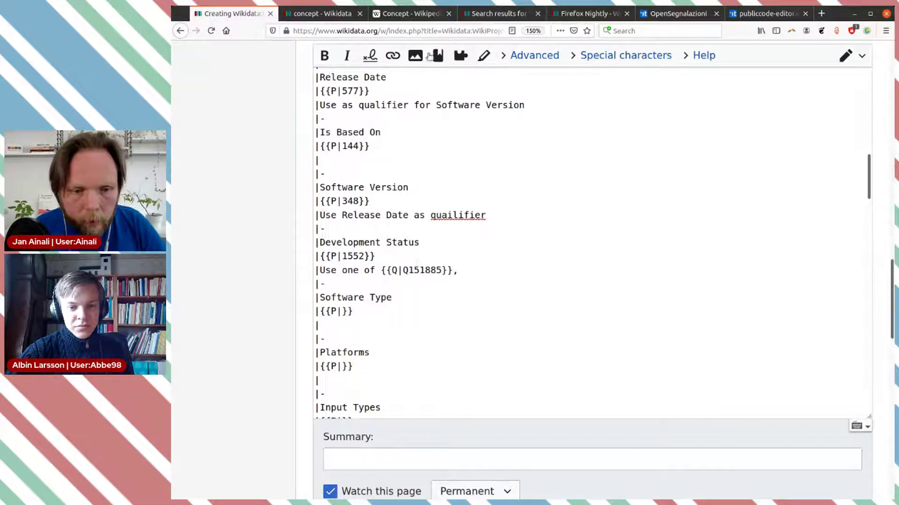
- Search Wikidata from the concept item page for "development" and for "under development"
click(328, 17)
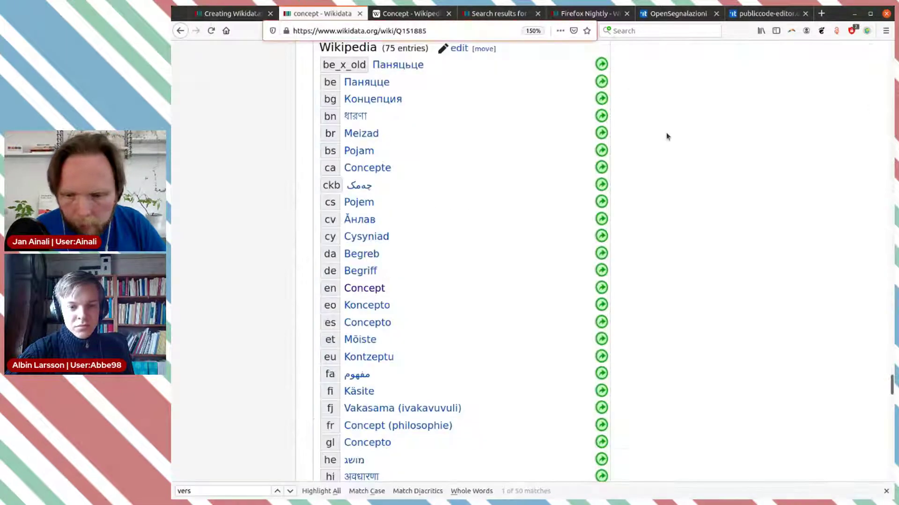
scroll(818, 224, up, 5)
drag(892, 373, 774, 69)
scroll(775, 80, up, 1)
click(770, 84)
text(development)
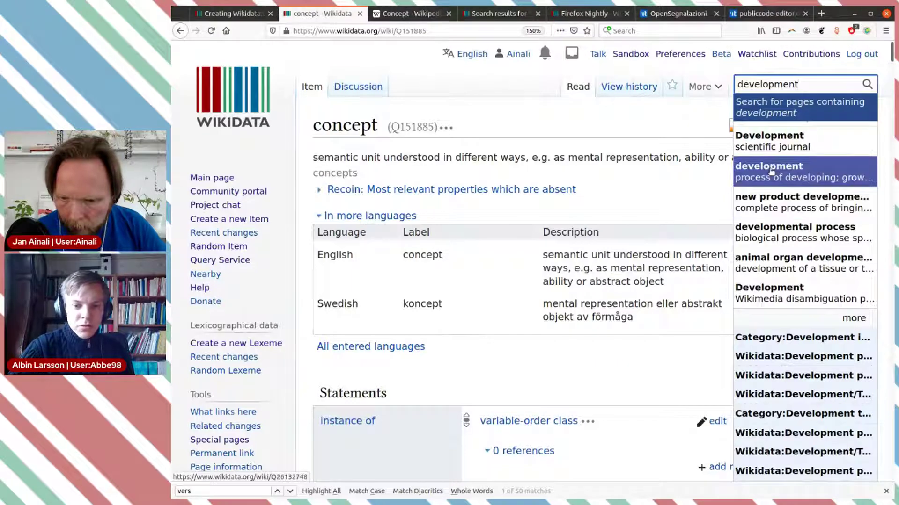
text(v)
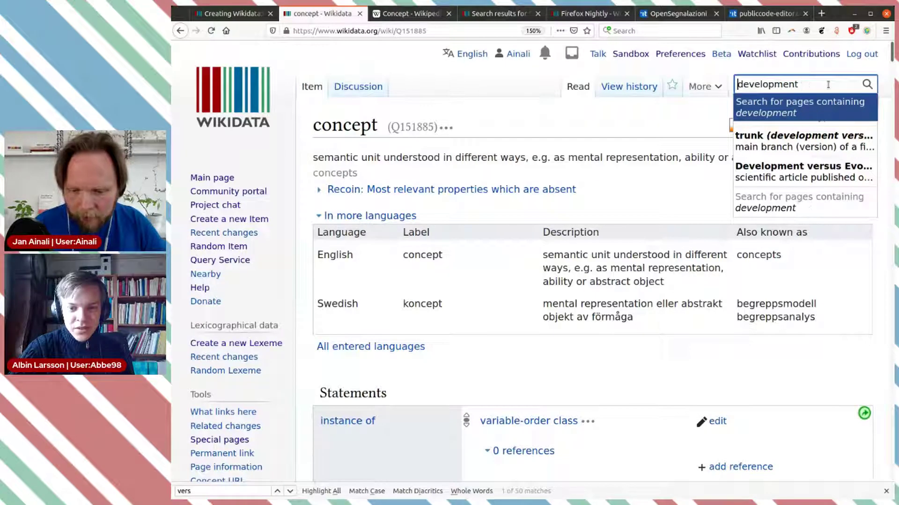
text(under)
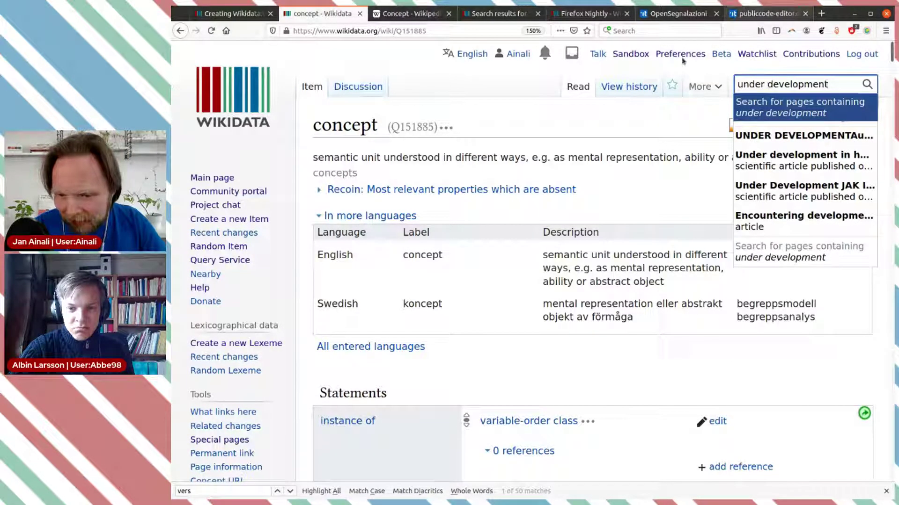
- Try "developin" as a search term, then search for "development", open the item described as a process of developing, and review its statements
key(BackSpace)
key(BackSpace)
key(BackSpace)
key(BackSpace)
key(BackSpace)
key(BackSpace)
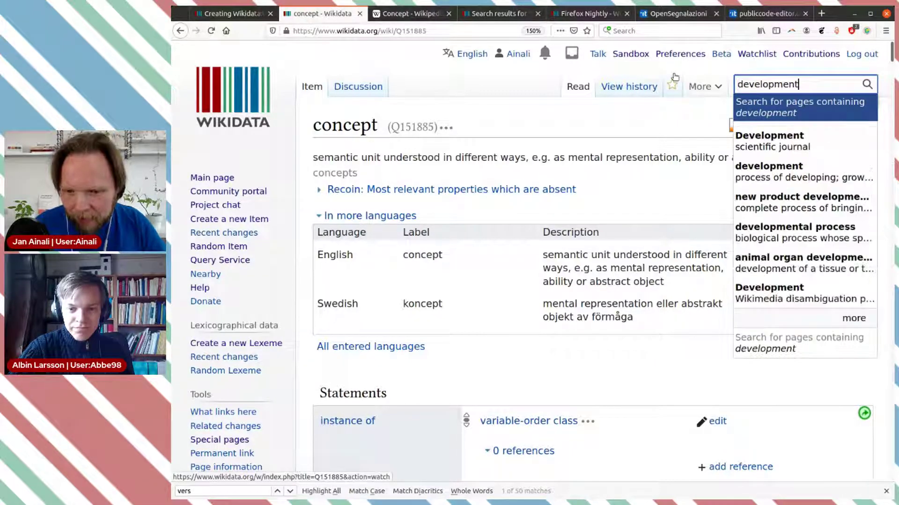
key(BackSpace)
key(BackSpace)
key(BackSpace)
text(in)
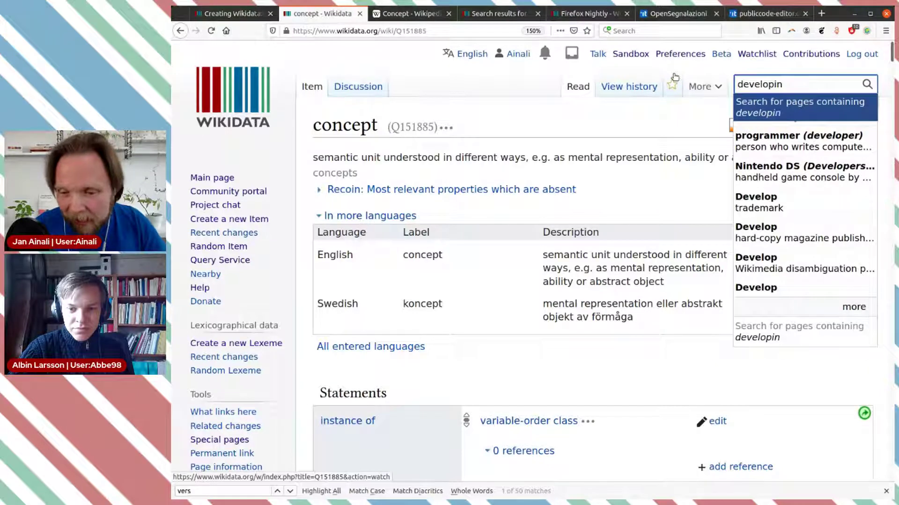
key(BackSpace)
key(BackSpace)
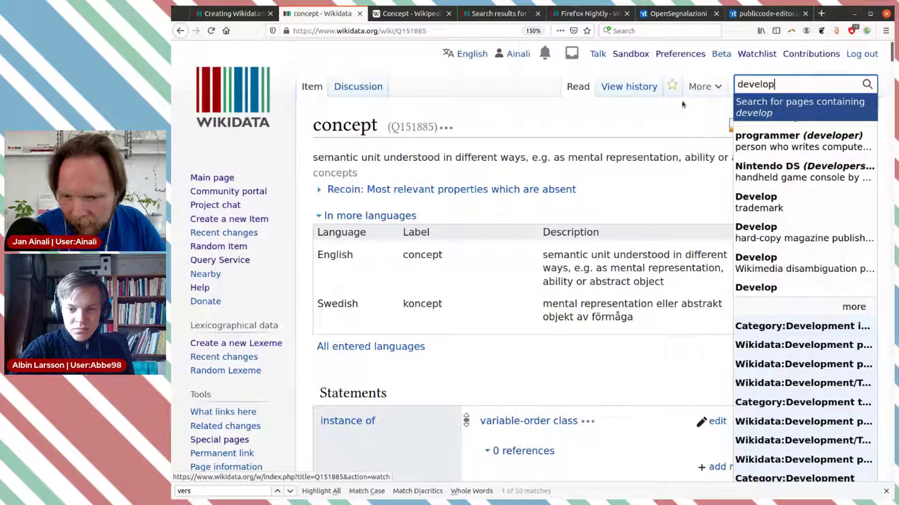
text(ment)
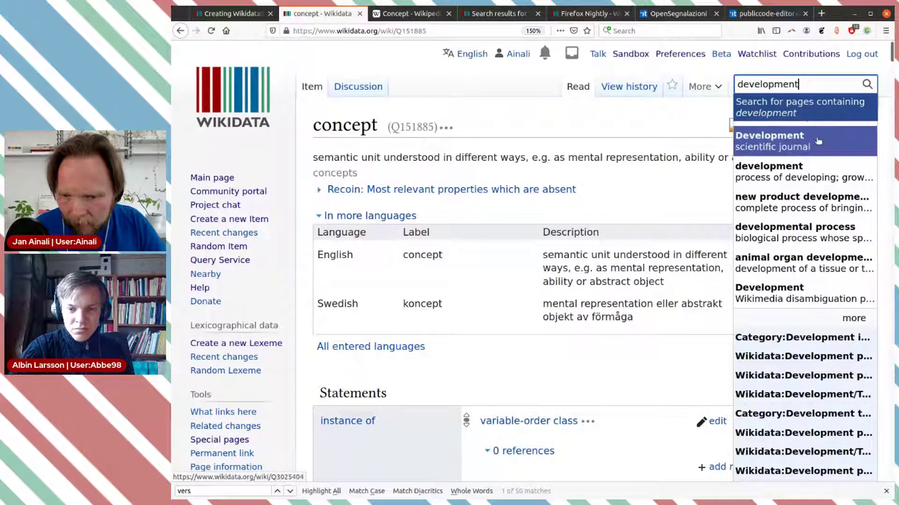
click(814, 164)
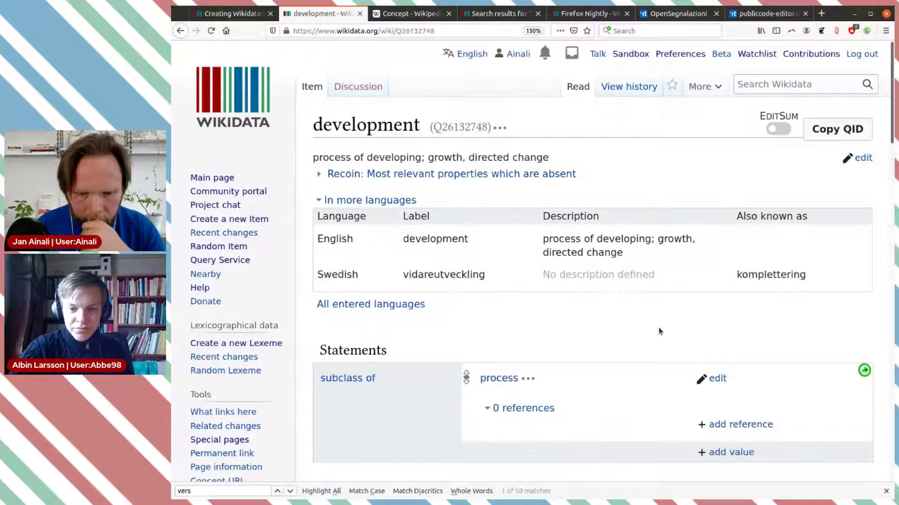
scroll(660, 331, down, 5)
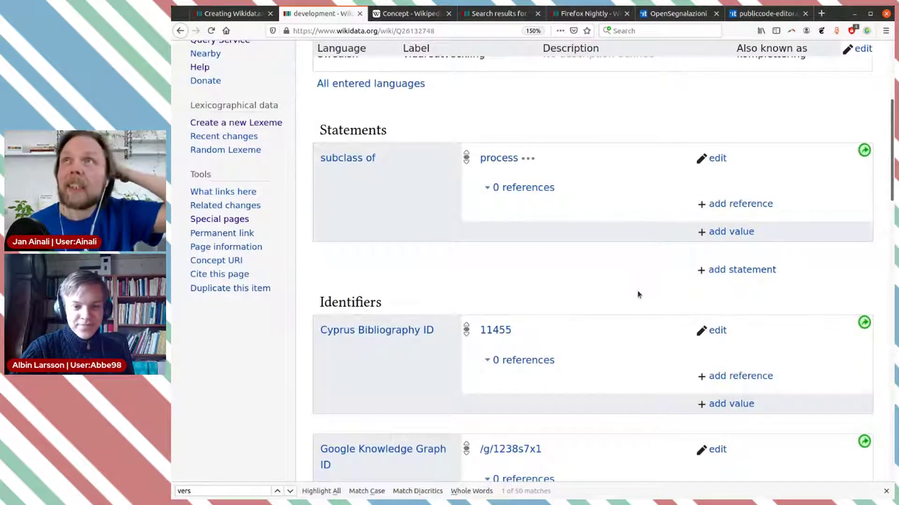
- Check the Development Status property in the wikitext and the Firefox Nightly item, then select the development item's identifier
click(239, 16)
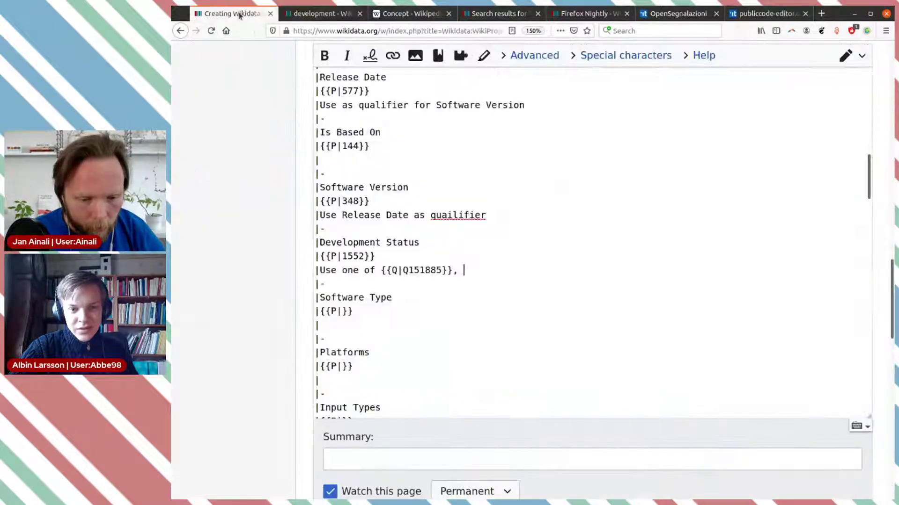
double_click(349, 255)
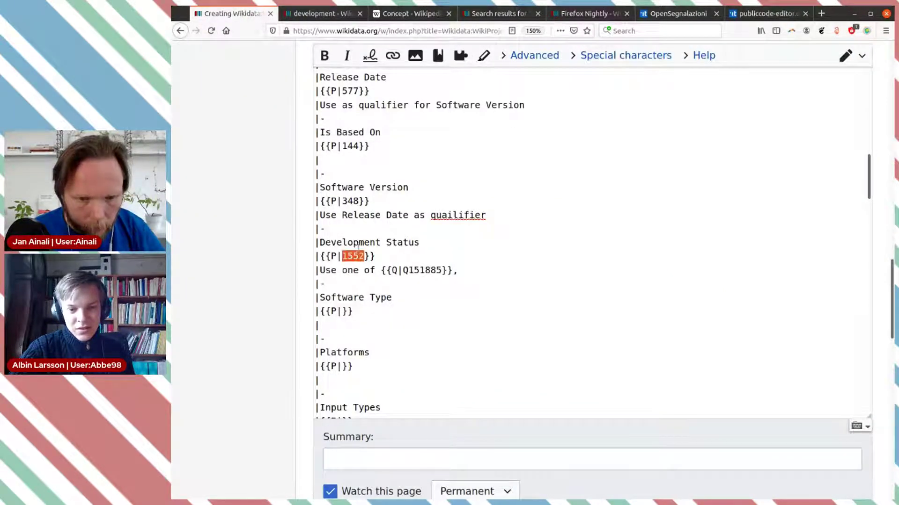
click(575, 15)
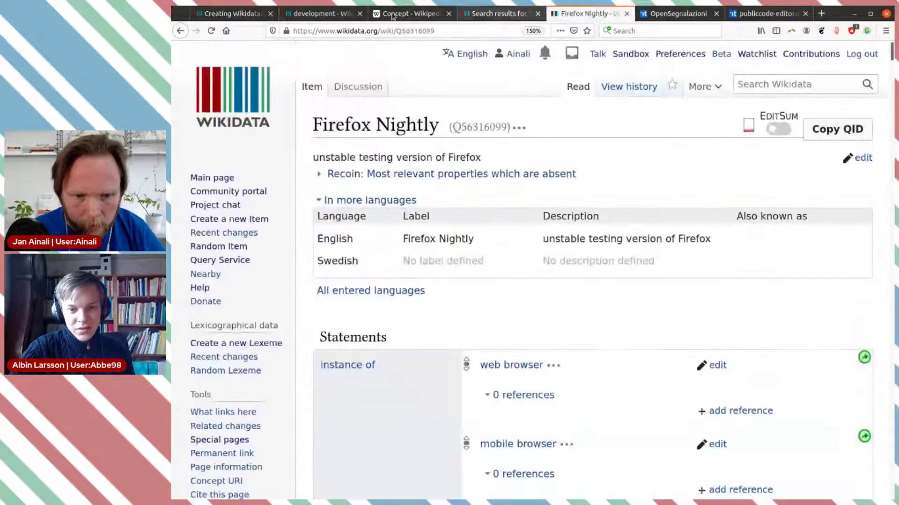
click(336, 18)
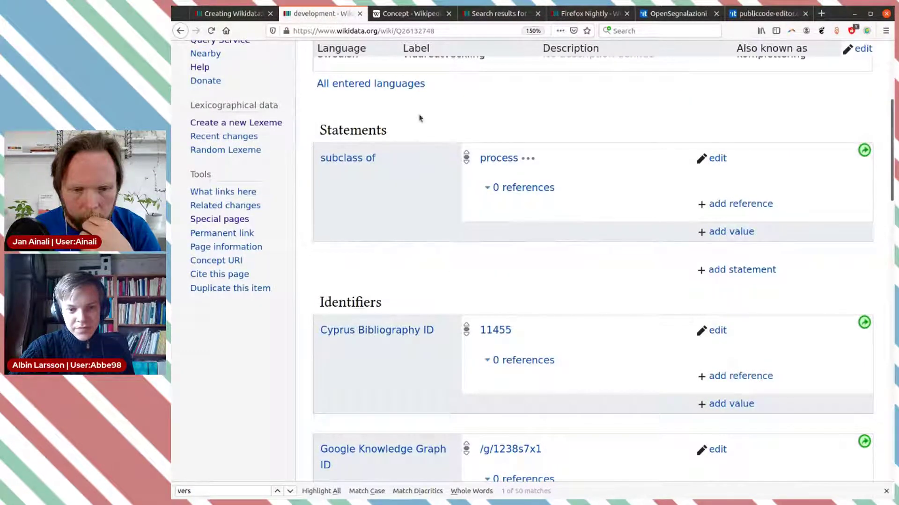
scroll(463, 139, up, 5)
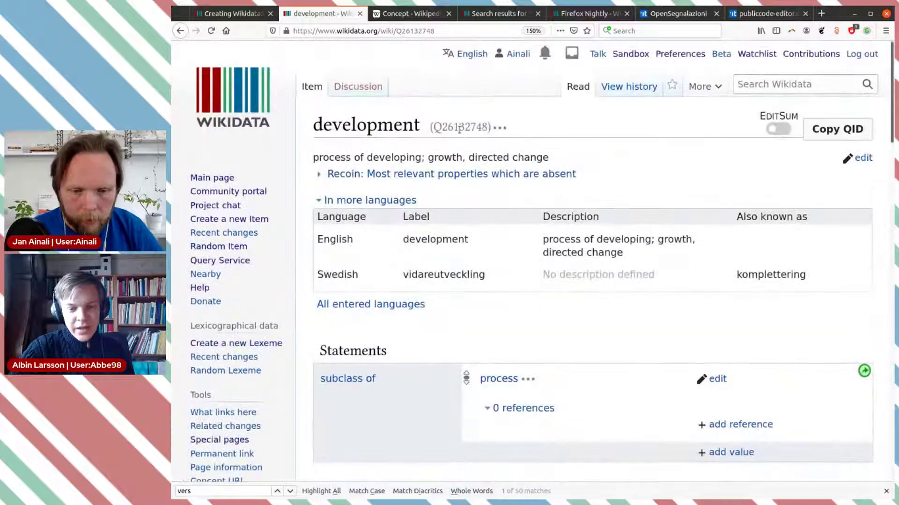
double_click(459, 128)
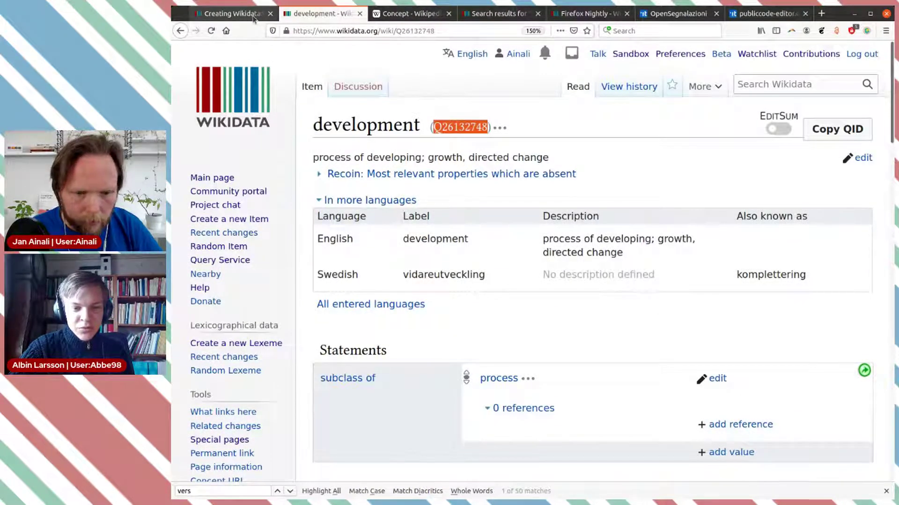
- Search Wikidata for "stable", open the stable version item, and copy its identifier Q2804309
click(763, 83)
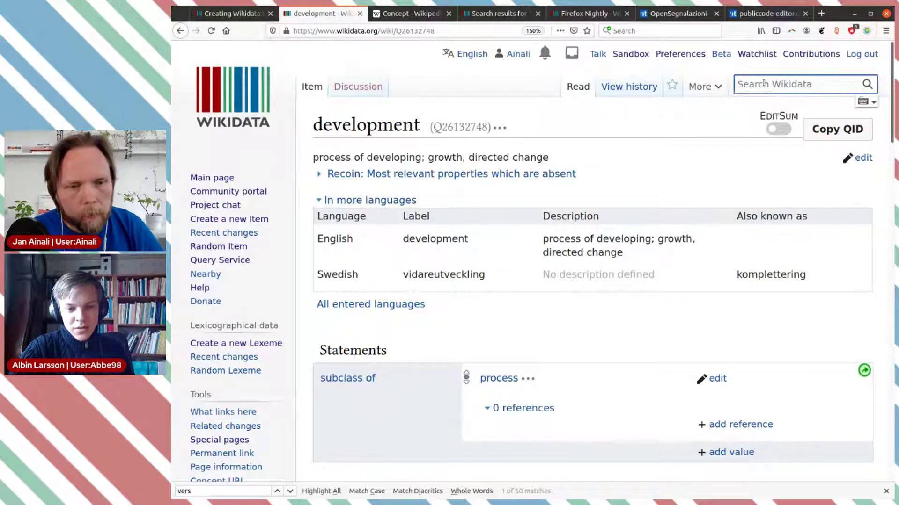
text(stale)
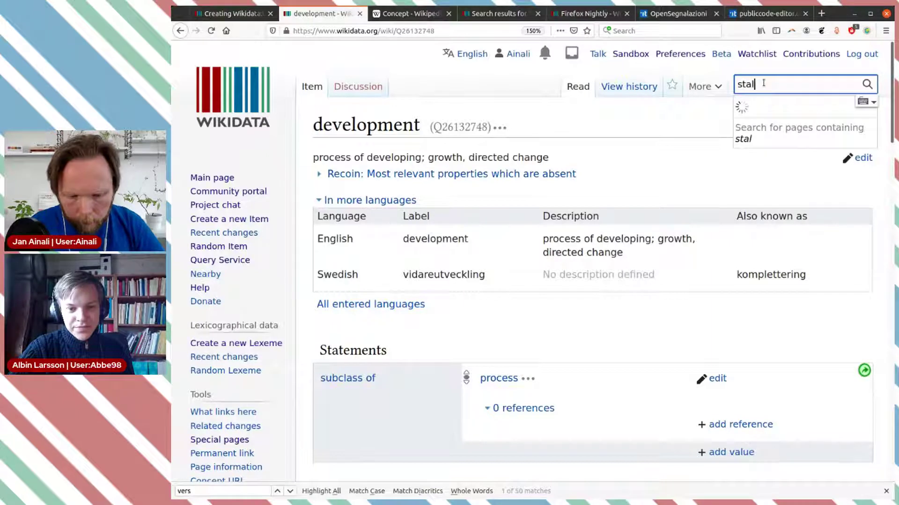
key(BackSpace)
key(BackSpace)
text(ble)
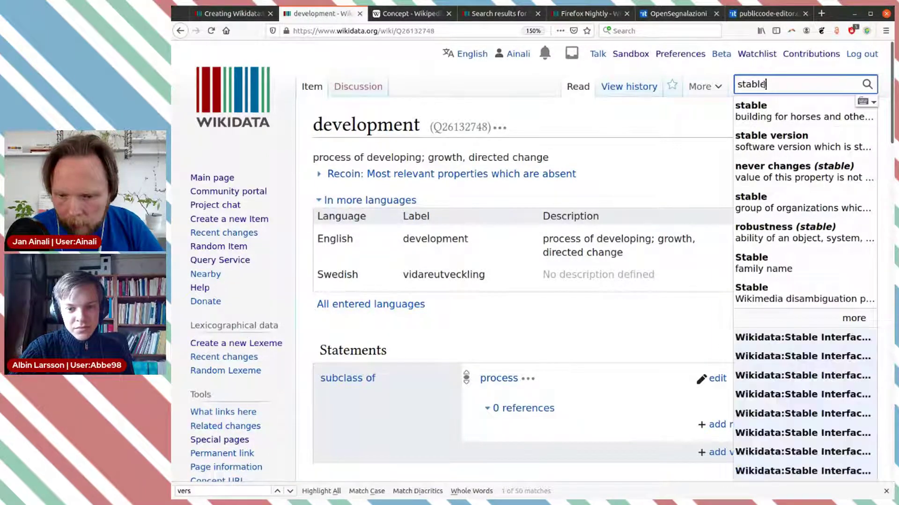
click(795, 142)
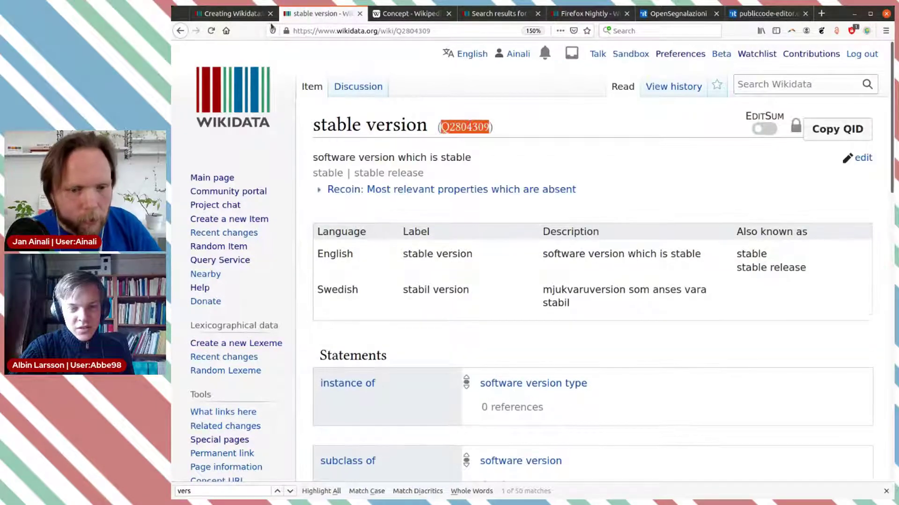
- Append {{Q|Q2804309}} to the Development Status note in the WikiProject wikitext
click(232, 16)
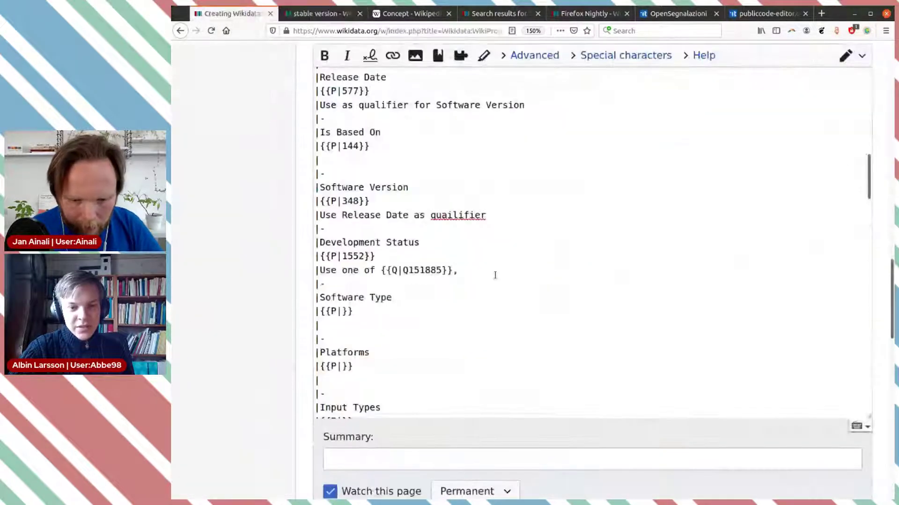
text({{)
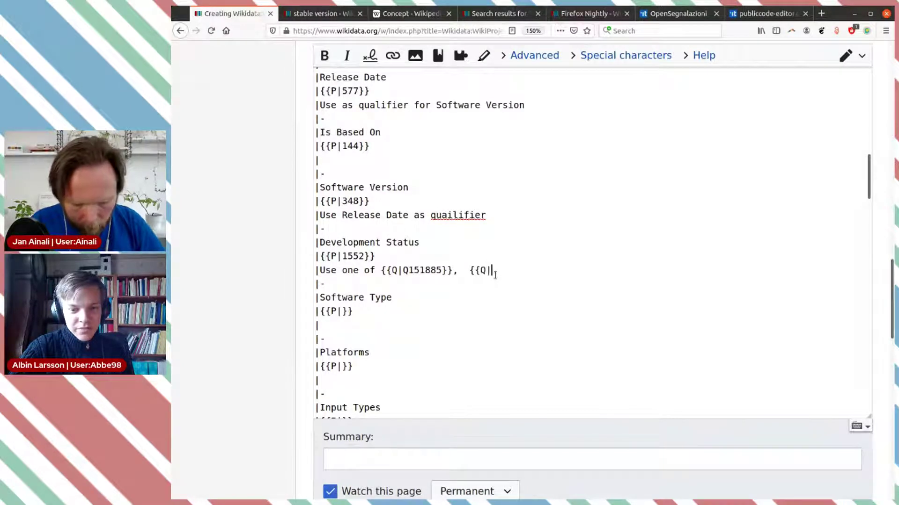
text(Q|)
text(Q2804309)
text(}})
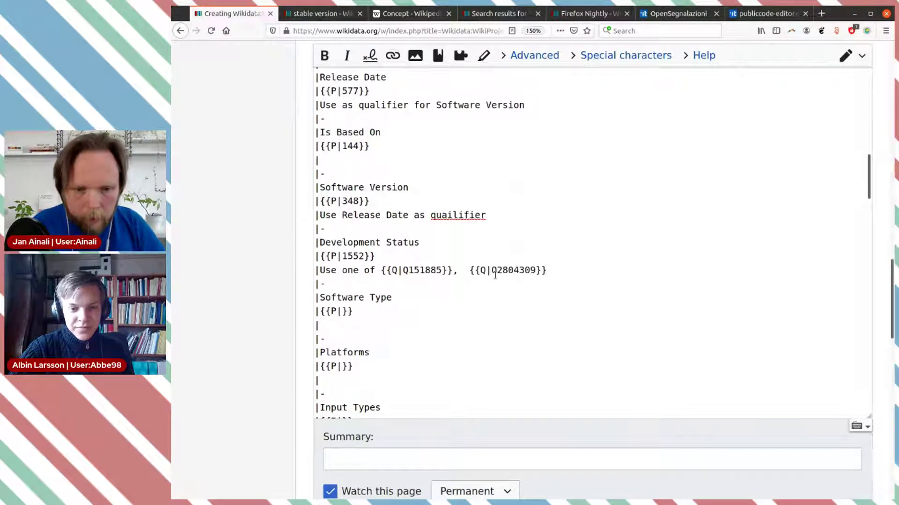
- Search Wikidata for "beta ver" from the stable version item page and open the beta version item
click(497, 13)
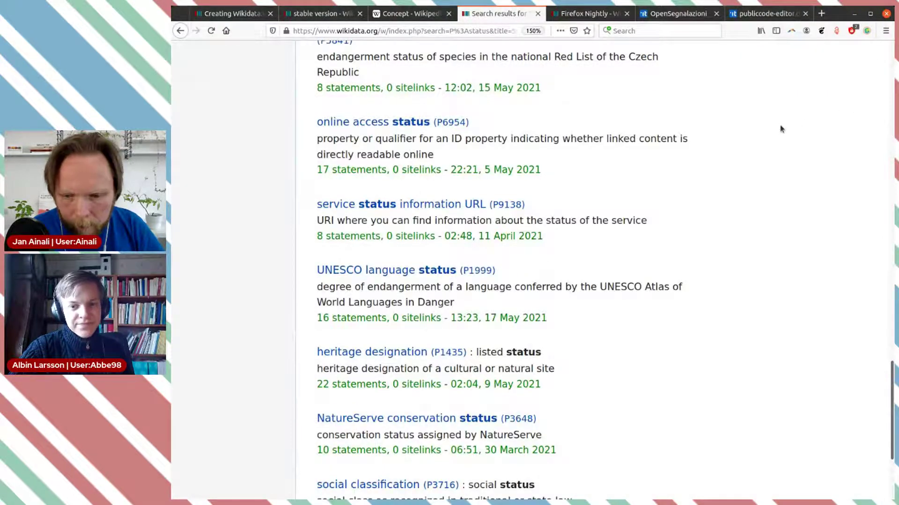
scroll(782, 129, up, 15)
scroll(782, 129, up, 10)
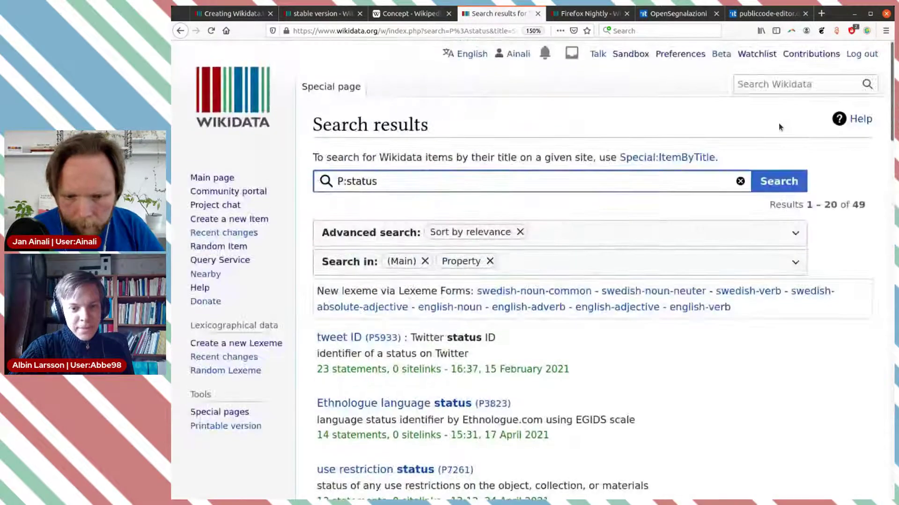
click(308, 14)
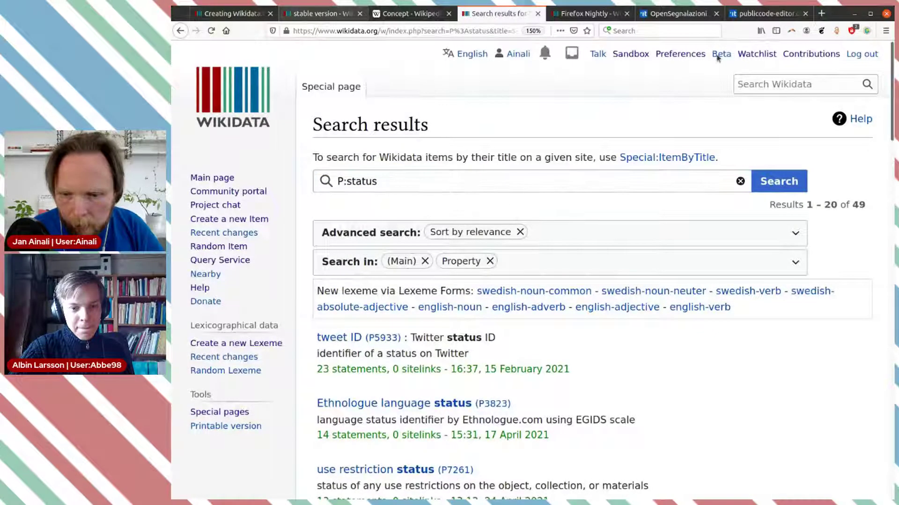
click(754, 84)
text(beta)
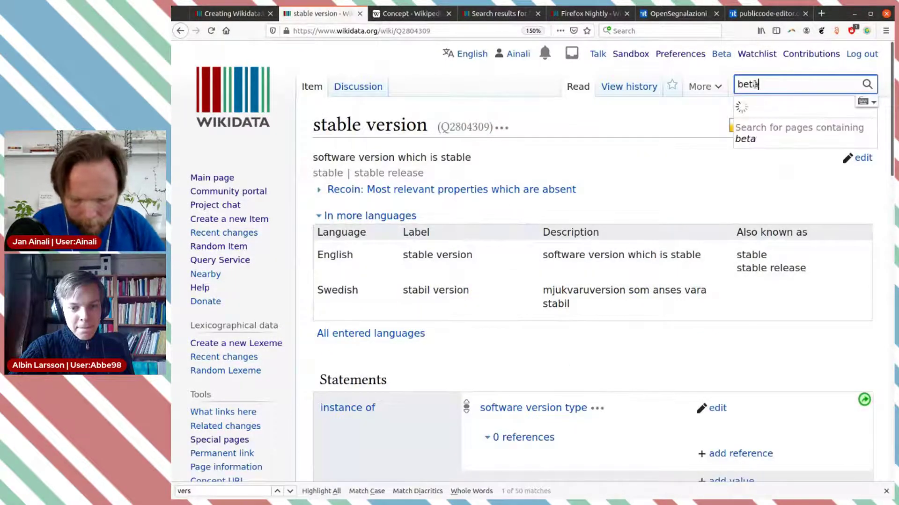
text( ver)
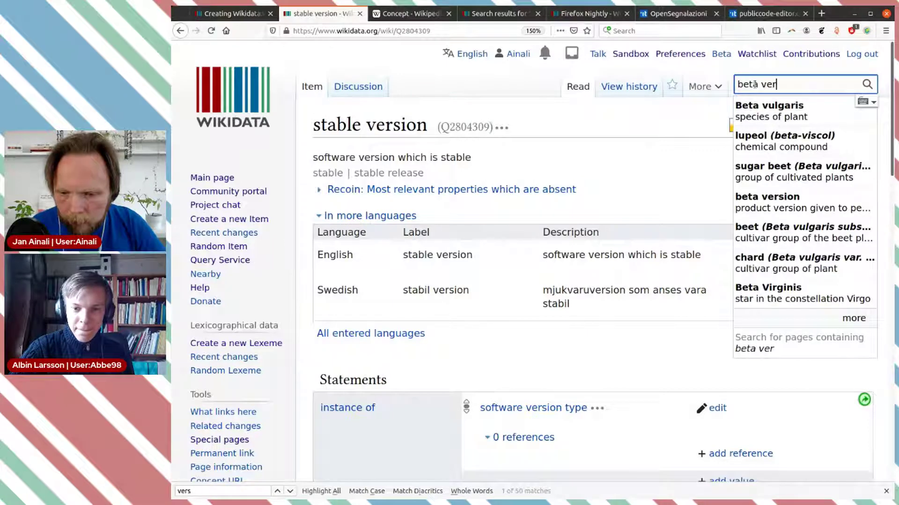
click(759, 105)
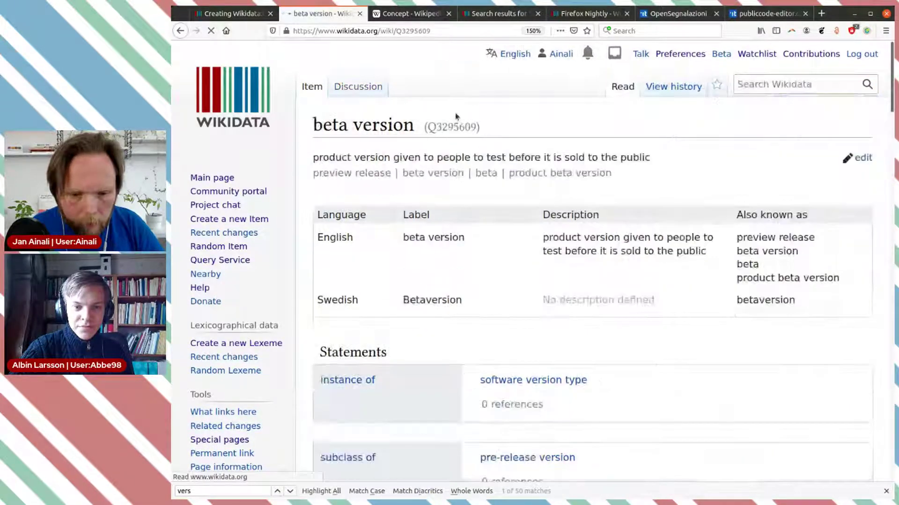
- Copy the beta version item's identifier and append {{Q|Q3295609}} to the Development Status note in the WikiProject wikitext
double_click(450, 127)
key(ctrl+c)
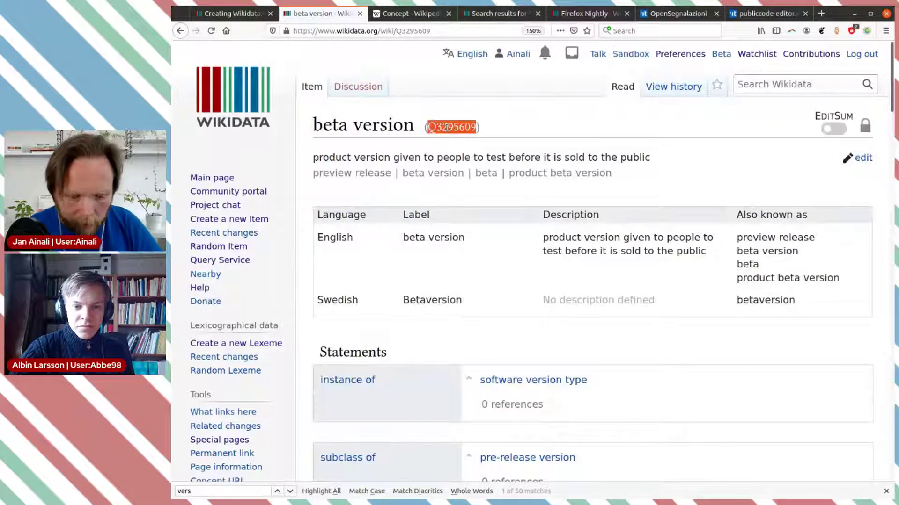
click(229, 13)
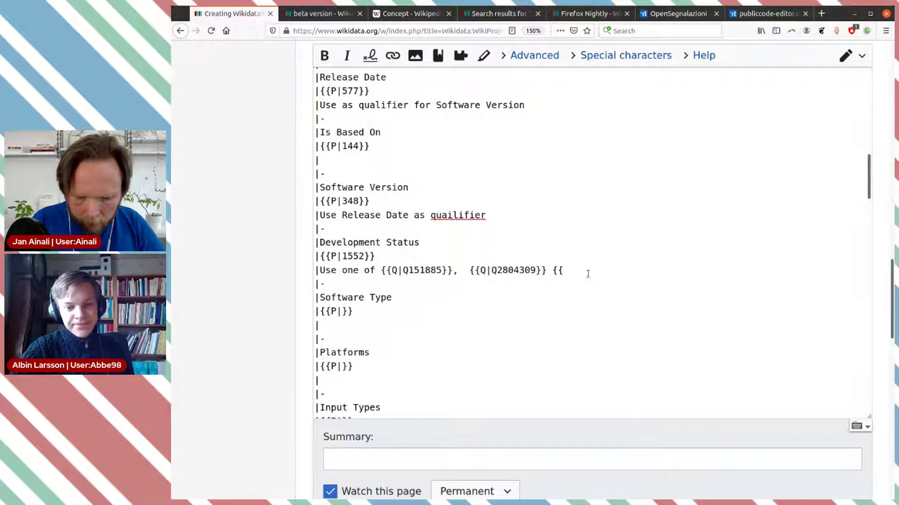
text(Q)
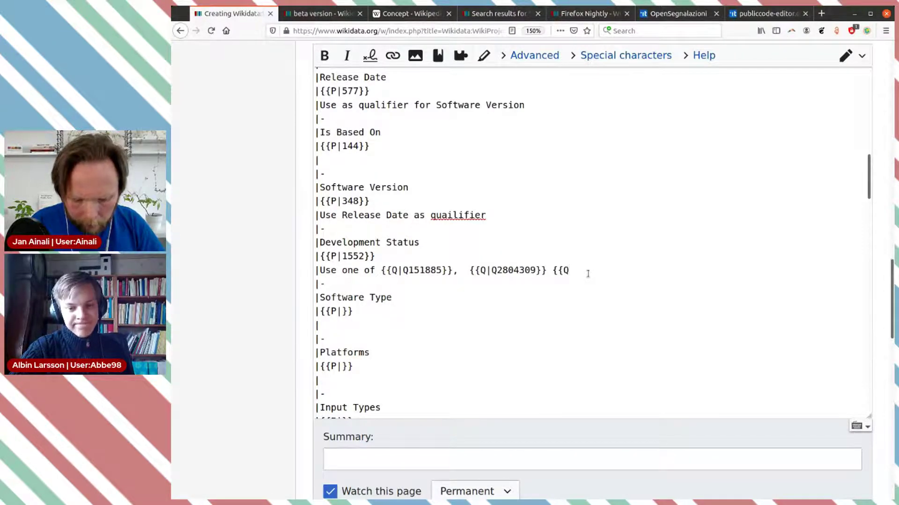
text(|)
key(ctrl+v)
text(}})
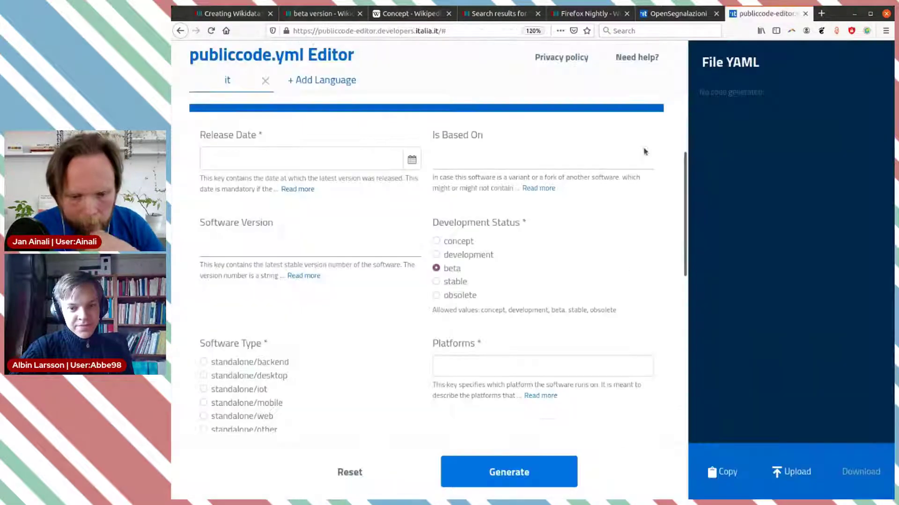
- Check the allowed Development Status values in the publiccode.yml Editor and search Wikidata for "obsolete"
click(767, 13)
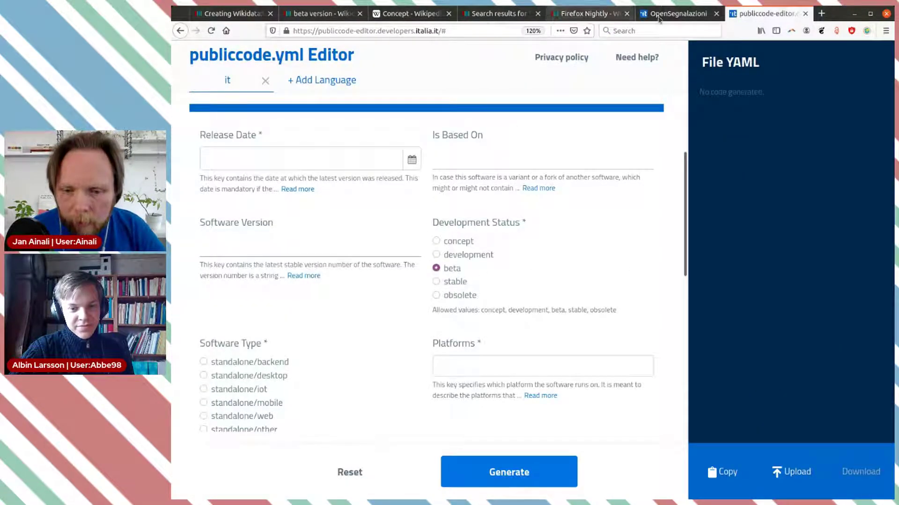
click(318, 14)
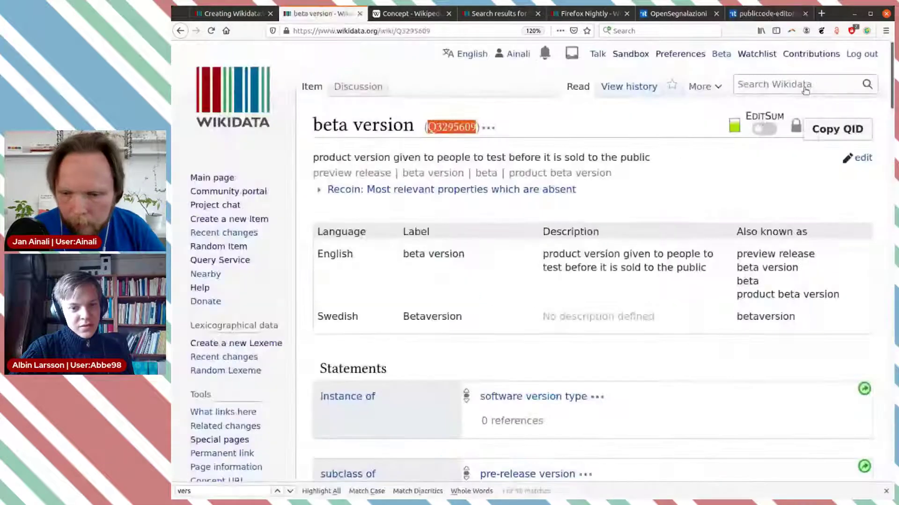
click(802, 85)
text(ob)
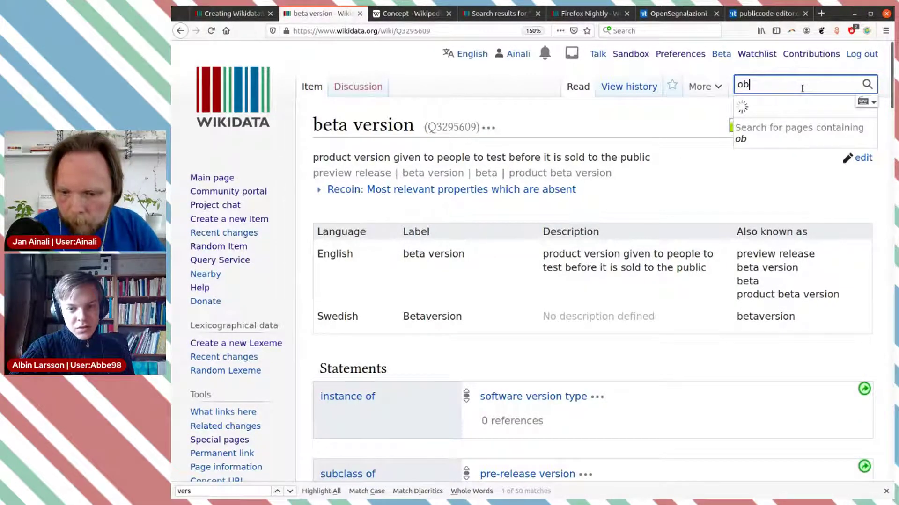
text(solete)
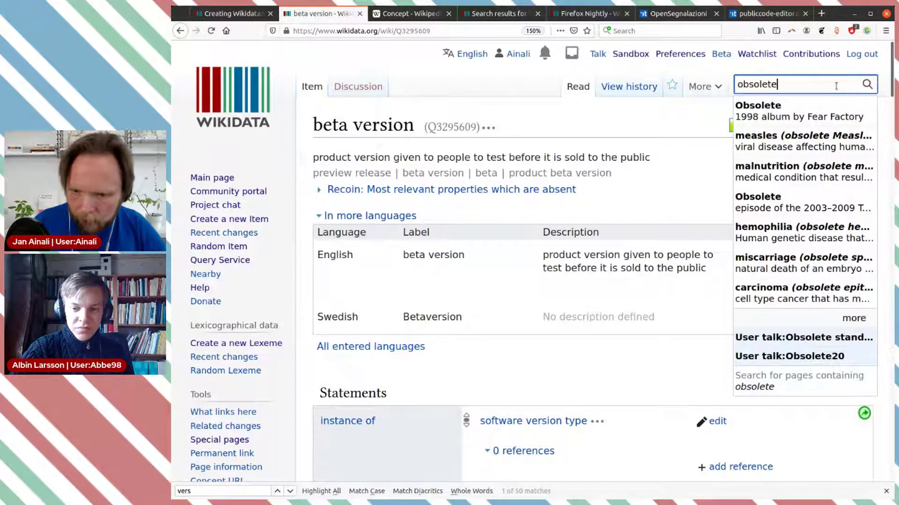
key(Return)
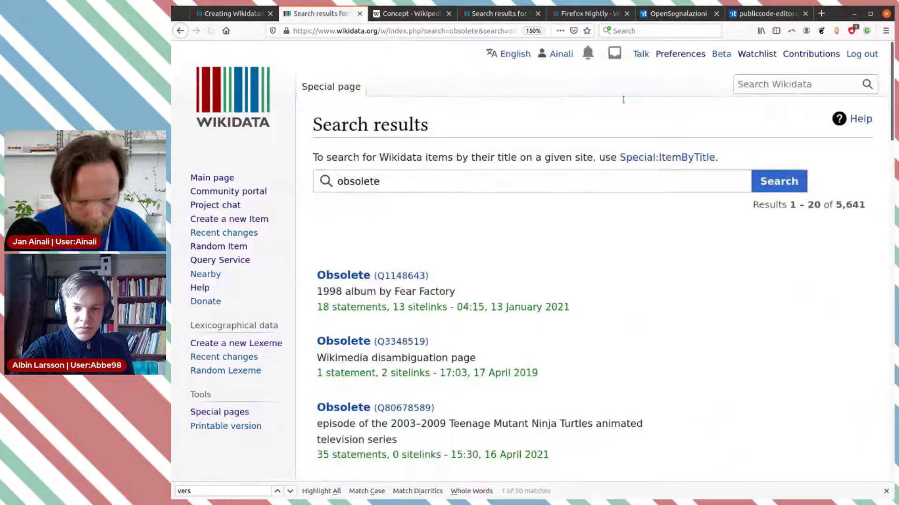
- Open the obsolete version item from the search results and copy its identifier Q21683863
scroll(505, 292, down, 4)
scroll(505, 294, down, 4)
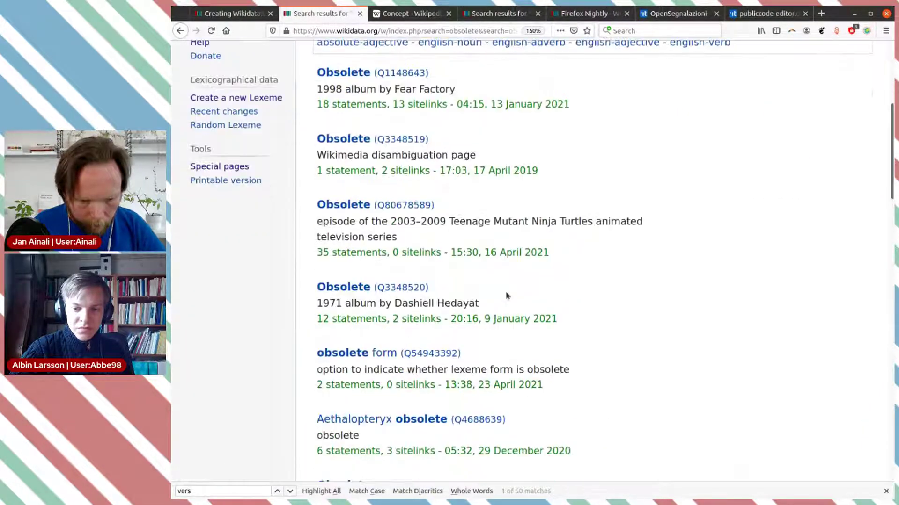
scroll(451, 240, up, 7)
scroll(452, 240, down, 6)
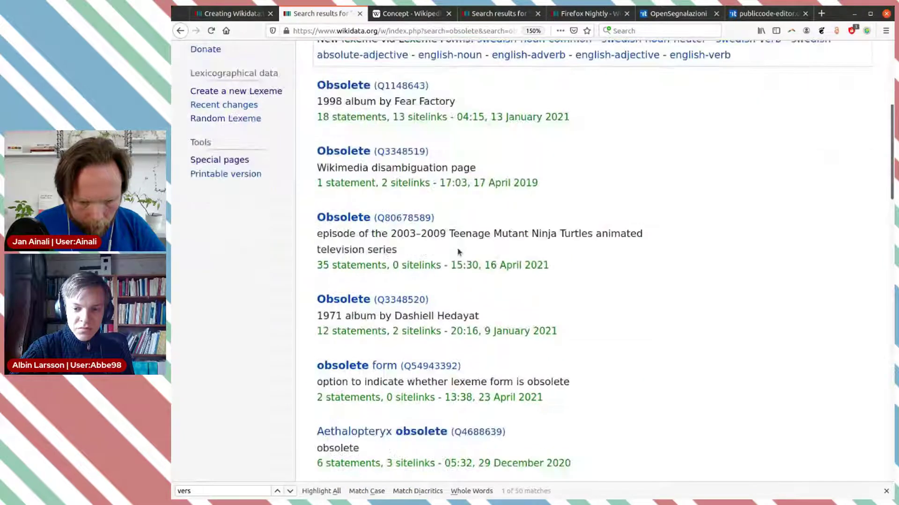
scroll(436, 251, down, 6)
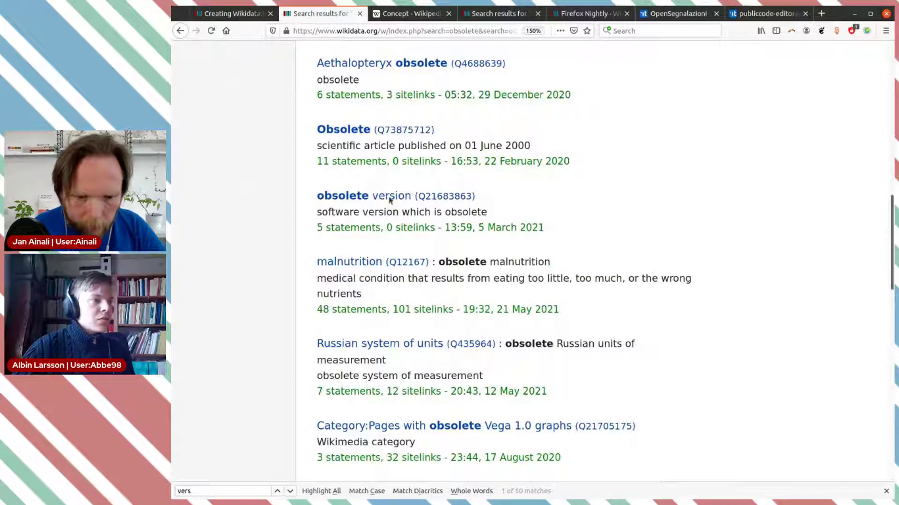
click(415, 197)
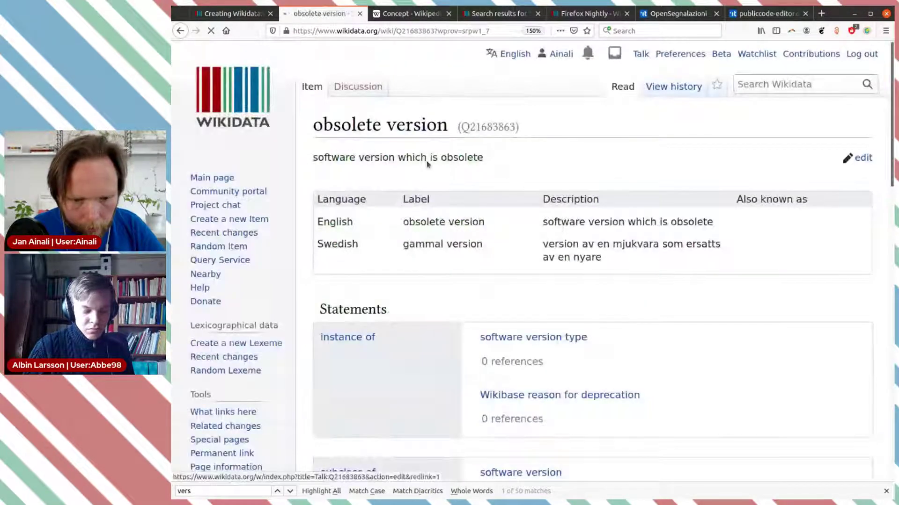
double_click(495, 128)
key(ctrl+c)
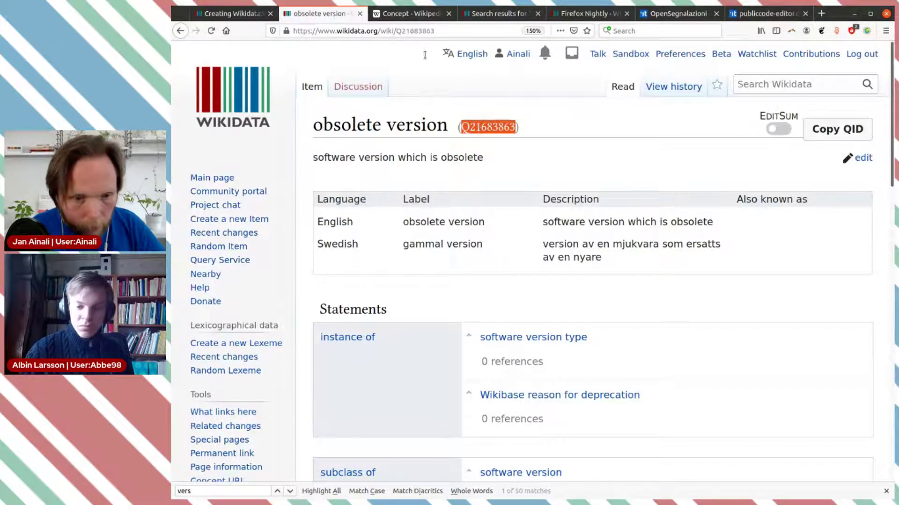
- Append {{Q|Q21683863}} to the Development Status note in the WikiProject wikitext
click(234, 14)
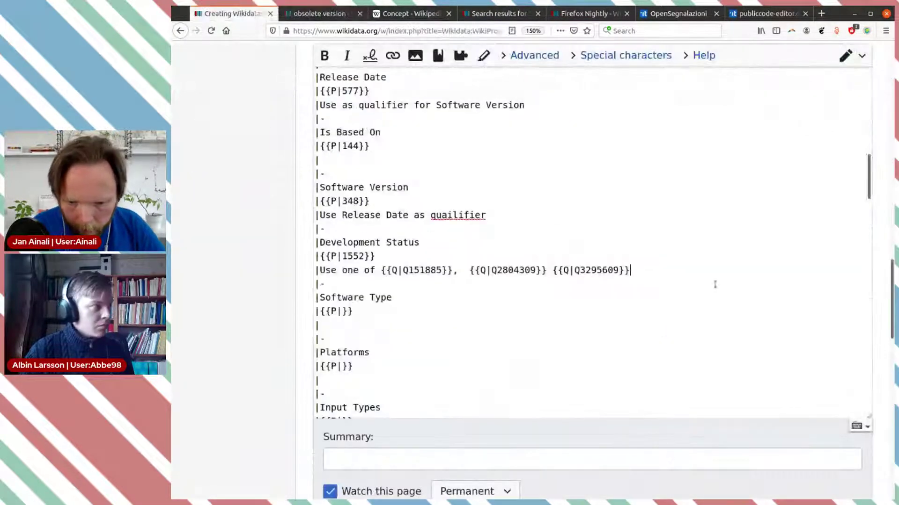
text({{)
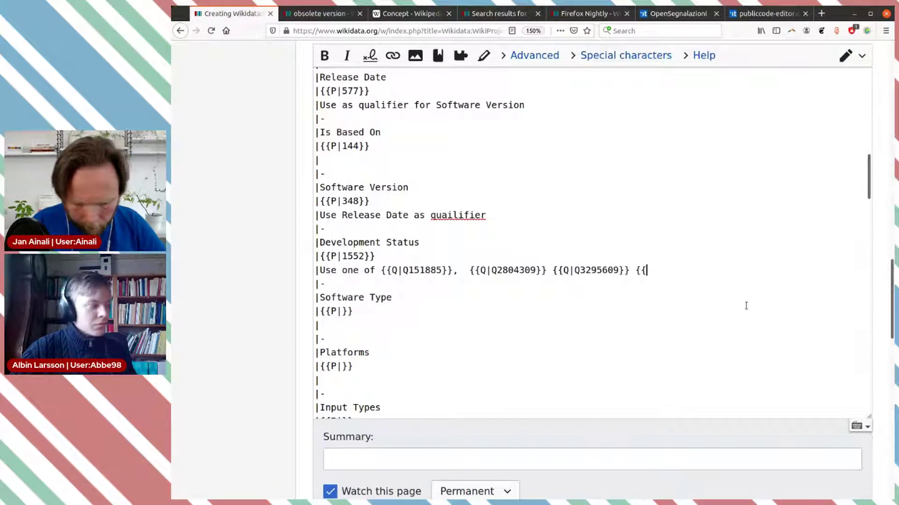
text(Q|)
key(ctrl+v)
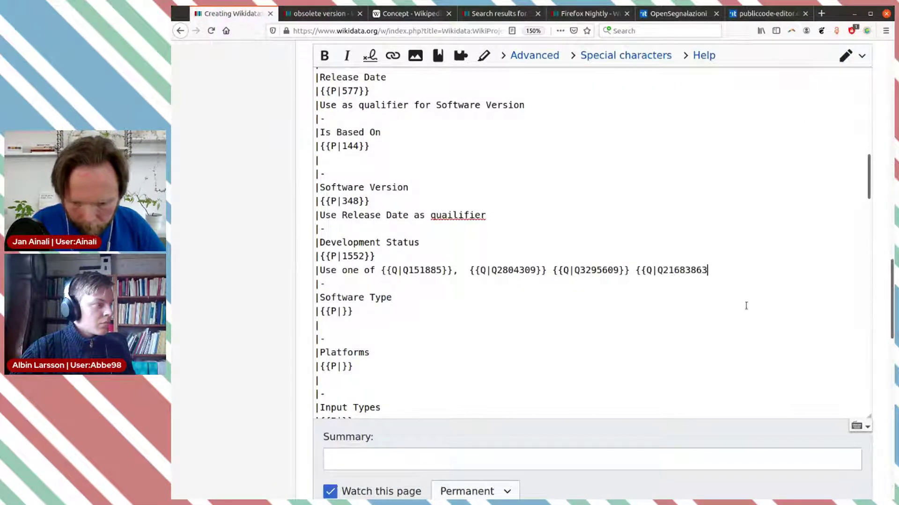
text(}})
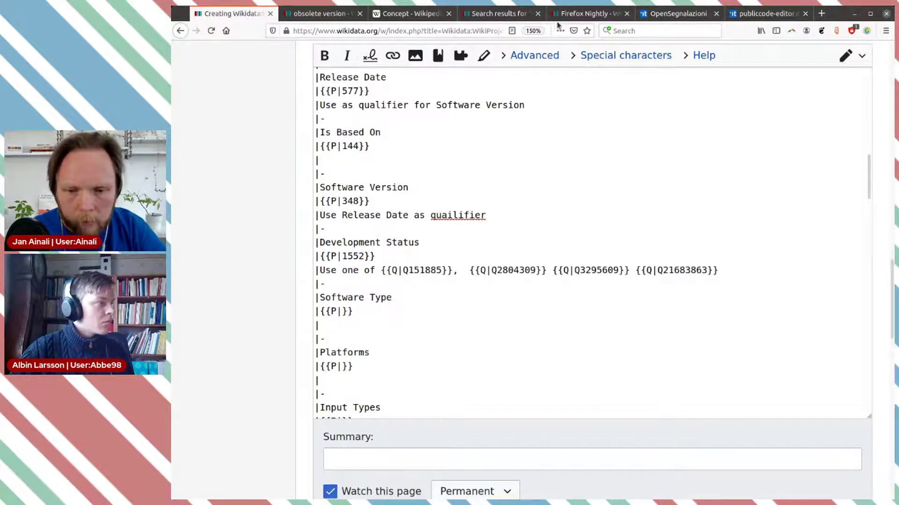
click(480, 12)
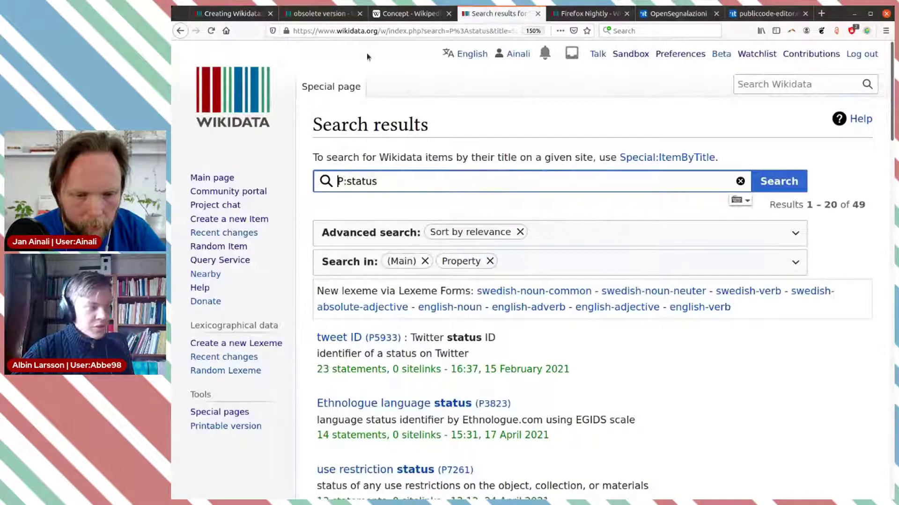
drag(349, 181, 481, 197)
key(ctrl+Page_Up)
key(ctrl+Page_Up)
- Open the Wikidata property P548 by searching for P:P548 from the obsolete version item page
click(784, 85)
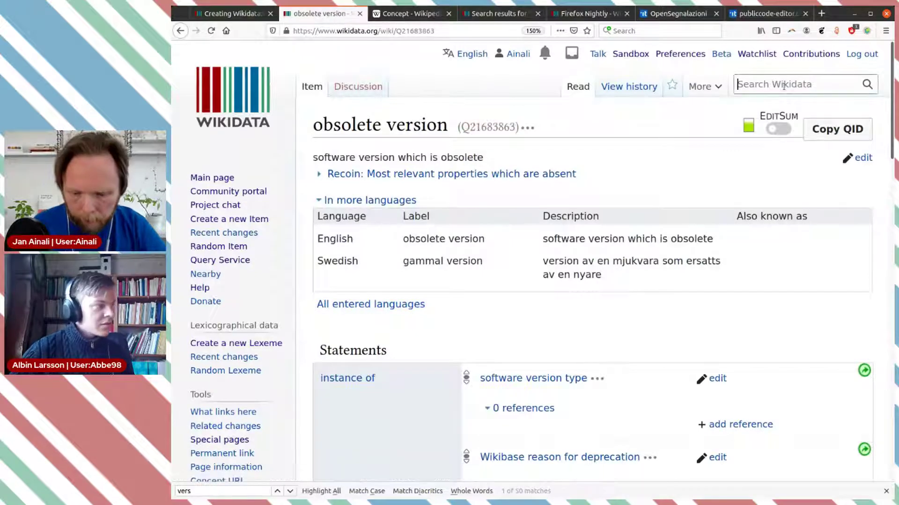
text(P:P4)
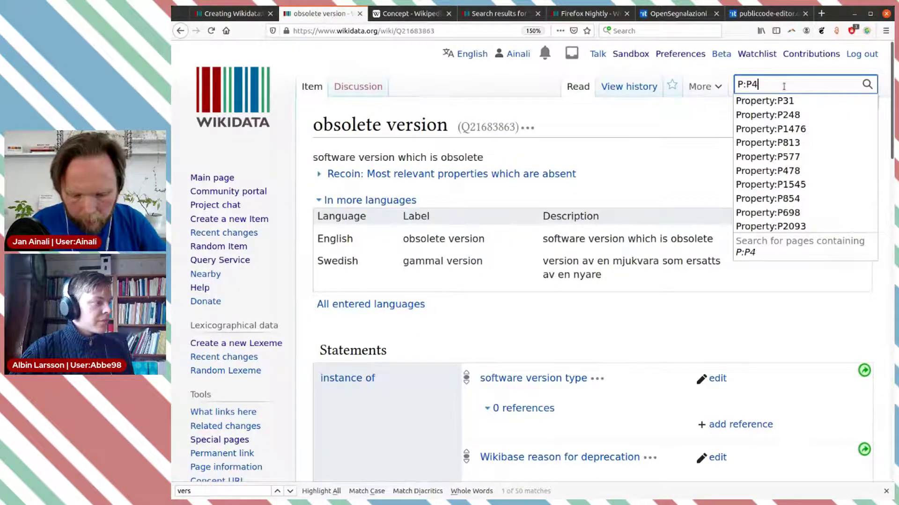
key(BackSpace)
text(548)
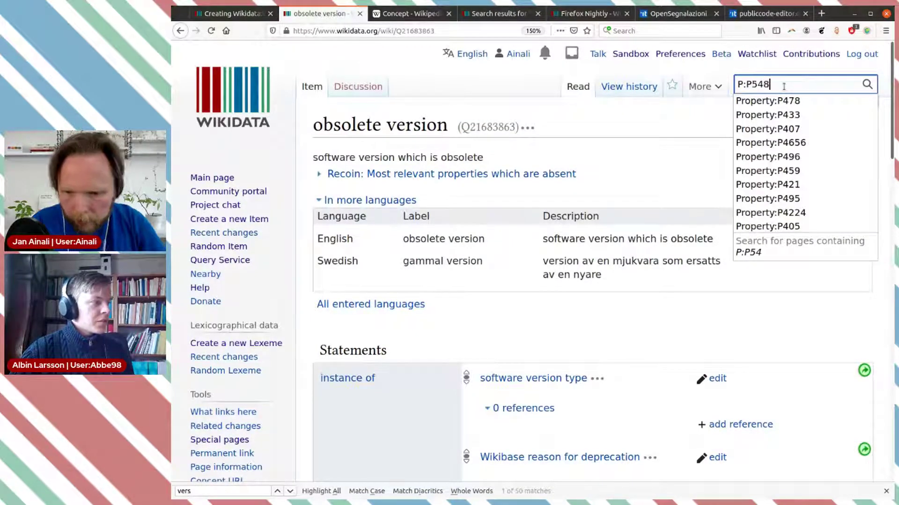
key(Return)
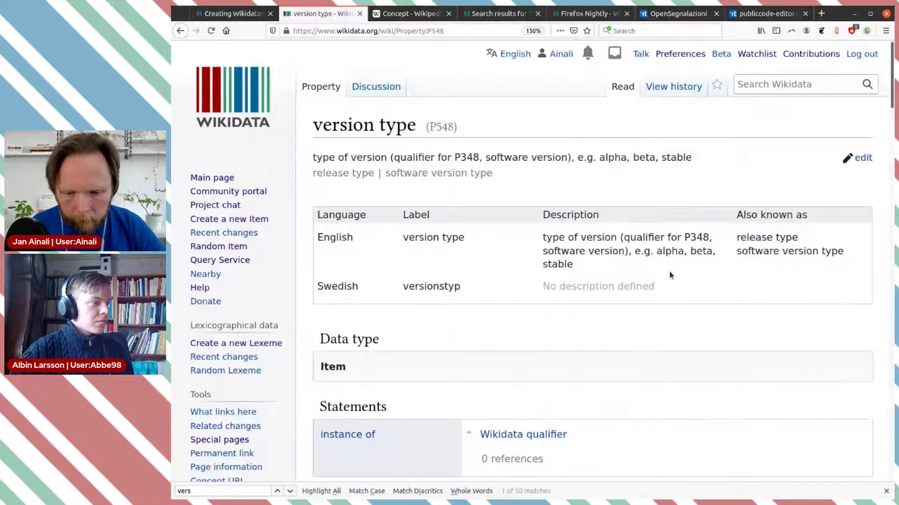
- Examine the version type property's description, statements and property examples to judge whether it fits Development Status
scroll(670, 275, down, 3)
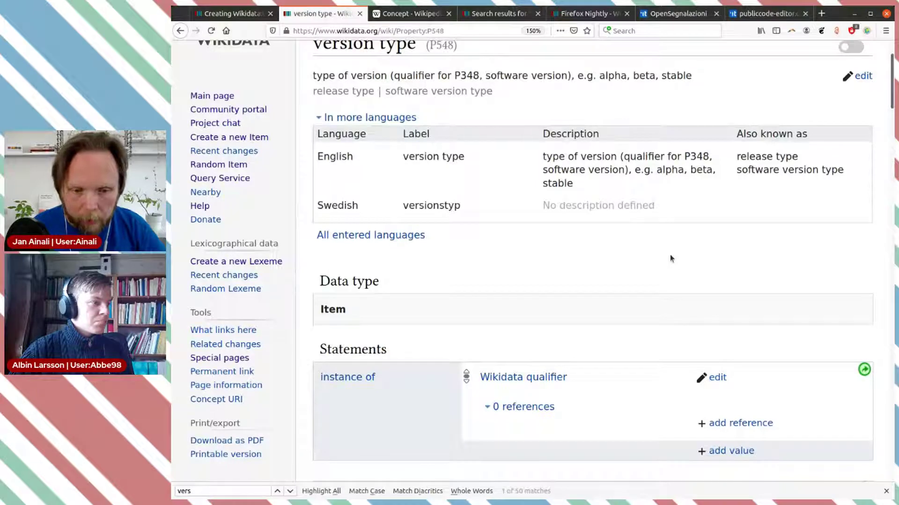
scroll(670, 255, up, 3)
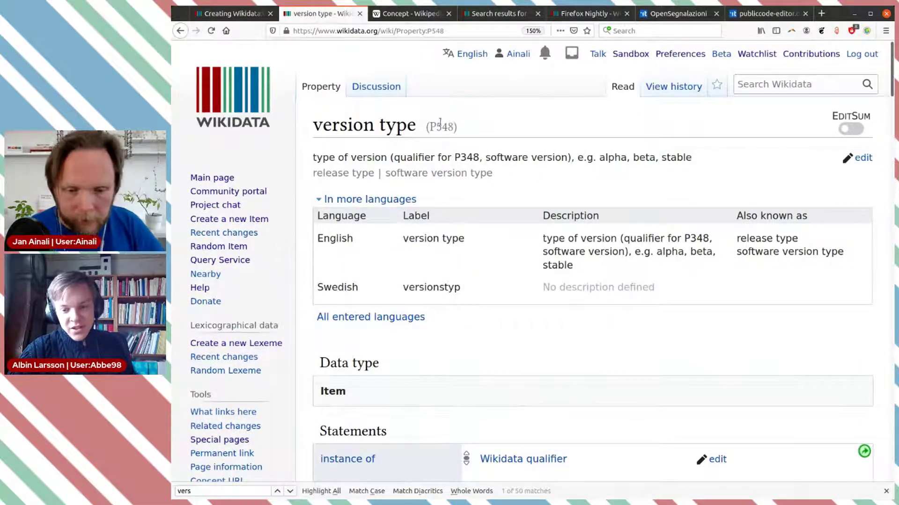
drag(436, 126, 451, 128)
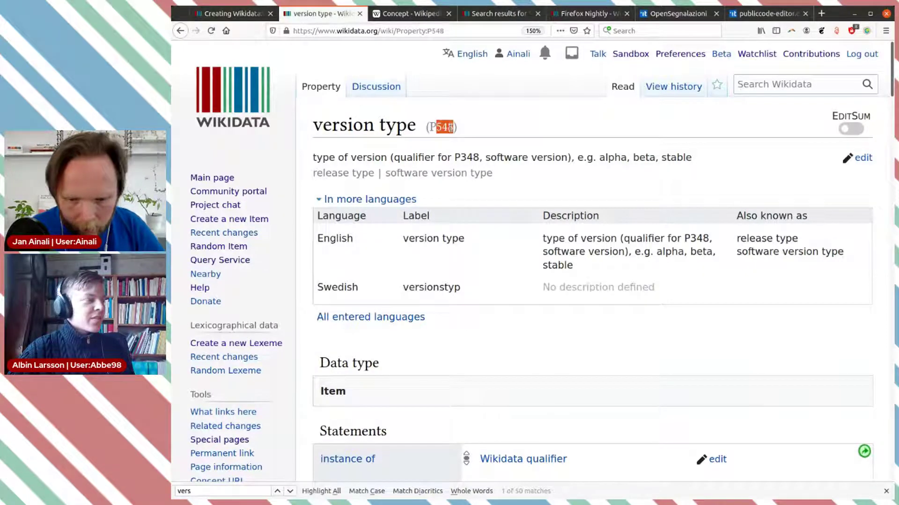
scroll(616, 255, down, 10)
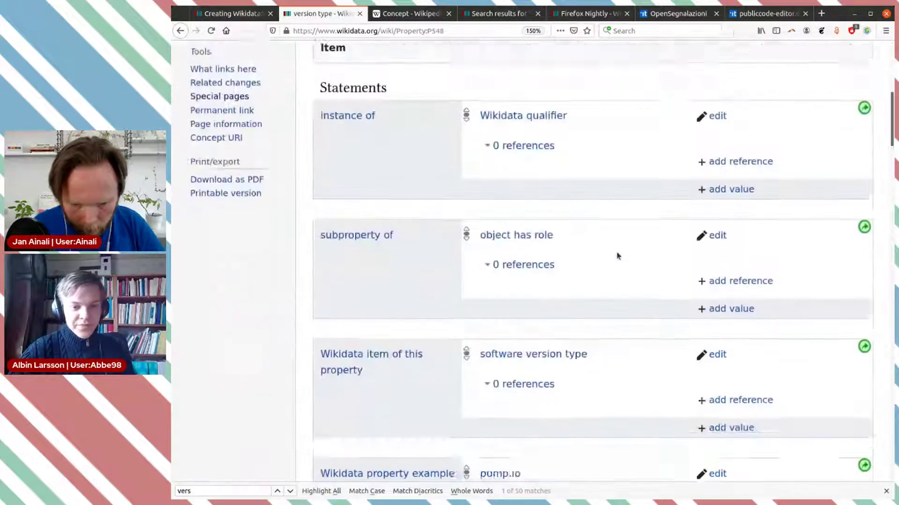
scroll(616, 254, down, 3)
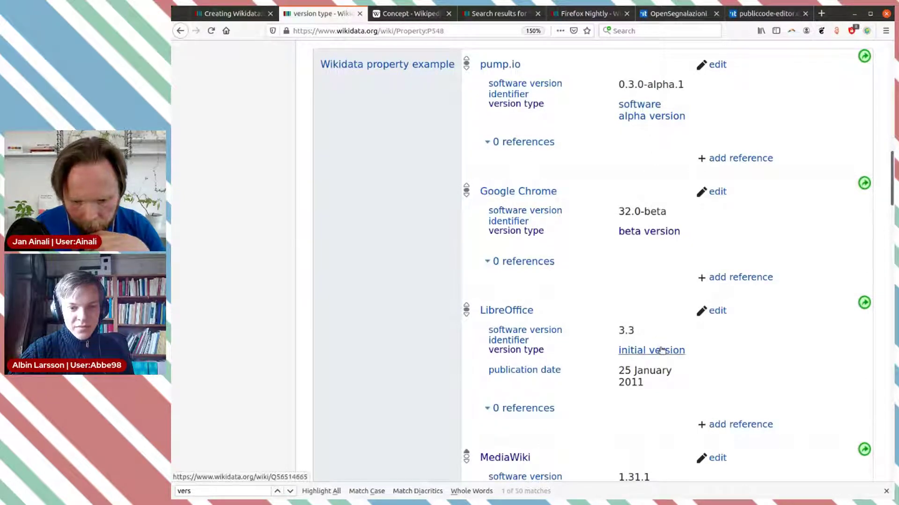
scroll(661, 237, down, 8)
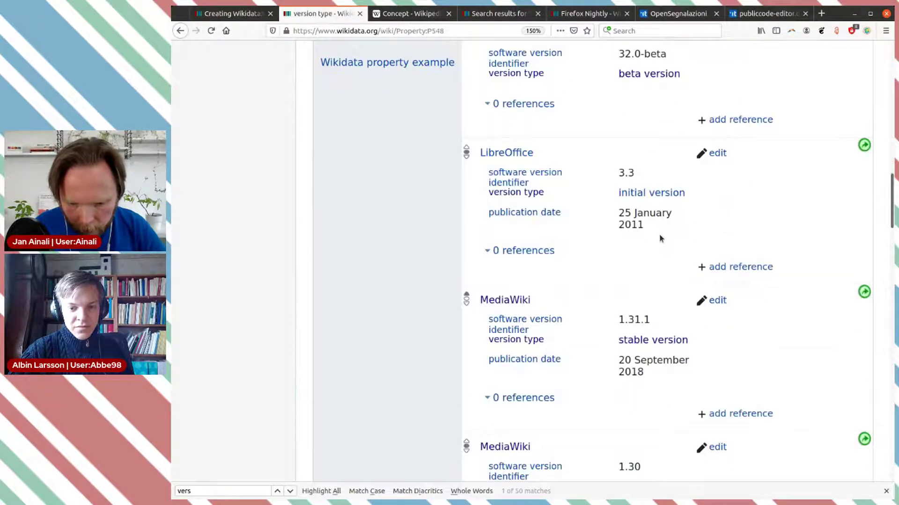
scroll(661, 238, down, 4)
scroll(660, 236, up, 8)
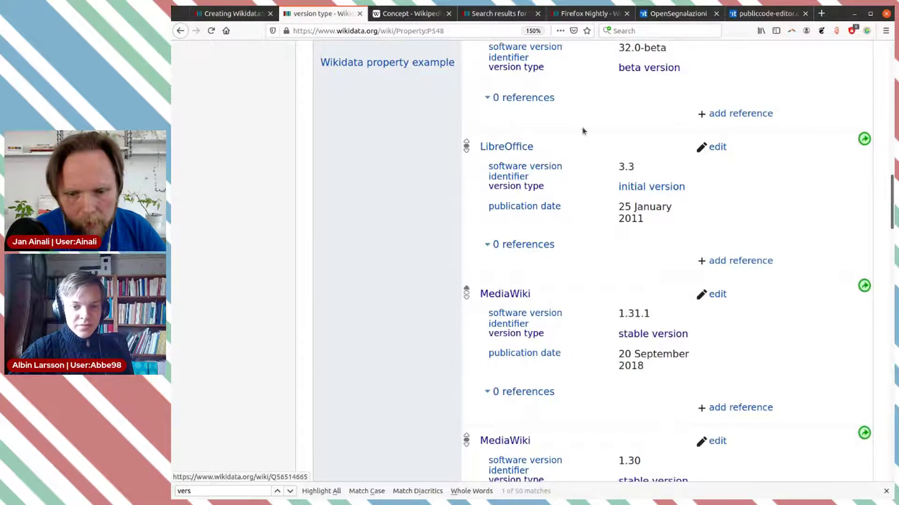
- Set the Development Status property number to 548 in the WikiProject wikitext
click(234, 16)
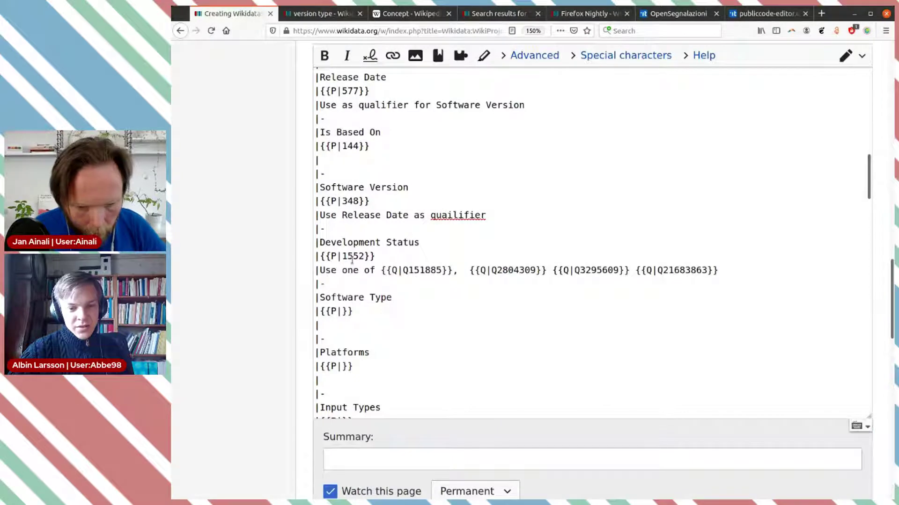
double_click(351, 256)
text(548)
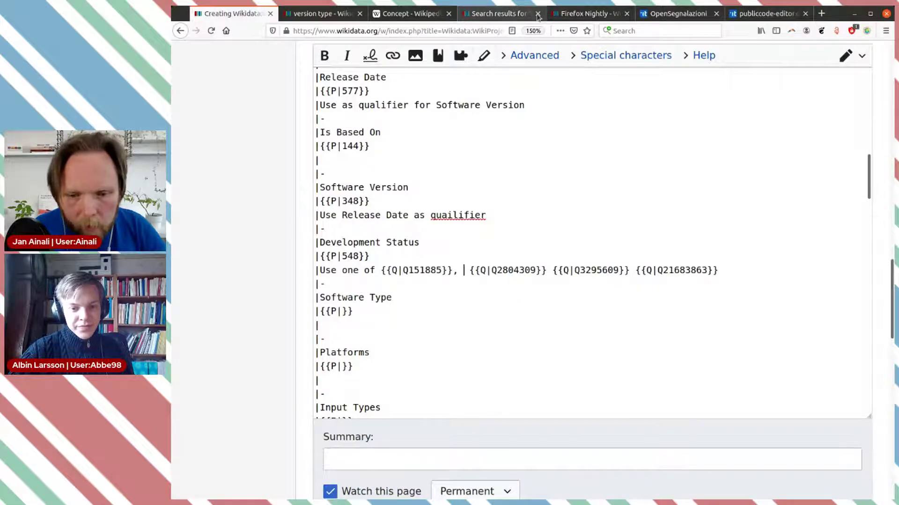
- Review the property examples on the version type page again
click(490, 14)
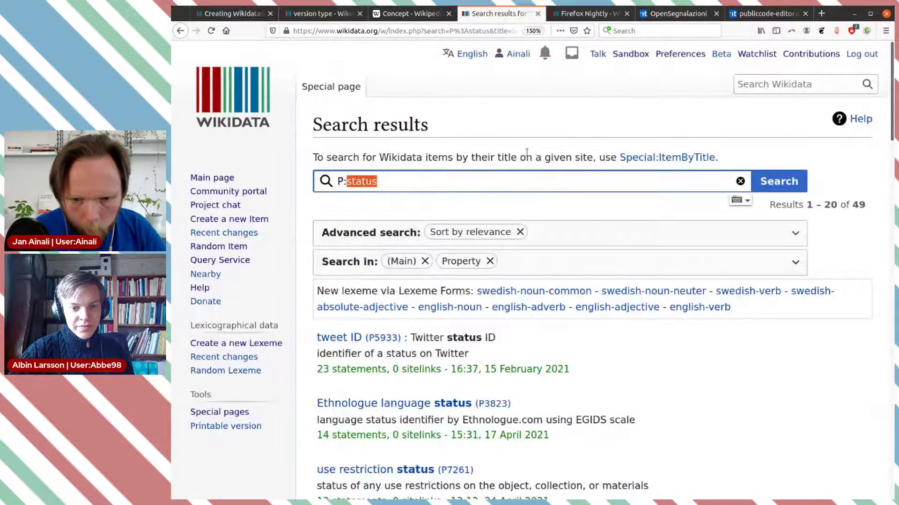
click(322, 14)
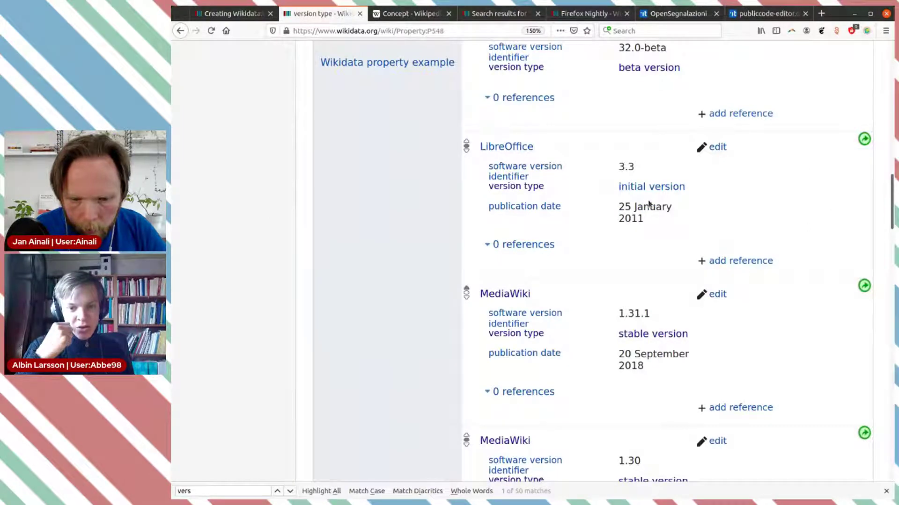
scroll(749, 117, up, 3)
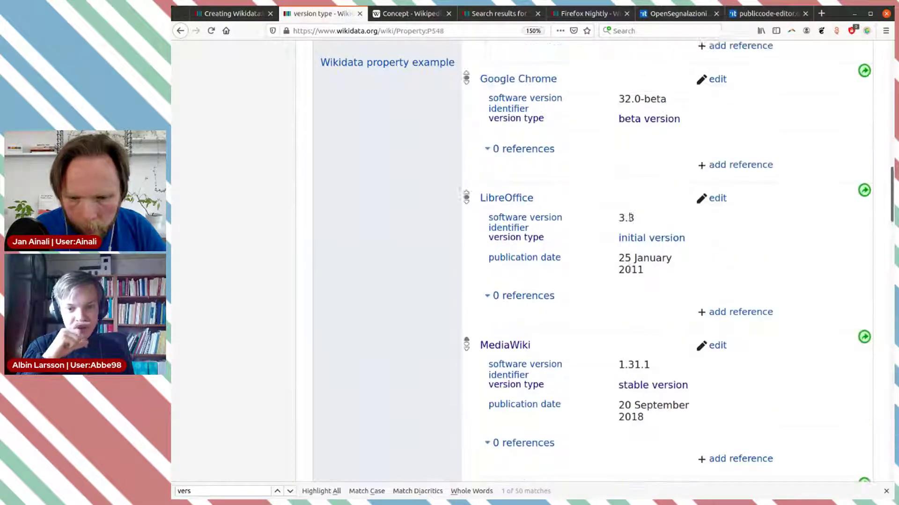
- Open the Wikidata Query Service at query.wikidata.org in a new browser tab
click(822, 14)
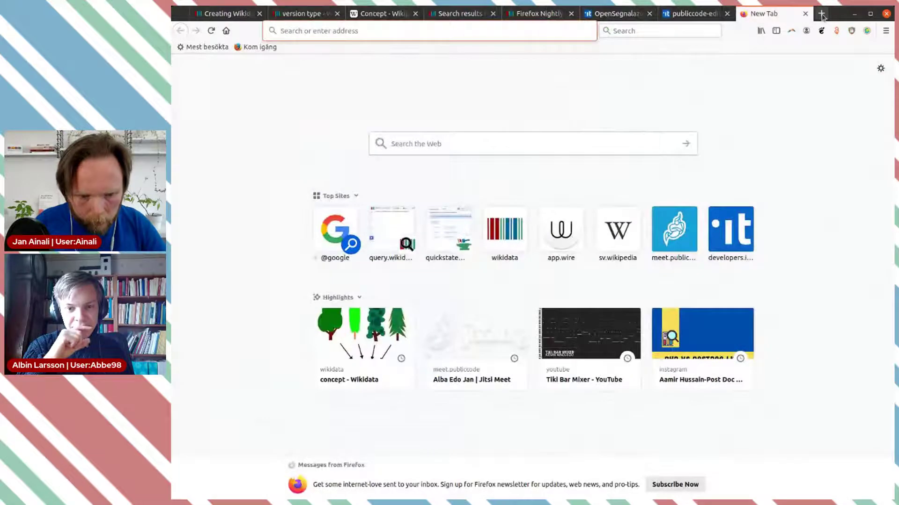
text(query.wikidata.org/)
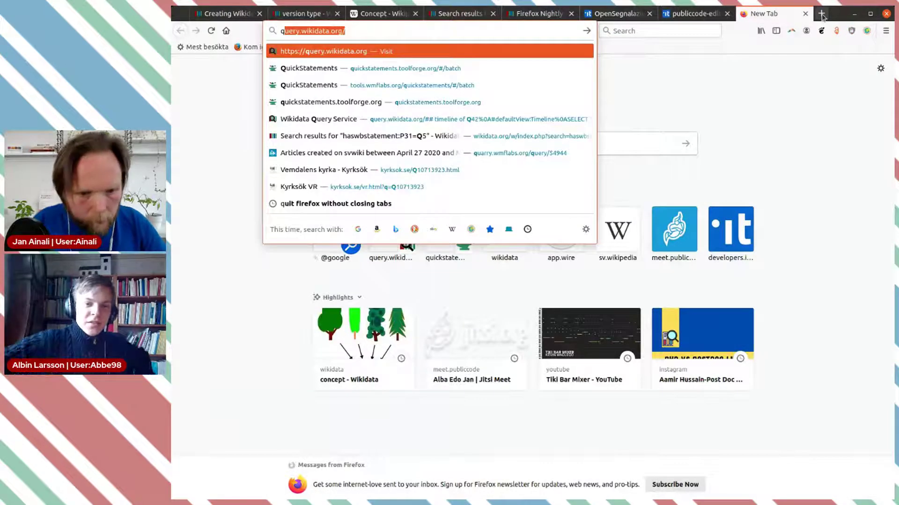
key(Return)
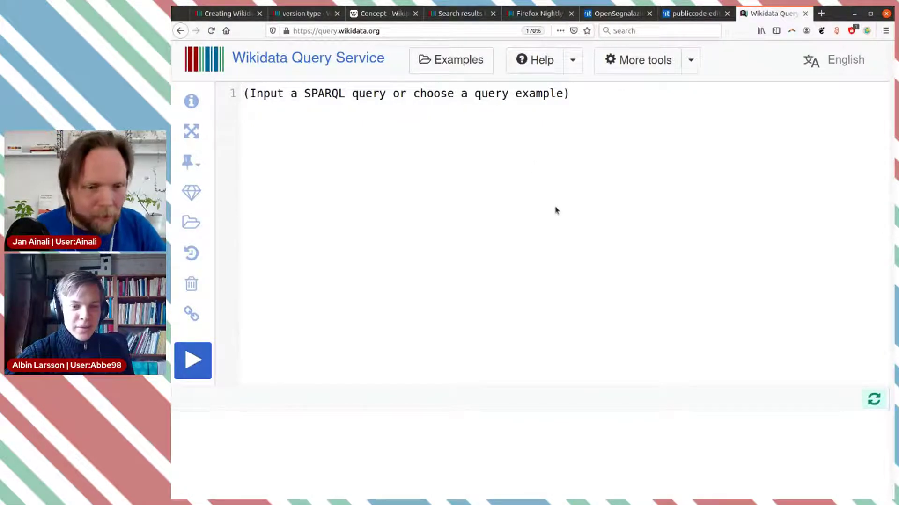
- Generate a preview of the publiccode.yml mapping page from its current wikitext
click(225, 13)
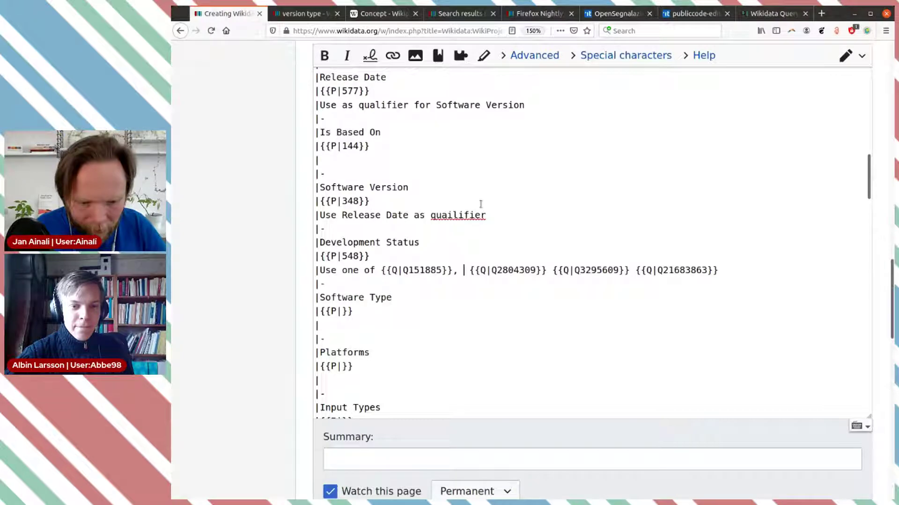
scroll(481, 209, down, 3)
scroll(463, 169, down, 10)
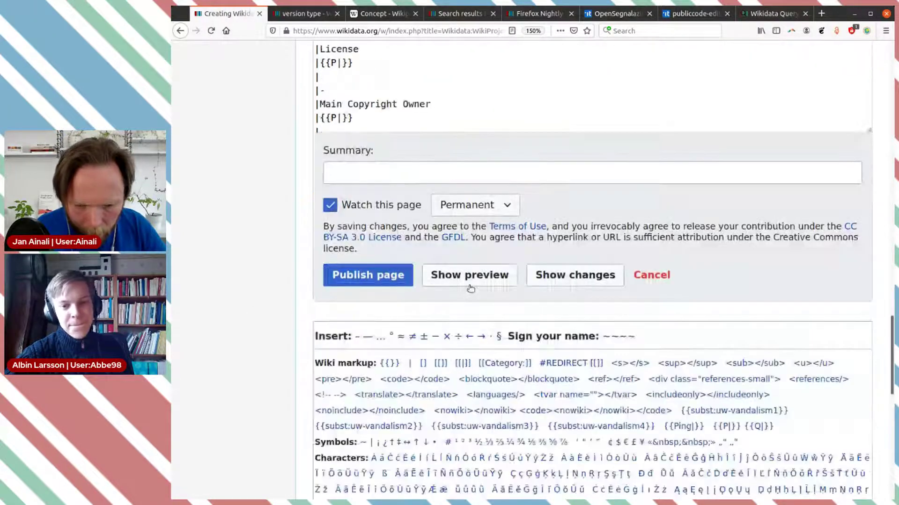
click(469, 276)
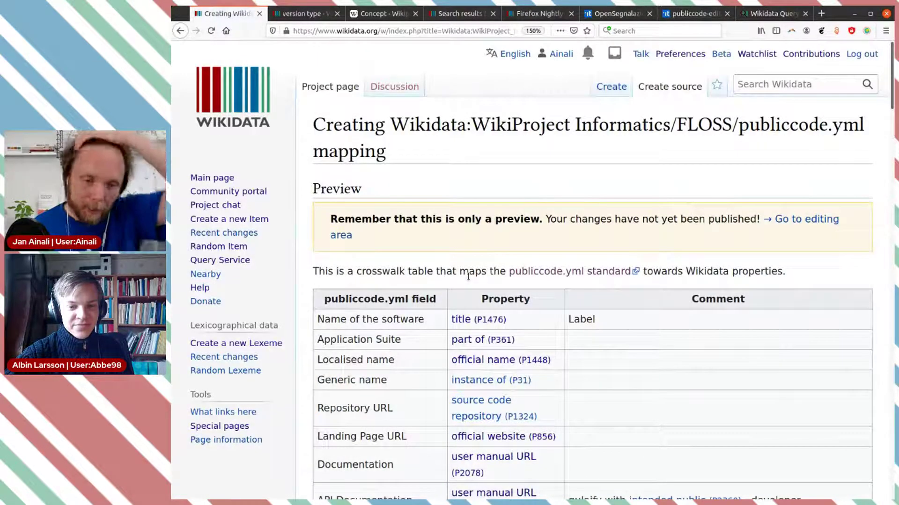
- Examine the previewed crosswalk table for the mapped properties, comments and fields still lacking a property
scroll(477, 270, down, 5)
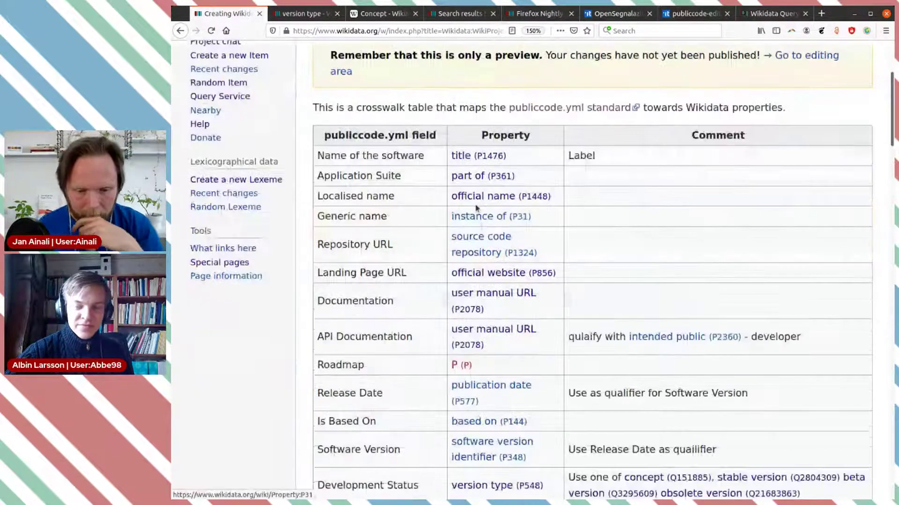
scroll(448, 207, down, 6)
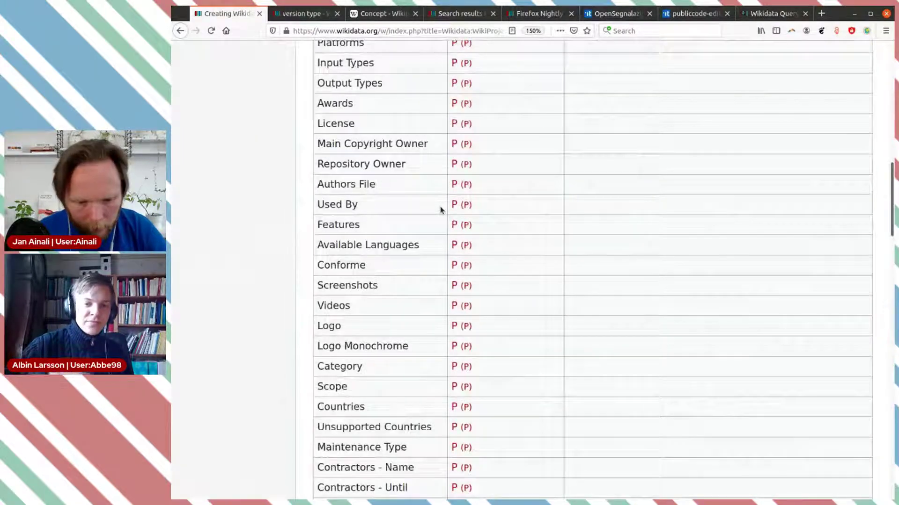
scroll(443, 208, down, 5)
scroll(443, 208, up, 4)
scroll(443, 207, up, 10)
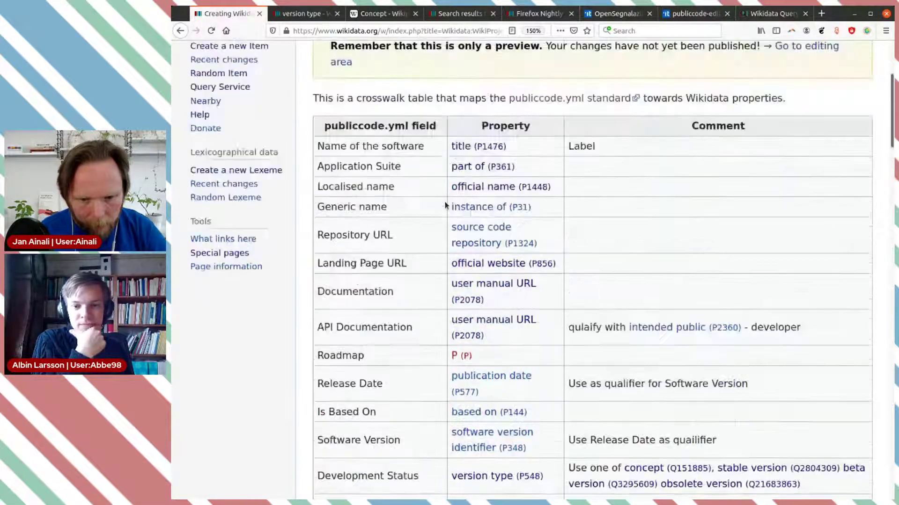
scroll(445, 201, down, 2)
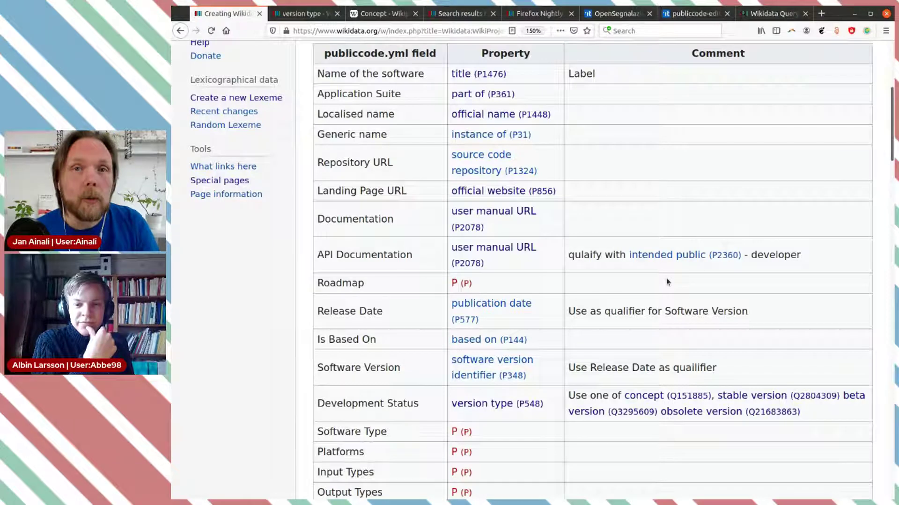
scroll(670, 280, down, 1)
scroll(671, 284, down, 5)
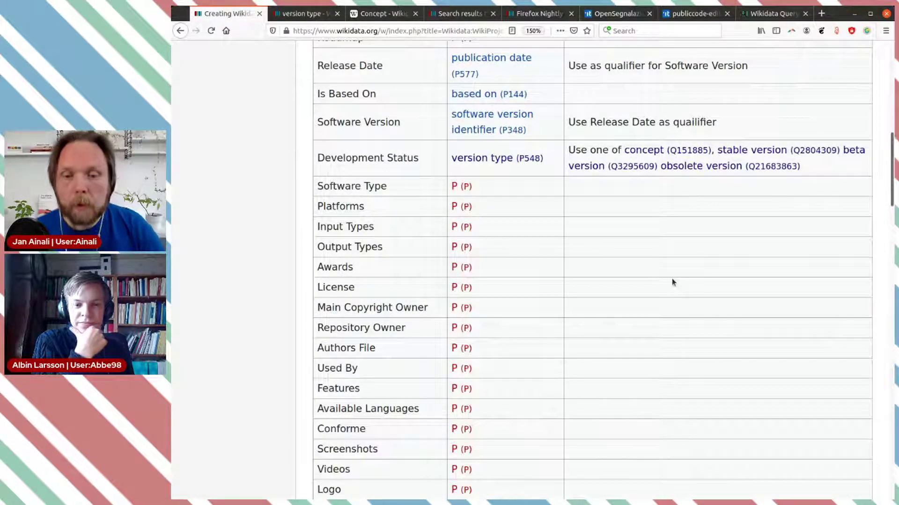
scroll(672, 282, up, 8)
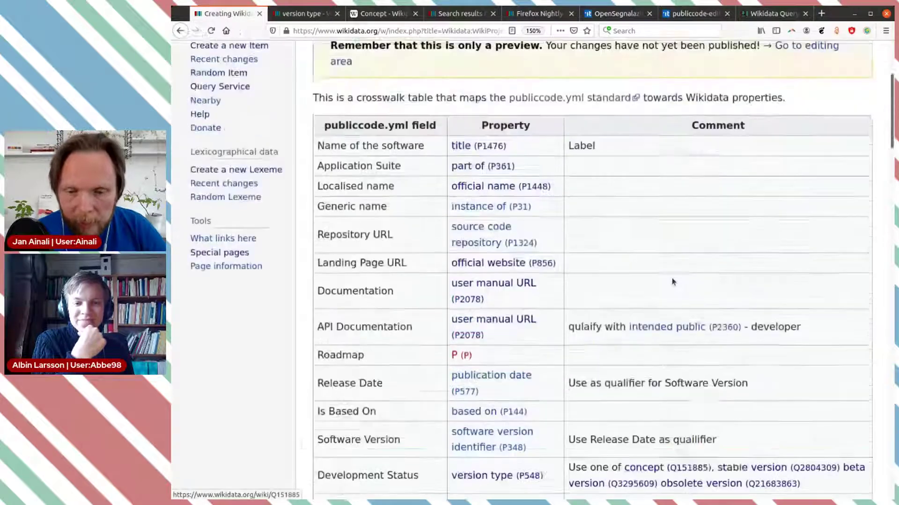
- Enter "Starting, will continue" as the edit summary for the mapping page
scroll(271, 201, down, 20)
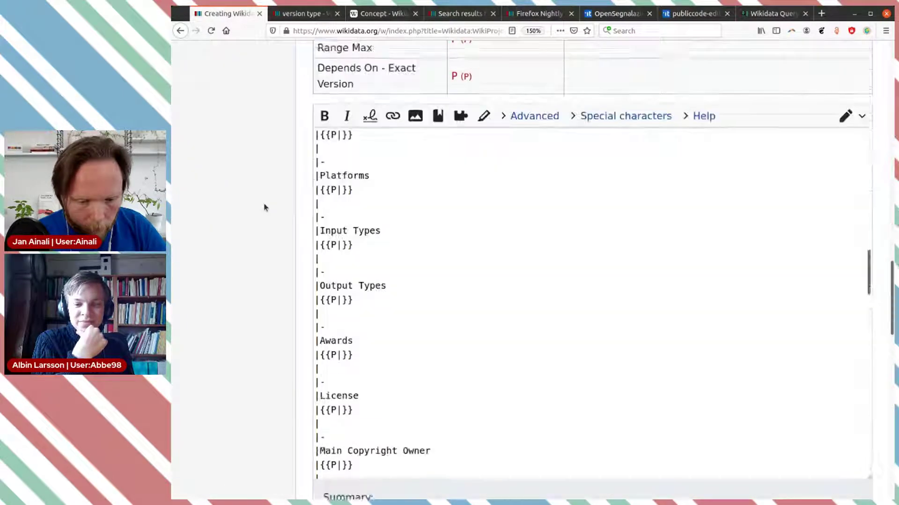
scroll(264, 208, down, 8)
click(396, 152)
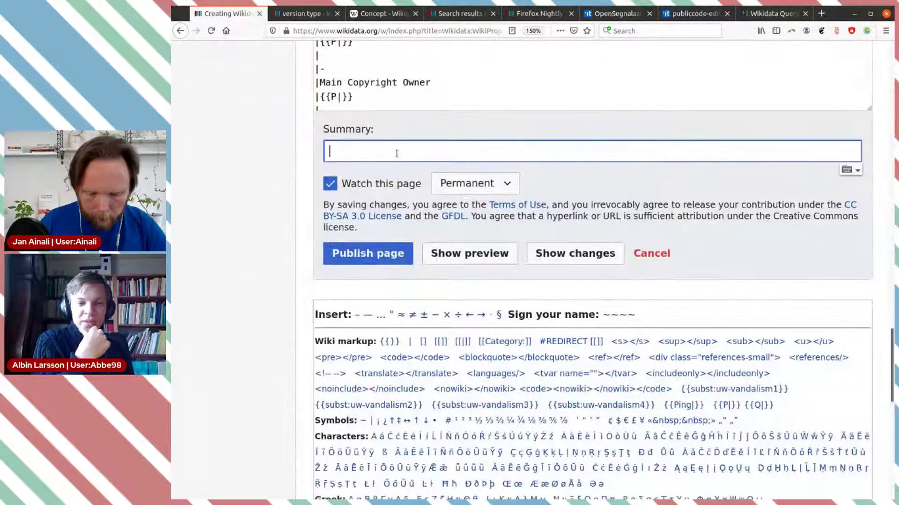
text(Starting, )
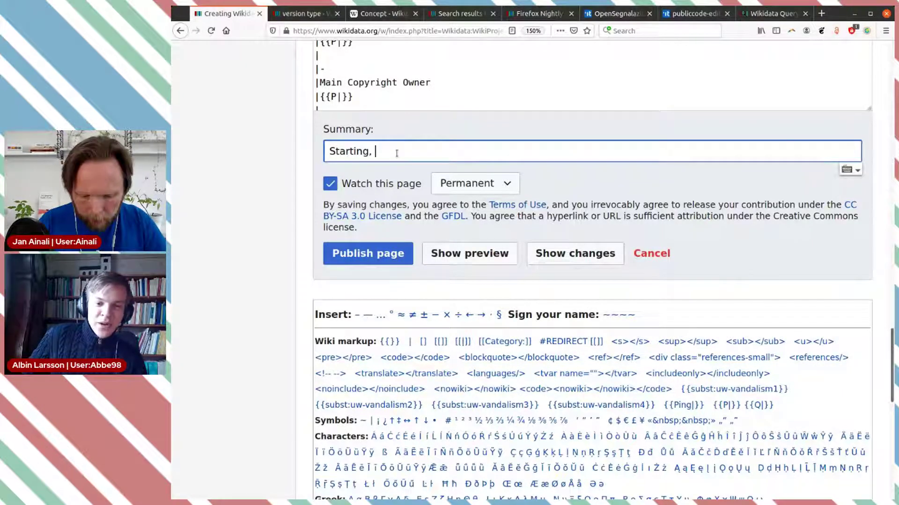
text(will co)
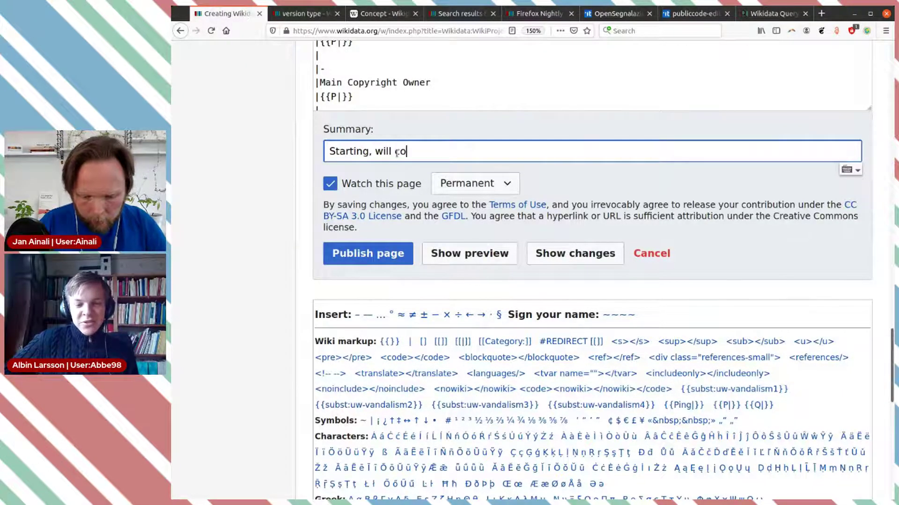
text(ntinue)
key(BackSpace)
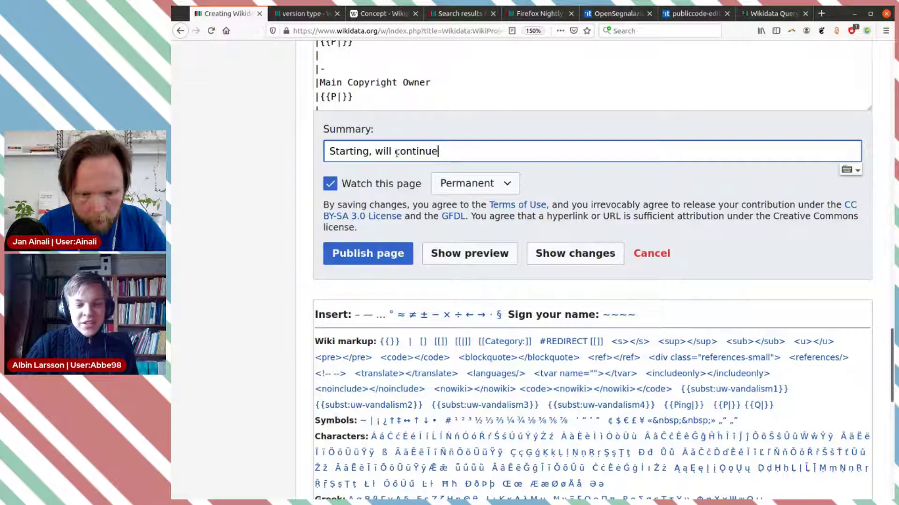
text(e)
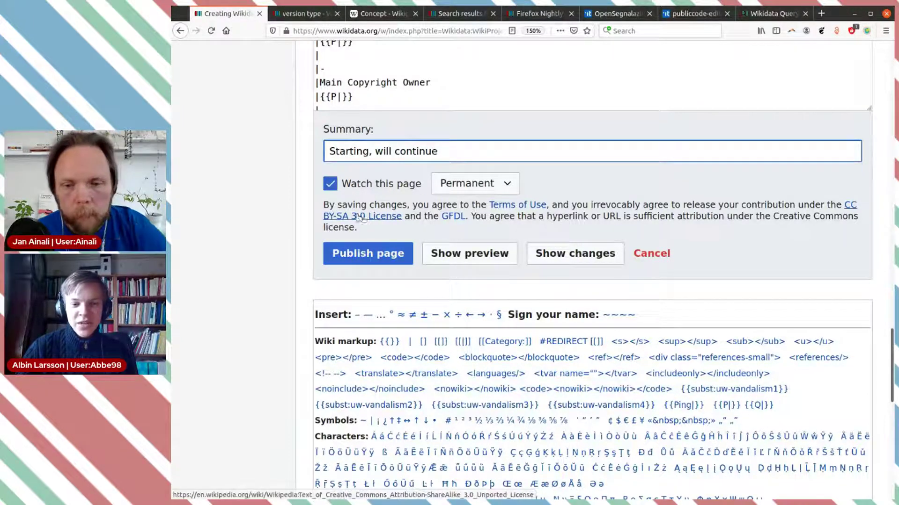
- Check the publiccode.yml editor form, and extend the mapping page's edit summary with "soon"
click(681, 16)
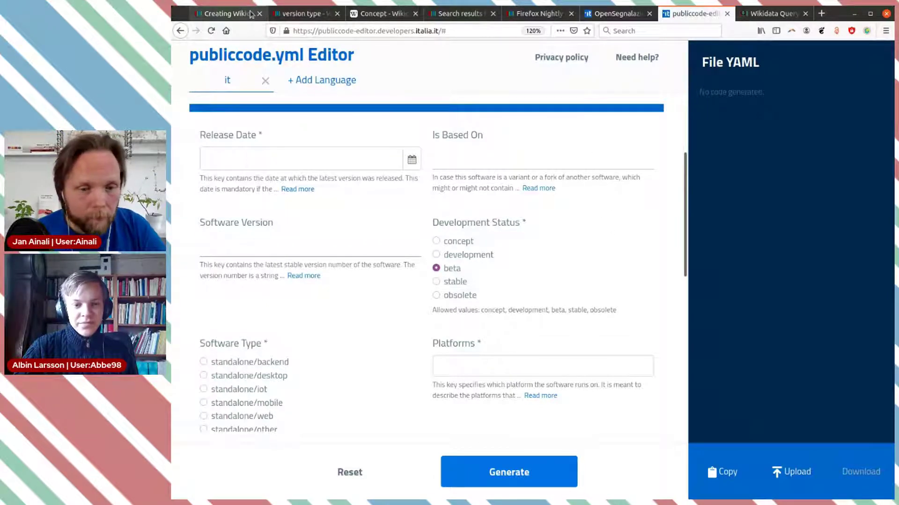
click(223, 17)
scroll(619, 352, up, 3)
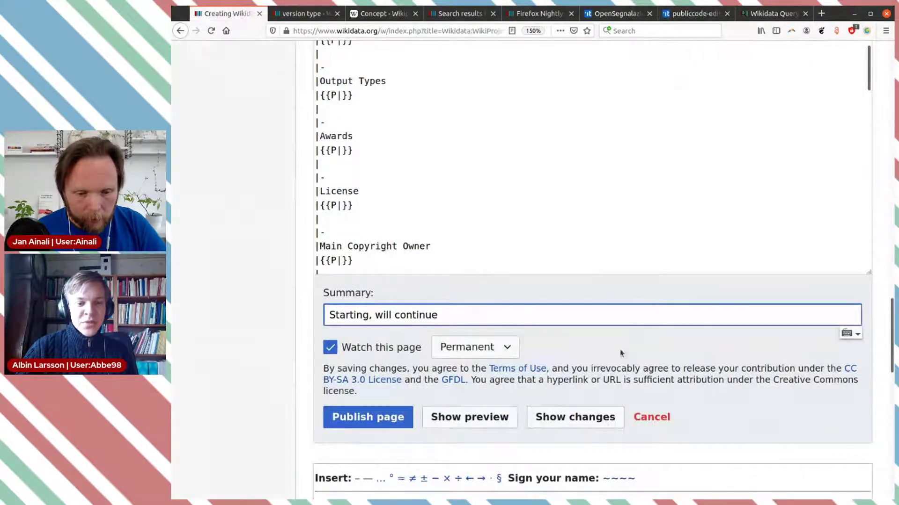
text(soon)
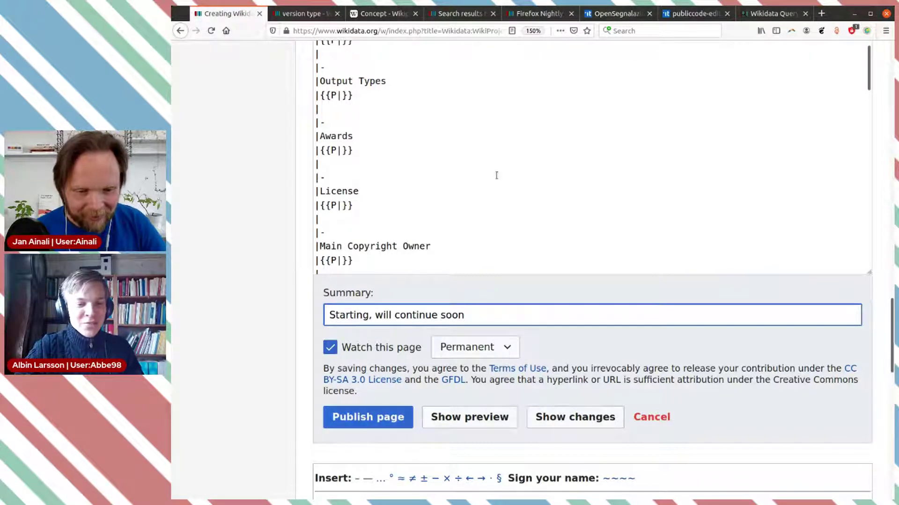
- Expand the comment in the Name of the software row to read "Also use for Label"
scroll(496, 175, up, 15)
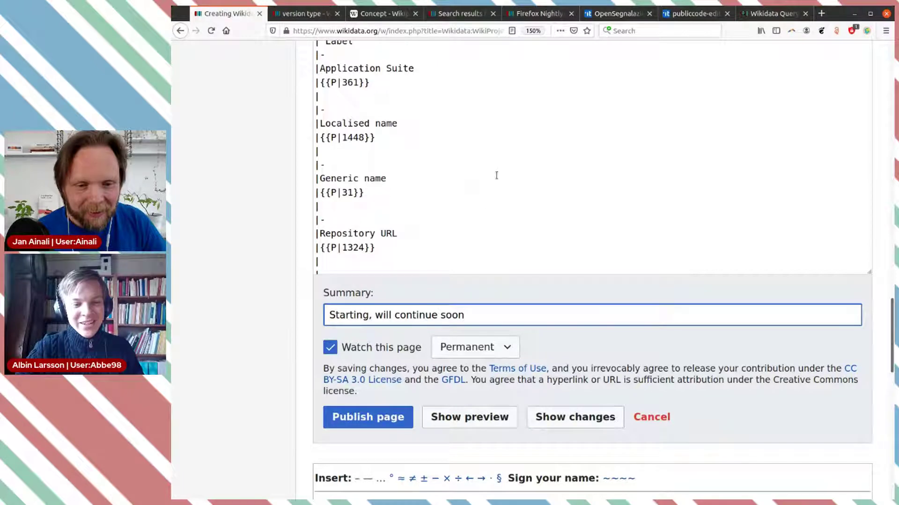
scroll(291, 229, up, 5)
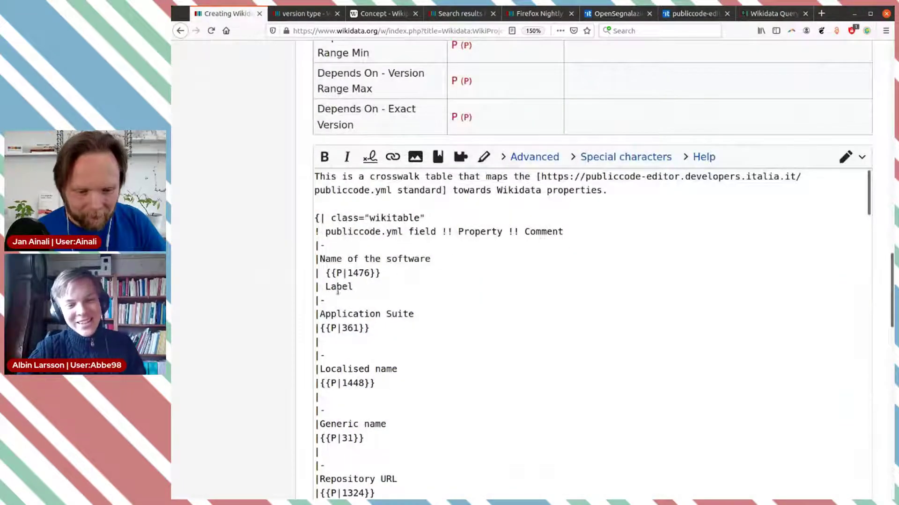
click(326, 288)
text(Al)
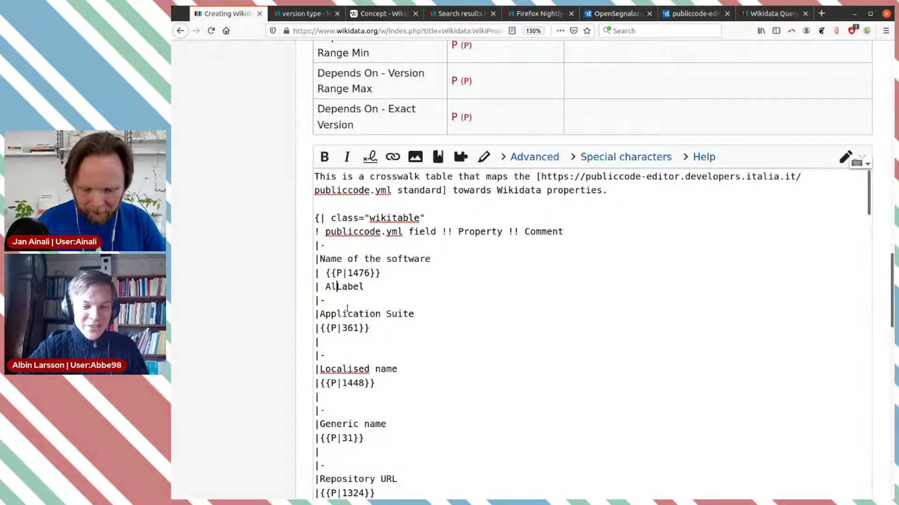
text(so use for)
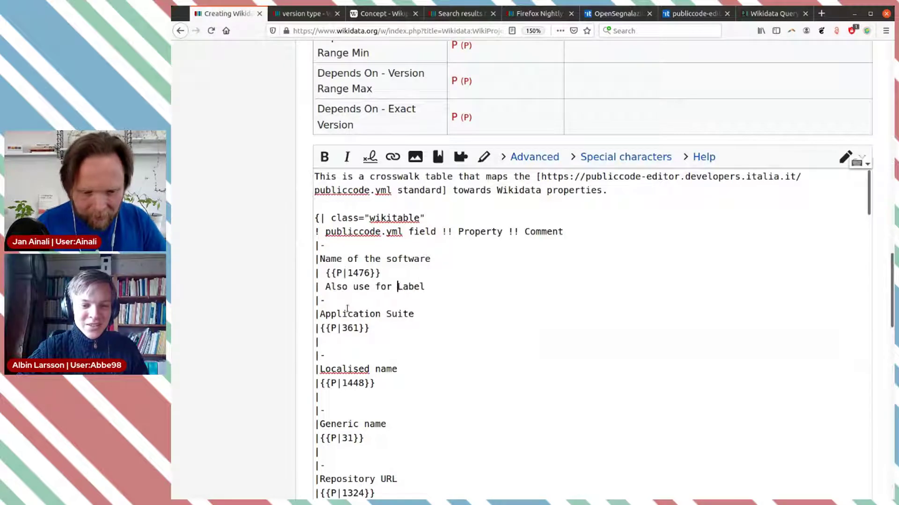
- Correct "qulaify" to "qualify" in the API Documentation comment and publish the mapping page
scroll(415, 291, down, 10)
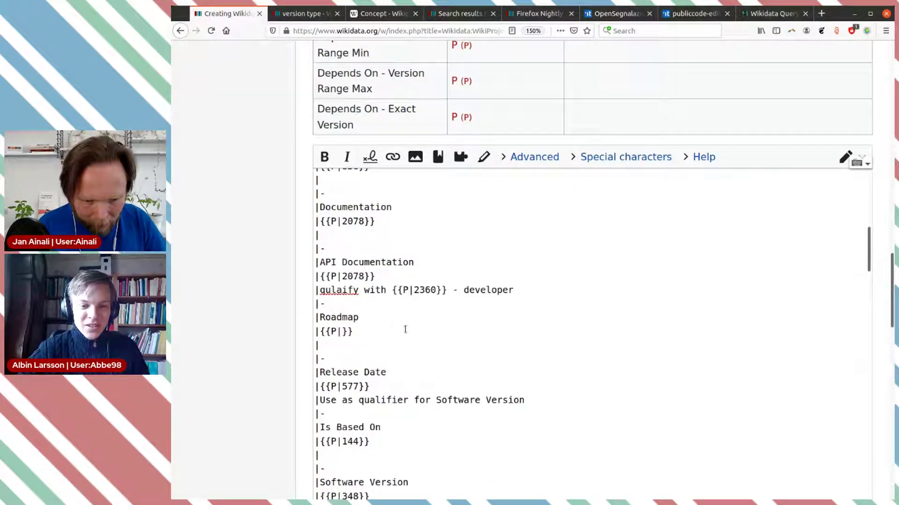
click(342, 232)
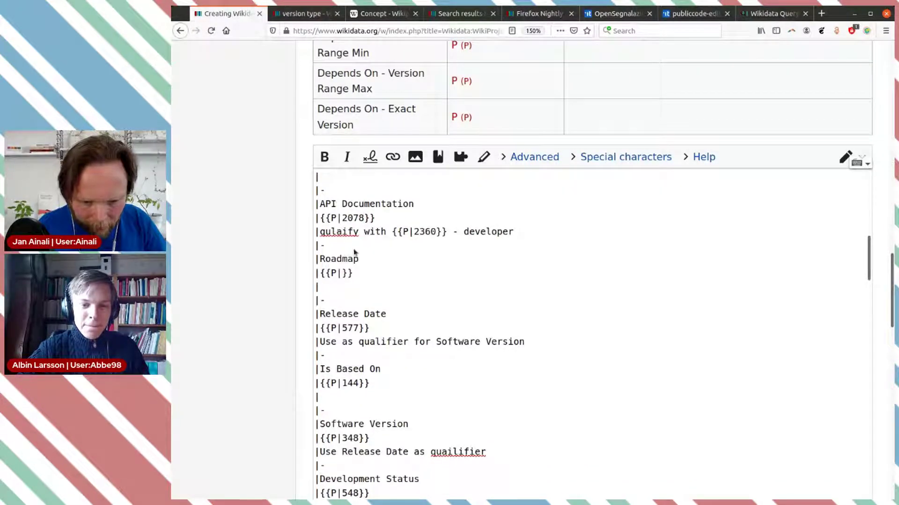
key(BackSpace)
key(BackSpace)
text(al)
scroll(249, 340, down, 6)
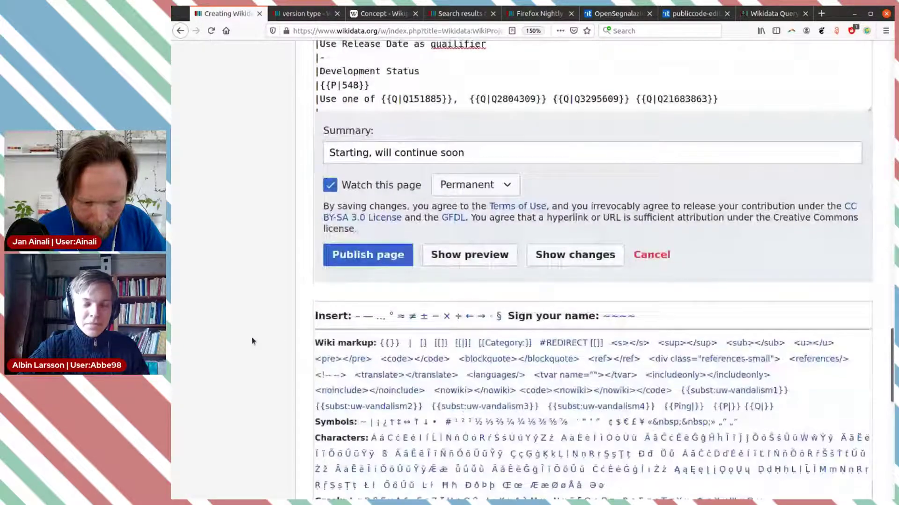
click(374, 253)
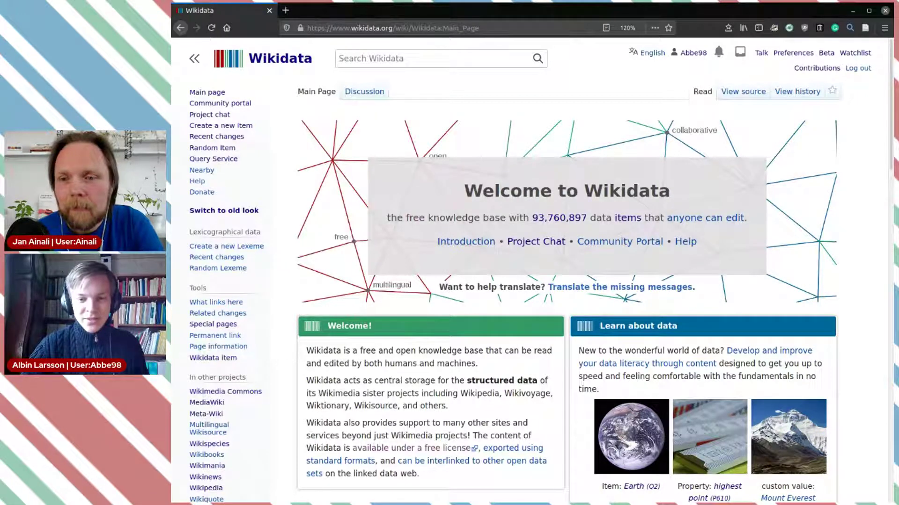
- Search Wikidata for "Himlingeåsen" and open the item for the nature reserve in Södermanland, Sweden
click(381, 57)
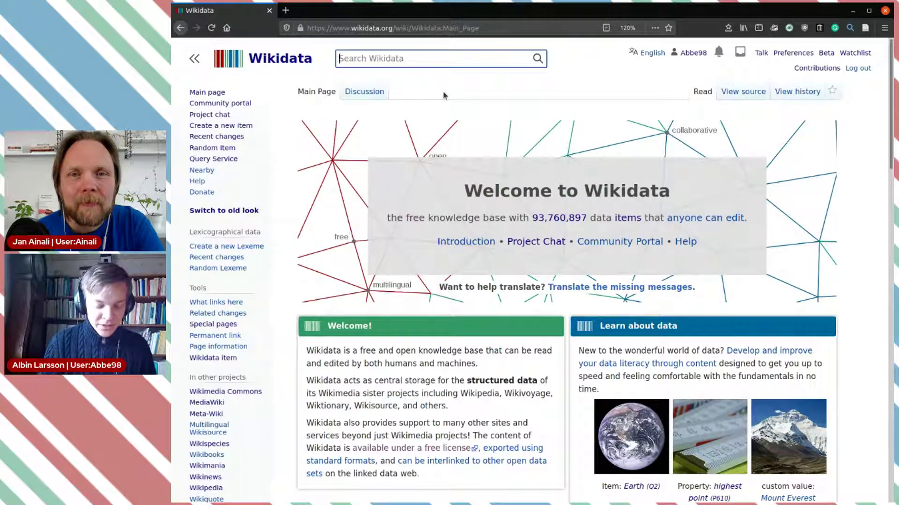
text(Hi)
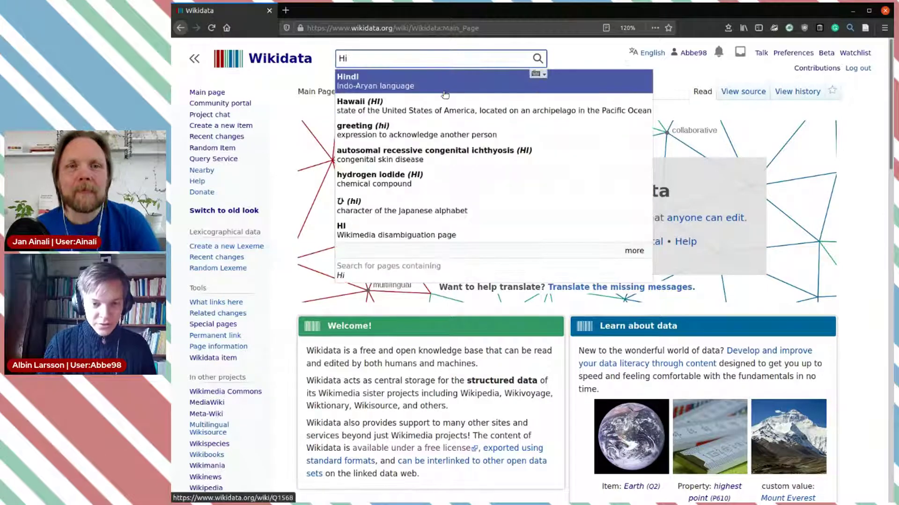
text(ml)
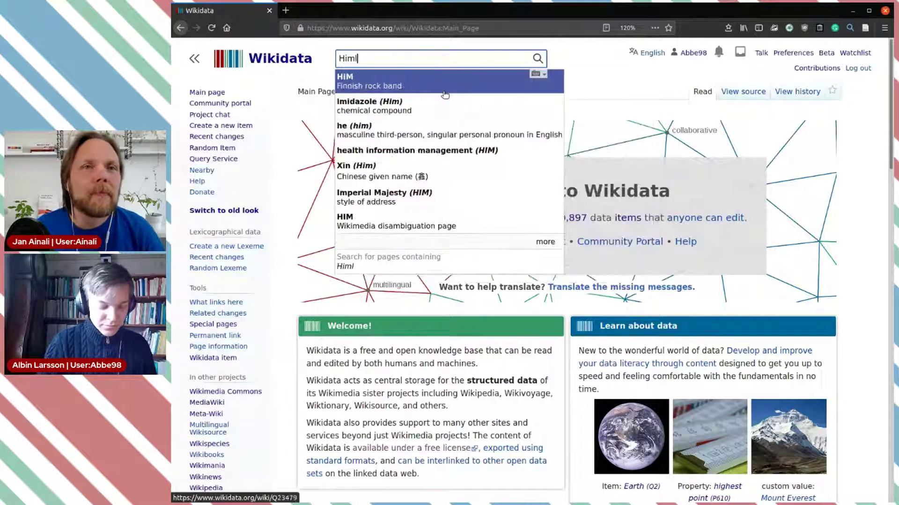
text(ingeåsen)
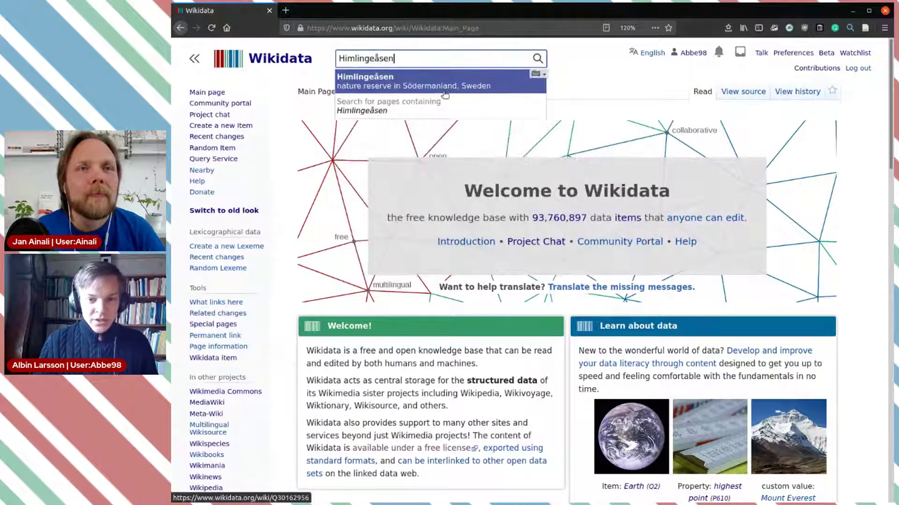
click(436, 86)
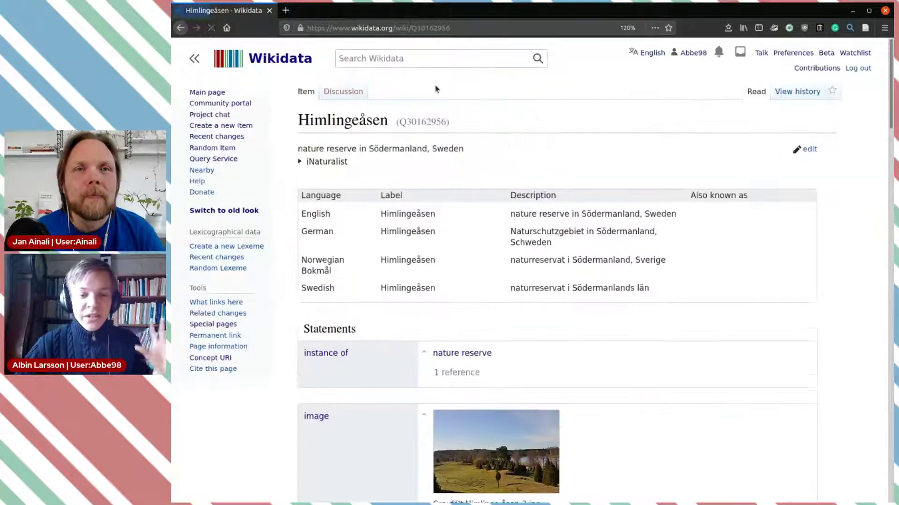
- Find the geoshape statement on the Himlingeåsen item and enlarge the page for readability
scroll(602, 324, down, 1)
scroll(602, 324, down, 10)
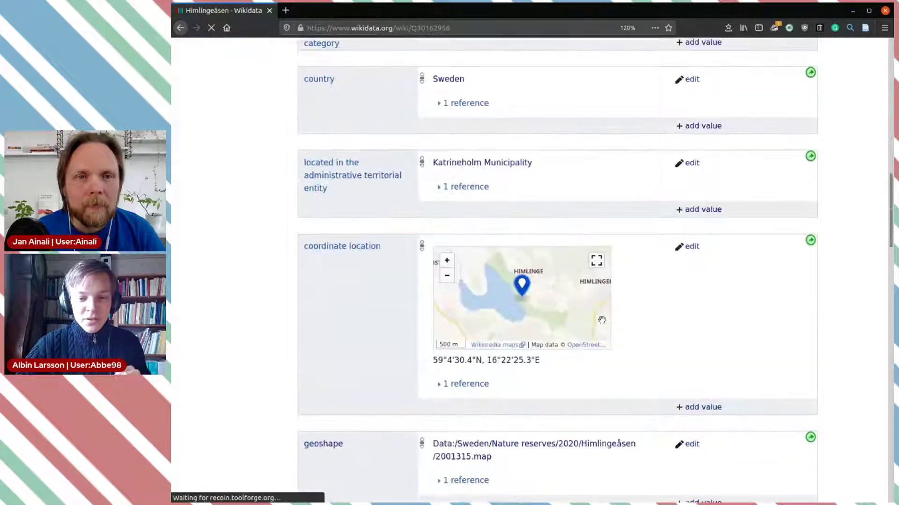
scroll(602, 320, down, 2)
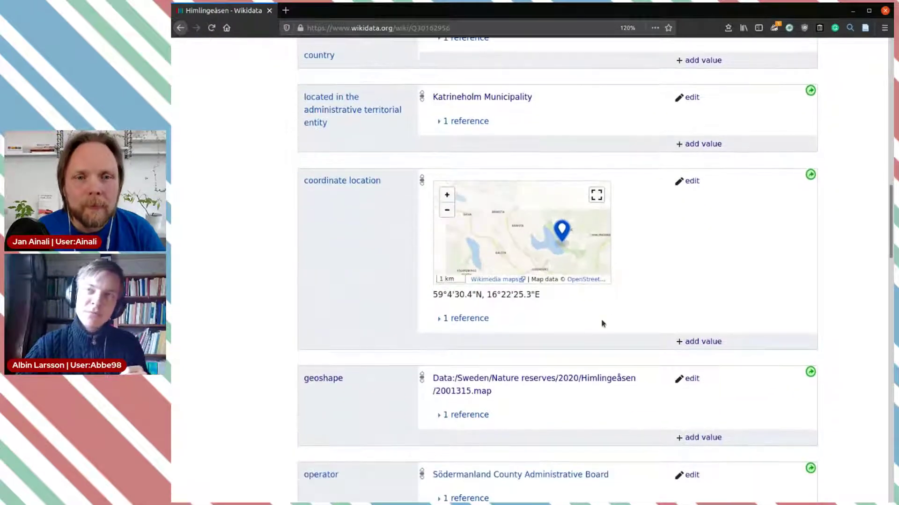
scroll(632, 269, down, 7)
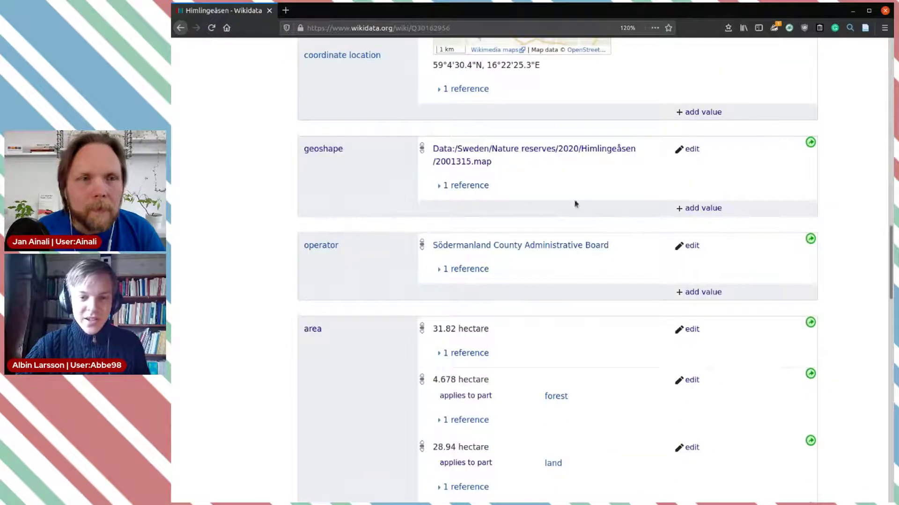
drag(365, 156, 293, 141)
click(300, 149)
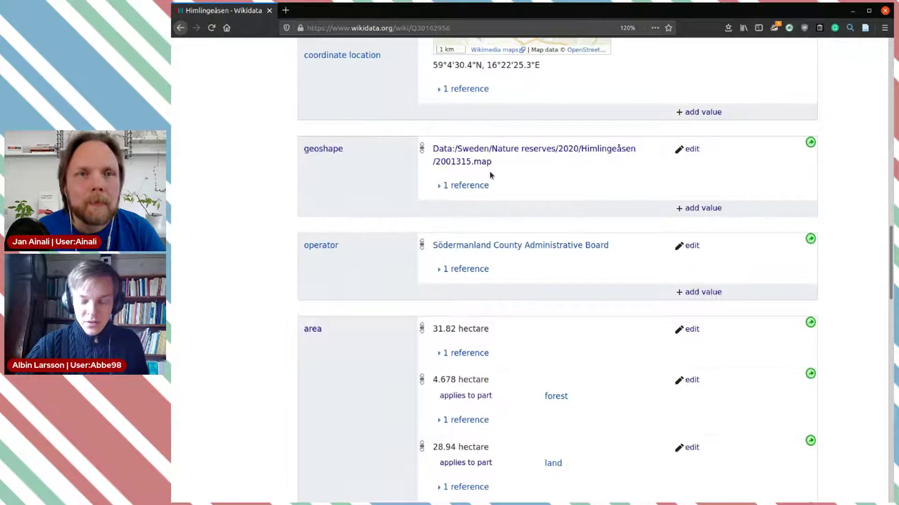
key(ctrl+plus)
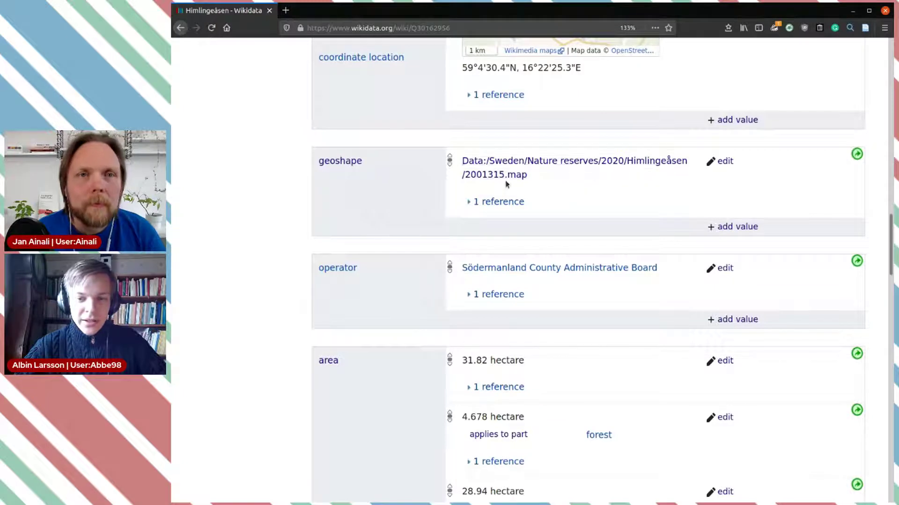
- Open the map file linked in the geoshape statement in a separate tab and inspect the reserve's outline on the map
middle_click(526, 176)
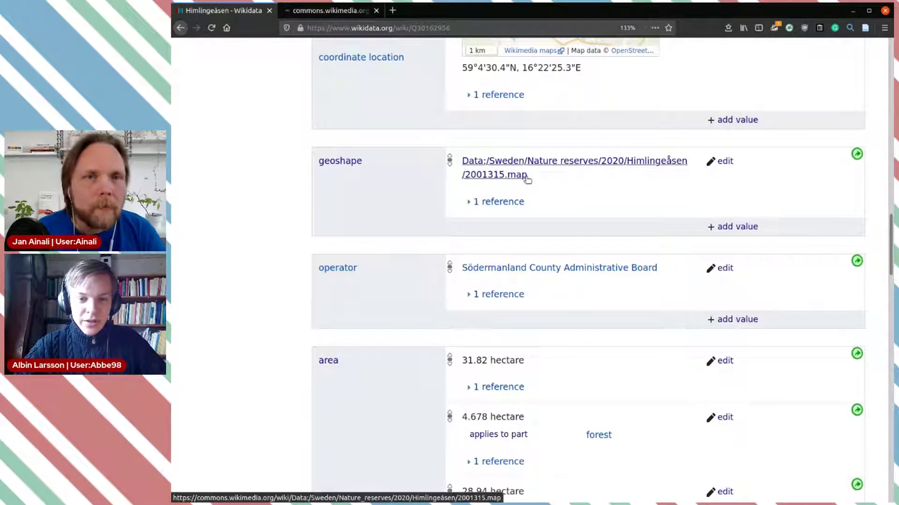
click(336, 12)
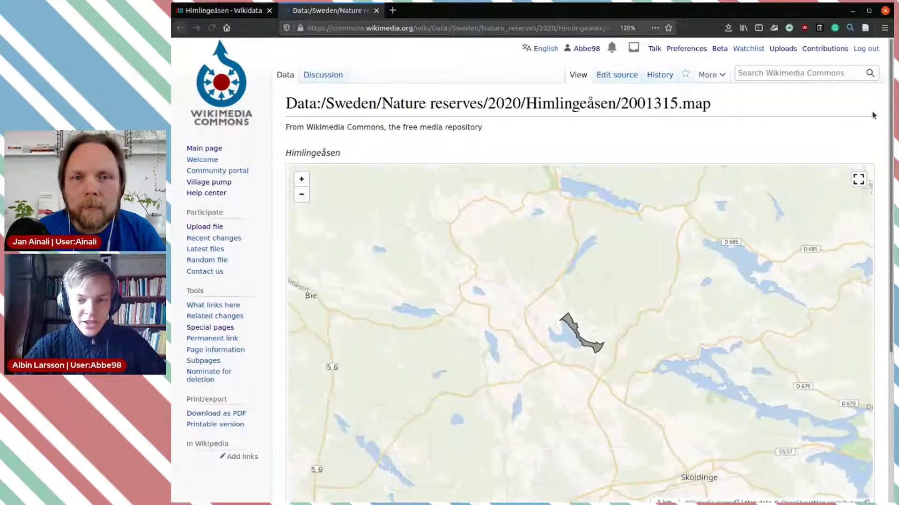
scroll(872, 114, down, 2)
scroll(599, 271, up, 1)
scroll(597, 270, up, 1)
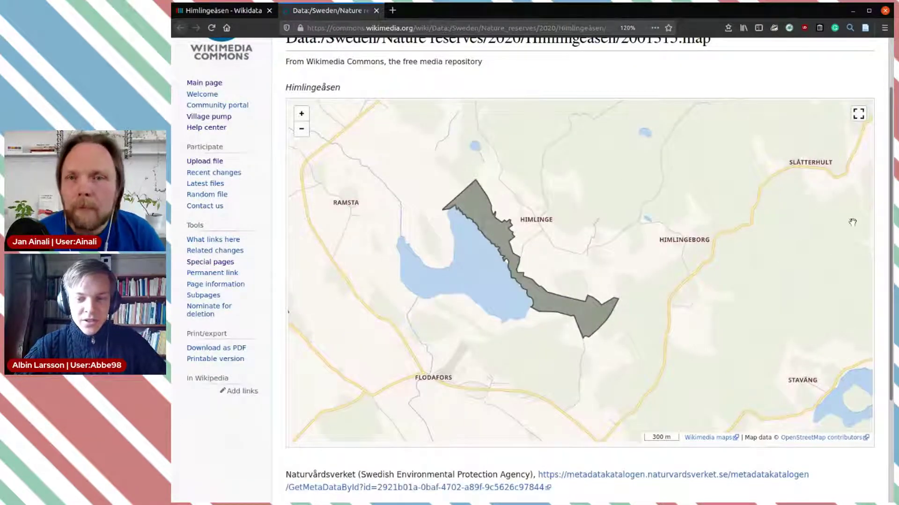
scroll(881, 187, up, 2)
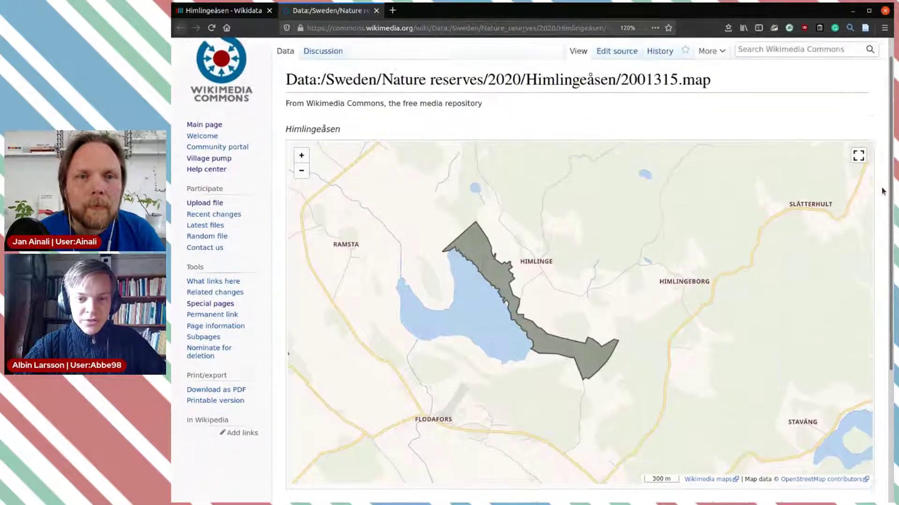
- Open the source of the 2001315.map data page and review its license, description, sources and feature properties
click(607, 76)
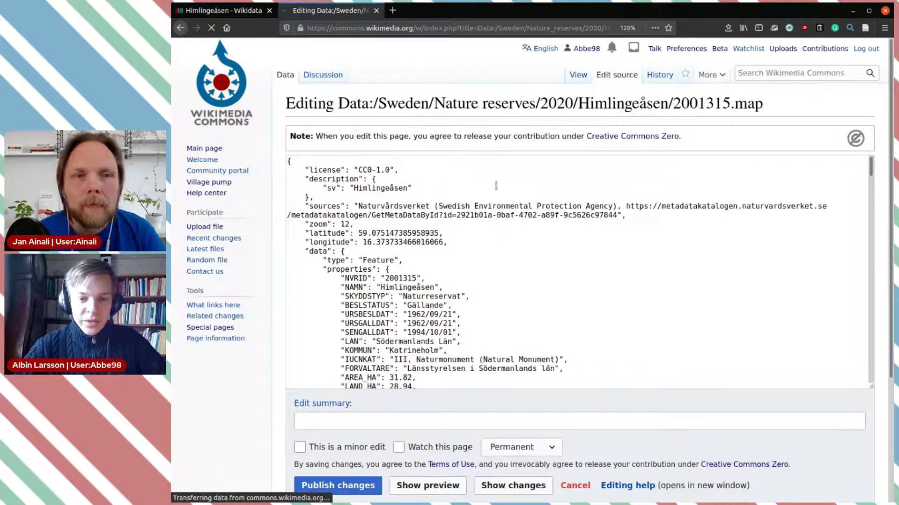
double_click(311, 170)
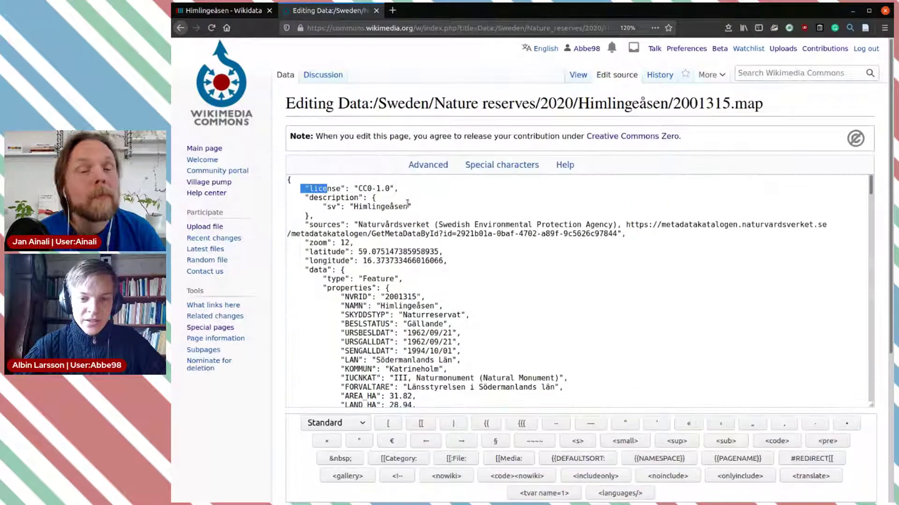
click(405, 202)
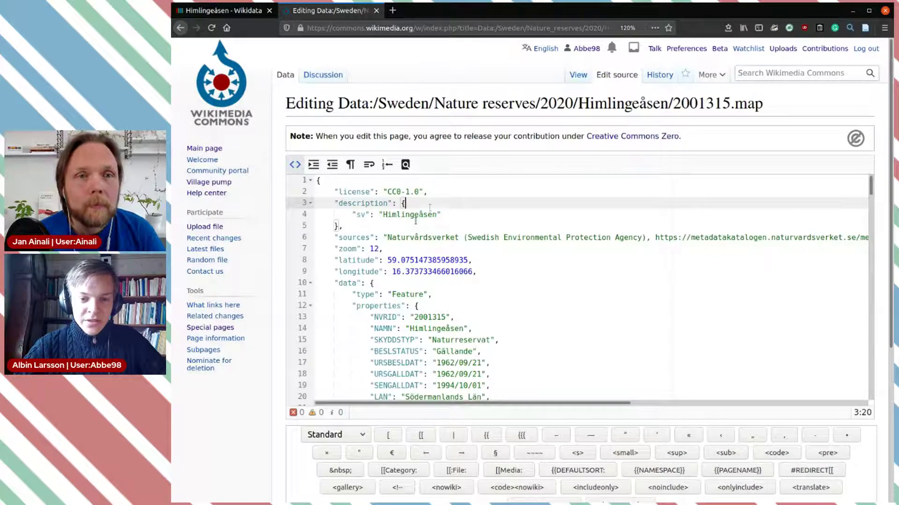
click(401, 237)
scroll(465, 237, down, 3)
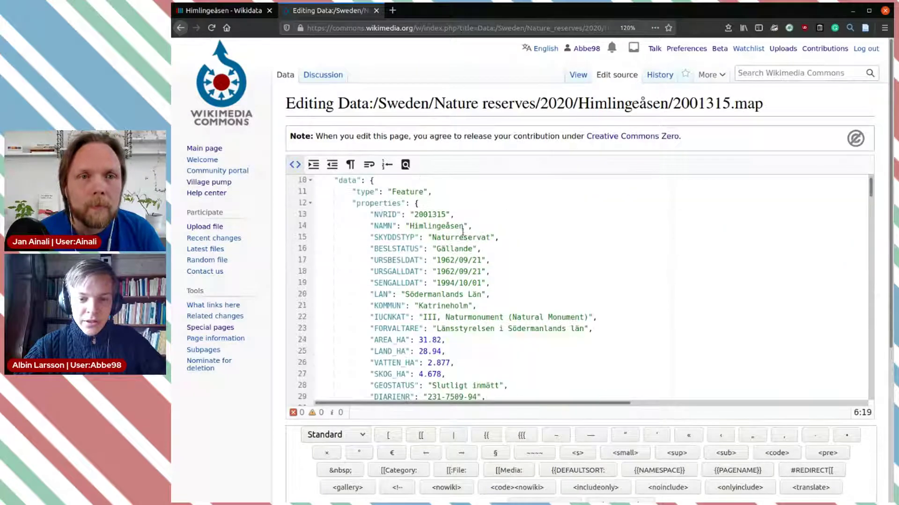
drag(358, 192, 559, 299)
click(559, 299)
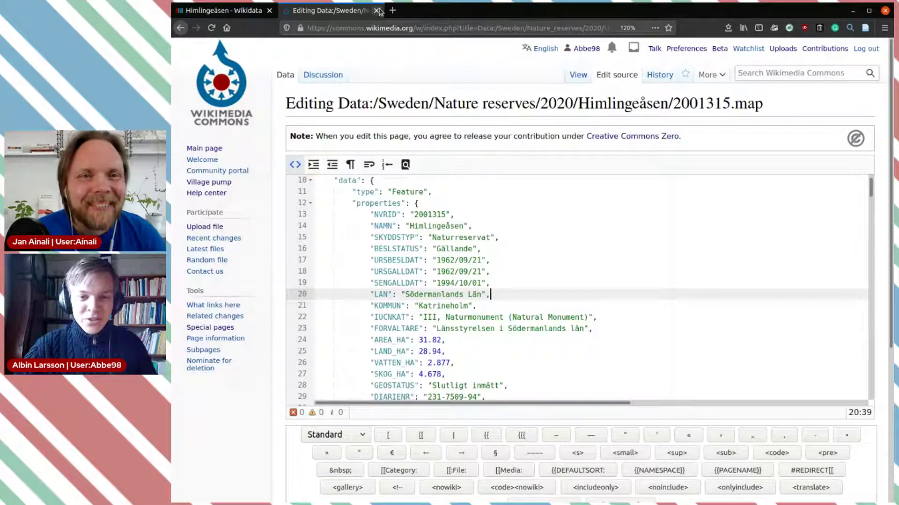
- Close the map source page, open the geoshape property from the Himlingeåsen item in a separate tab, and check its data type
click(224, 10)
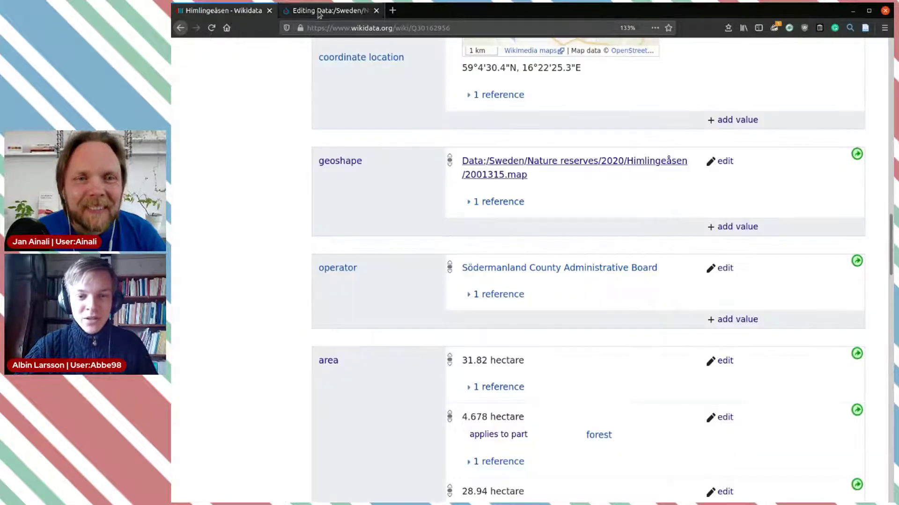
click(376, 11)
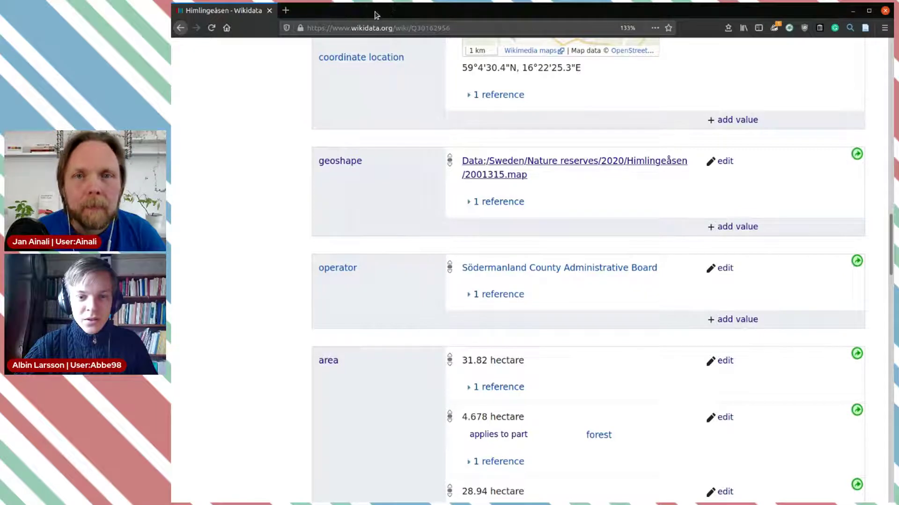
middle_click(361, 168)
click(331, 12)
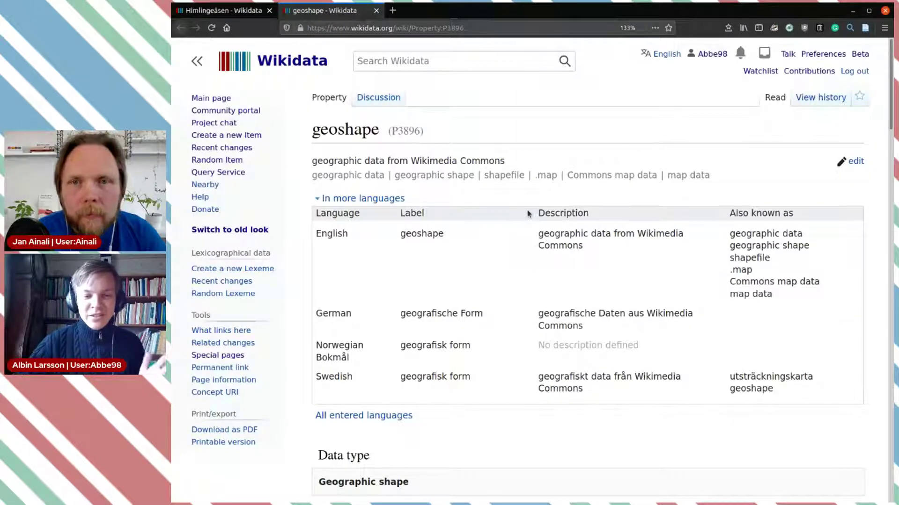
scroll(538, 219, down, 4)
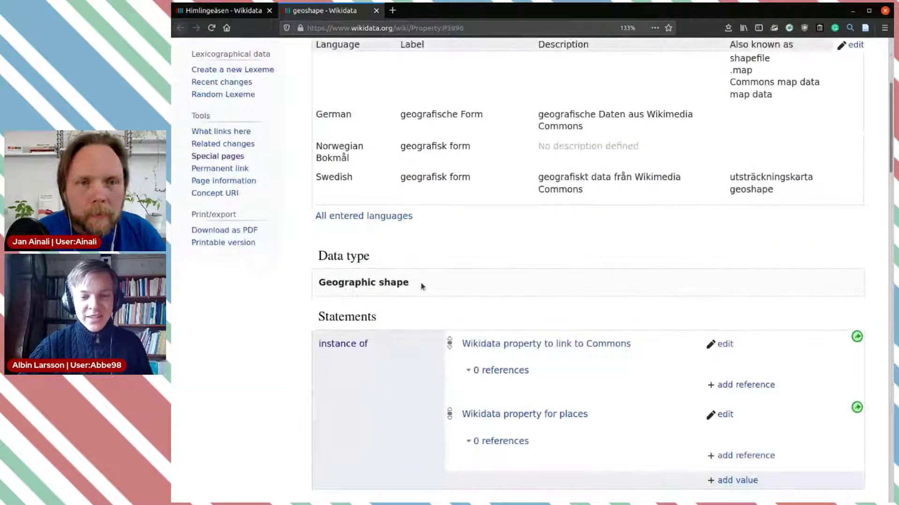
triple_click(422, 286)
click(447, 287)
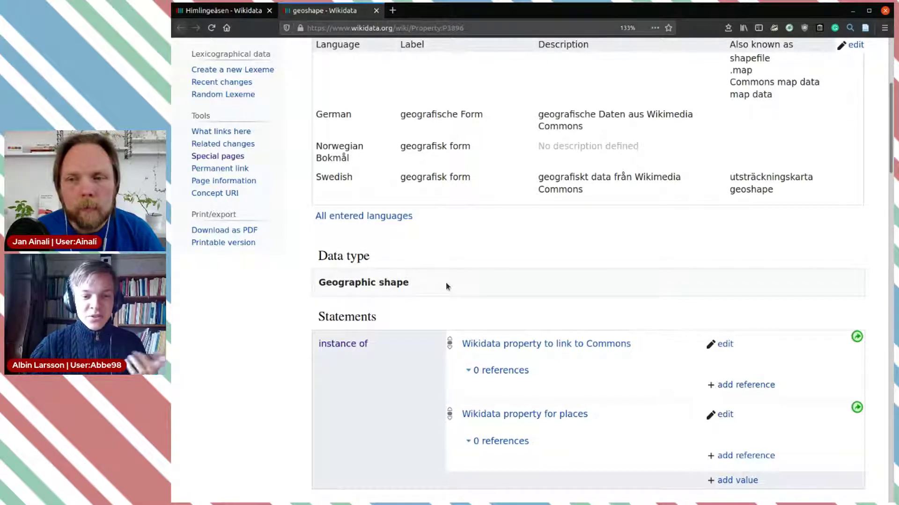
- Open the Wikidata Query Service in a separate tab from the geoshape property page
scroll(446, 286, up, 3)
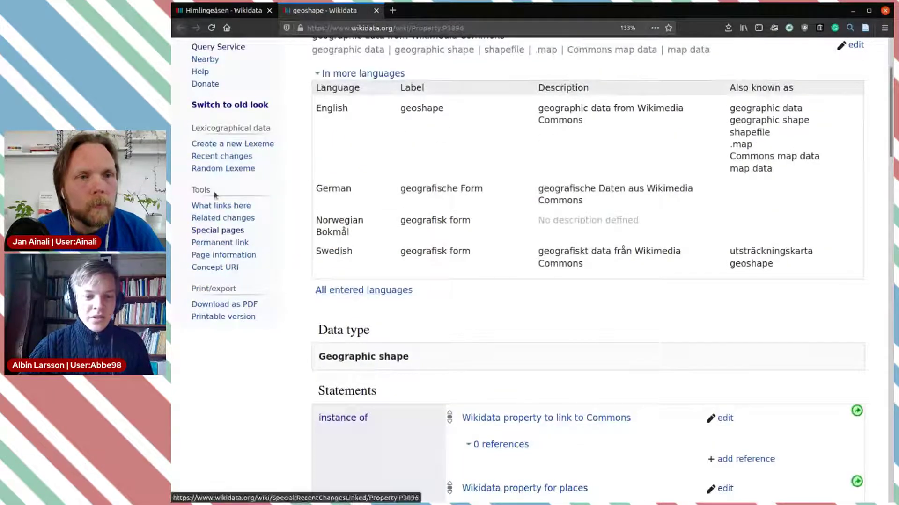
scroll(235, 256, up, 2)
middle_click(236, 121)
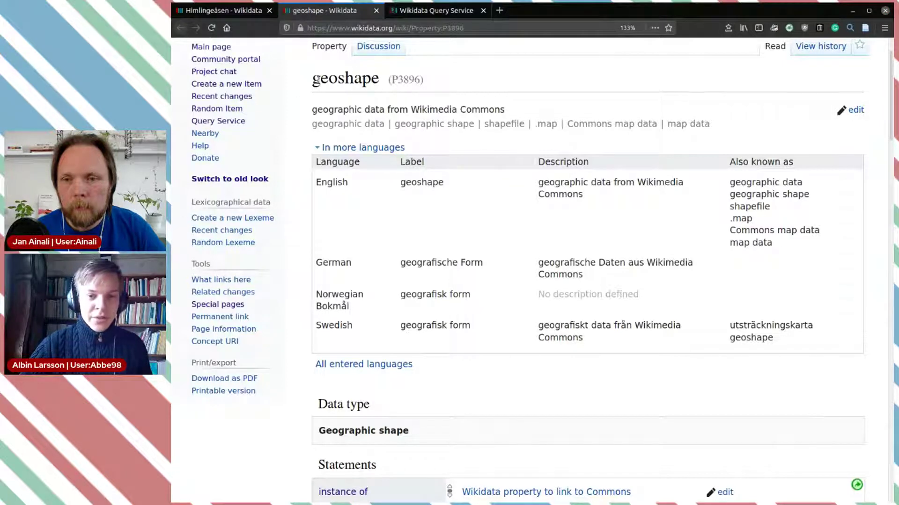
click(412, 10)
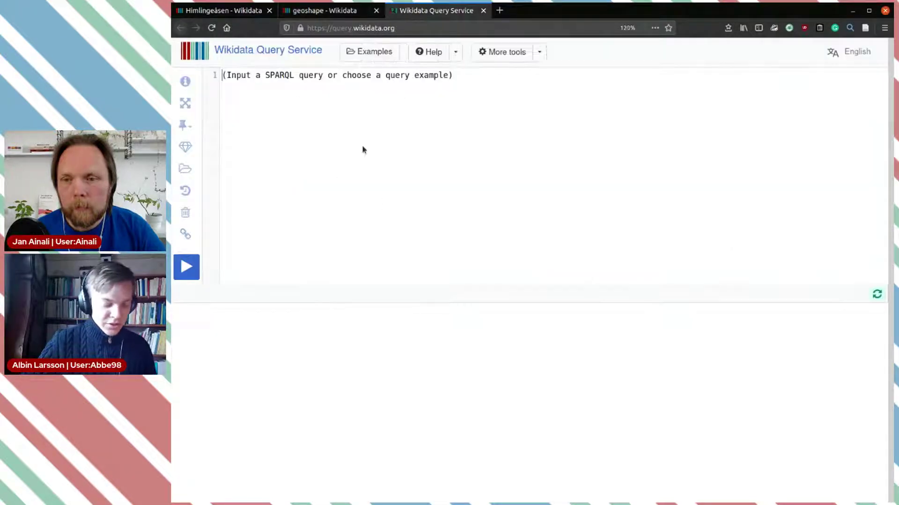
- Start a SPARQL query with the clause "SELECT ?property ?propertyLabel"
text(SELECT )
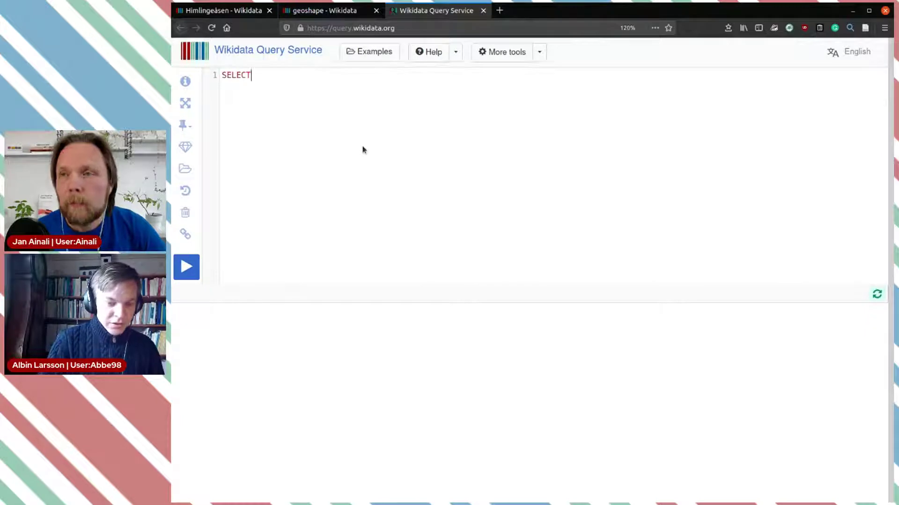
text(?)
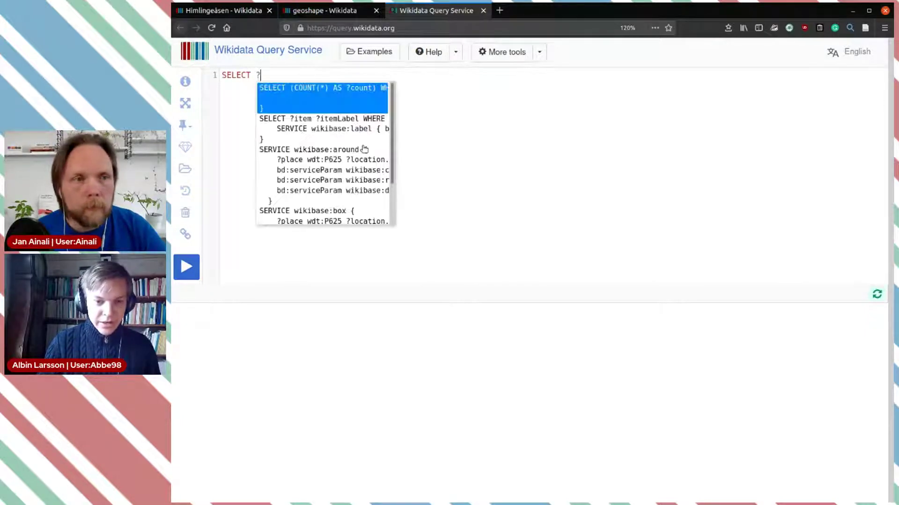
text(po)
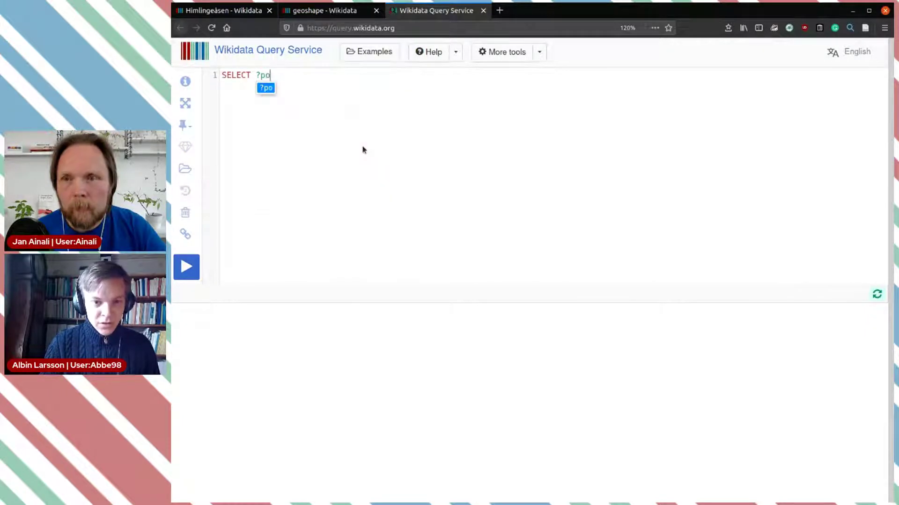
text(perty)
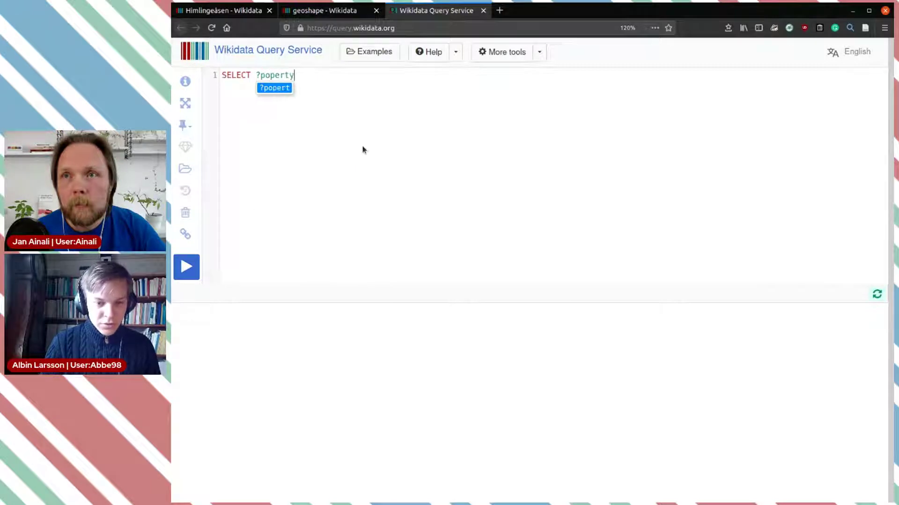
key(BackSpace)
key(BackSpace)
key(BackSpace)
key(BackSpace)
key(BackSpace)
text(roperty ?)
key(Return)
text(La)
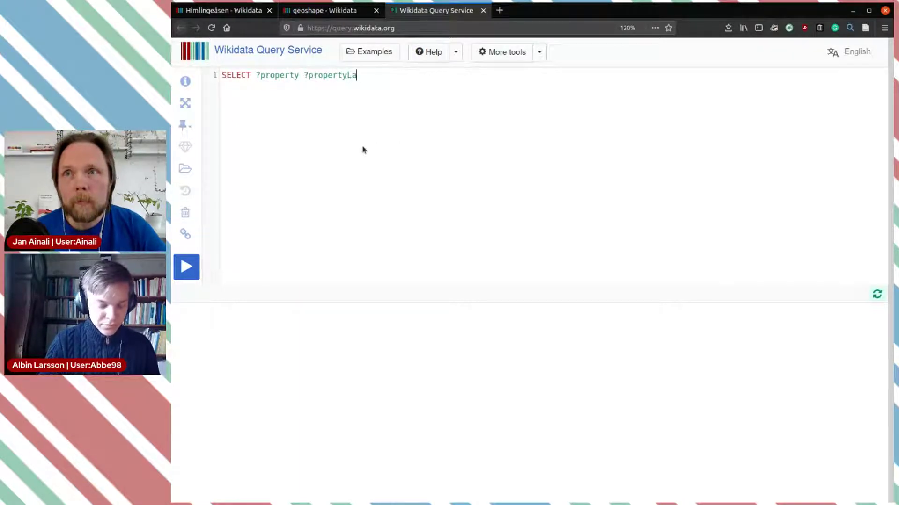
text(bel)
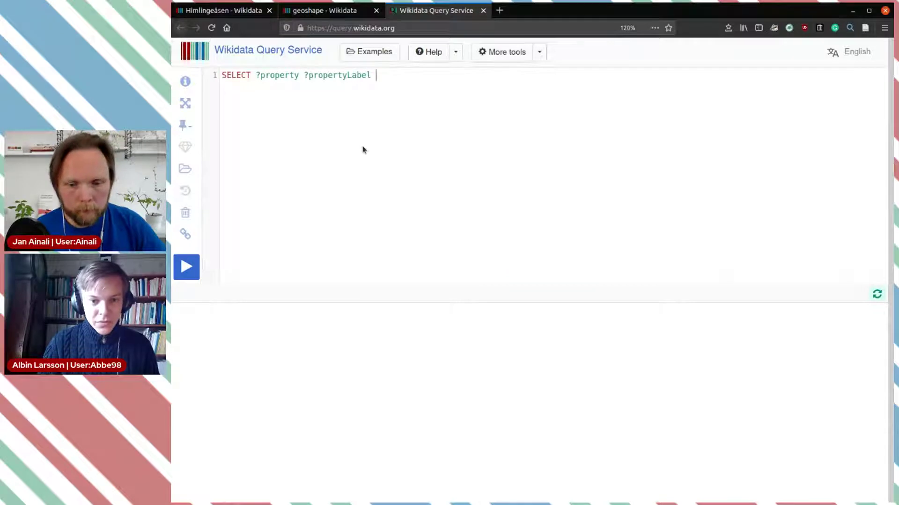
- Add a WHERE block in braces to the query, with an empty line inside for the conditions
text( WHERE )
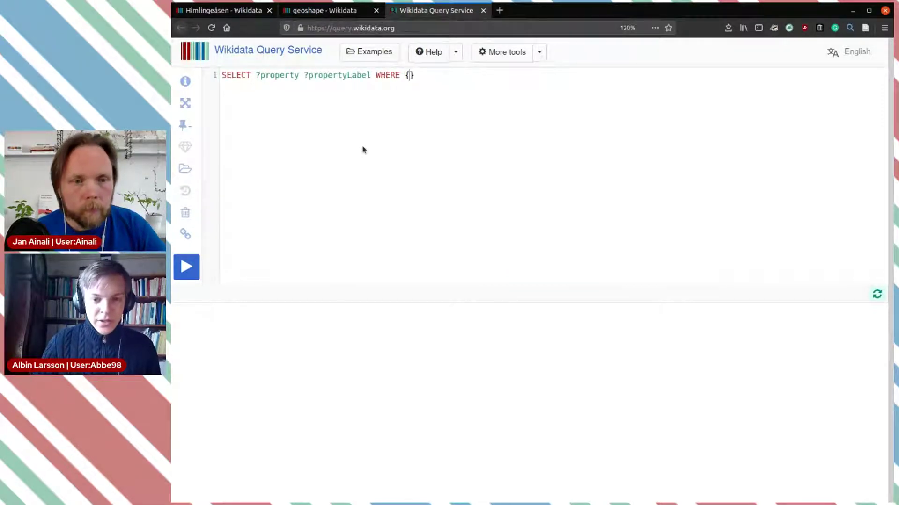
text({)
key(Return)
key(Return)
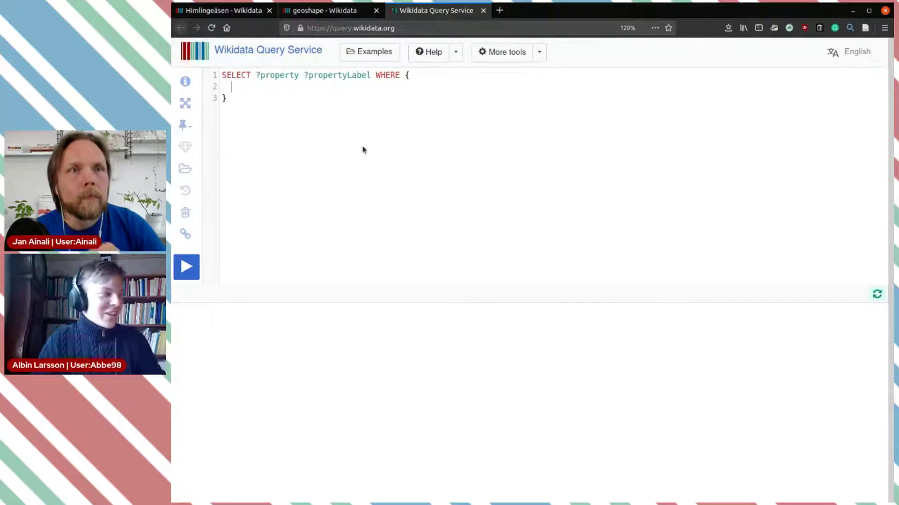
- Begin the query's first condition inside the WHERE block with "?property wikibase:propertyType"
key(ctrl+space)
key(Return)
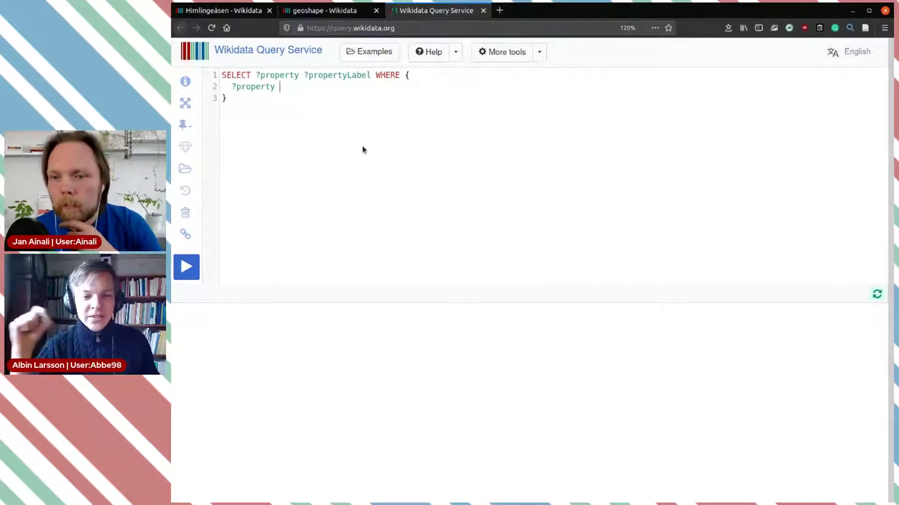
text(wiki)
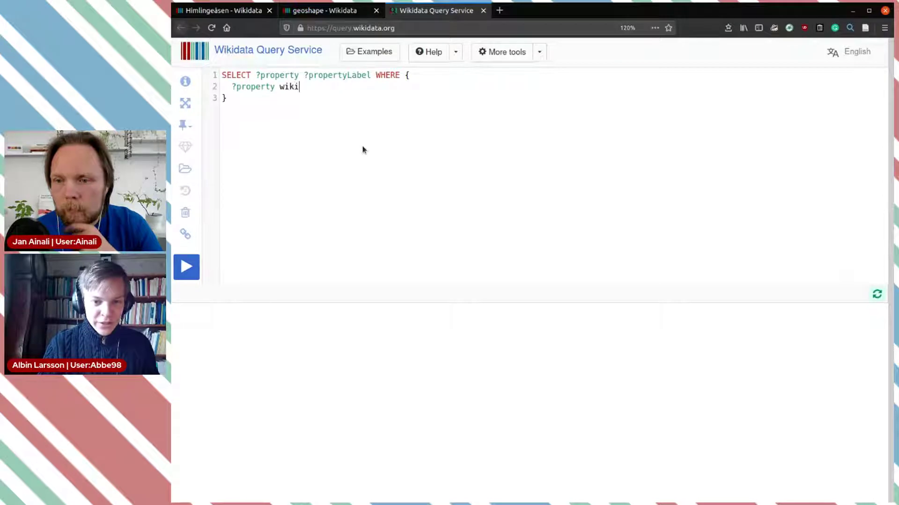
text(base:)
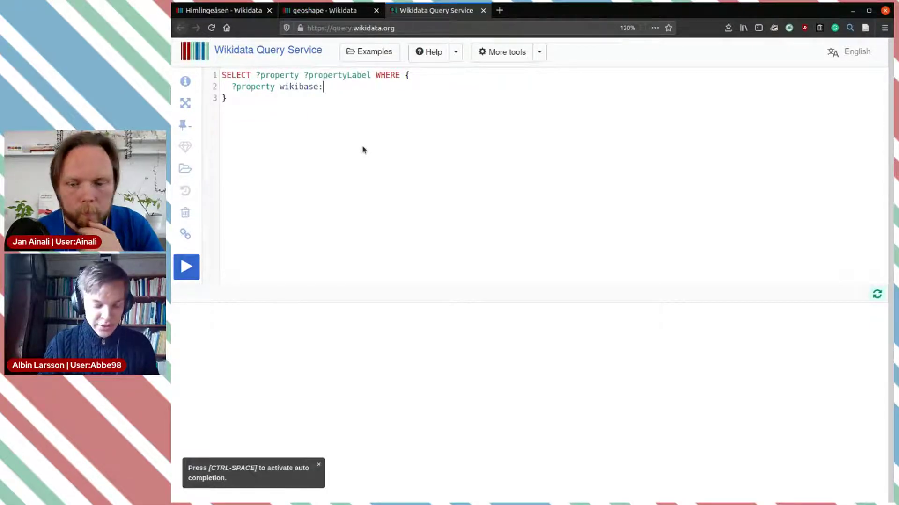
text(prop)
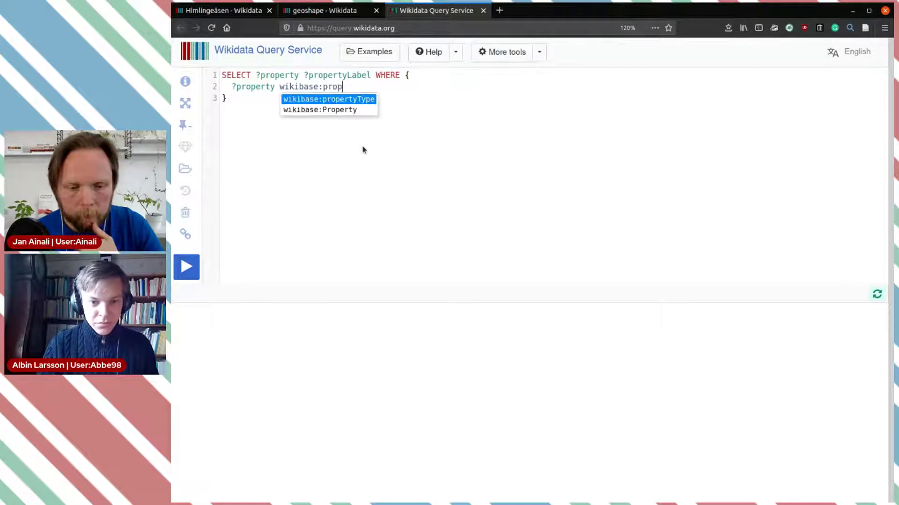
key(Return)
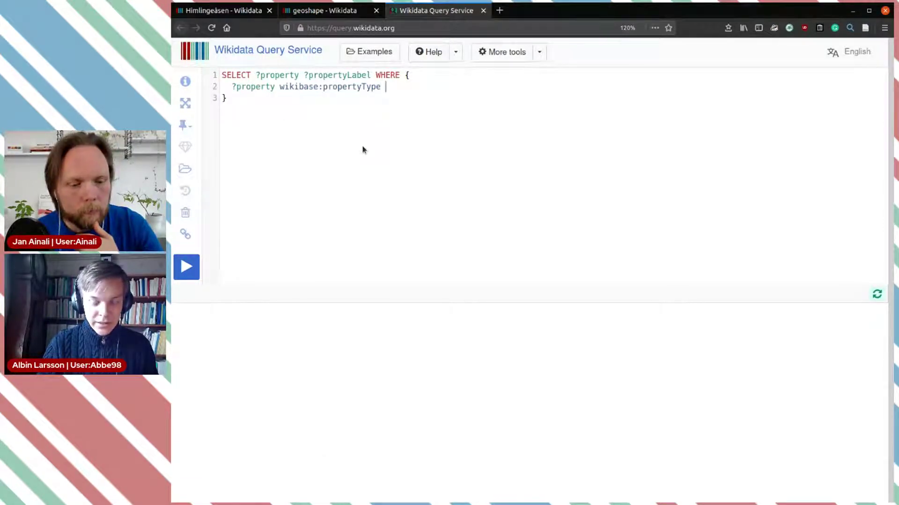
- Complete the condition with the object "wikibase:GeoShape ." and add an empty line below it
text(wikibase:)
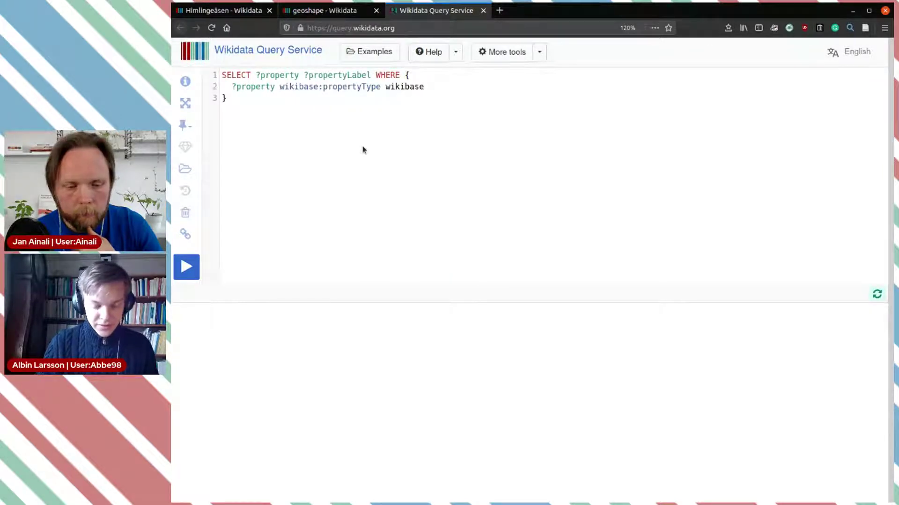
key(ctrl+space)
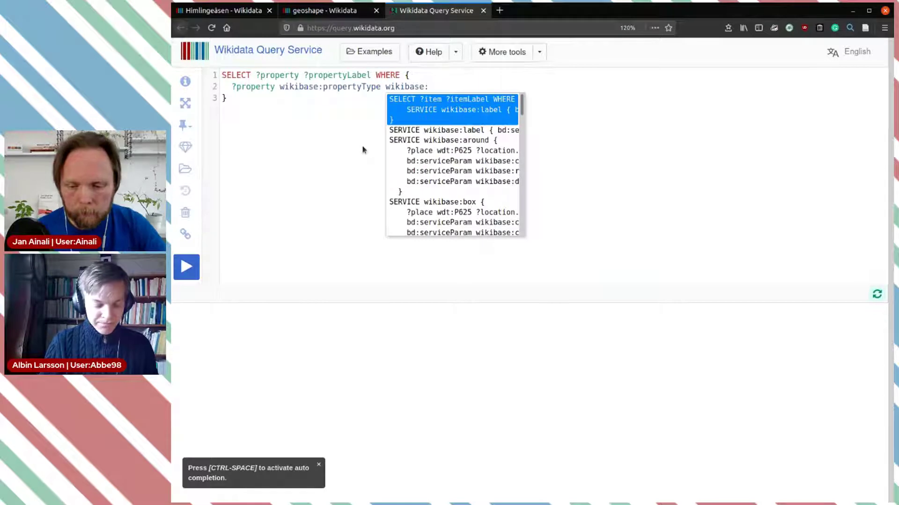
text(Geo)
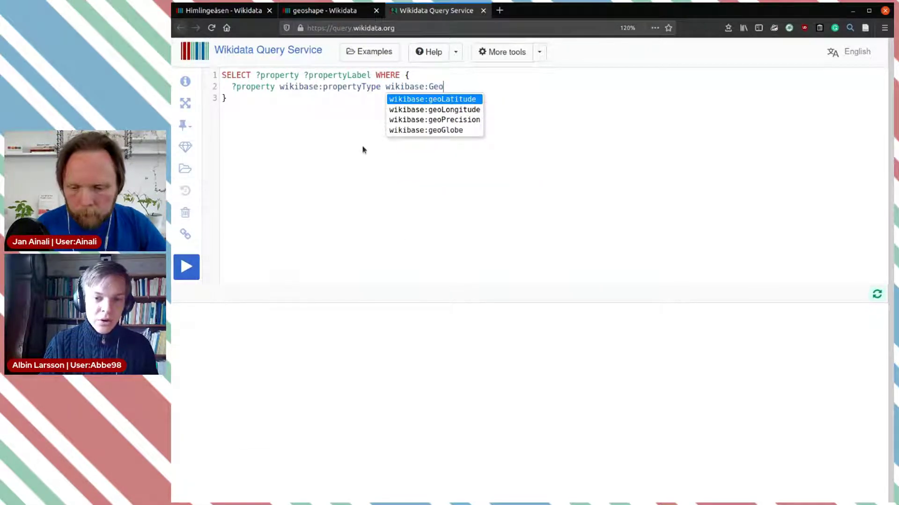
text(Shape)
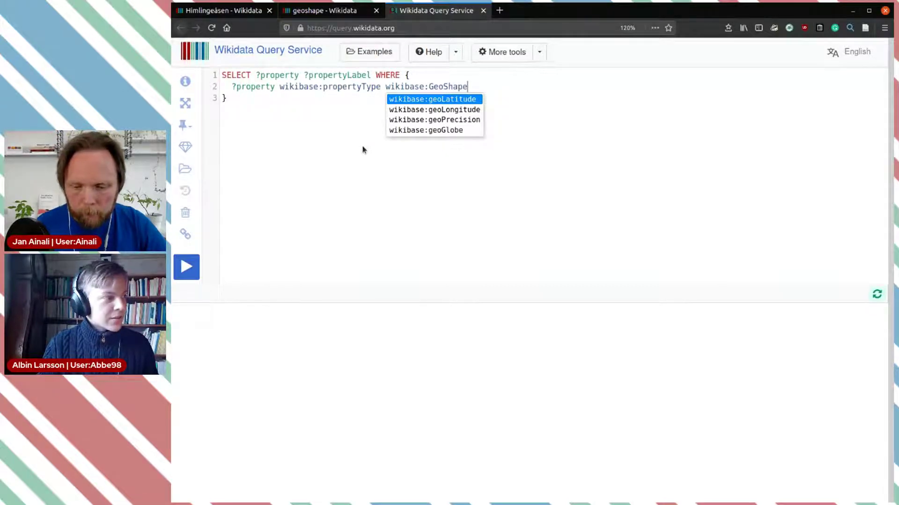
text( .)
key(Return)
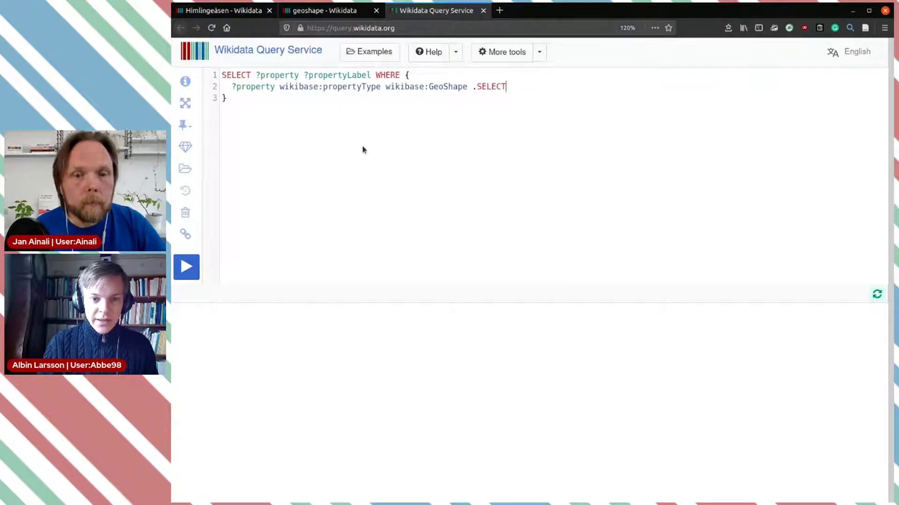
key(BackSpace)
key(BackSpace)
key(BackSpace)
key(BackSpace)
key(BackSpace)
key(BackSpace)
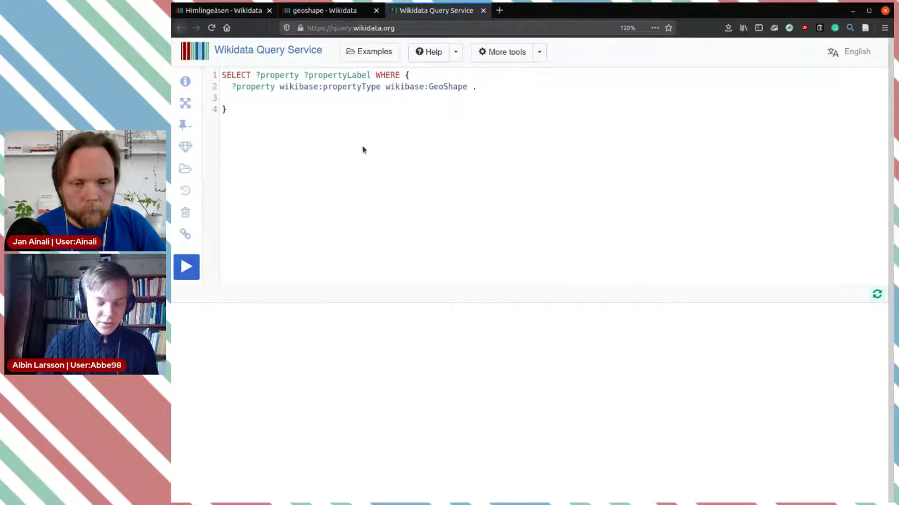
text(?)
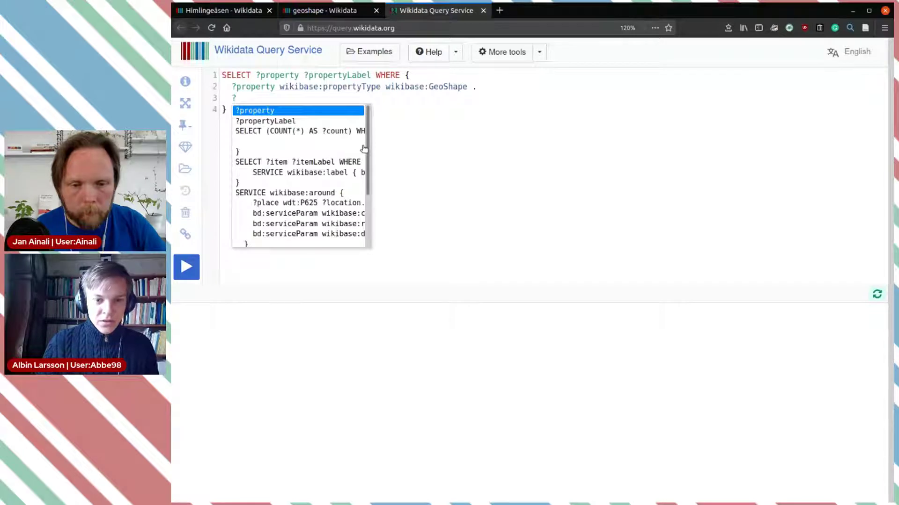
key(Down)
key(Down)
key(Down)
key(Down)
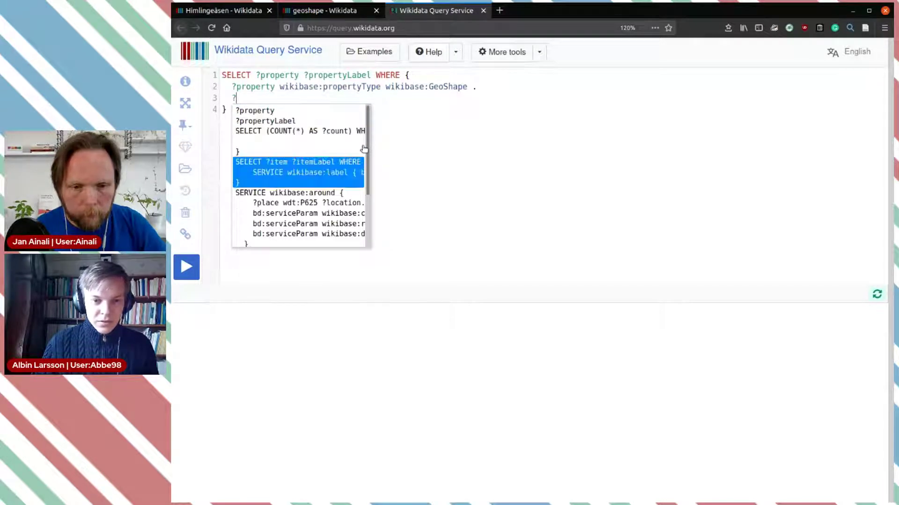
key(BackSpace)
- Add the wikibase:label service with language "[AUTO_LANGUAGE],en" on the third line of the query and run it
text(SERV)
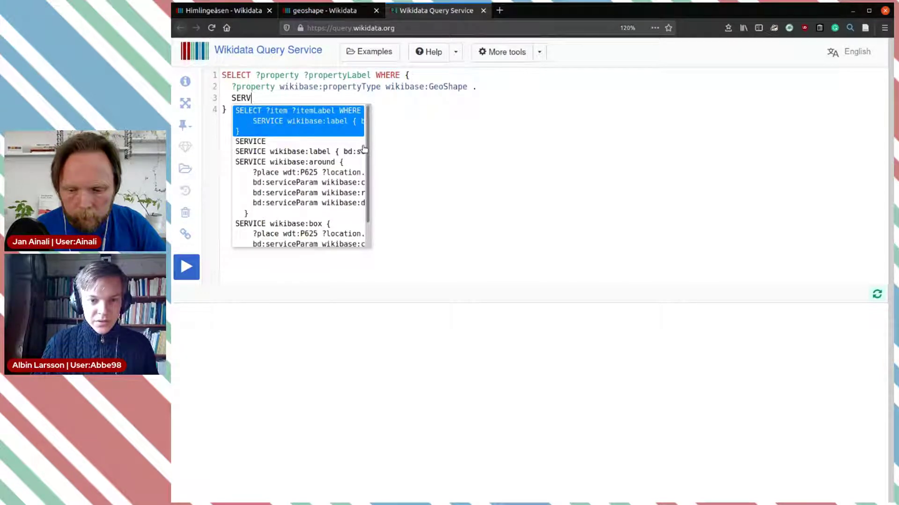
key(Down)
key(Down)
key(Down)
key(Up)
key(Up)
key(Up)
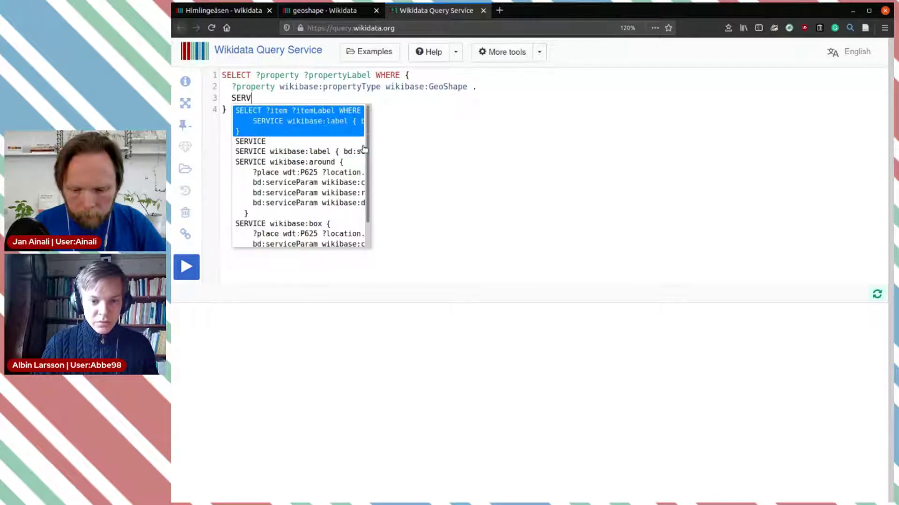
key(Down)
key(Down)
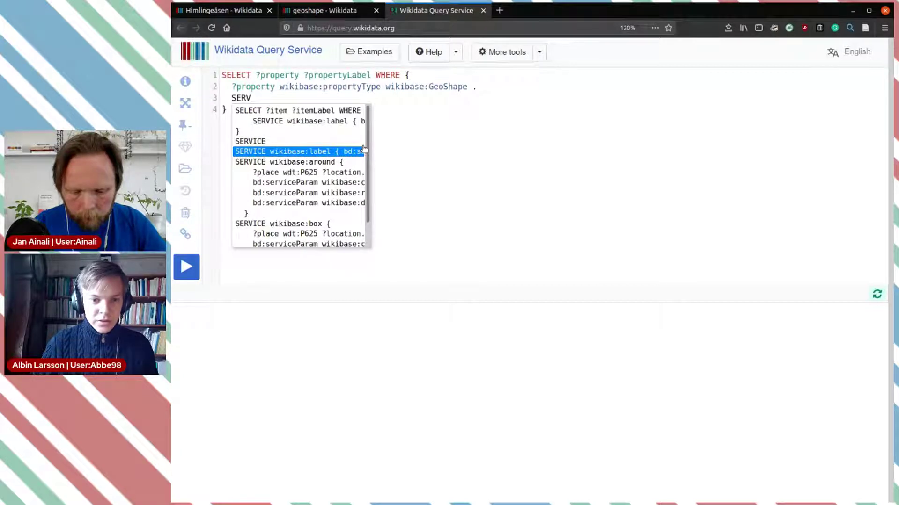
key(Return)
key(ctrl+Return)
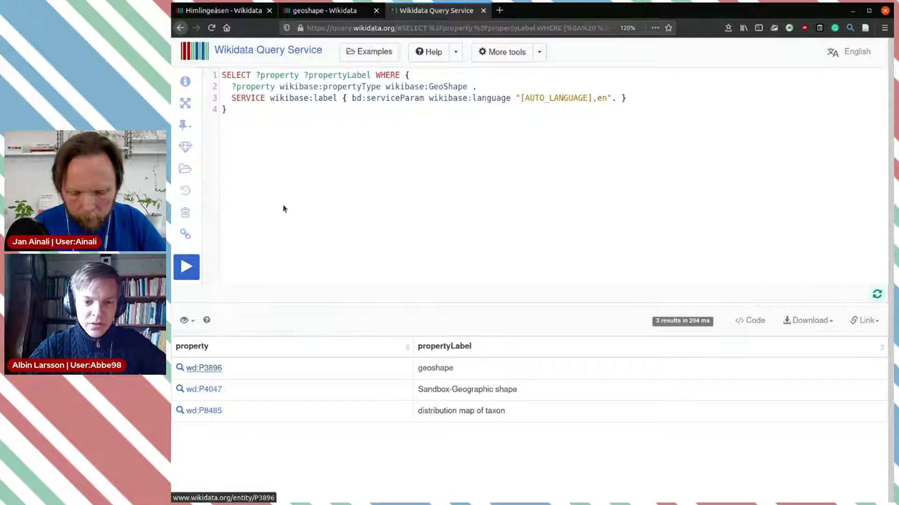
- View the geoshape property (P3896) from the results in a separate tab, read its English description, and close the page
key(ctrl+Tab)
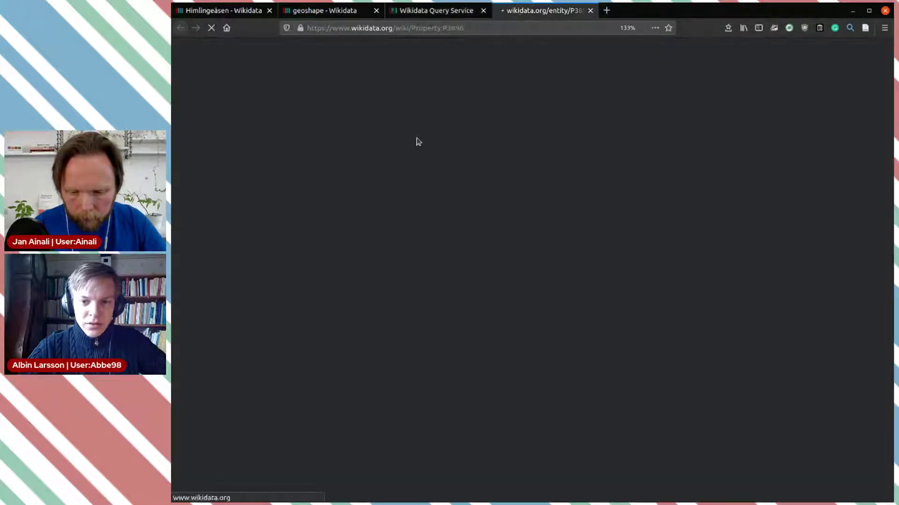
scroll(497, 271, down, 2)
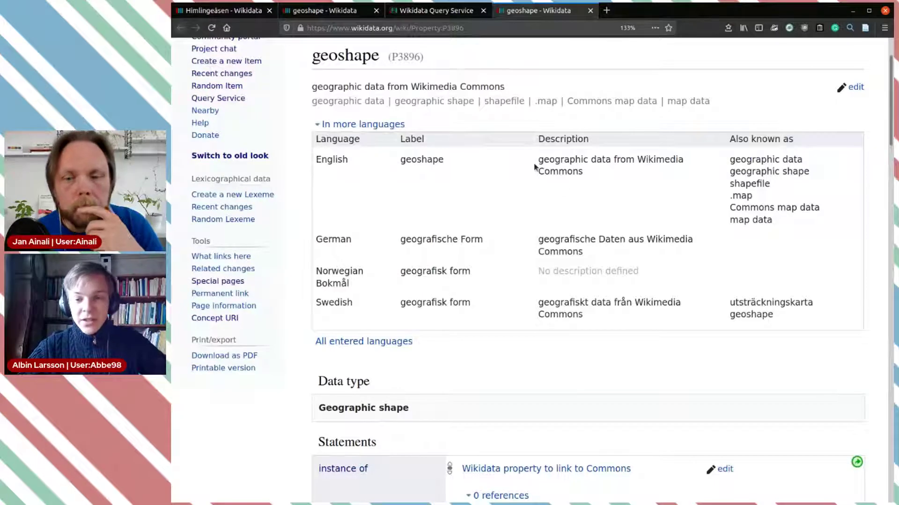
drag(537, 161, 656, 179)
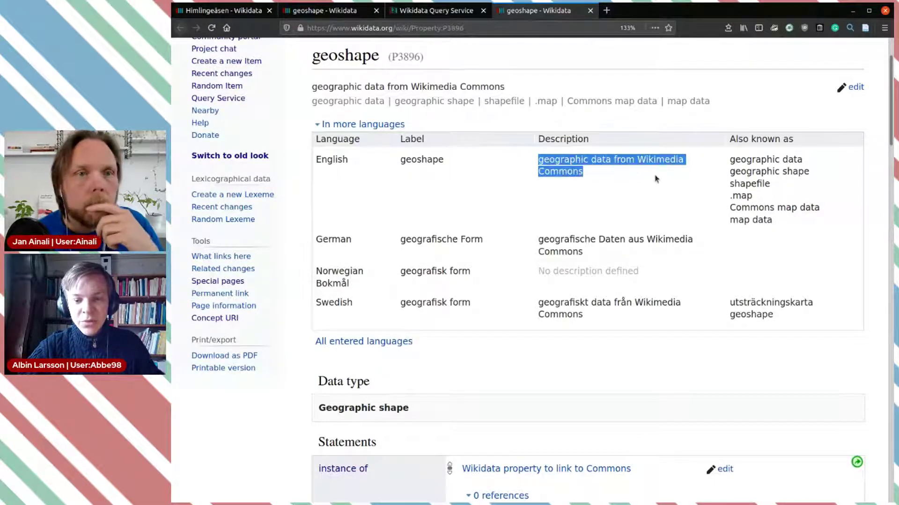
click(655, 179)
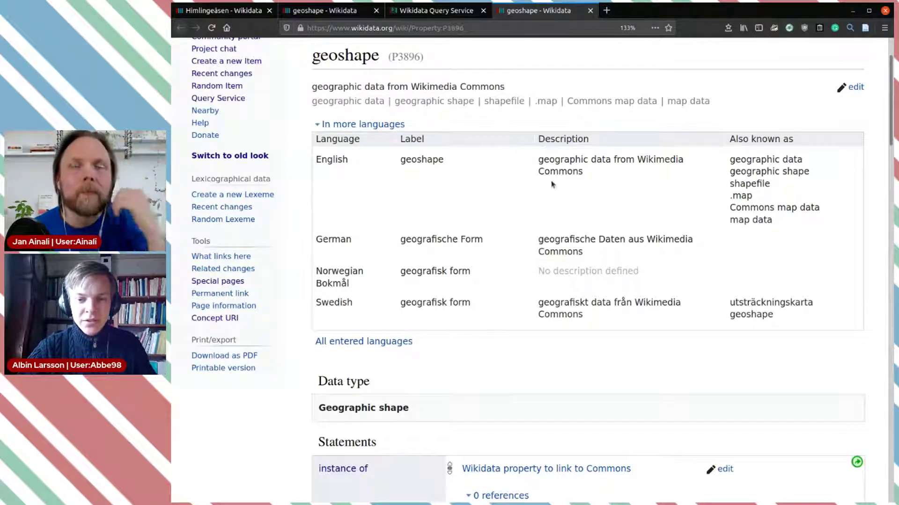
click(591, 10)
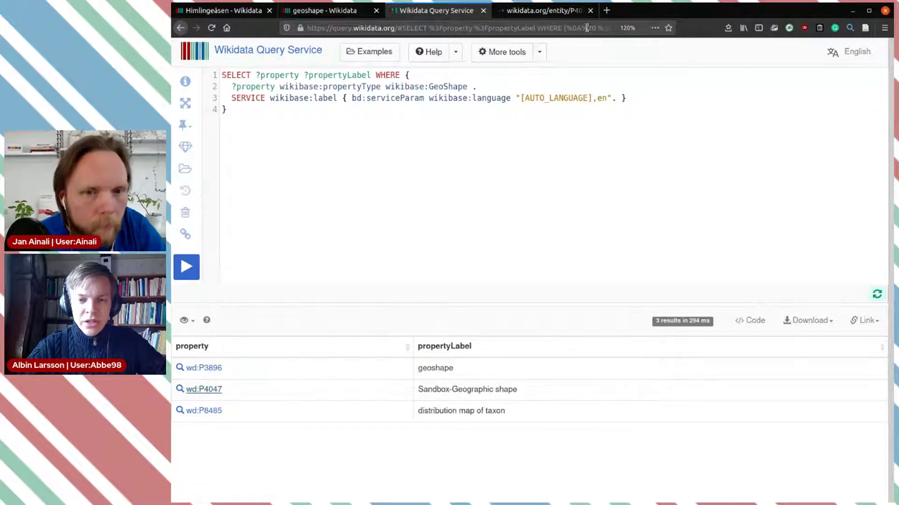
- View the Sandbox-Geographic shape property (P4047) in its own tab, examine its statements and property example, and close the page
click(564, 14)
scroll(618, 228, down, 5)
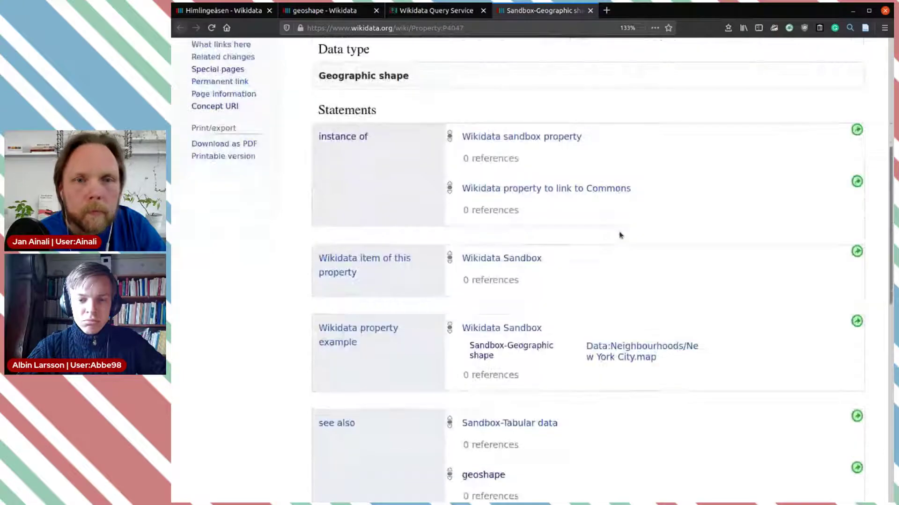
scroll(673, 233, down, 4)
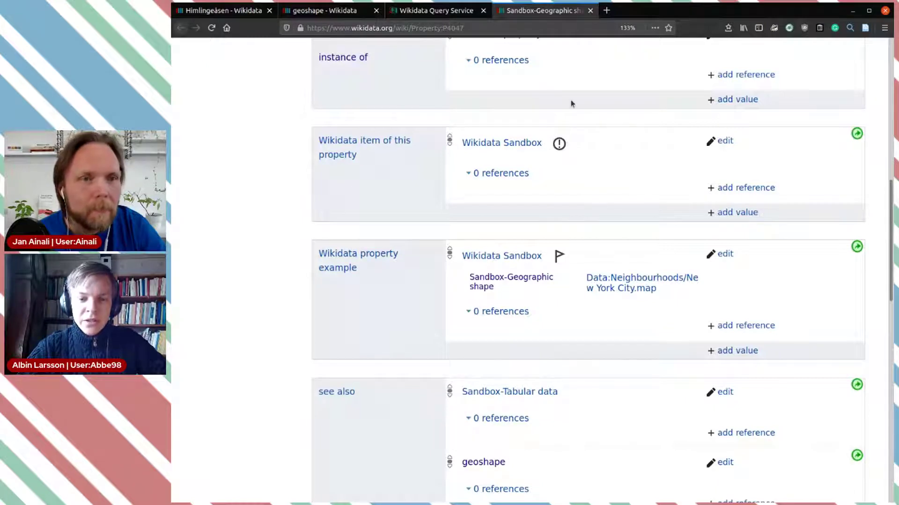
scroll(571, 100, down, 3)
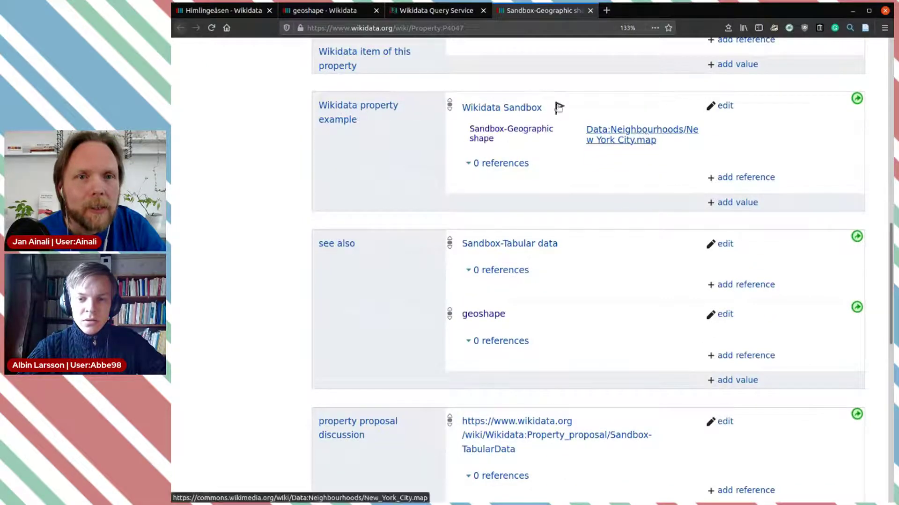
click(590, 11)
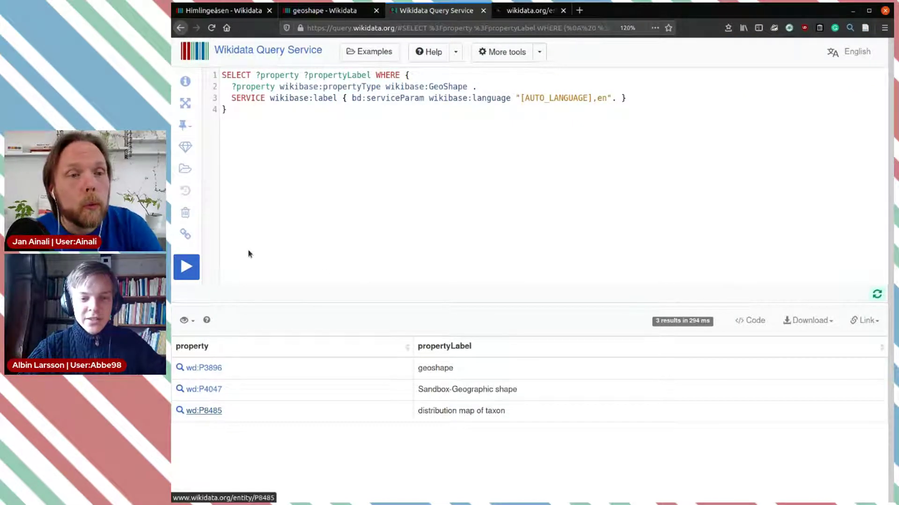
- Examine the statements and examples of the distribution map of taxon property (P8485), and compare it with the geoshape property page
click(539, 10)
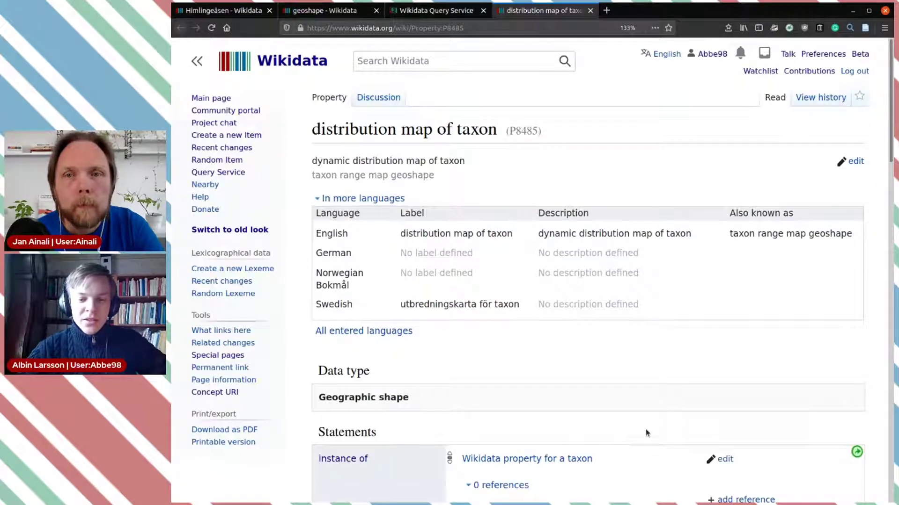
scroll(646, 432, down, 5)
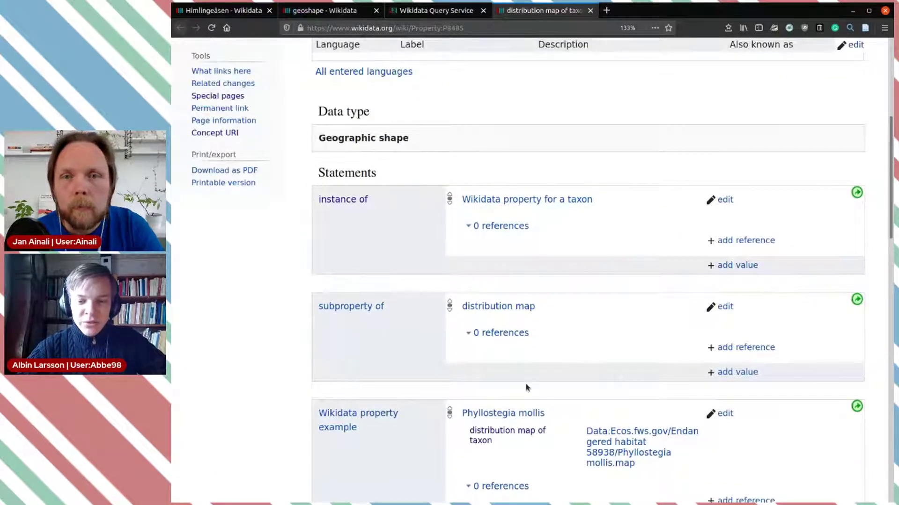
scroll(526, 384, down, 2)
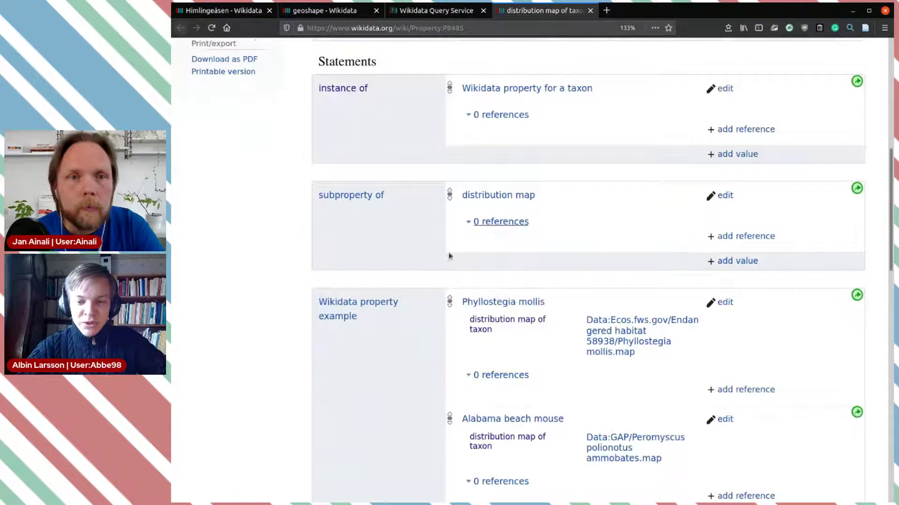
click(440, 14)
click(322, 8)
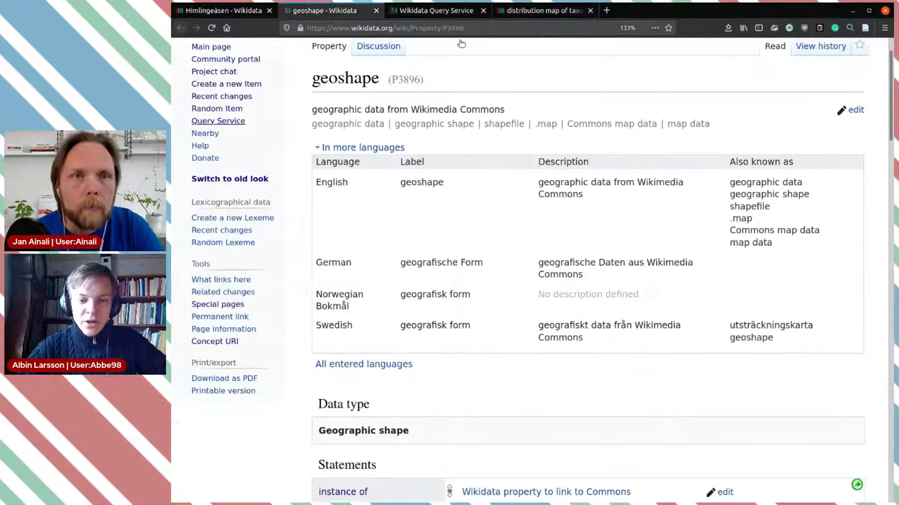
click(536, 9)
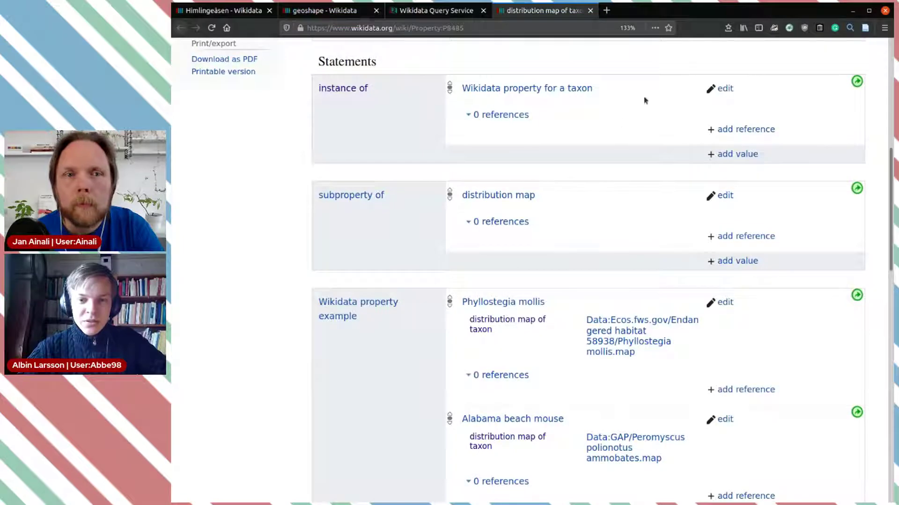
scroll(452, 151, up, 8)
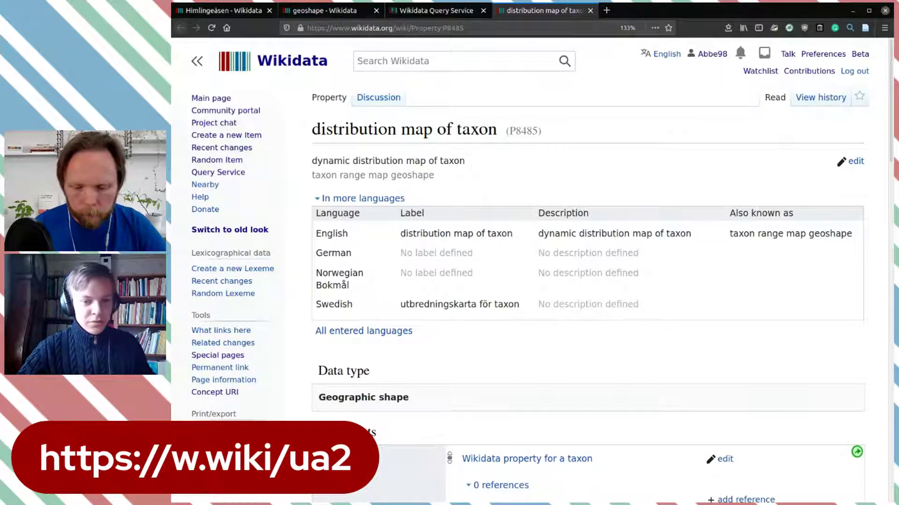
- Open the "Wikidata:SPARQL_query_service/Wikidata_Query_Help/Result_Views" page in a new tab and look over its table of contents
click(607, 10)
text(https://www.wikidata.org/wiki/Wikidata:SPARQL_query_service/Wikidata_Query_Help/Result_Views)
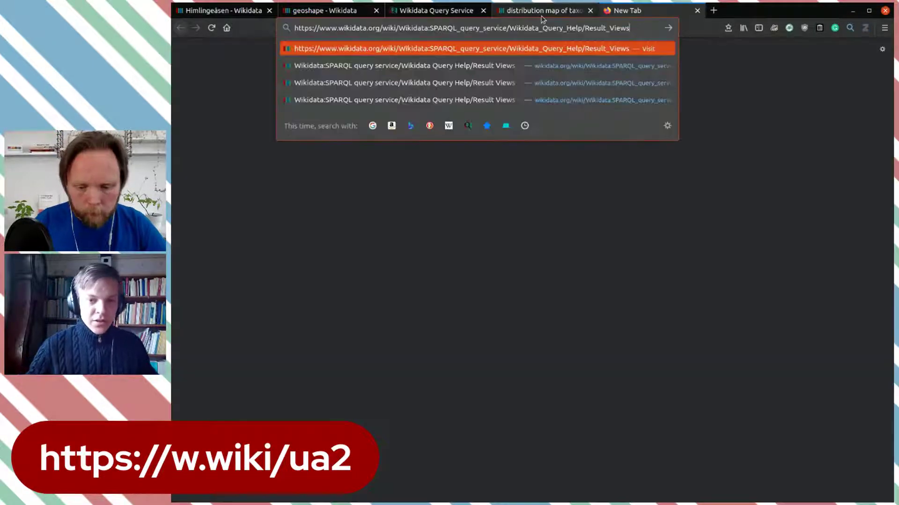
key(Return)
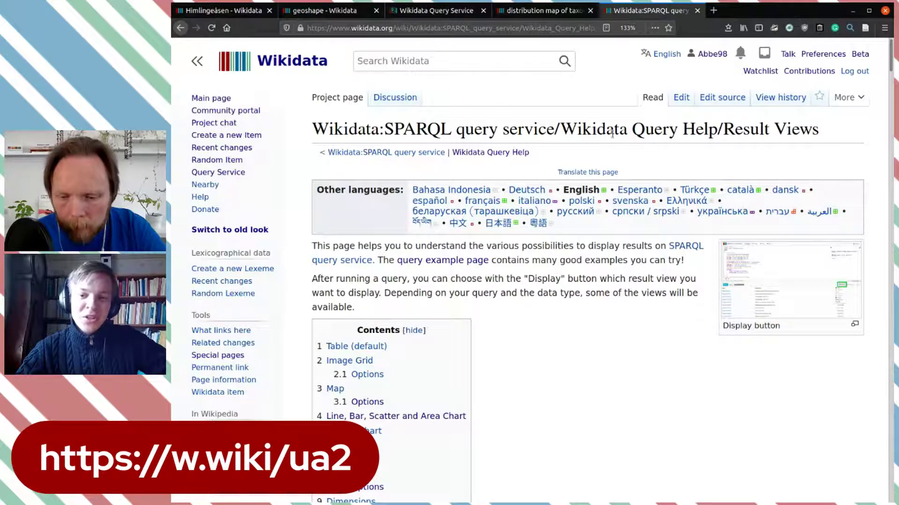
drag(561, 130, 681, 130)
click(720, 132)
scroll(721, 133, down, 5)
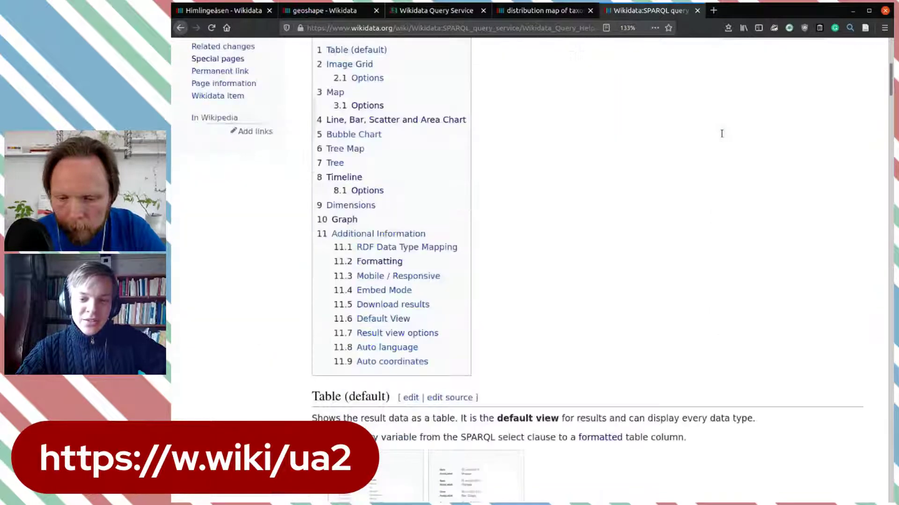
- Examine the Map section of the result views help page, especially the data types, mapping and description of its first table row
scroll(459, 147, up, 1)
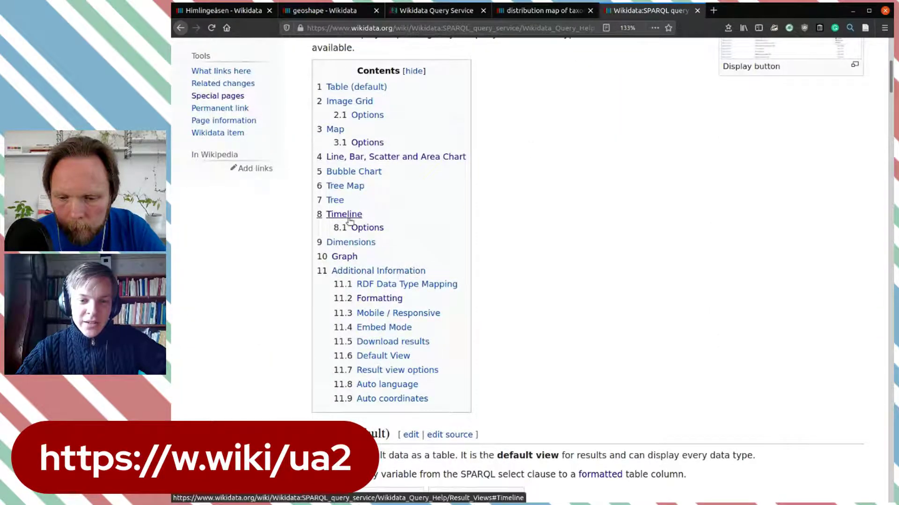
click(338, 134)
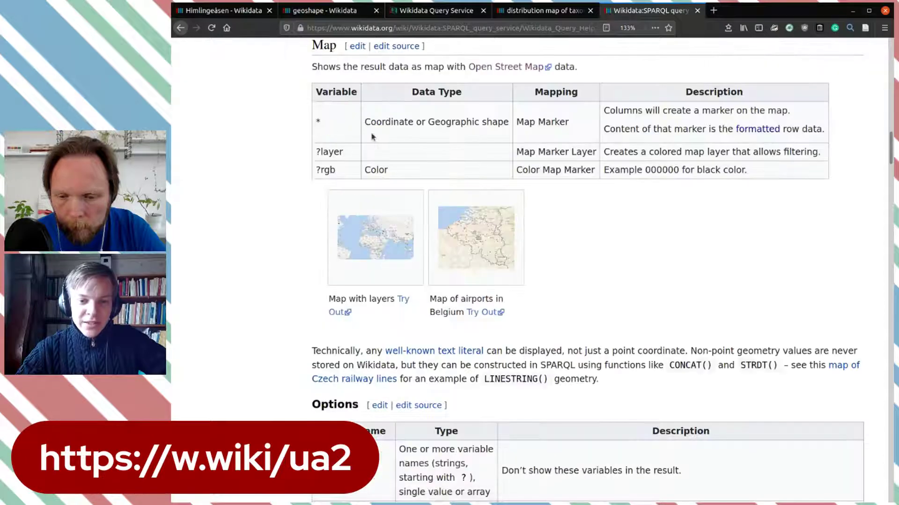
scroll(697, 124, up, 1)
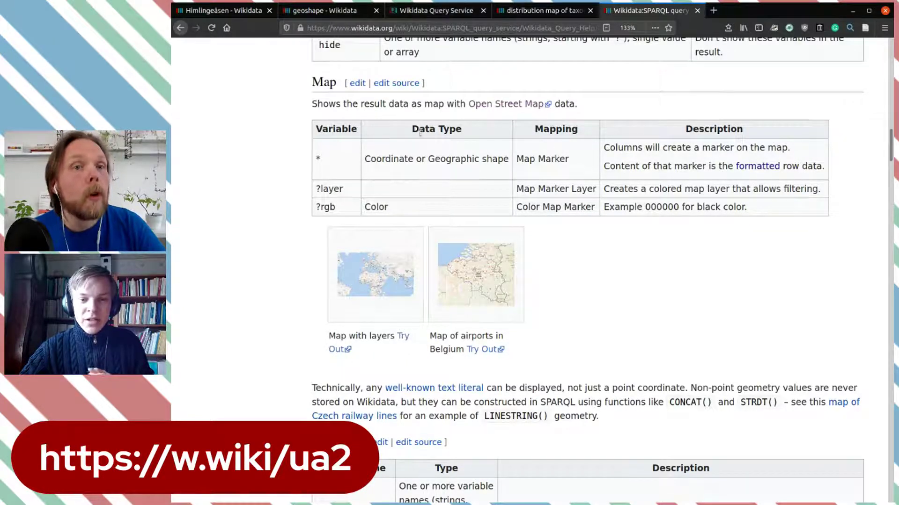
double_click(318, 159)
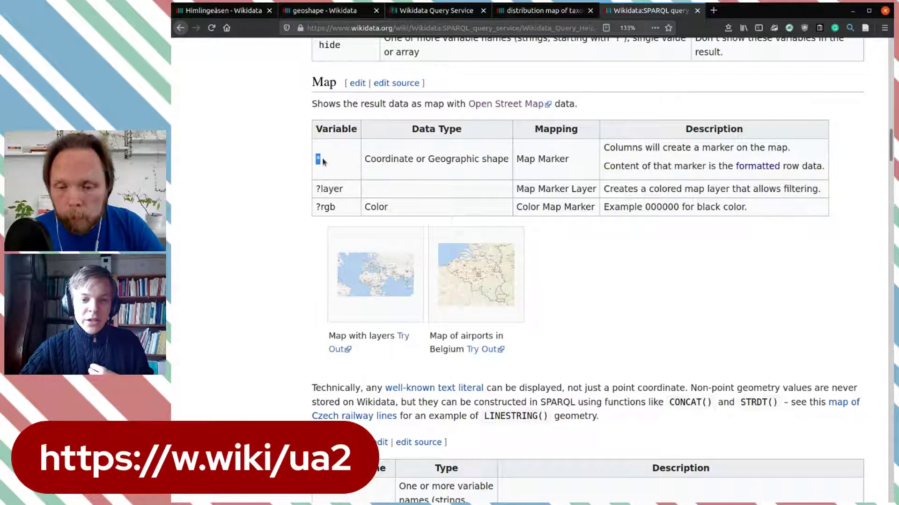
double_click(395, 159)
double_click(443, 159)
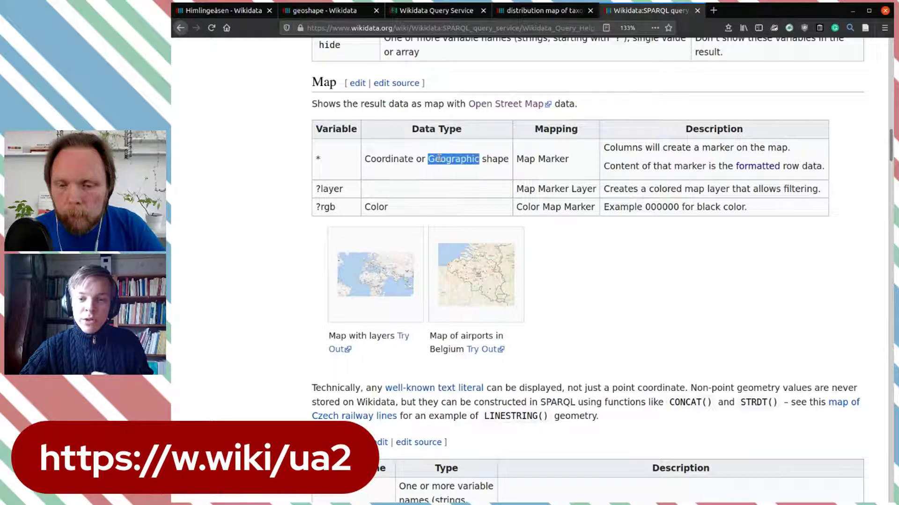
double_click(490, 160)
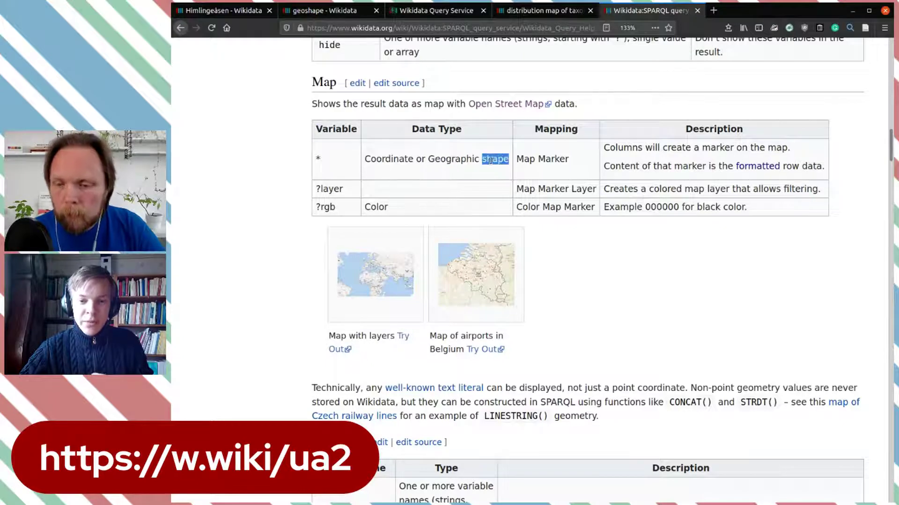
click(571, 161)
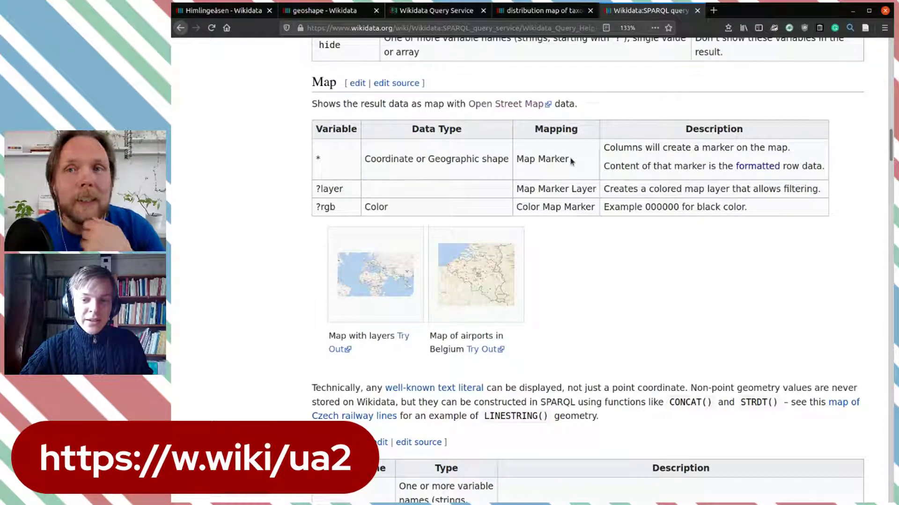
drag(573, 162, 516, 156)
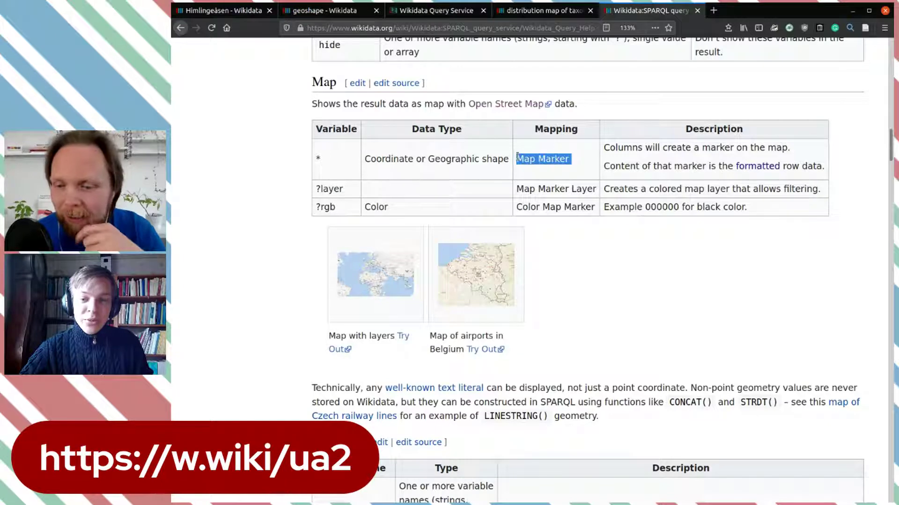
click(569, 156)
mouse_move(611, 149)
mouse_down()
mouse_move(707, 149)
mouse_move(639, 167)
mouse_move(783, 176)
mouse_move(792, 149)
mouse_move(611, 149)
mouse_up()
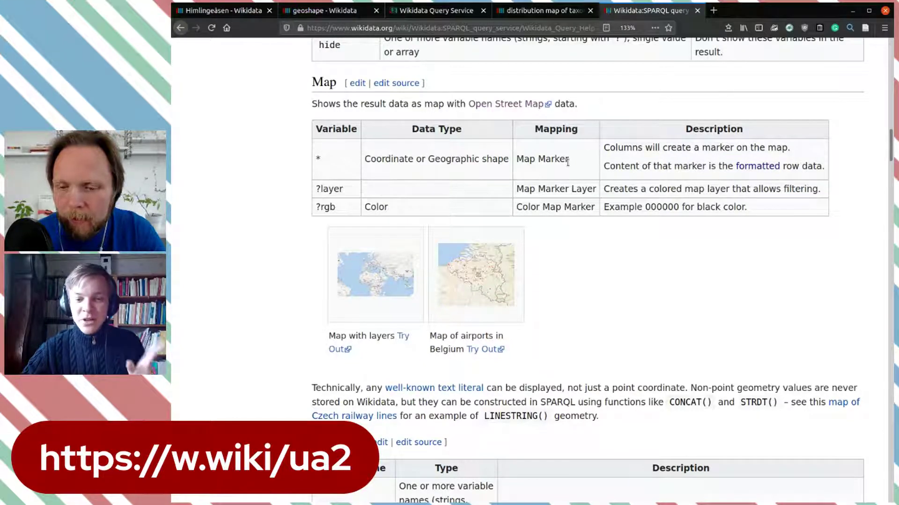
- Revisit the geoshape property page and the geoshape statement on the Himlingeåsen item
click(422, 10)
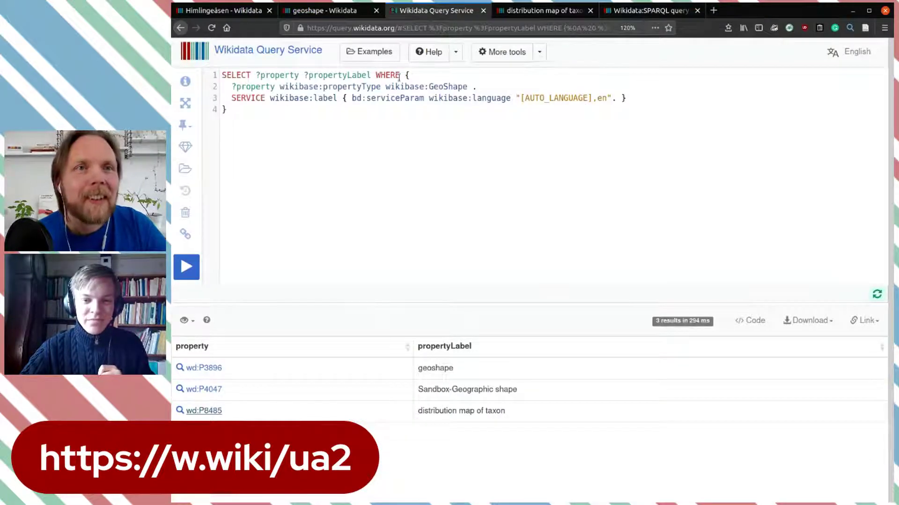
click(309, 12)
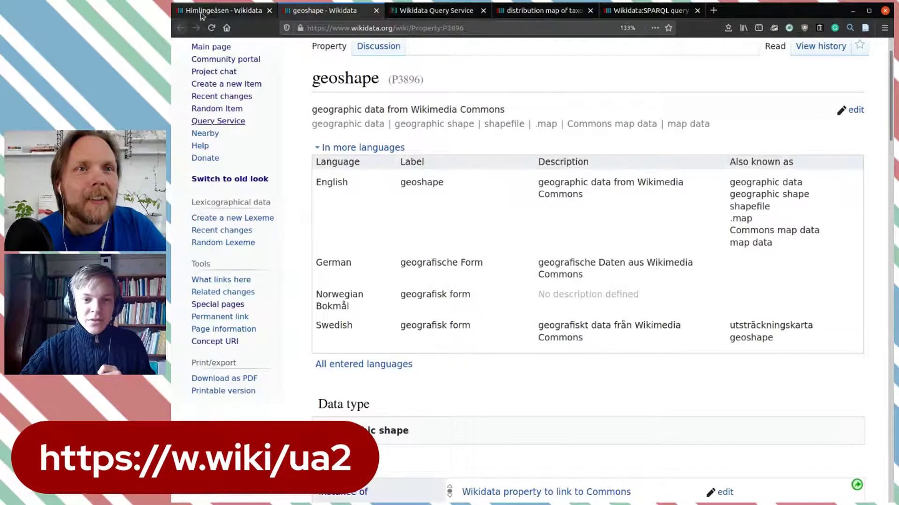
click(232, 11)
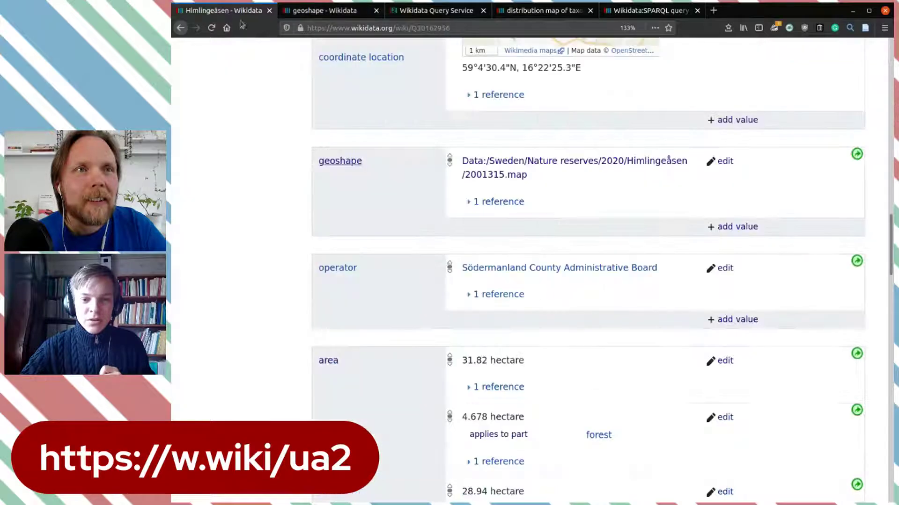
scroll(473, 176, up, 1)
- Replace the existing query in the Wikidata Query Service with an empty "SELECT * WHERE { }" block, indented for its first pattern
click(438, 11)
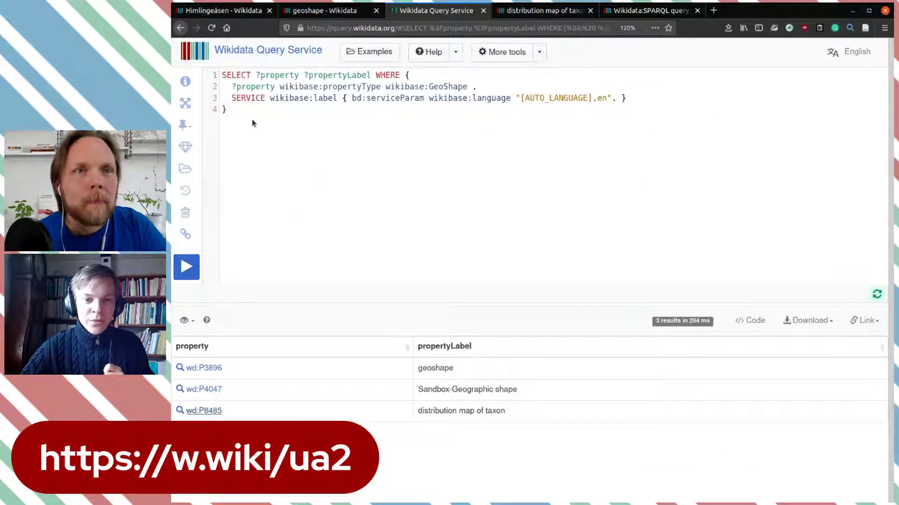
drag(245, 123, 224, 76)
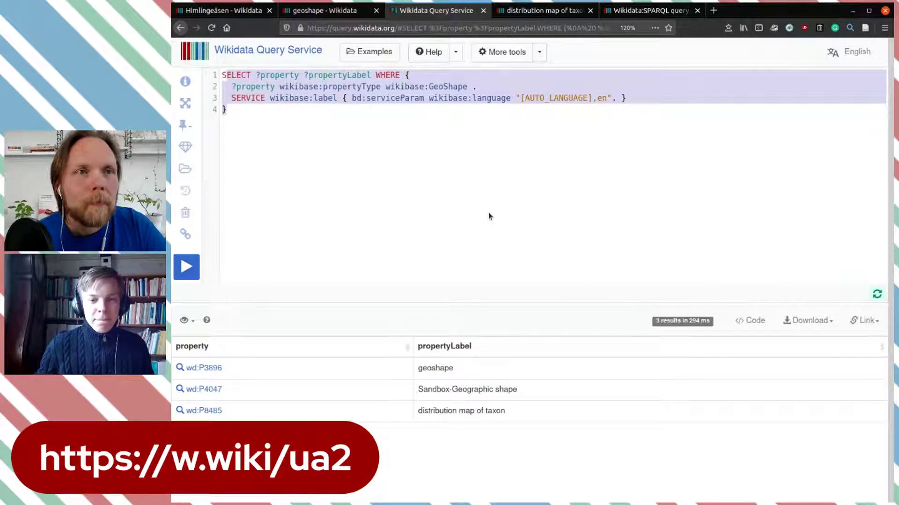
key(BackSpace)
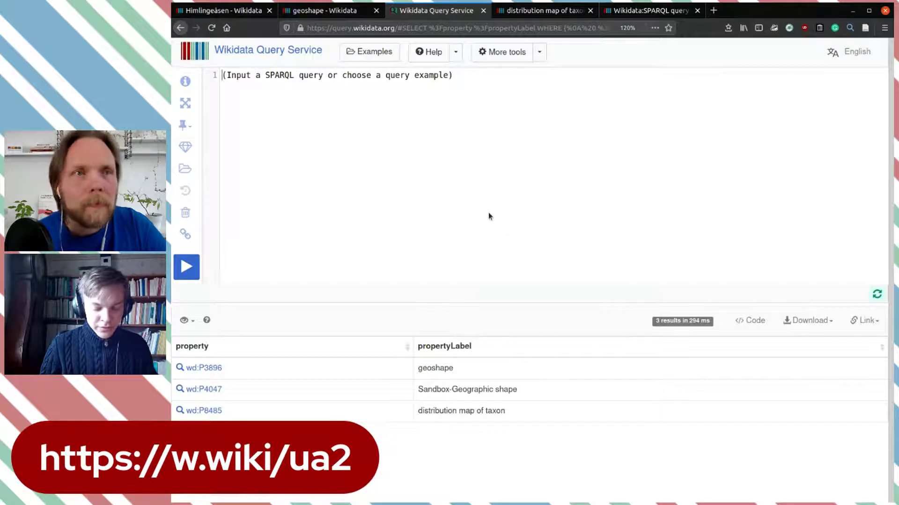
text(SE)
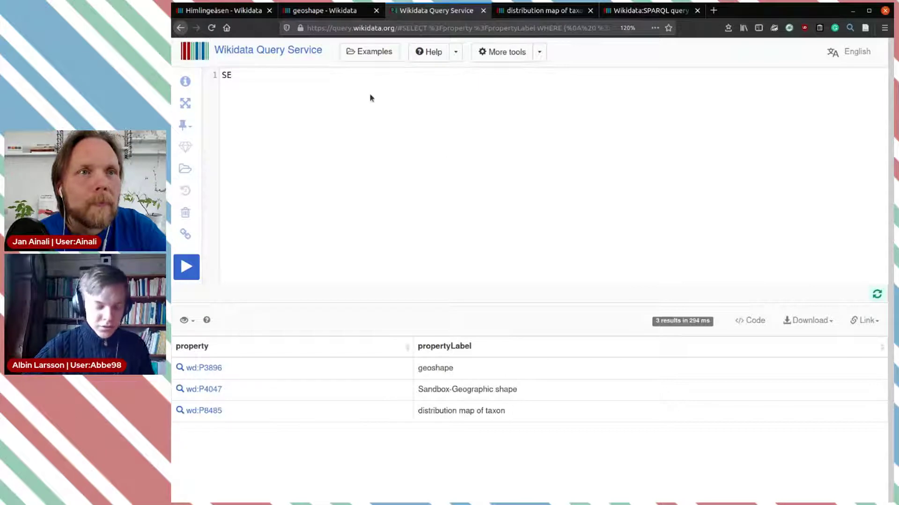
text(LECT)
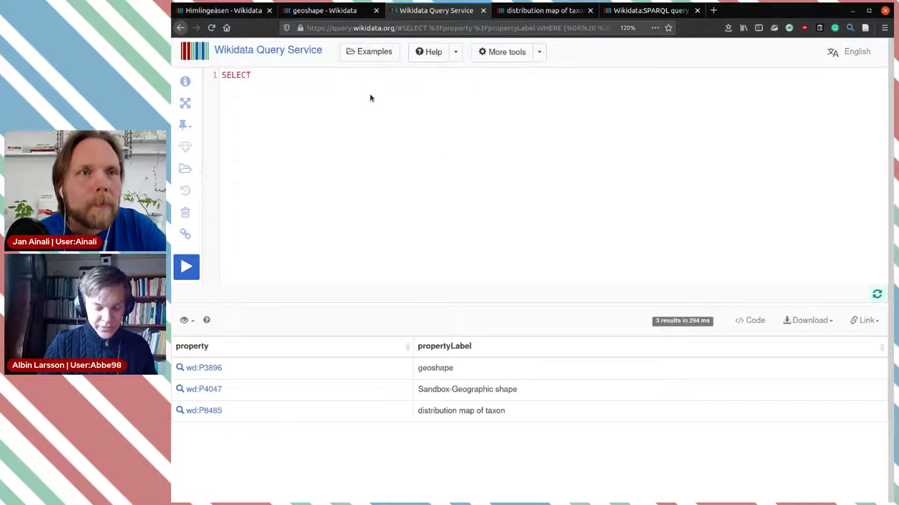
text( * WHERE {})
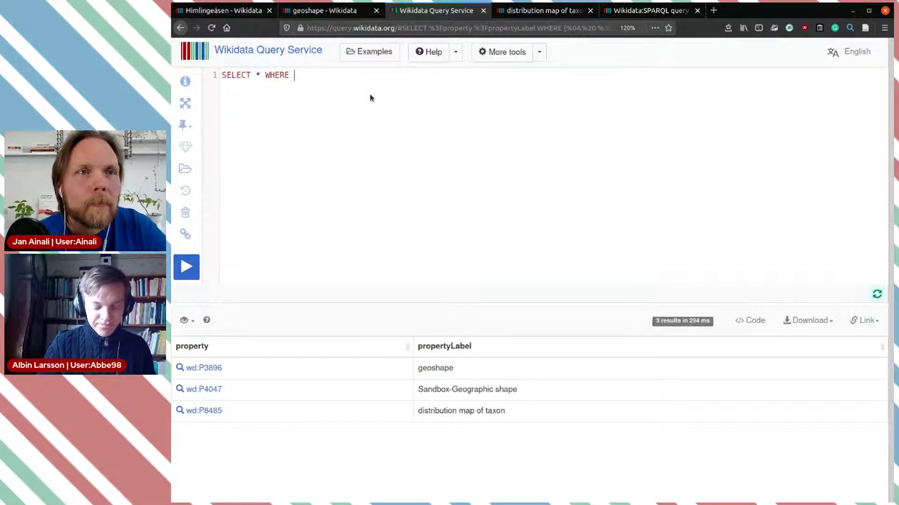
key(Return)
key(Return)
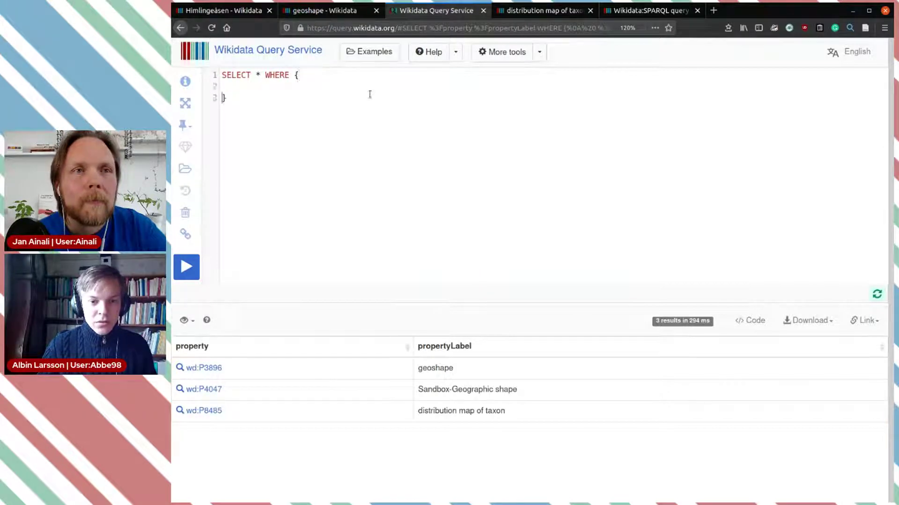
key(Up)
key(Tab)
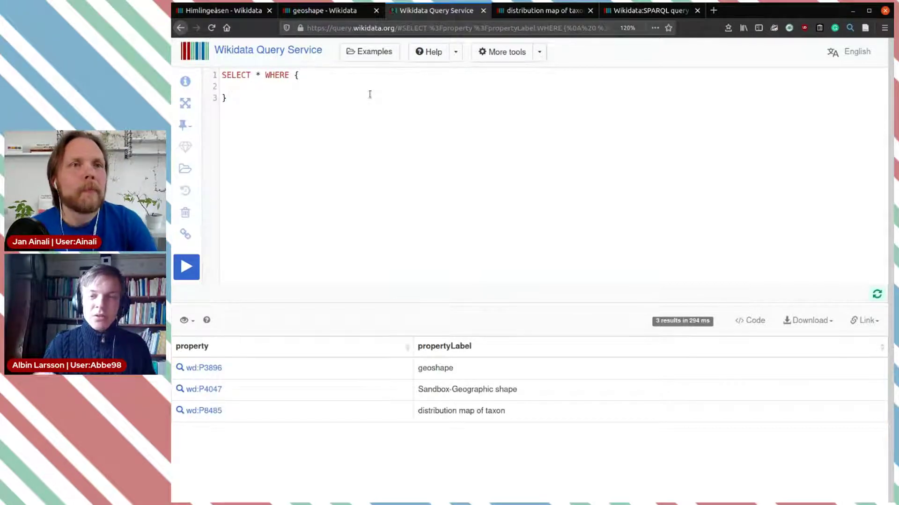
- Begin the first triple pattern with the ?item variable and the instance of property, "wdt:P31"
text(?)
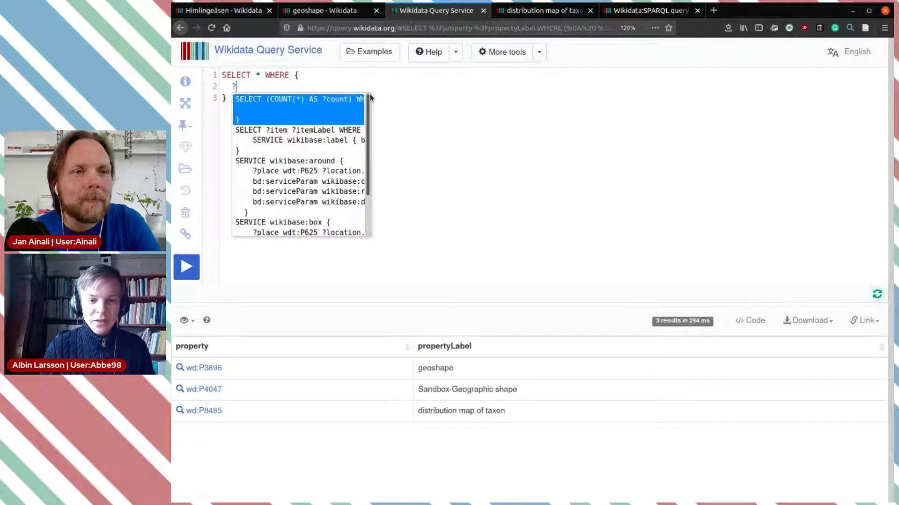
key(BackSpace)
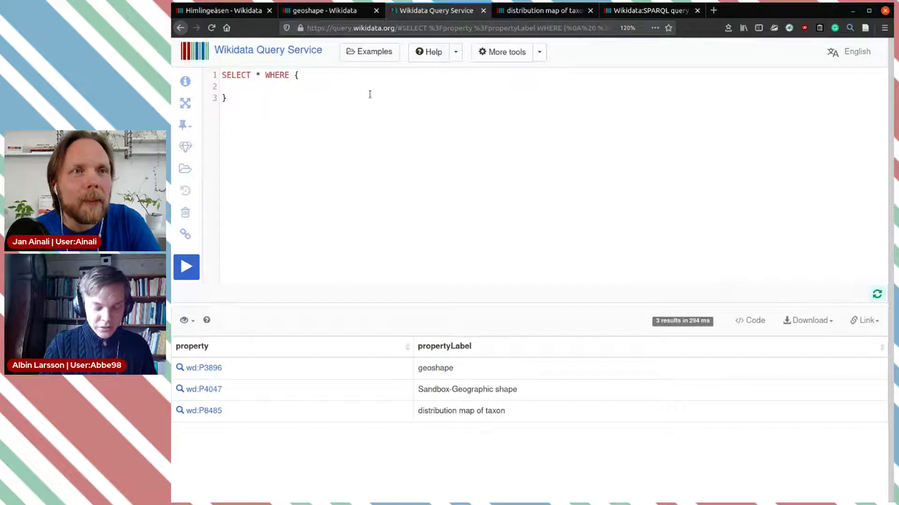
text(?item )
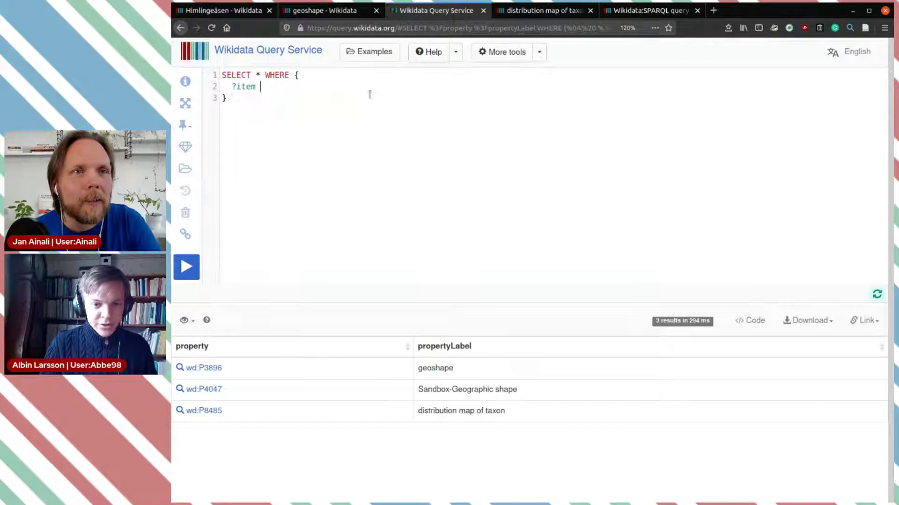
text(wdt:)
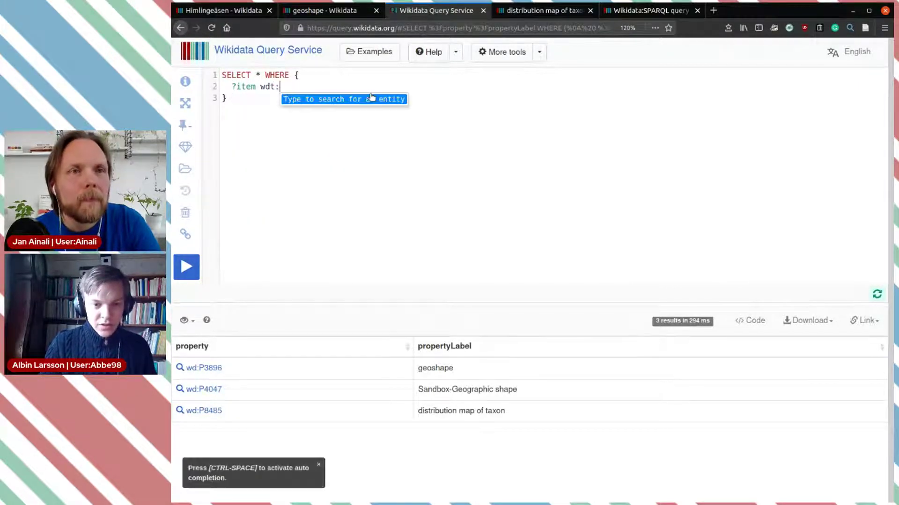
text(P31)
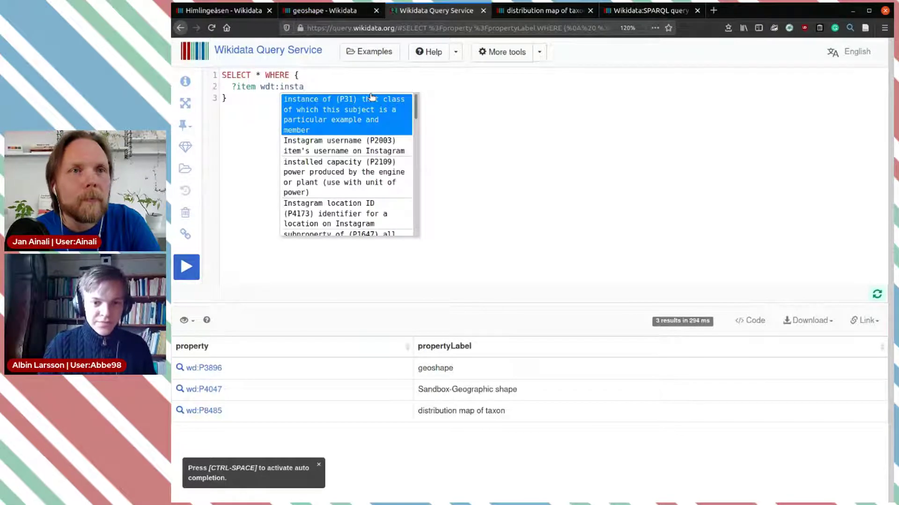
key(Return)
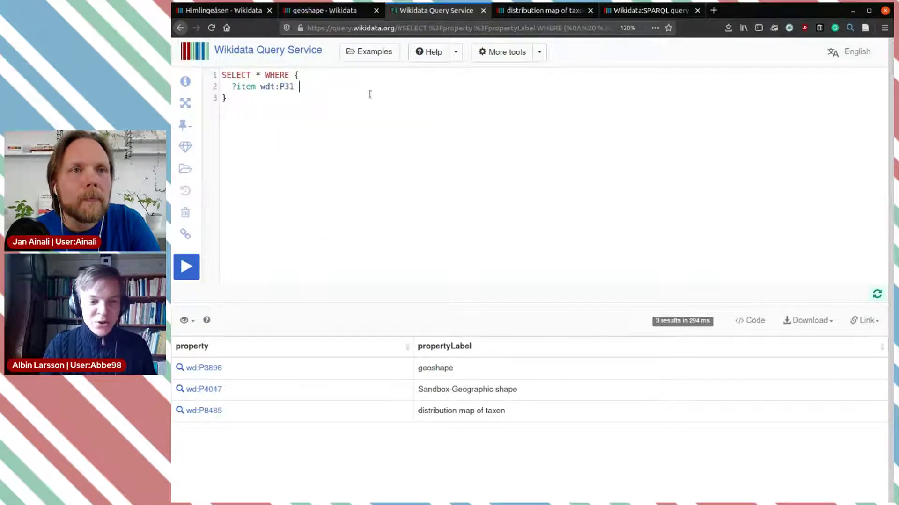
- Set the pattern's object to nature reserve, "wd:Q179049", and end it with a semicolon to continue with the same subject
text(wd:nature)
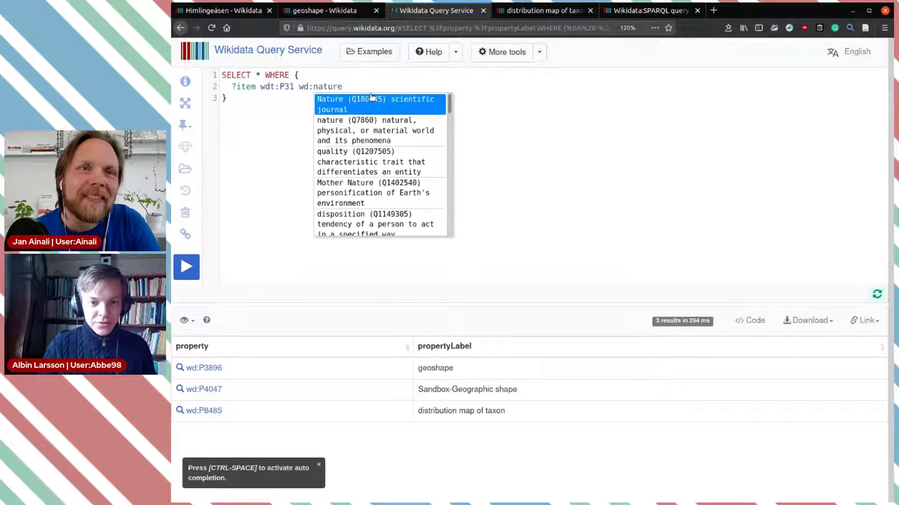
text(re)
key(BackSpace)
key(BackSpace)
text(re)
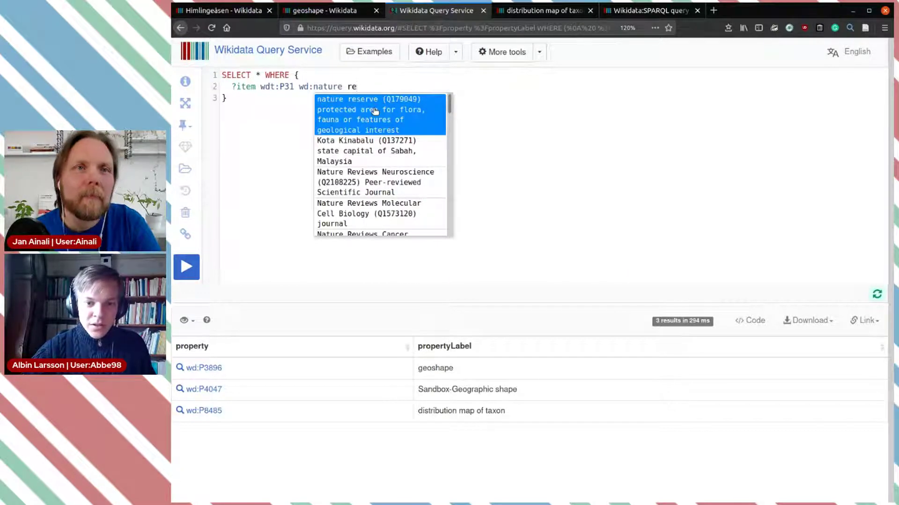
click(373, 111)
text(.)
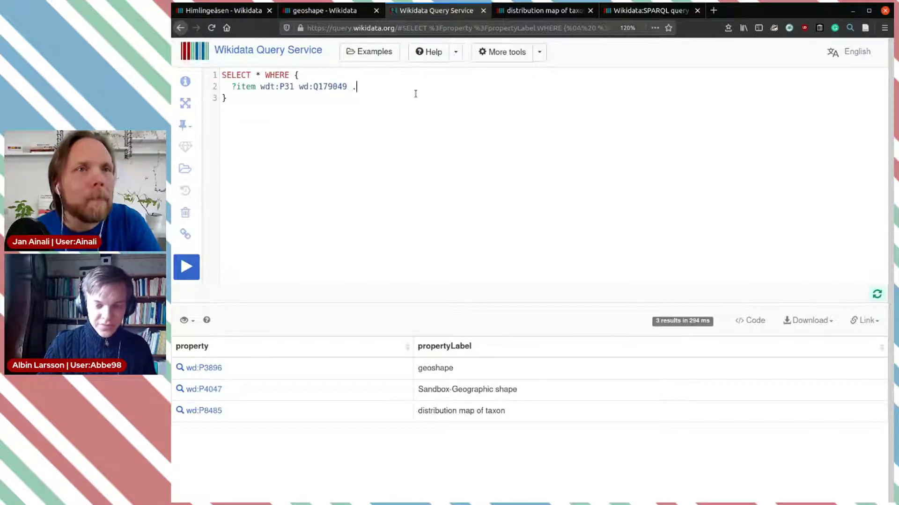
key(BackSpace)
text(;         )
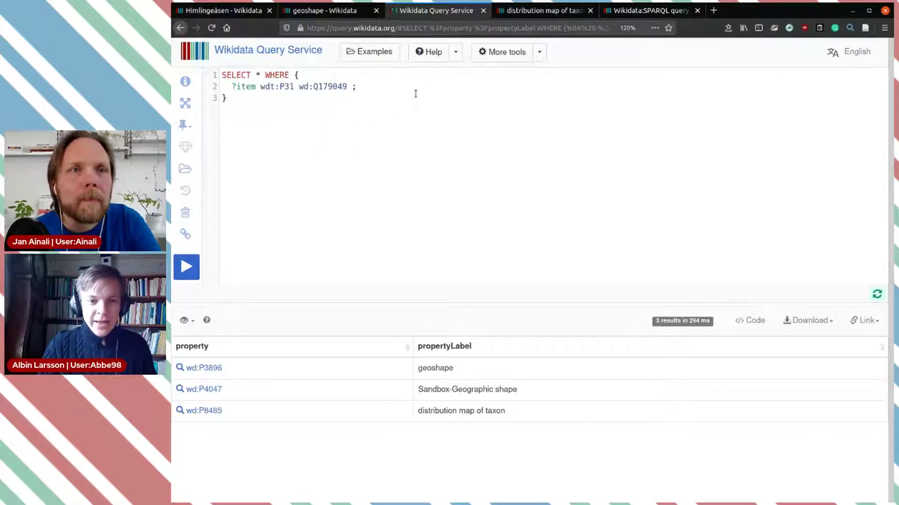
- Add a second pattern for ?item that binds its geoshape property, "wdt:P3896", to the variable ?shape
text(wd)
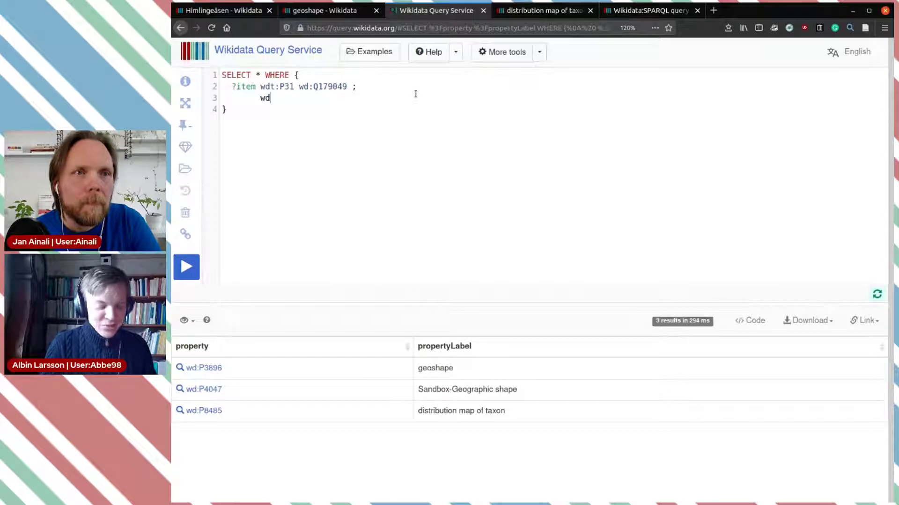
text(t:geoshape)
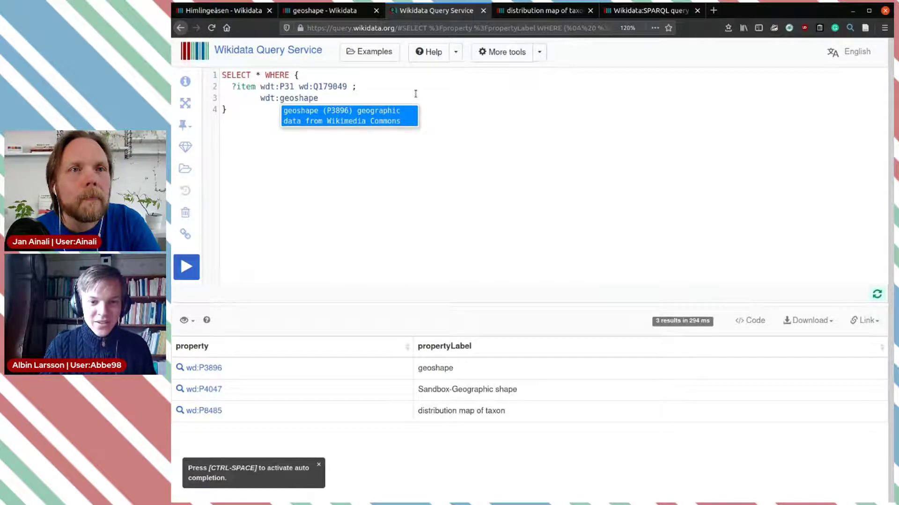
key(Return)
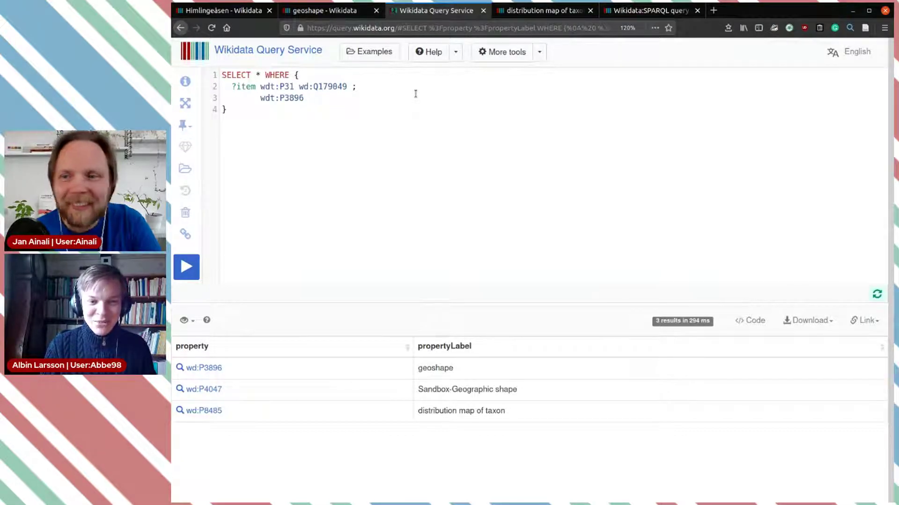
text(?)
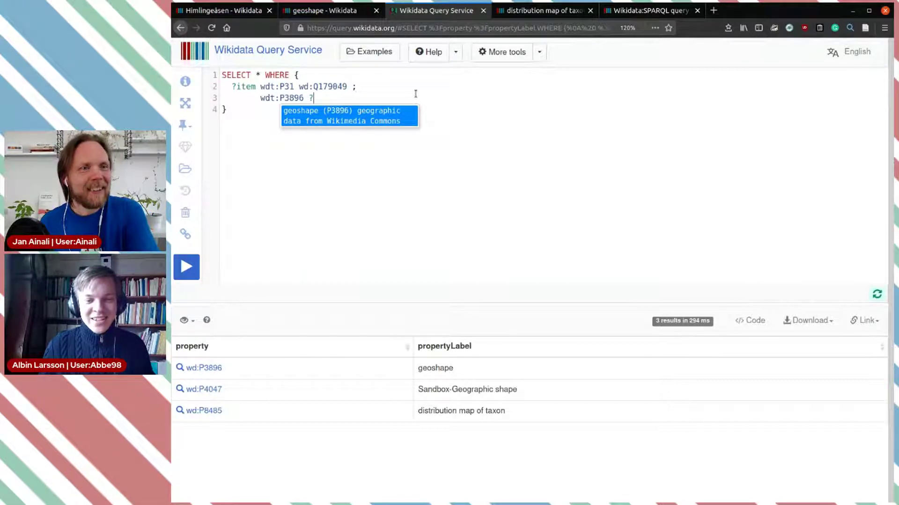
text(shape)
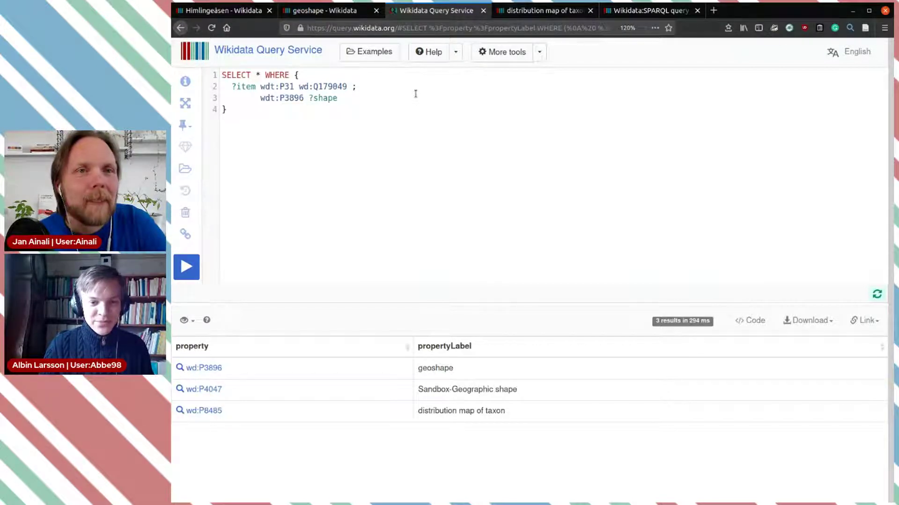
- End the geoshape pattern with a period and add the "SERVICE wikibase:label" line with "[AUTO_LANGUAGE],en" below it
text( .)
key(Return)
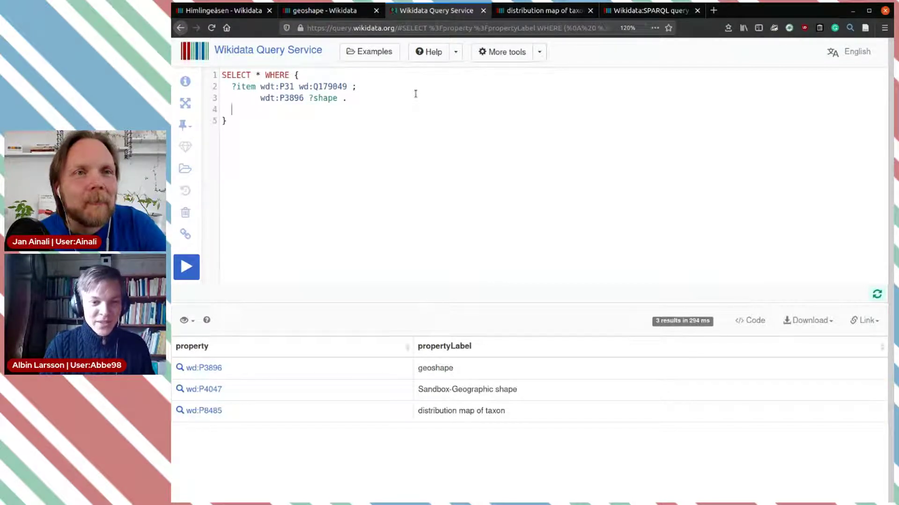
text(SER)
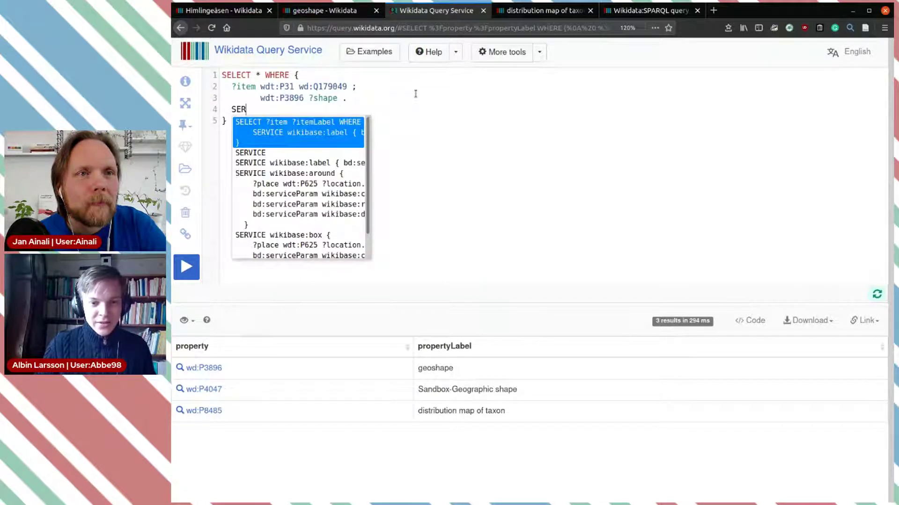
key(Down)
key(Down)
key(Return)
- Replace the asterisk in the SELECT clause with the variables ?item, ?itemLabel and ?shape
click(261, 75)
key(BackSpace)
text(?item )
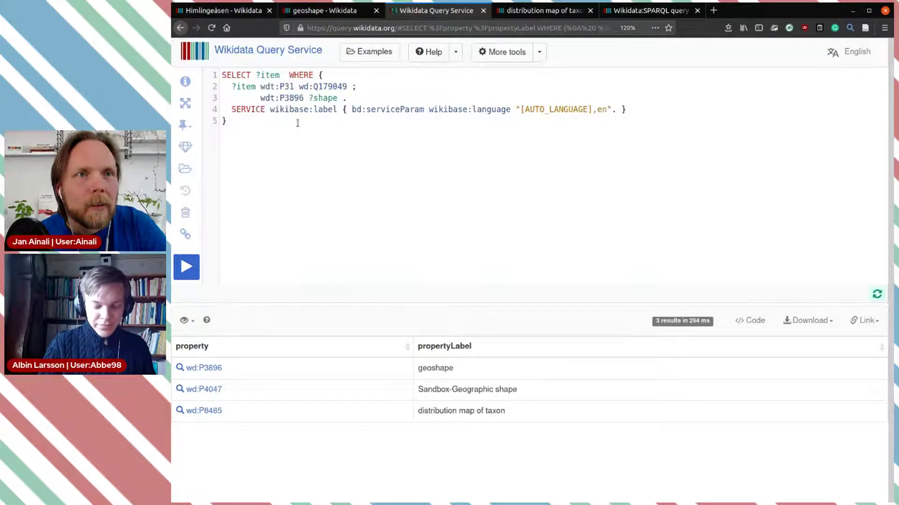
text(?ite)
text(mLabe)
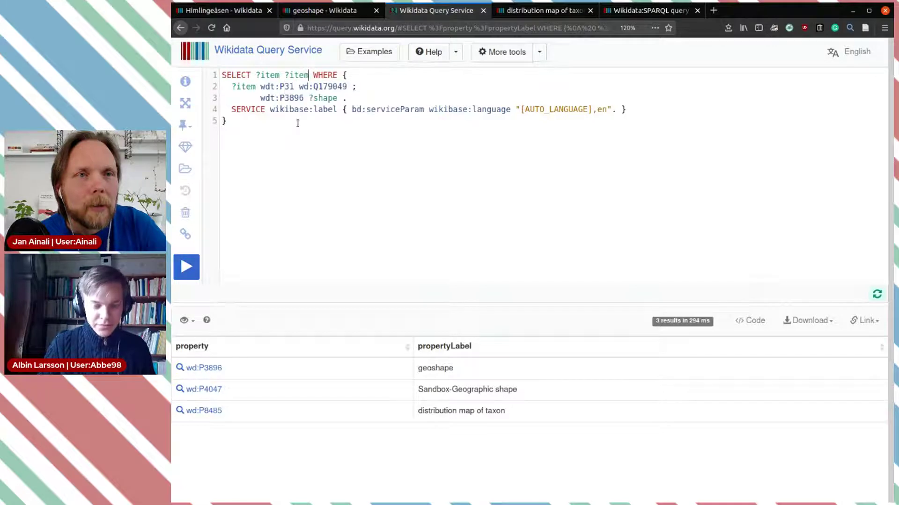
text(l)
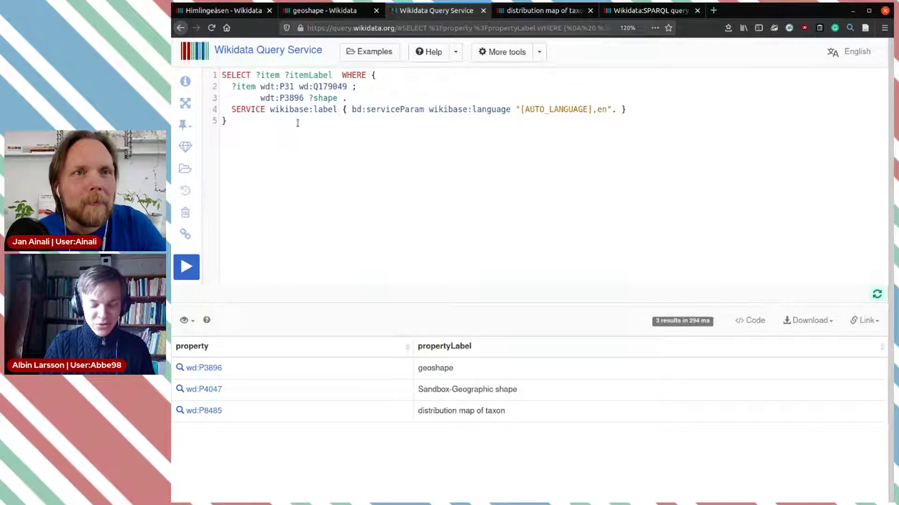
text( ?)
key(Down)
key(Down)
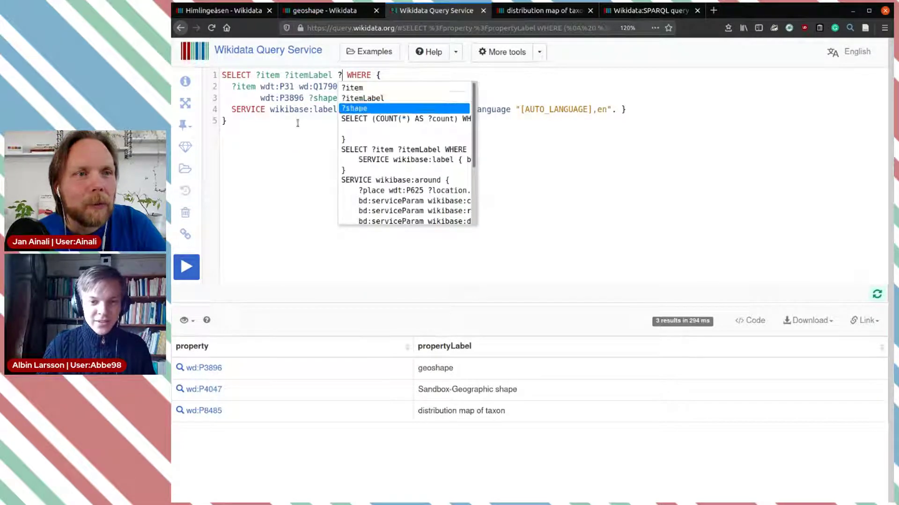
key(Return)
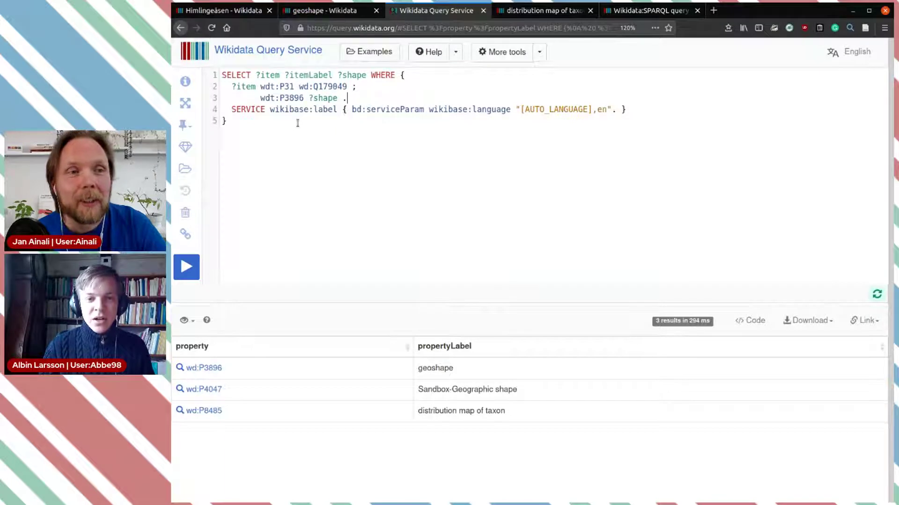
- Insert a line above the geoshape pattern with the located in the administrative territorial entity property, "wdt:P131", and begin its object as "wd:sörmla"
key(Return)
text(wdt:)
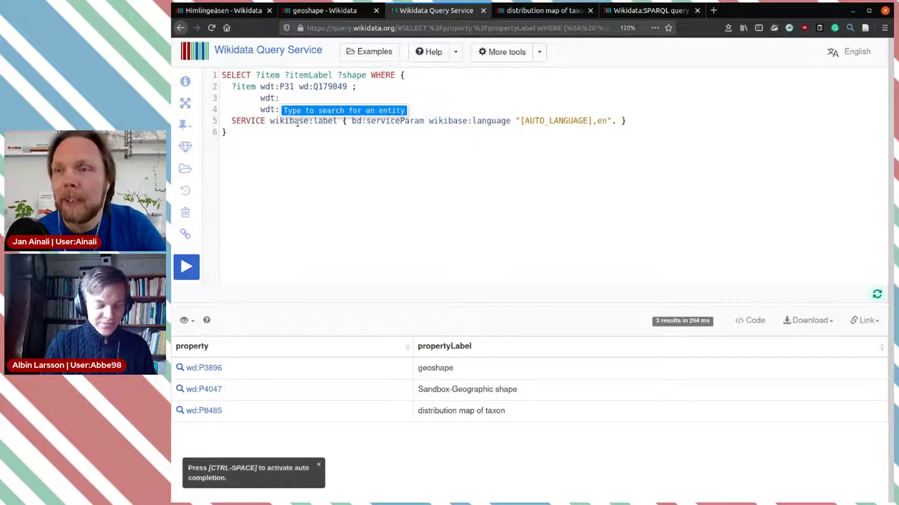
text(lovated)
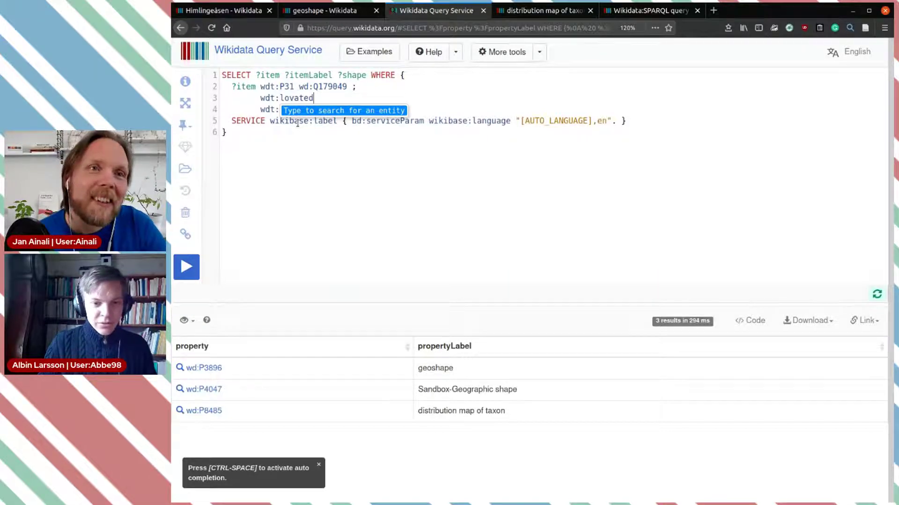
key(BackSpace)
key(BackSpace)
key(BackSpace)
key(BackSpace)
key(BackSpace)
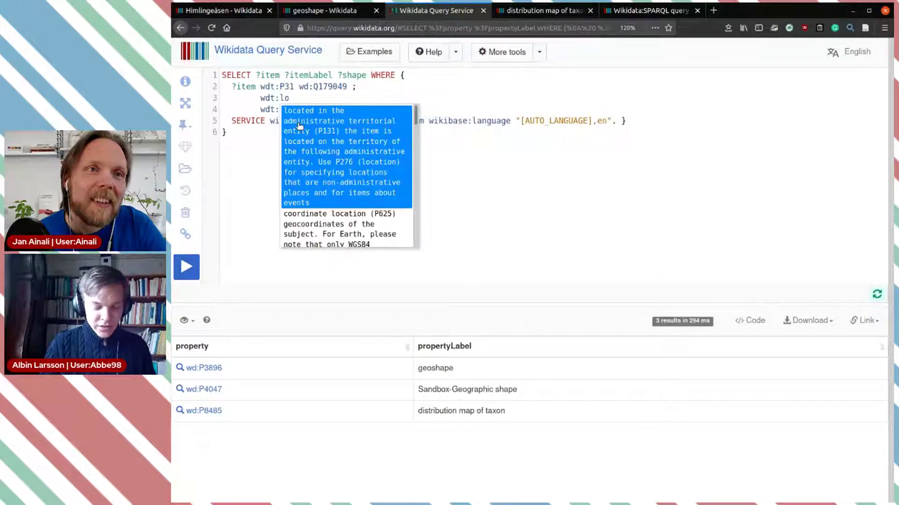
text(cat)
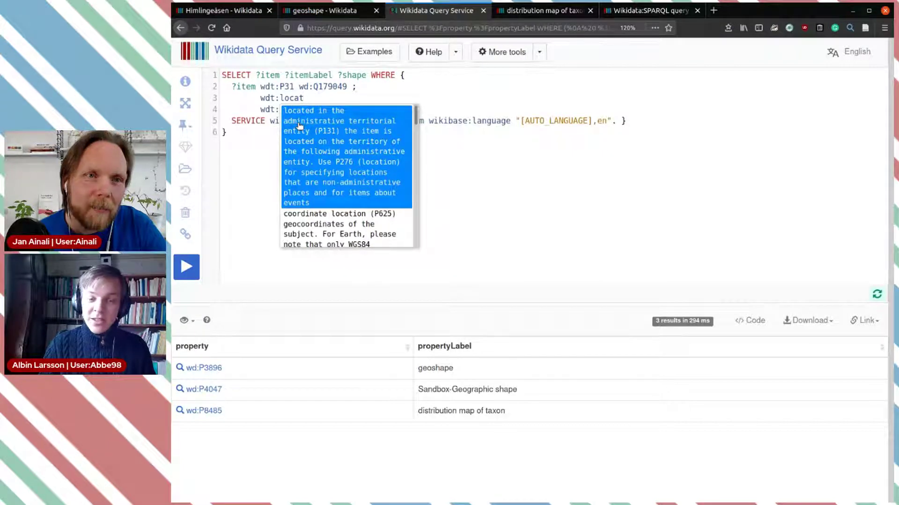
click(298, 123)
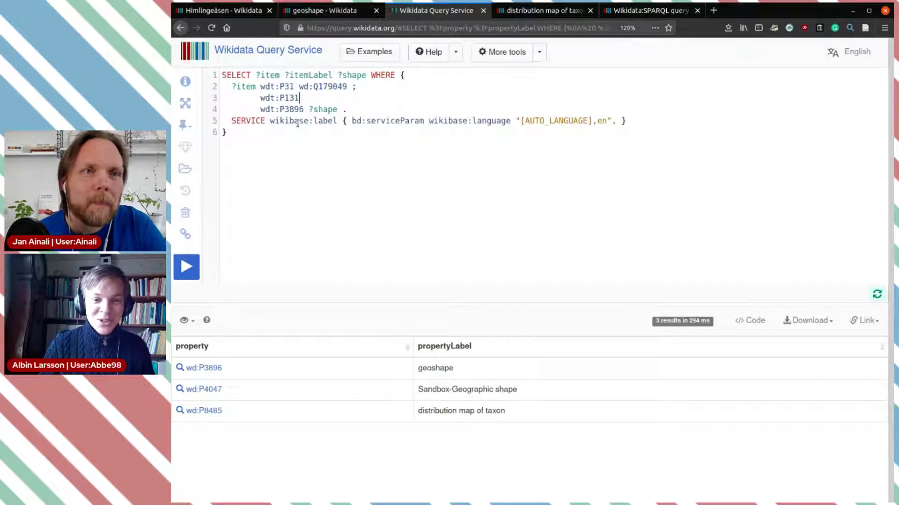
text(wd:)
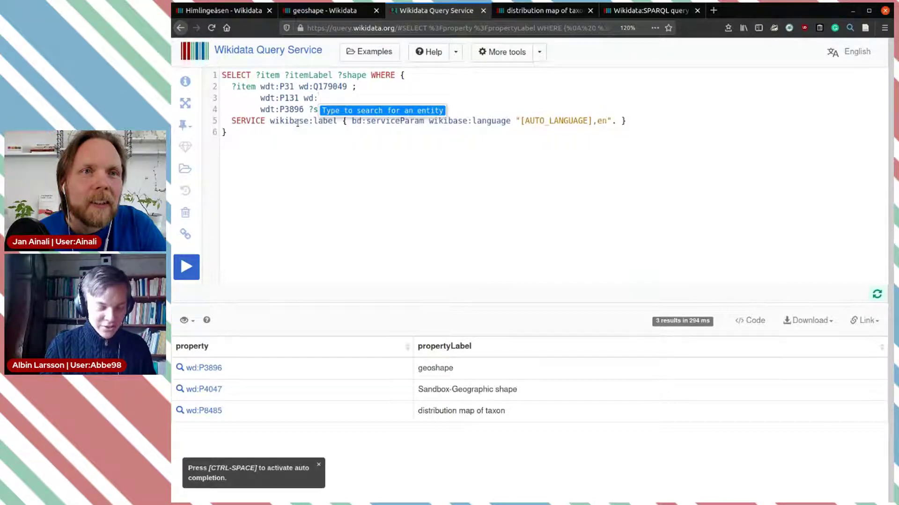
text(sörmla)
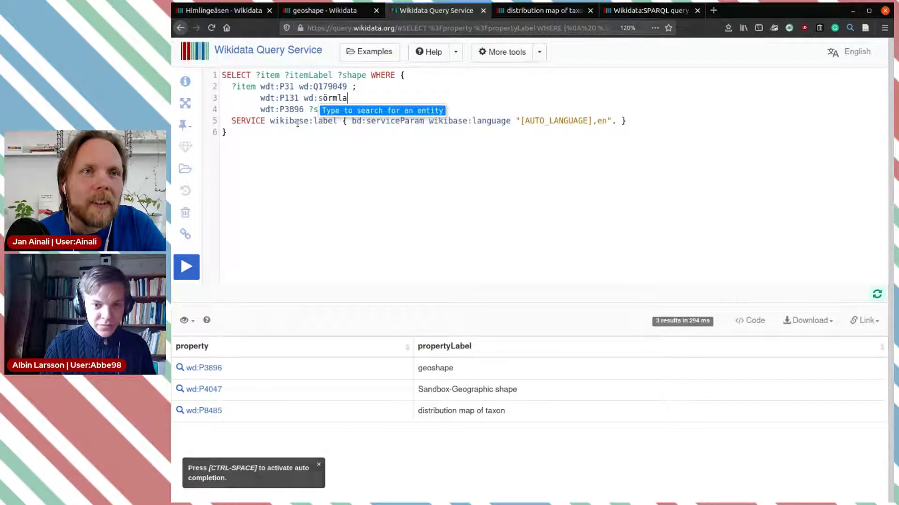
- From the Himlingeåsen item on Wikidata, open its administrative territorial entity, Katrineholm Municipality, and copy that item's QID
click(219, 10)
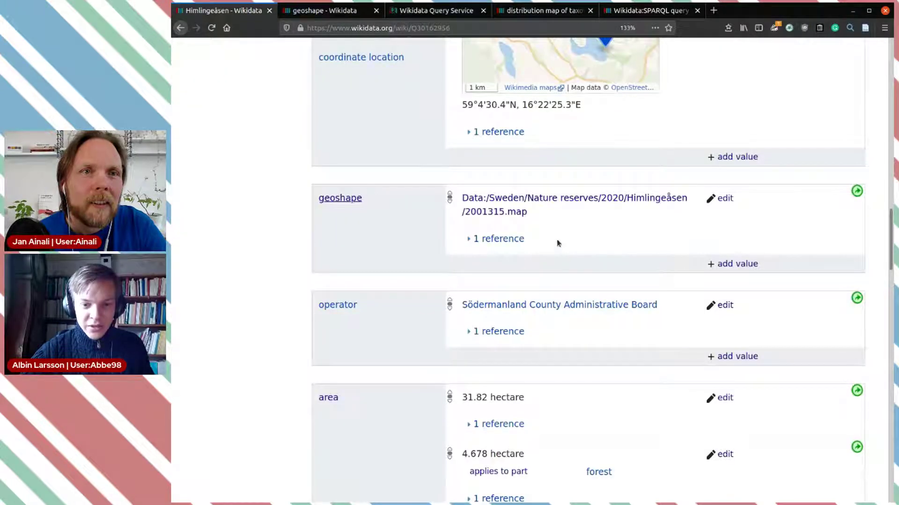
scroll(466, 132, down, 15)
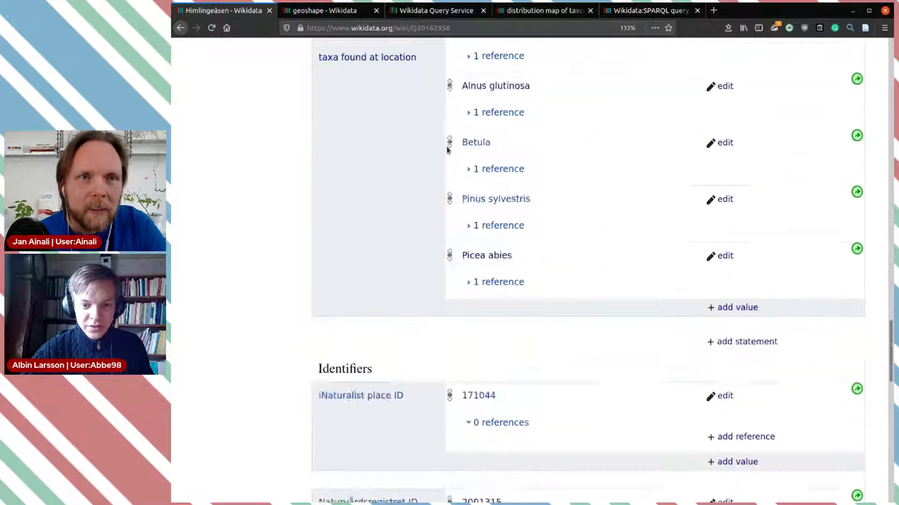
scroll(446, 151, up, 15)
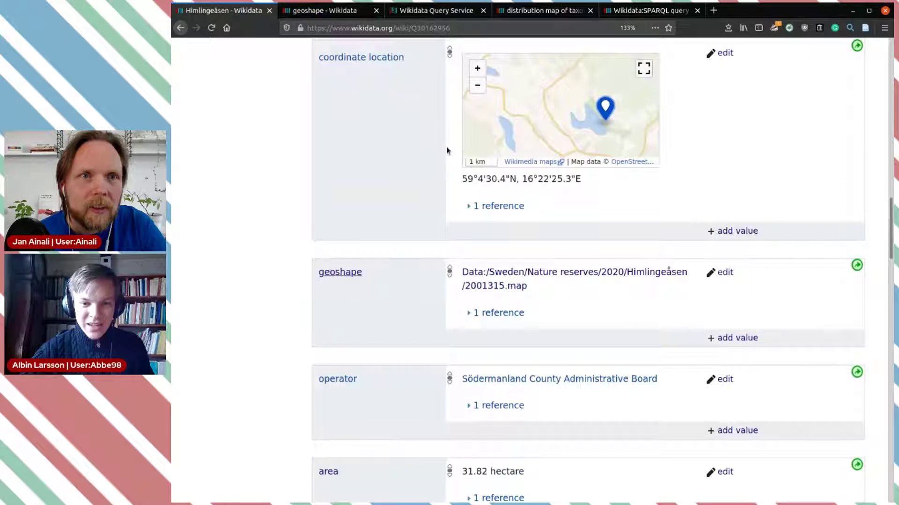
scroll(447, 151, up, 3)
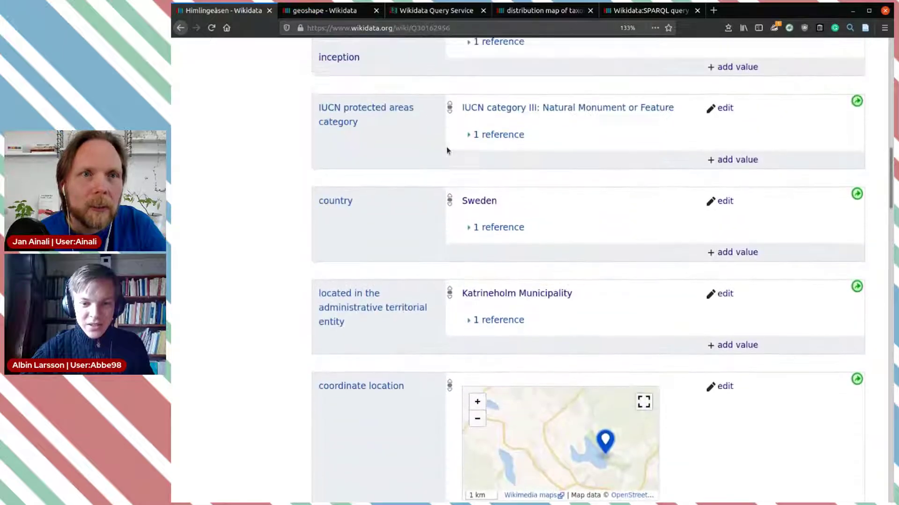
drag(573, 295, 449, 289)
click(567, 295)
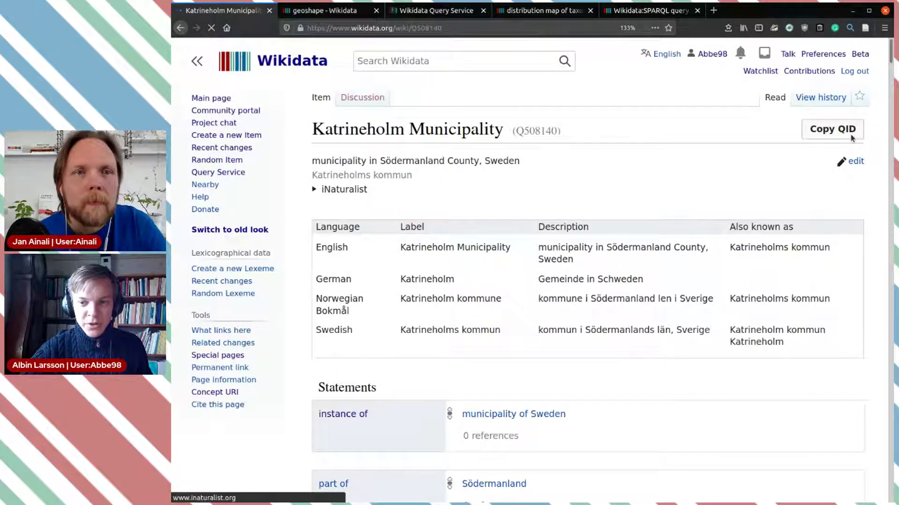
click(818, 131)
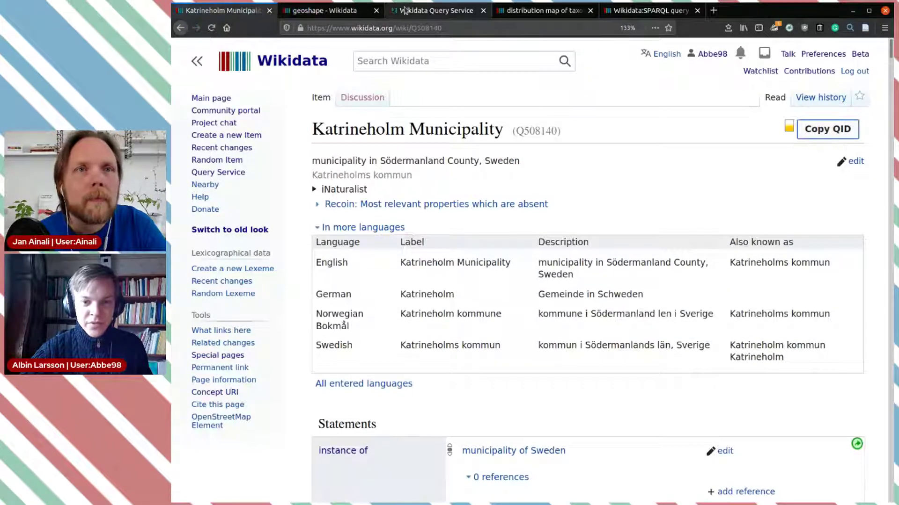
- Back in the query, replace "sörmla" with the copied QID to give "wd:Q508140", and end the pattern with a semicolon
click(434, 10)
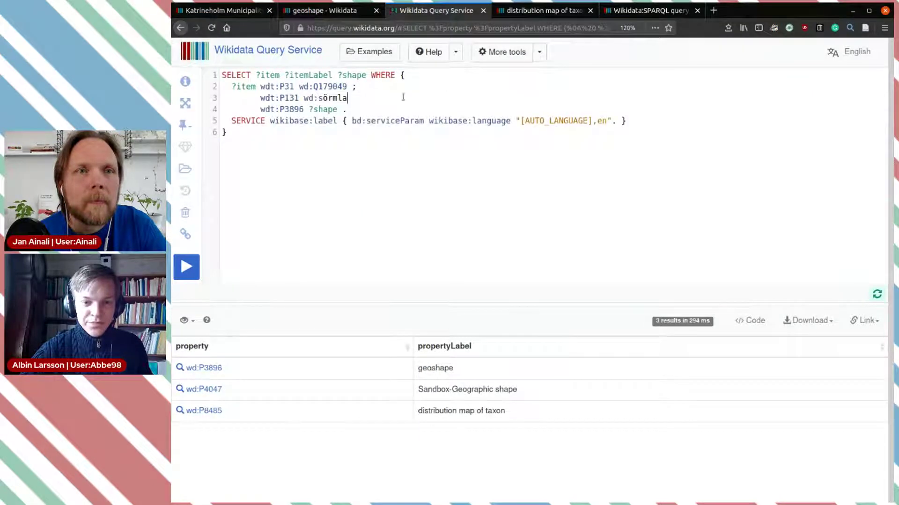
key(BackSpace)
key(BackSpace)
key(BackSpace)
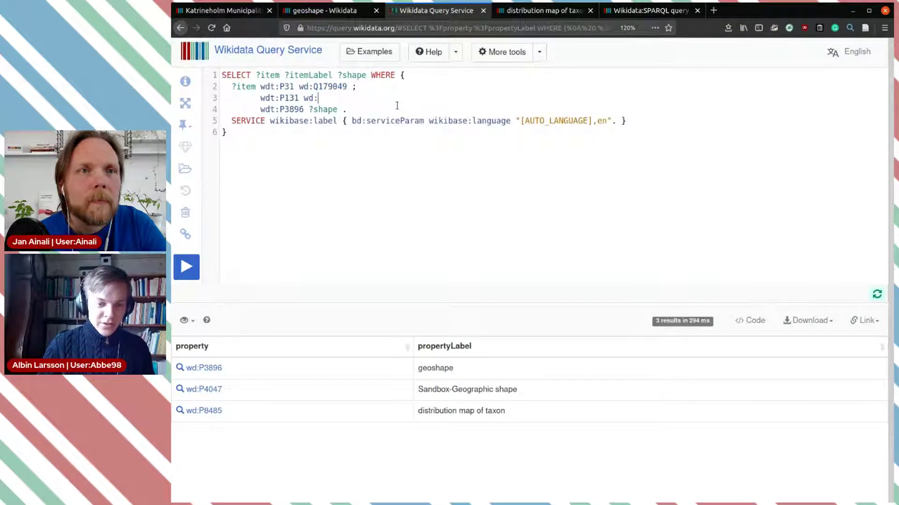
key(ctrl+v)
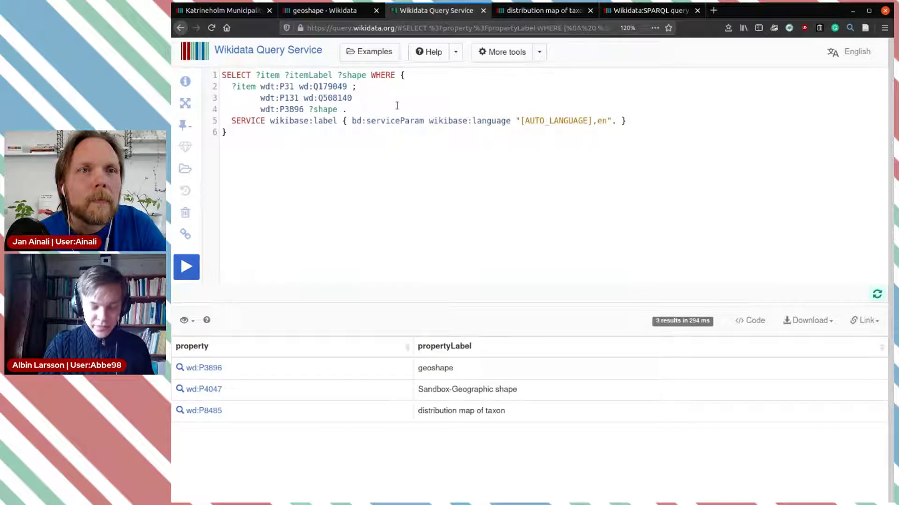
text(;)
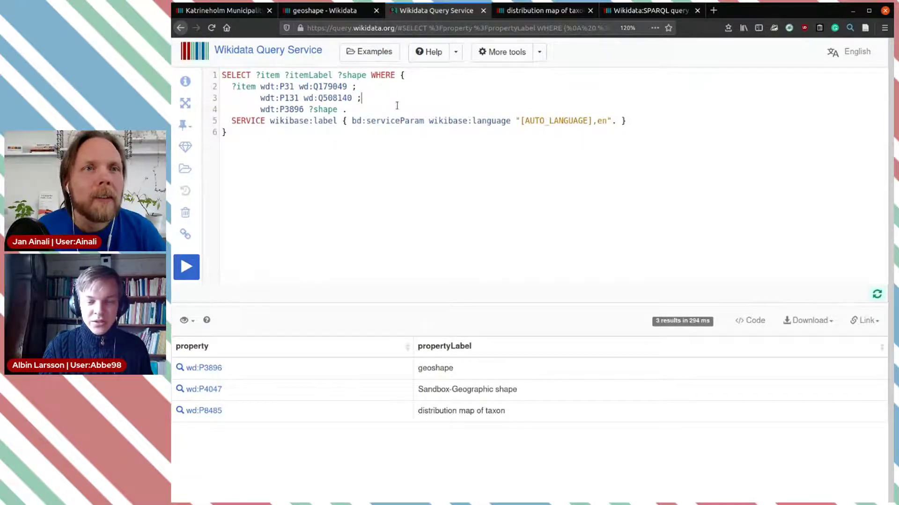
- Run the query and look through the table of nature reserves with their labels and geoshape files
key(ctrl+Return)
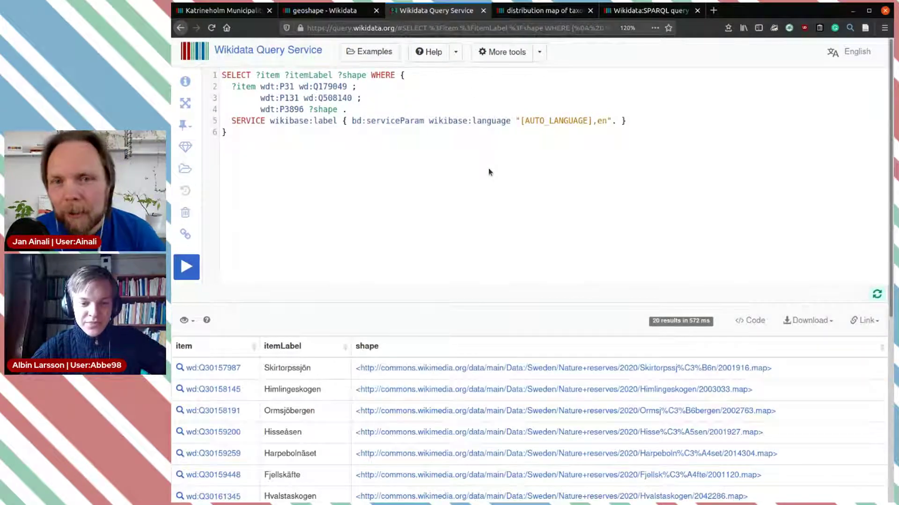
scroll(488, 169, down, 3)
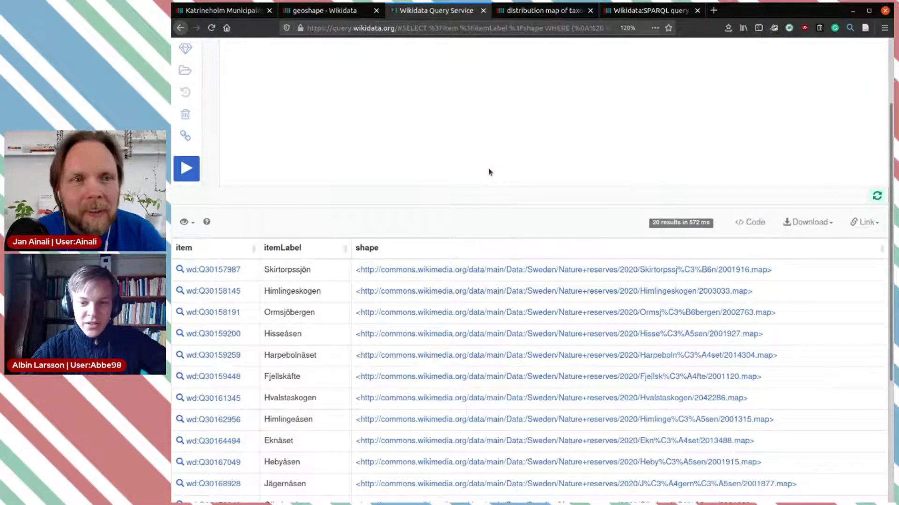
scroll(488, 172, down, 2)
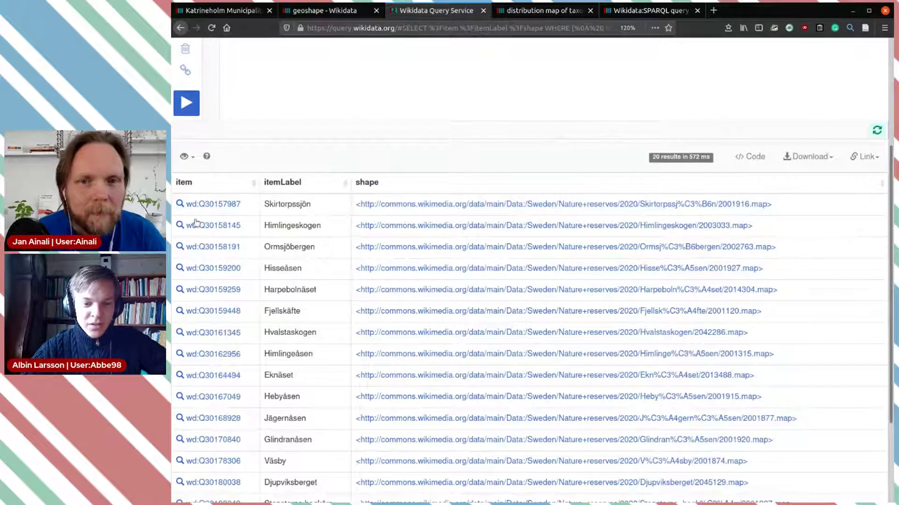
scroll(747, 390, down, 3)
scroll(747, 393, up, 8)
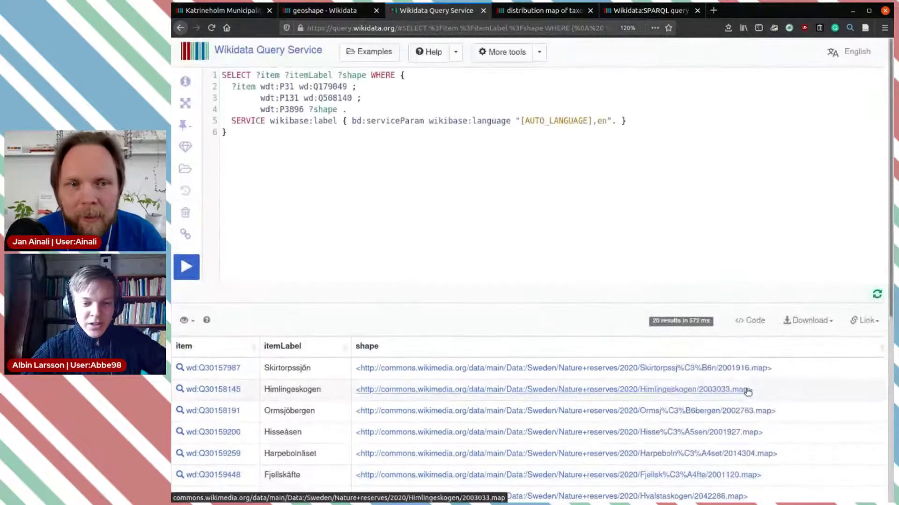
- Switch the query results from the table to the map view and bring the whole map into sight
click(187, 320)
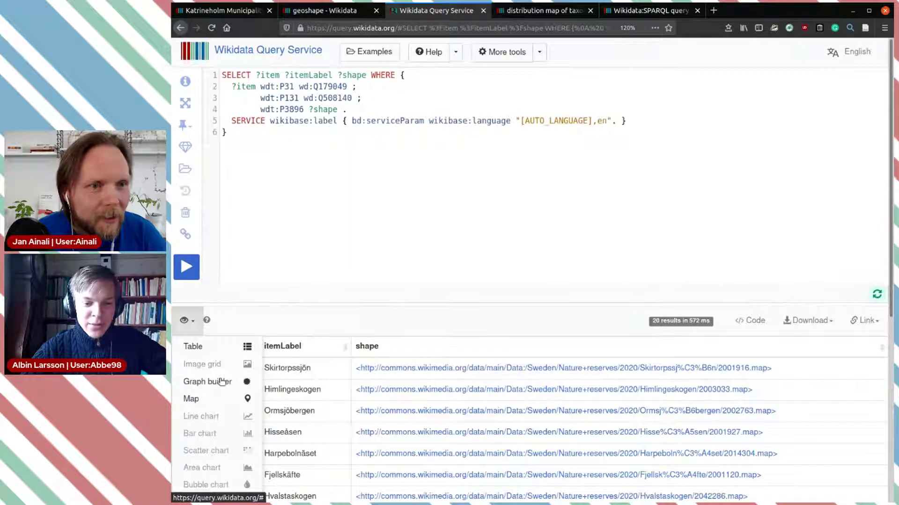
click(201, 397)
scroll(497, 244, down, 2)
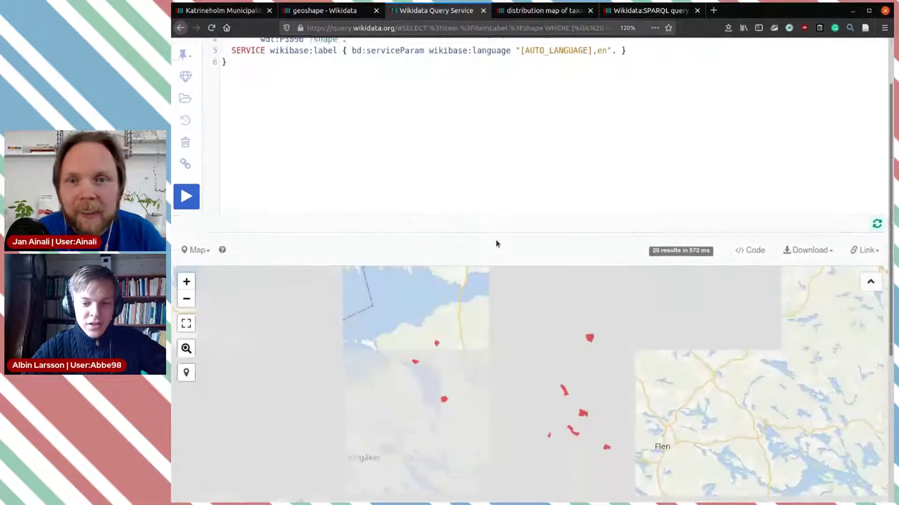
scroll(497, 244, down, 5)
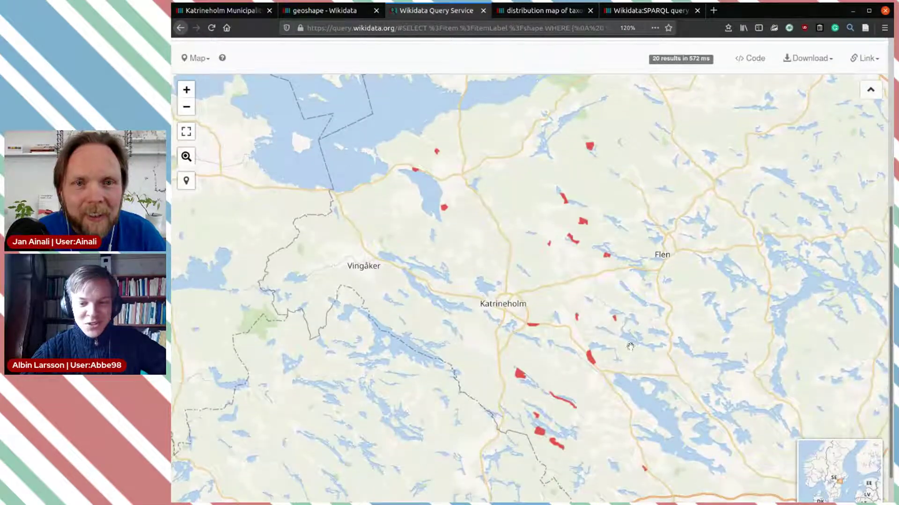
- Examine the Himlingeåsen reserve's shape up close on the map, view its details popup and close it again
scroll(577, 244, up, 3)
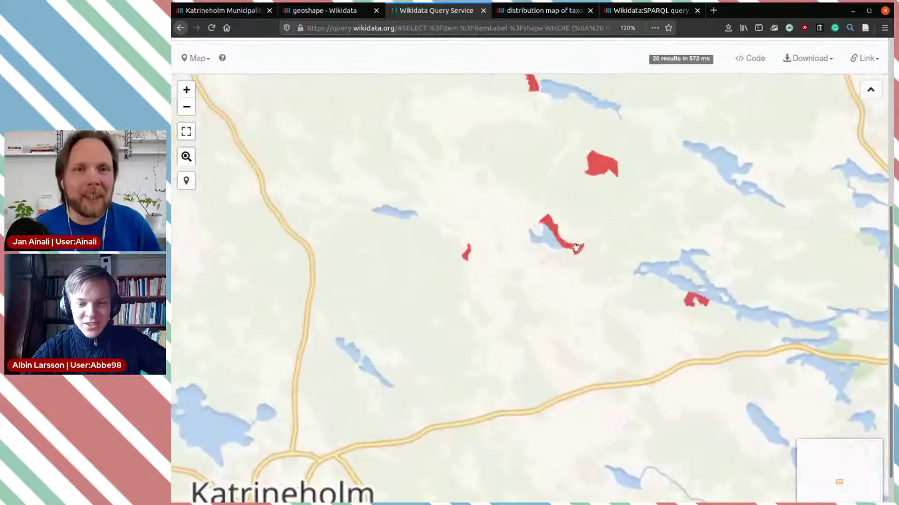
scroll(576, 247, up, 2)
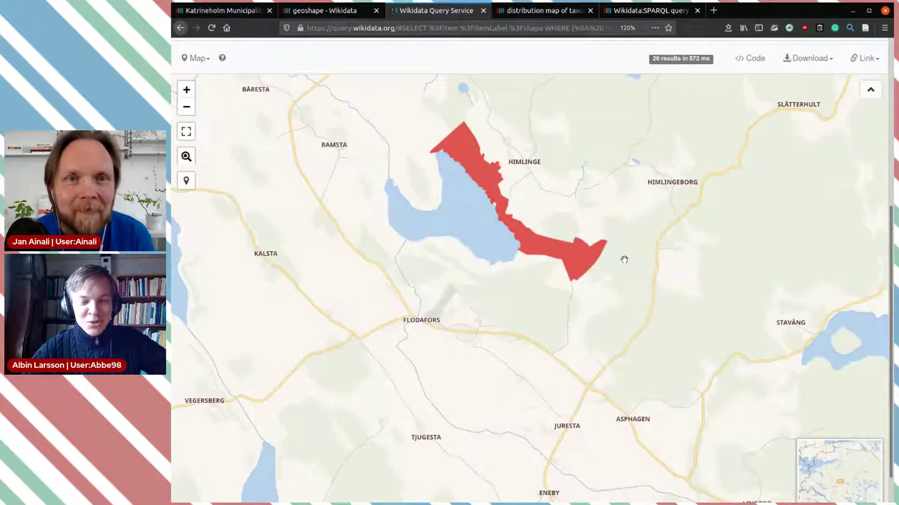
click(580, 254)
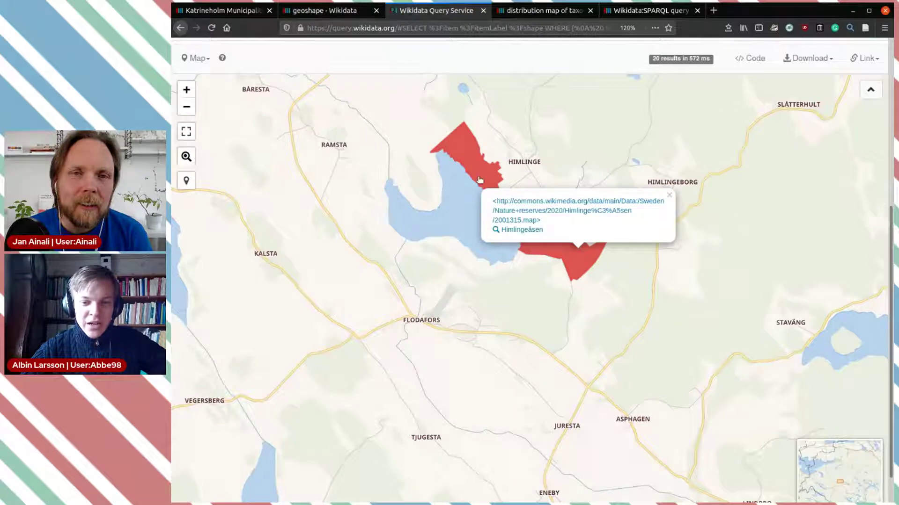
click(552, 140)
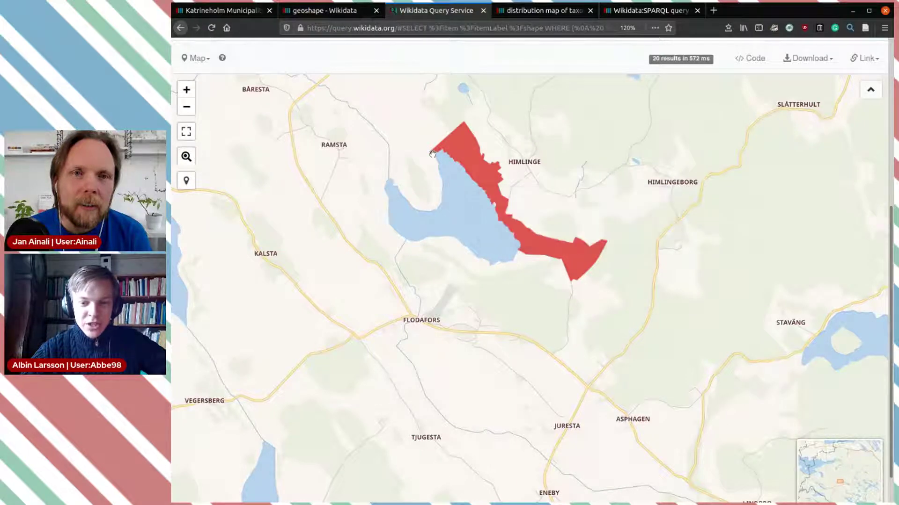
- Look over the other nature reserve shapes around Himlingeåsen on the map, then survey them across the wider area
drag(433, 155, 420, 273)
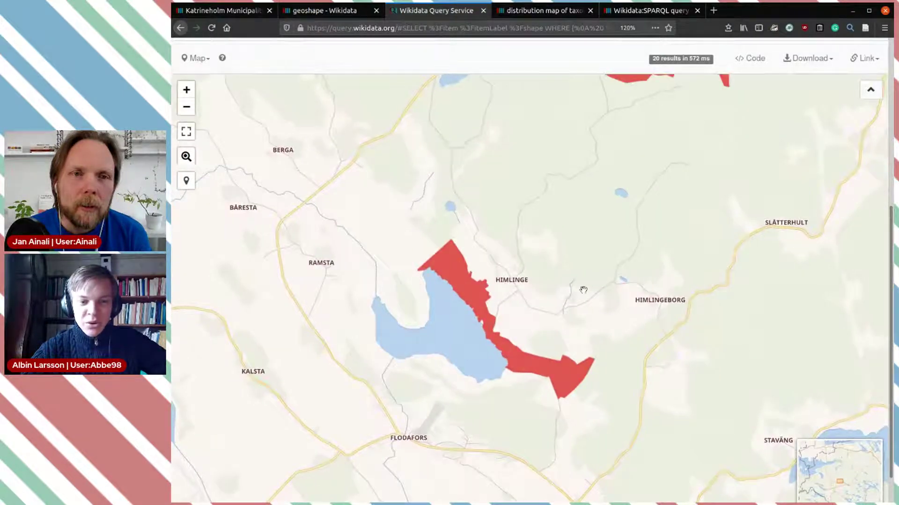
scroll(563, 289, down, 1)
click(611, 172)
drag(602, 208, 544, 317)
click(431, 290)
scroll(418, 290, down, 2)
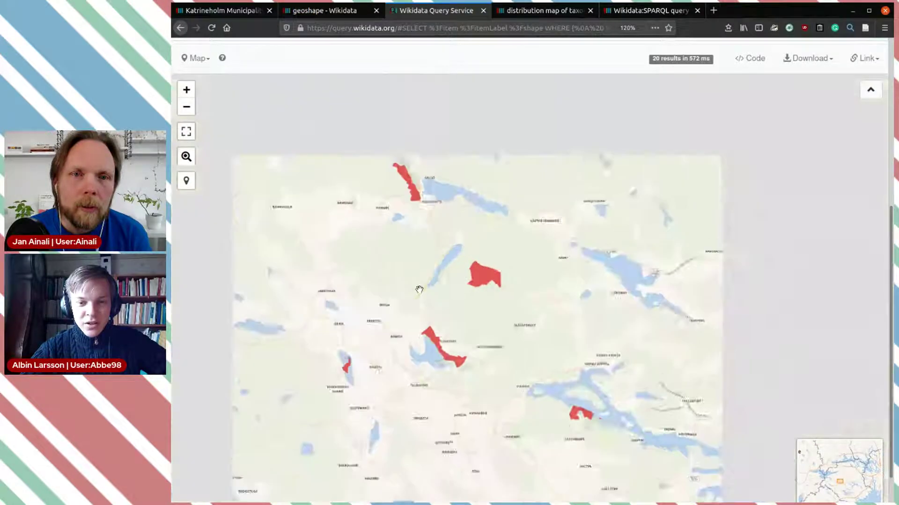
scroll(430, 63, up, 3)
- Replace the geoshape property on the query's ?shape line with coordinate location (P625) and run the query
scroll(429, 63, up, 5)
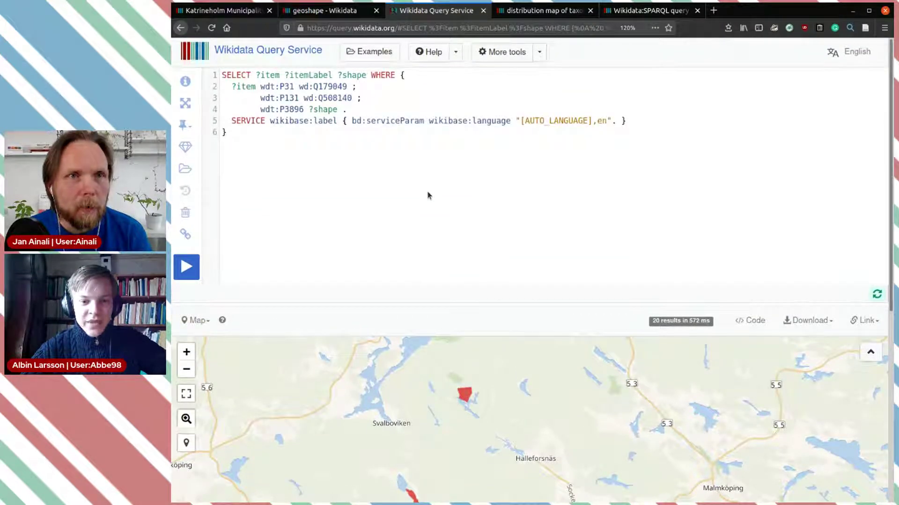
double_click(291, 110)
key(BackSpace)
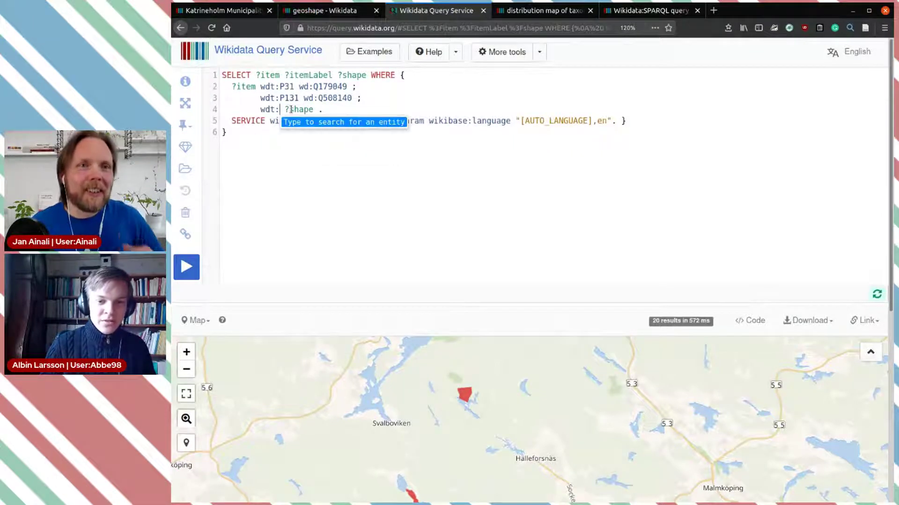
text(coord)
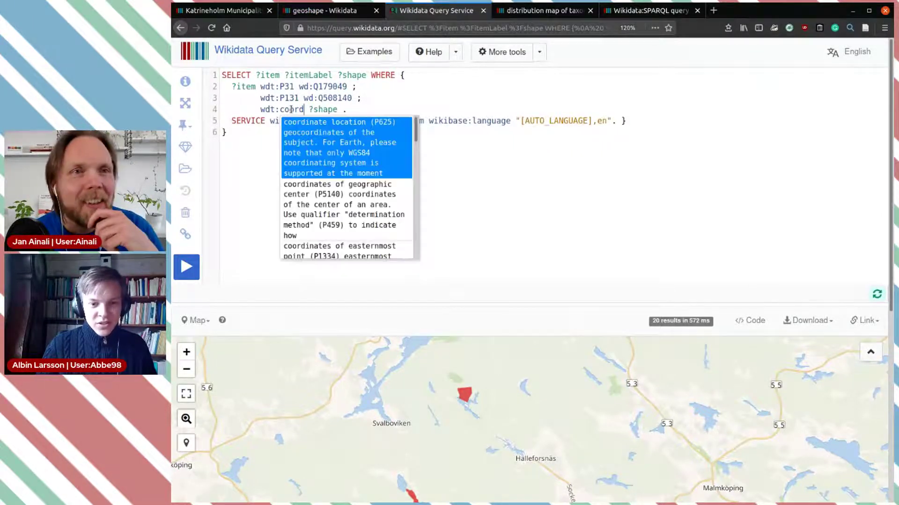
key(Return)
key(ctrl+Return)
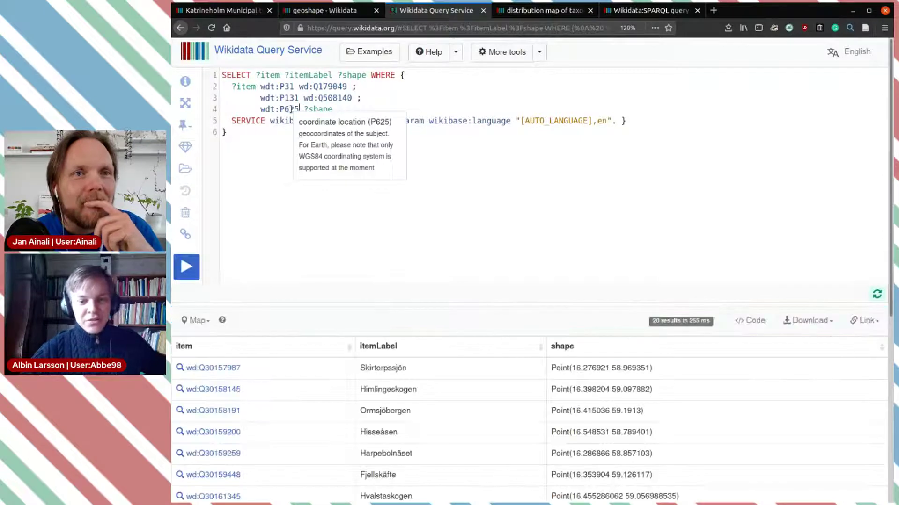
- Add "#defaultView:Map" as a new first line above the SELECT statement and rerun the query
click(221, 74)
key(Return)
text(#)
key(ctrl+space)
key(Return)
key(ctrl+Return)
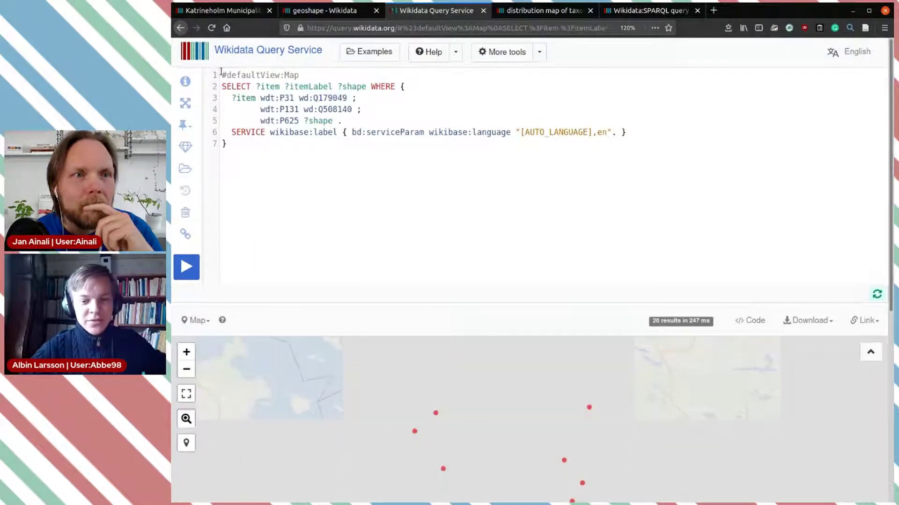
- Replace the coordinate property P625 in the query with the geoshape property P3896
scroll(526, 84, down, 4)
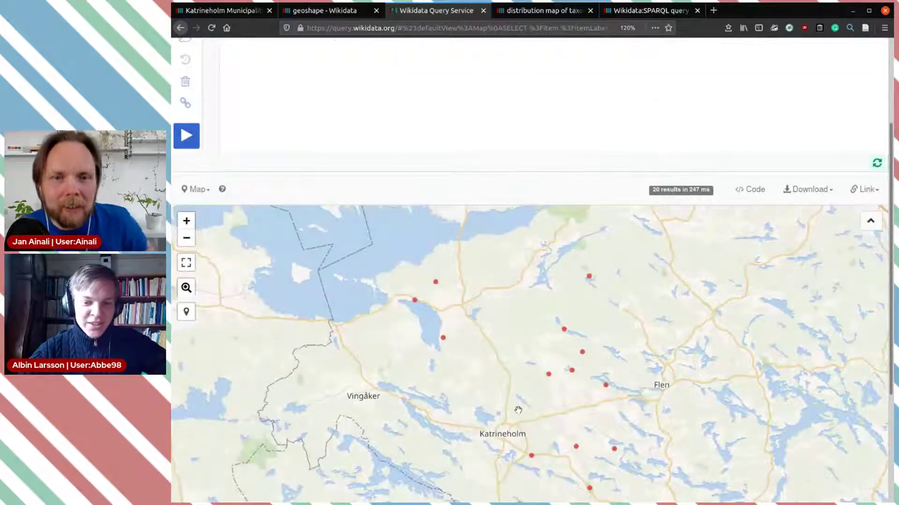
scroll(544, 164, up, 4)
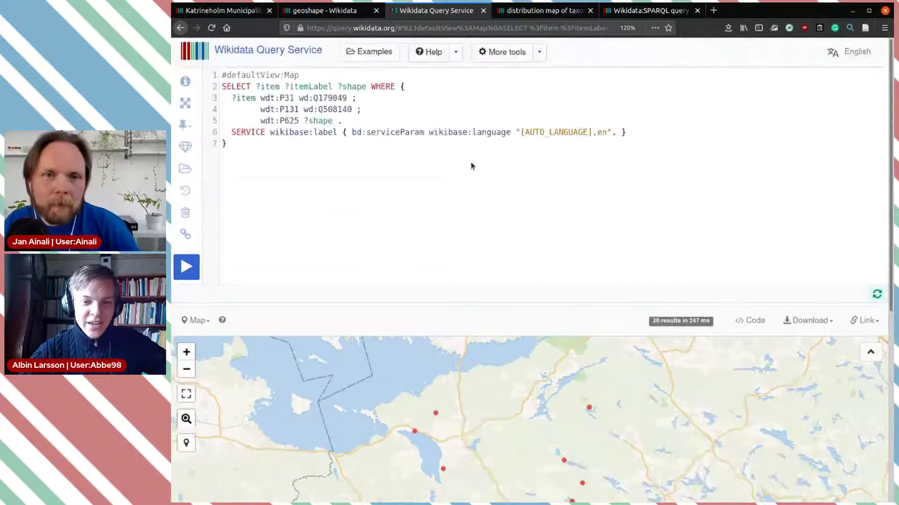
double_click(288, 121)
key(BackSpace)
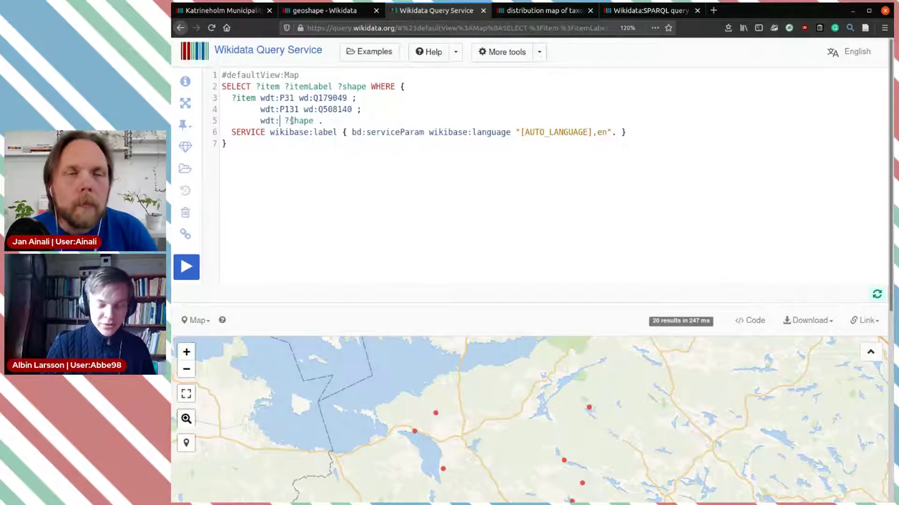
text(P)
key(BackSpace)
text(geoshape)
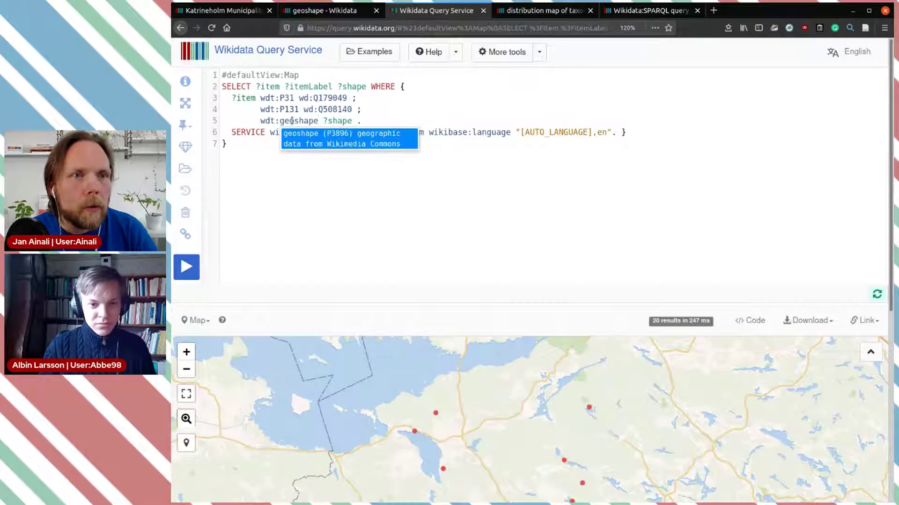
key(Return)
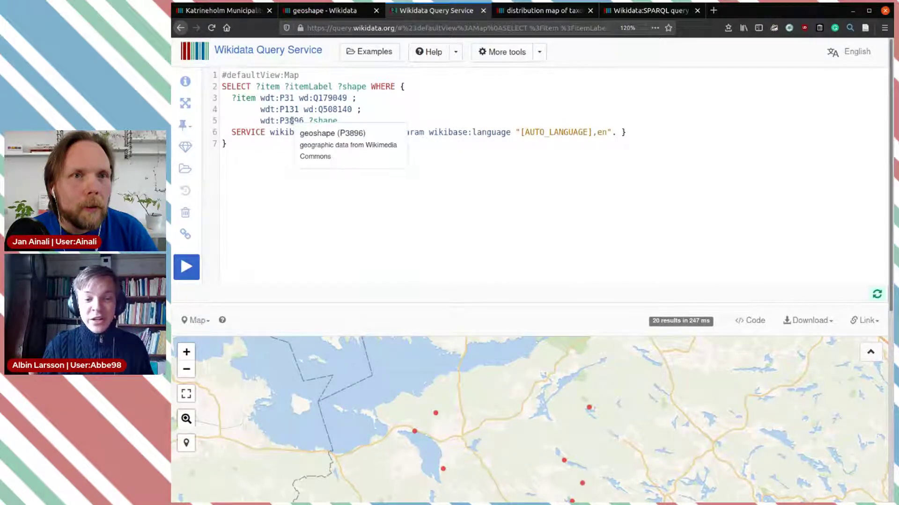
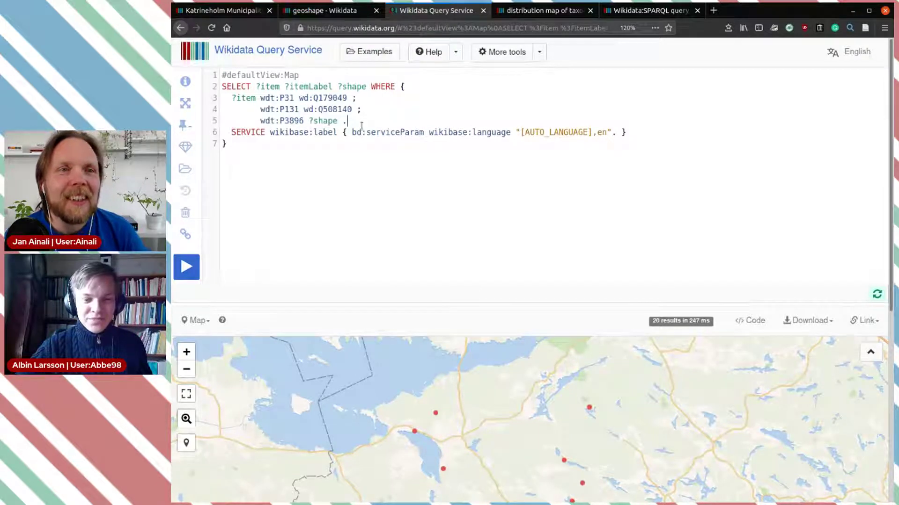
- Run the geoshape query and examine the resulting shapes on the map around Katrineholm
scroll(433, 196, down, 3)
scroll(240, 160, up, 3)
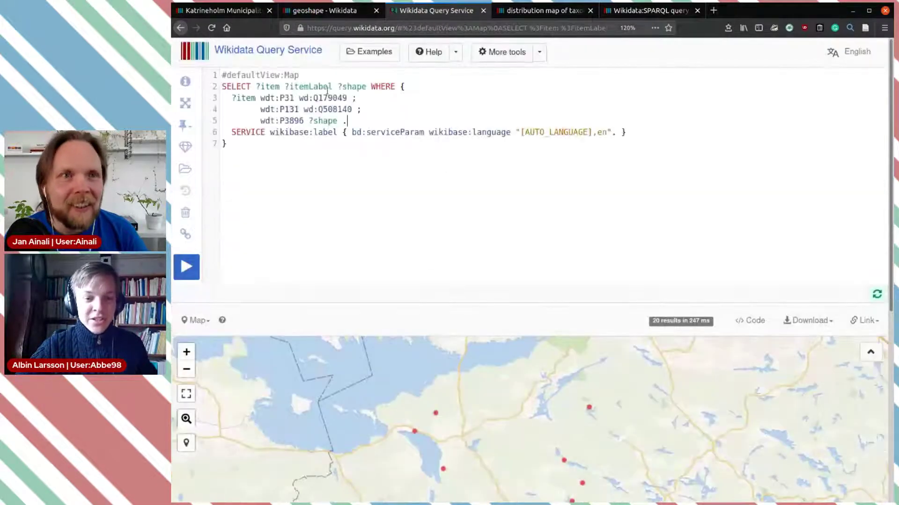
scroll(535, 208, down, 2)
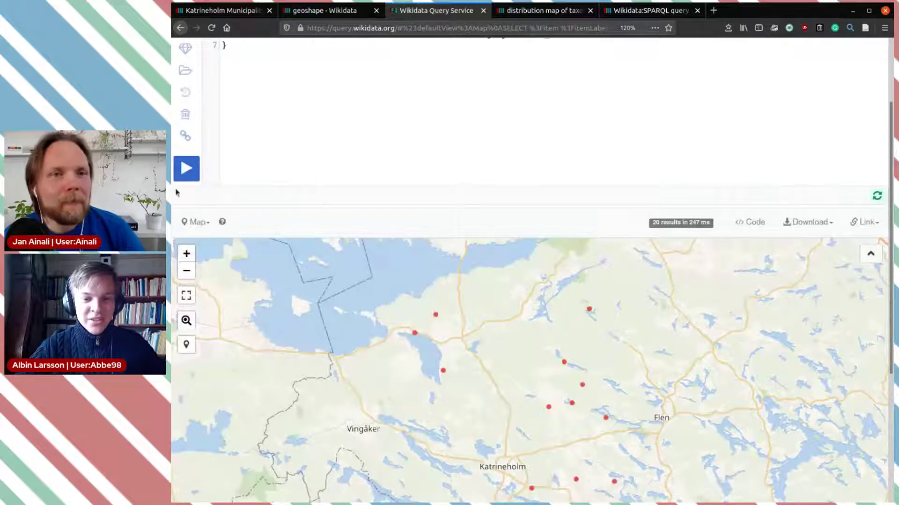
click(187, 174)
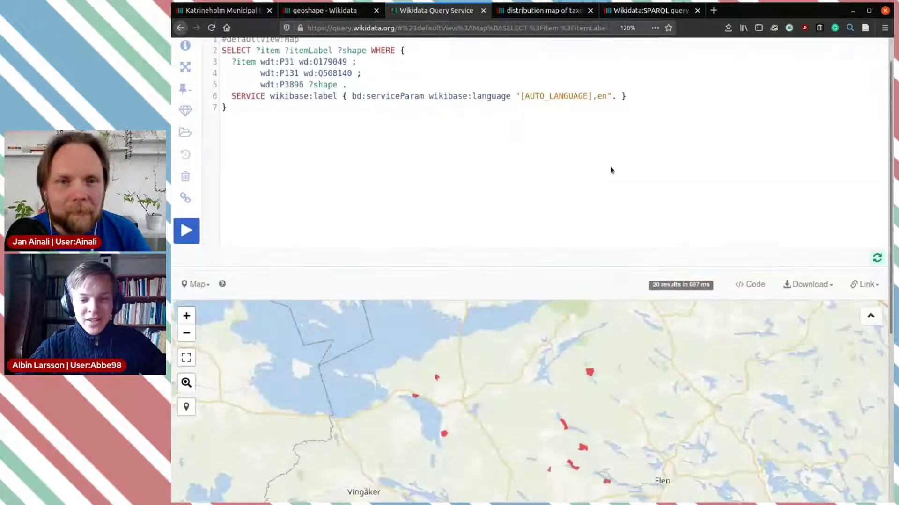
scroll(610, 170, down, 4)
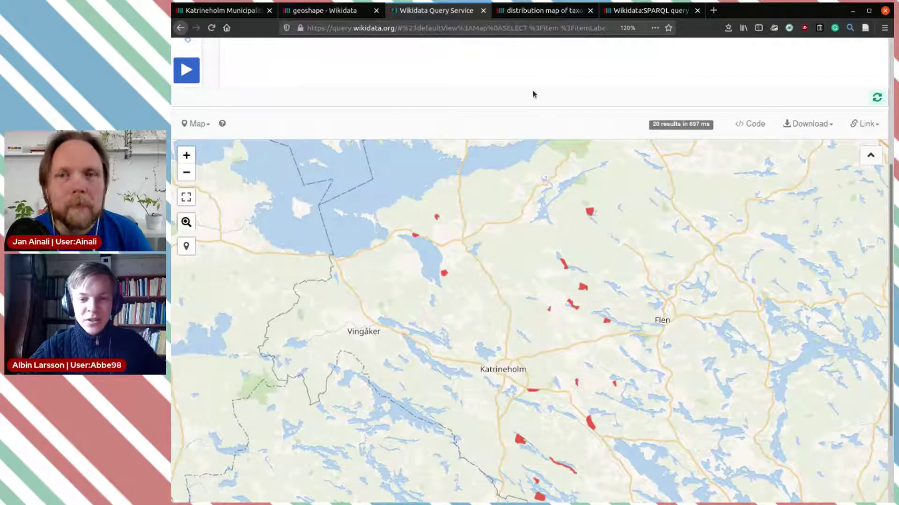
scroll(513, 104, up, 5)
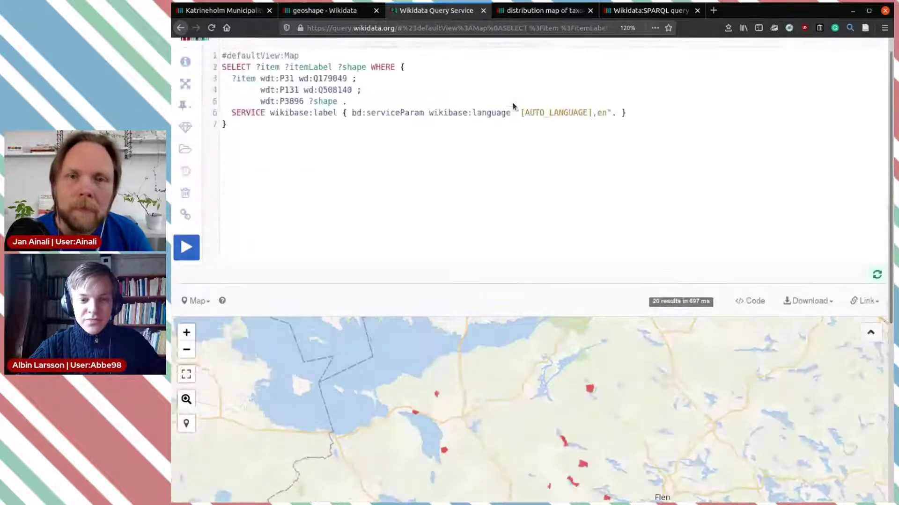
scroll(552, 109, down, 4)
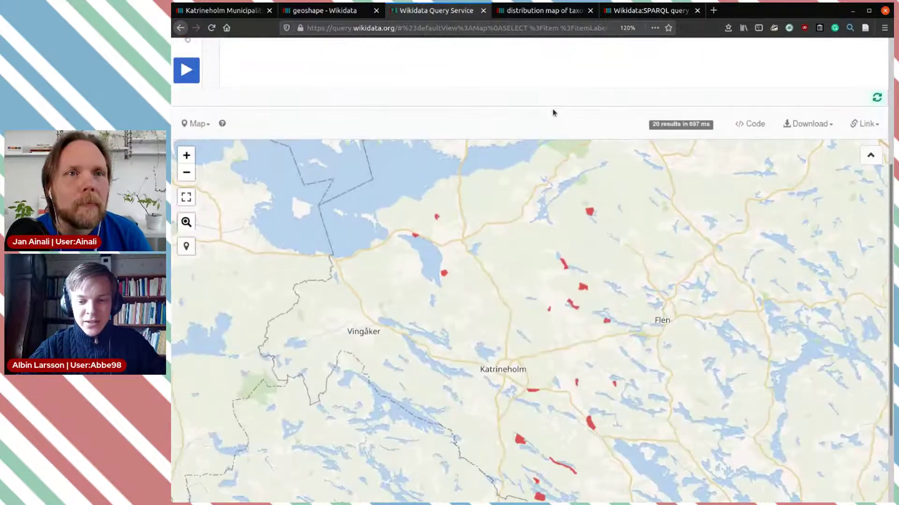
scroll(550, 89, up, 4)
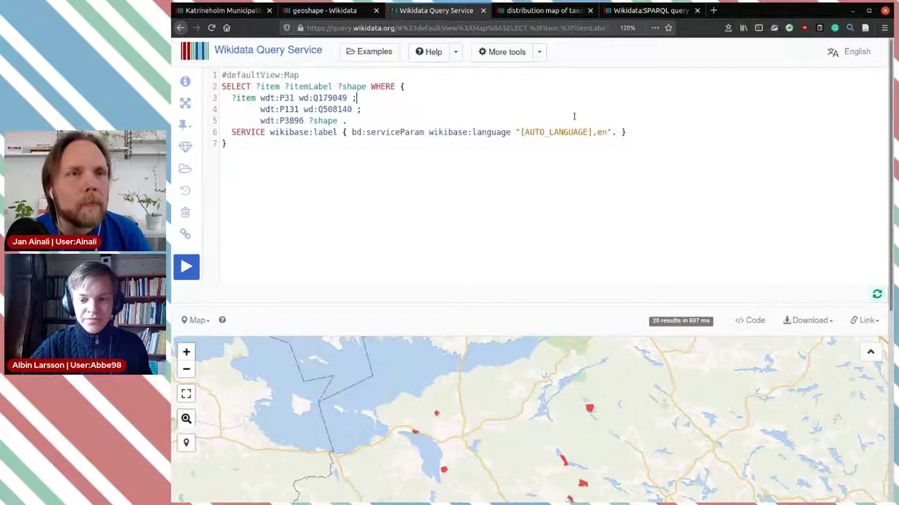
- Delete the P131 and P3896 lines and cut the first condition back to "?item wdt:"
click(350, 120)
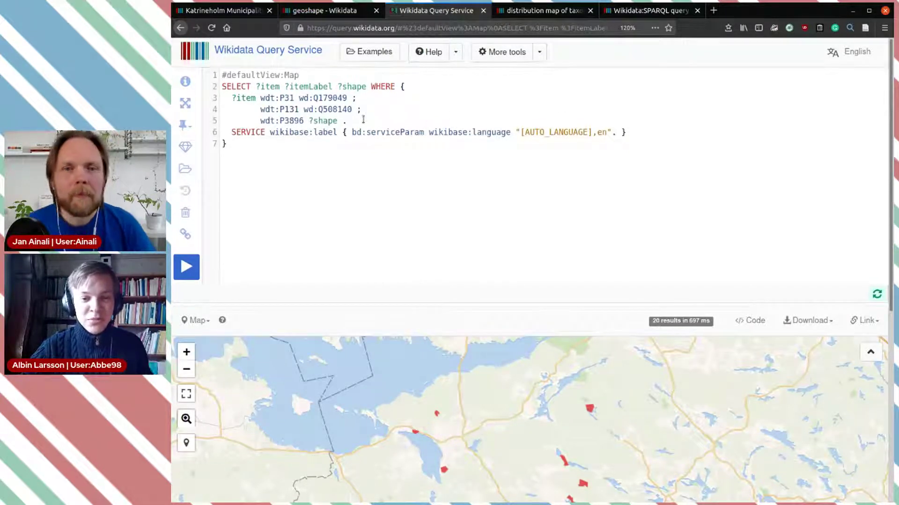
drag(351, 121, 257, 112)
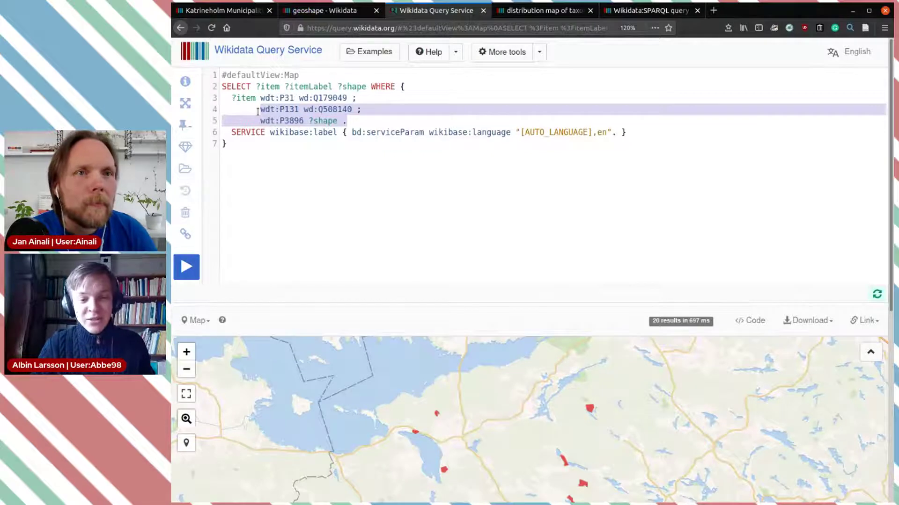
key(BackSpace)
key(BackSpace)
key(BackSpace)
key(BackSpace)
key(BackSpace)
key(BackSpace)
key(BackSpace)
key(BackSpace)
key(BackSpace)
key(BackSpace)
key(BackSpace)
key(BackSpace)
key(BackSpace)
key(BackSpace)
key(BackSpace)
key(BackSpace)
key(BackSpace)
key(BackSpace)
key(BackSpace)
key(BackSpace)
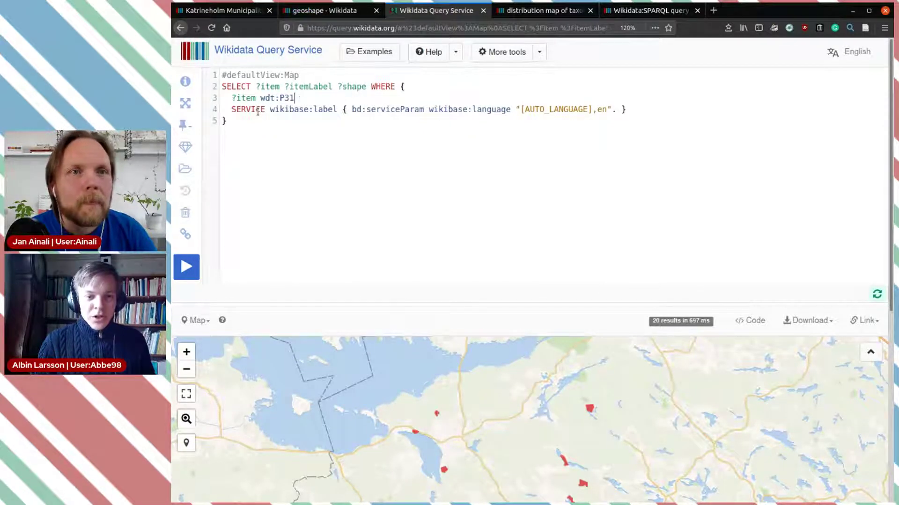
key(ctrl+space)
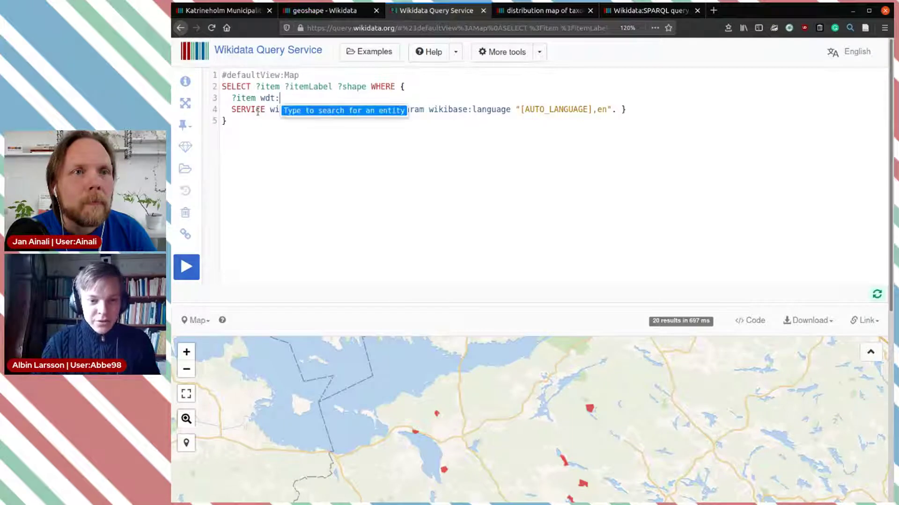
- Copy the ID P8485 from the distribution map of taxon property page and complete the condition as "?item wdt:P8485 ?shape"
click(538, 10)
double_click(527, 132)
key(ctrl+c)
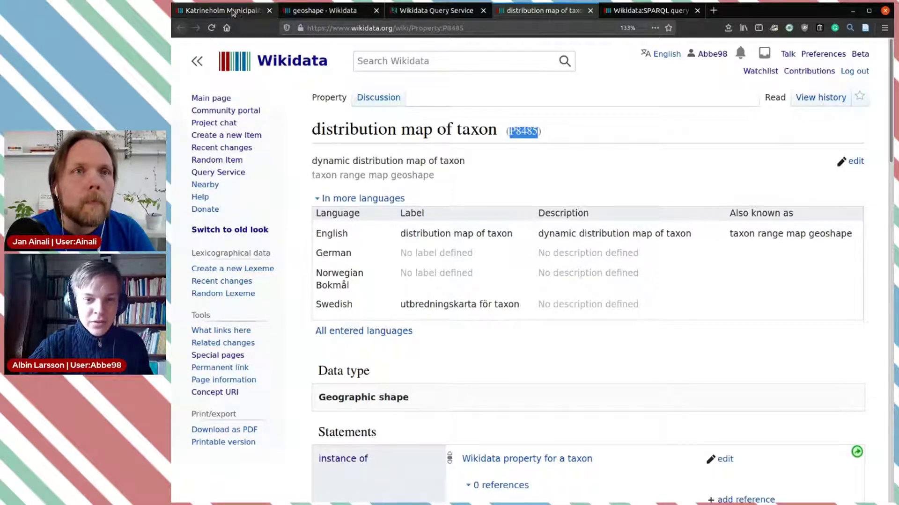
click(331, 14)
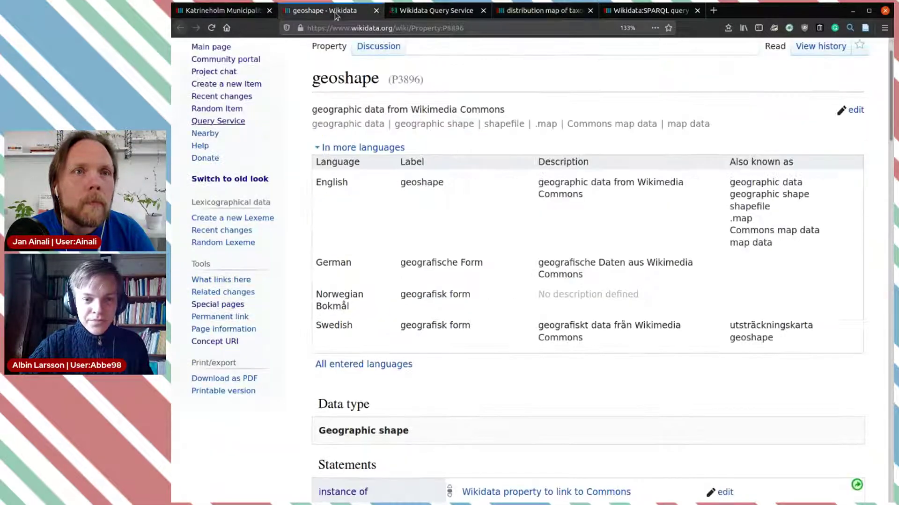
click(440, 13)
key(ctrl+v)
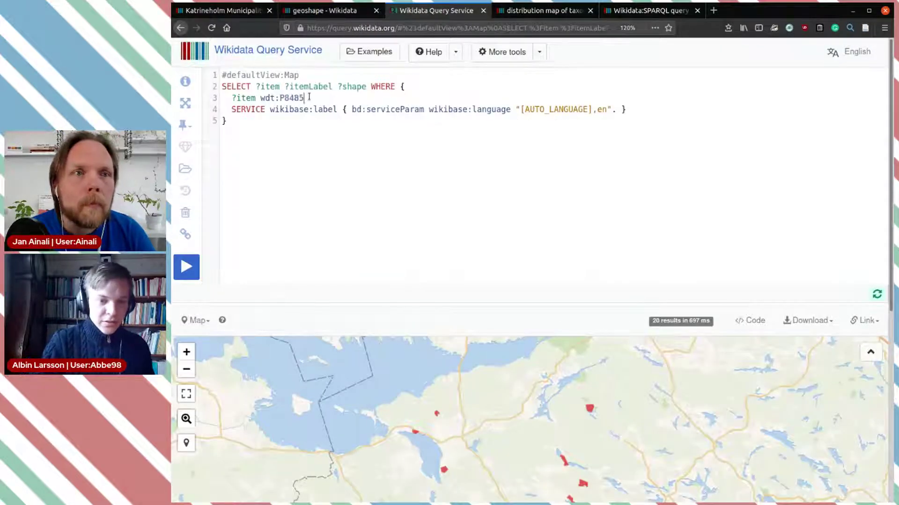
text(?s)
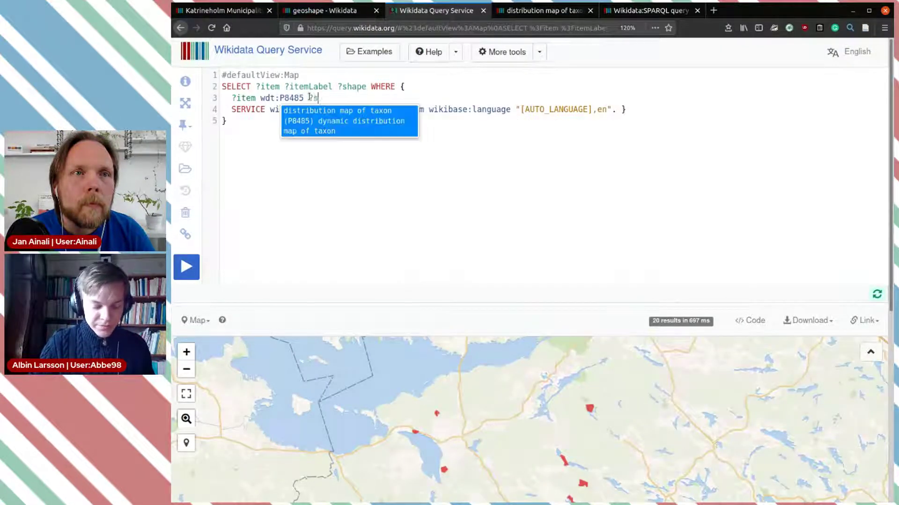
text(hape)
- Remove the "#defaultView:Map" line from the query and run it
drag(301, 75, 223, 74)
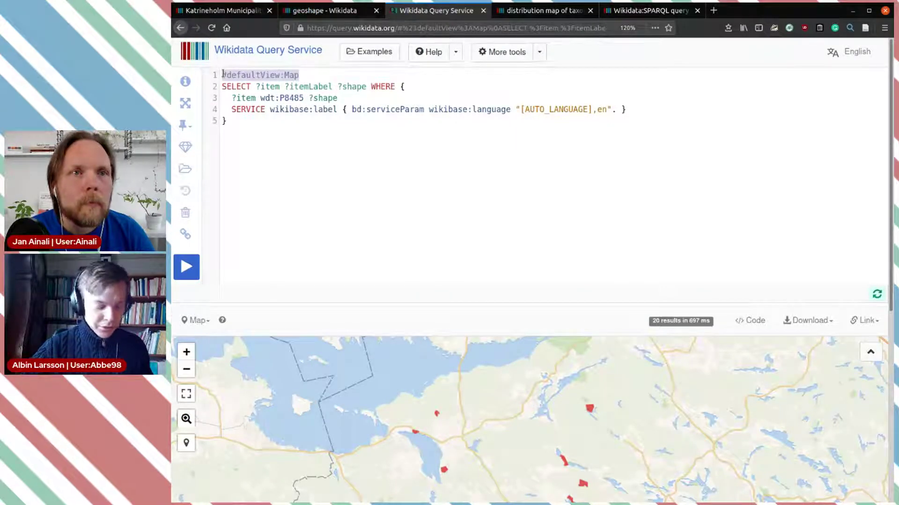
key(BackSpace)
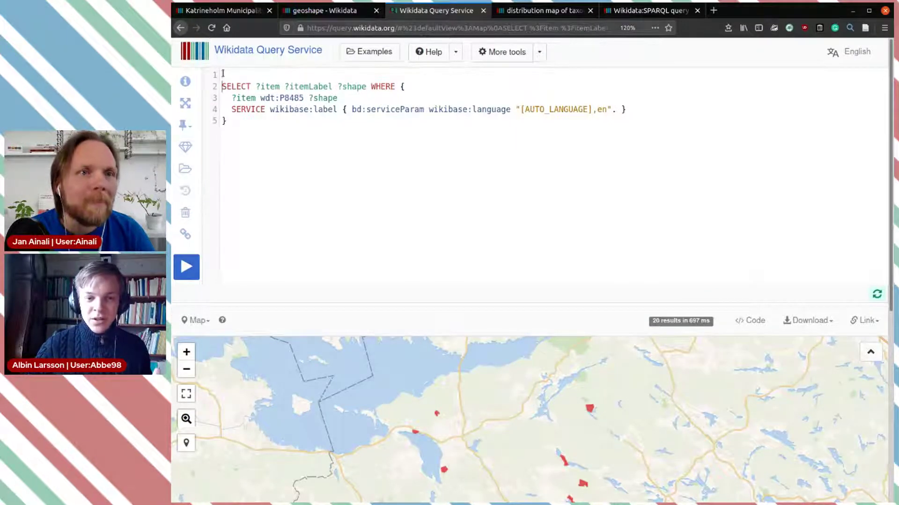
key(Delete)
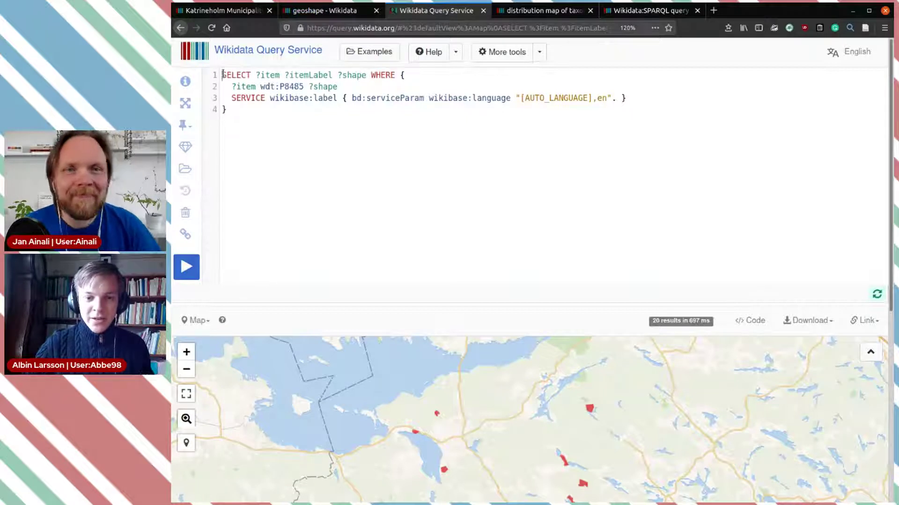
click(190, 268)
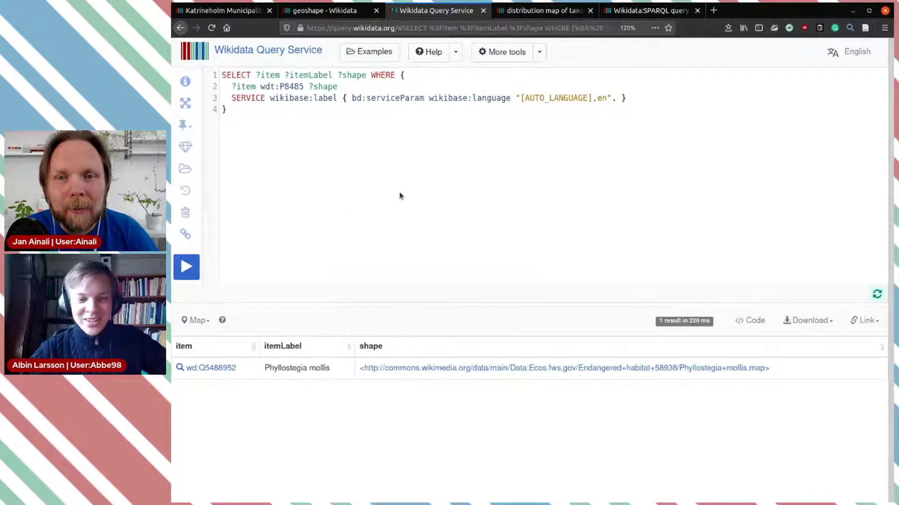
- Undo the removal of the "#defaultView:Map" line and open the Wikidata item for Phyllostegia mollis from the results
key(ctrl+z)
click(410, 155)
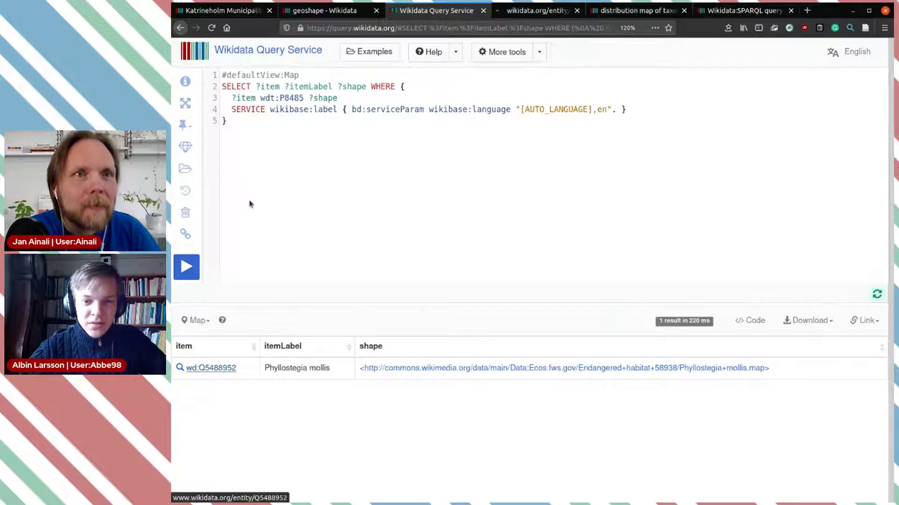
click(536, 10)
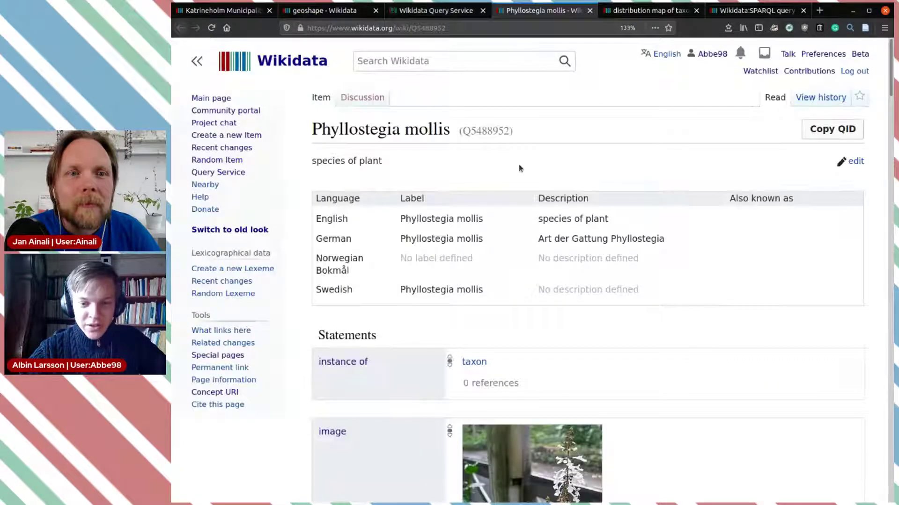
- Look through the Phyllostegia mollis item's statements and open its Swedish Wikipedia article
scroll(627, 315, down, 5)
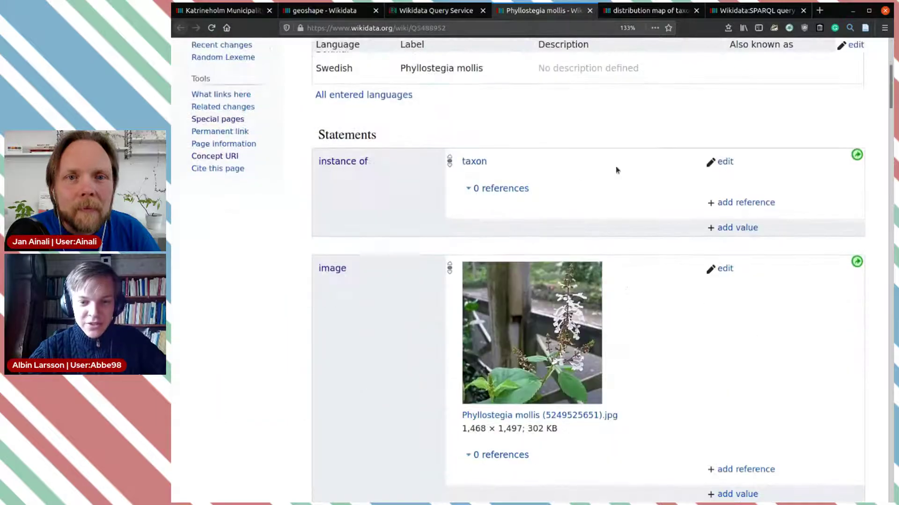
scroll(617, 175, down, 4)
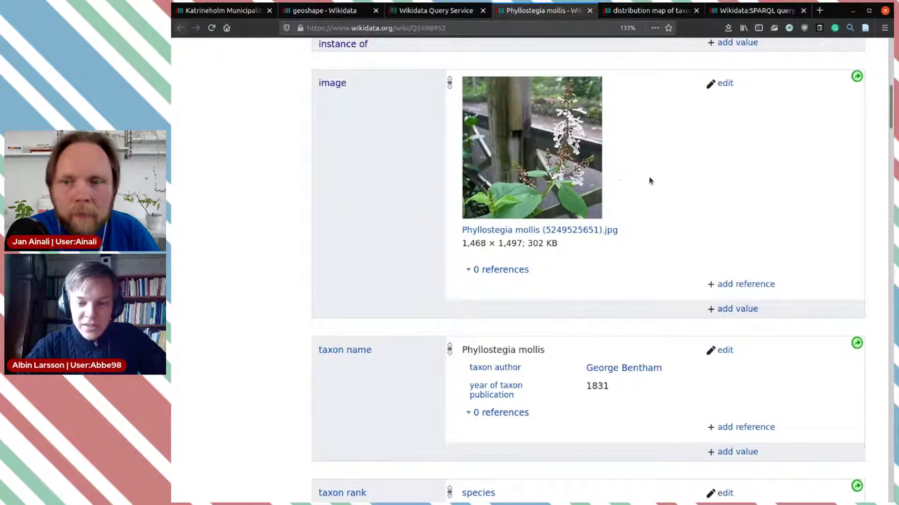
scroll(650, 180, down, 12)
scroll(648, 180, down, 20)
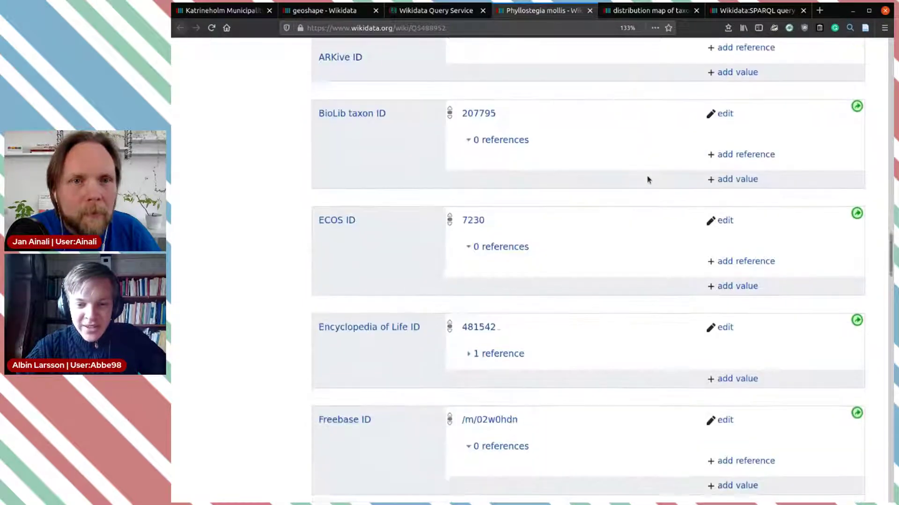
scroll(647, 179, down, 14)
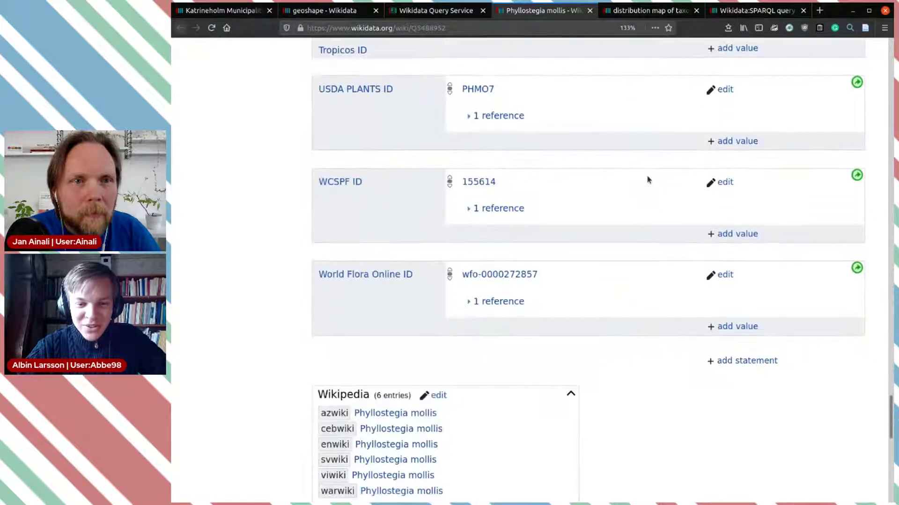
click(395, 349)
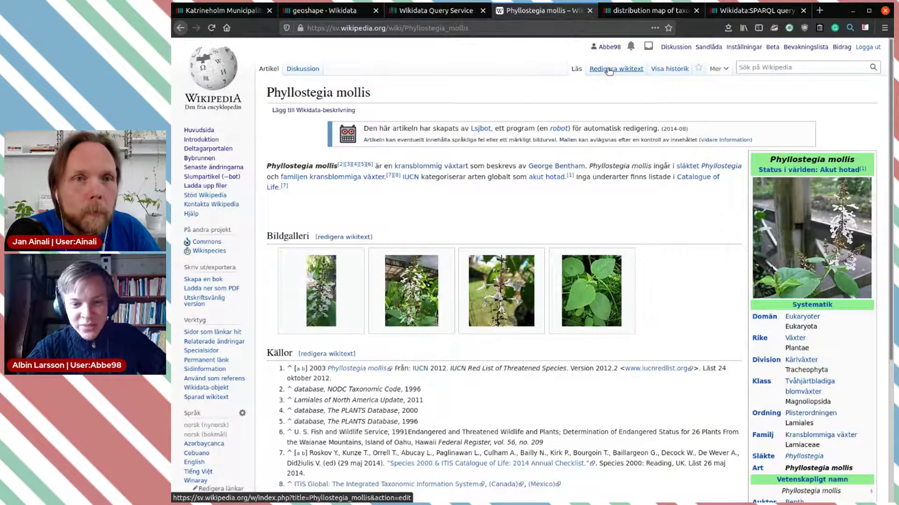
- Examine the Swedish article's species infobox, sources and language links
mouse_move(442, 165)
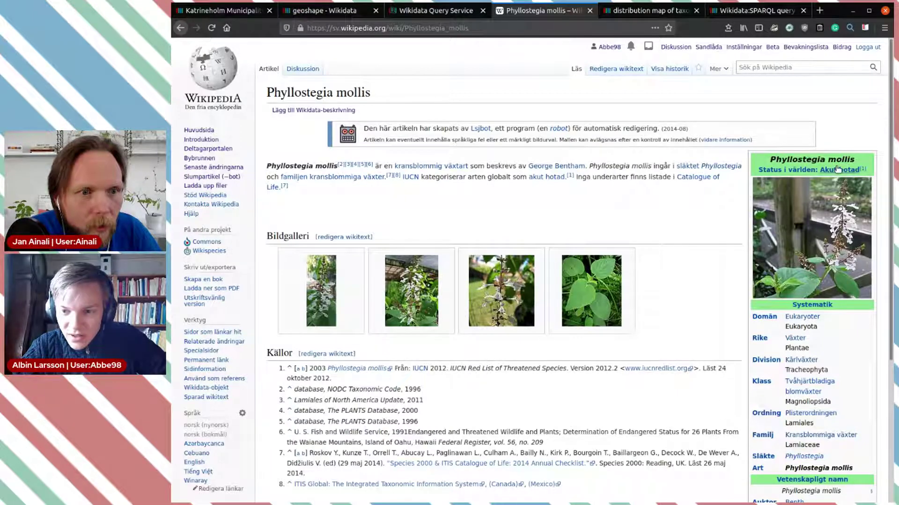
mouse_move(837, 169)
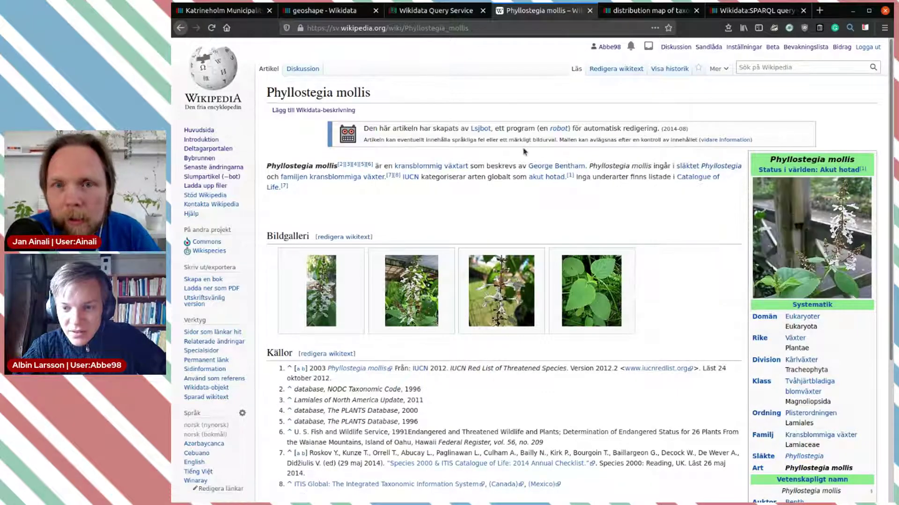
scroll(249, 349, down, 3)
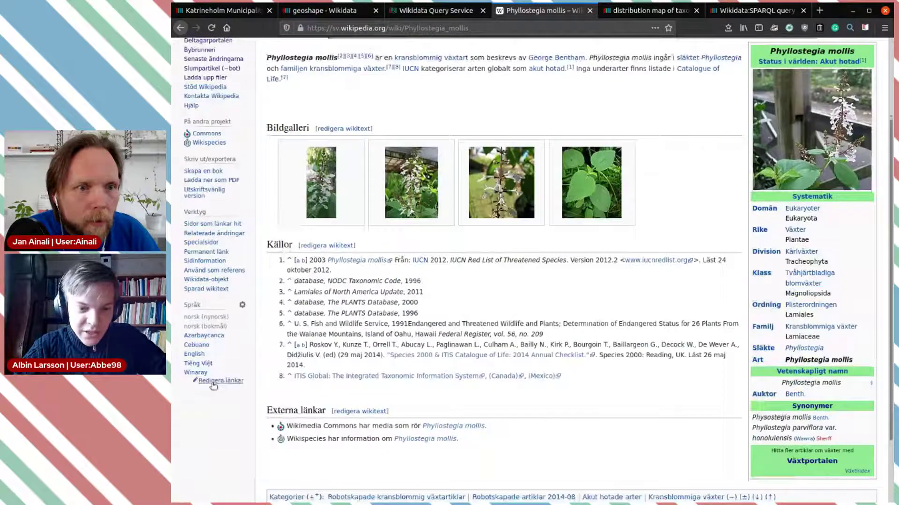
- Open the English Wikipedia article on Phyllostegia mollis and look over its text and embedded habitat map
click(197, 355)
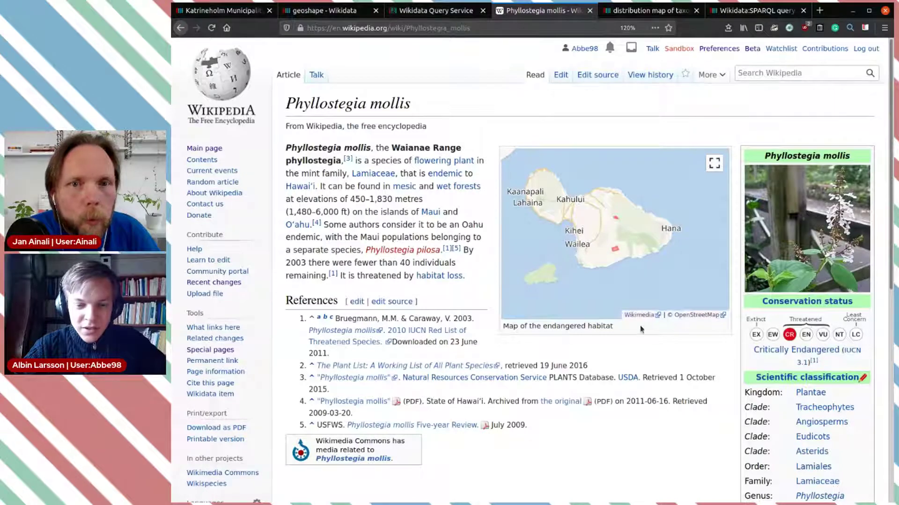
scroll(452, 206, down, 1)
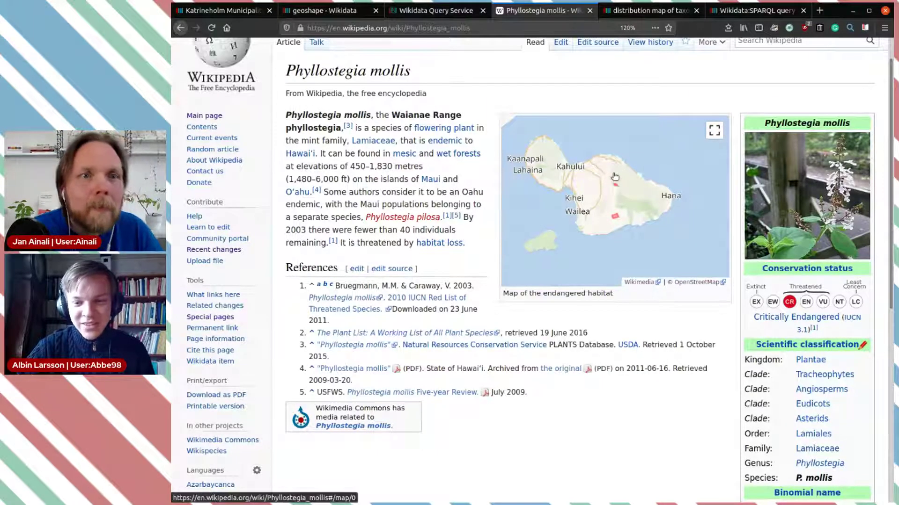
scroll(679, 150, down, 1)
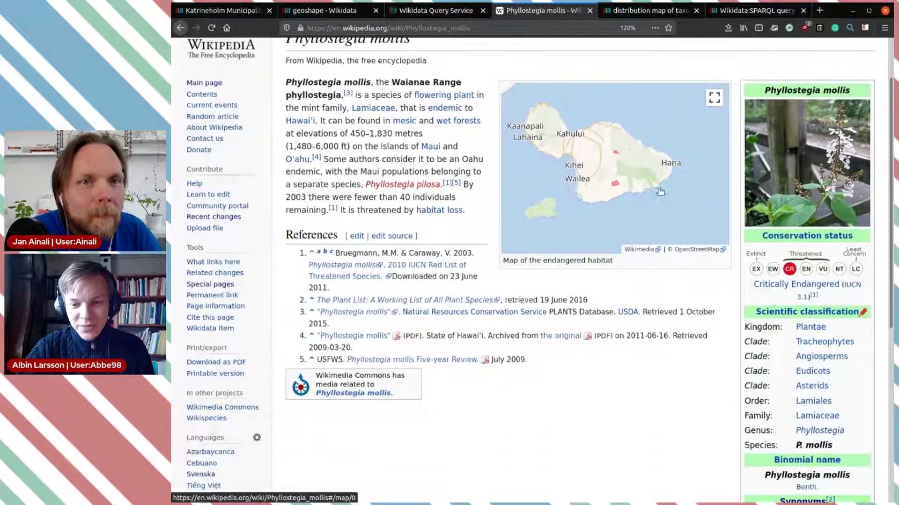
- View the article's endangered habitat map full screen, inspect the marked areas on Maui at several scales, and close it
click(714, 103)
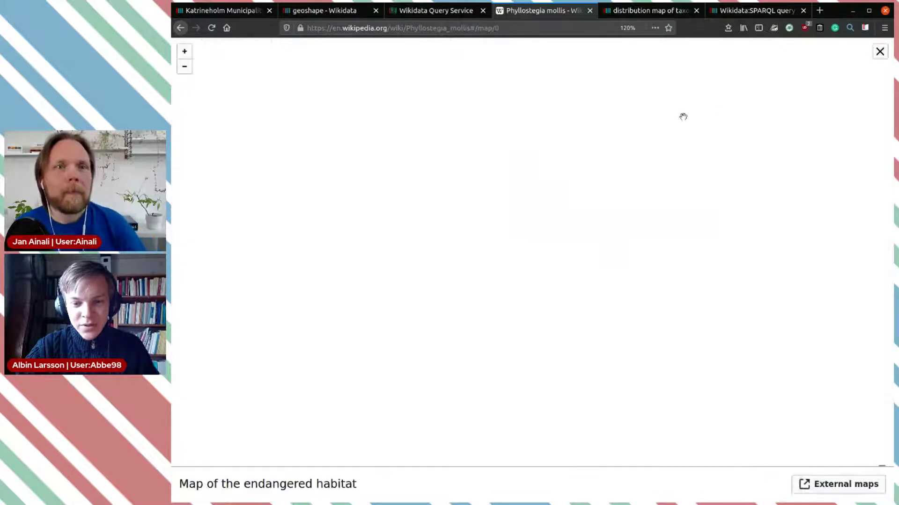
scroll(528, 254, down, 5)
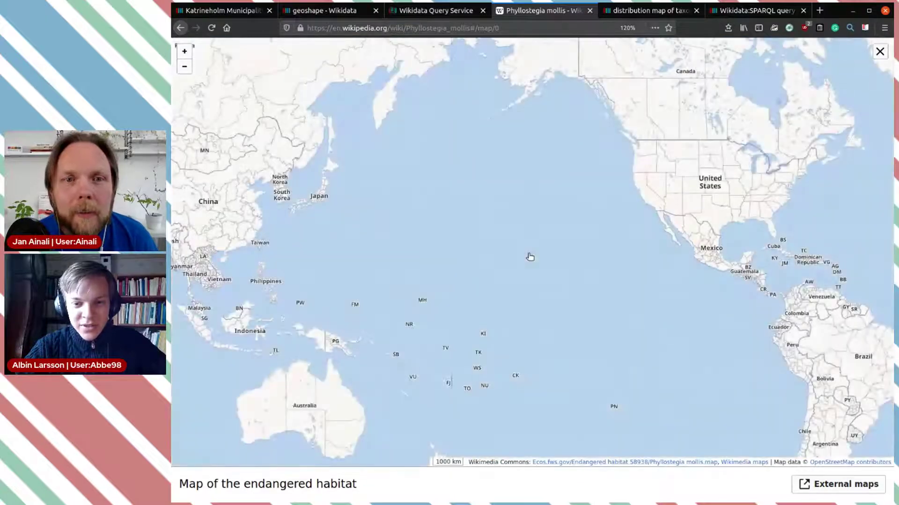
scroll(530, 256, up, 5)
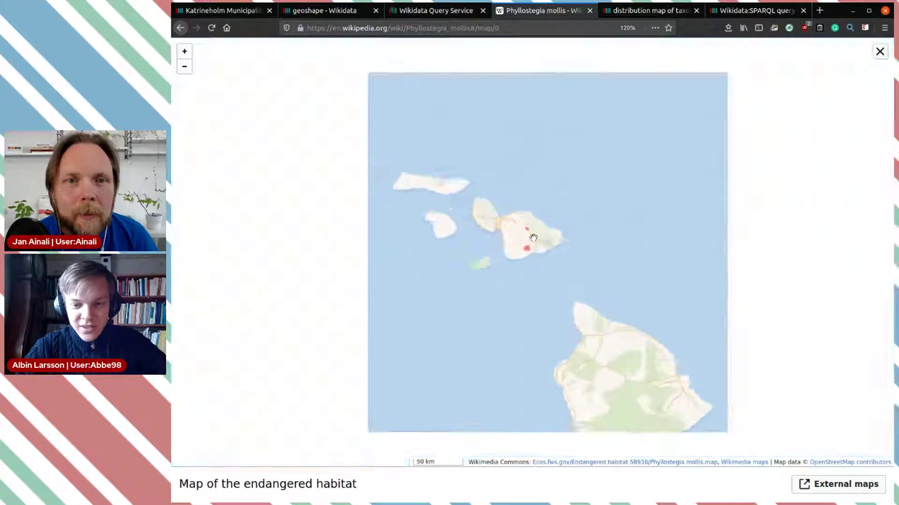
scroll(533, 238, up, 4)
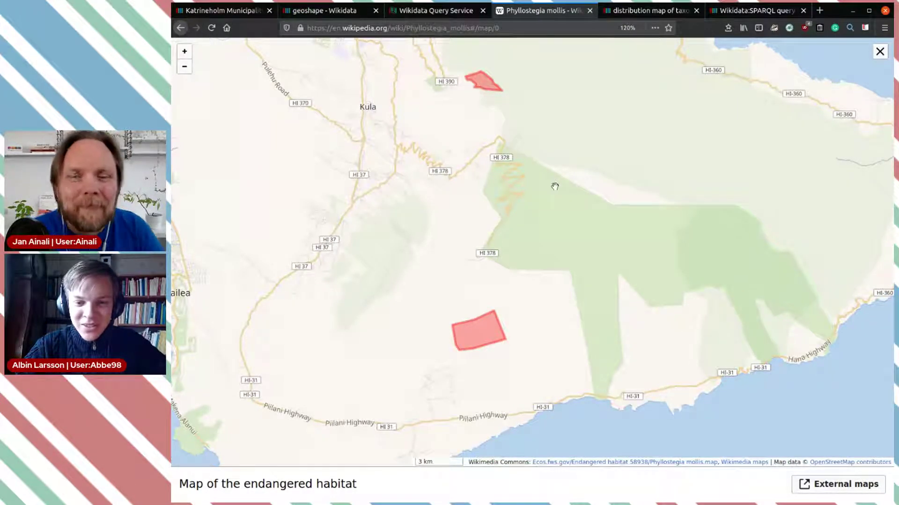
scroll(555, 186, down, 1)
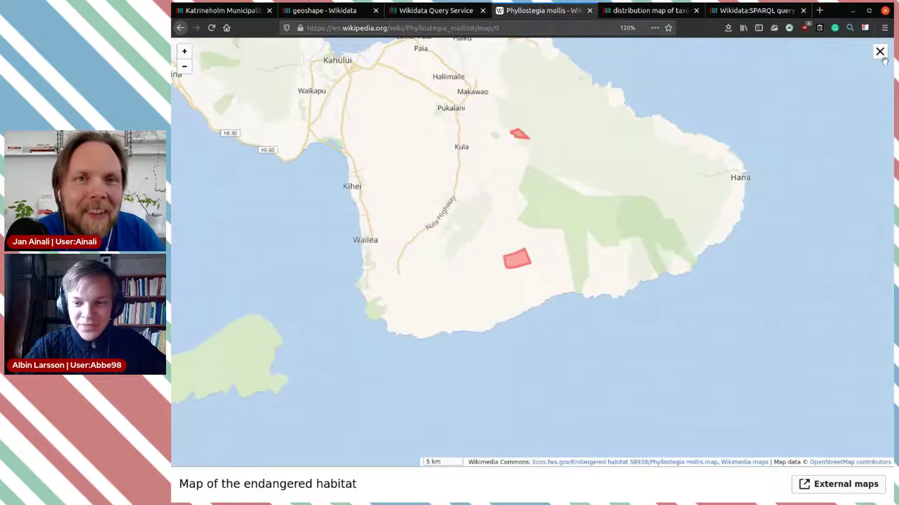
click(880, 51)
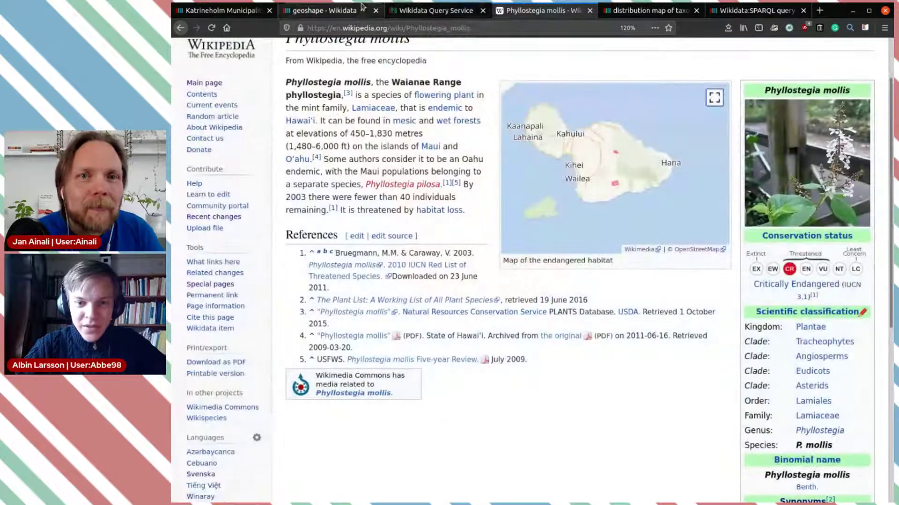
- From the "distribution map of taxon" property's examples, open the Alabama beach mouse item and its Commons map data in separate tabs
click(433, 10)
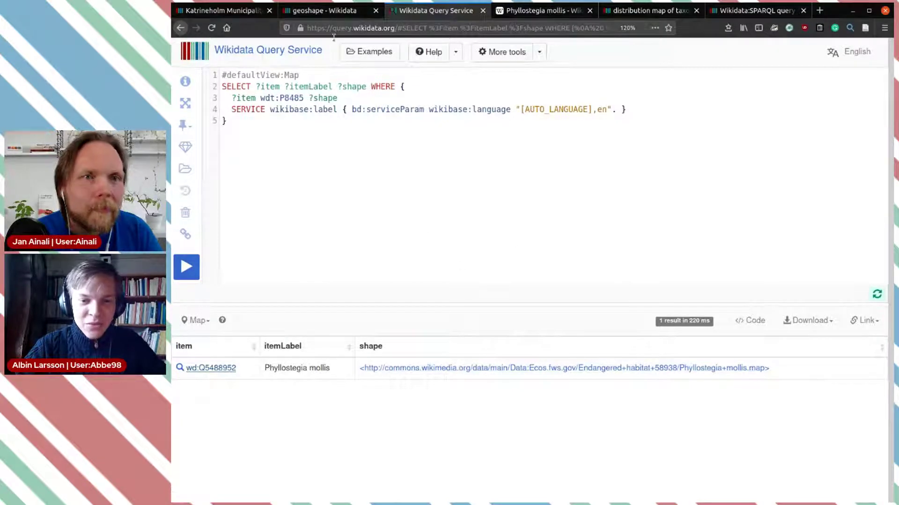
click(657, 14)
scroll(605, 243, down, 10)
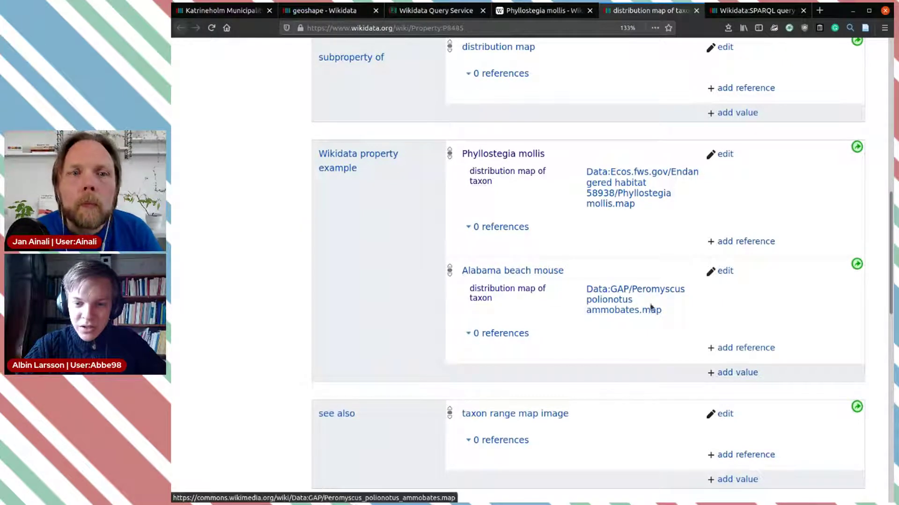
middle_click(525, 280)
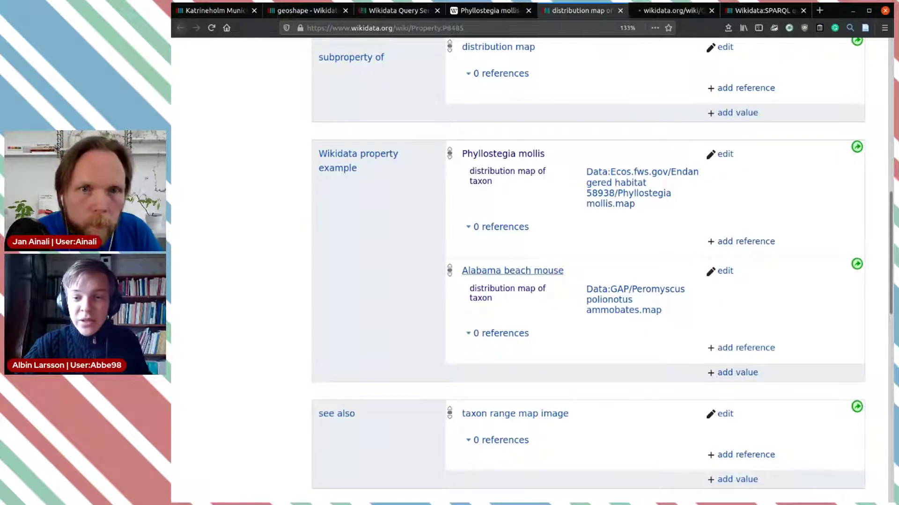
middle_click(612, 293)
- Check the Alabama beach mouse item's existing statements and start a new statement below "parent taxon"
click(591, 14)
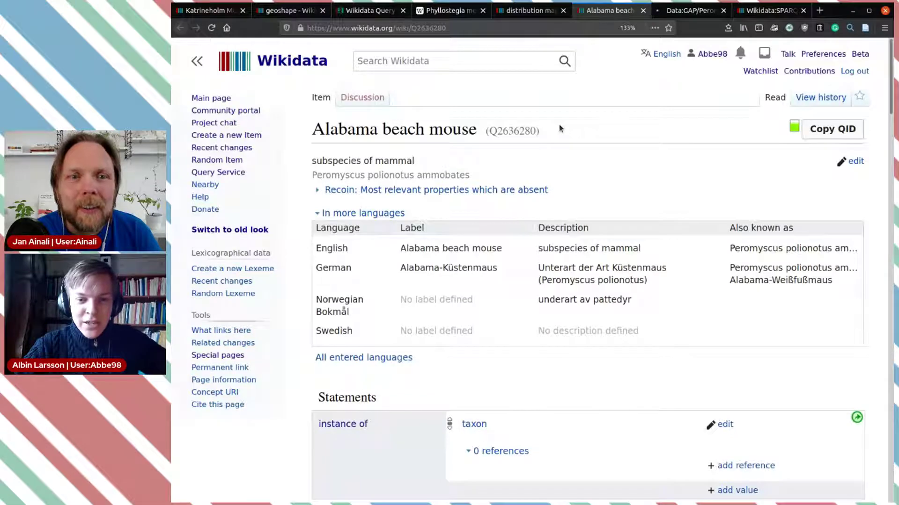
scroll(559, 127, down, 12)
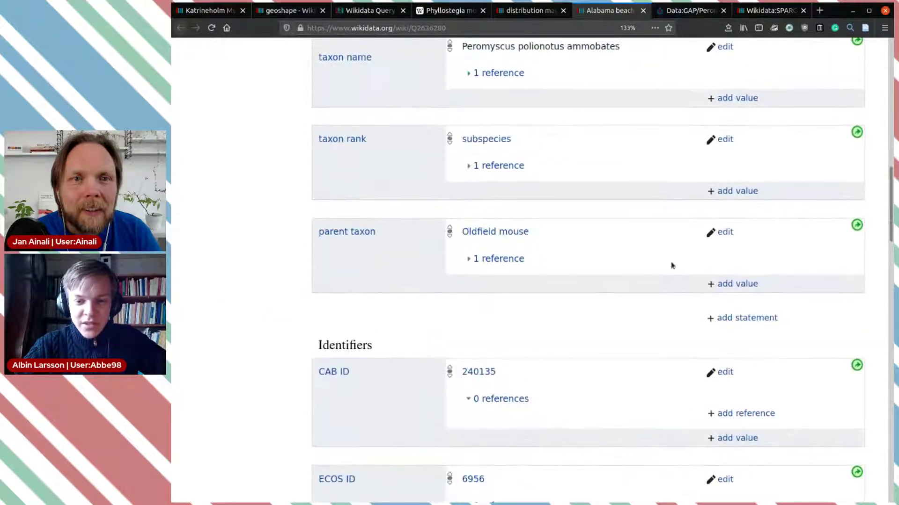
scroll(562, 206, up, 4)
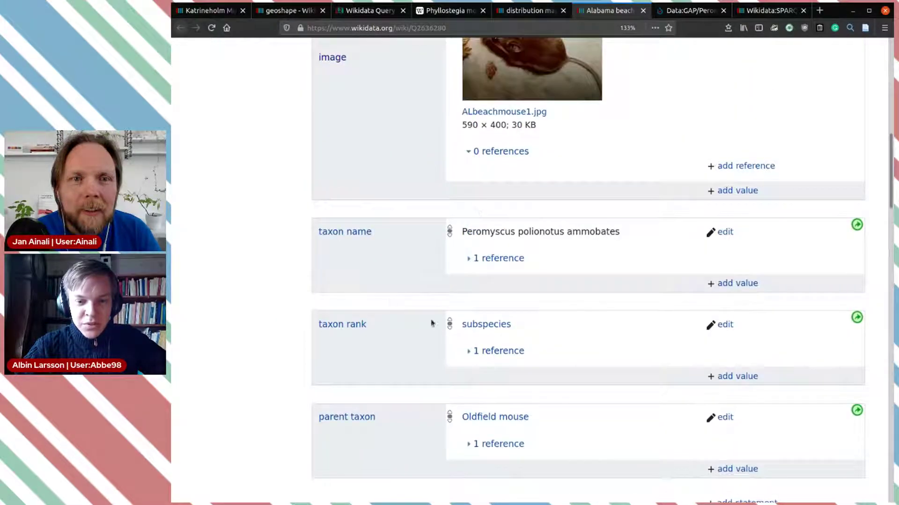
scroll(596, 333, up, 3)
scroll(596, 333, down, 9)
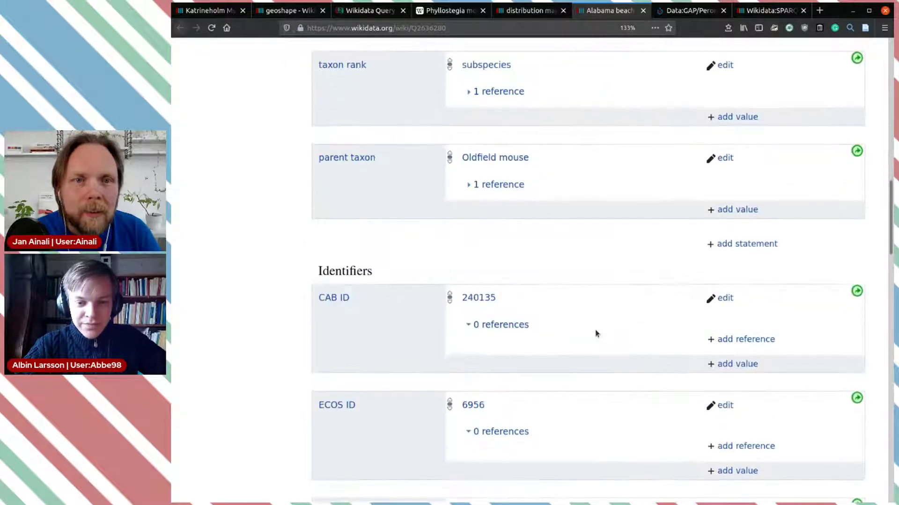
scroll(595, 333, up, 4)
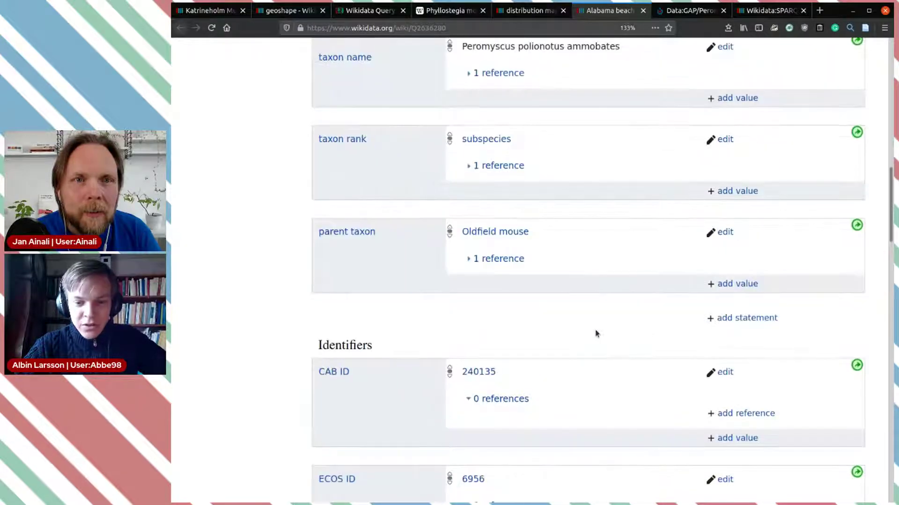
click(742, 319)
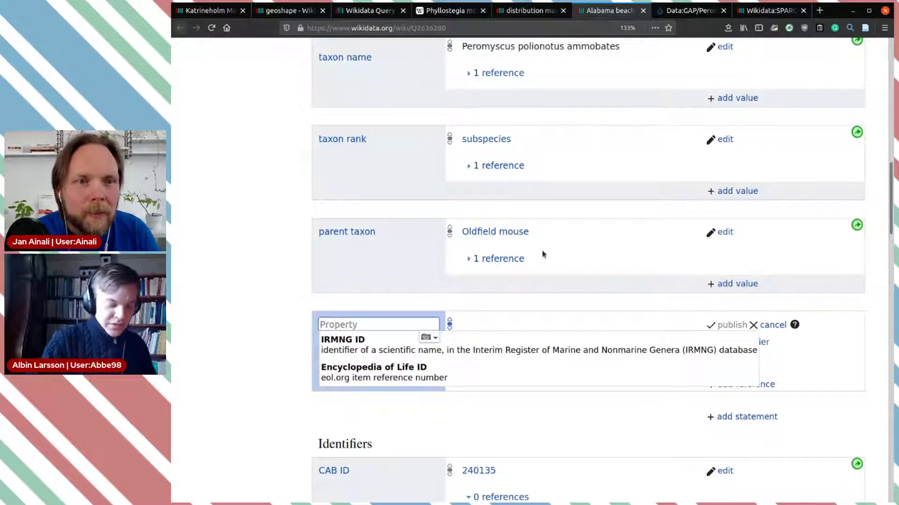
text(taxon)
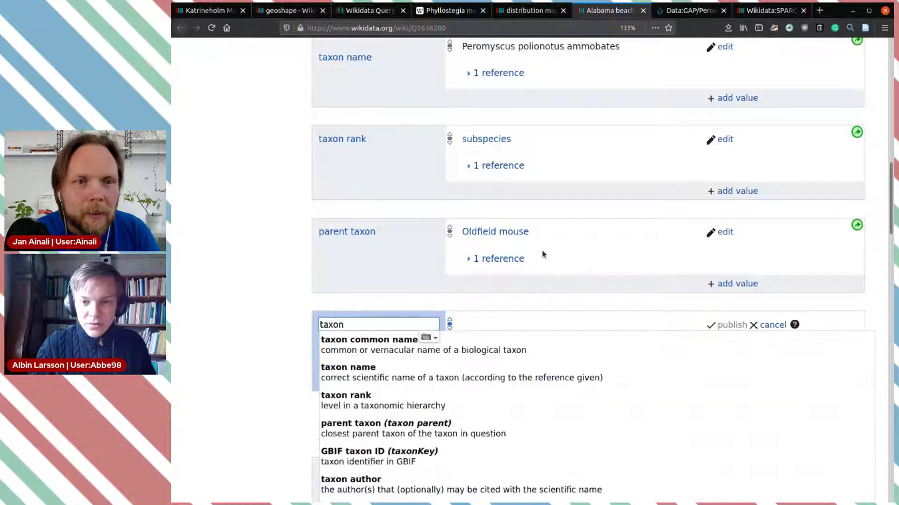
key(BackSpace)
key(BackSpace)
key(BackSpace)
text(d)
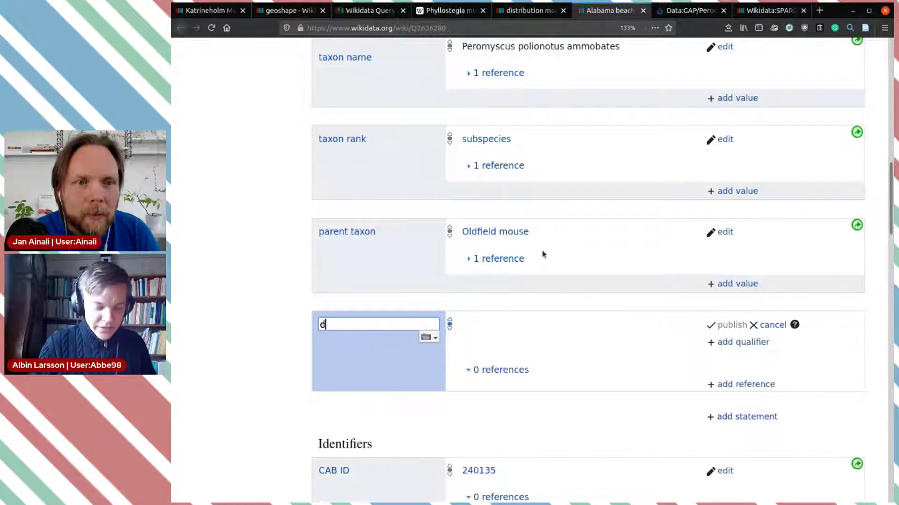
text(istubrat)
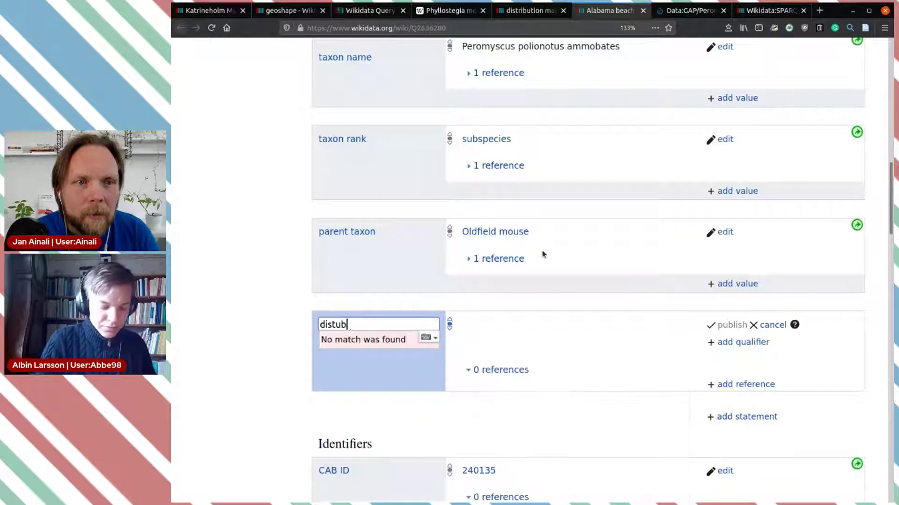
key(BackSpace)
key(BackSpace)
key(BackSpace)
key(BackSpace)
key(BackSpace)
key(BackSpace)
key(BackSpace)
key(BackSpace)
key(BackSpace)
key(BackSpace)
key(BackSpace)
key(BackSpace)
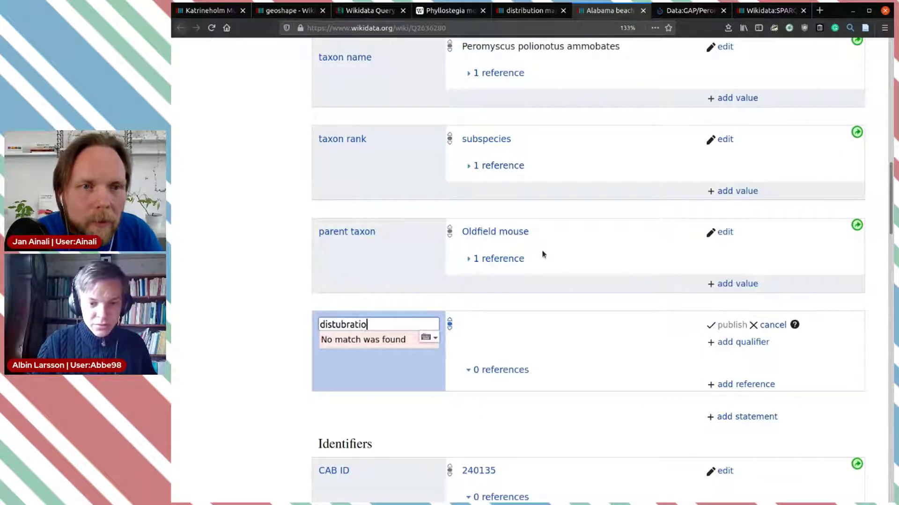
- Get the ID P8485 from the property page and use it to set the new statement's property to "distribution map of taxon"
click(519, 12)
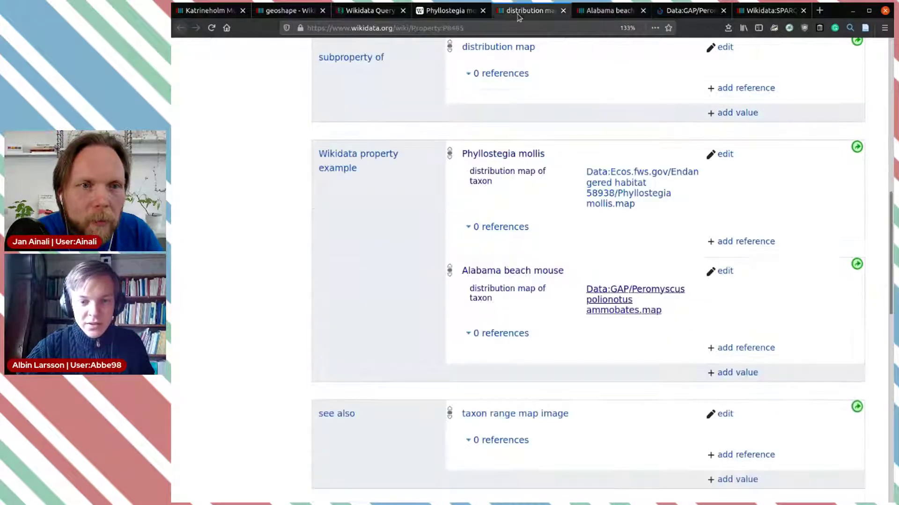
scroll(383, 137, up, 15)
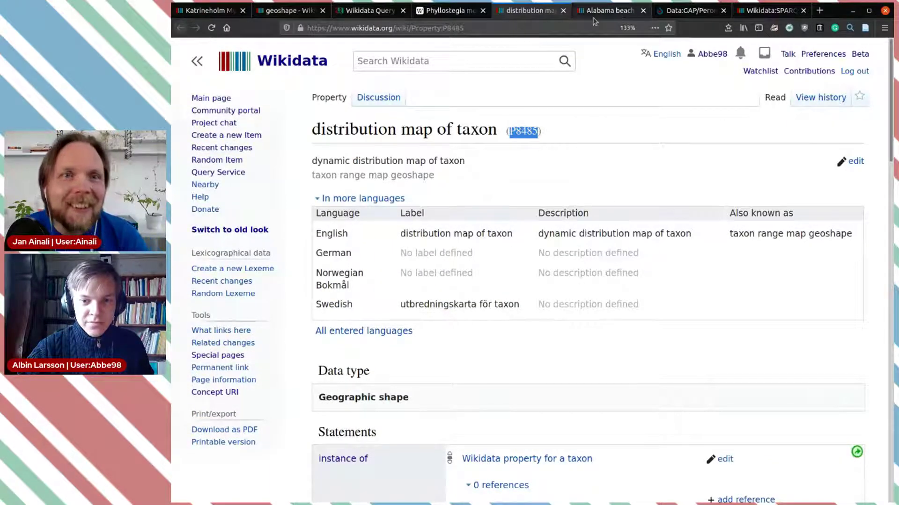
click(611, 10)
text(P8485)
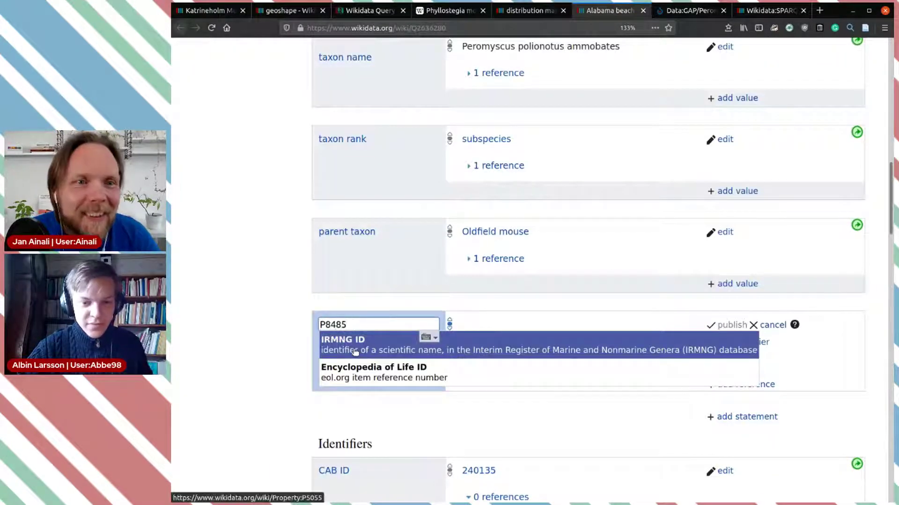
click(375, 352)
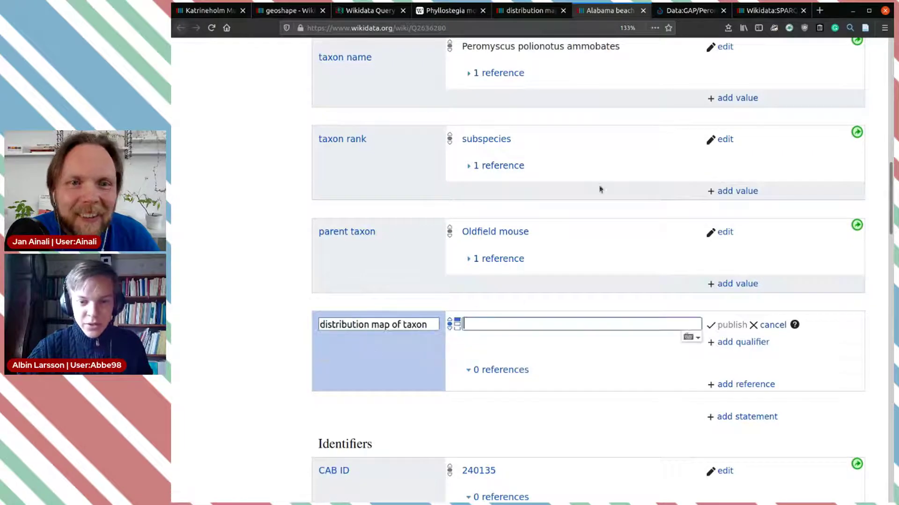
- Copy the Commons page title "Data:GAP/Peromyscus polionotus ammobates.map" and examine the shape on its map at different scales
click(728, 13)
drag(619, 104, 287, 104)
key(ctrl+c)
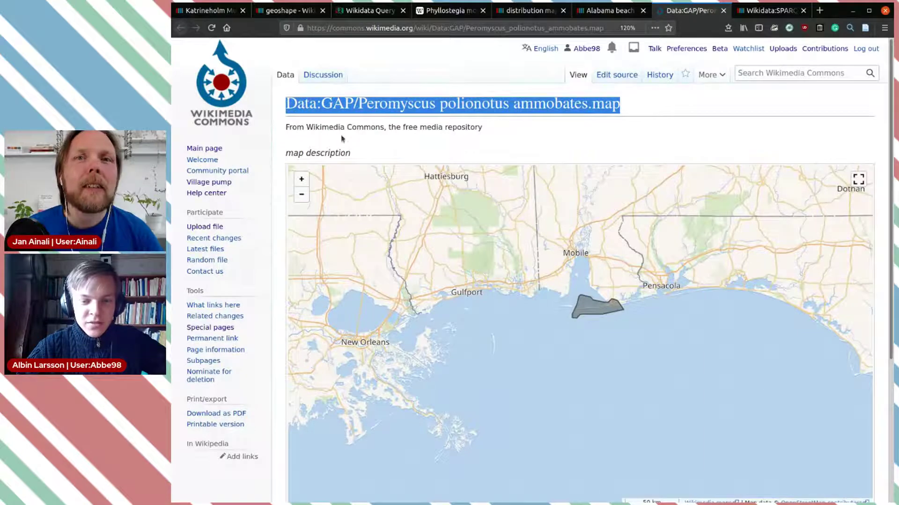
click(591, 244)
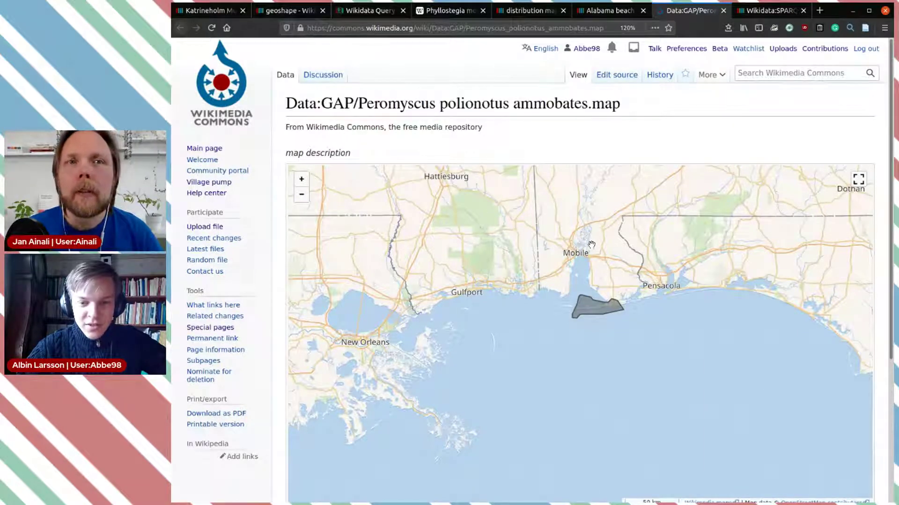
scroll(591, 244, down, 3)
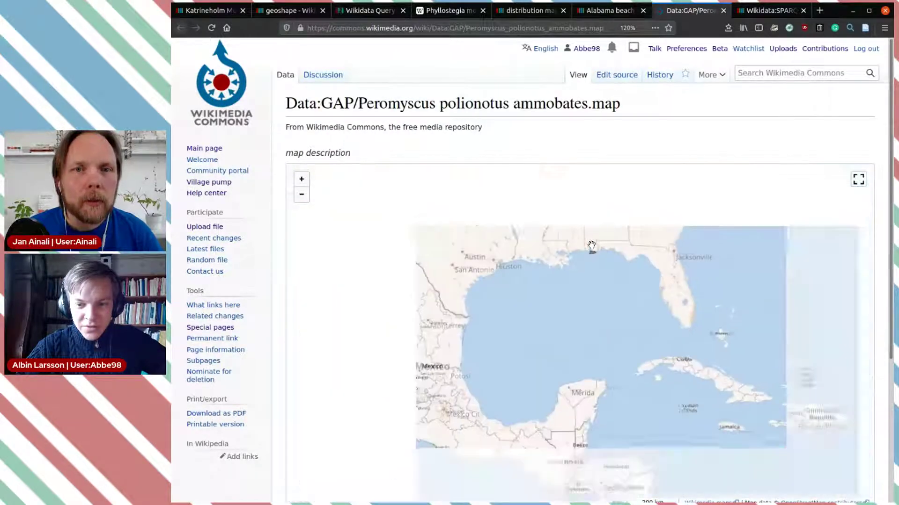
scroll(611, 246, up, 3)
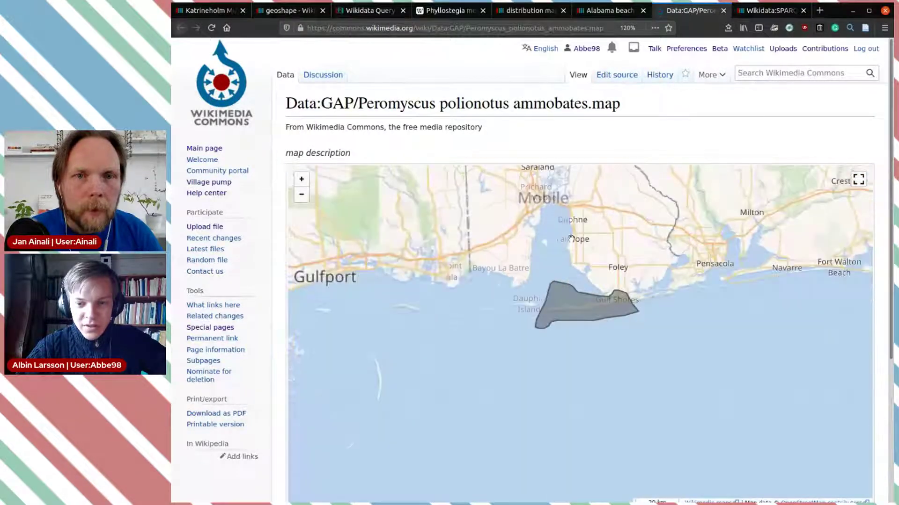
scroll(571, 234, down, 2)
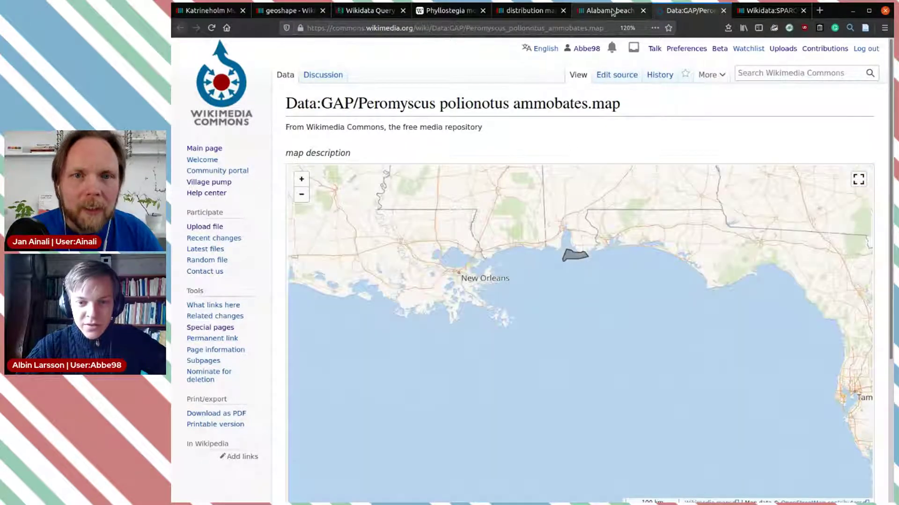
- Set the "distribution map of taxon" value to "Data:GAP/Peromyscus polionotus ammobates.map" on the Alabama beach mouse item and publish the statement
click(608, 10)
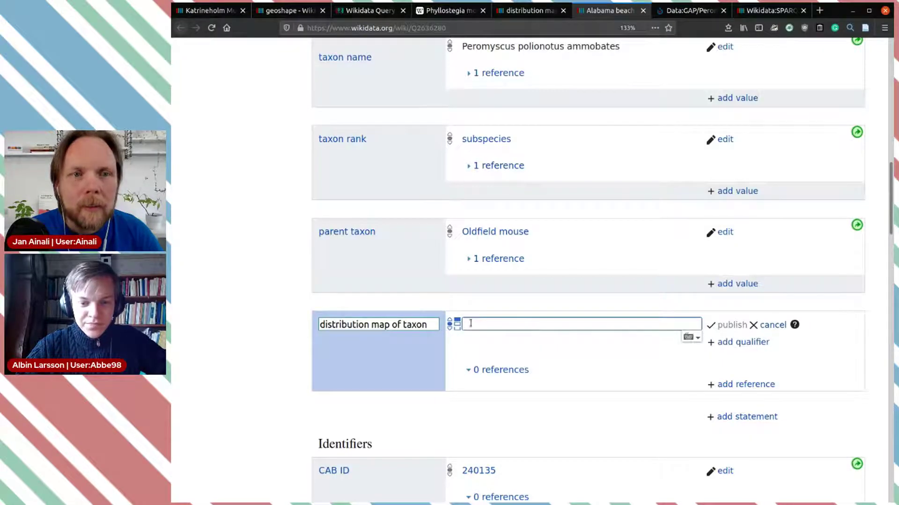
key(ctrl+v)
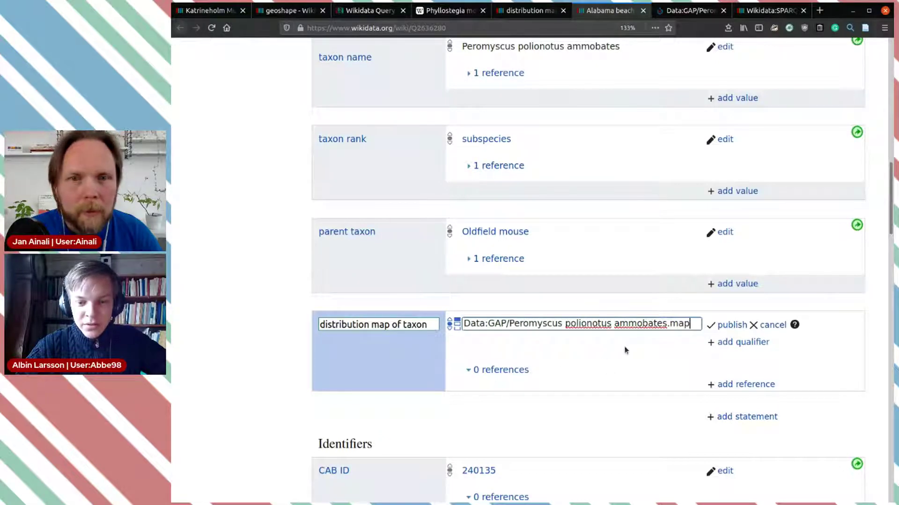
click(724, 326)
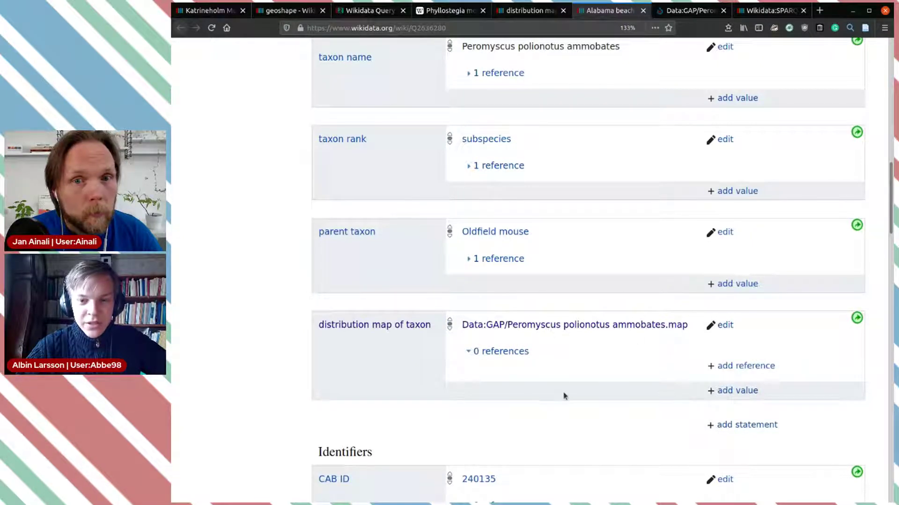
- Rerun the P8485 distribution map query in the Wikidata Query Service and bring its result map into view
click(356, 11)
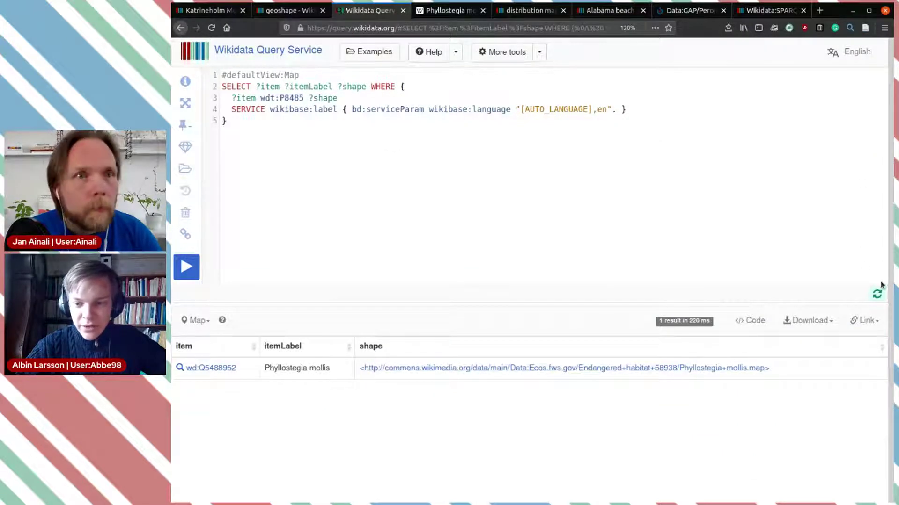
click(187, 268)
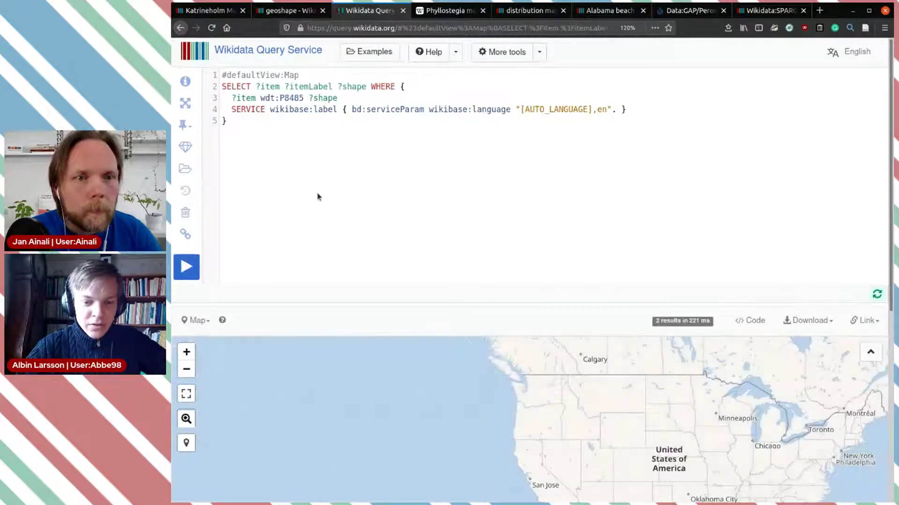
scroll(363, 155, down, 4)
scroll(363, 154, up, 4)
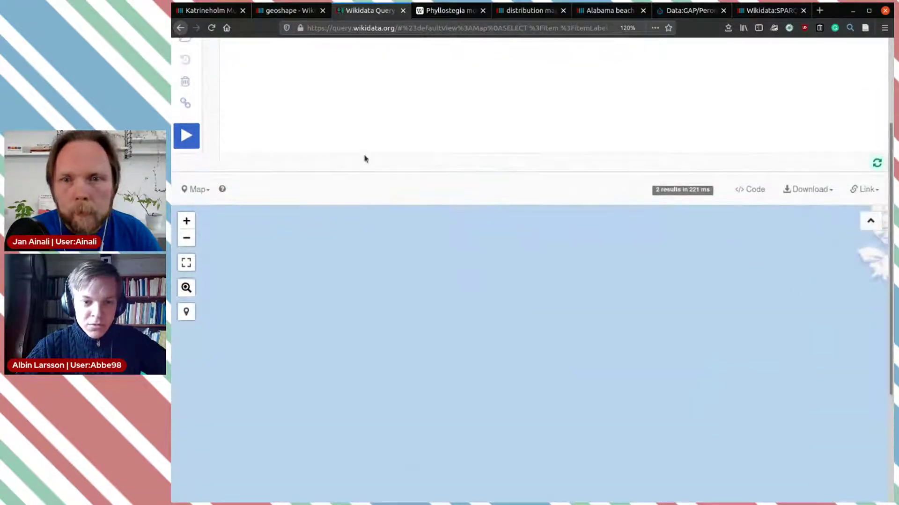
scroll(361, 157, up, 1)
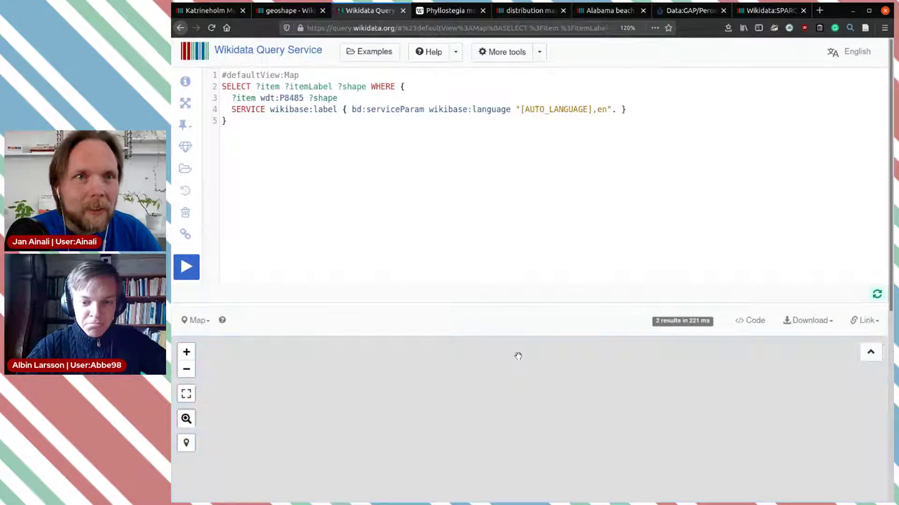
scroll(537, 208, down, 5)
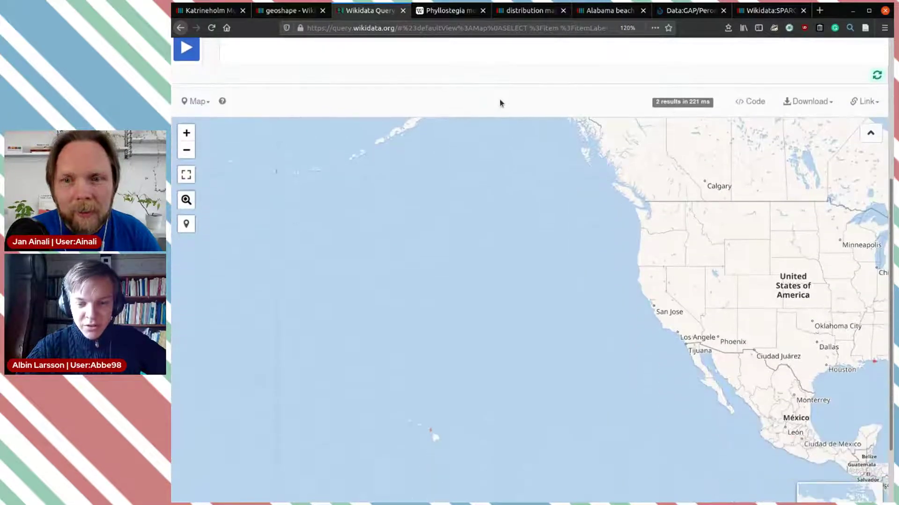
- Examine the query's shapes on the result map across the Pacific and North America at different scales
drag(670, 260, 352, 261)
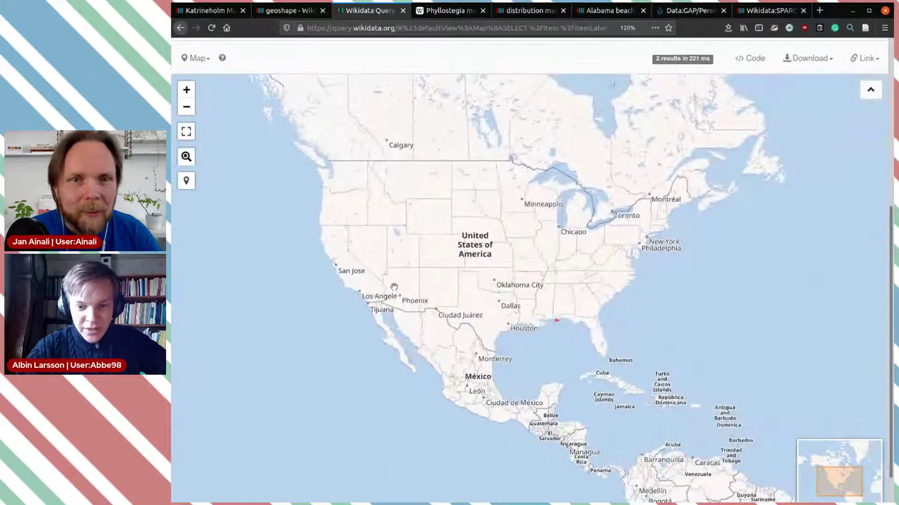
scroll(394, 288, down, 1)
scroll(468, 295, down, 1)
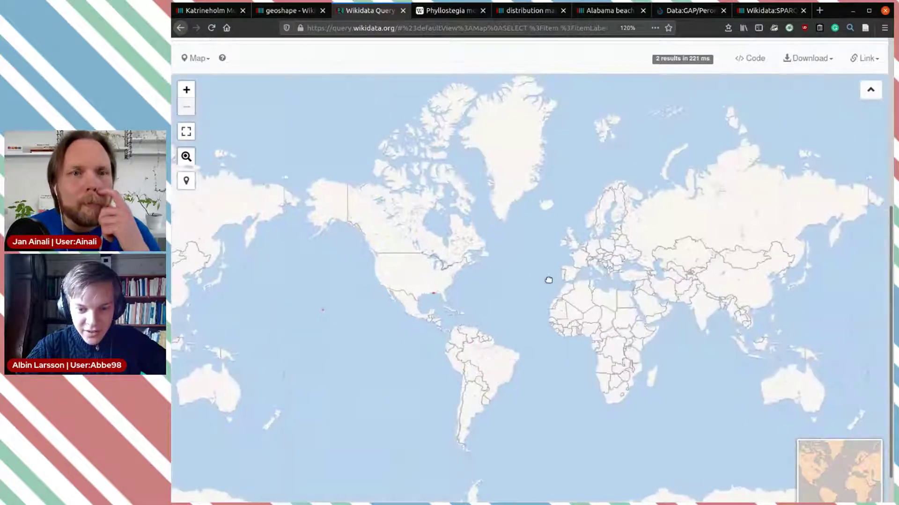
scroll(462, 306, up, 3)
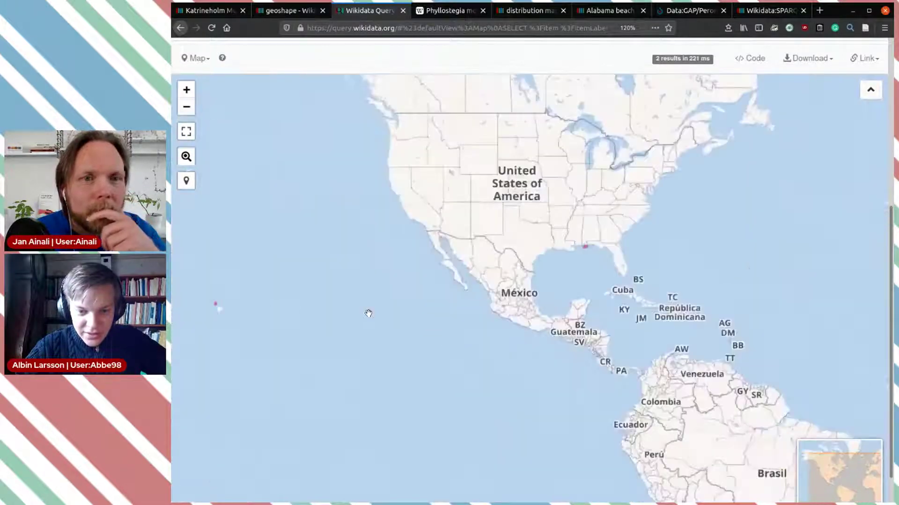
drag(377, 310, 467, 327)
scroll(467, 327, down, 1)
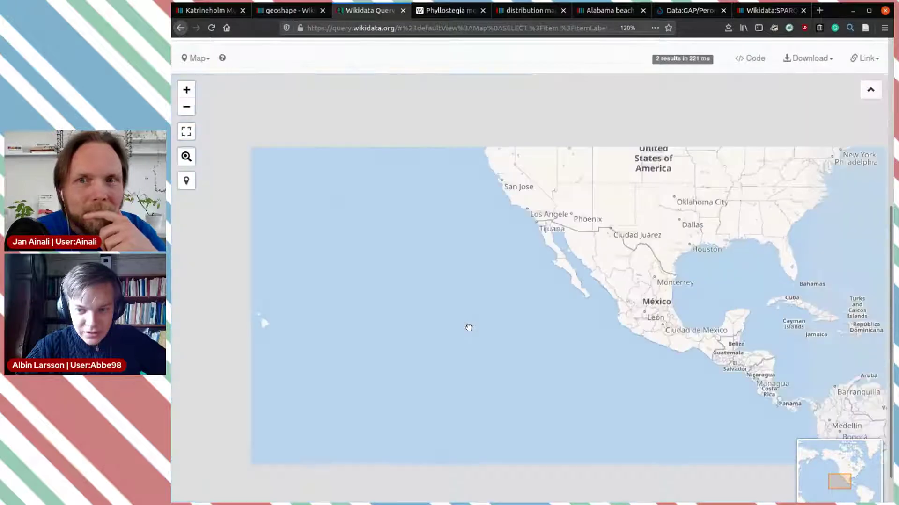
drag(482, 290, 550, 290)
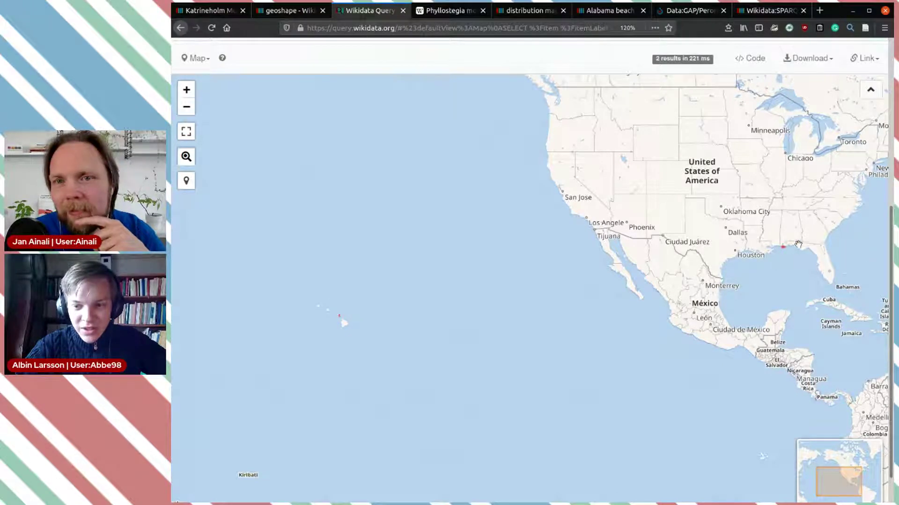
drag(715, 271, 626, 310)
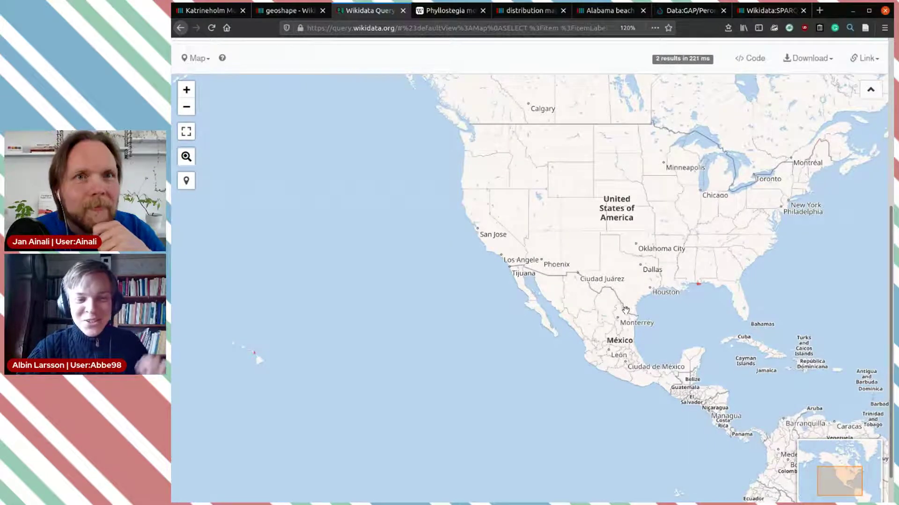
drag(648, 222, 563, 255)
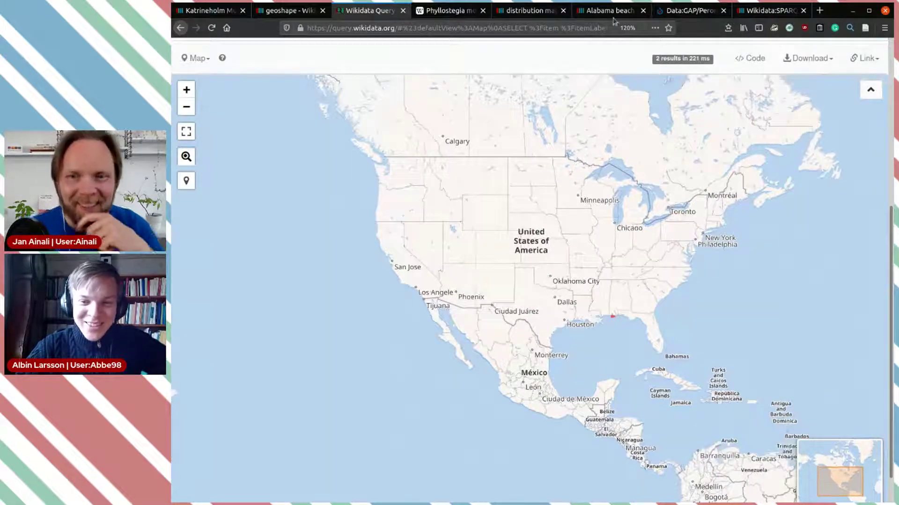
- Review the statements of the "distribution map of taxon" property and open its see-also property "taxon range map image" in a separate tab
click(611, 17)
scroll(596, 180, up, 3)
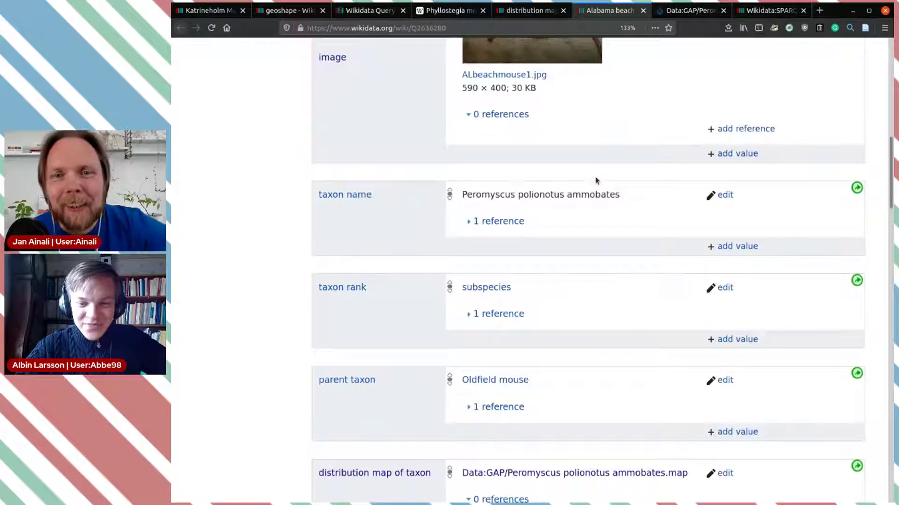
click(539, 14)
click(599, 349)
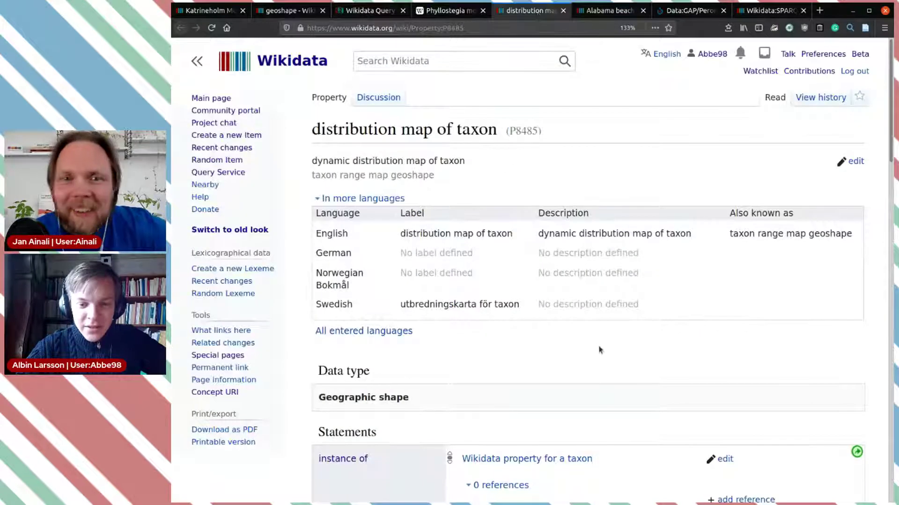
scroll(598, 347, down, 6)
scroll(693, 291, down, 8)
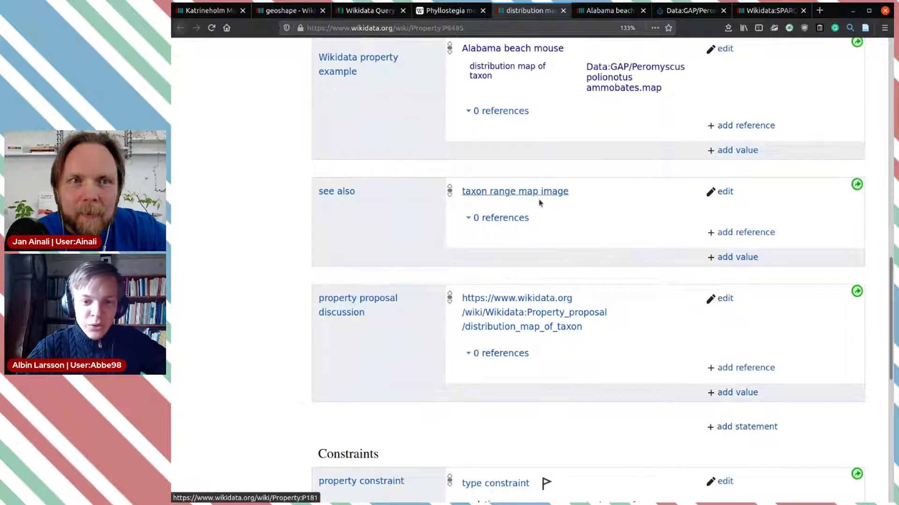
middle_click(539, 200)
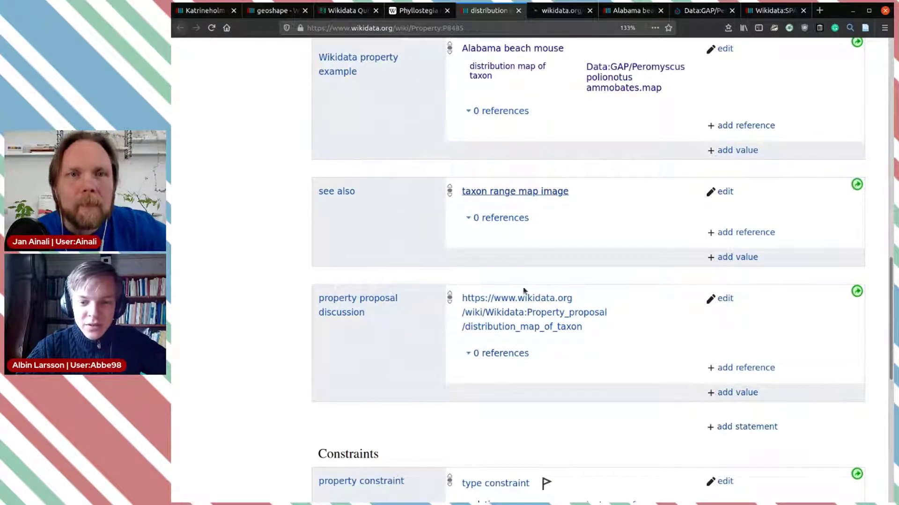
- Examine the data type and property examples of "taxon range map image" and compare them with those of "distribution map of taxon"
key(ctrl+Tab)
scroll(612, 214, down, 5)
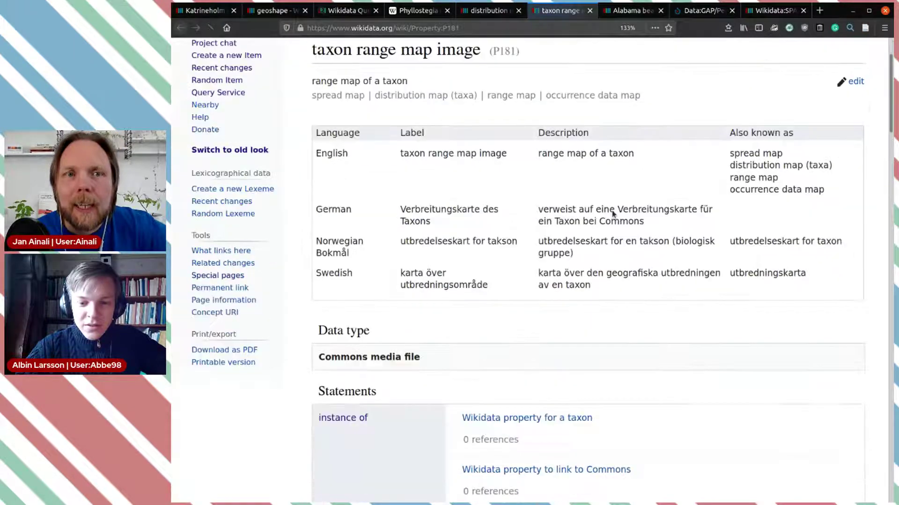
scroll(612, 214, down, 8)
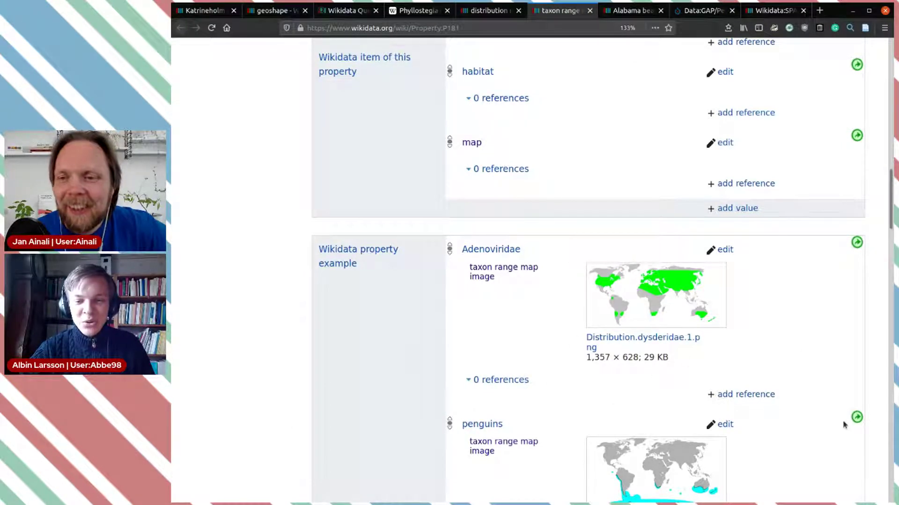
scroll(727, 426, down, 3)
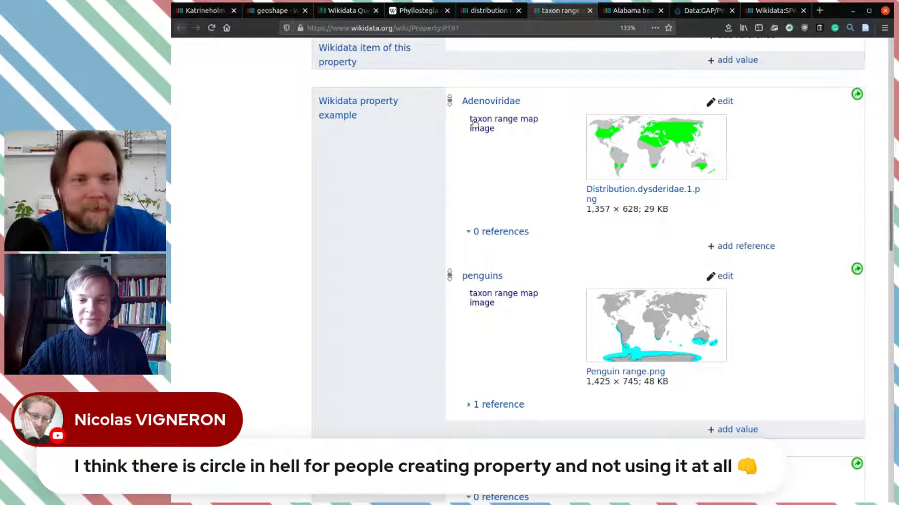
click(487, 15)
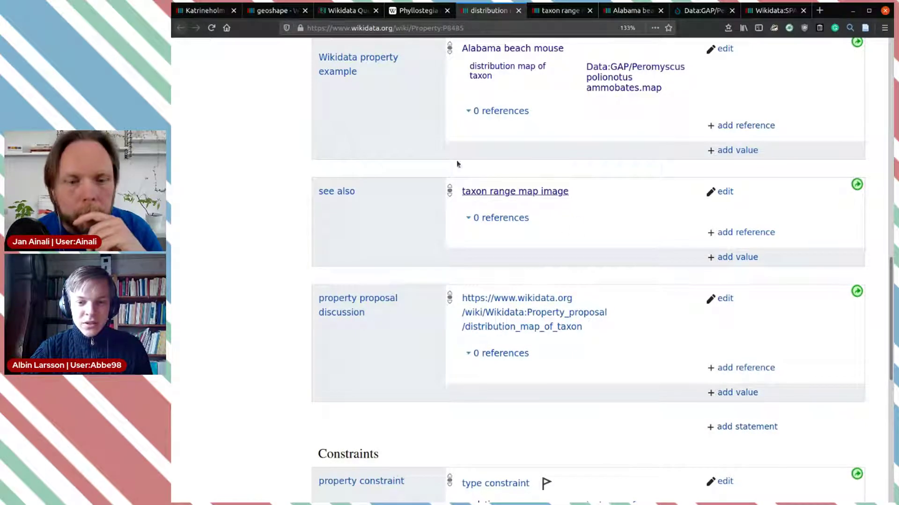
click(557, 13)
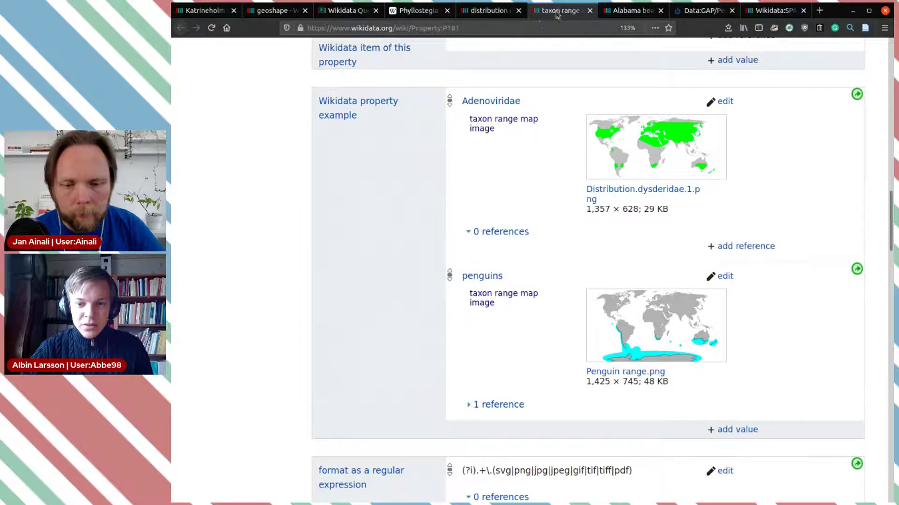
- Open the property proposal for "distribution map of taxon", and its Alabama map turtle item and "Data:GAP/Graptemys pulchra.map" in separate tabs
click(485, 12)
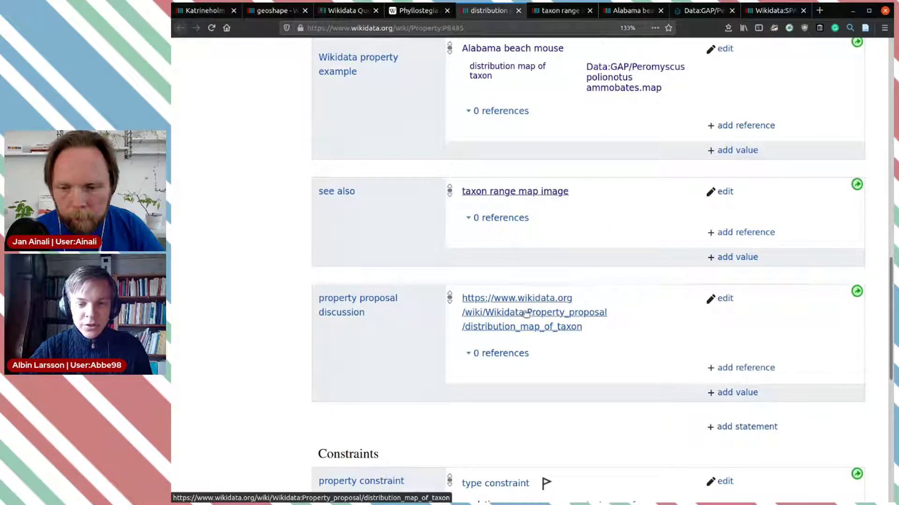
click(510, 315)
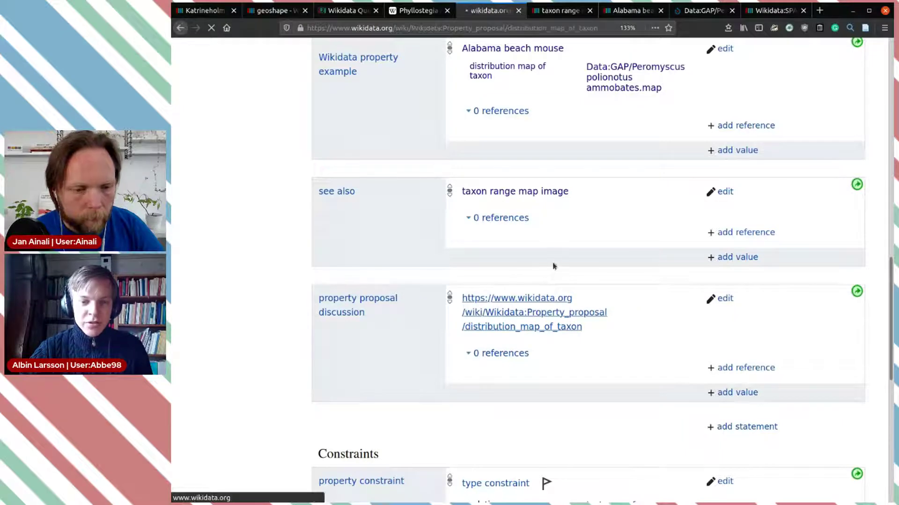
scroll(702, 334, down, 6)
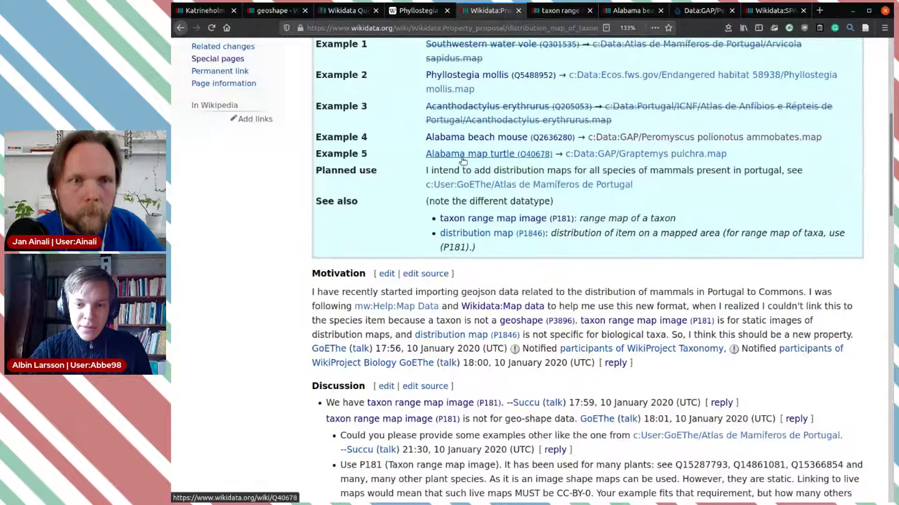
middle_click(510, 158)
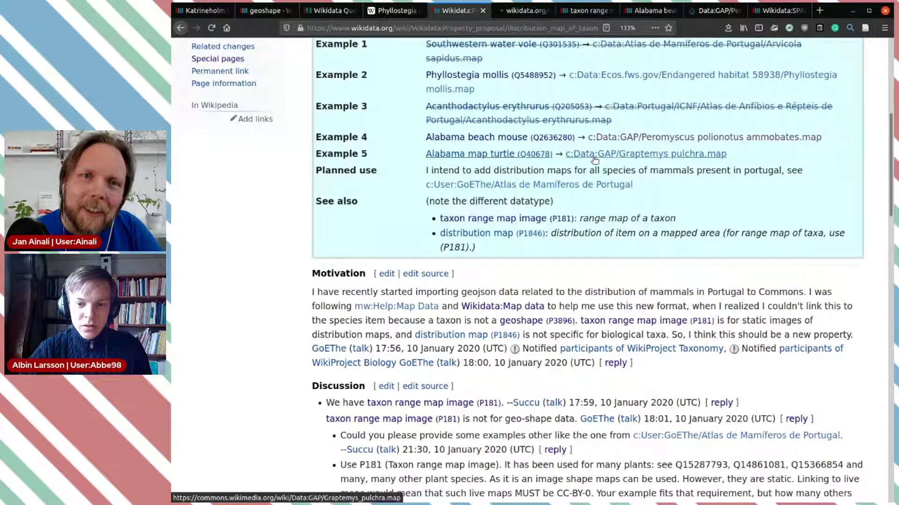
middle_click(597, 157)
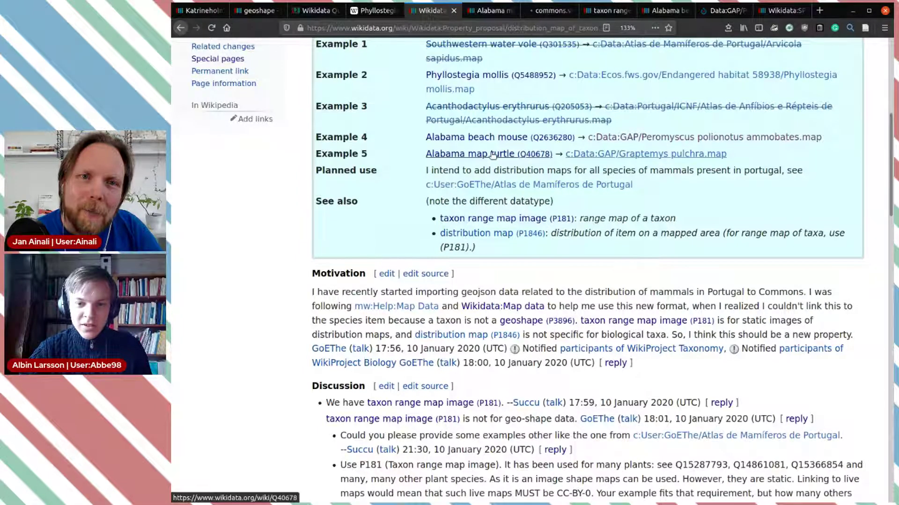
- Review the proposal's example list and discussion, and glance at the Alabama map turtle item
scroll(492, 155, up, 3)
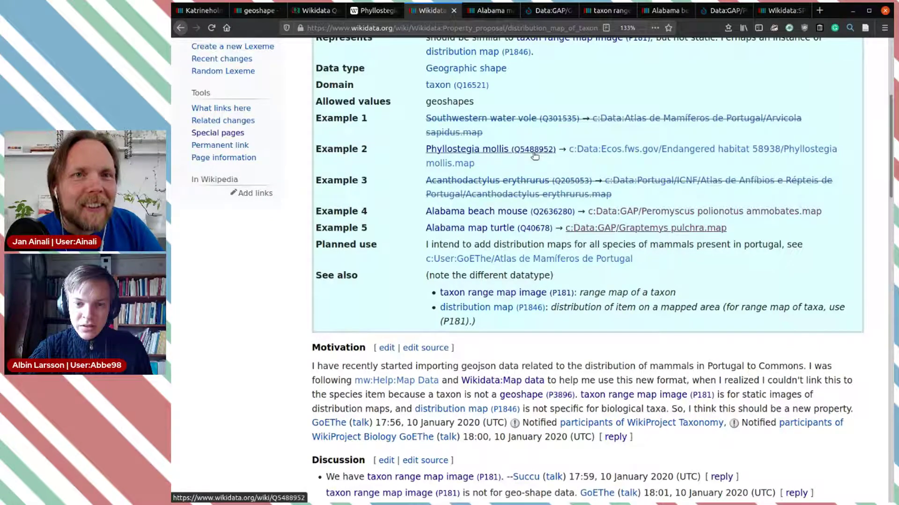
scroll(535, 157, up, 3)
scroll(534, 157, down, 15)
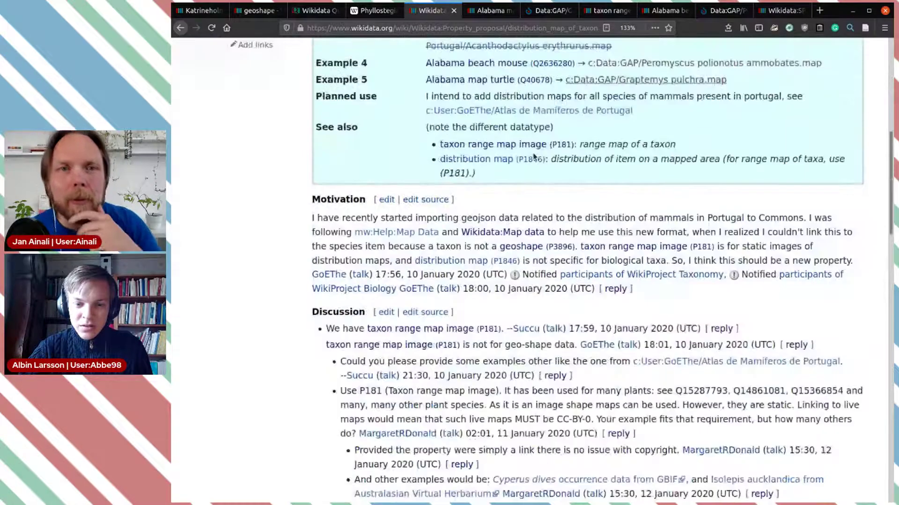
scroll(533, 157, up, 8)
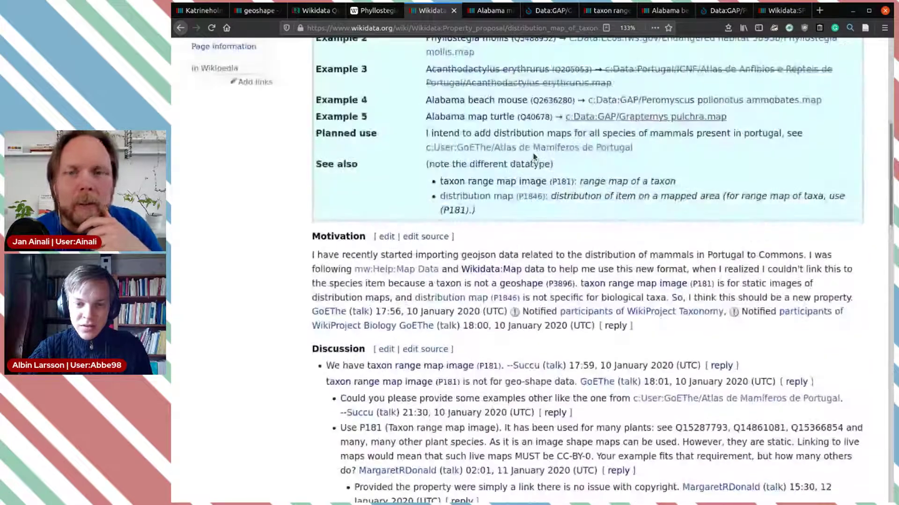
click(488, 17)
click(428, 13)
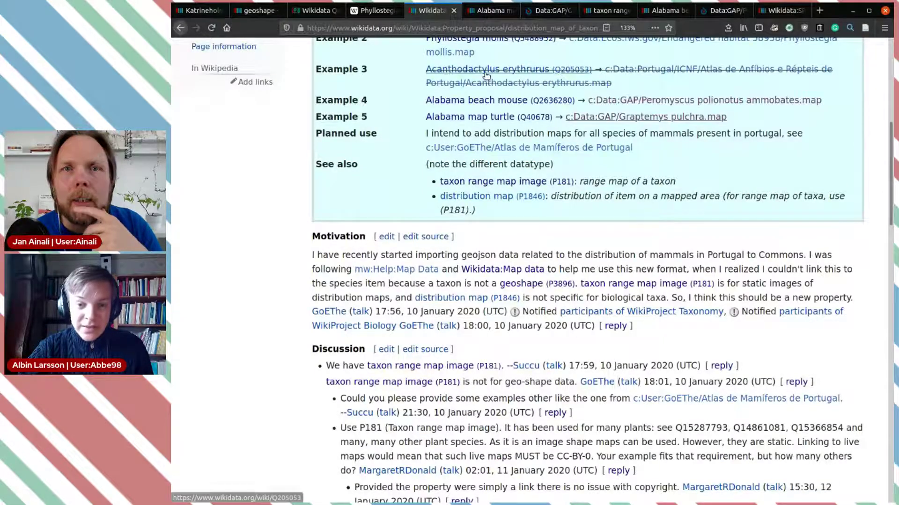
- Open the Acanthodactylus erythrurus item from the proposal's Example 3, check its statements, and close it again
middle_click(495, 82)
click(471, 10)
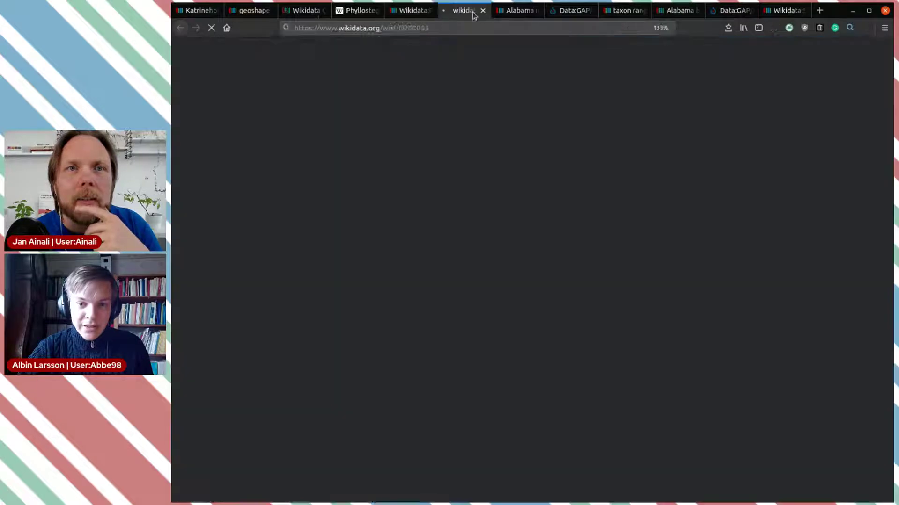
scroll(539, 195, down, 10)
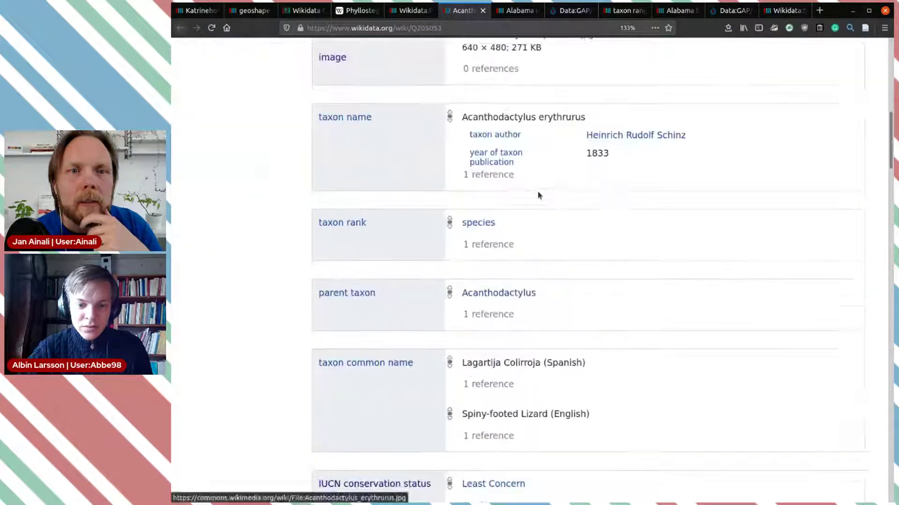
scroll(538, 195, up, 10)
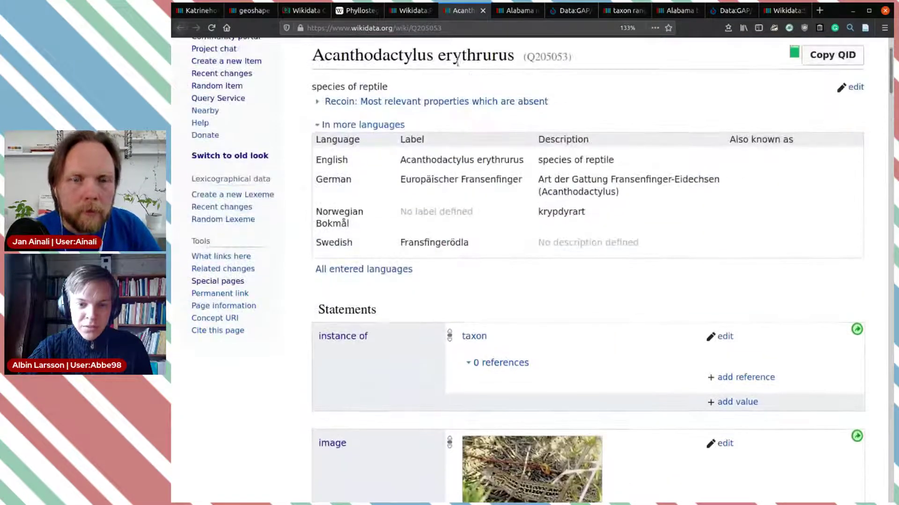
click(435, 29)
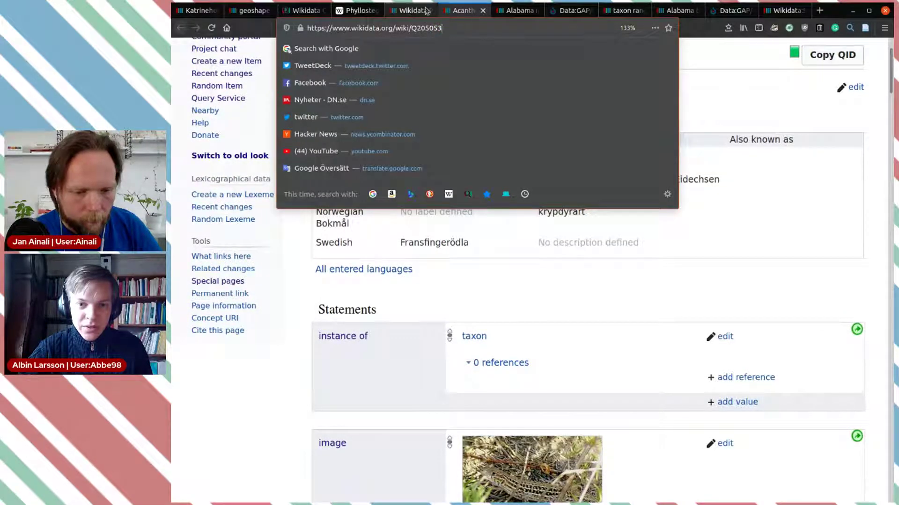
click(483, 11)
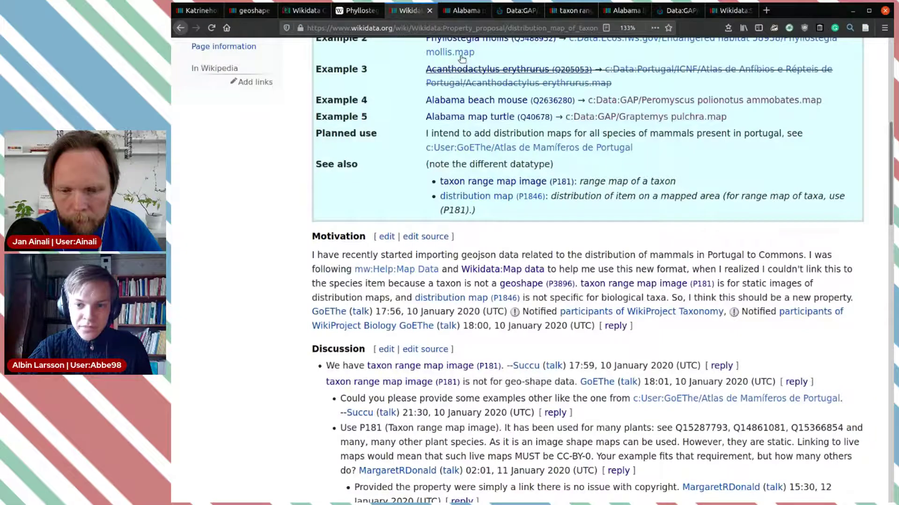
- Open Example 3's Acanthodactylus erythrurus.map in a separate tab, examine its distribution squares across Portugal up close, and close the tab
middle_click(648, 75)
click(475, 11)
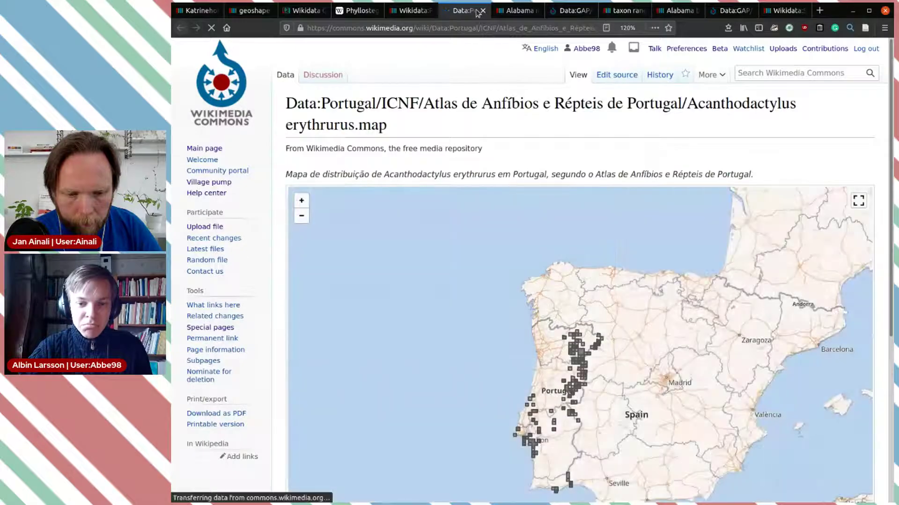
scroll(596, 318, up, 2)
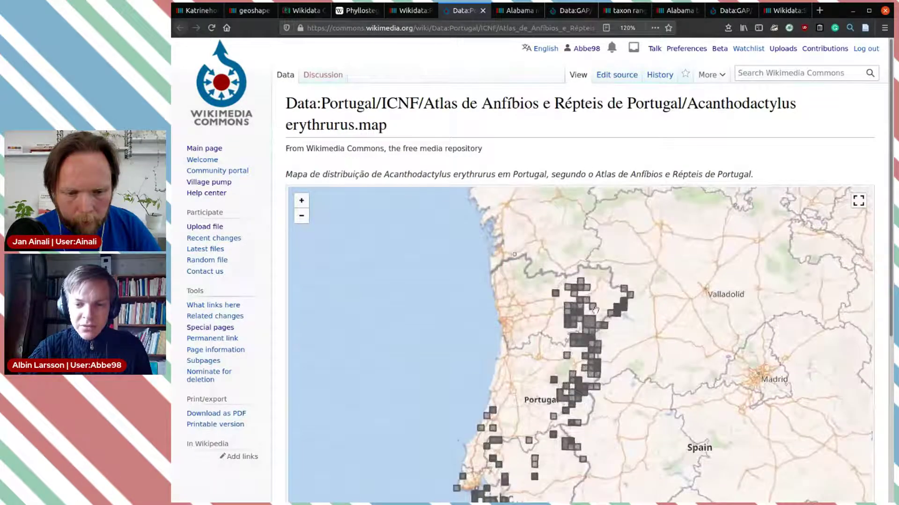
scroll(597, 318, up, 2)
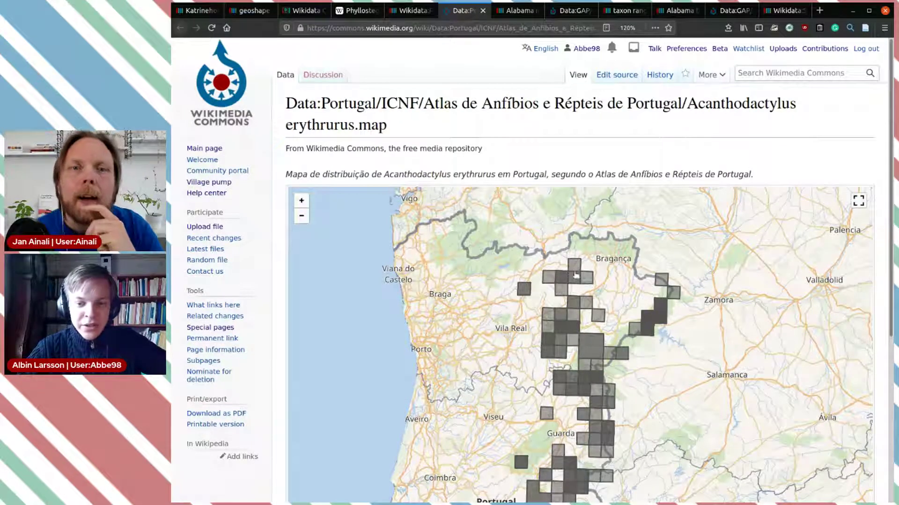
scroll(595, 307, up, 1)
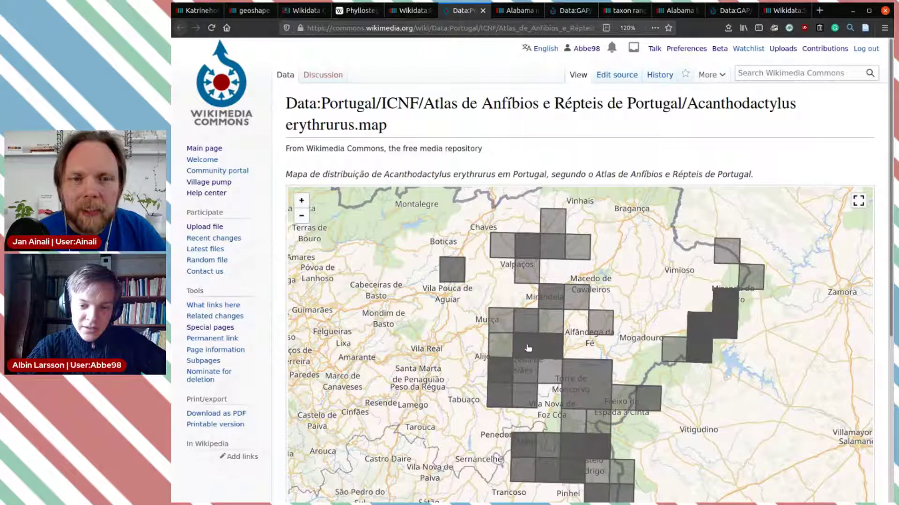
drag(535, 339, 539, 259)
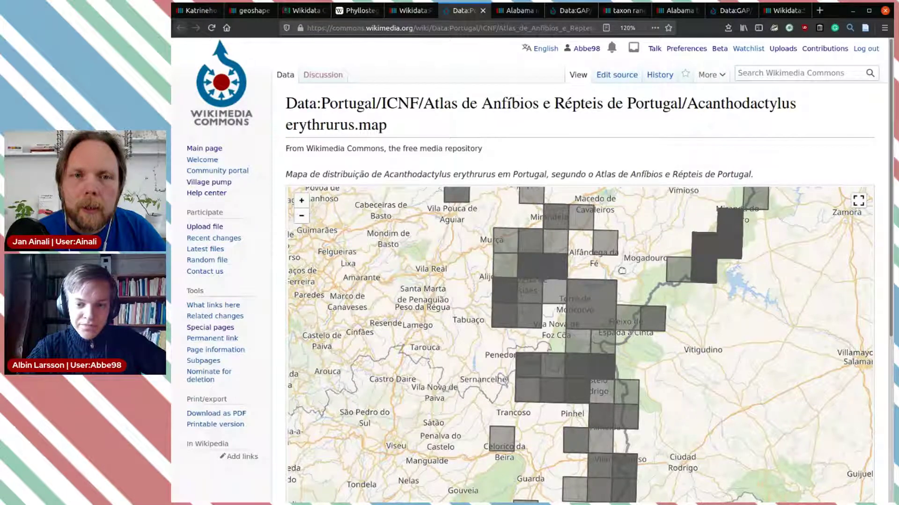
scroll(608, 292, down, 1)
drag(605, 298, 629, 273)
scroll(629, 273, down, 1)
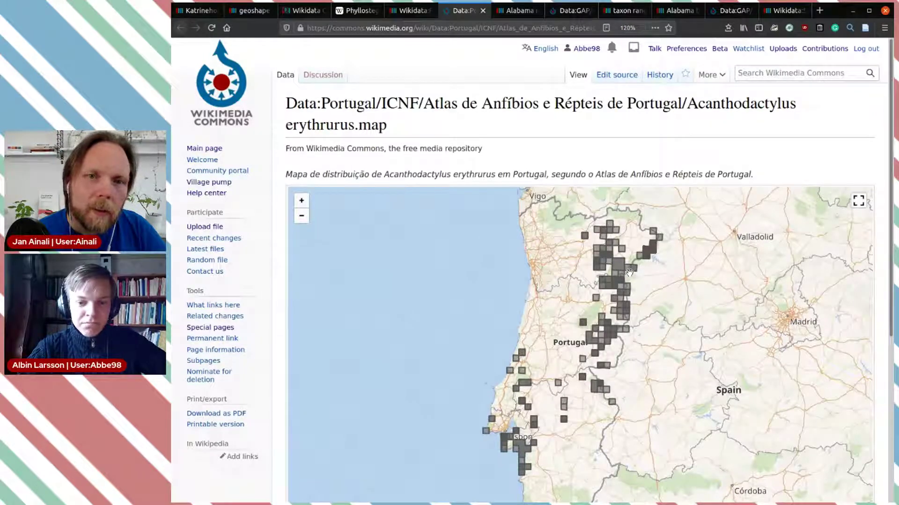
scroll(608, 262, up, 2)
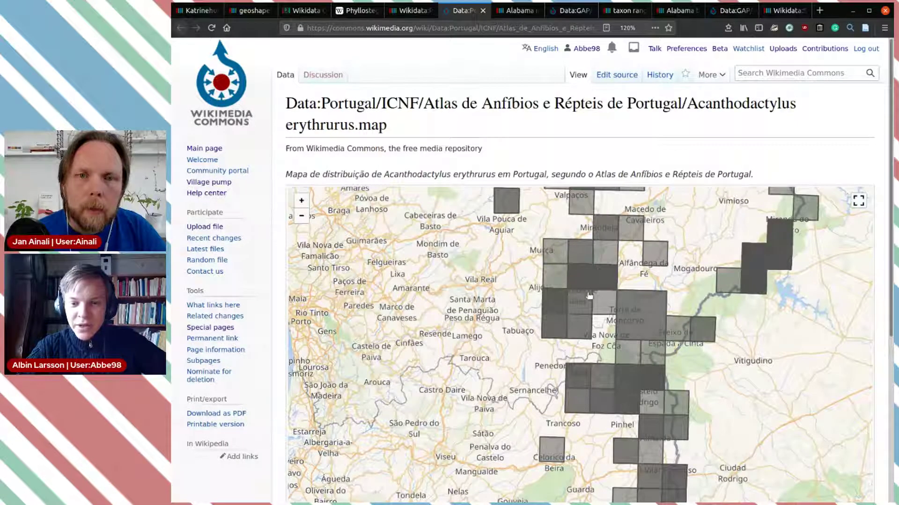
scroll(568, 270, down, 2)
drag(655, 187, 643, 227)
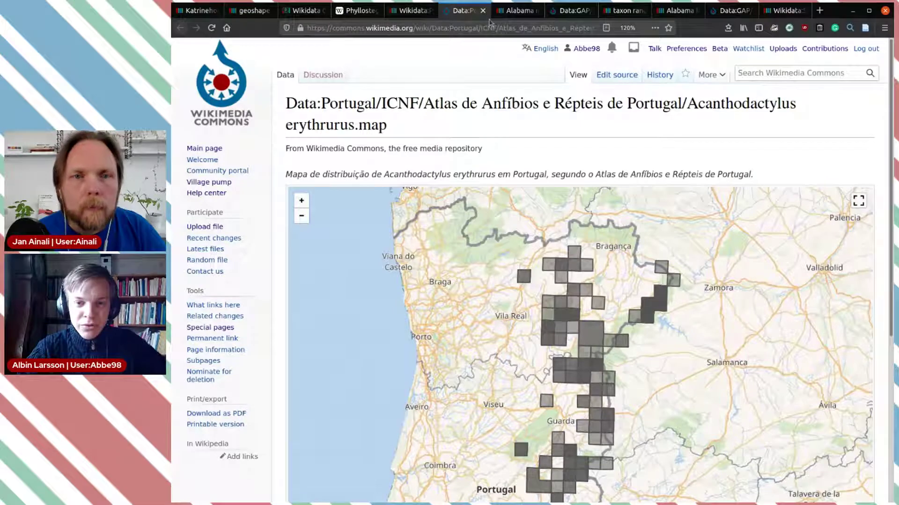
click(483, 11)
click(483, 12)
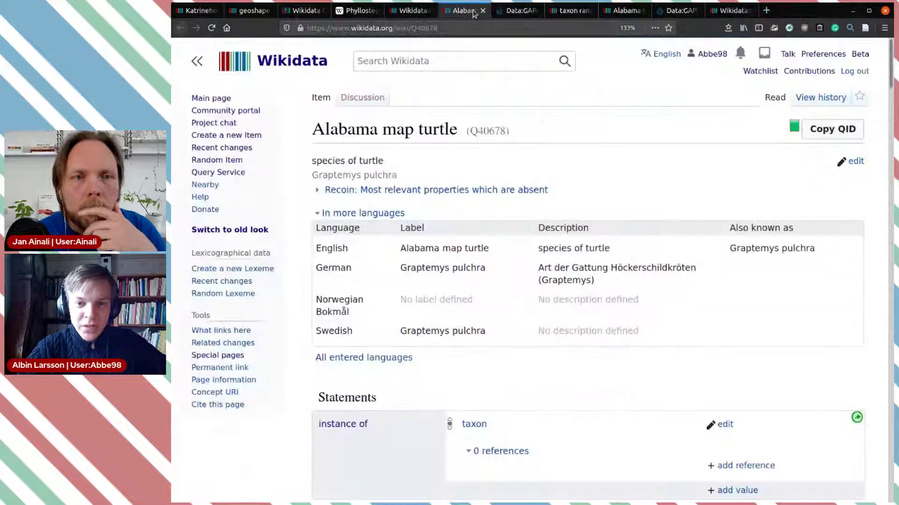
- Open "Data:GAP/Graptemys pulchra.map" afresh from the proposal's Example 5, and close the older Alabama map turtle and map data tabs
click(433, 11)
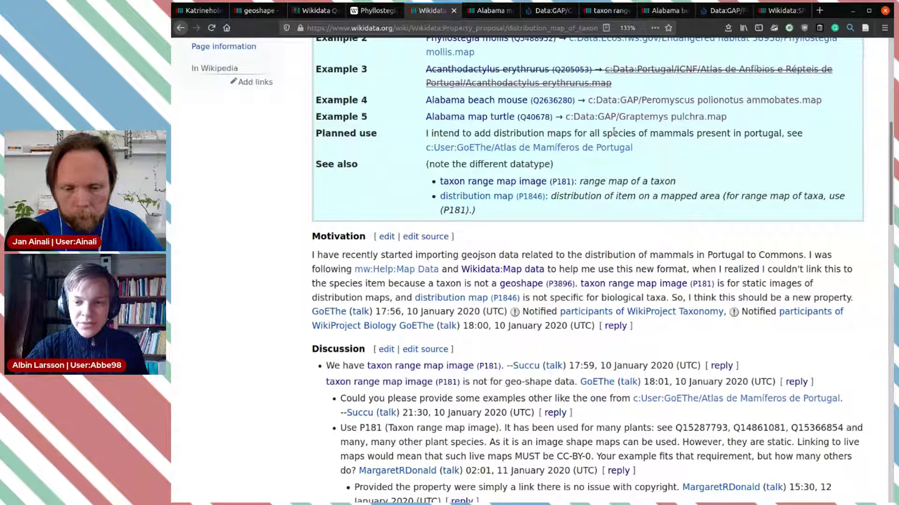
scroll(613, 131, up, 2)
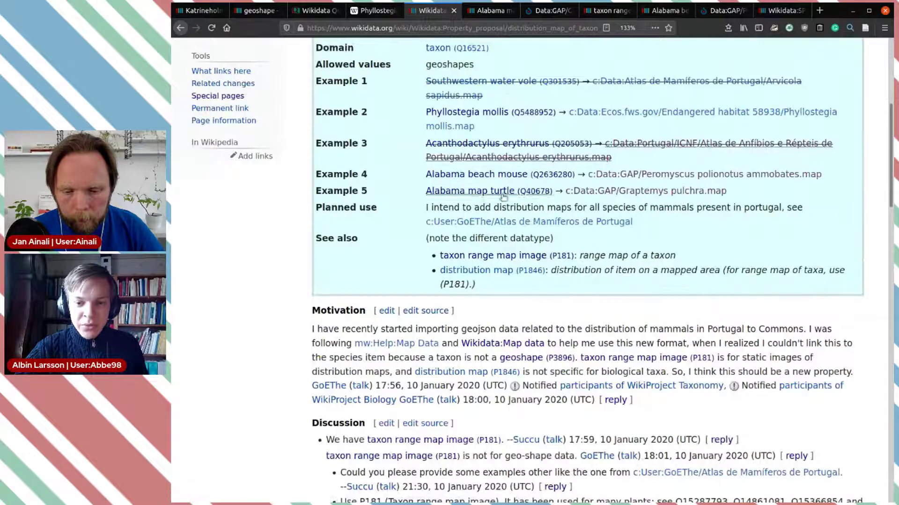
middle_click(634, 195)
click(465, 11)
click(524, 11)
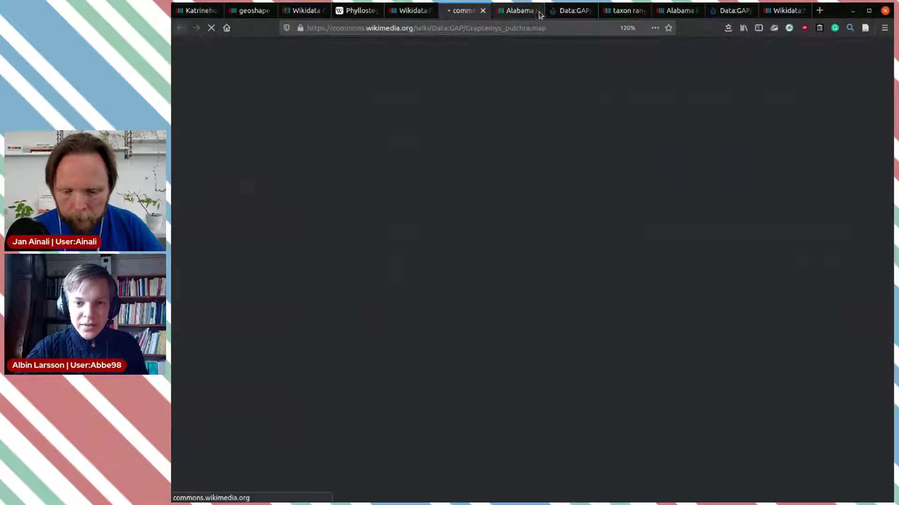
click(536, 11)
click(535, 10)
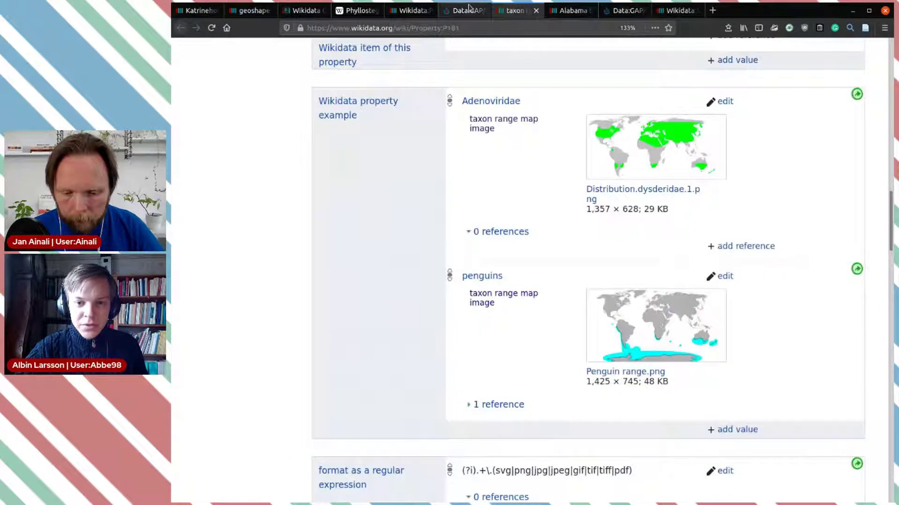
click(468, 10)
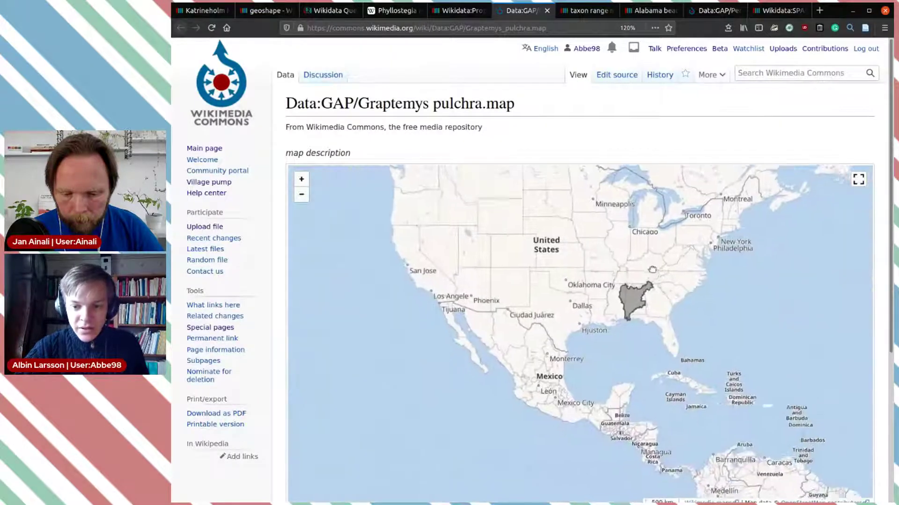
- Inspect the Graptemys pulchra range on the map and copy the page title "Data:GAP/Graptemys_pulchra.map" from the address
scroll(640, 304, up, 1)
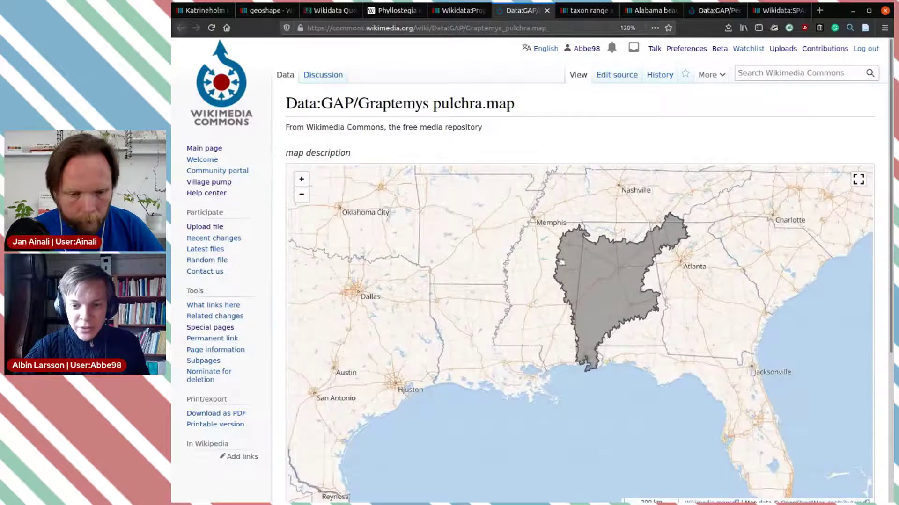
double_click(621, 264)
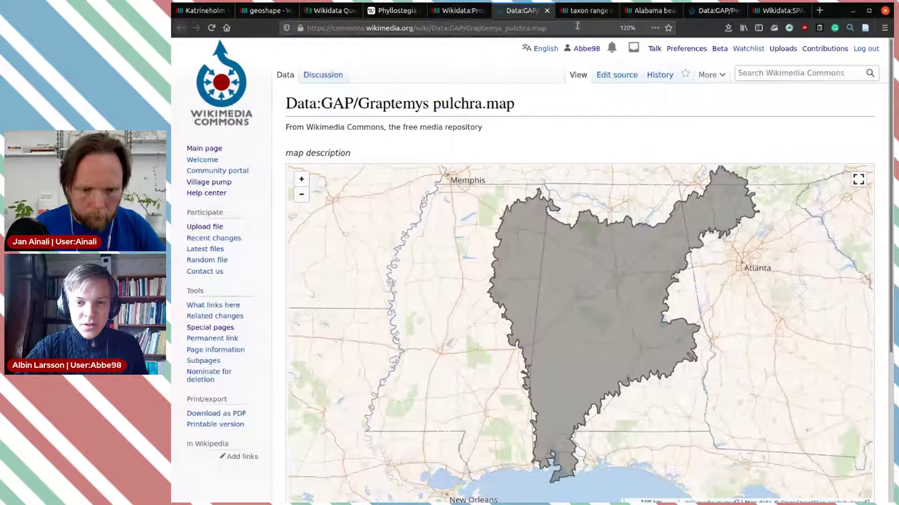
drag(546, 28, 431, 28)
key(ctrl+c)
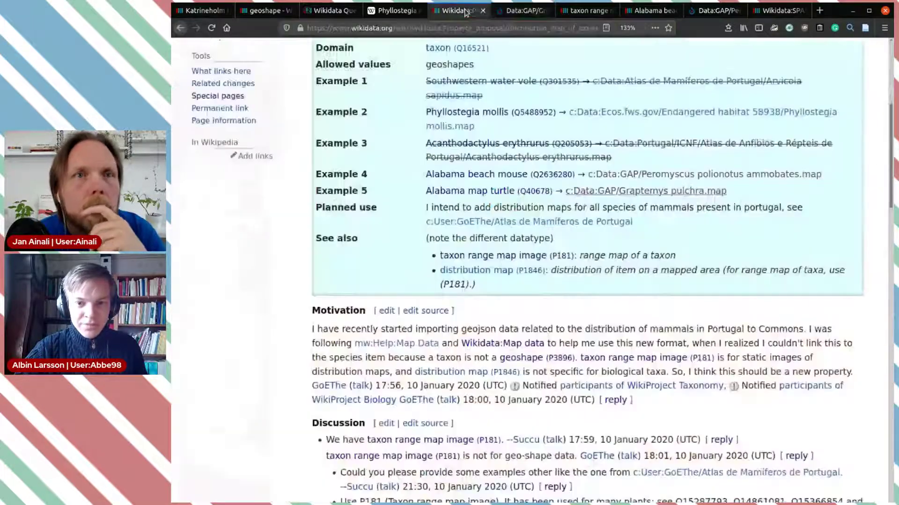
- Open the Alabama map turtle item from the proposal's Example 5 and view its turtle photo enlarged, closing the photo again
click(458, 10)
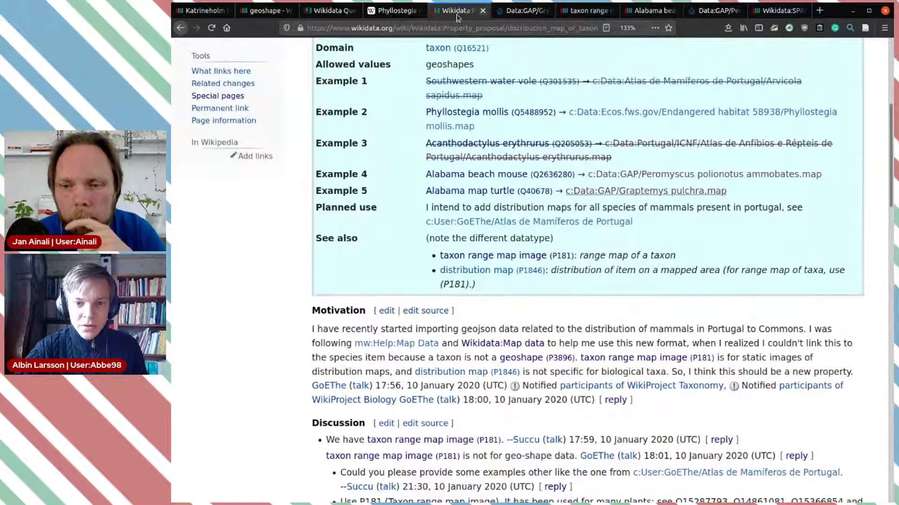
middle_click(474, 192)
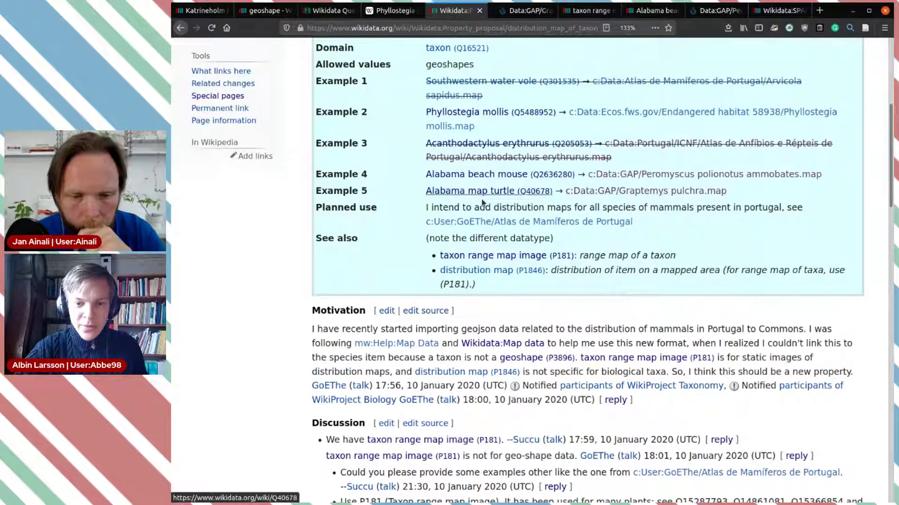
key(ctrl+Tab)
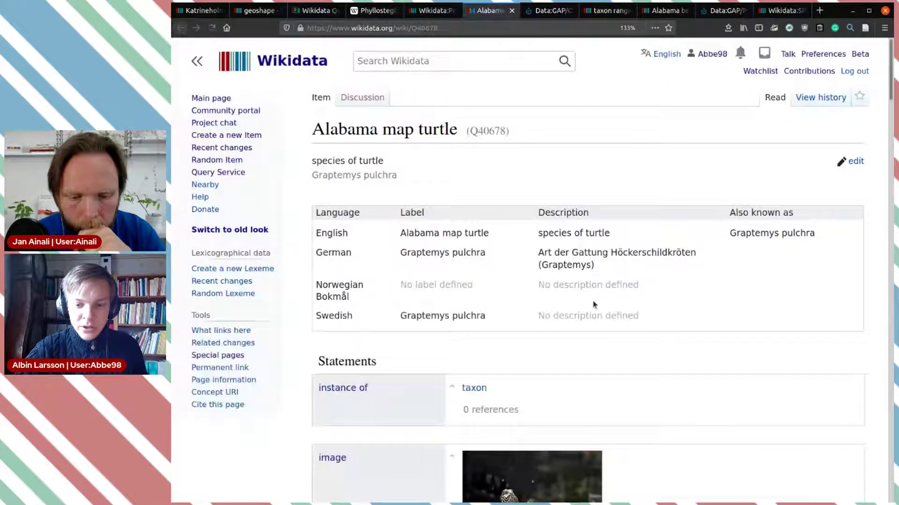
scroll(556, 277, down, 5)
click(553, 270)
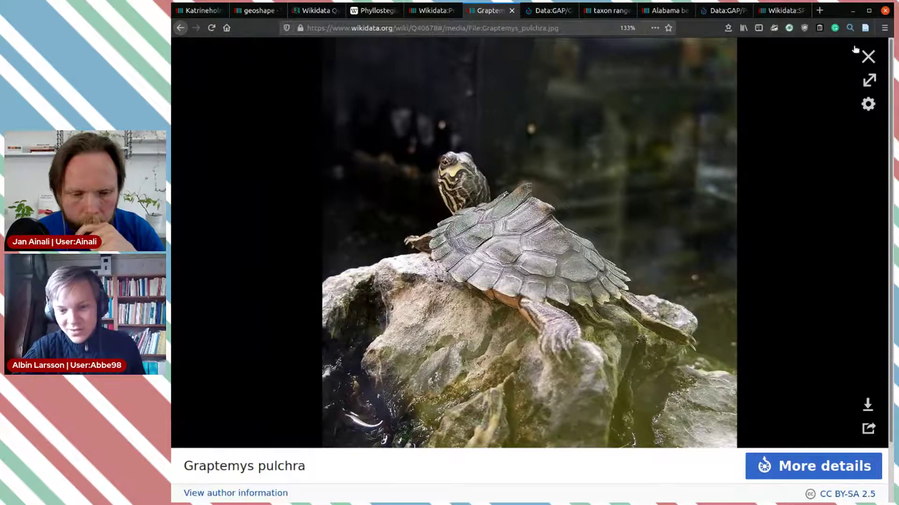
click(867, 56)
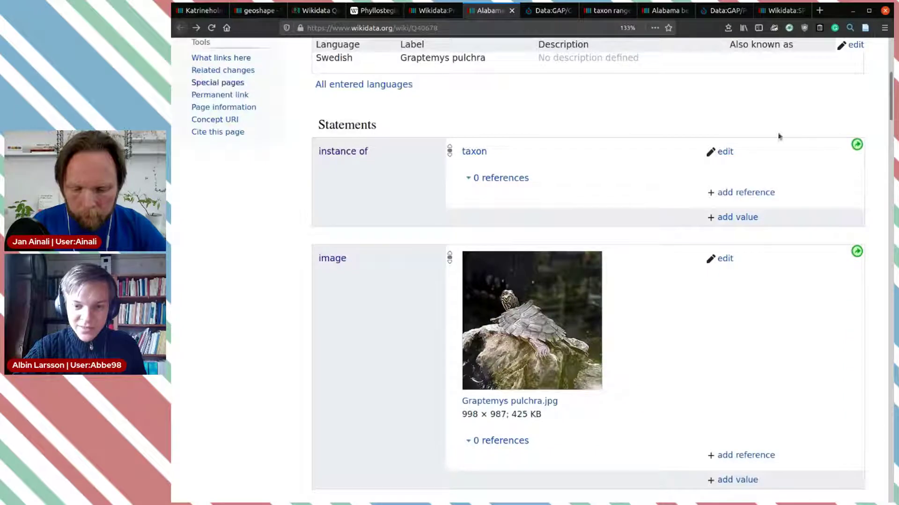
- Start a new statement on the Alabama map turtle item with the property "distribution map of taxon" (P8485)
scroll(729, 174, down, 10)
scroll(730, 174, down, 20)
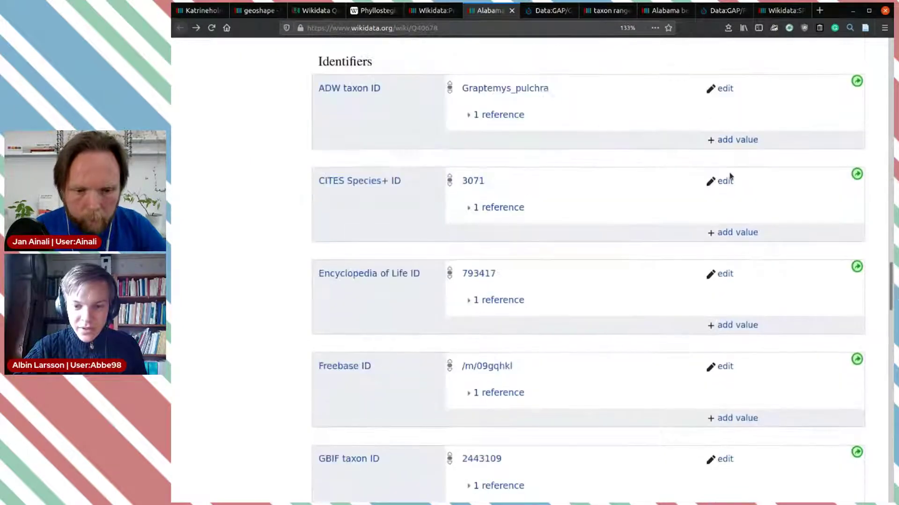
scroll(730, 176, up, 5)
scroll(730, 176, up, 8)
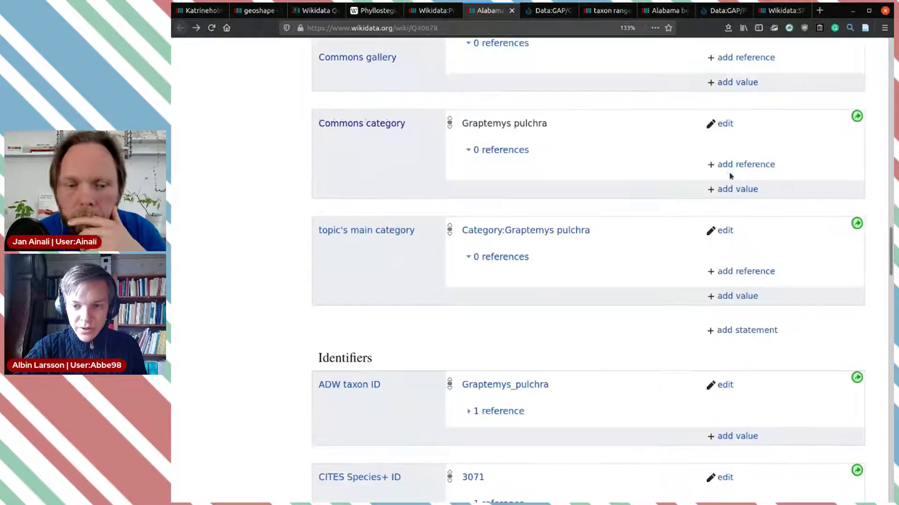
click(742, 333)
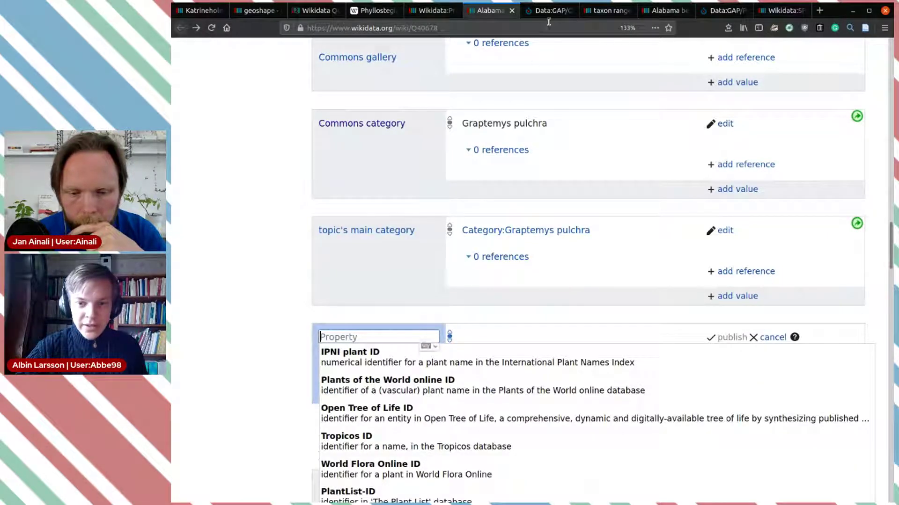
click(381, 337)
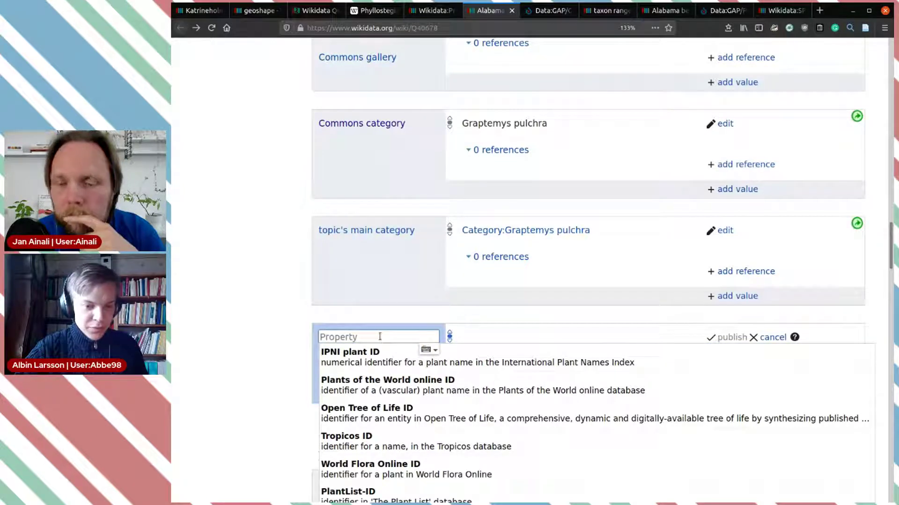
text(P8485)
click(384, 354)
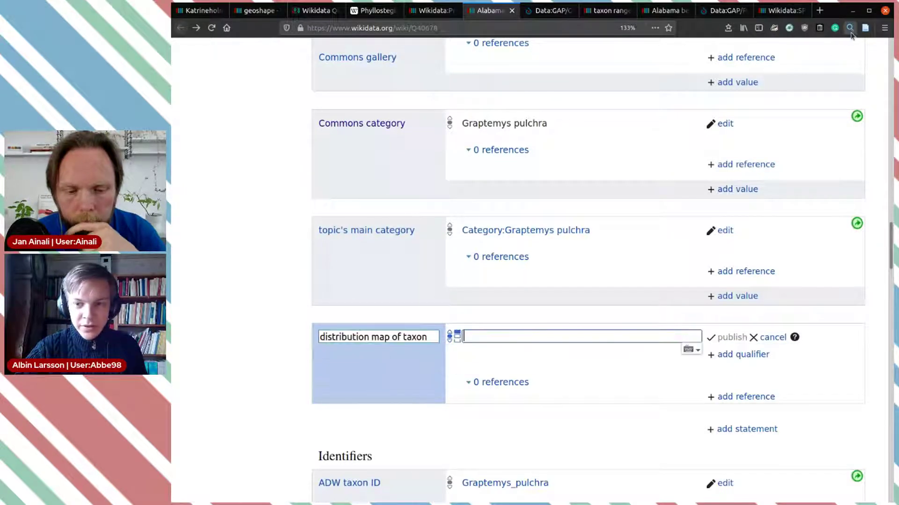
- Set the distribution map value to the copied "Data:GAP/Graptemys pulchra.map" and publish the statement
click(754, 96)
click(504, 337)
key(ctrl+v)
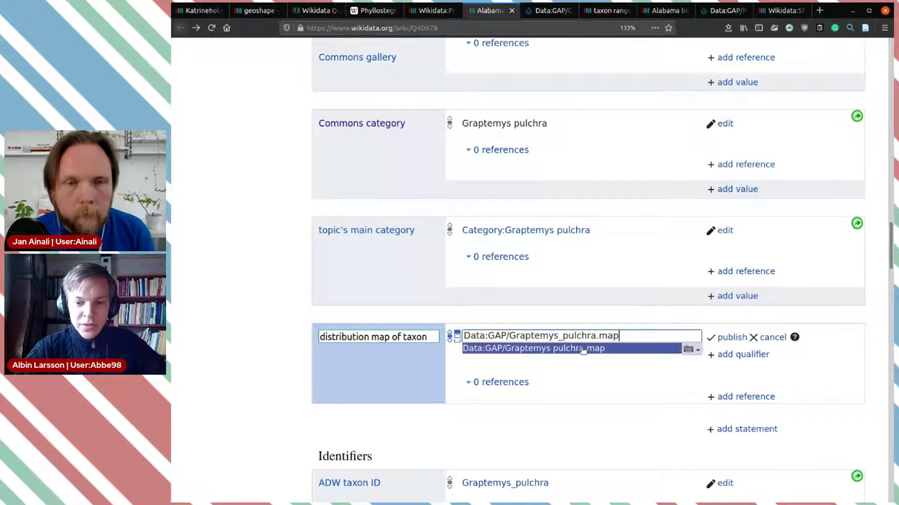
click(555, 349)
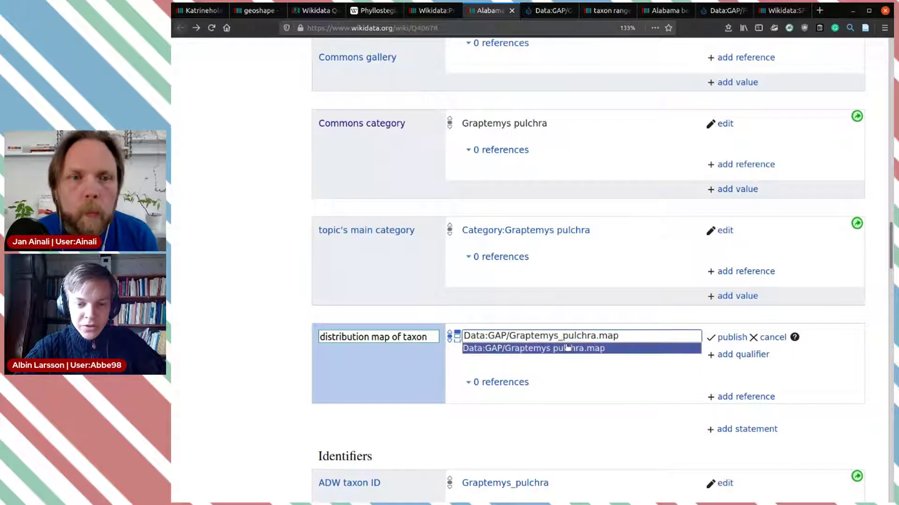
click(585, 348)
click(729, 339)
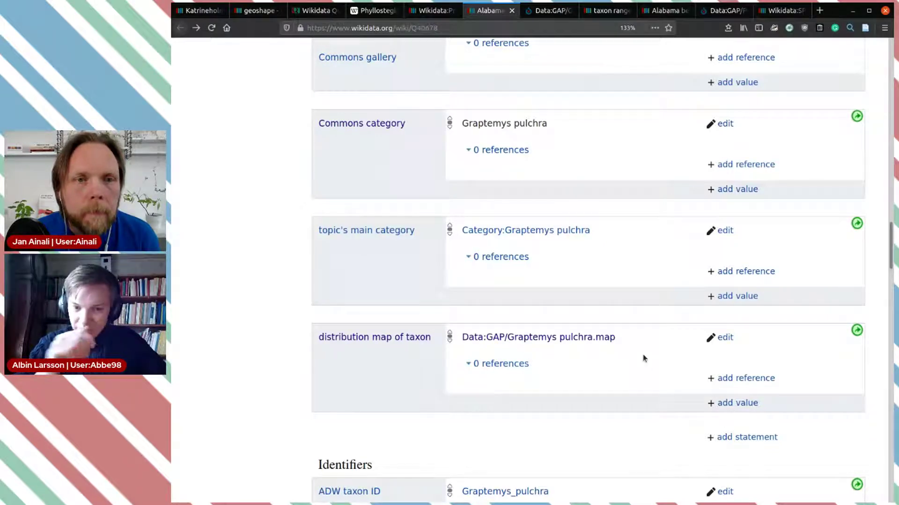
- Glance over the property proposal, return to the Wikidata Query Service, and rerun the P8485 map query
click(431, 13)
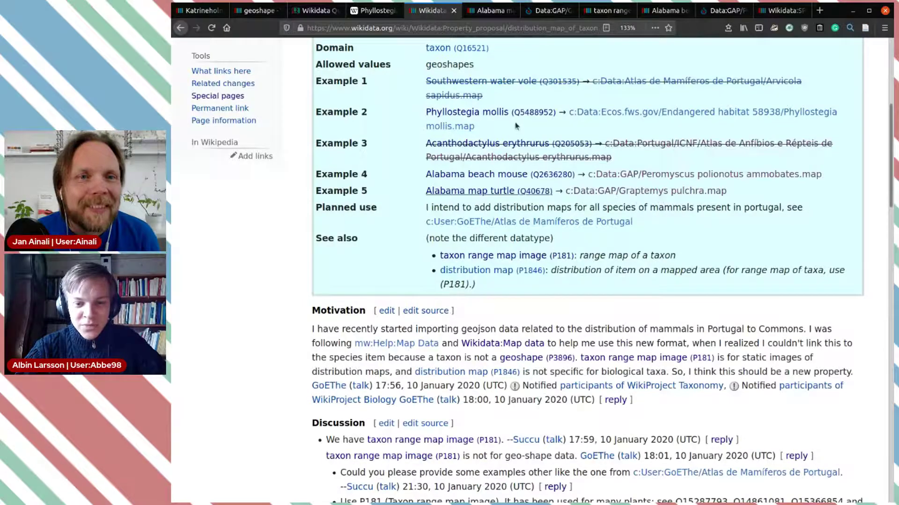
scroll(608, 224, up, 3)
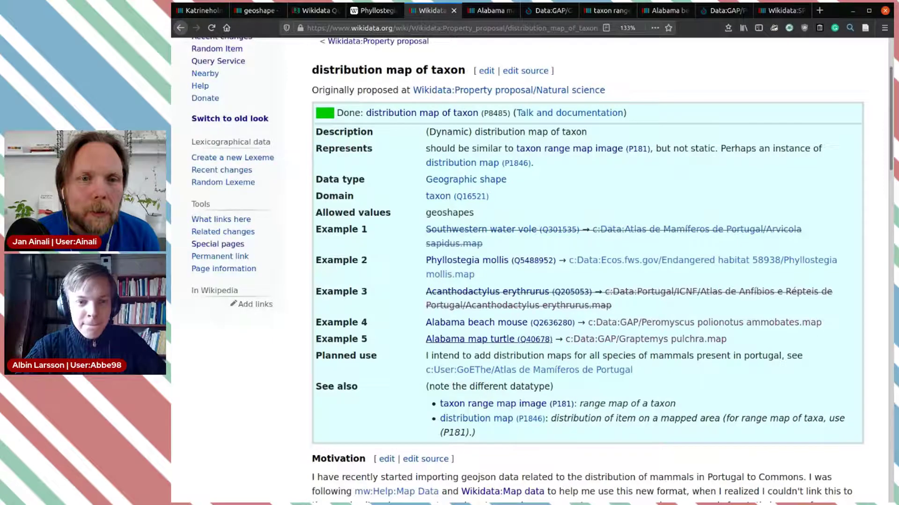
click(305, 11)
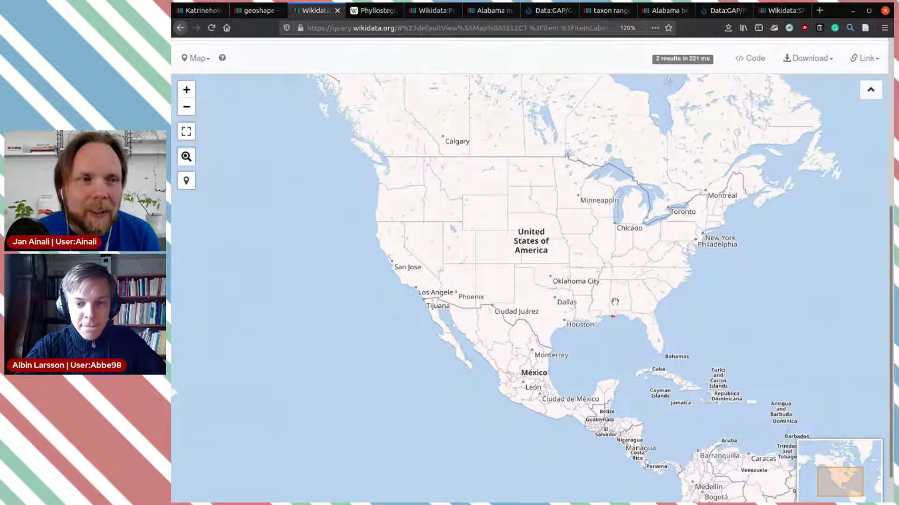
scroll(615, 302, up, 1)
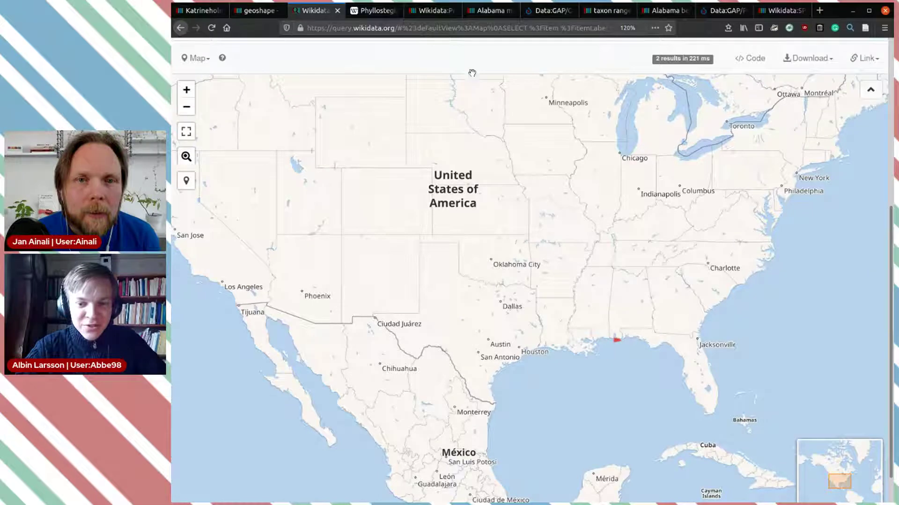
scroll(457, 60, up, 5)
click(186, 136)
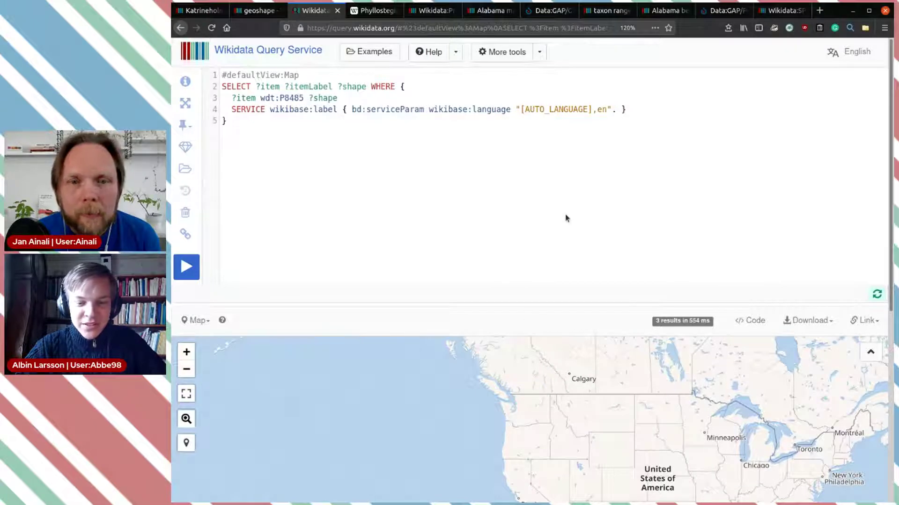
- Examine the red distribution area around Alabama on the result map, both from world scale and up close
scroll(565, 218, down, 4)
drag(763, 425, 525, 331)
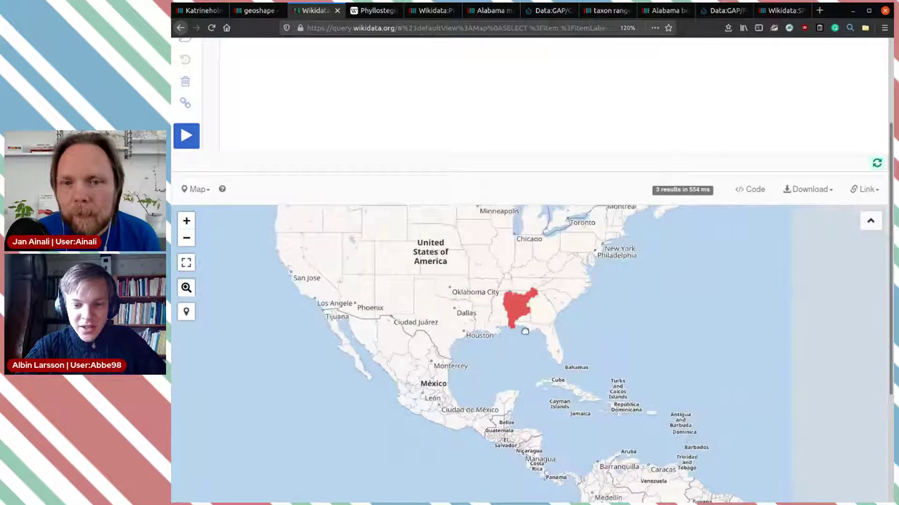
scroll(525, 331, down, 5)
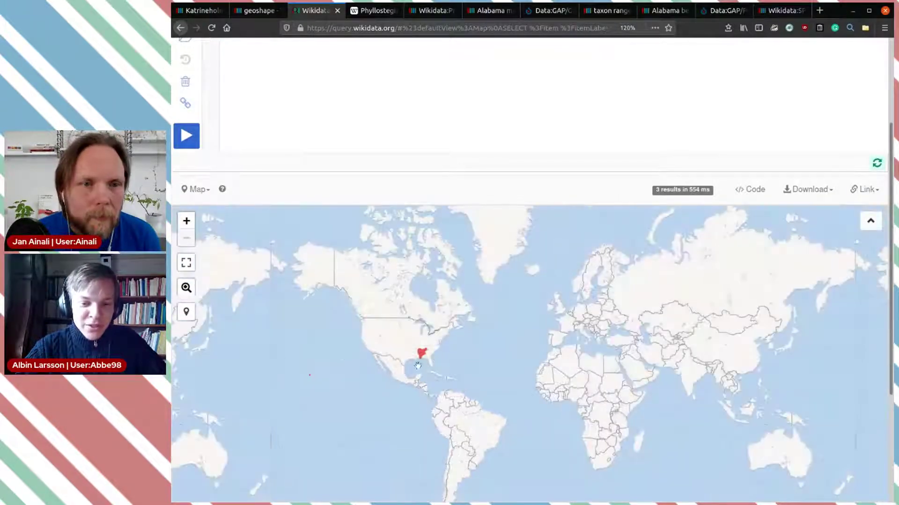
scroll(423, 357, up, 5)
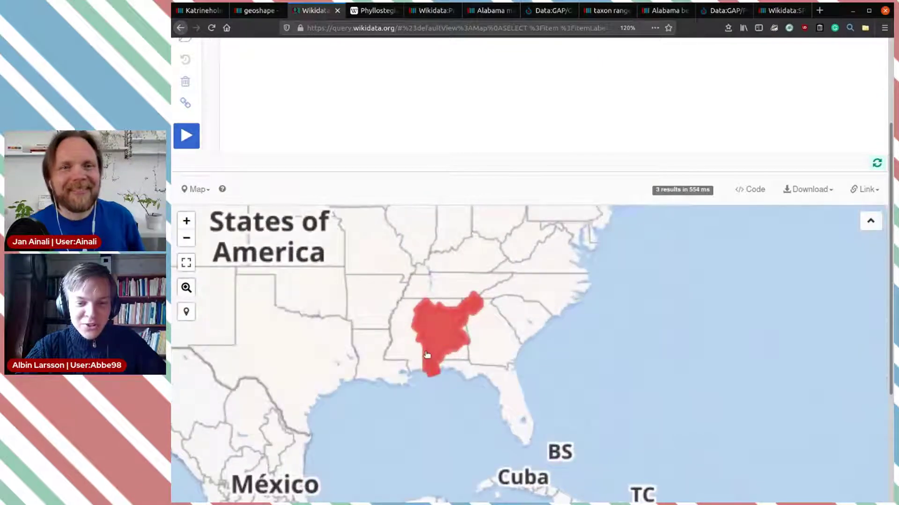
scroll(427, 354, up, 4)
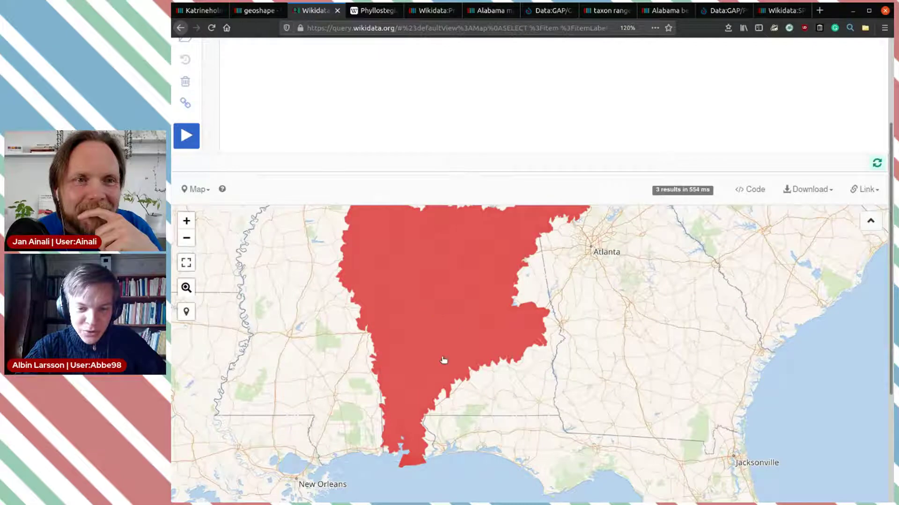
drag(464, 360, 518, 323)
scroll(479, 367, up, 1)
scroll(479, 365, down, 2)
scroll(523, 315, up, 3)
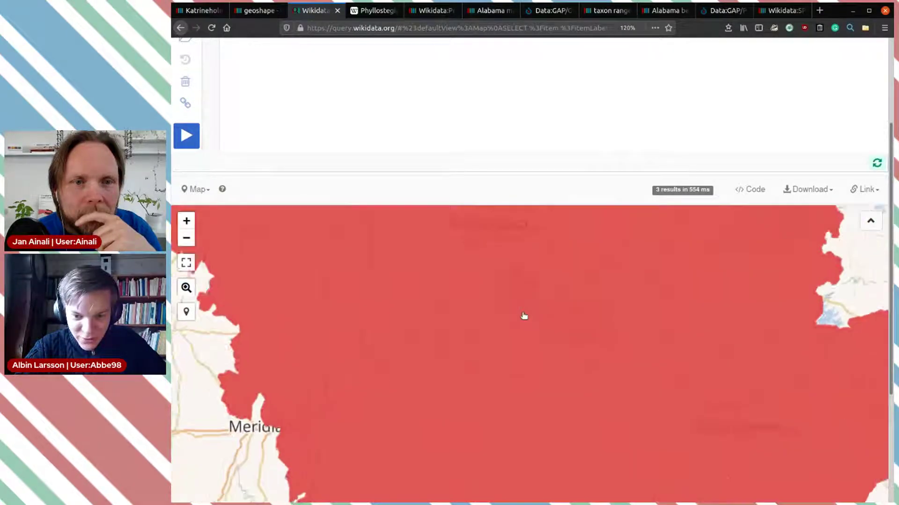
scroll(528, 299, up, 2)
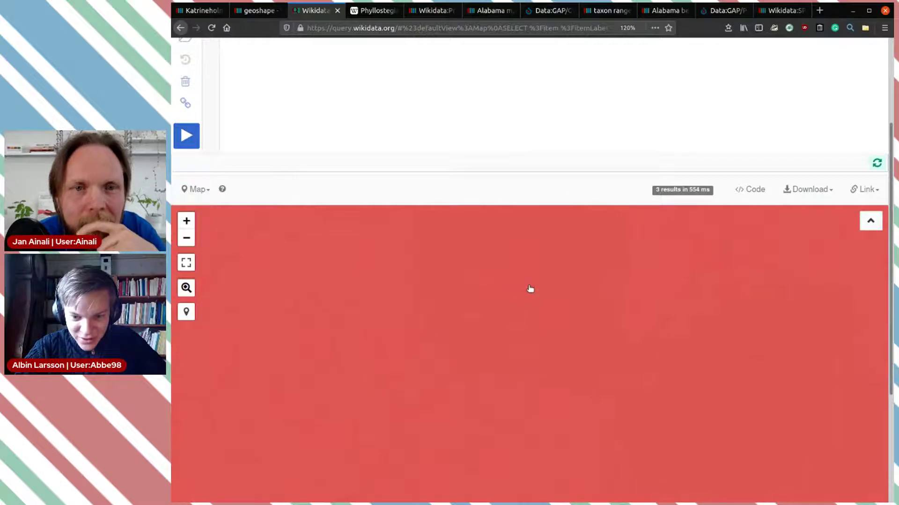
drag(529, 289, 535, 365)
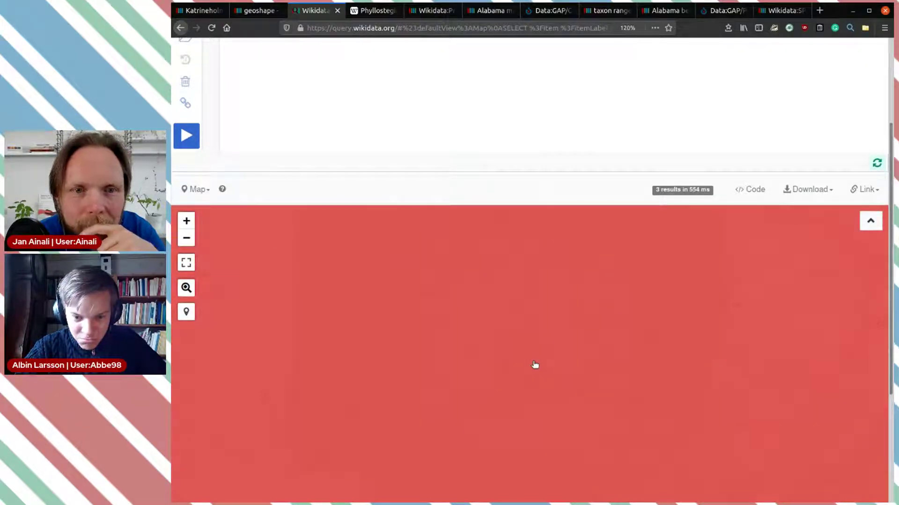
- View the distribution area within the whole United States on the result map, and look across to northern Europe
scroll(596, 330, down, 4)
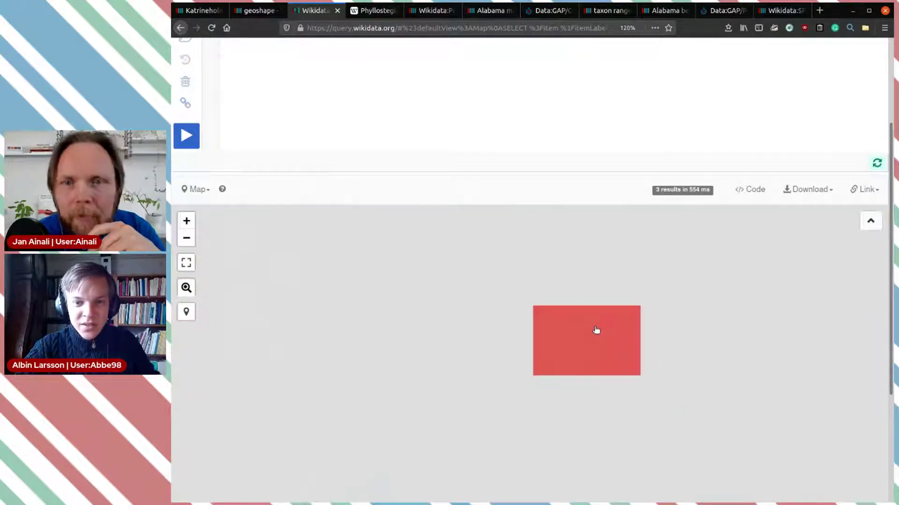
drag(596, 330, 513, 347)
scroll(634, 369, down, 2)
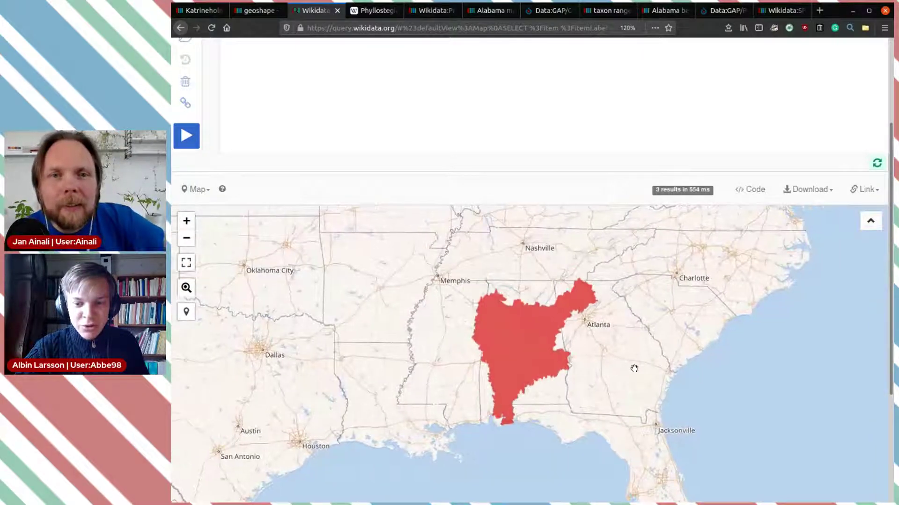
drag(634, 369, 534, 355)
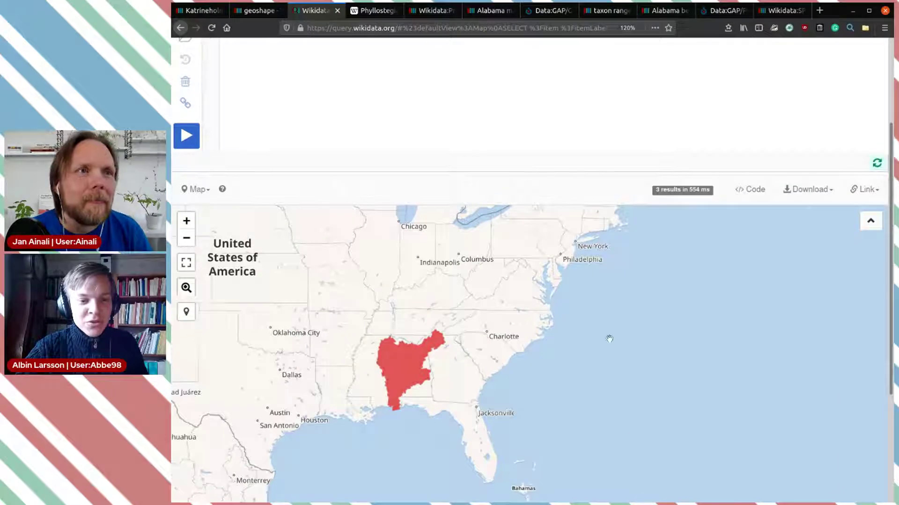
scroll(653, 332, down, 2)
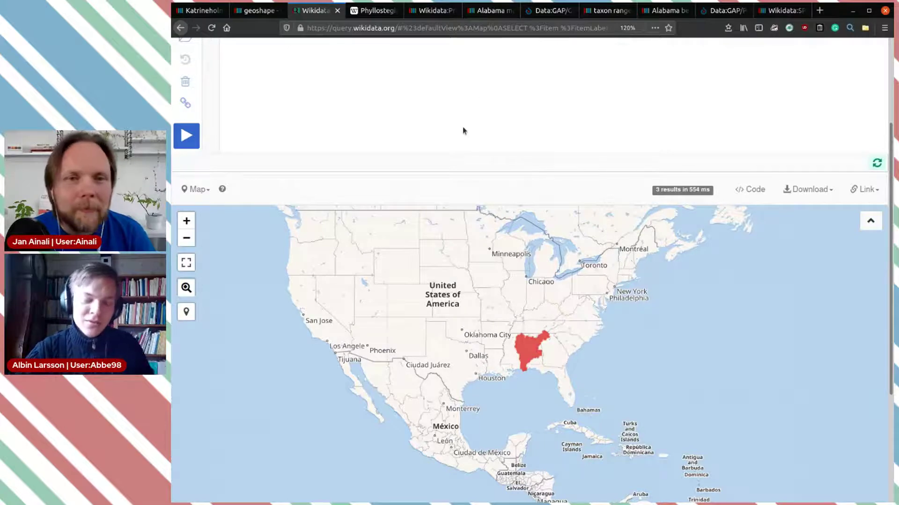
scroll(463, 136, down, 1)
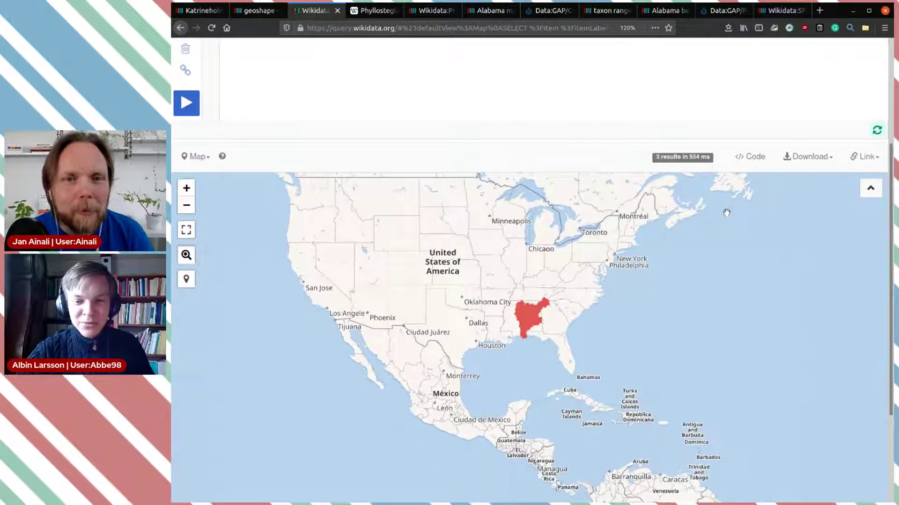
drag(656, 286, 281, 375)
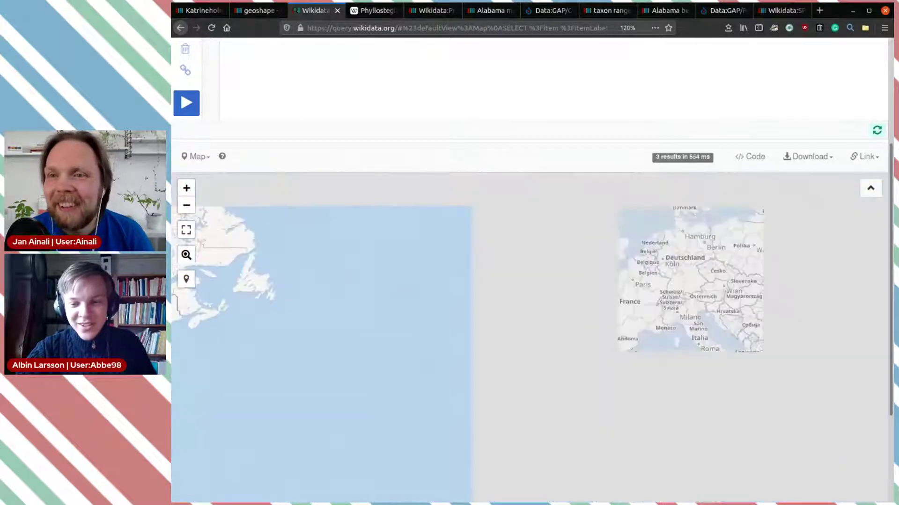
drag(642, 311, 457, 412)
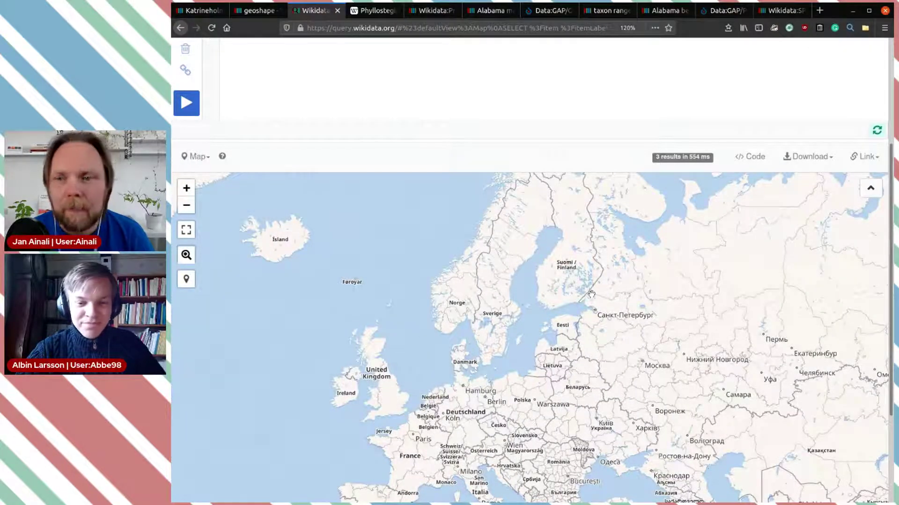
scroll(514, 162, up, 3)
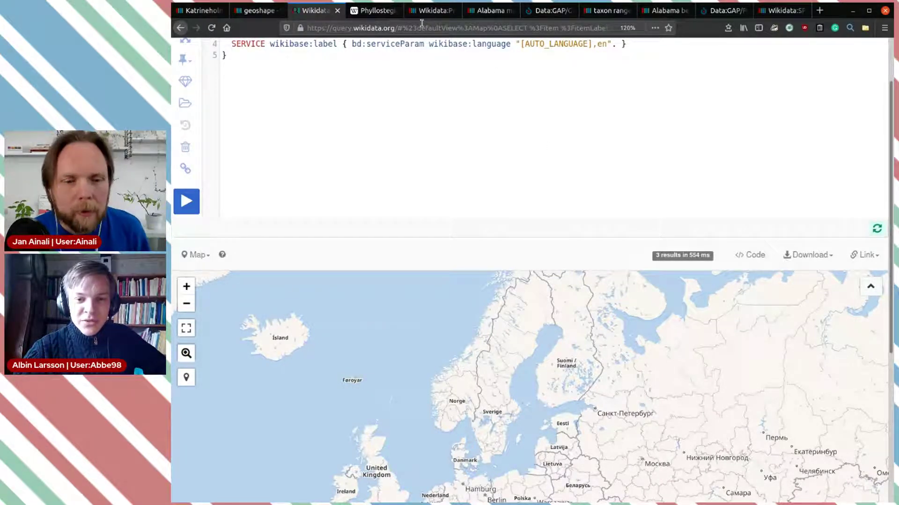
- Look through the open property proposal, Alabama beach mouse item and SPARQL map help pages, returning to the proposal
click(430, 11)
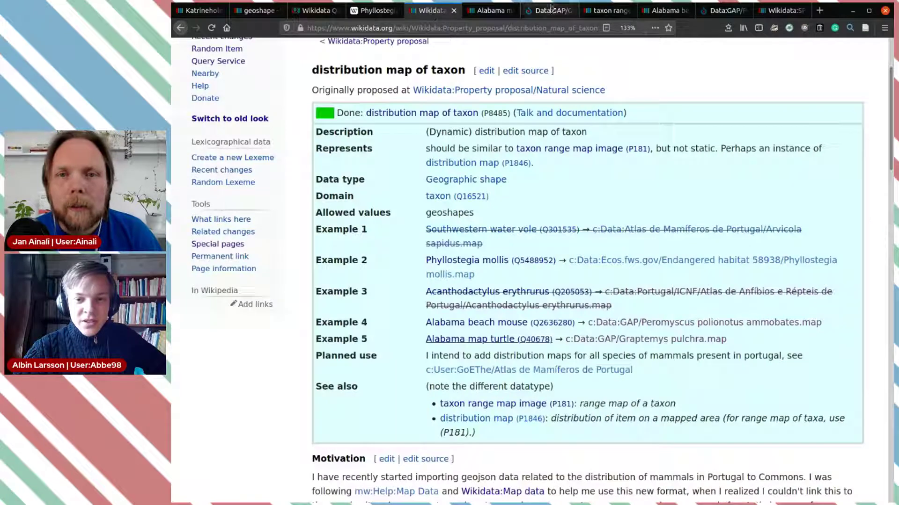
click(606, 10)
click(658, 14)
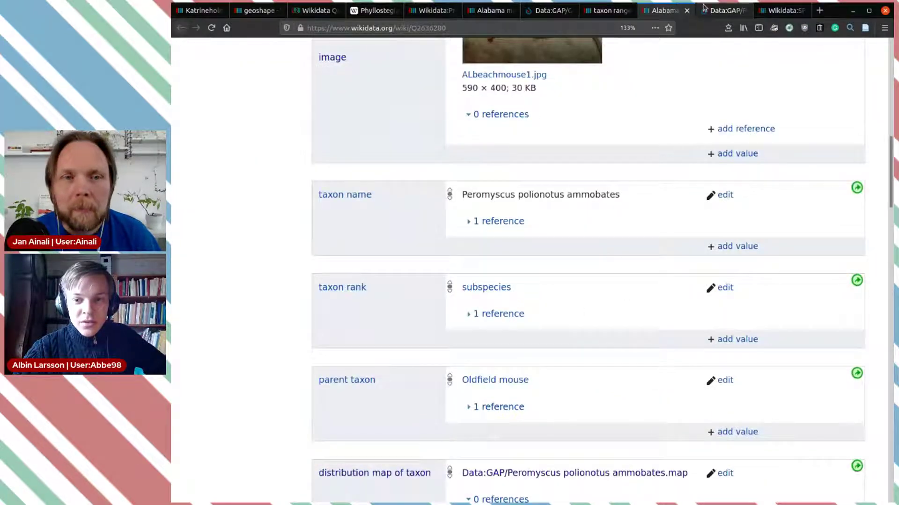
click(763, 14)
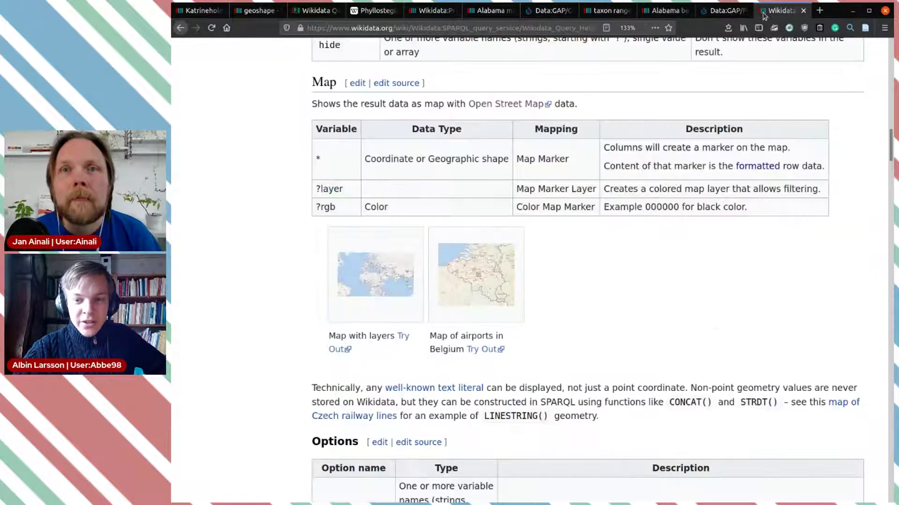
click(429, 14)
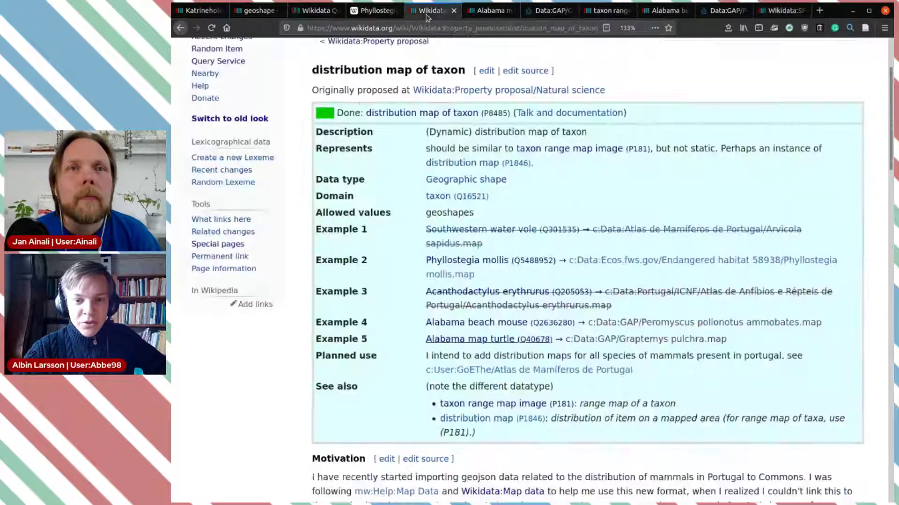
scroll(565, 125, up, 3)
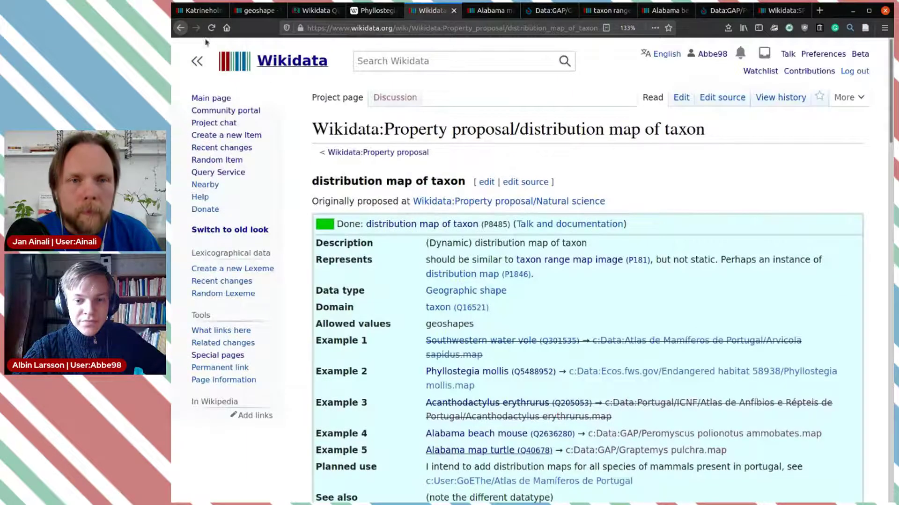
- Go back to the "distribution map of taxon" property page and highlight its ID P8485 in the page address
click(180, 28)
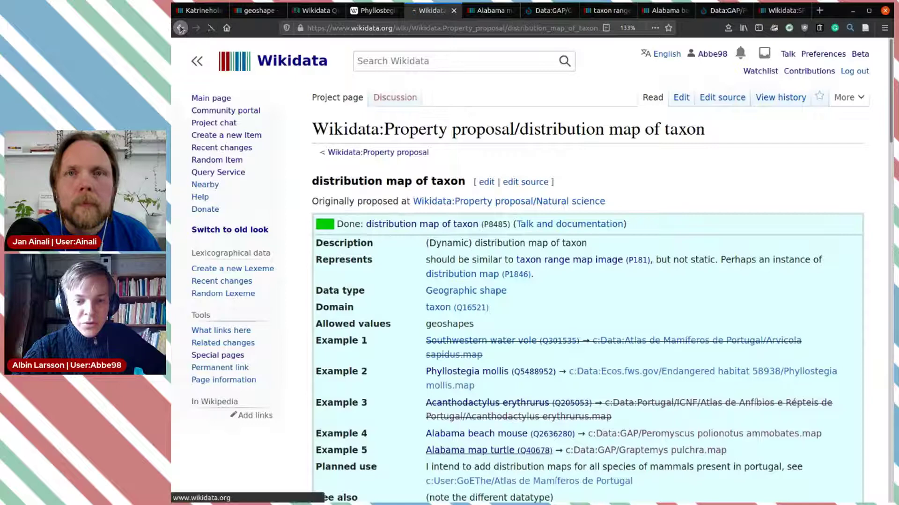
scroll(546, 166, up, 15)
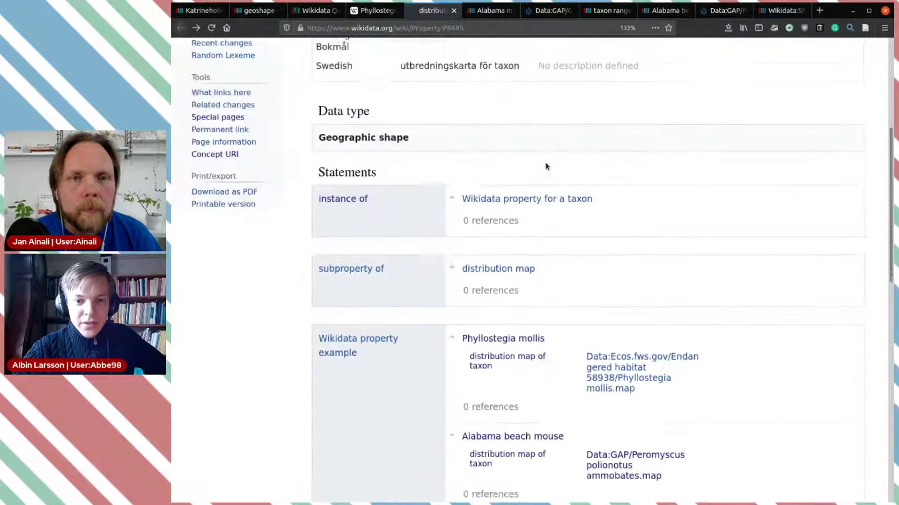
click(455, 28)
double_click(456, 28)
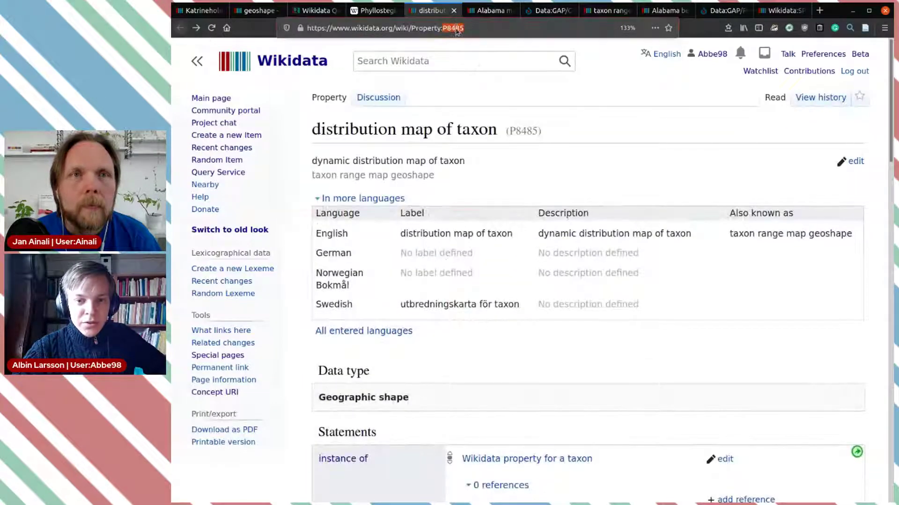
key(alt+Tab)
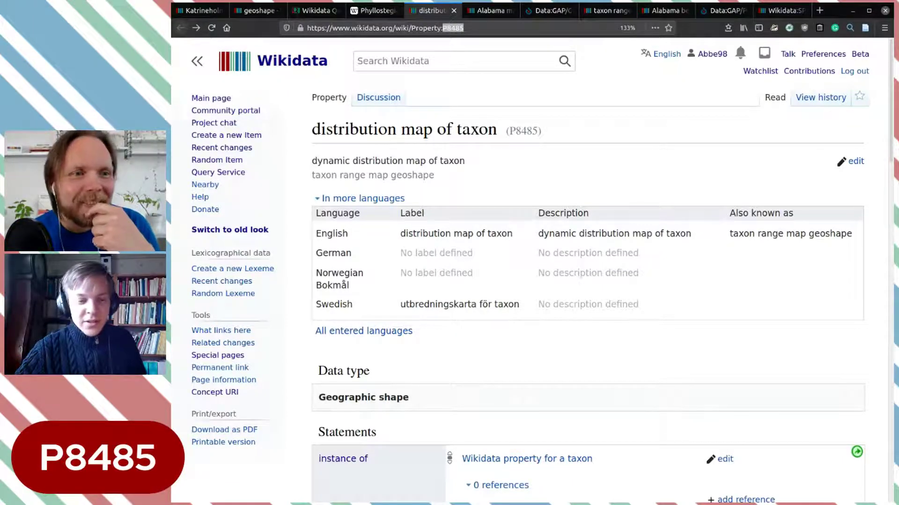
key(alt+Tab)
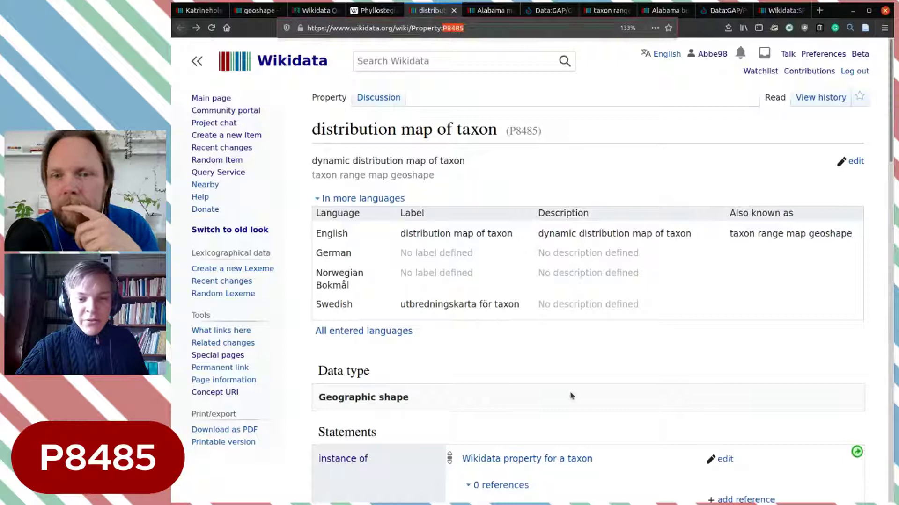
click(641, 142)
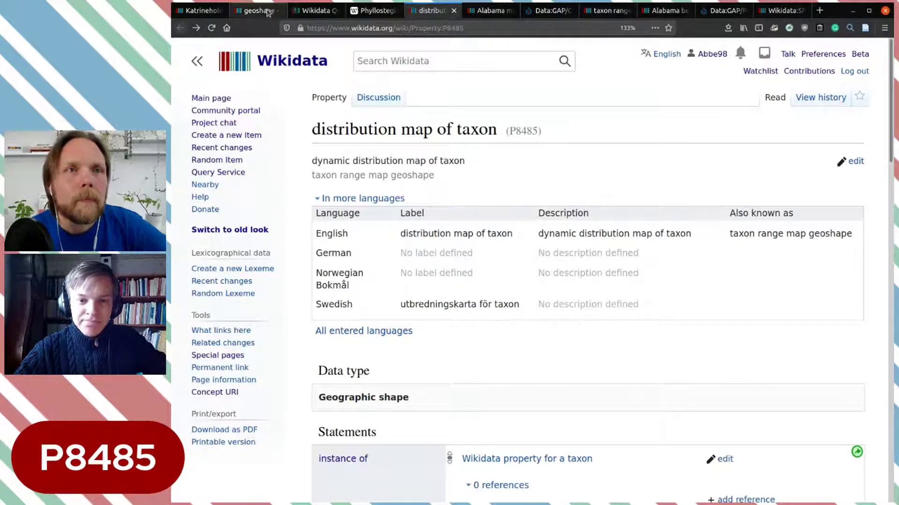
- Return to the Wikidata Query Service, restore the earlier query using P31 Q179049, P131 Q508140 and P3896, and run it
click(303, 11)
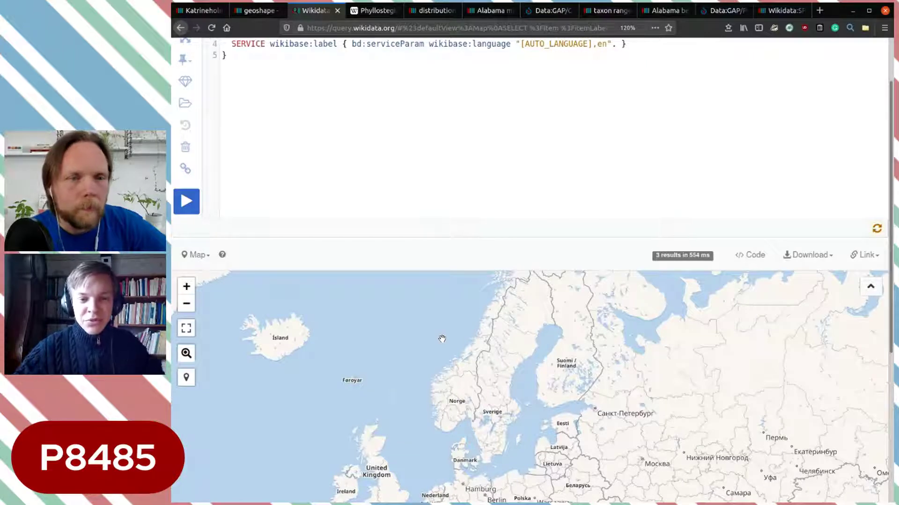
scroll(421, 108, up, 2)
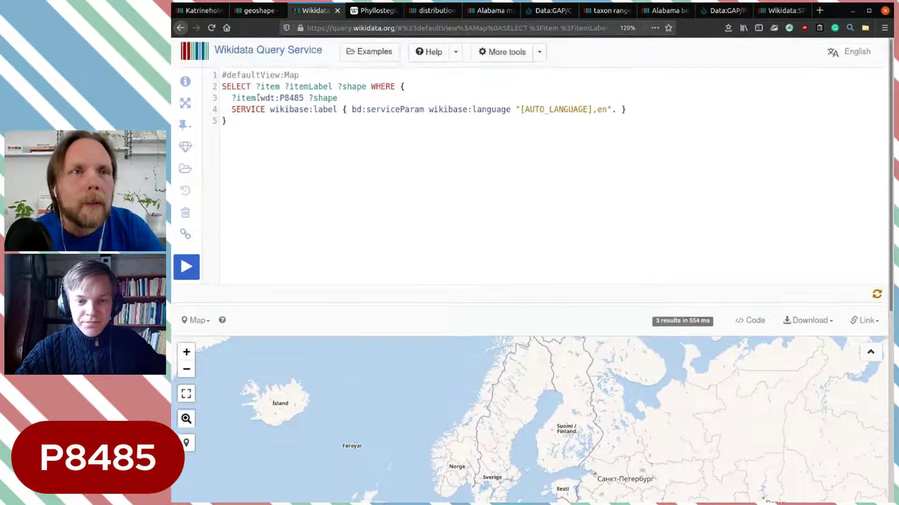
click(181, 28)
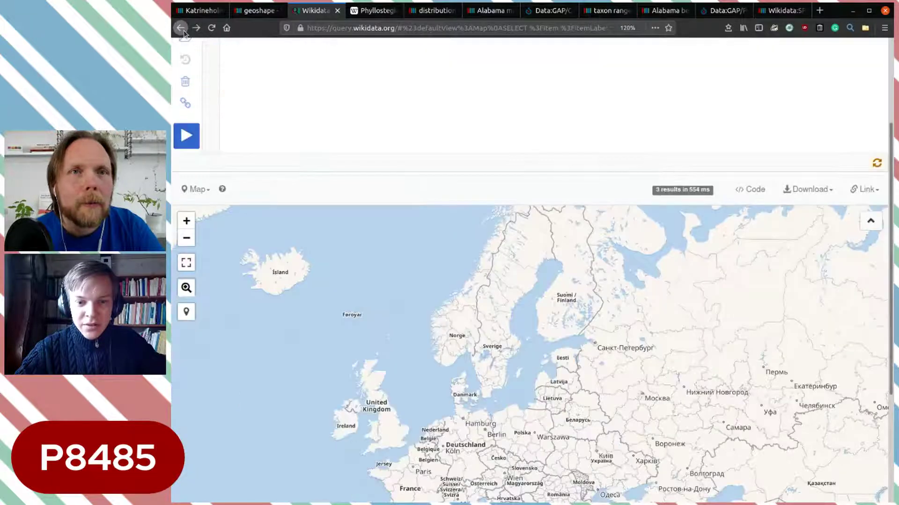
click(181, 28)
click(184, 32)
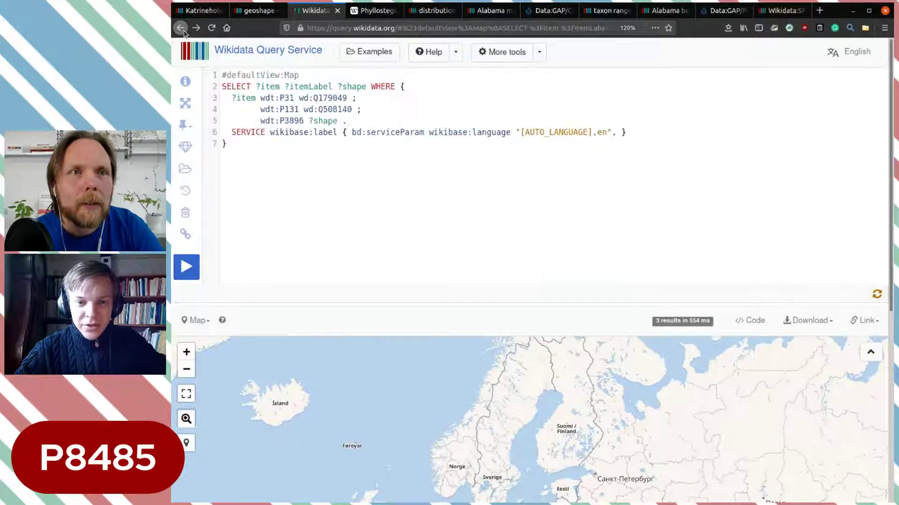
click(187, 269)
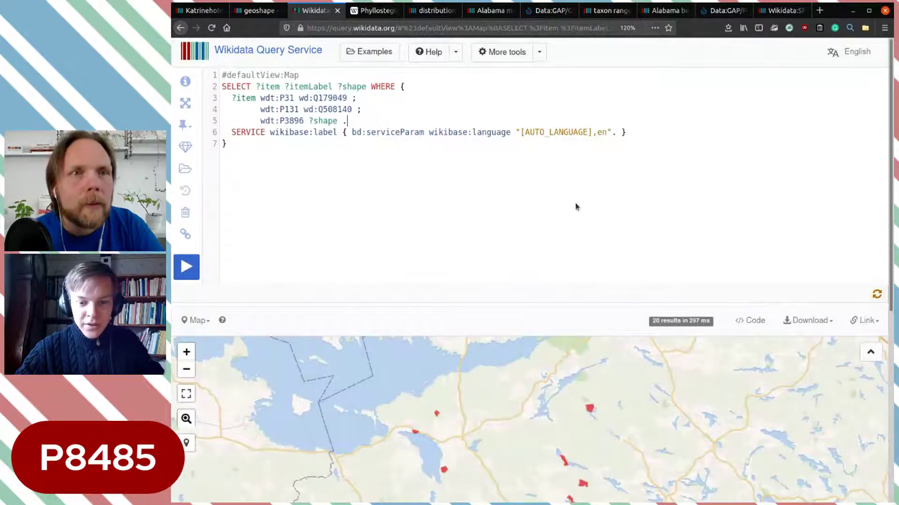
scroll(575, 207, down, 3)
scroll(562, 154, up, 3)
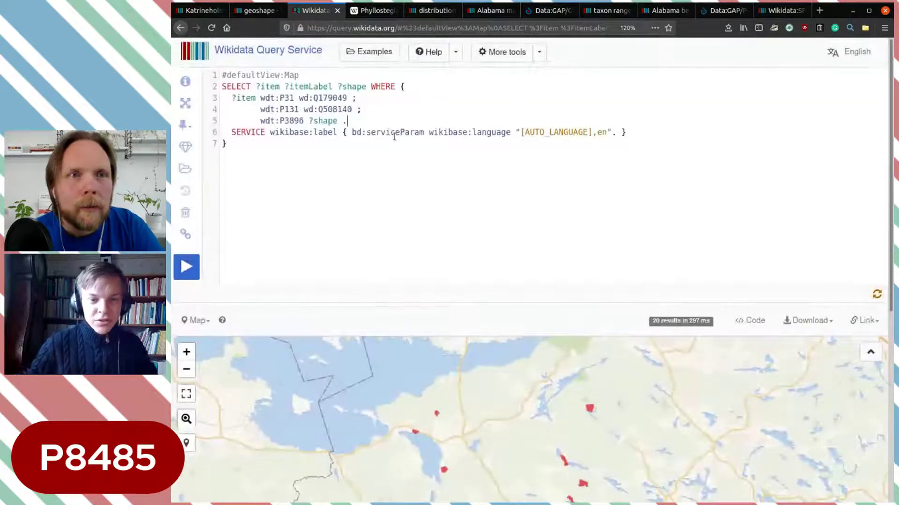
- Continue the item pattern below the P3896 shape line with the coordinate location property, wdt:P625
key(Return)
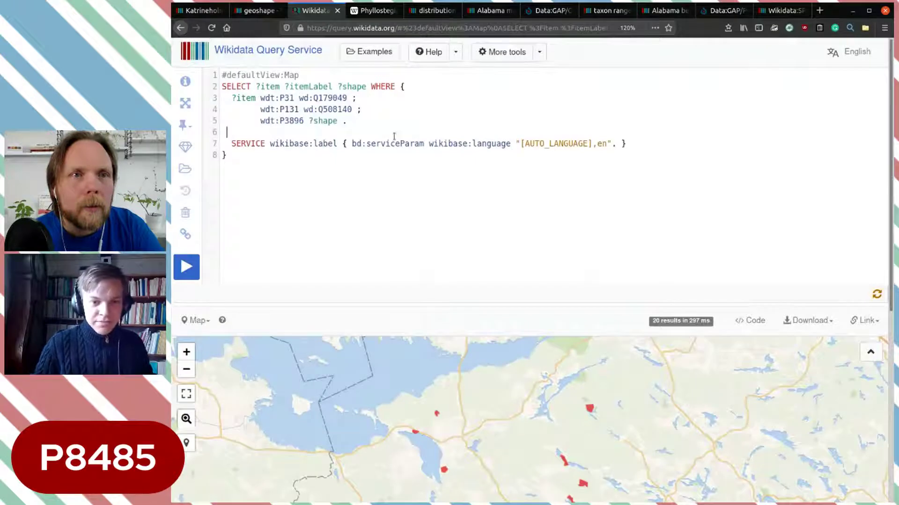
key(BackSpace)
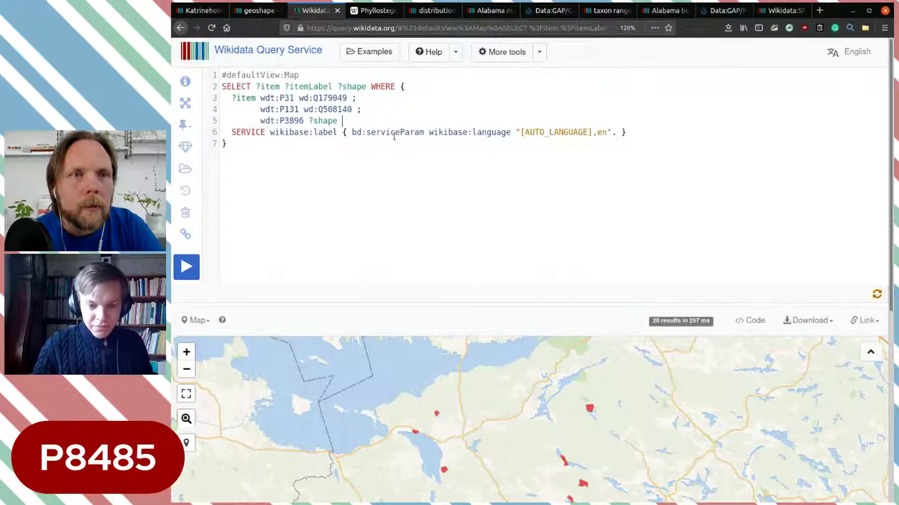
key(Return)
text(wd)
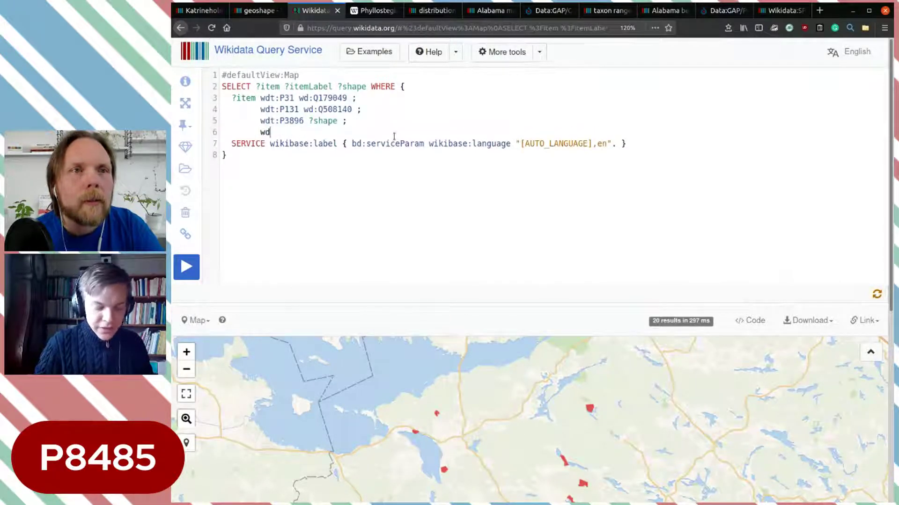
text(t:c)
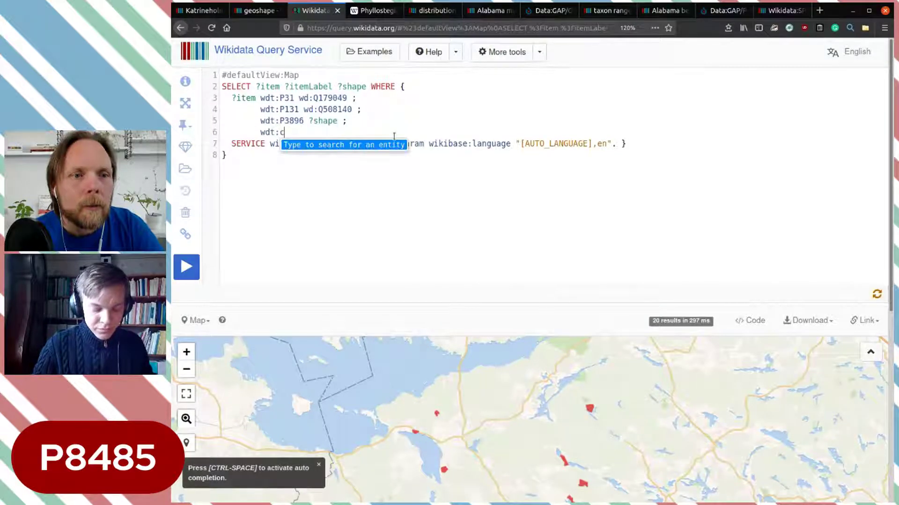
text(oordinate)
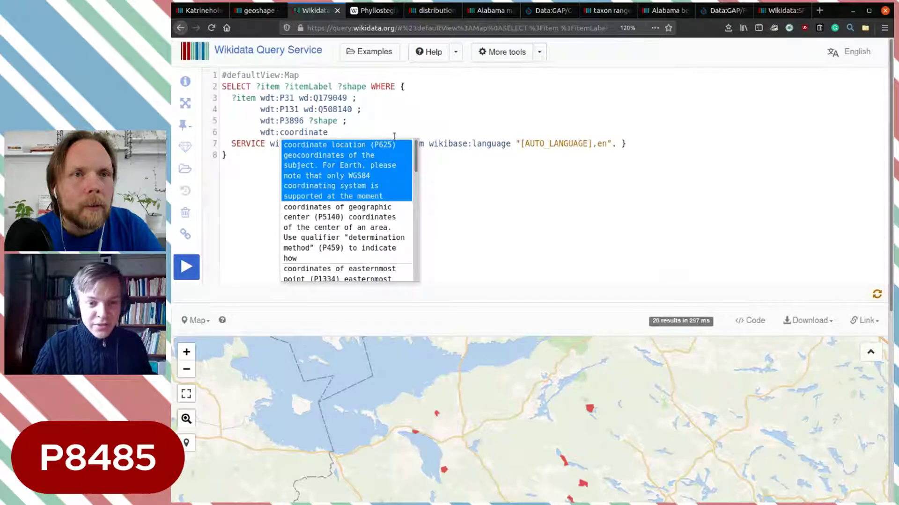
key(Return)
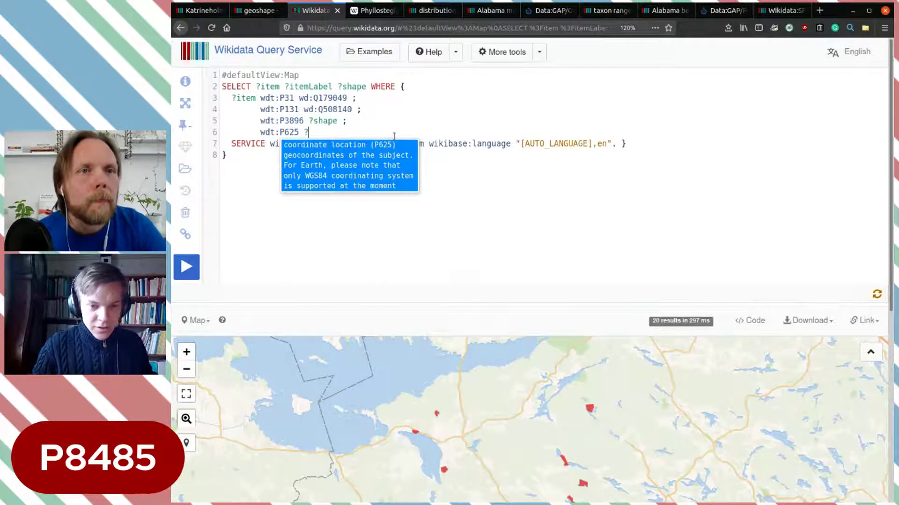
- Bind wdt:P625 to the variable ?coordinate, end the pattern with a period, and run the query to view the map
key(BackSpace)
key(BackSpace)
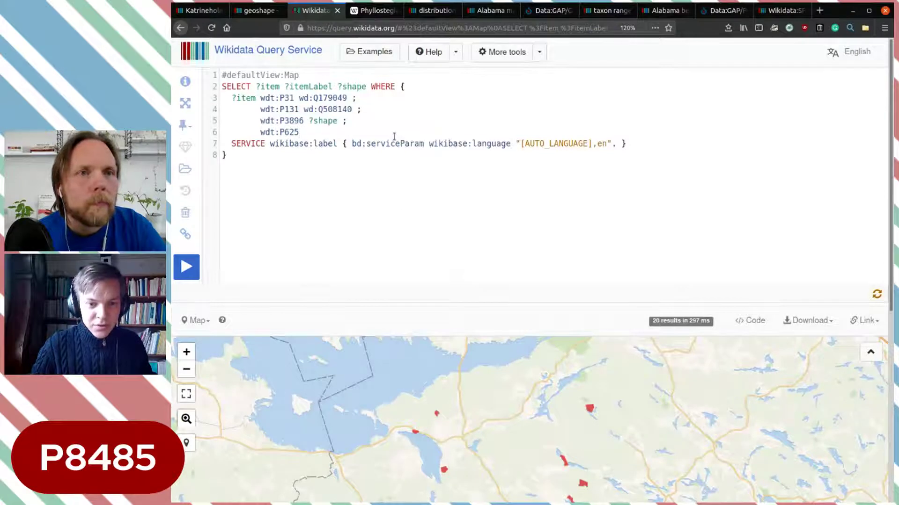
key(BackSpace)
key(BackSpace)
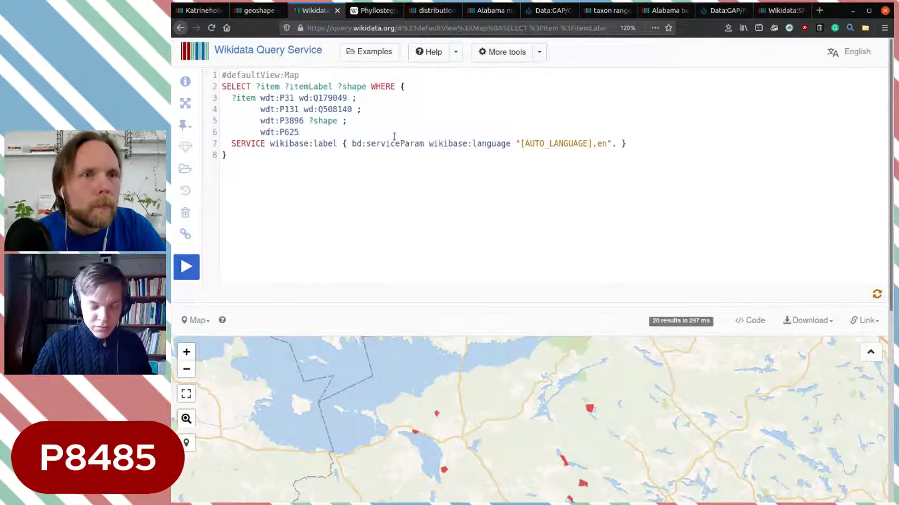
text(c)
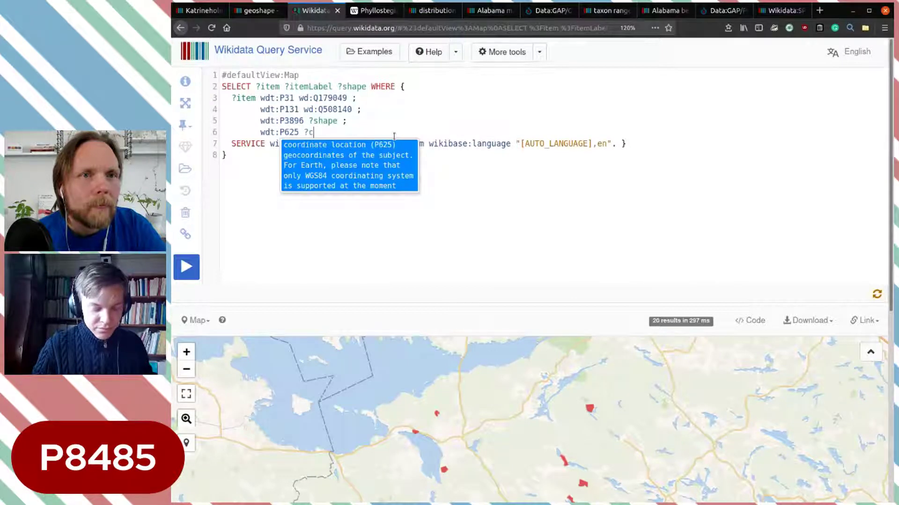
text(oordinate )
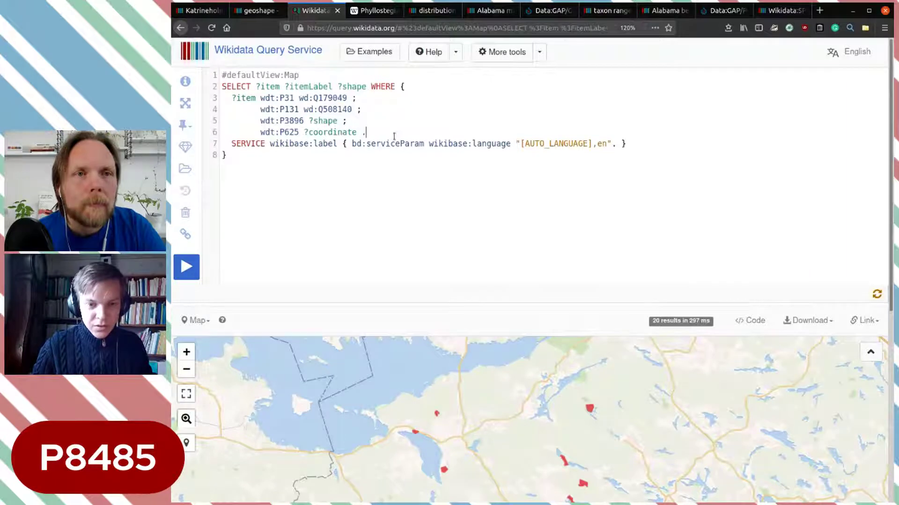
text(.)
key(ctrl+Return)
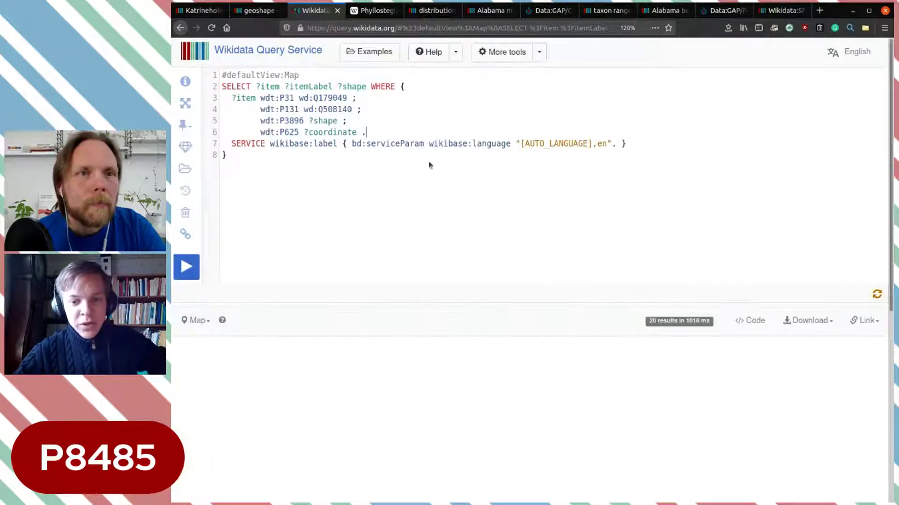
scroll(518, 196, down, 5)
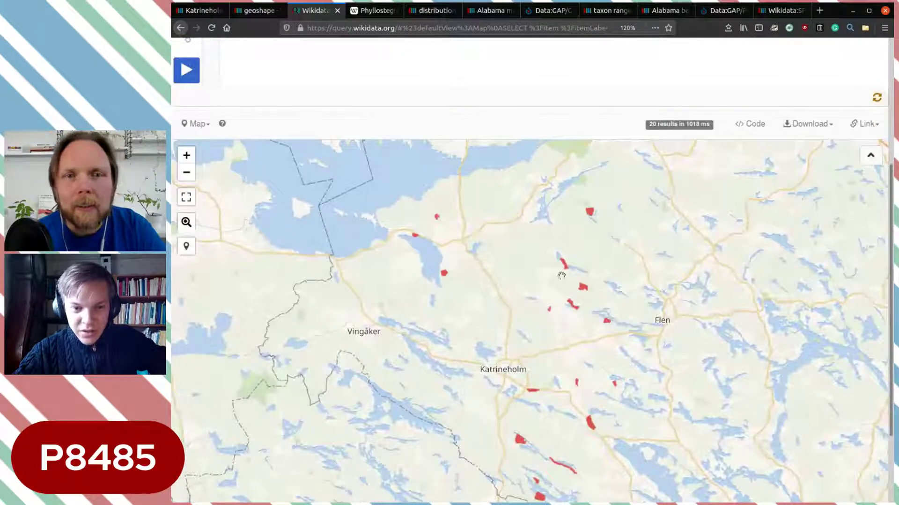
- Add ?coordinate to the SELECT variables after ?shape and run the query again
scroll(459, 102, up, 5)
text(?coo WHERE {)
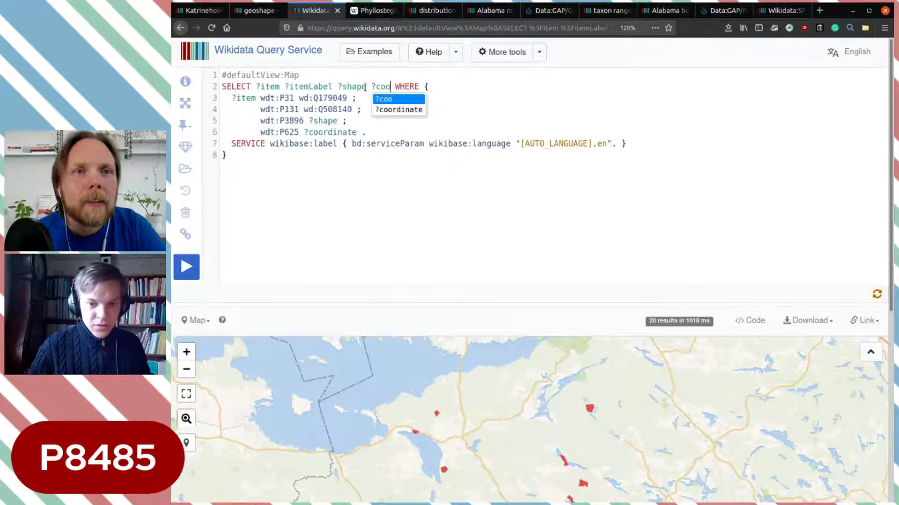
key(Down)
key(Return)
key(ctrl+Return)
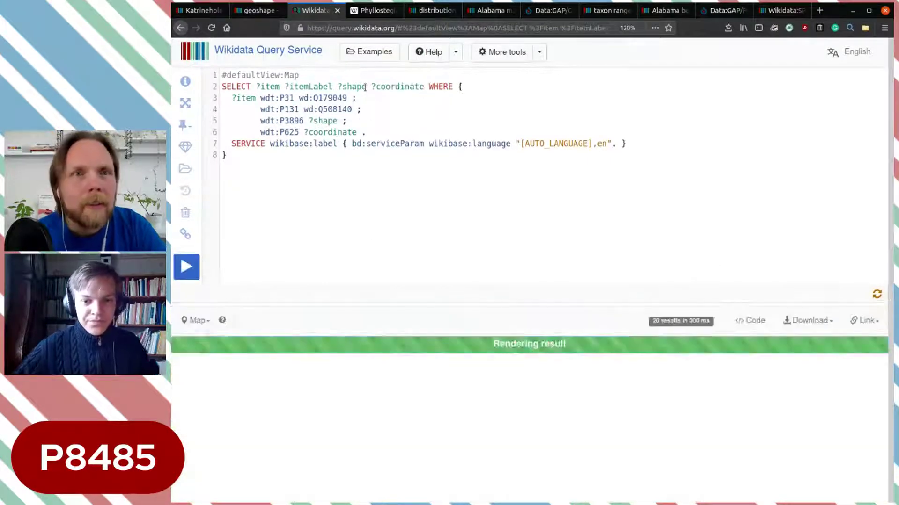
- Examine the shape and coordinate point of the reserve north of Sköldinge on the result map, including its details
scroll(490, 118, down, 5)
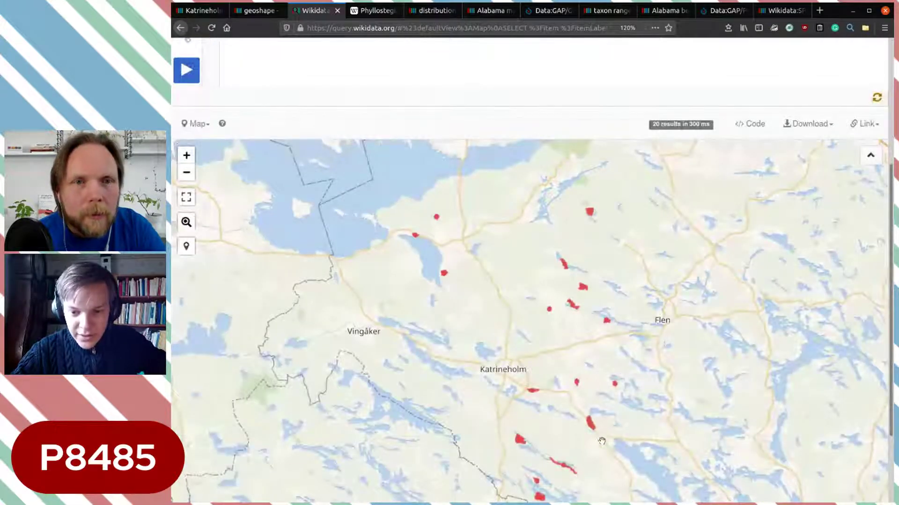
drag(592, 400, 503, 330)
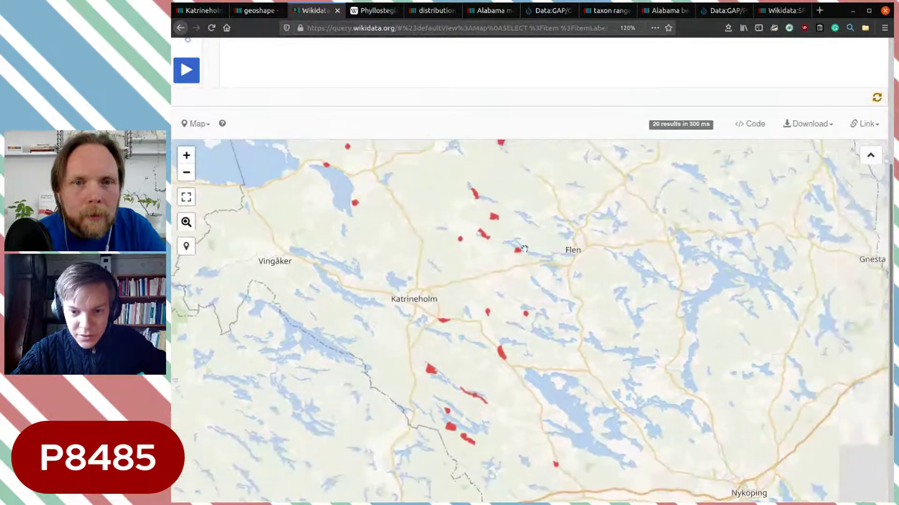
scroll(516, 252, up, 4)
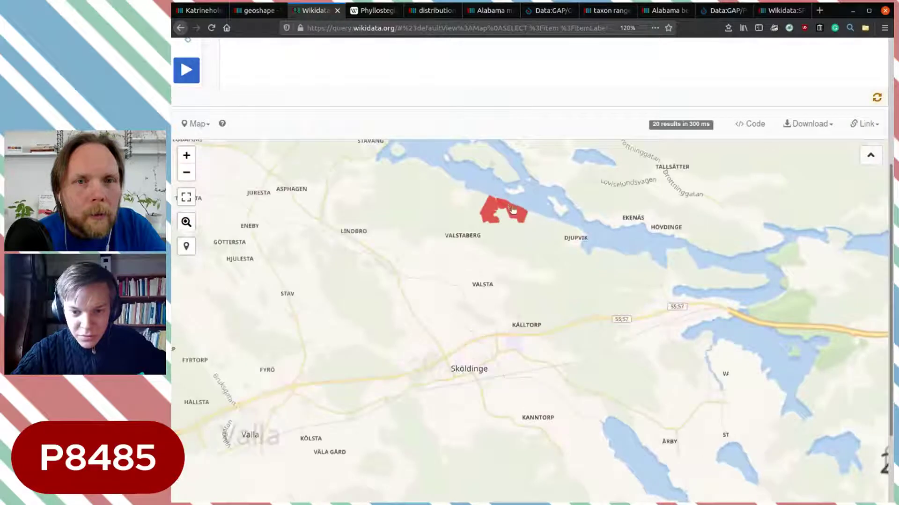
scroll(496, 215, up, 3)
drag(494, 210, 497, 283)
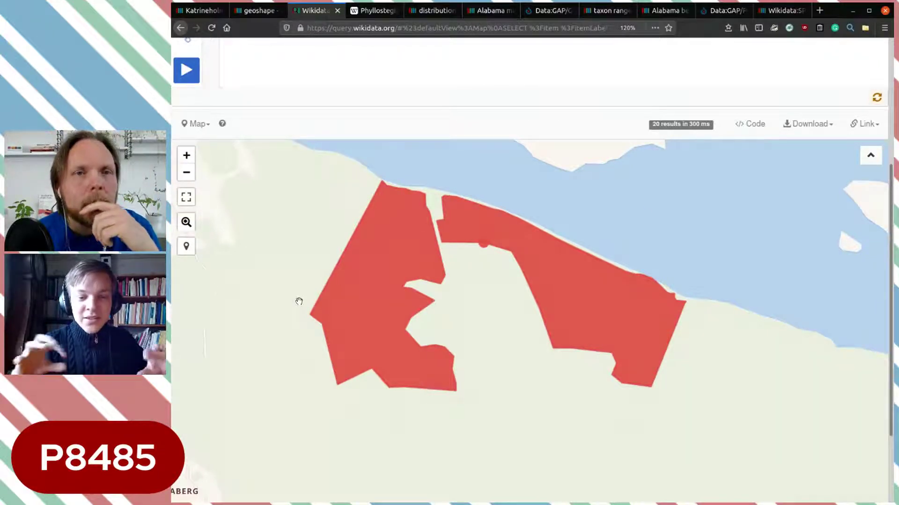
click(363, 238)
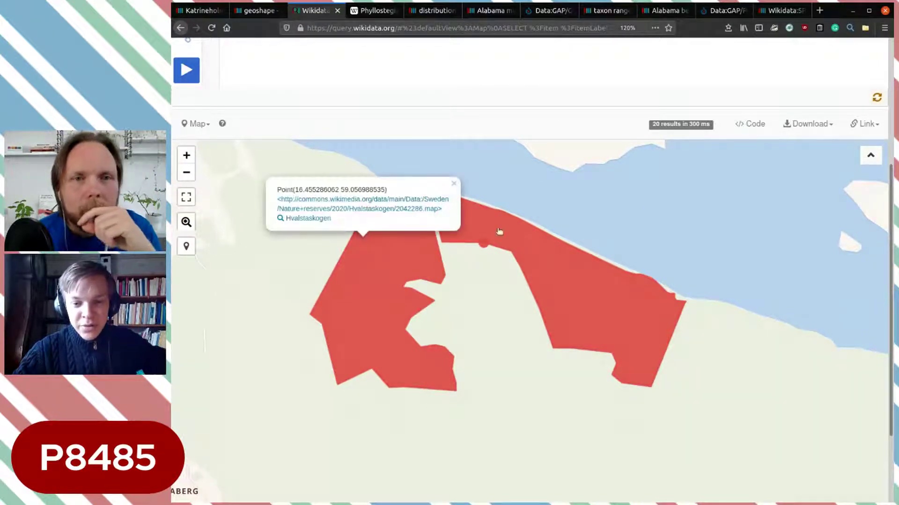
click(496, 335)
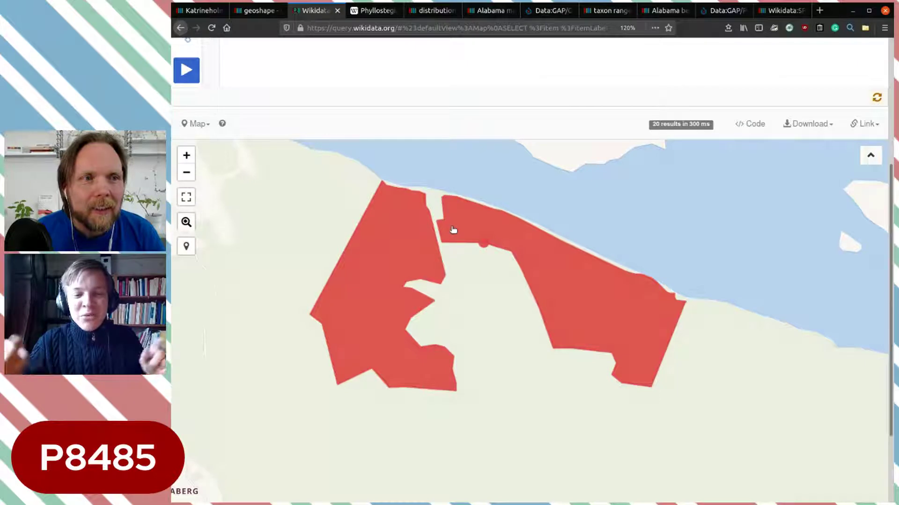
mouse_move(495, 310)
mouse_down()
mouse_move(487, 323)
mouse_move(496, 316)
mouse_up()
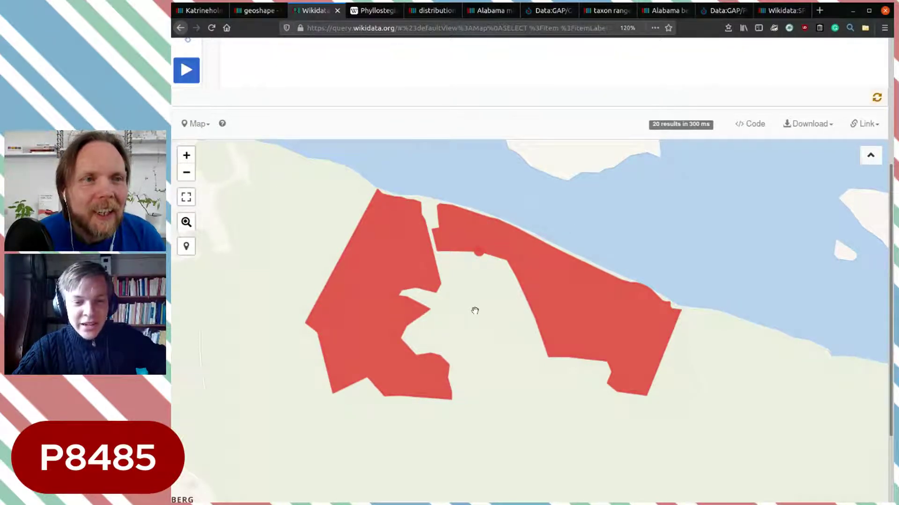
- Add ?layer to the SELECT variables after ?coordinate and insert an empty line below the wdt:P625 line
scroll(377, 94, up, 5)
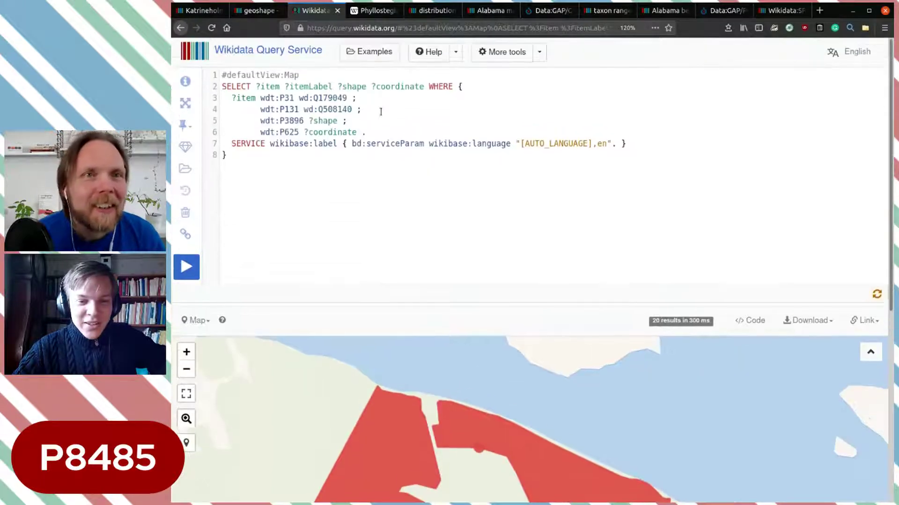
click(424, 87)
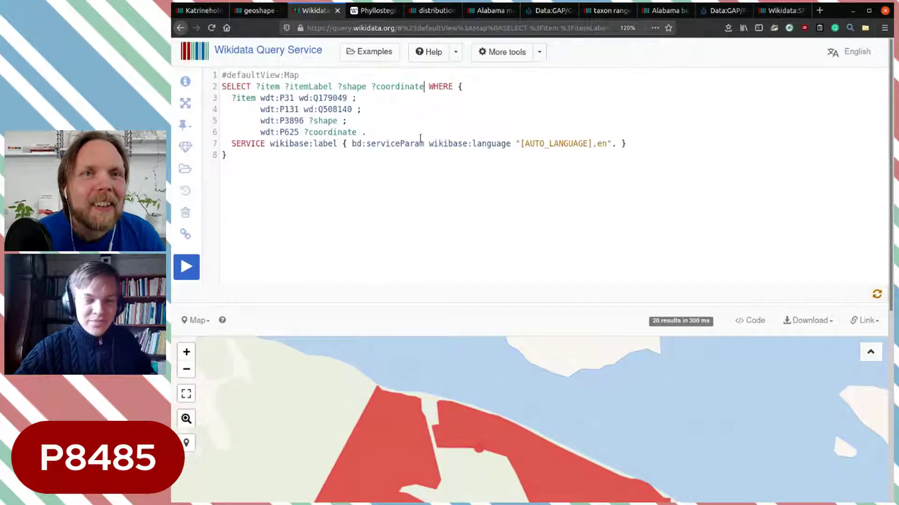
text(?layer)
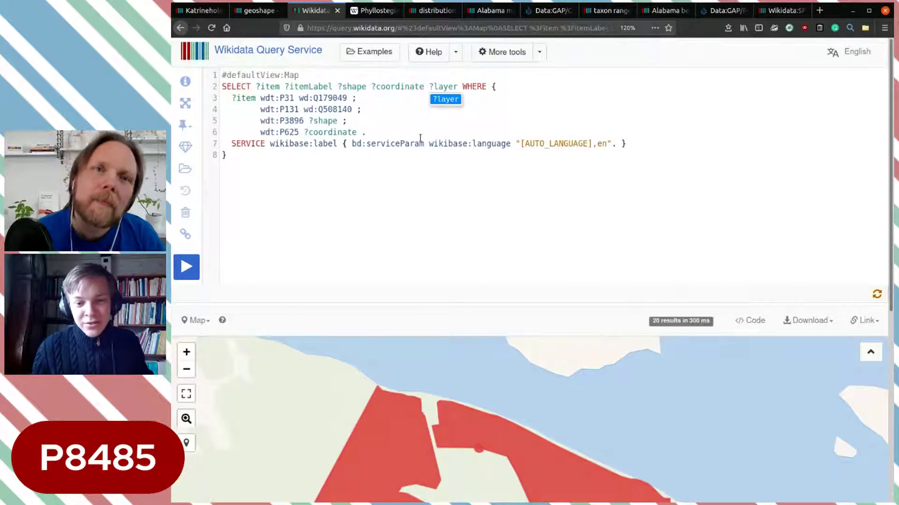
click(384, 135)
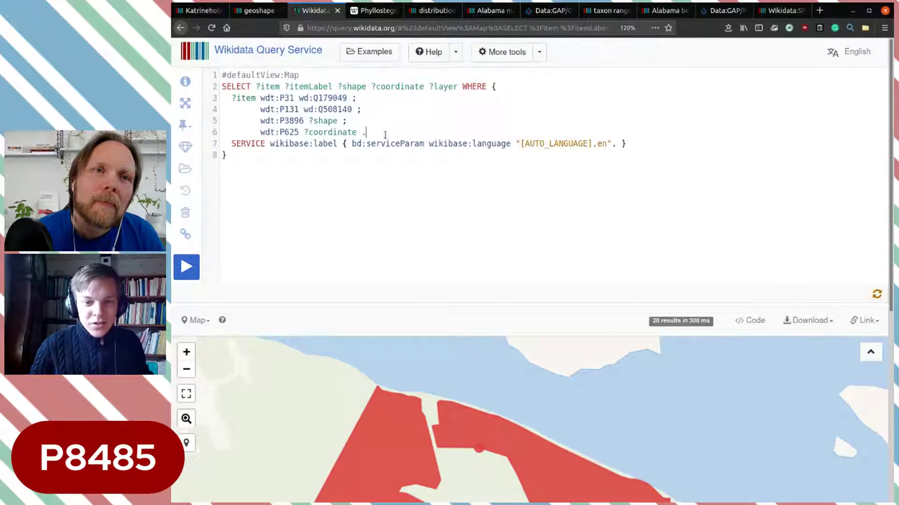
key(Return)
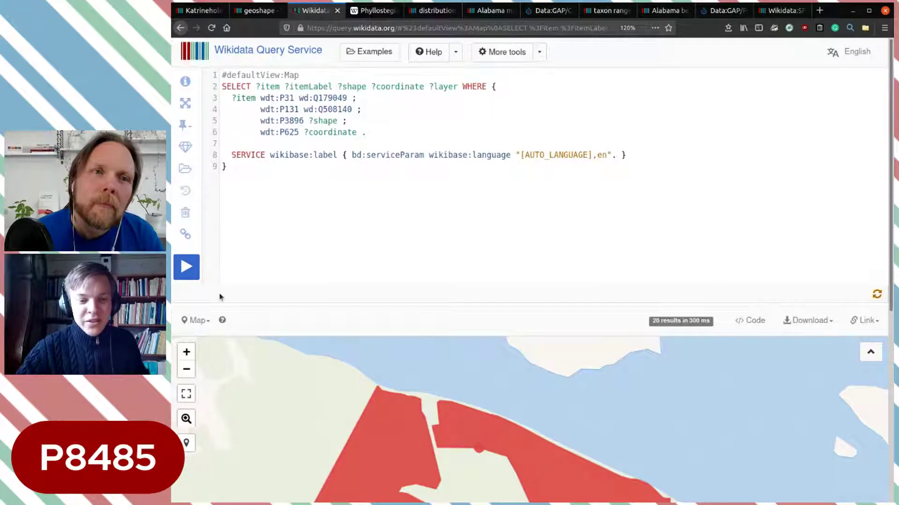
- Display the query results as a table and look over the shape and coordinate columns
click(196, 320)
scroll(265, 291, down, 2)
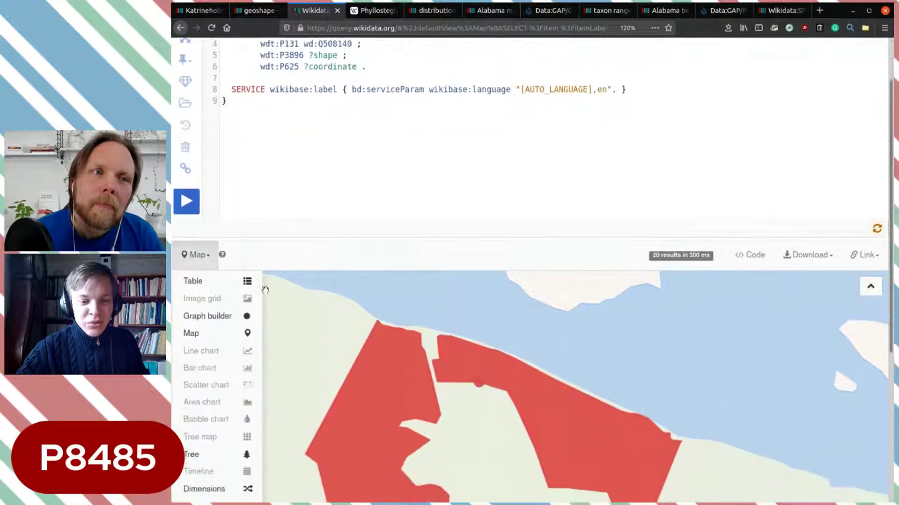
click(221, 283)
scroll(561, 248, down, 3)
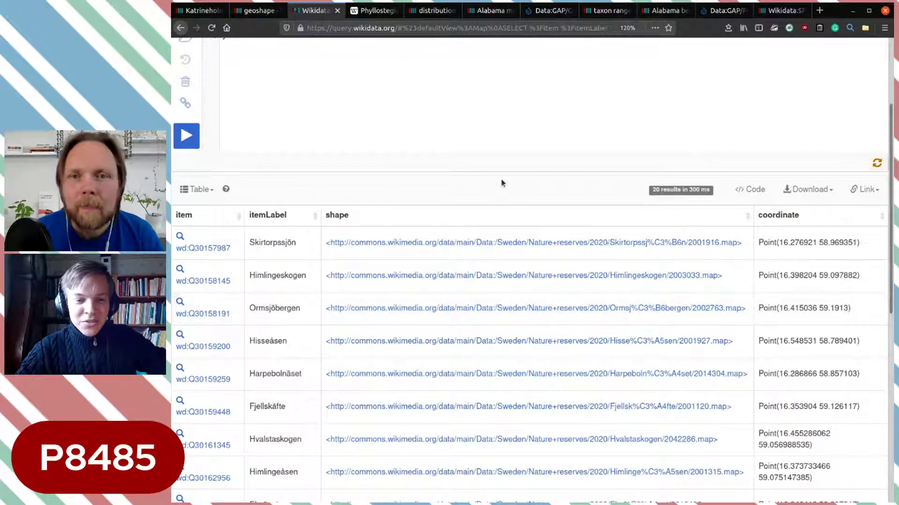
- Duplicate the four-line ?item pattern, from wdt:P31 to wdt:P625, directly below the original in the query
scroll(501, 181, up, 3)
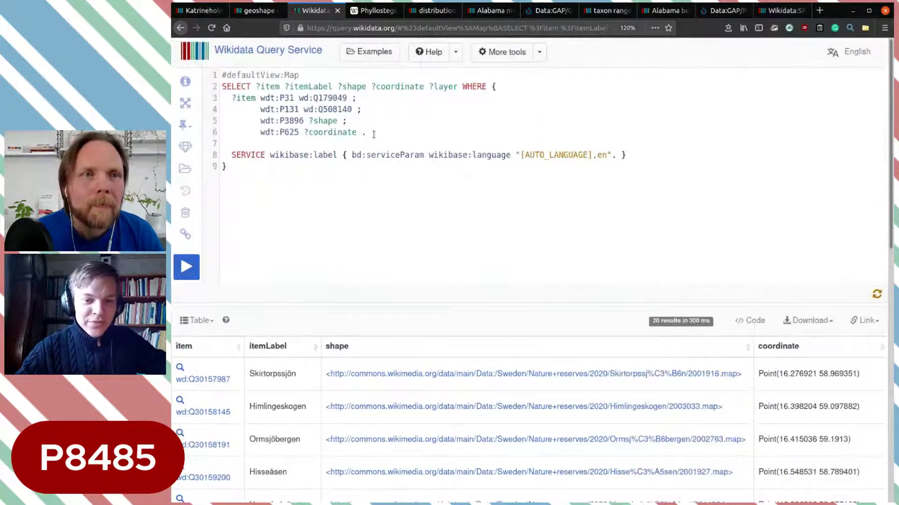
drag(369, 134, 223, 100)
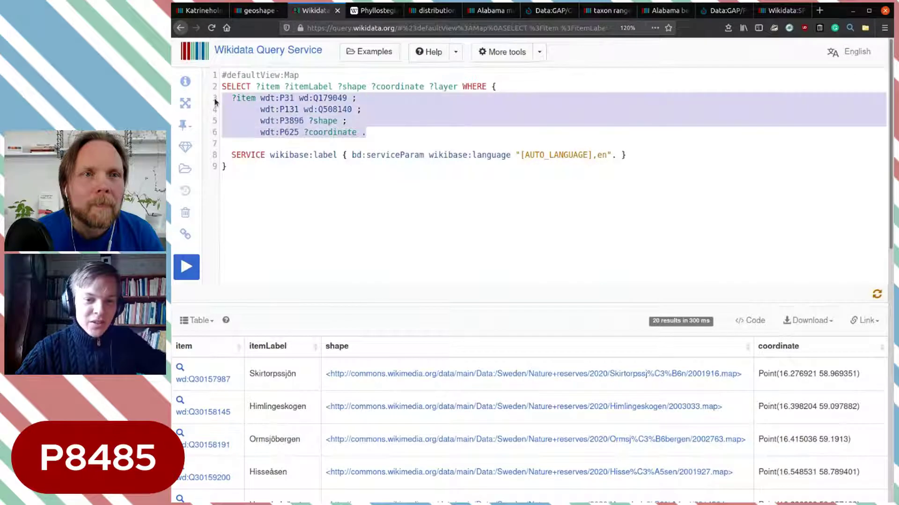
click(257, 106)
drag(366, 134, 233, 96)
key(ctrl+c)
key(Right)
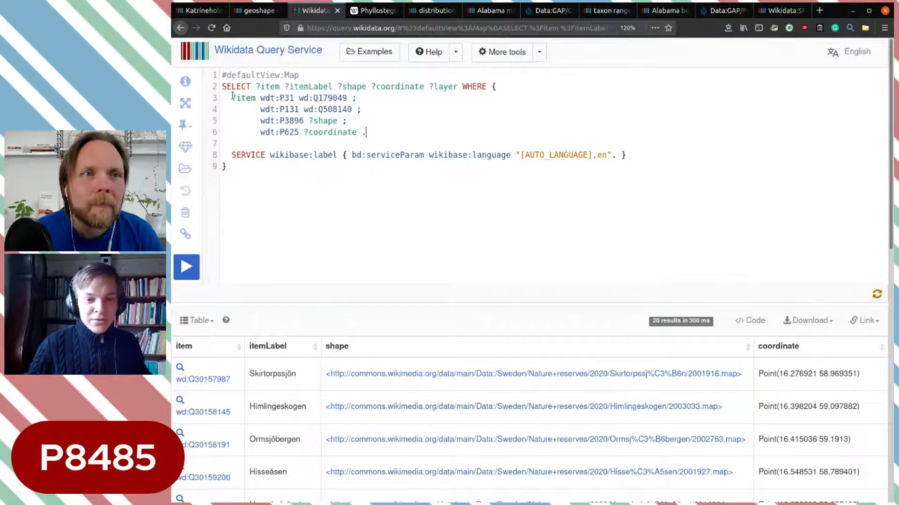
key(Return)
key(ctrl+v)
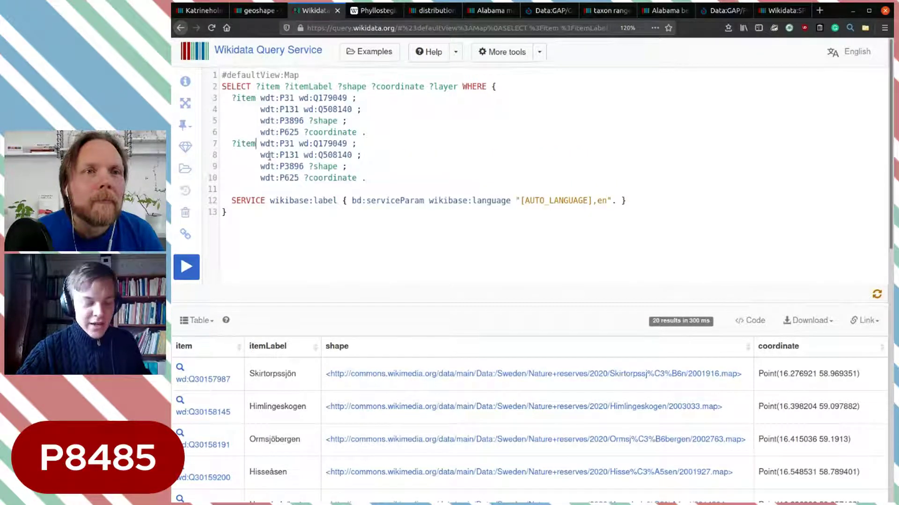
- Rename the subject of the copied pattern to ?item2 and remove its wdt:P3896 ?shape line
text(2)
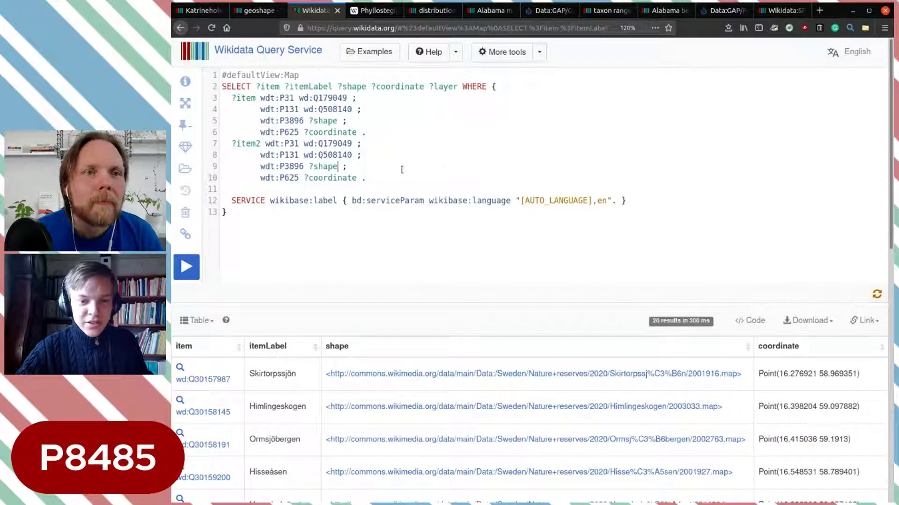
triple_click(369, 167)
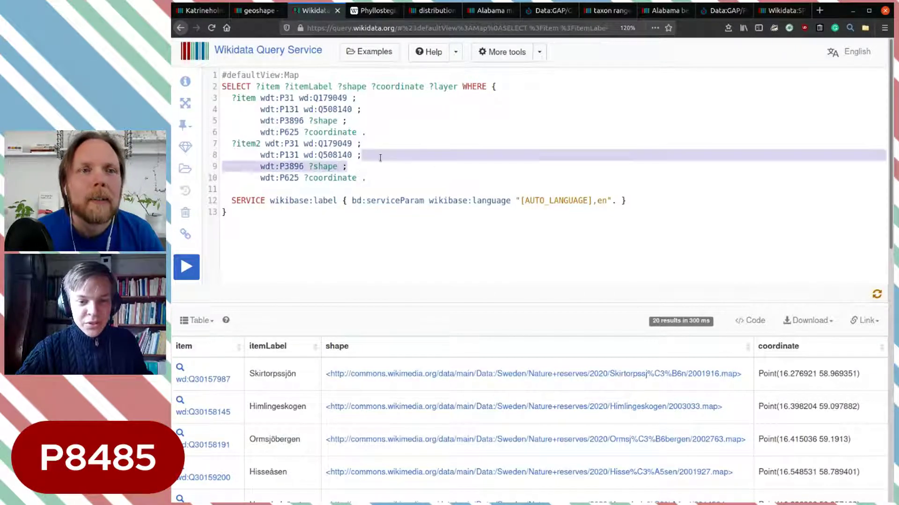
key(BackSpace)
- Remove the wdt:P625 line from the ?item pattern, end its ?shape line with a period, and run the query to view the map
drag(369, 136, 343, 117)
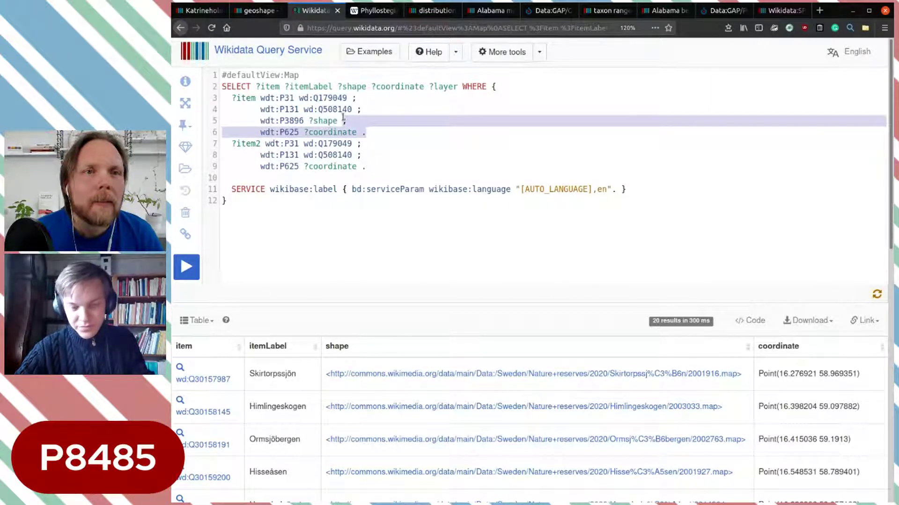
text(.)
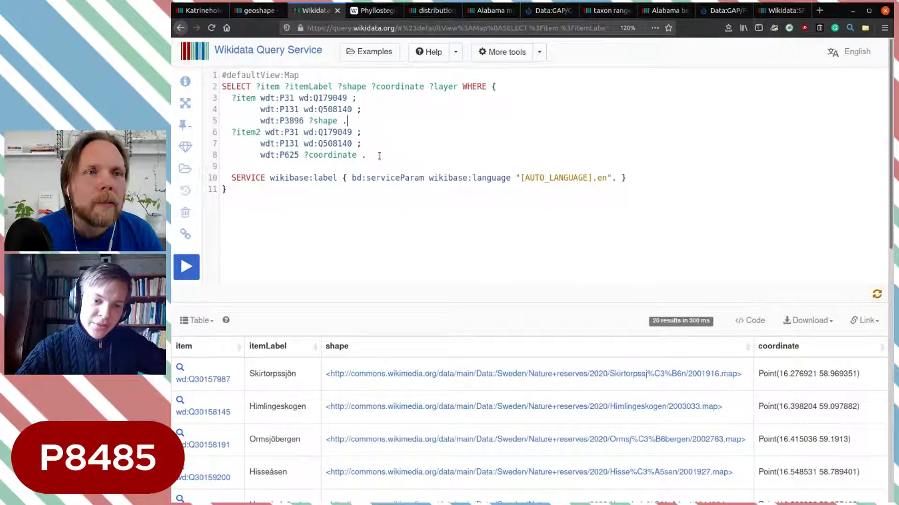
key(ctrl+Return)
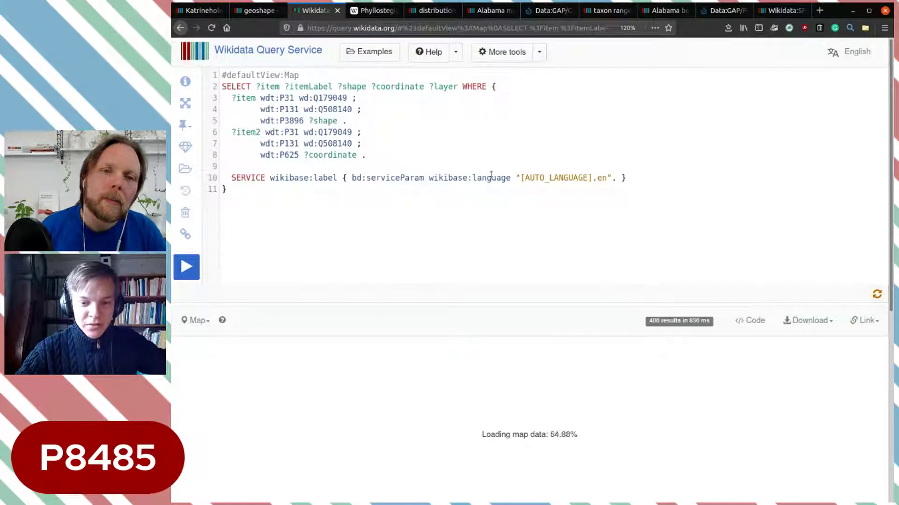
scroll(490, 175, down, 3)
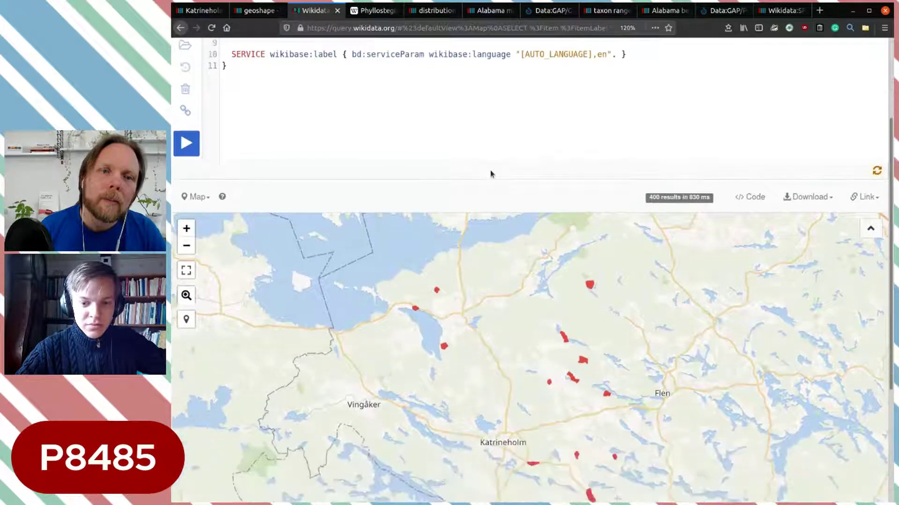
scroll(490, 174, down, 3)
scroll(571, 264, up, 1)
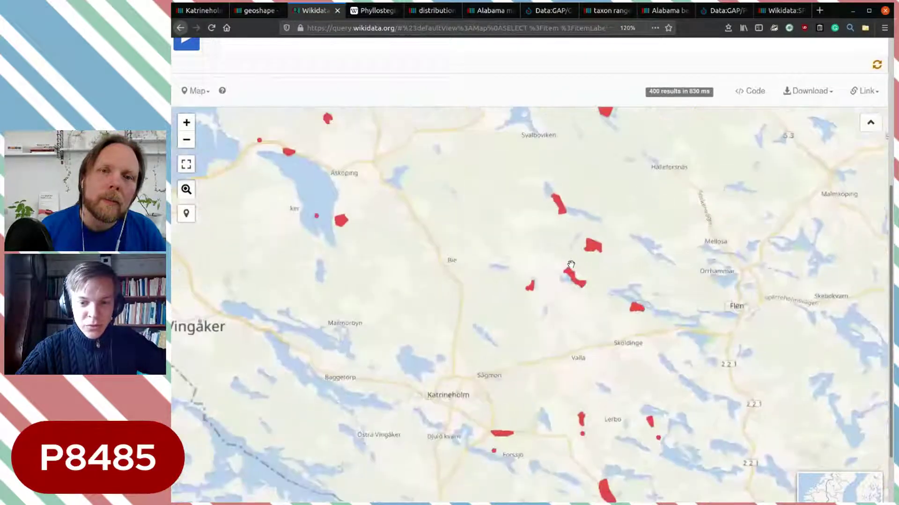
scroll(478, 80, up, 6)
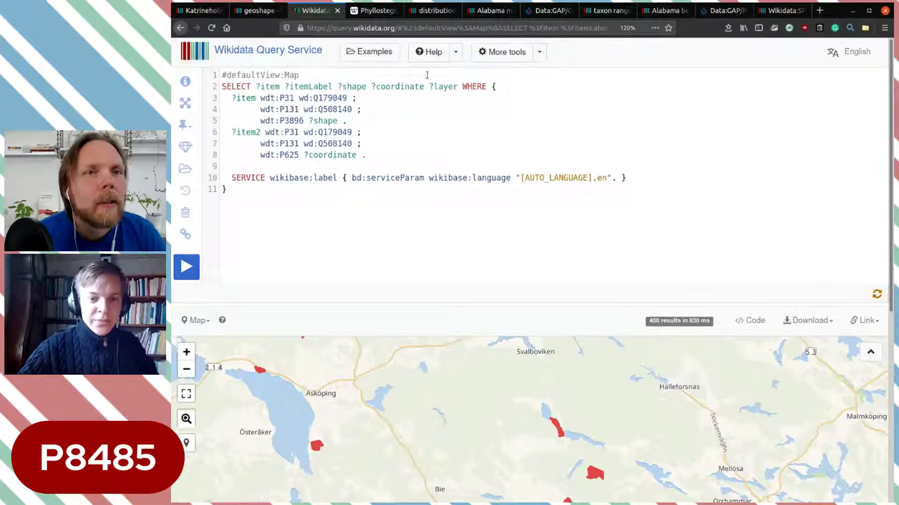
- Display the query results as a table and check how coordinates are paired with the items
click(205, 321)
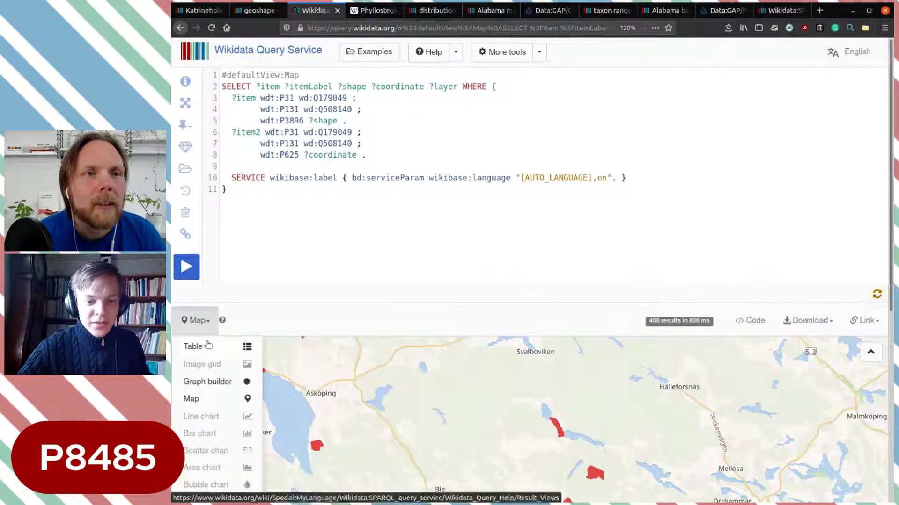
click(205, 345)
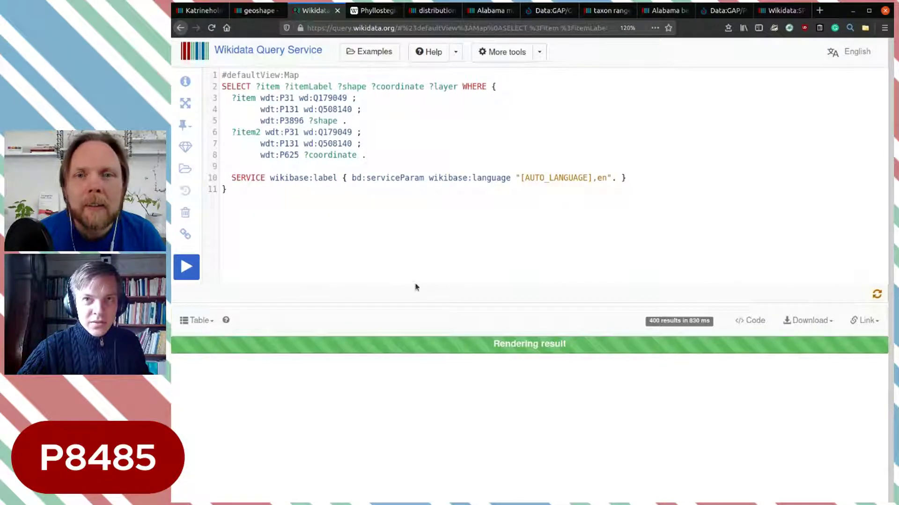
scroll(416, 287, down, 5)
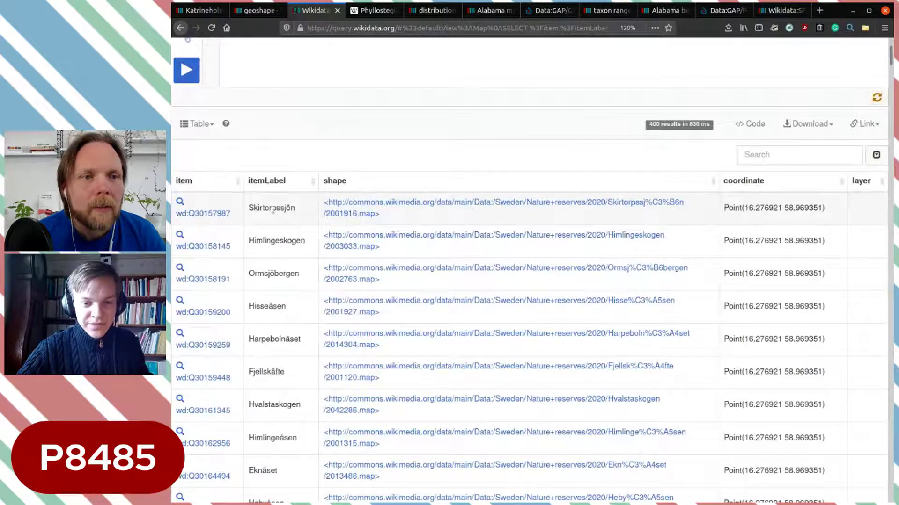
scroll(276, 238, down, 10)
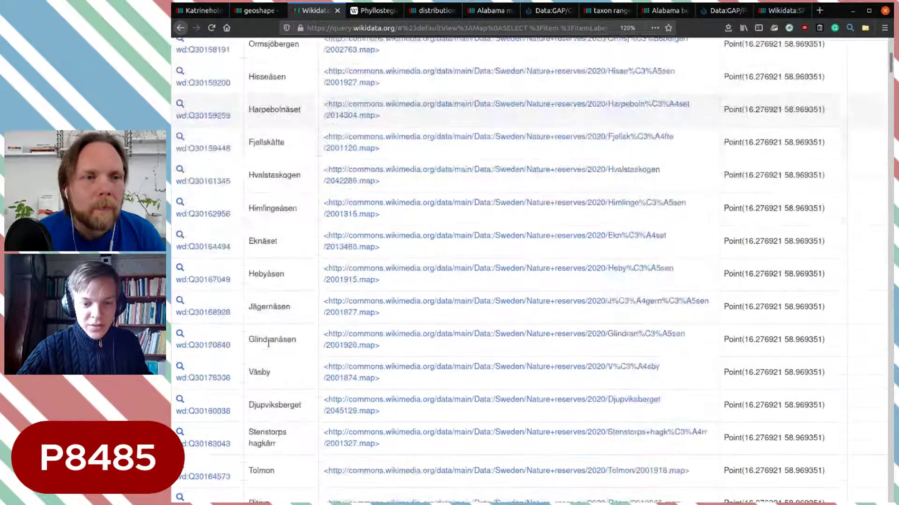
scroll(266, 304, down, 5)
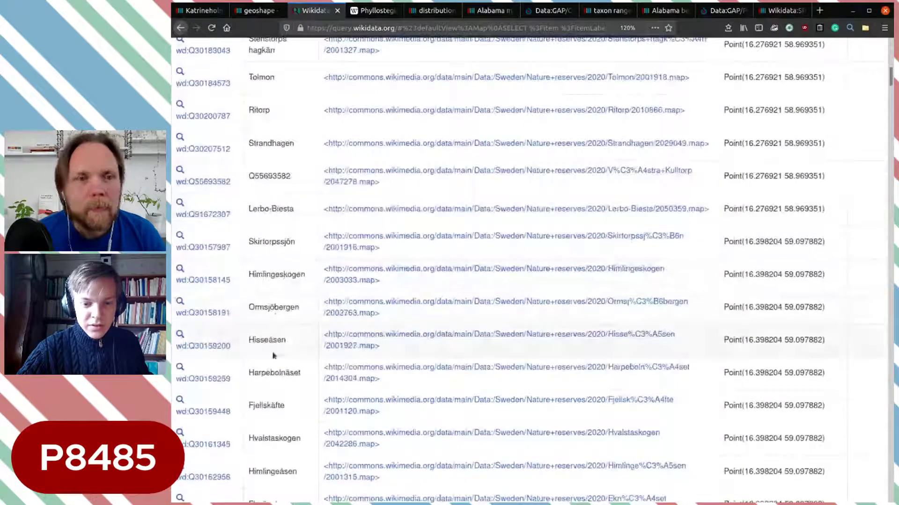
scroll(271, 262, up, 20)
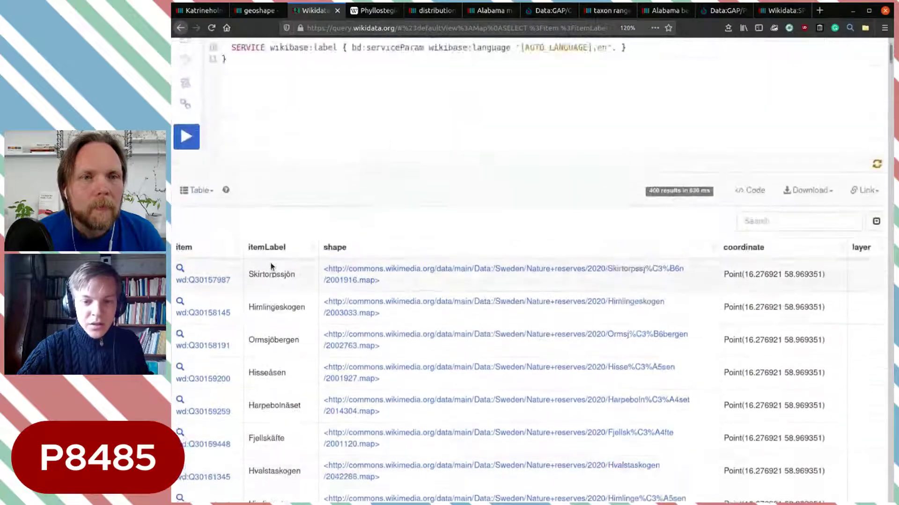
- Add DISTINCT after SELECT in the outer query and run it again
click(251, 82)
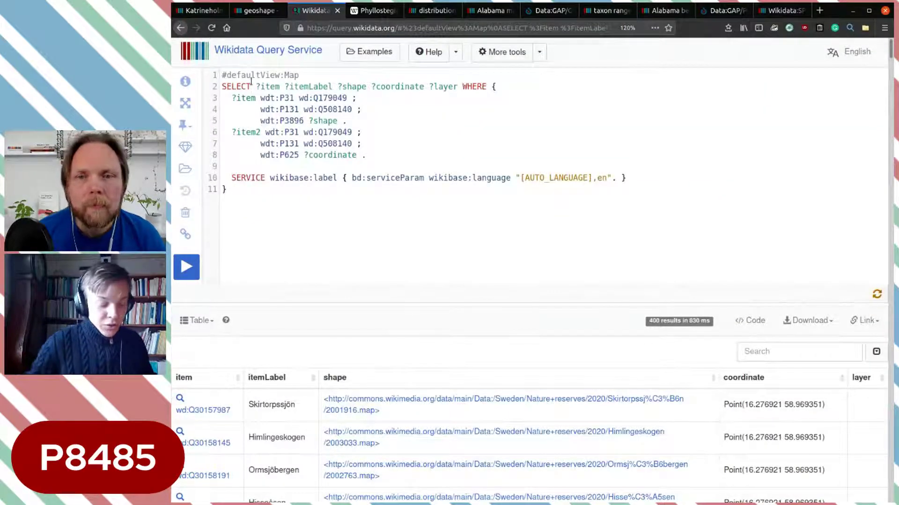
text(DISTINCT)
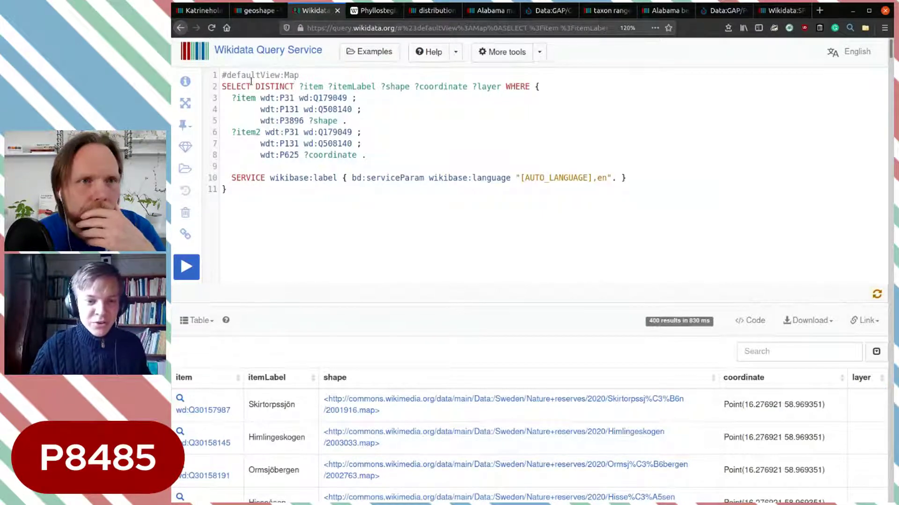
key(ctrl+Return)
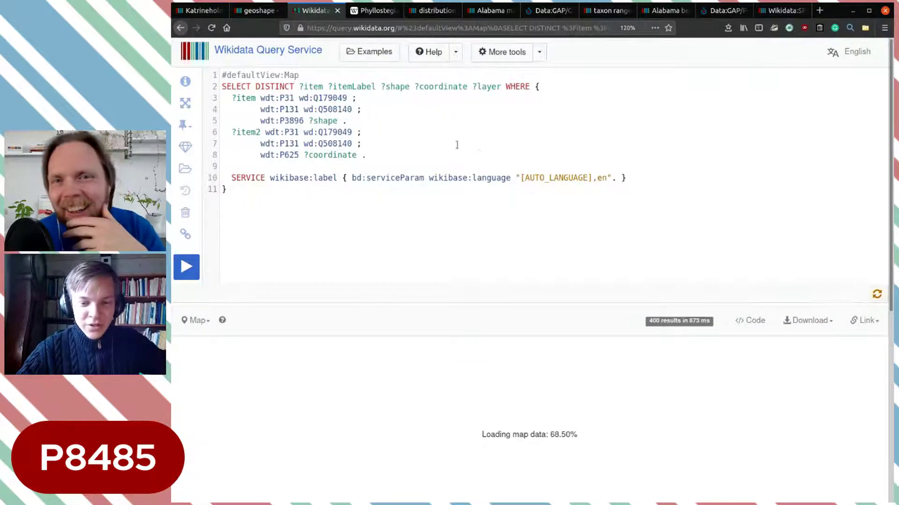
scroll(534, 202, down, 3)
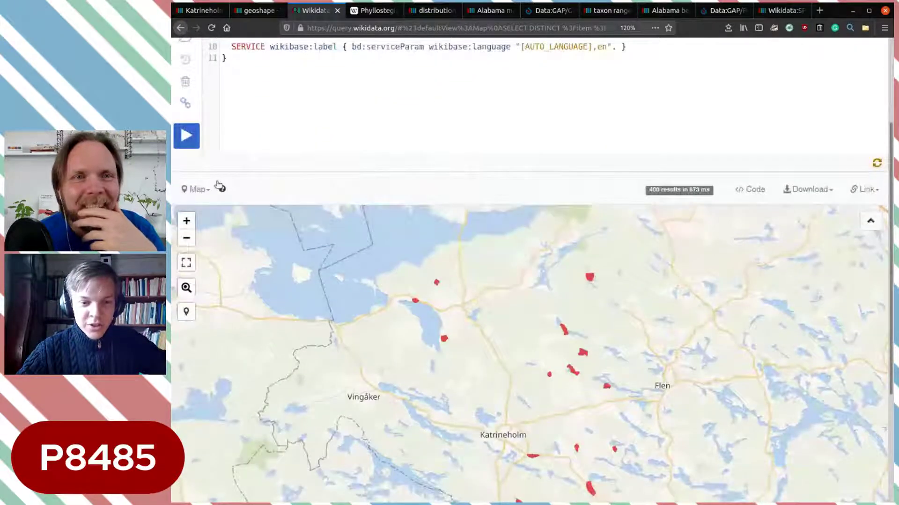
- Show the DISTINCT query's results as a table and compare the item, shape and coordinate columns across the rows
click(214, 187)
click(193, 216)
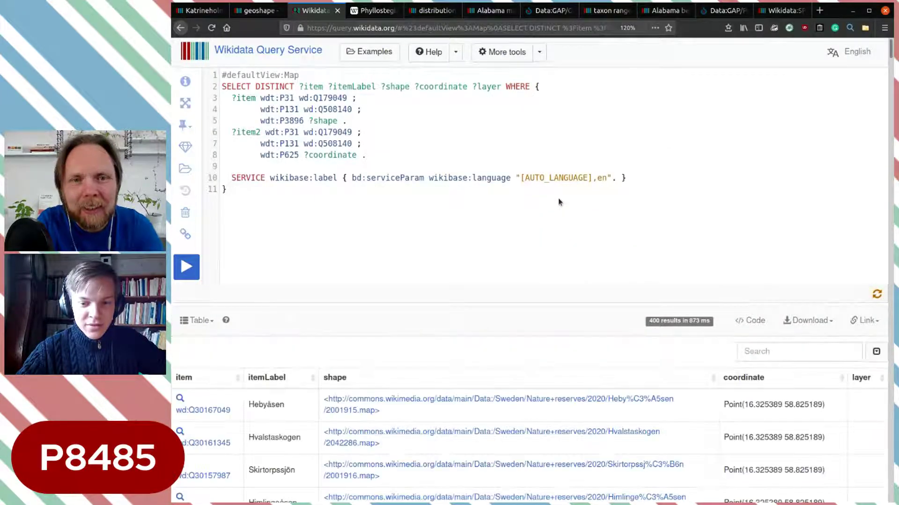
scroll(558, 202, down, 5)
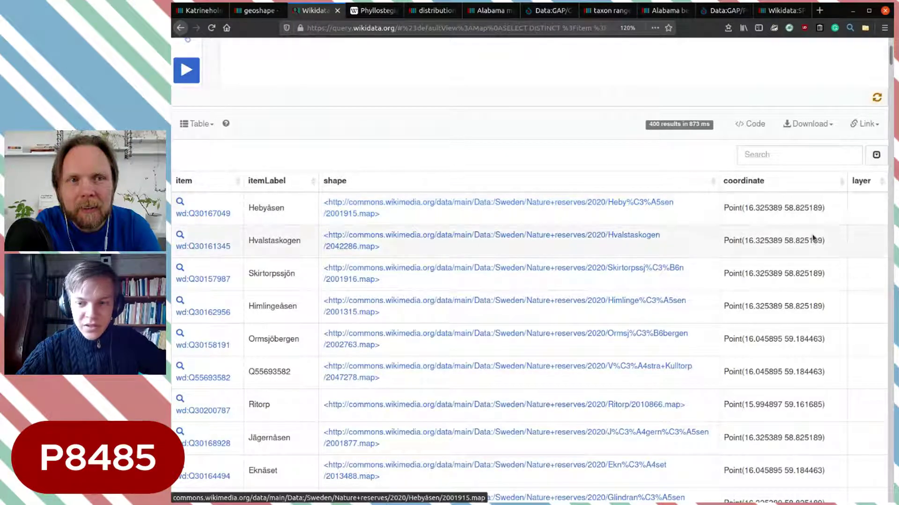
scroll(596, 235, down, 6)
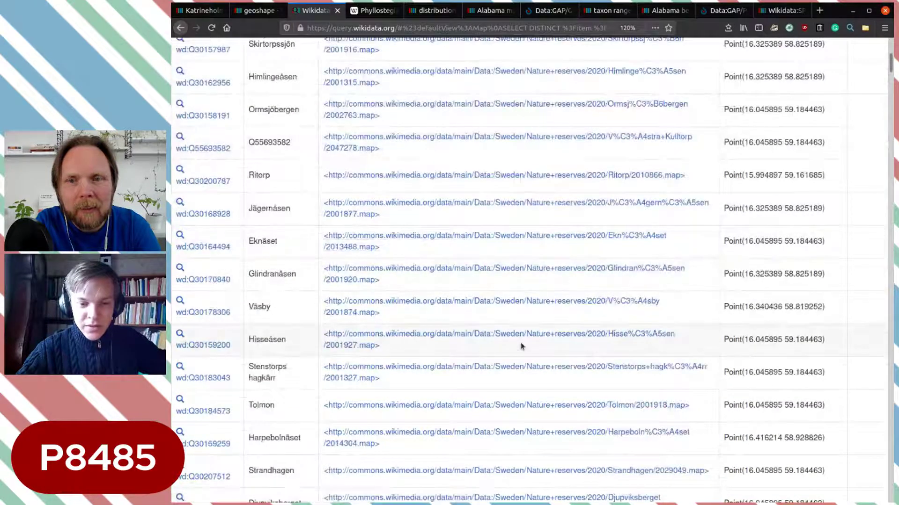
scroll(538, 400, down, 6)
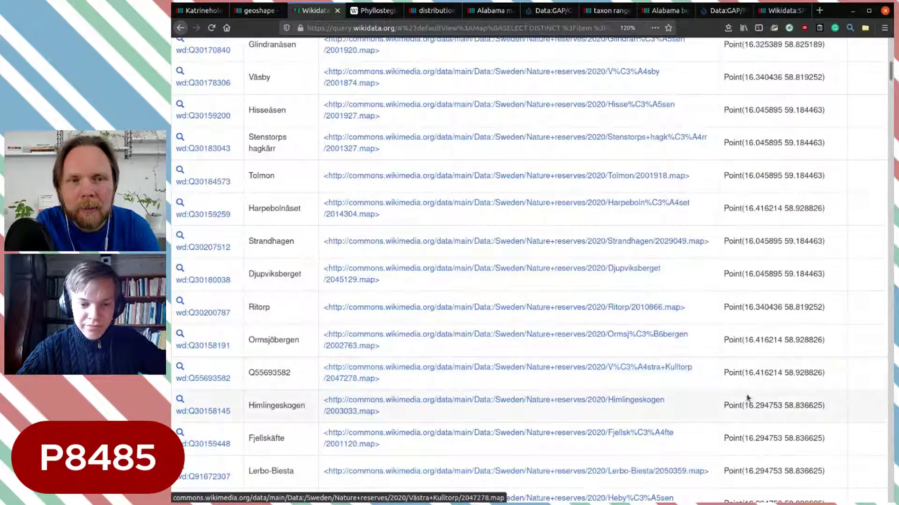
scroll(339, 280, down, 10)
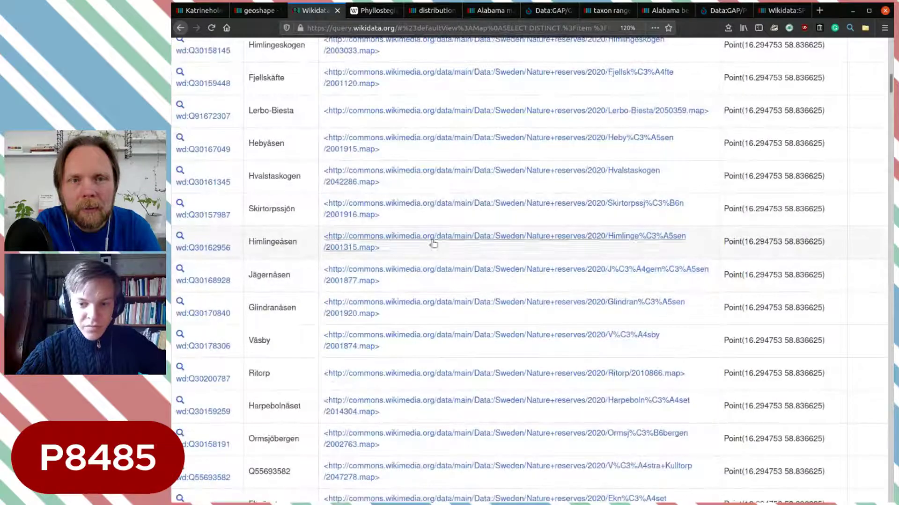
scroll(452, 266, up, 5)
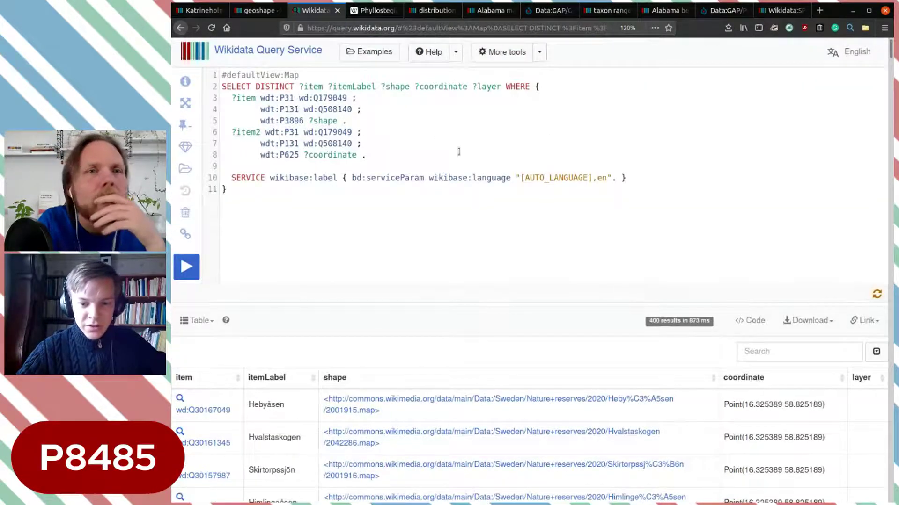
- Review the separate ?item and ?item2 patterns in the query, including the wdt:P131 wd:Q508140 condition
click(373, 149)
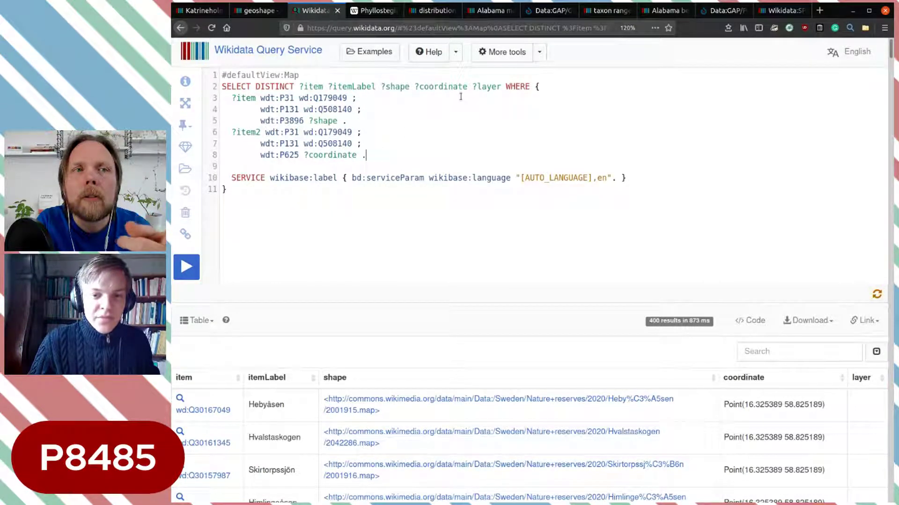
drag(367, 155, 229, 130)
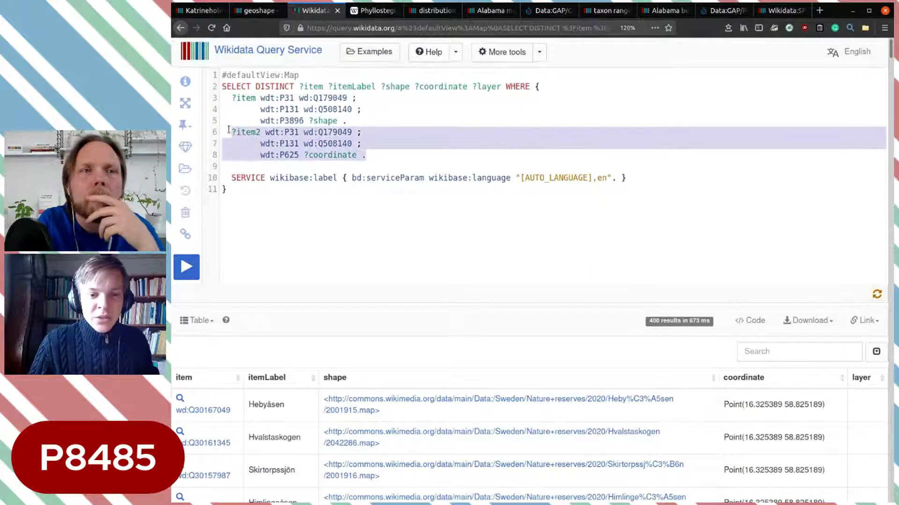
click(231, 131)
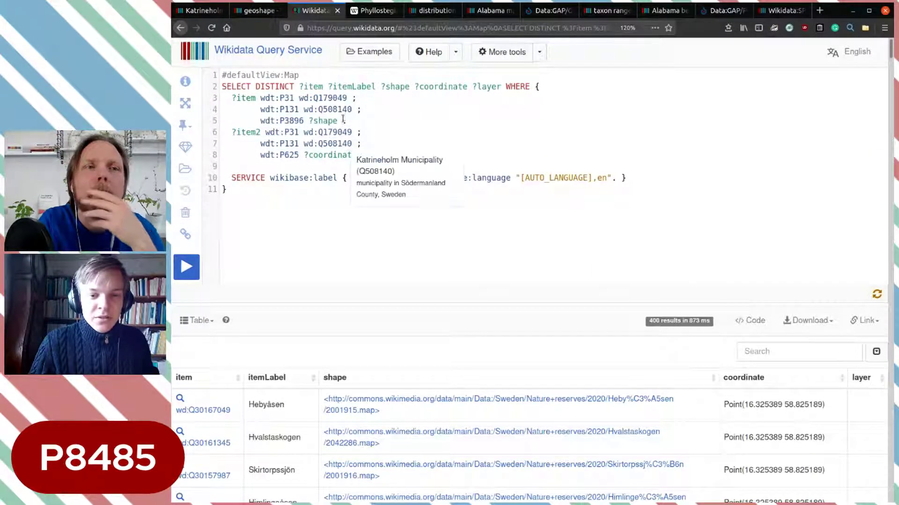
drag(347, 120, 234, 99)
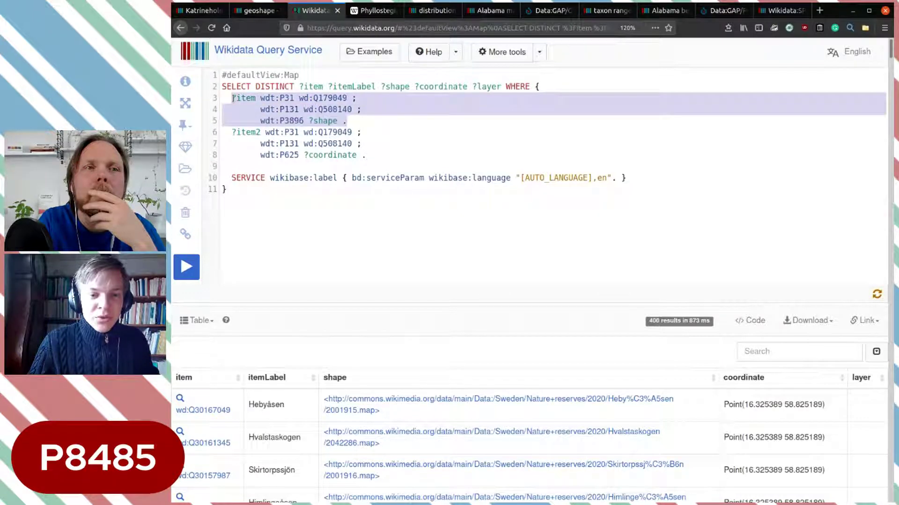
click(360, 115)
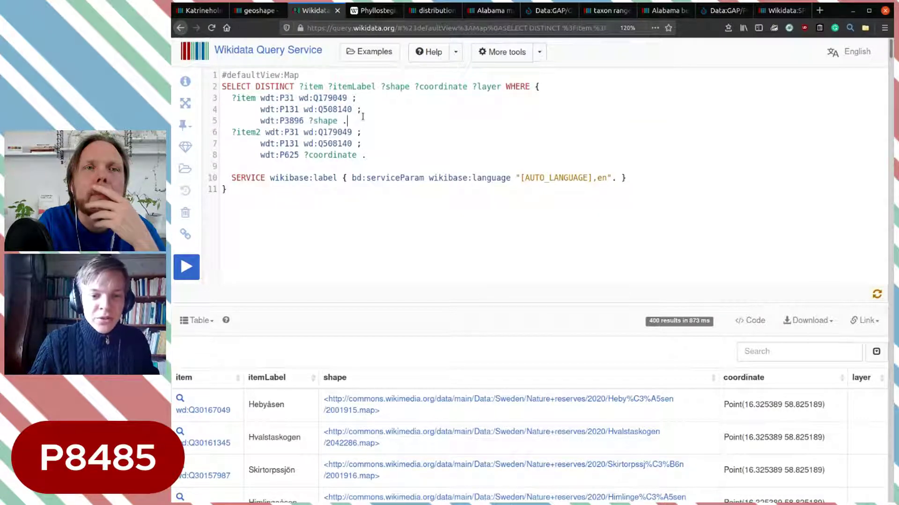
mouse_move(342, 109)
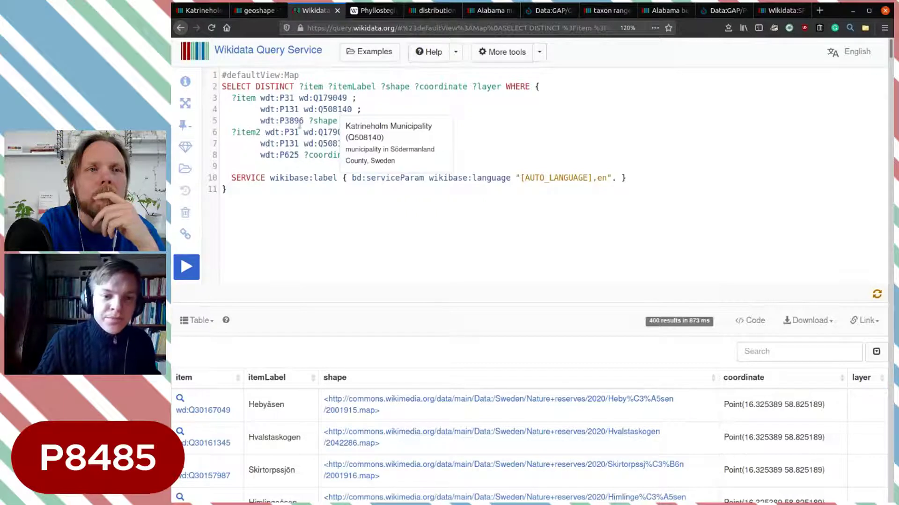
mouse_move(274, 110)
click(377, 108)
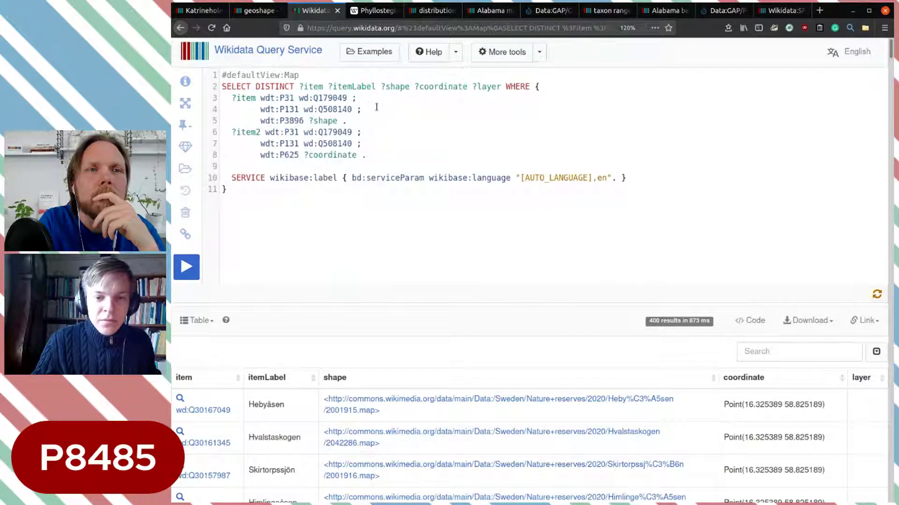
- Insert an empty curly-brace block directly below the SELECT DISTINCT line, above the ?item pattern
click(355, 119)
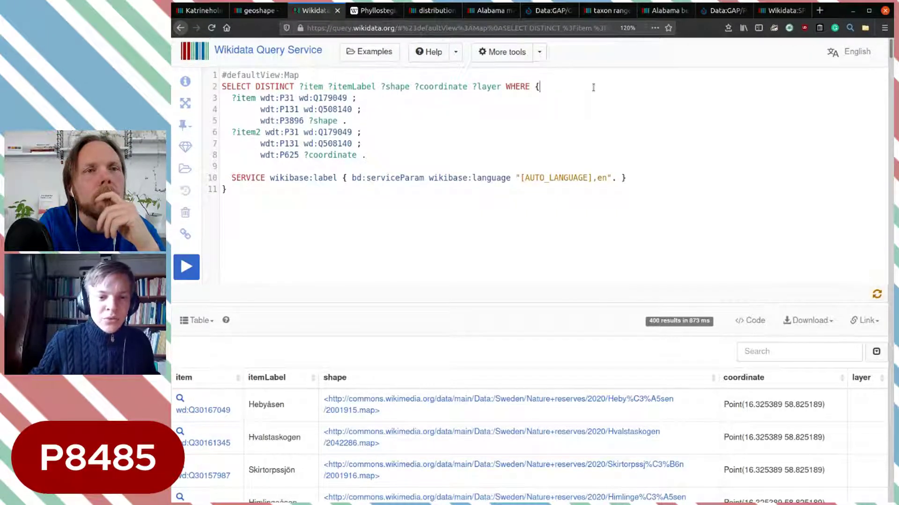
key(Return)
text({})
key(Return)
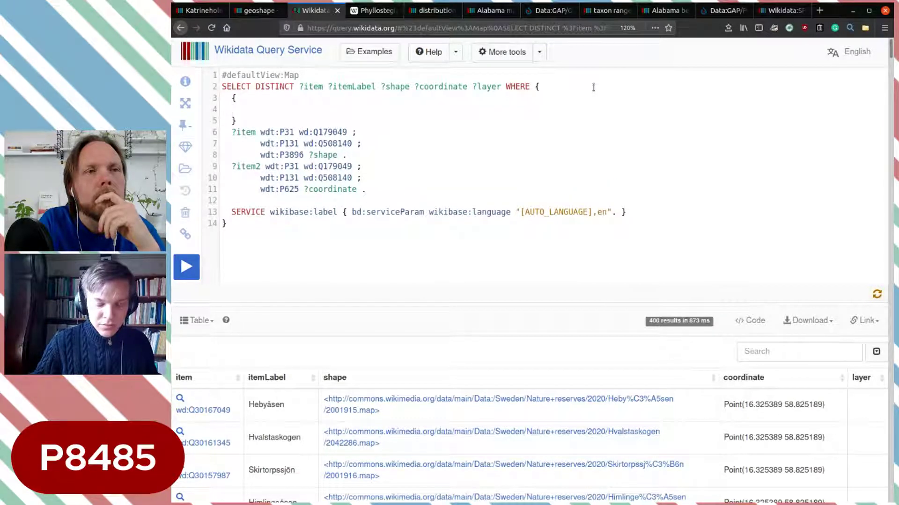
- Write a SELECT * WHERE subquery inside the new block, with an empty line between its own curly braces
text(SELECV)
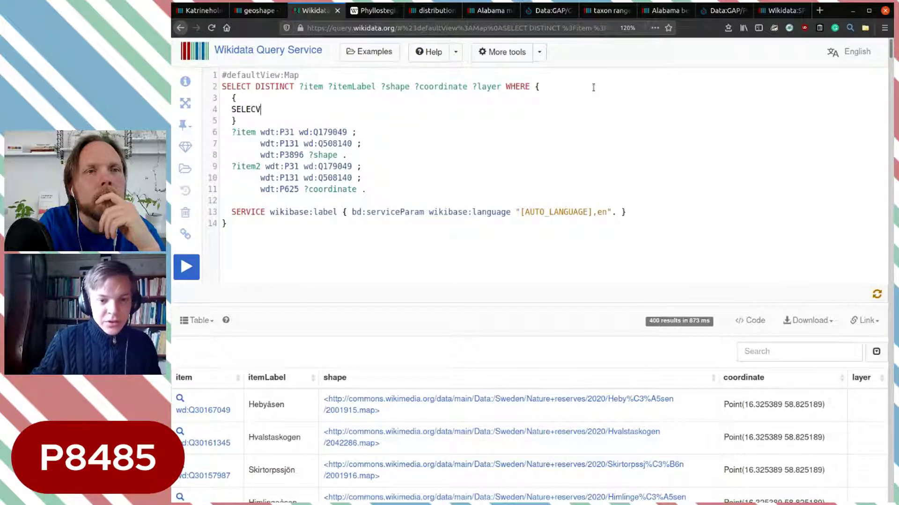
key(BackSpace)
text(T * WHERE)
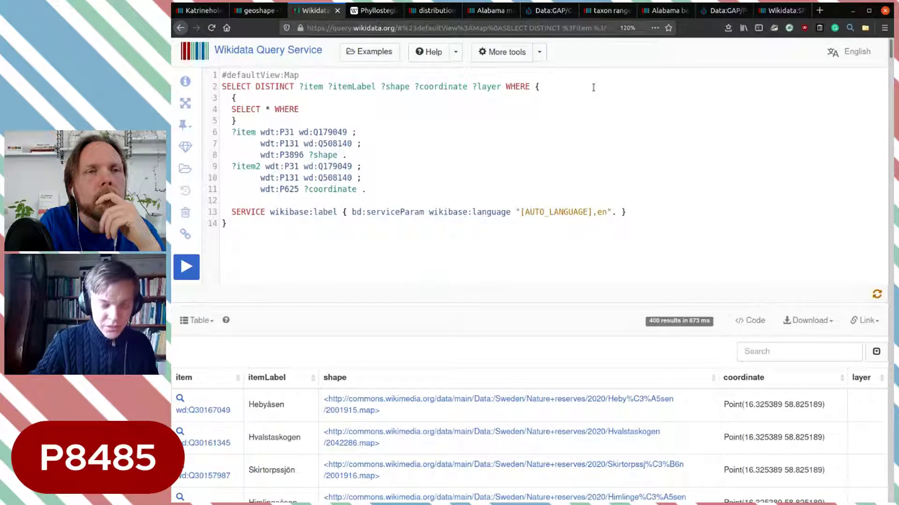
text( {})
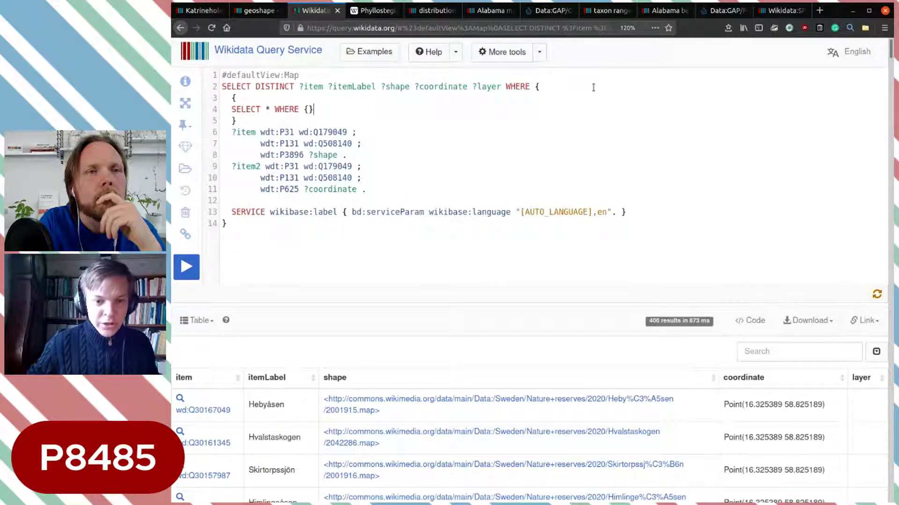
key(Left)
key(Return)
key(Return)
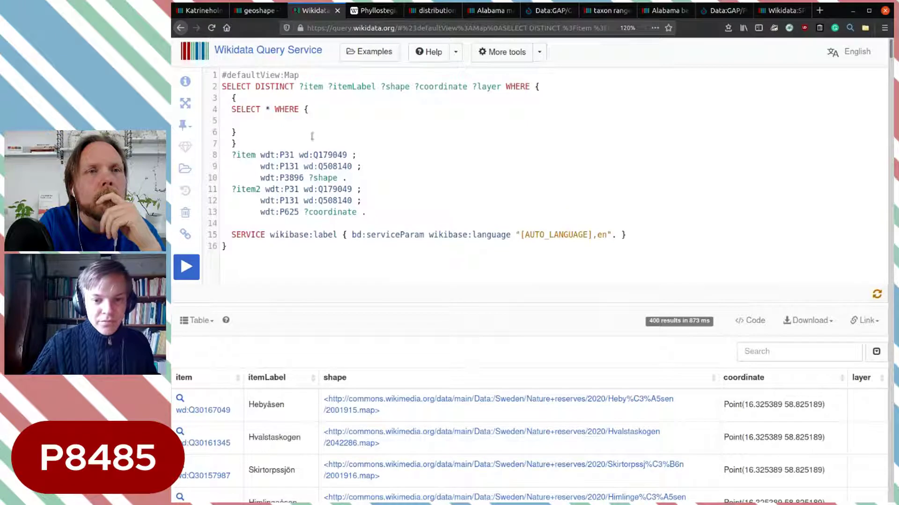
- Move the three-line ?item pattern with wdt:P3896 ?shape into the SELECT * WHERE subquery and add blank lines above the ?item2 pattern
drag(350, 178, 195, 160)
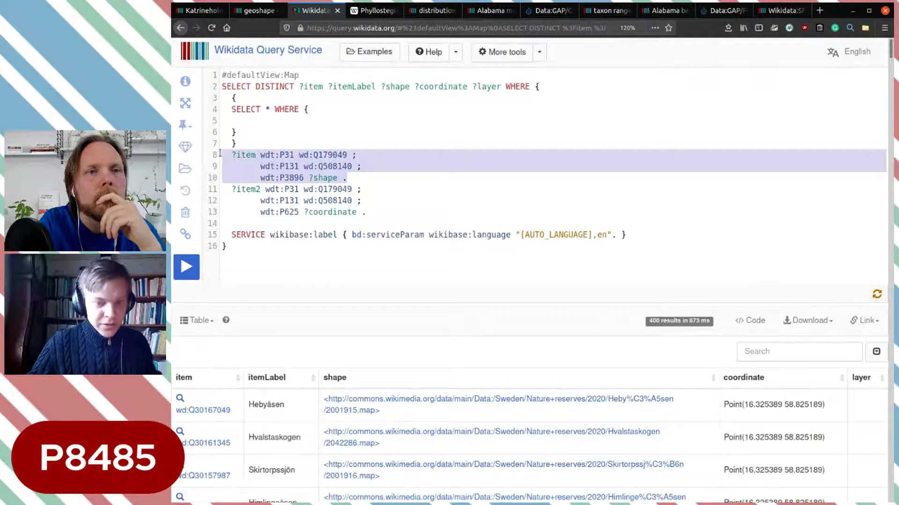
key(ctrl+x)
click(292, 117)
key(ctrl+v)
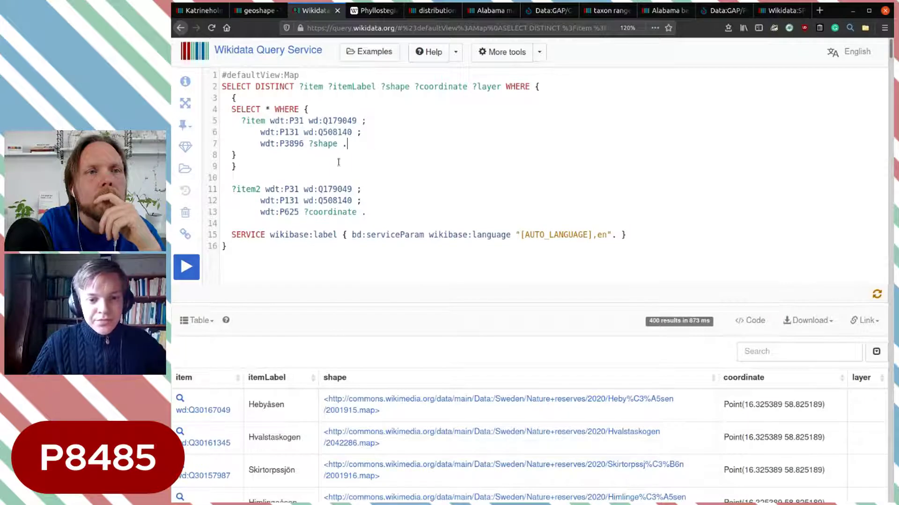
key(Return)
key(Return)
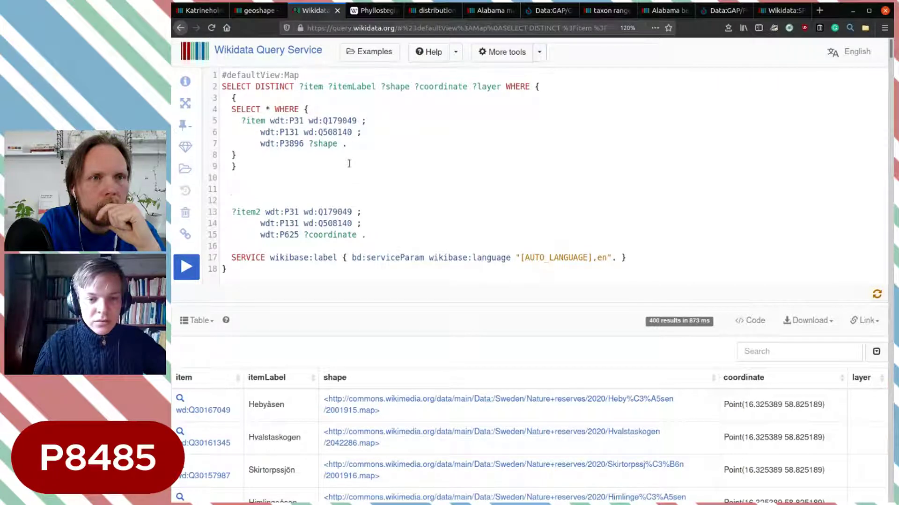
- Delete the ?item2 coordinate pattern, the blank lines above it and the subquery block's outer closing brace
mouse_move(366, 236)
mouse_down()
mouse_move(223, 217)
mouse_move(360, 225)
mouse_move(366, 238)
mouse_up()
click(234, 213)
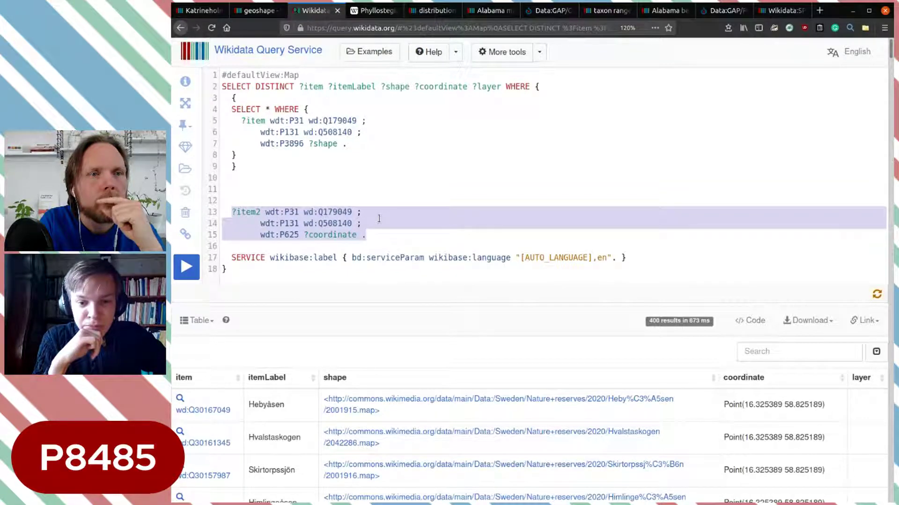
key(BackSpace)
key(BackSpace)
key(BackSpace)
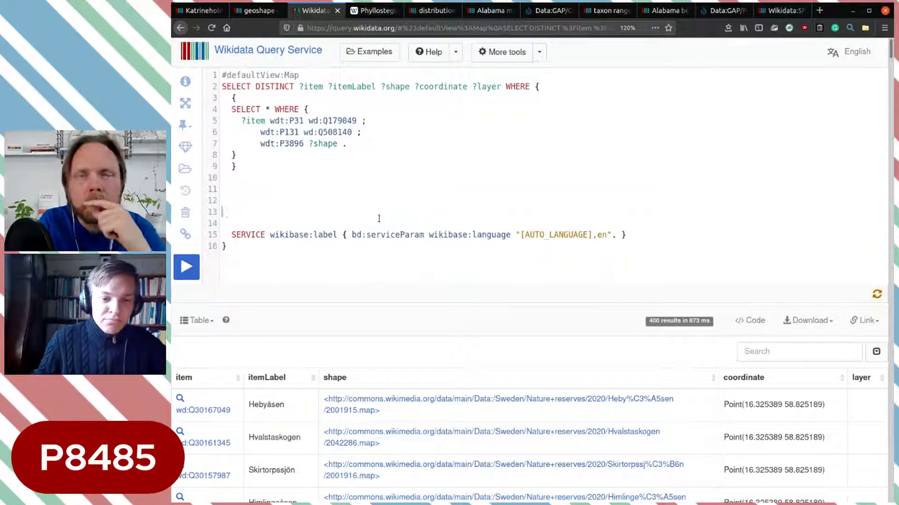
key(BackSpace)
key(BackSpace)
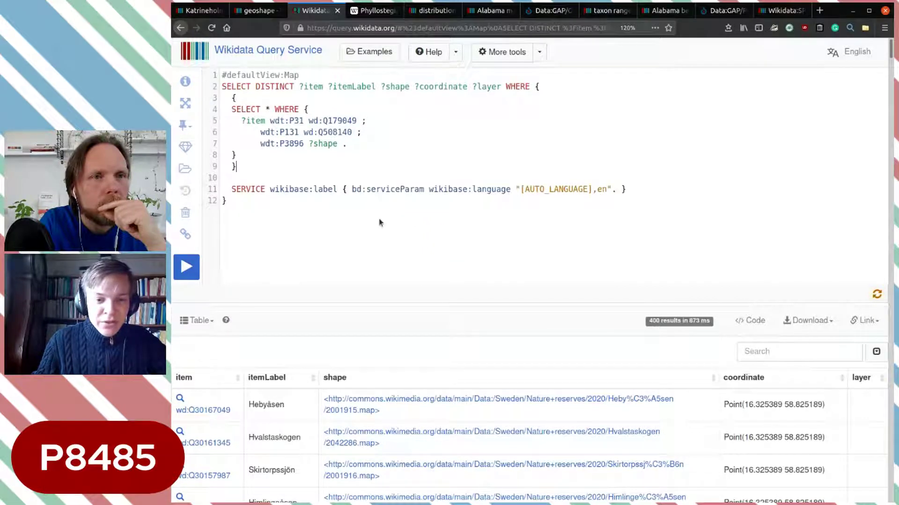
key(BackSpace)
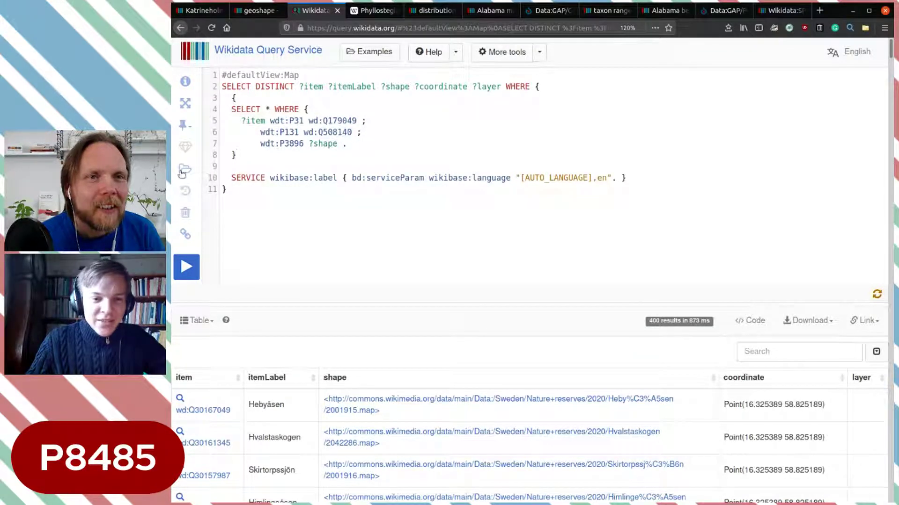
scroll(571, 116, down, 3)
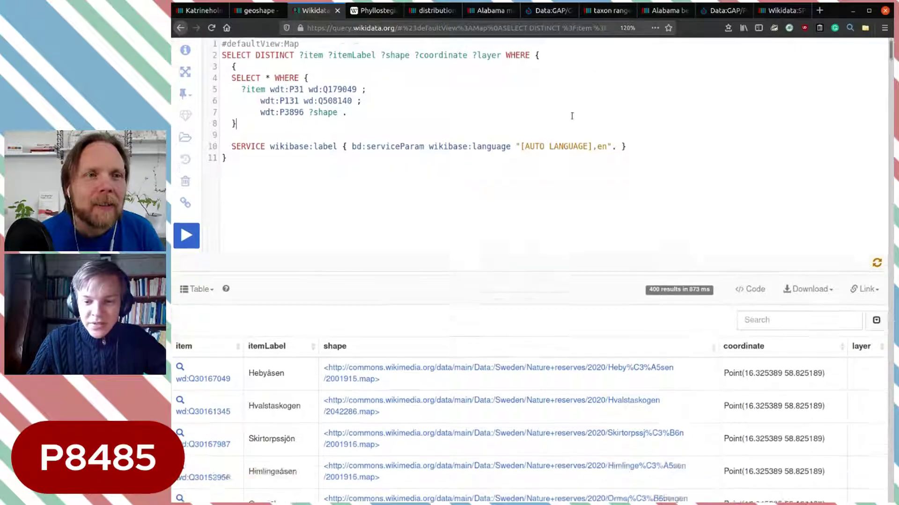
scroll(571, 116, up, 3)
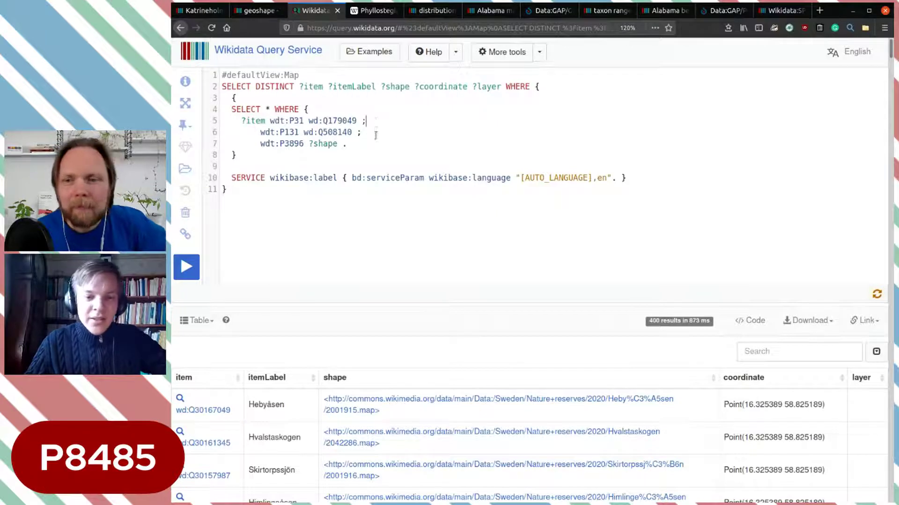
drag(249, 154, 222, 97)
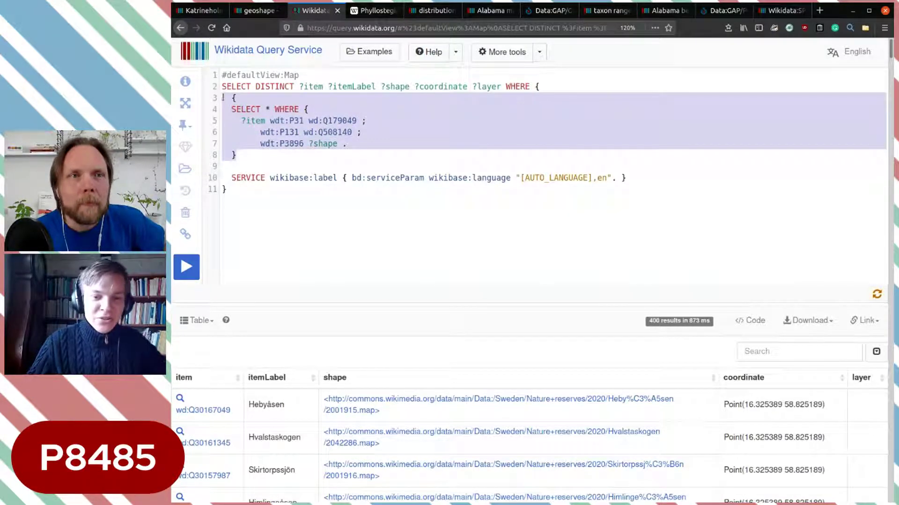
click(465, 127)
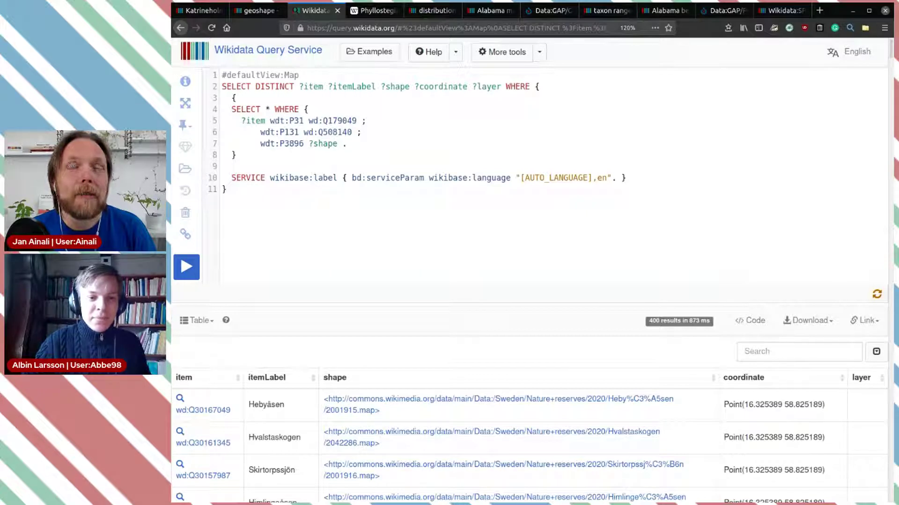
- Open Swedish Wikipedia in a new tab and go to its article Himlingeåsen
key(ctrl+t)
text(sv.)
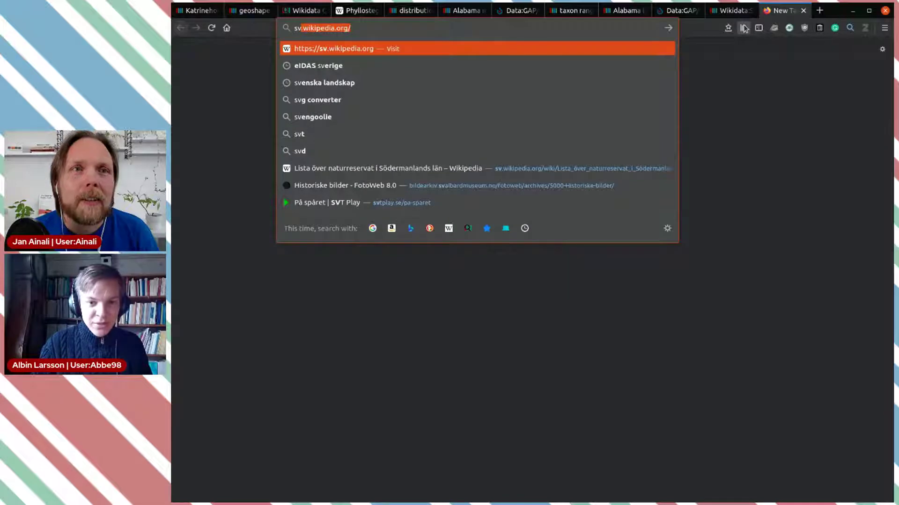
key(Return)
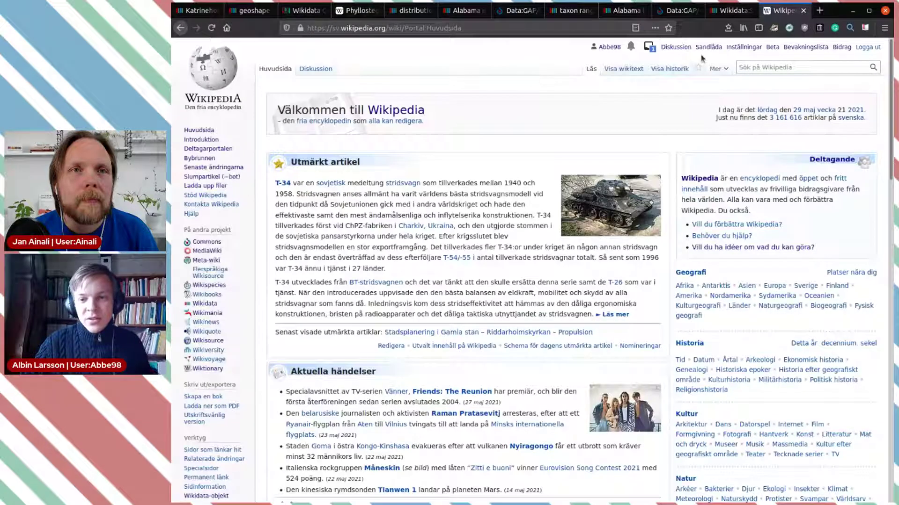
click(757, 63)
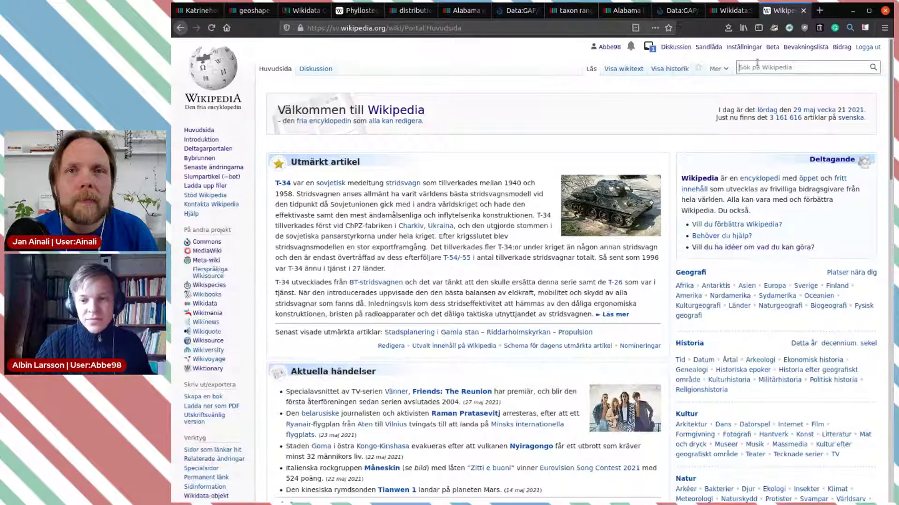
text(Himling)
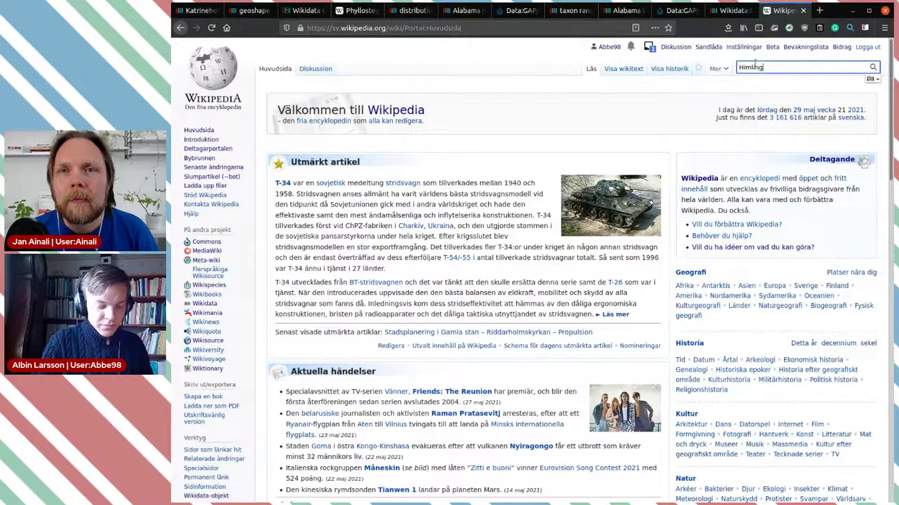
text(eåsen)
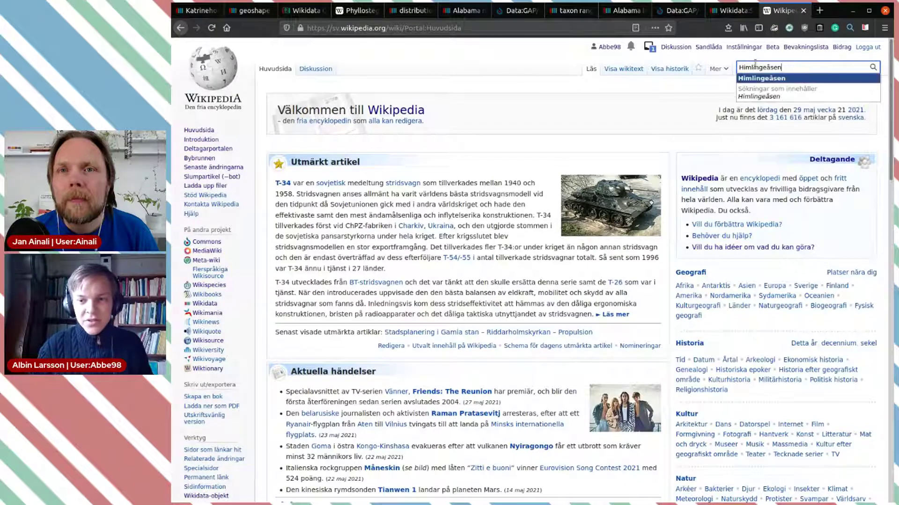
key(Return)
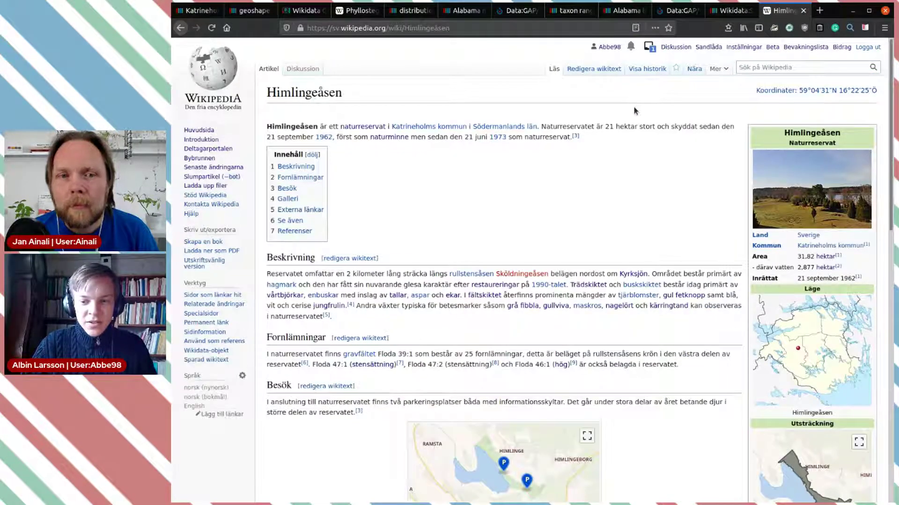
- Enlarge the article's Utsträckning map, zoom in on the nature reserve's shape, and close the map
scroll(634, 110, down, 2)
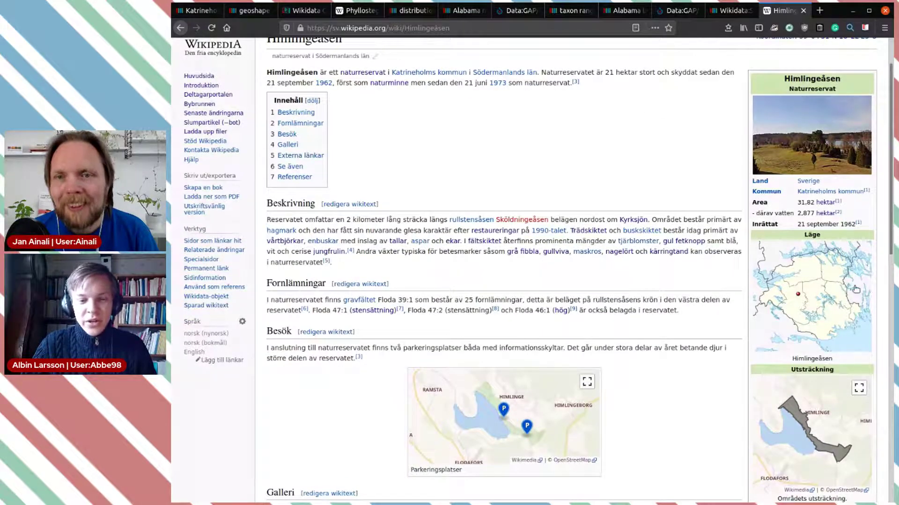
scroll(664, 208, down, 3)
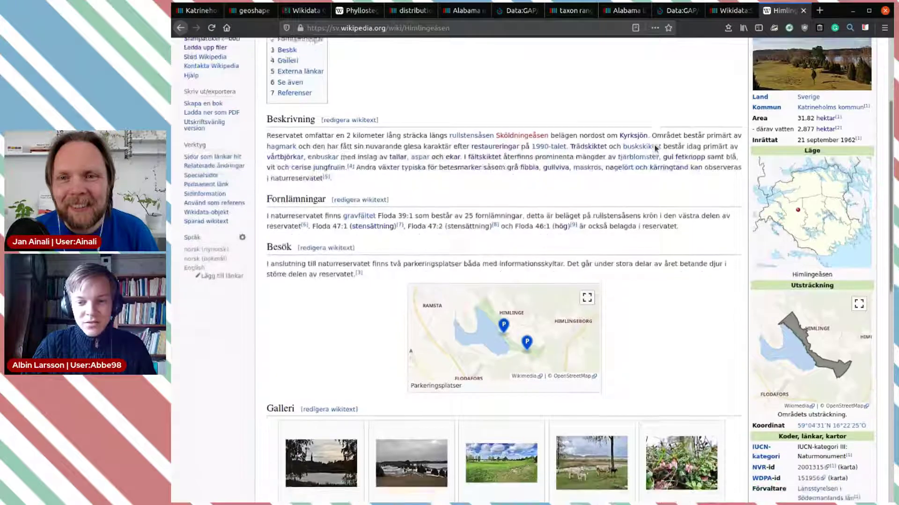
scroll(655, 148, down, 2)
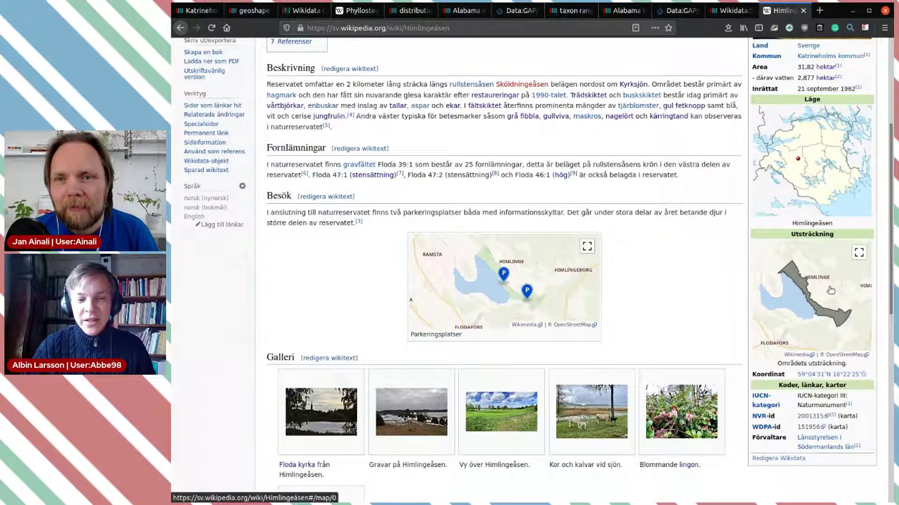
click(848, 266)
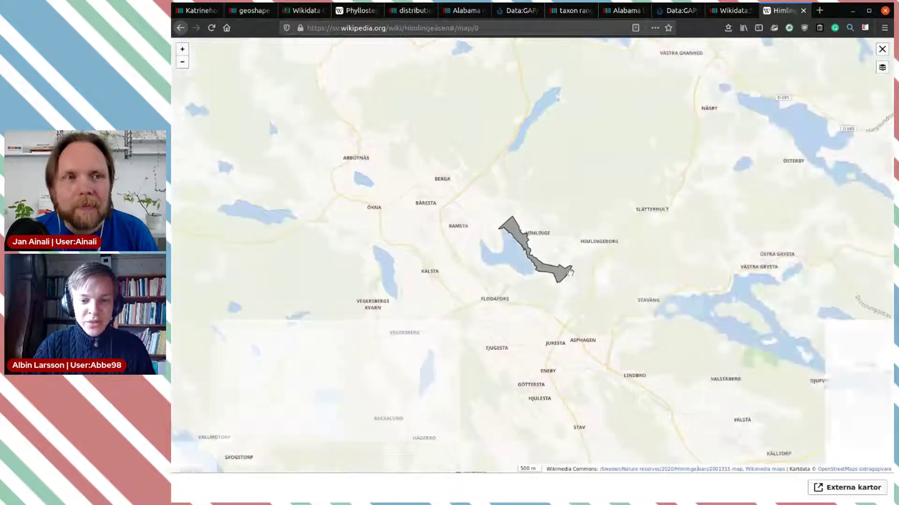
scroll(555, 255, up, 1)
drag(492, 232, 514, 276)
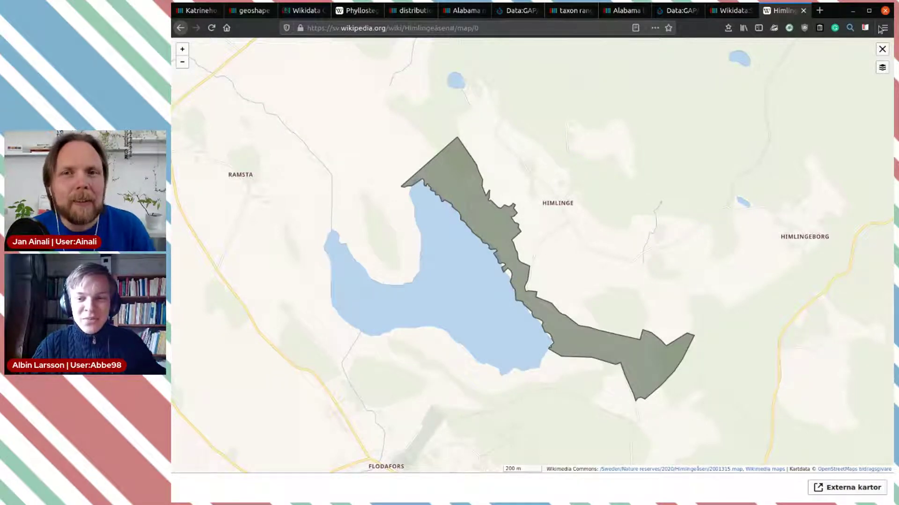
click(882, 49)
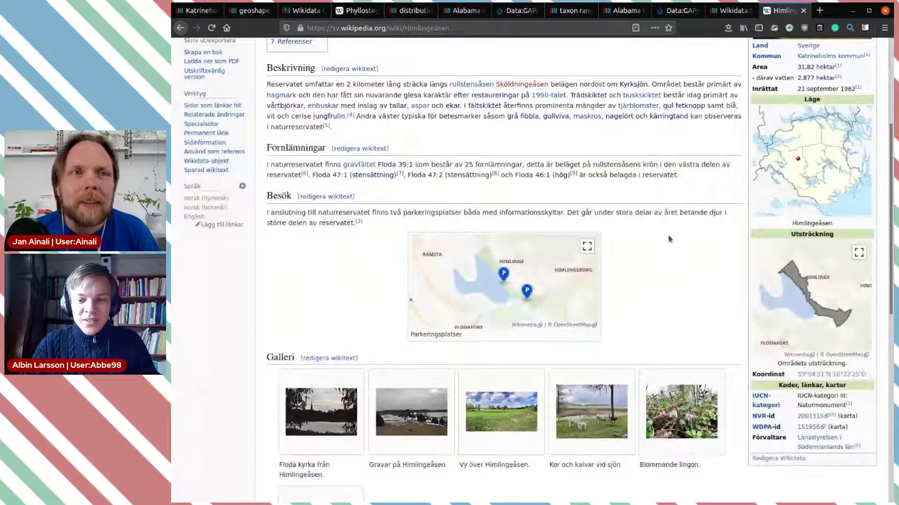
- View the Parkeringsplatser map enlarged and zoomed in, close it, and close the Himlingeåsen article
click(530, 265)
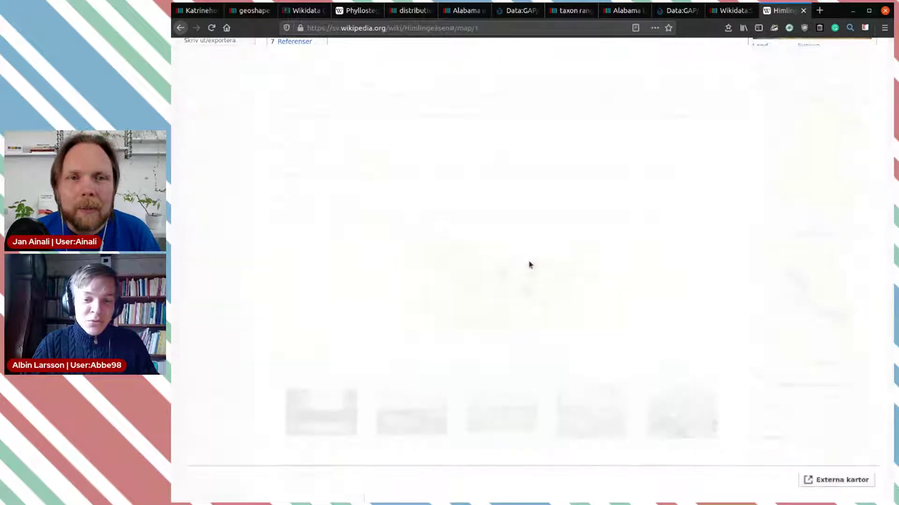
scroll(558, 277, up, 2)
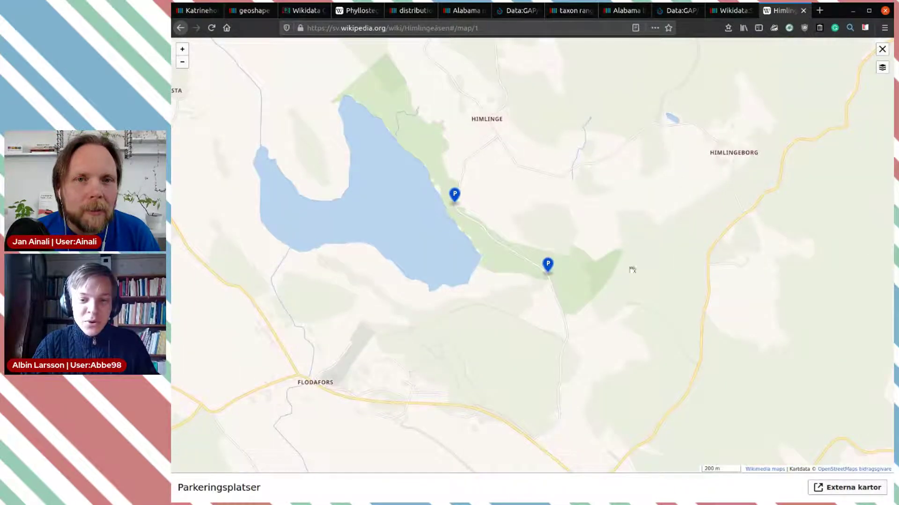
click(882, 49)
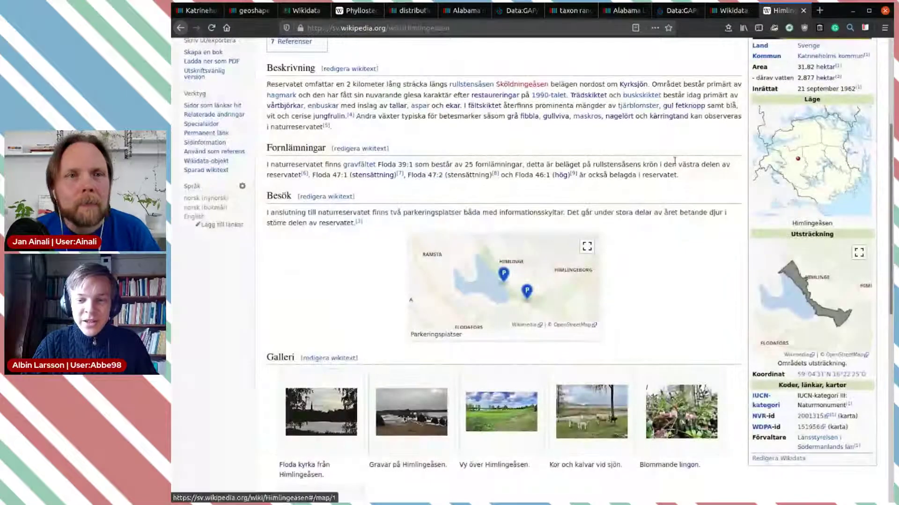
scroll(729, 389, up, 3)
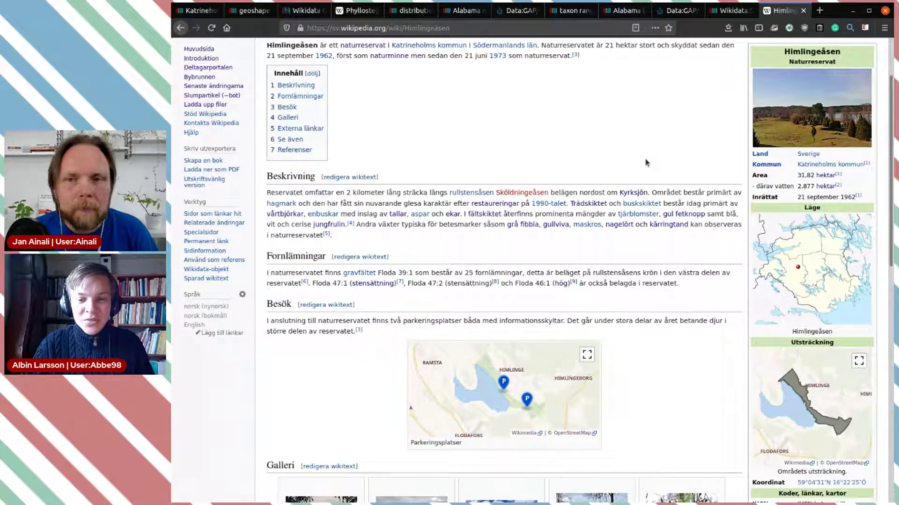
scroll(643, 161, up, 2)
click(803, 11)
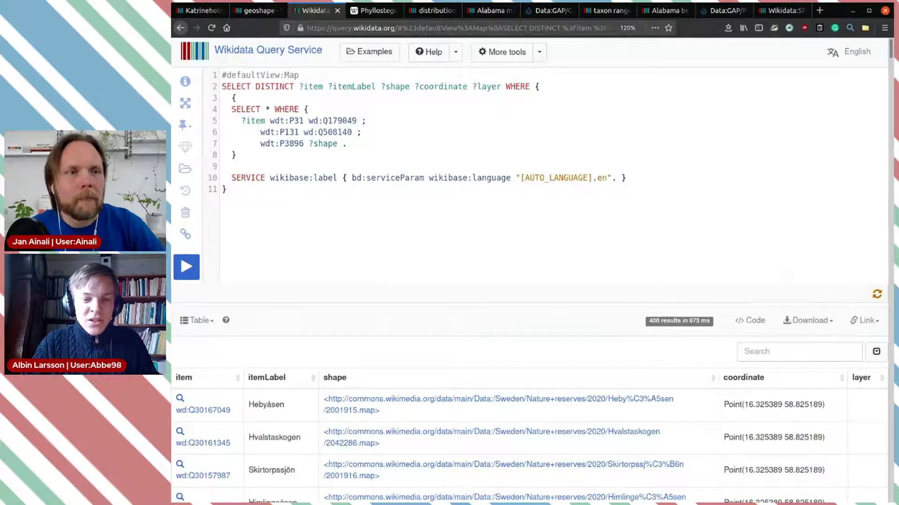
- Examine the publiccode.yml mapping table on Wikidata, comparing fields with their properties and comments and noting fields without a property
click(435, 12)
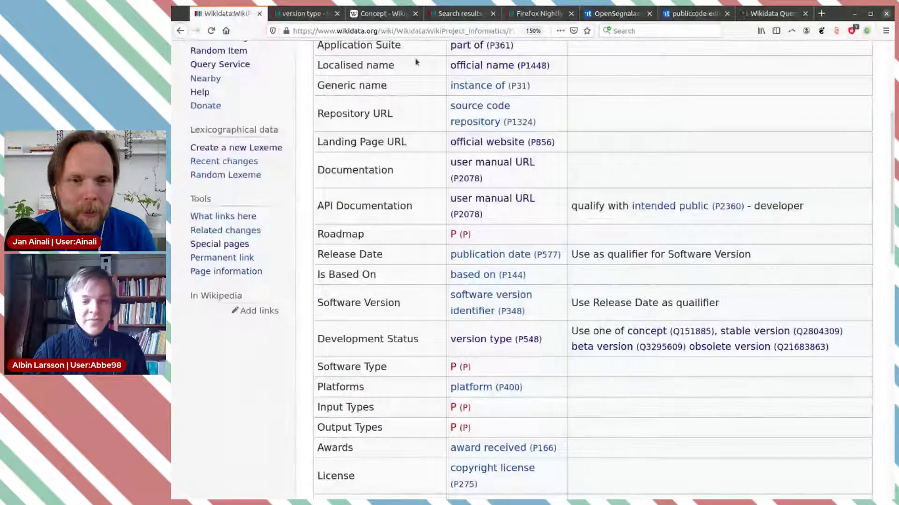
scroll(416, 61, down, 15)
scroll(410, 140, up, 4)
scroll(409, 143, up, 2)
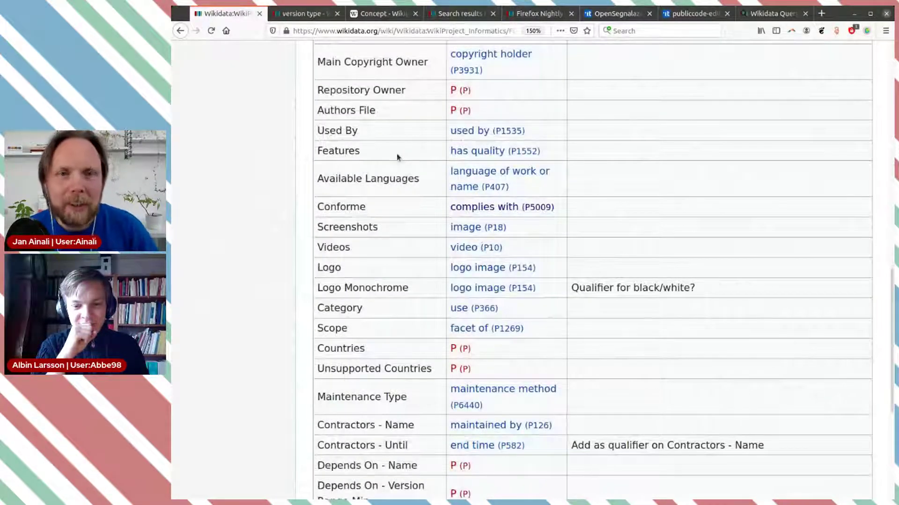
scroll(399, 174, down, 4)
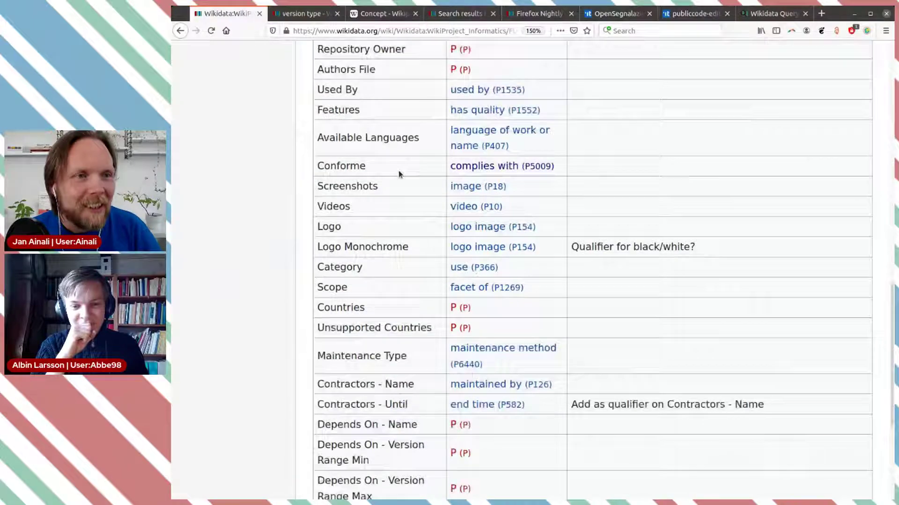
scroll(369, 220, up, 6)
scroll(371, 206, up, 10)
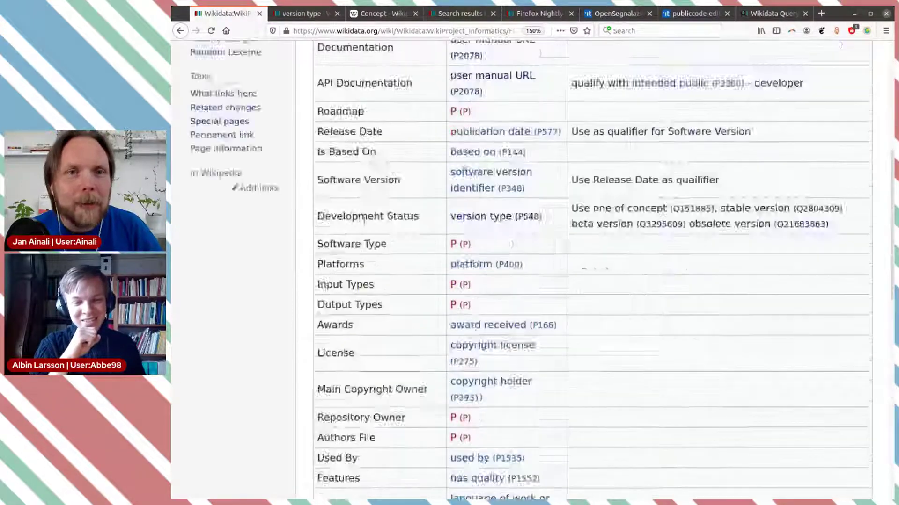
scroll(361, 238, down, 10)
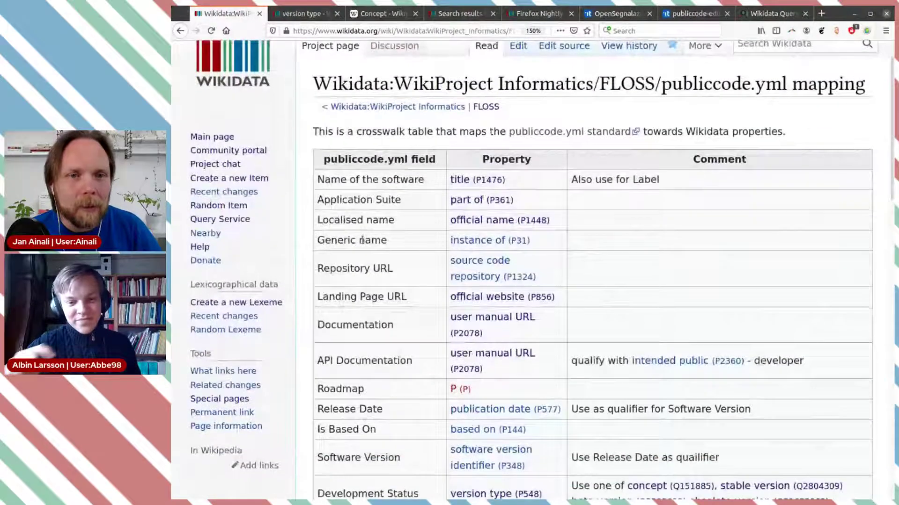
scroll(363, 242, down, 1)
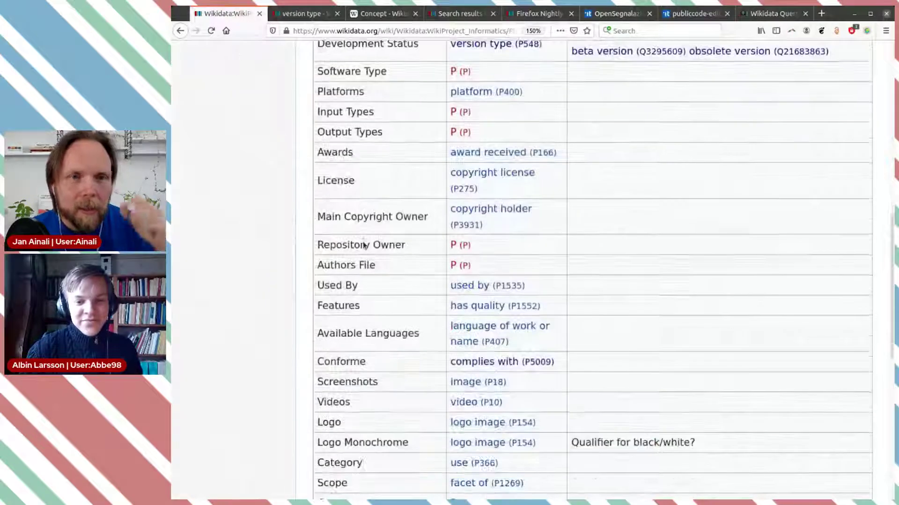
scroll(363, 240, up, 10)
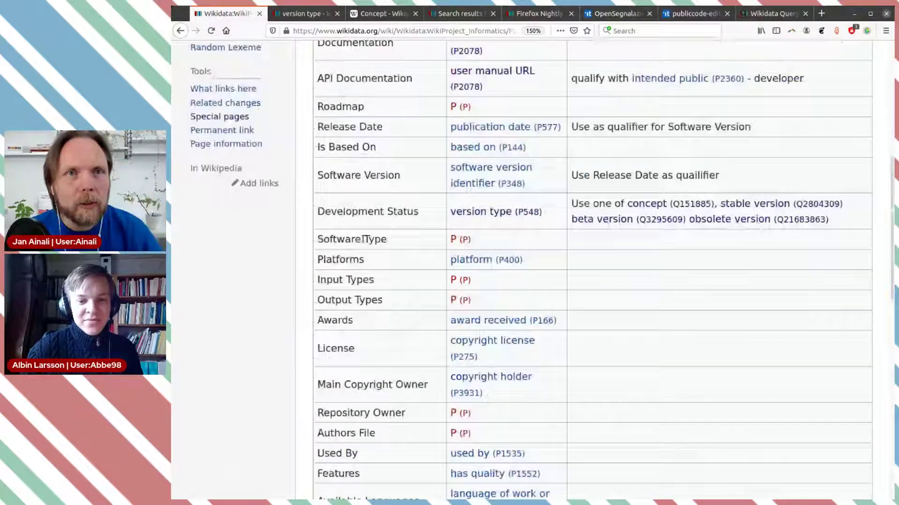
scroll(363, 239, down, 5)
scroll(363, 238, down, 3)
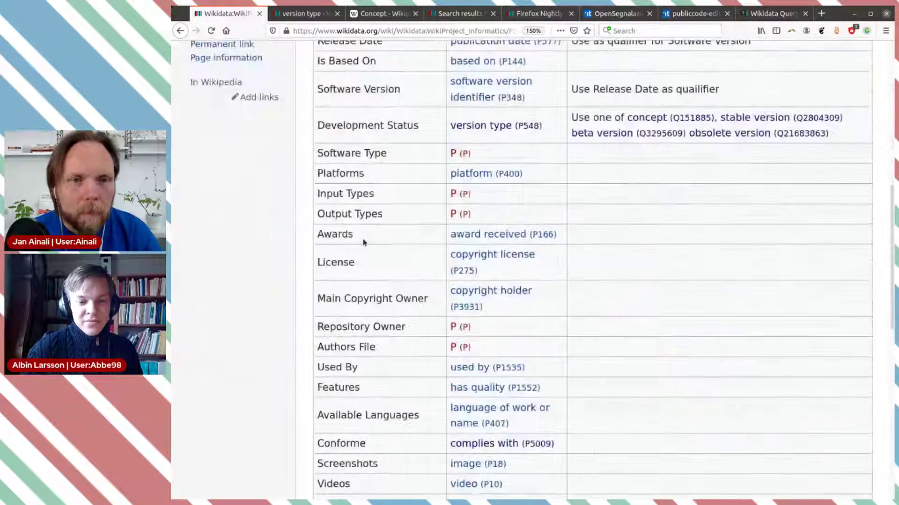
scroll(363, 239, down, 3)
scroll(363, 238, down, 4)
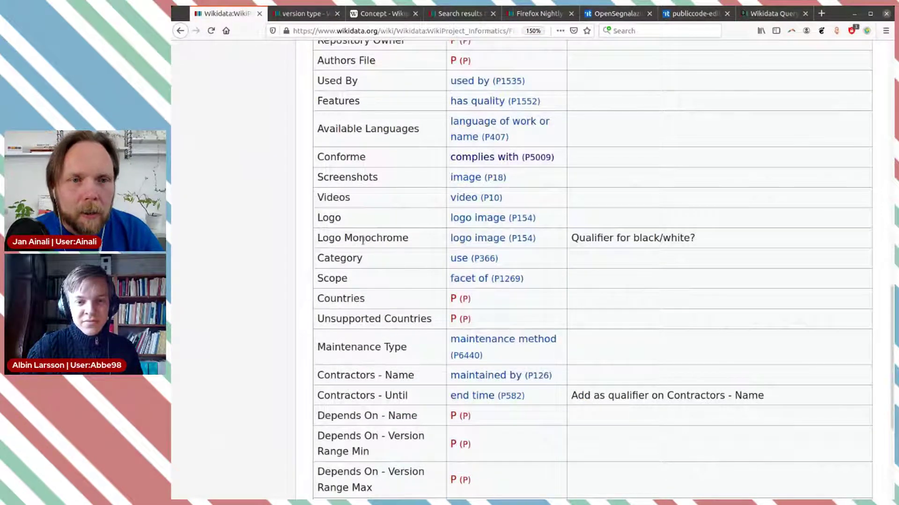
scroll(362, 240, down, 3)
scroll(363, 244, up, 15)
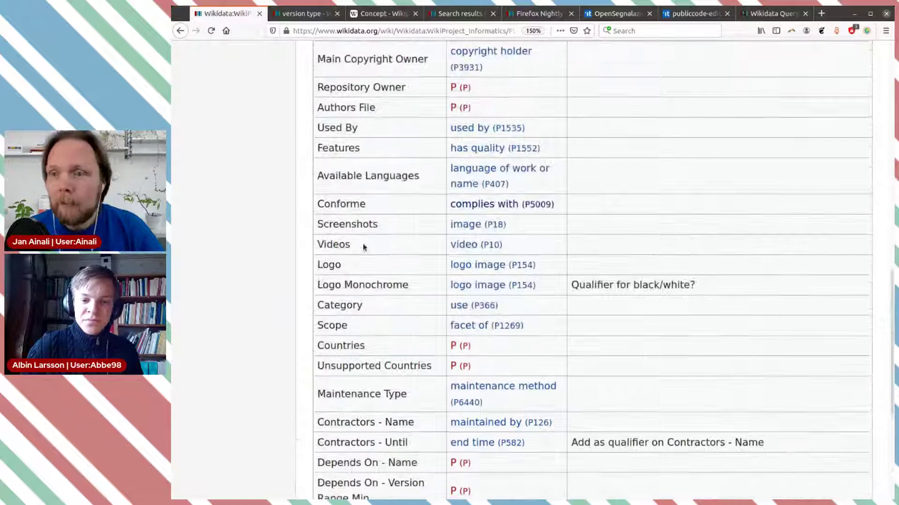
scroll(363, 243, up, 3)
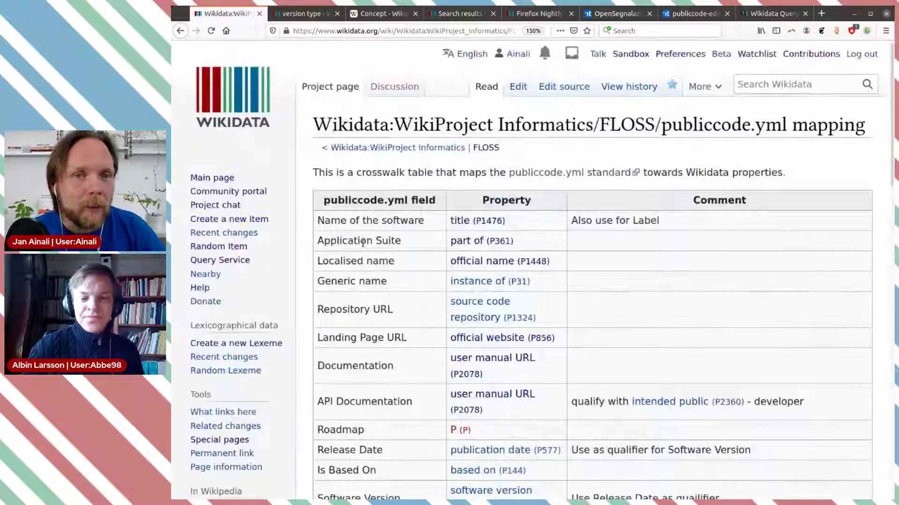